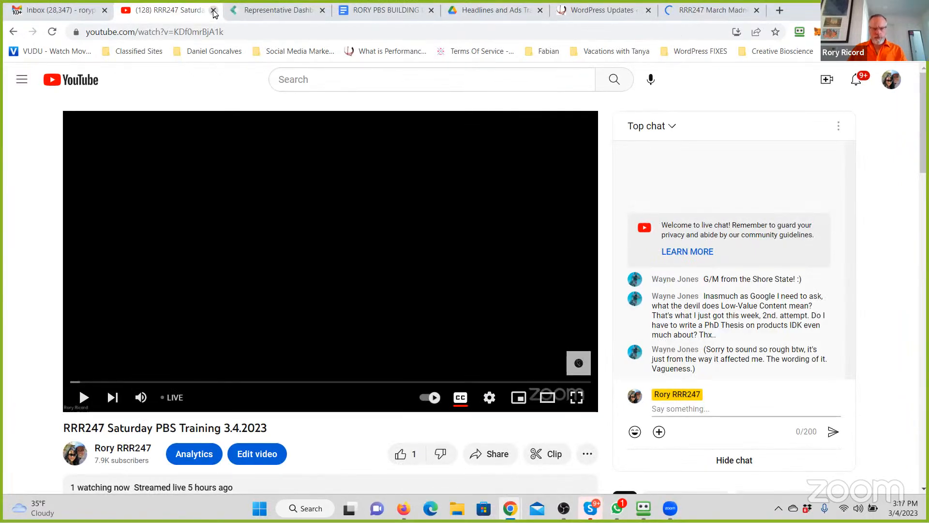
- Close the Saturday PBS Training video tab, move the RRR247 March Madness Marathon stream to the first tab position, and pause it
{"action": "left_click", "coordinate": [214, 13]}
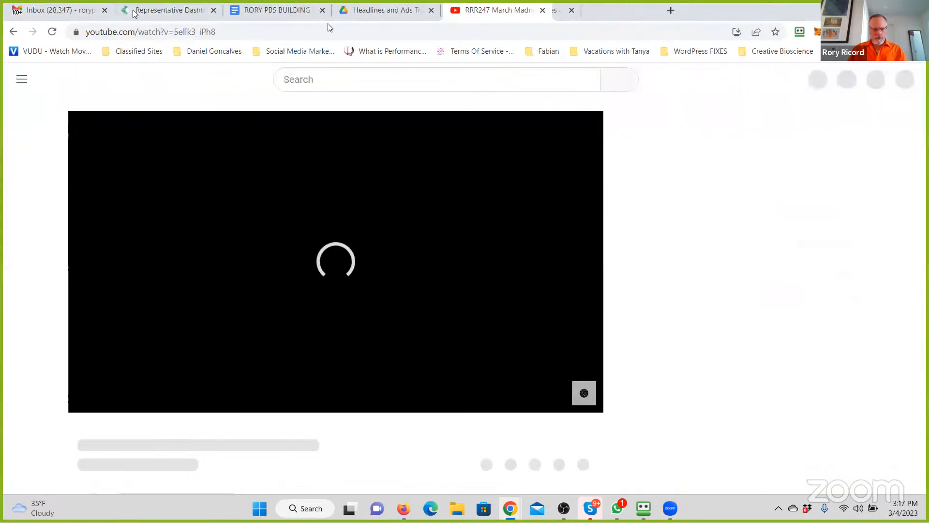
{"action": "left_click_drag", "start_coordinate": [328, 24], "coordinate": [68, 12]}
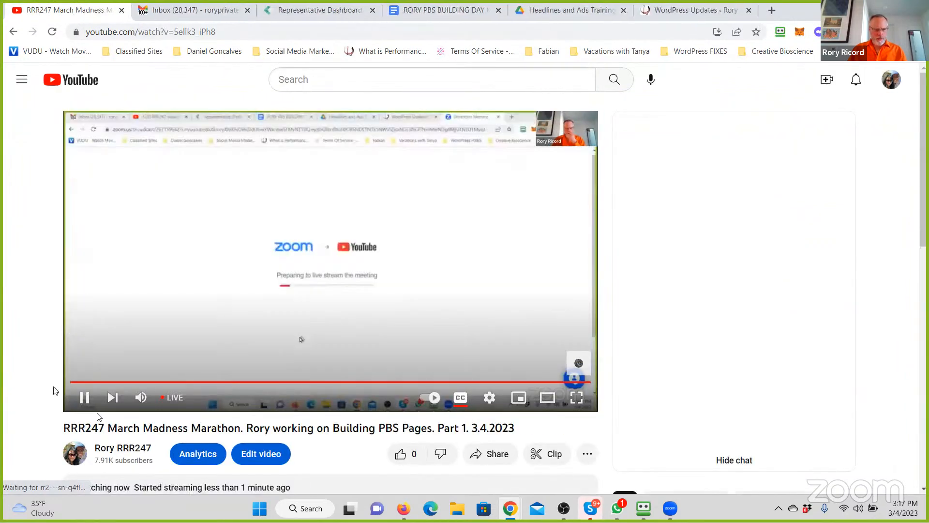
{"action": "left_click", "coordinate": [84, 397]}
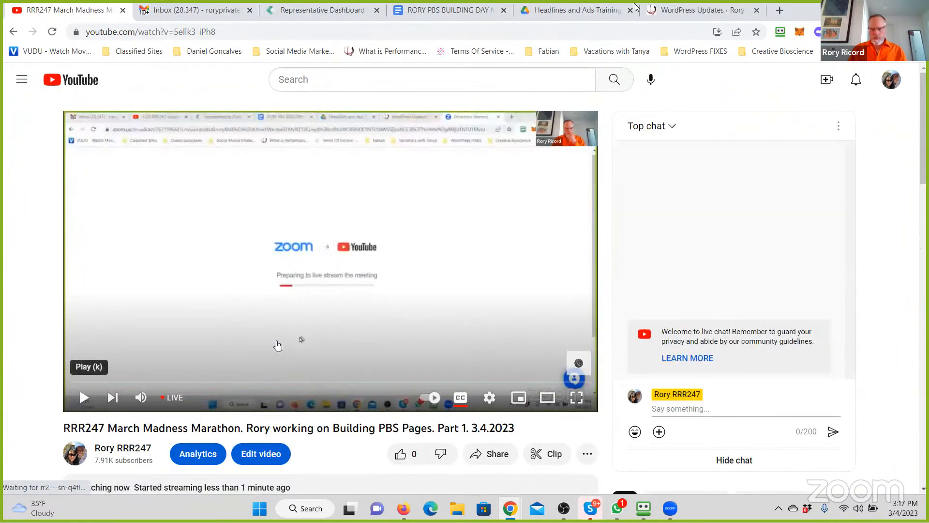
- Review the open WordPress and Drive pages and the list of pages to build in the PBS Building Day Marathon document
{"action": "left_click", "coordinate": [676, 8]}
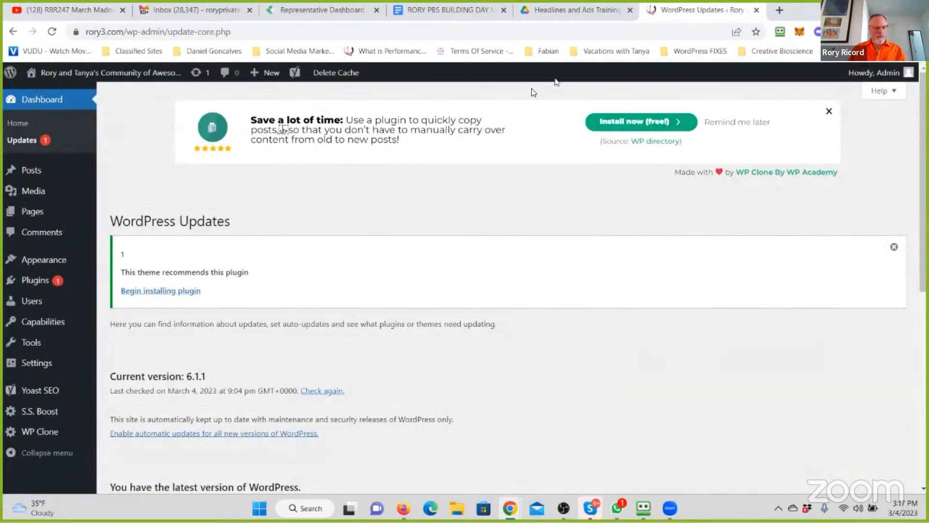
{"action": "left_click", "coordinate": [564, 9]}
{"action": "left_click", "coordinate": [428, 11]}
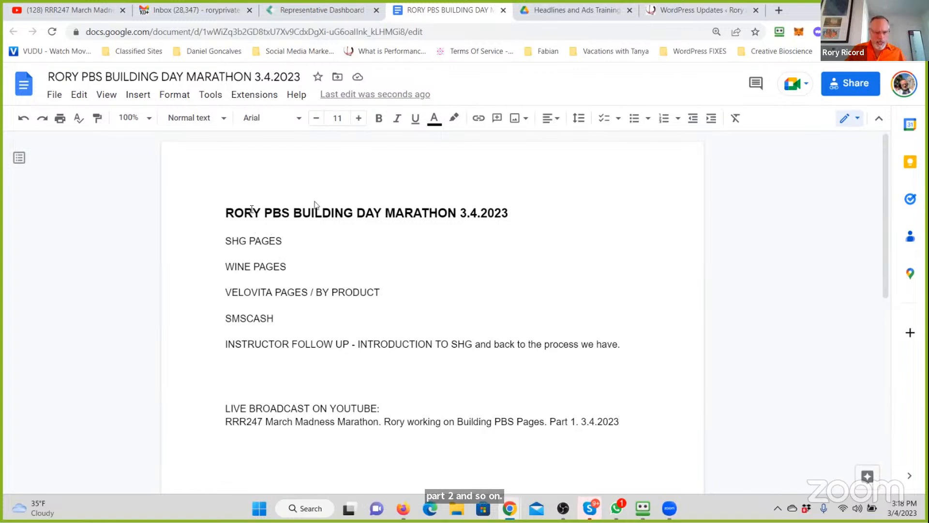
{"action": "left_click", "coordinate": [227, 241]}
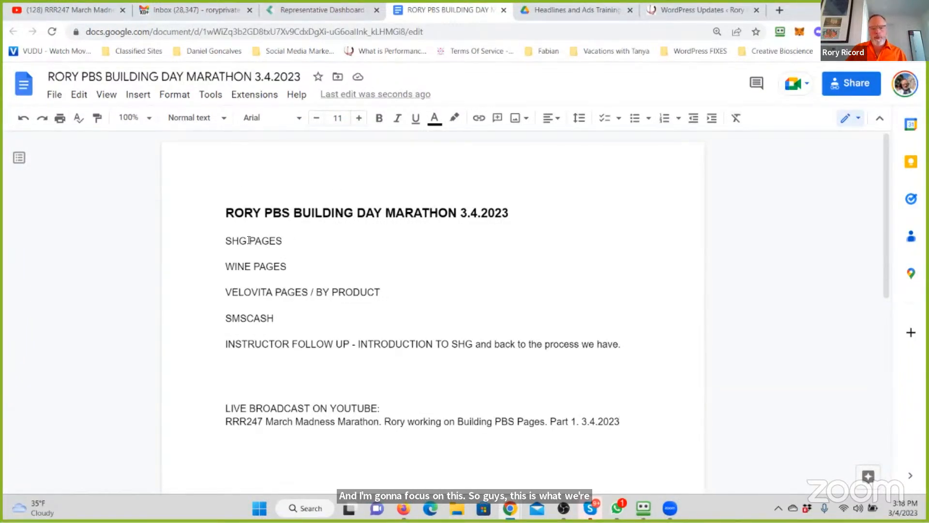
- Open the SGH Pages and Direction folder in Google Drive and rename it "SHG Pages and Direction"
{"action": "left_click", "coordinate": [546, 8]}
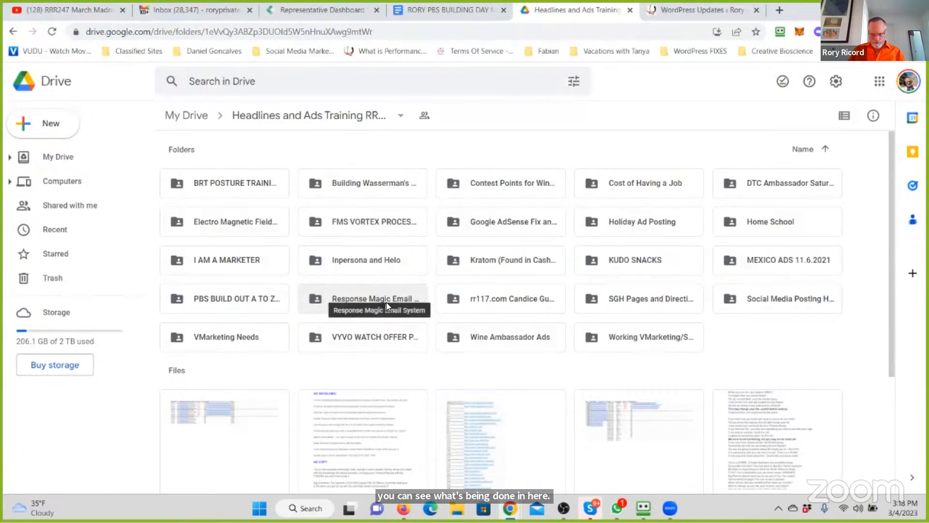
{"action": "double_click", "coordinate": [633, 298]}
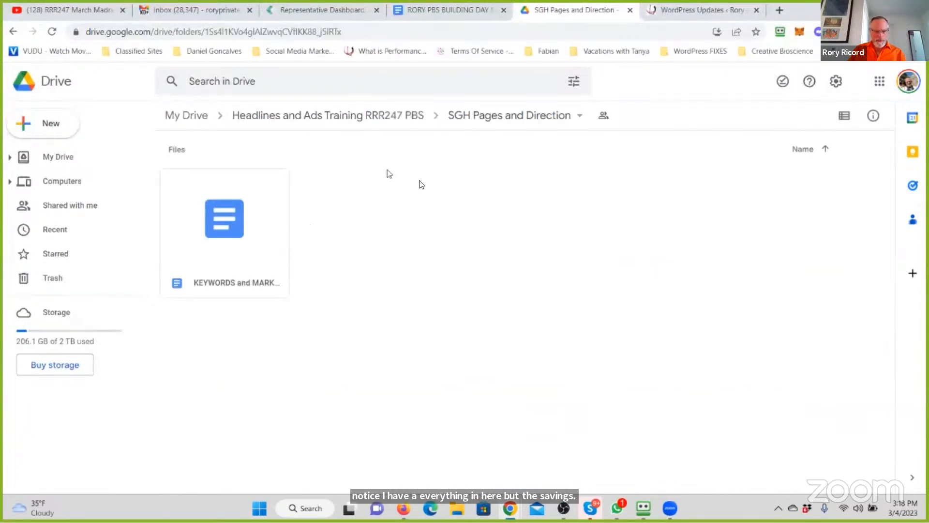
{"action": "left_click", "coordinate": [489, 120]}
{"action": "left_click", "coordinate": [490, 120]}
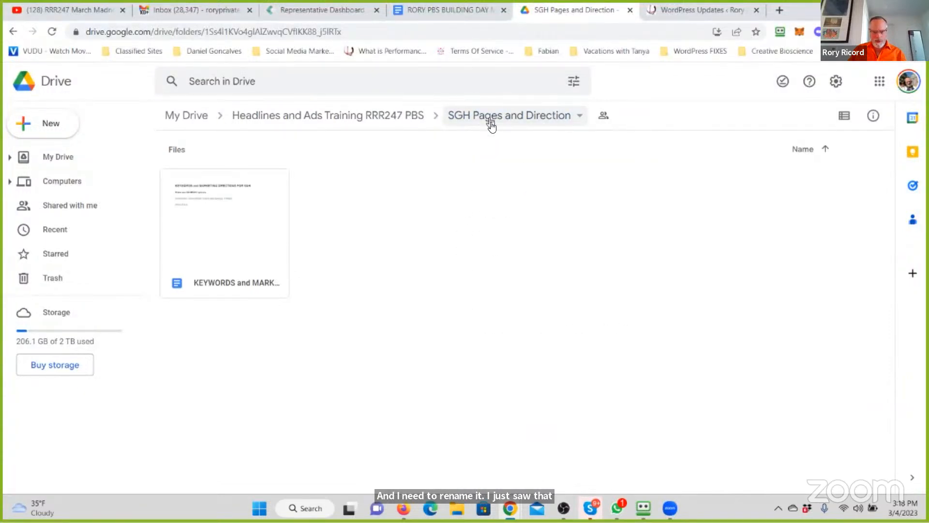
{"action": "left_click", "coordinate": [491, 125]}
{"action": "left_click", "coordinate": [494, 289]}
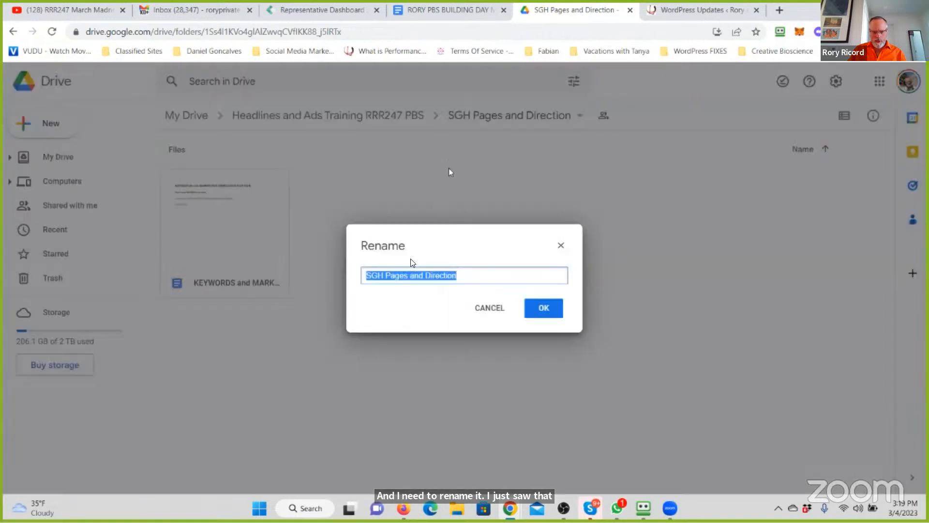
{"action": "left_click_drag", "start_coordinate": [382, 274], "coordinate": [373, 274]}
{"action": "type", "text": "HG"}
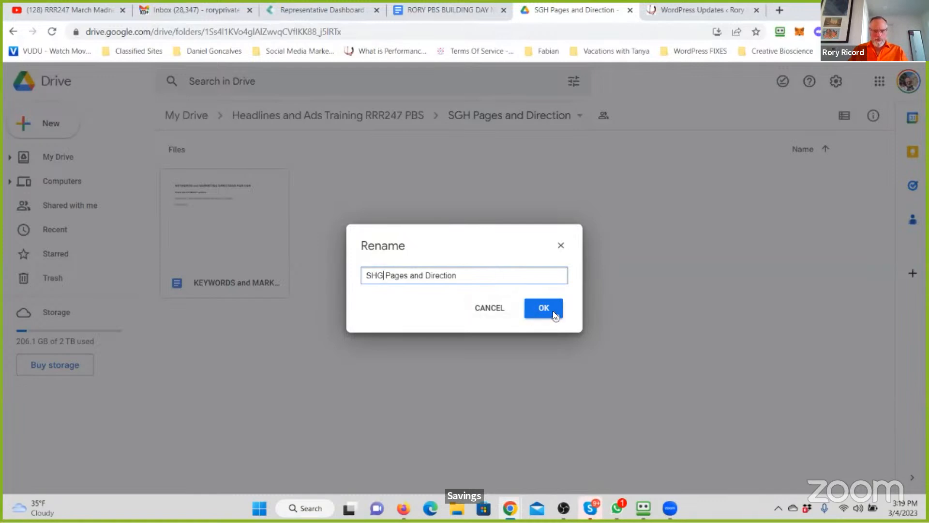
{"action": "left_click", "coordinate": [553, 311]}
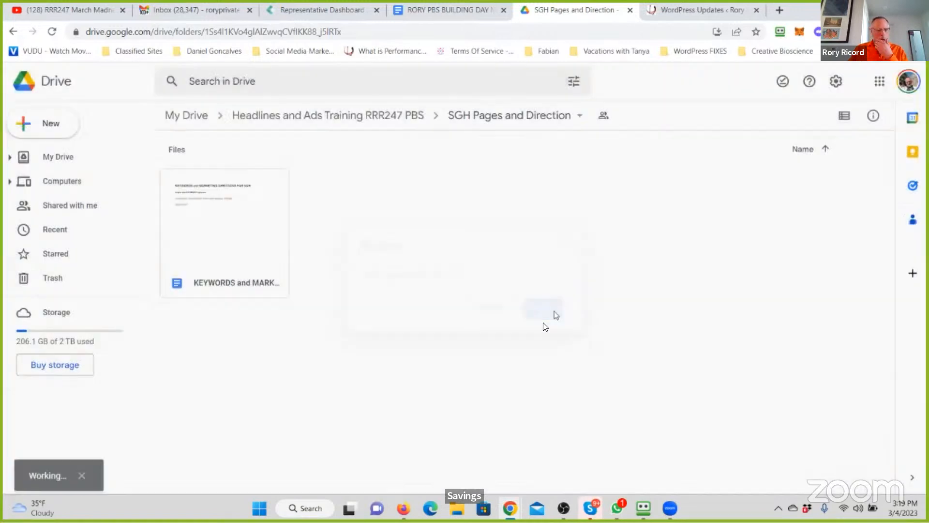
- Open the KEYWORDS and MARKETING DIRECTIONS document from the folder and bring it into view
{"action": "left_click", "coordinate": [248, 214]}
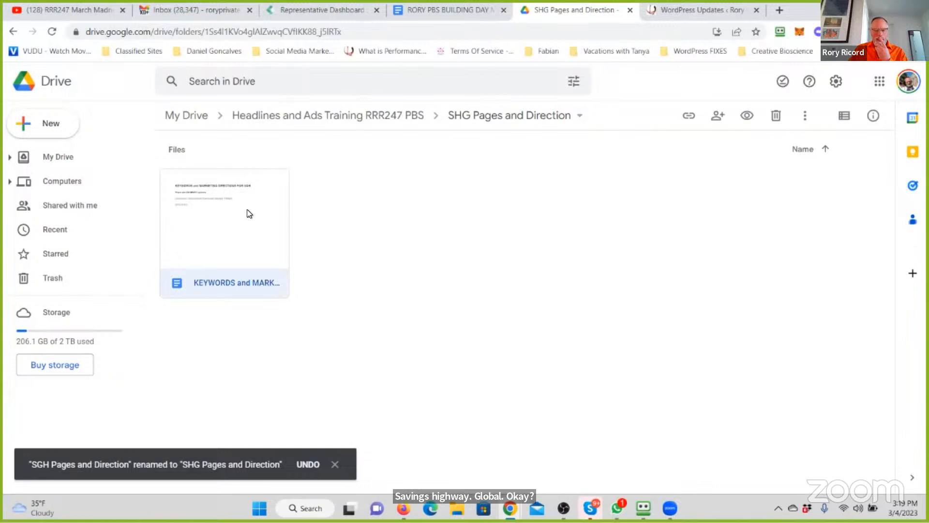
{"action": "double_click", "coordinate": [247, 213]}
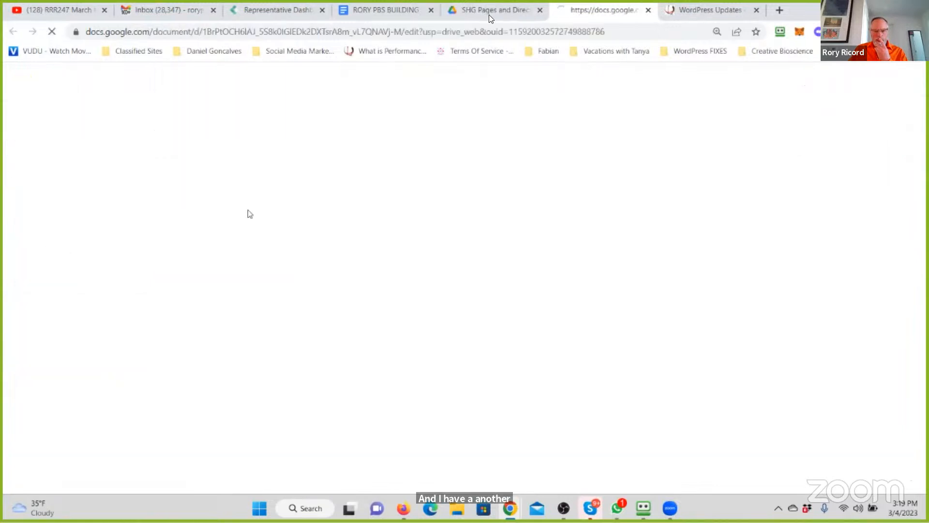
{"action": "left_click_drag", "start_coordinate": [491, 12], "coordinate": [384, 10]}
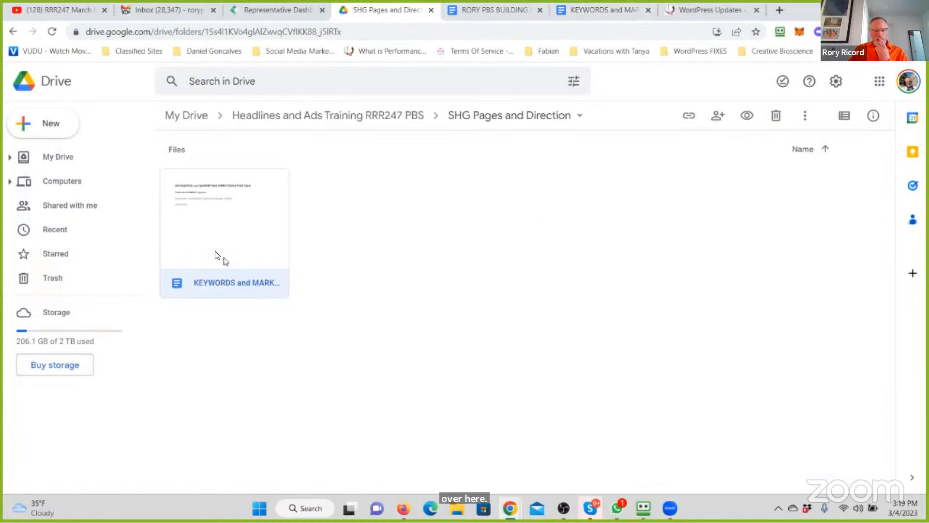
{"action": "left_click", "coordinate": [497, 11]}
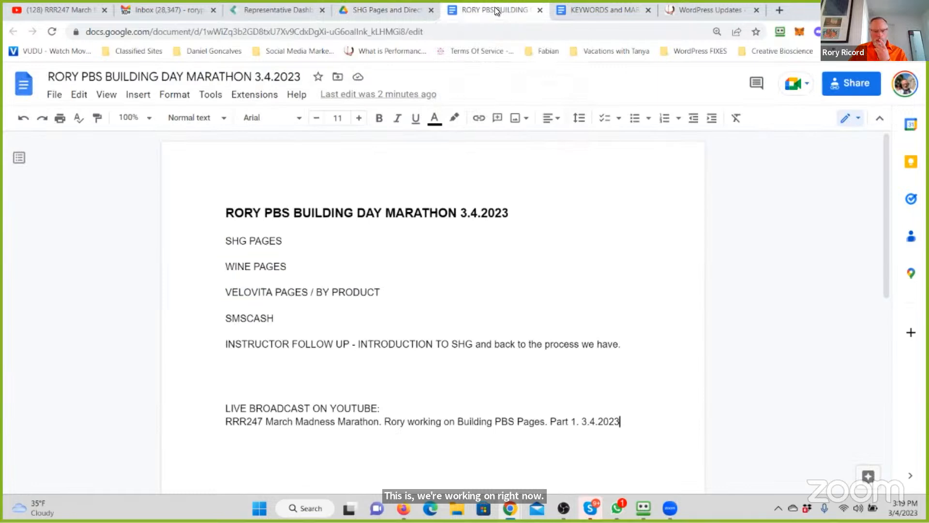
{"action": "left_click_drag", "start_coordinate": [497, 11], "coordinate": [439, 10]}
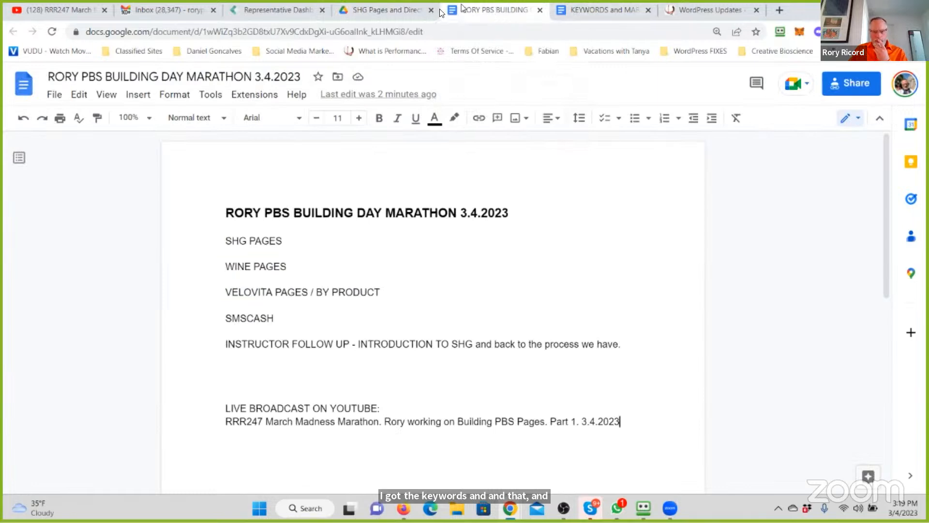
{"action": "left_click", "coordinate": [609, 14]}
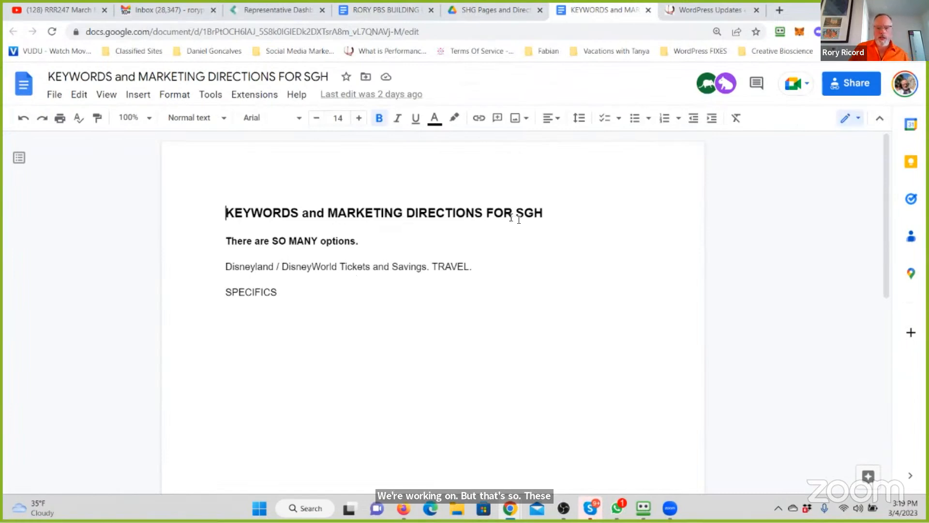
- Correct the document's heading to read "KEYWORDS and MARKETING DIRECTIONS FOR SHG"
{"action": "key", "text": "shift+Left"}
{"action": "key", "text": "shift+Left"}
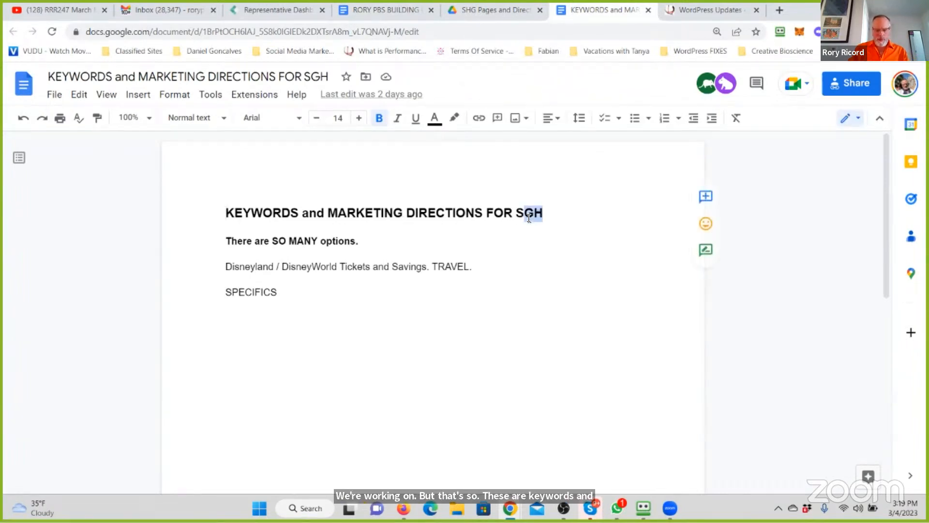
{"action": "type", "text": "HG"}
{"action": "left_click", "coordinate": [333, 290]}
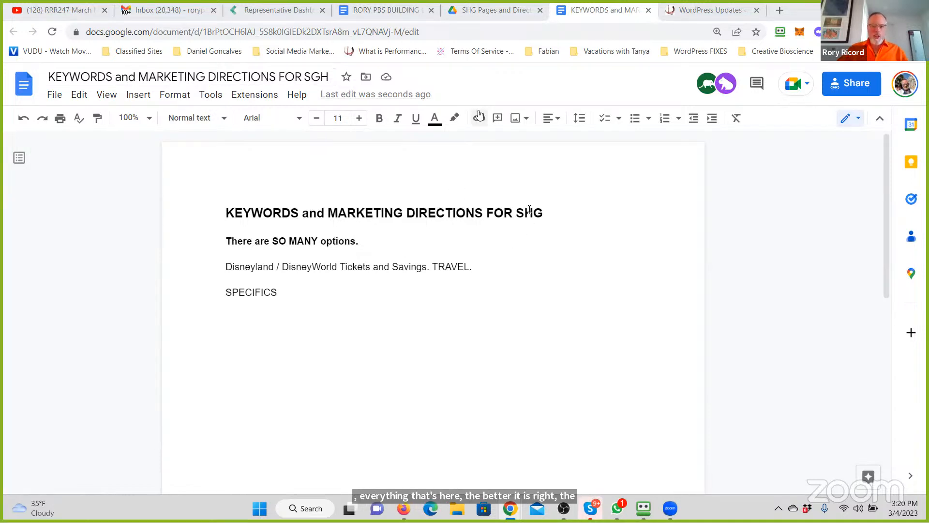
- Open Google Drive in a new browser tab, find and open the rory3.com BackUp folder, and place its tab after the marathon document's
{"action": "left_click", "coordinate": [715, 11]}
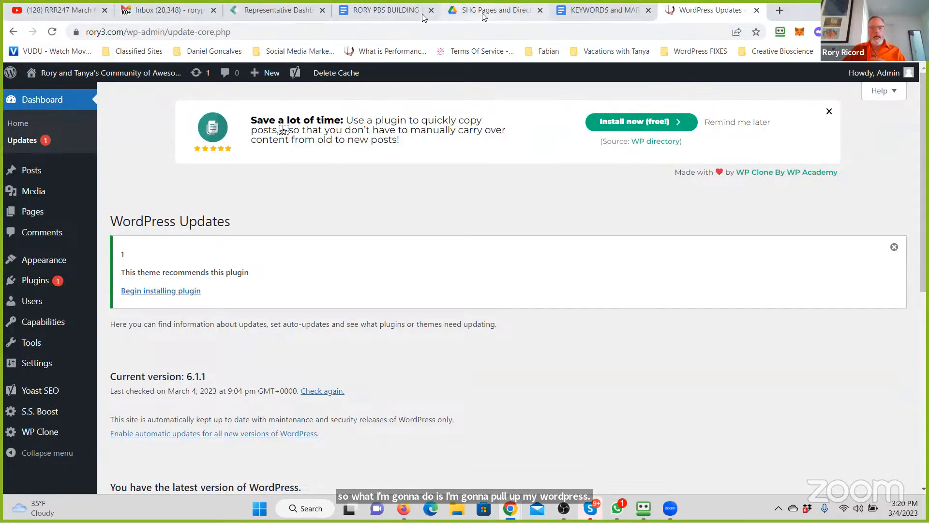
{"action": "left_click", "coordinate": [782, 12]}
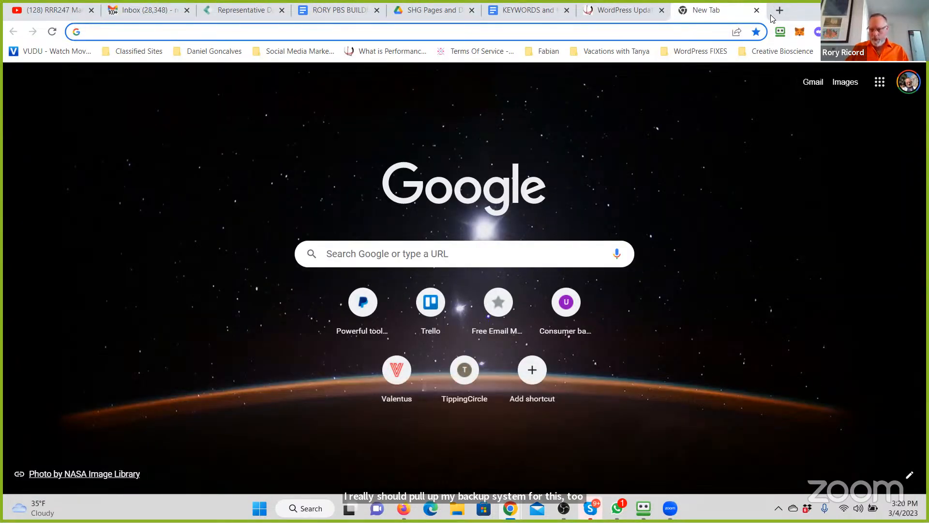
{"action": "left_click", "coordinate": [881, 82]}
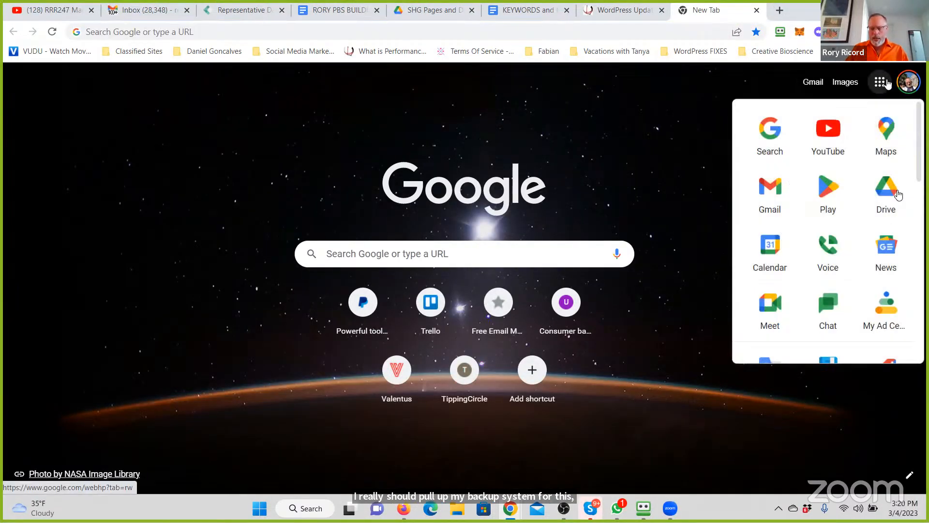
{"action": "left_click", "coordinate": [897, 194]}
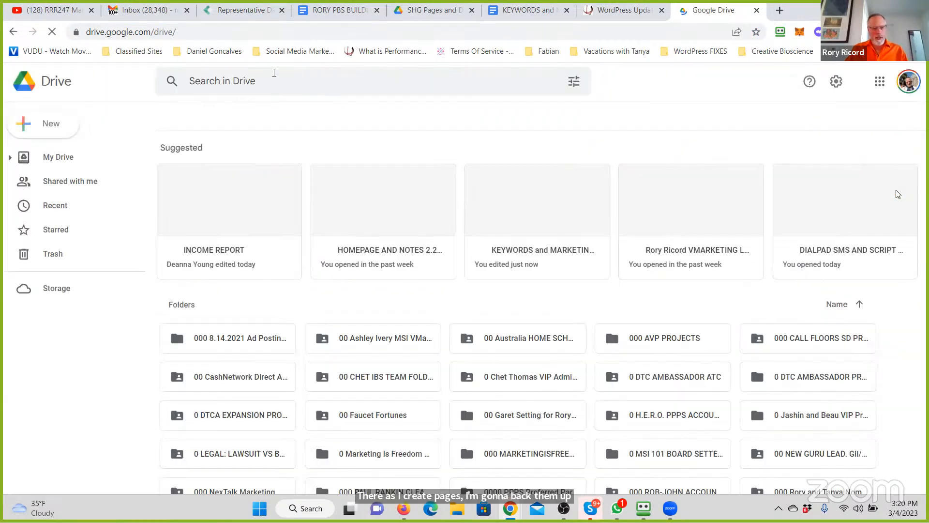
{"action": "left_click", "coordinate": [261, 75]}
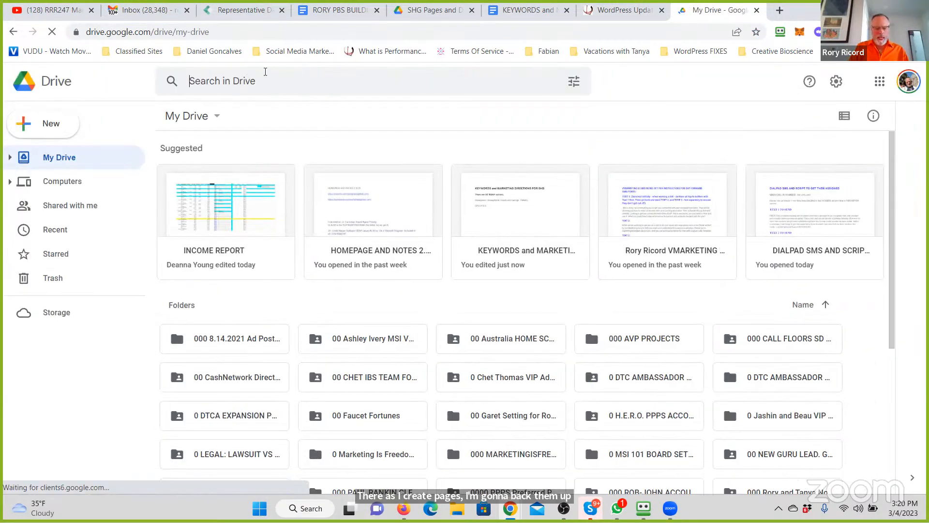
{"action": "type", "text": "rory3.com"}
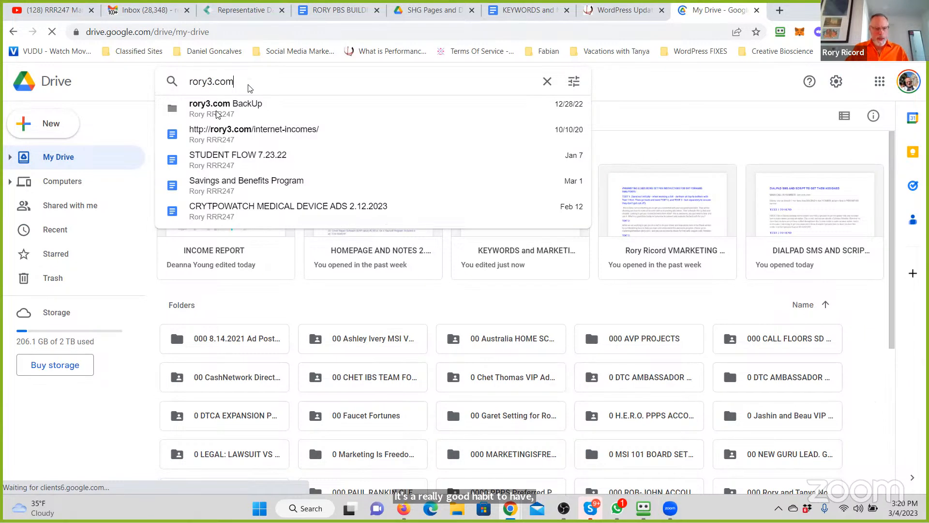
{"action": "left_click", "coordinate": [221, 110]}
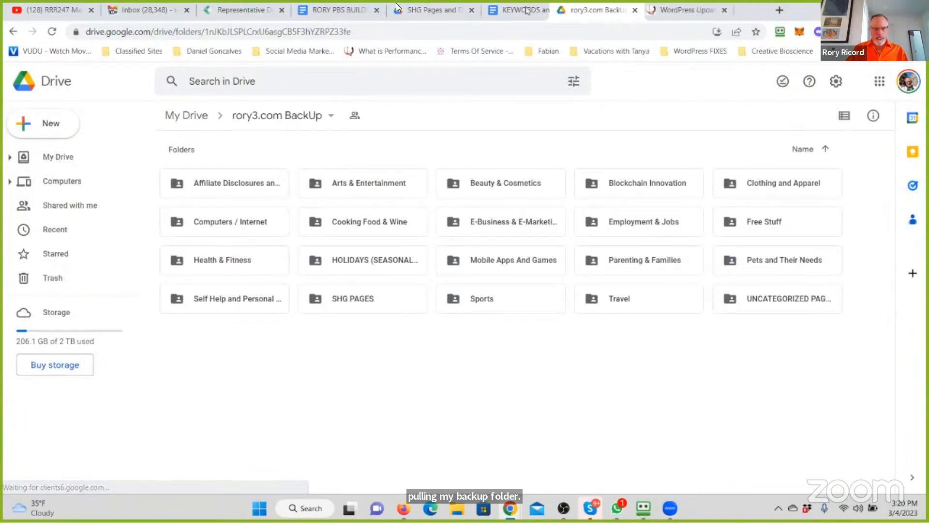
{"action": "left_click_drag", "start_coordinate": [526, 7], "coordinate": [396, 5]}
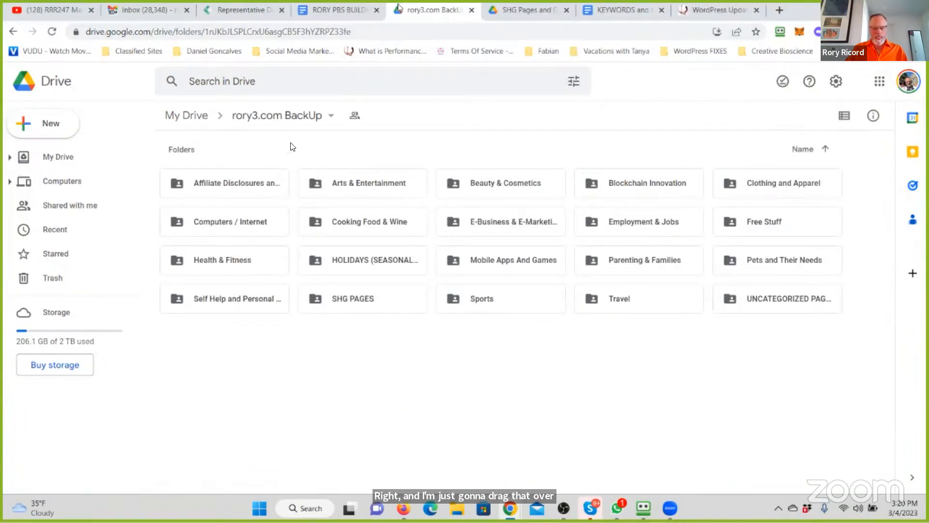
- Open the SHG PAGES folder inside the rory3.com BackUp folder and create a subfolder named "SHG for Auto Insurance Savings"
{"action": "double_click", "coordinate": [355, 299]}
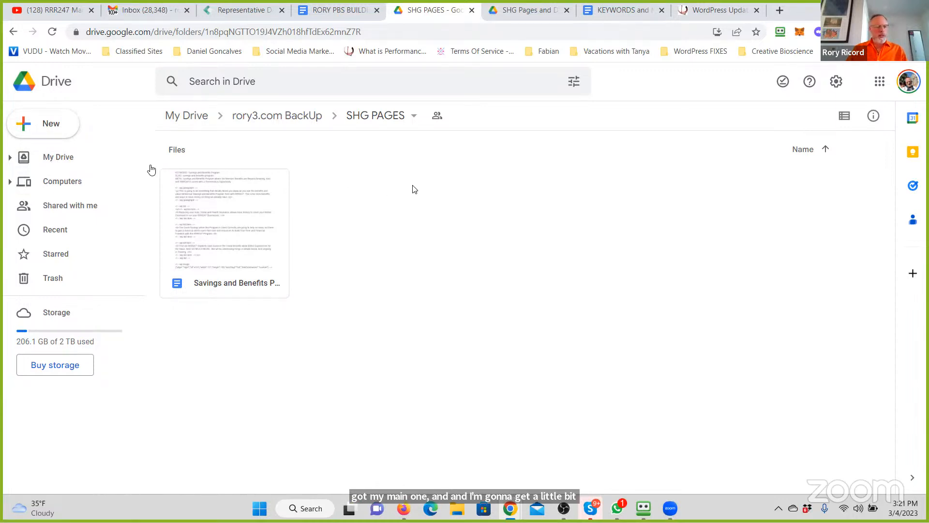
{"action": "left_click", "coordinate": [52, 125]}
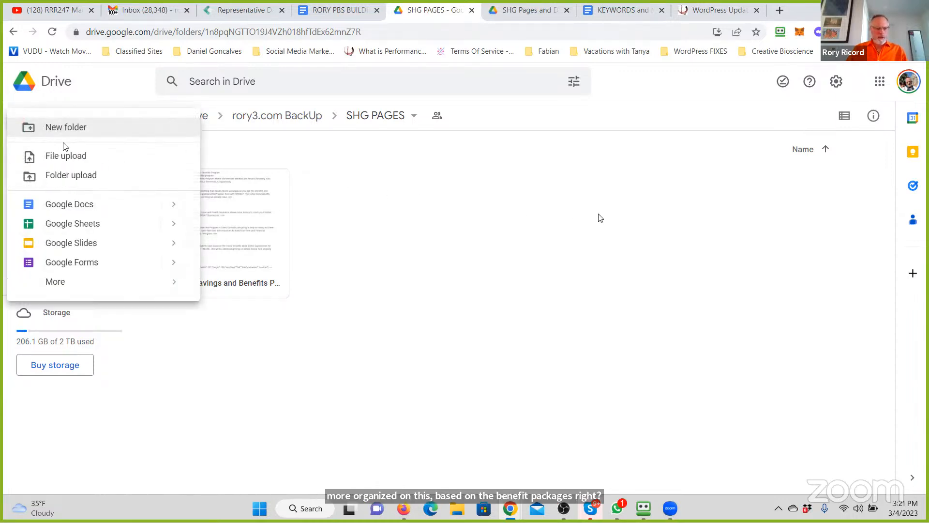
{"action": "left_click", "coordinate": [74, 135]}
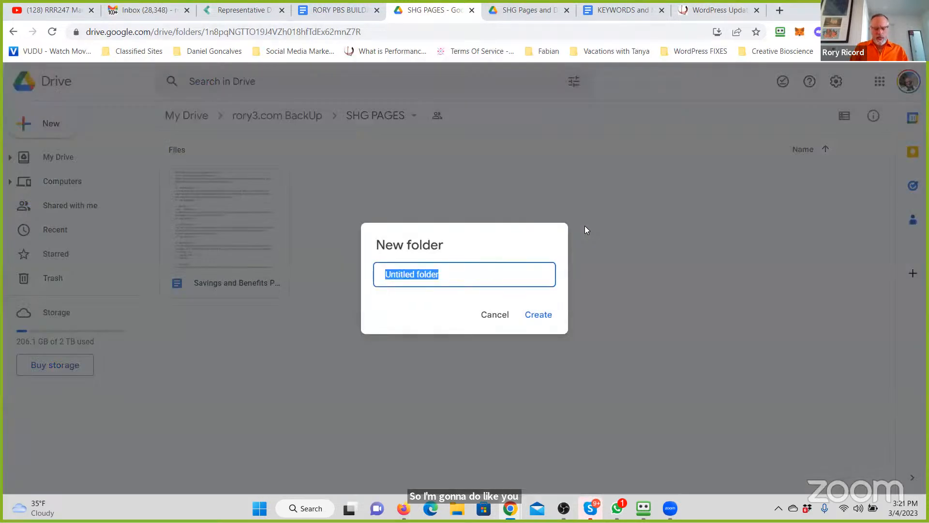
{"action": "type", "text": "S"}
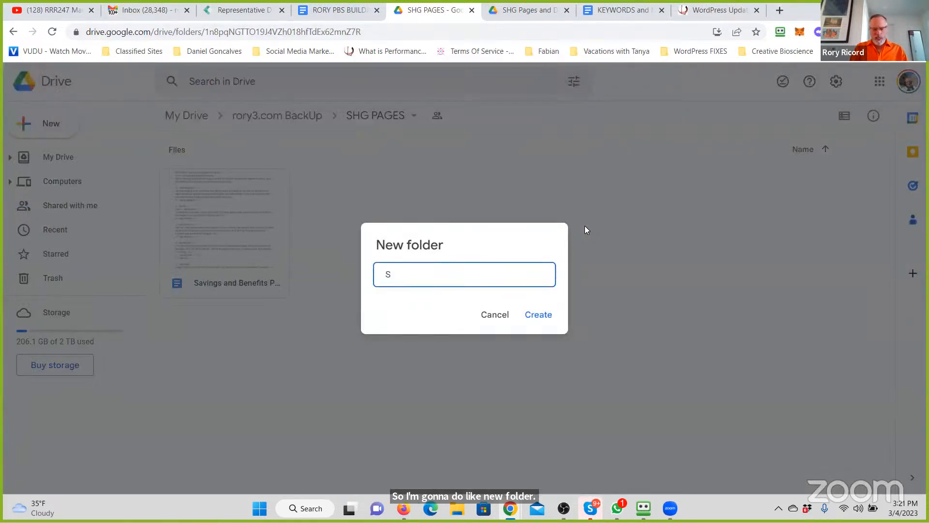
{"action": "type", "text": "HG for "}
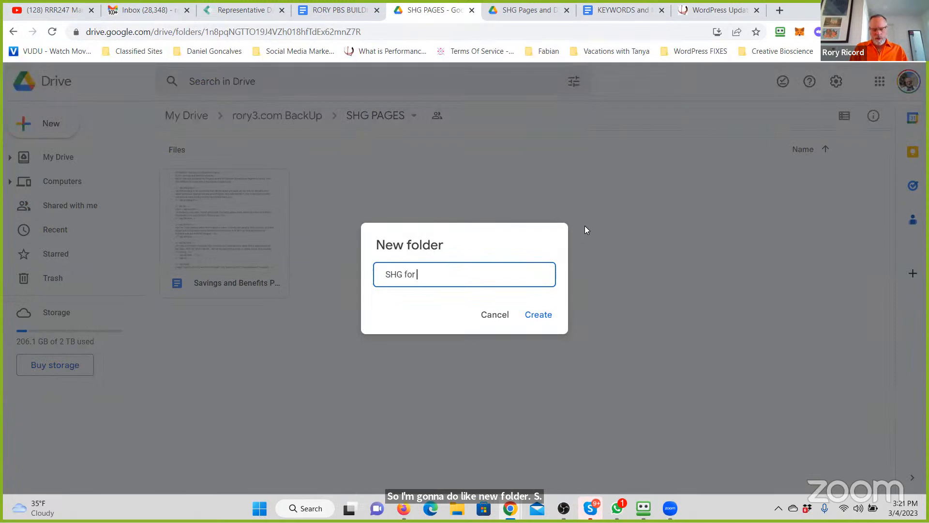
{"action": "type", "text": "Auto In"}
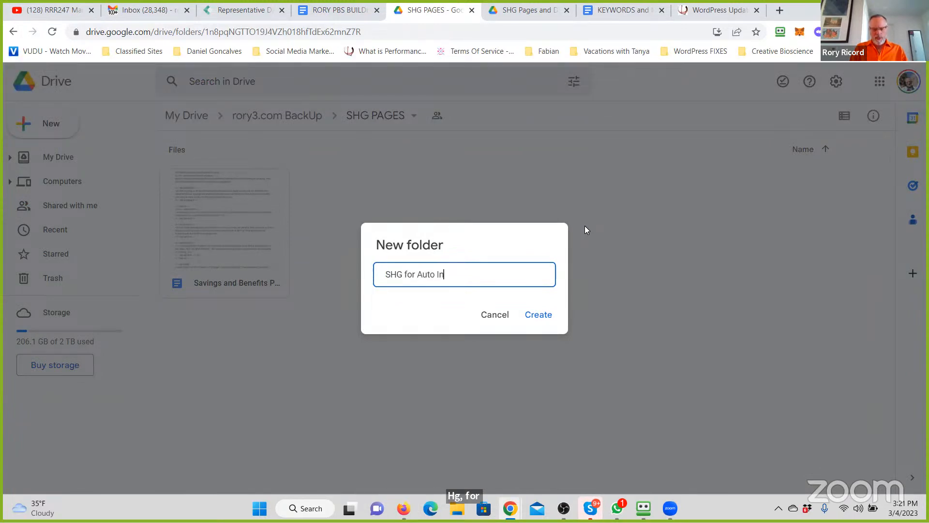
{"action": "type", "text": "surance Savings"}
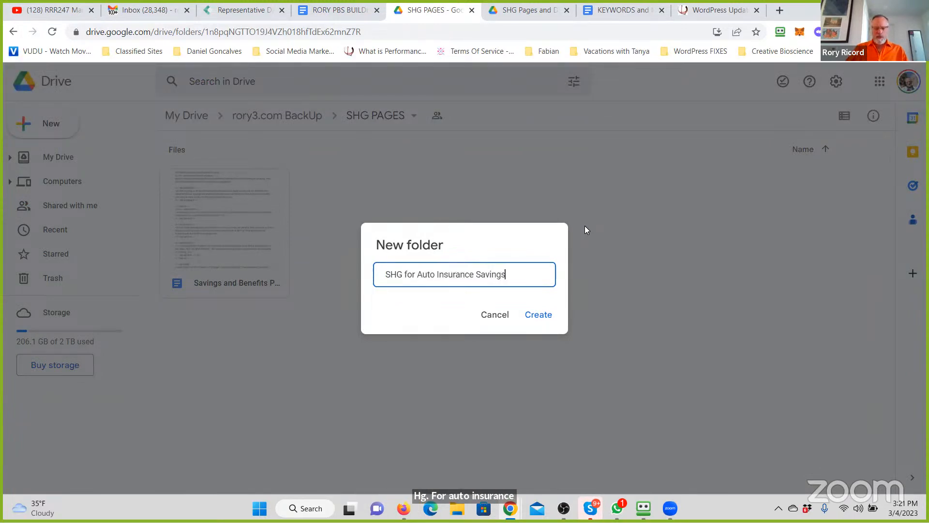
{"action": "left_click", "coordinate": [549, 321]}
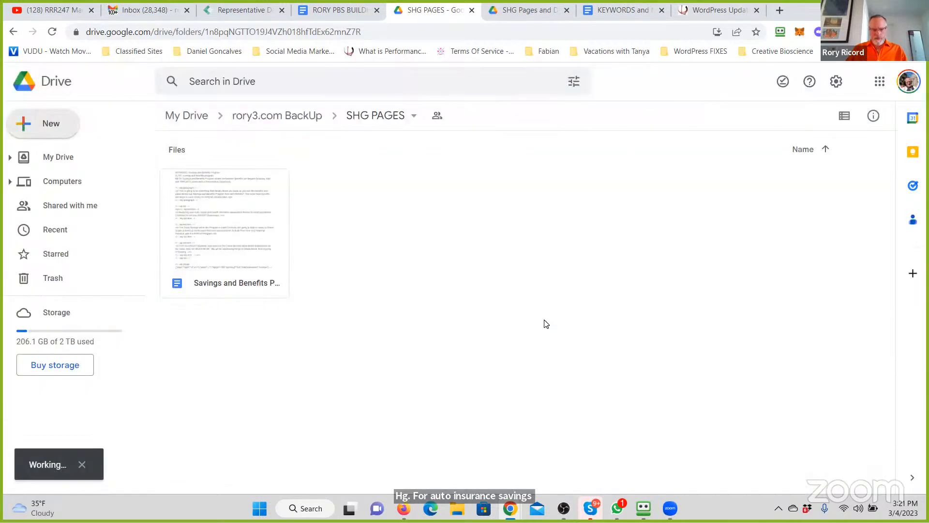
- Add the line "Auto Insurance Savings" below SPECIFICS in the KEYWORDS and MARKETING DIRECTIONS document
{"action": "left_click", "coordinate": [620, 11]}
{"action": "key", "text": "Return"}
{"action": "type", "text": "Aut"}
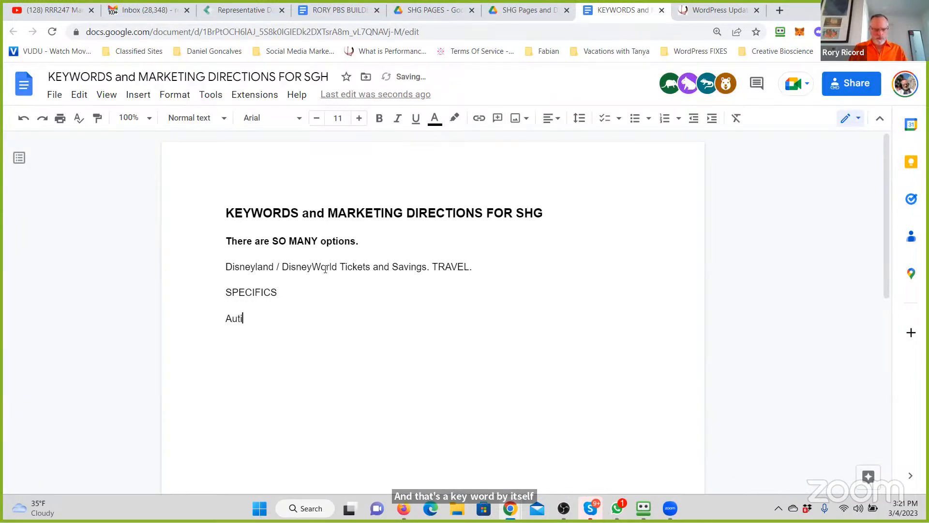
{"action": "type", "text": "o Insurance Savings"}
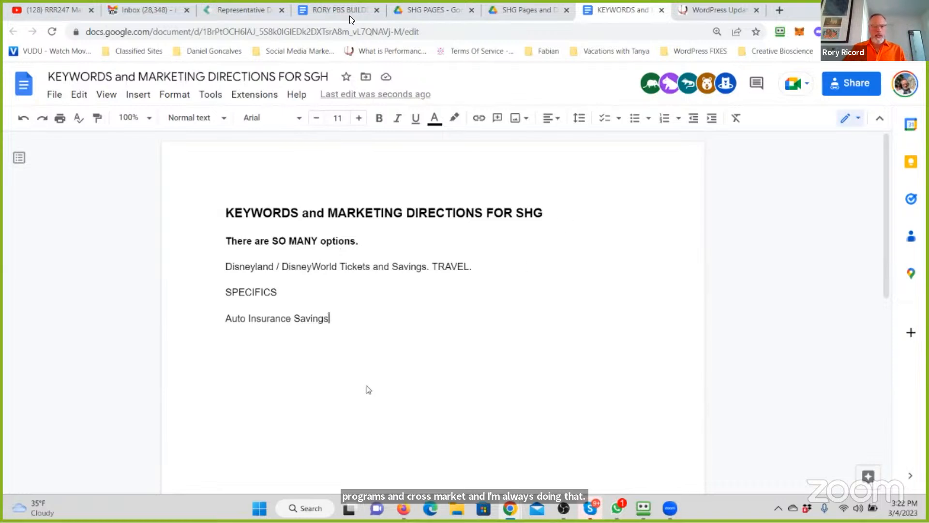
- Check both SHG folders in Drive, reopen the keywords document and append the site owner's first name after "There are SO MANY options."
{"action": "left_click", "coordinate": [426, 8]}
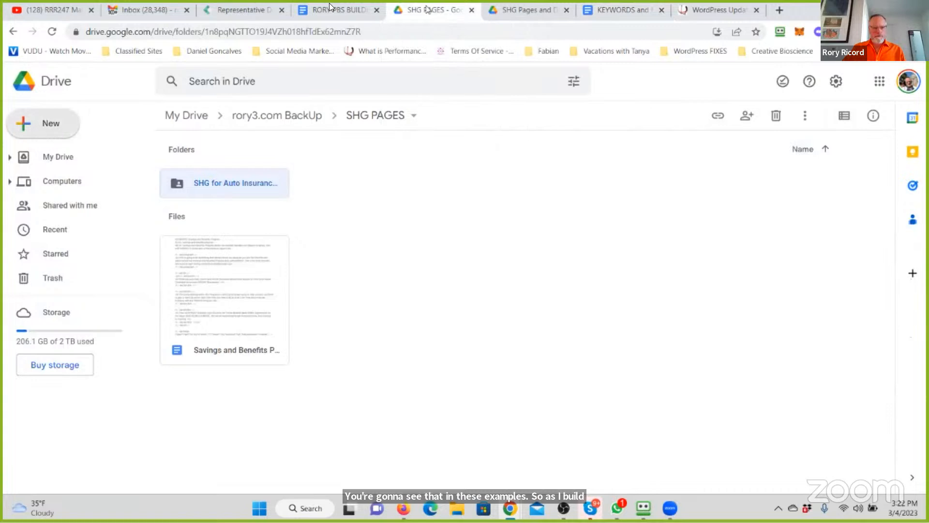
{"action": "left_click", "coordinate": [528, 9]}
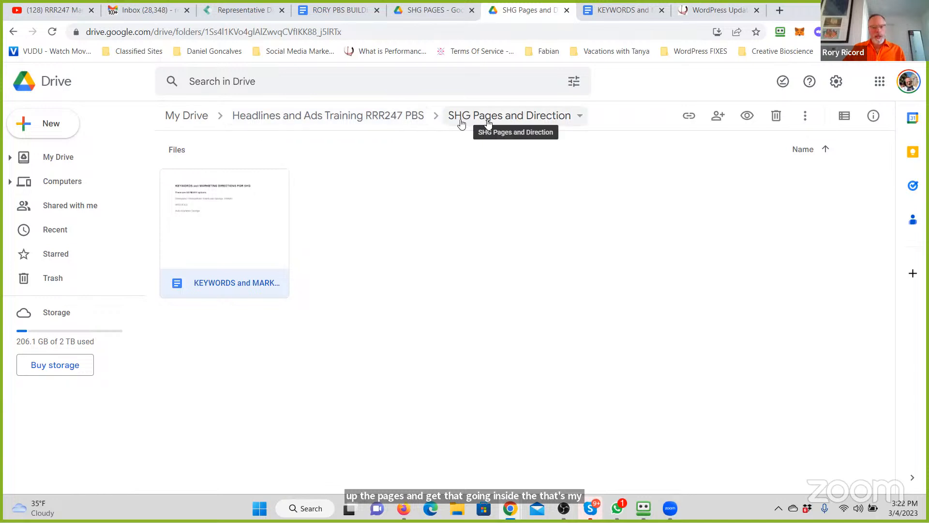
{"action": "double_click", "coordinate": [192, 253]}
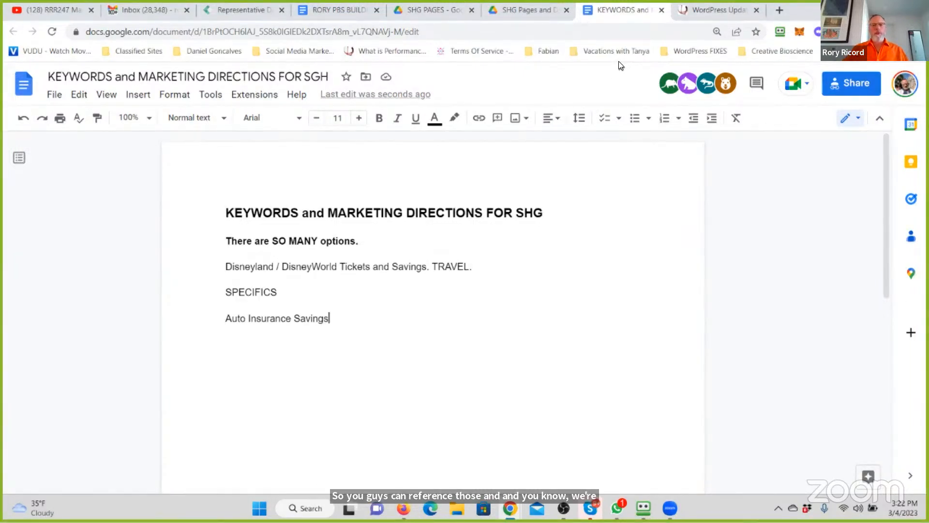
{"action": "left_click", "coordinate": [378, 240]}
{"action": "type", "text": "rory"}
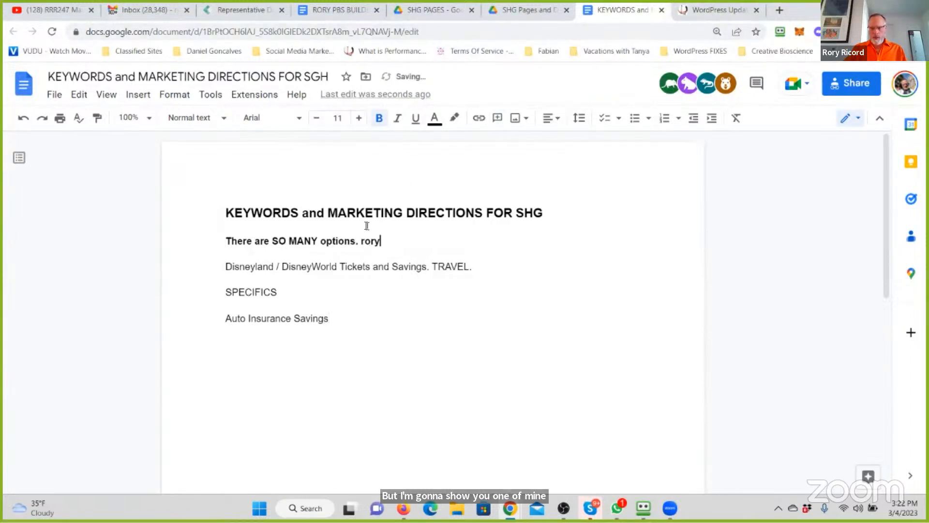
- Switch to the rory3.com WordPress admin, refresh the available updates and update the Yoast SEO plugin
{"action": "left_click", "coordinate": [712, 12]}
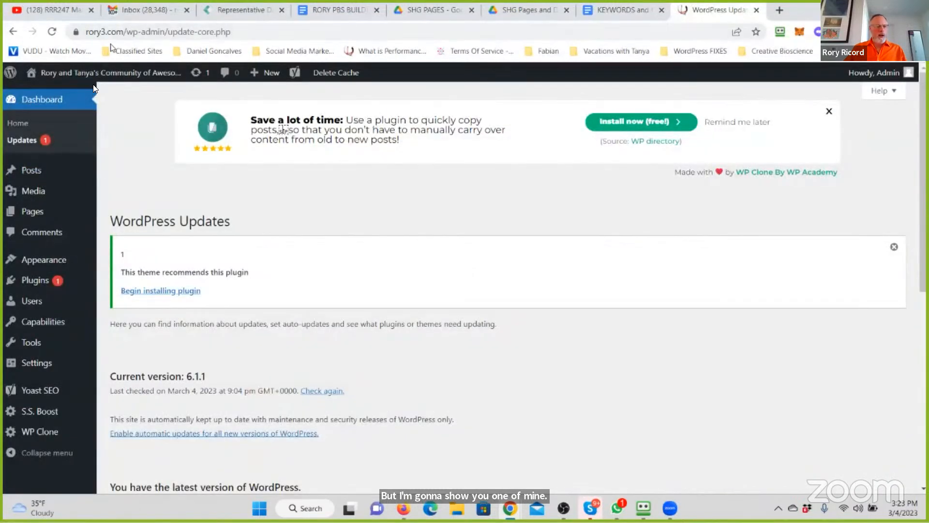
{"action": "left_click", "coordinate": [19, 141]}
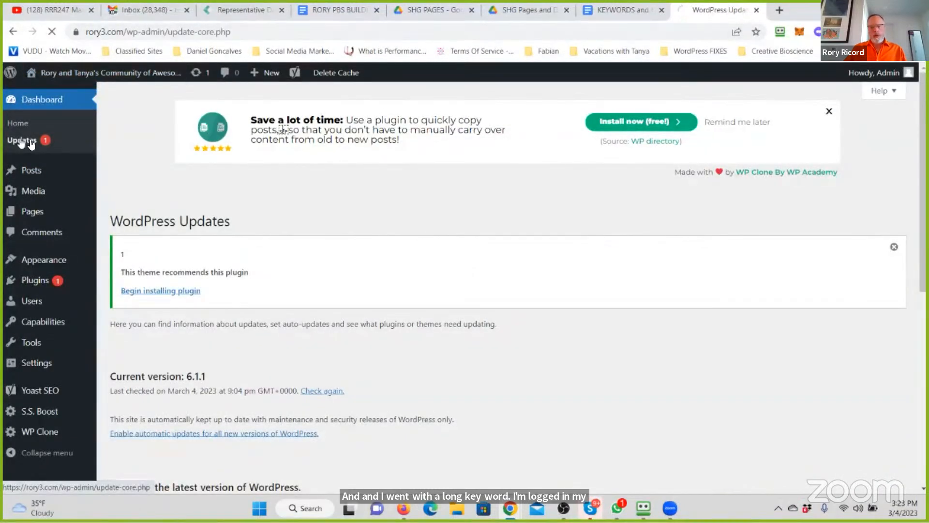
{"action": "scroll", "coordinate": [323, 179], "scroll_direction": "down", "scroll_amount": 5}
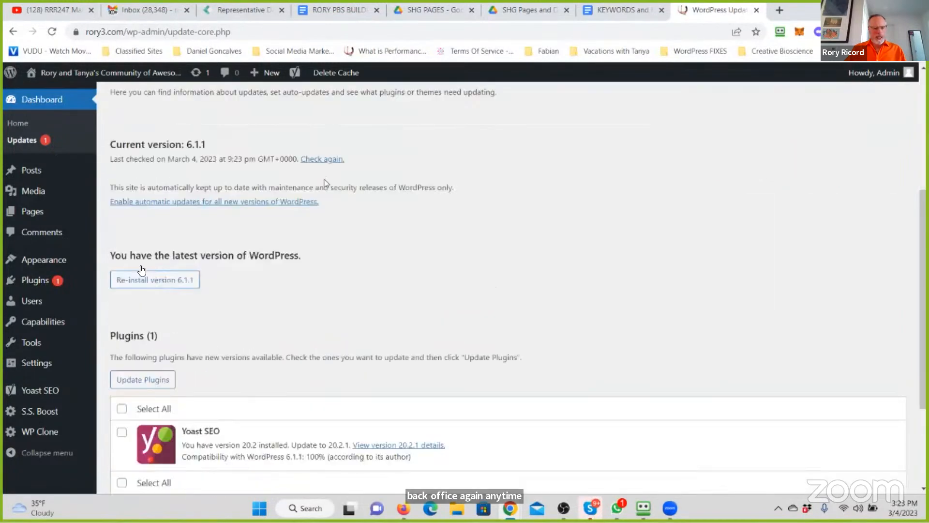
{"action": "scroll", "coordinate": [324, 183], "scroll_direction": "down", "scroll_amount": 3}
{"action": "left_click", "coordinate": [122, 262]}
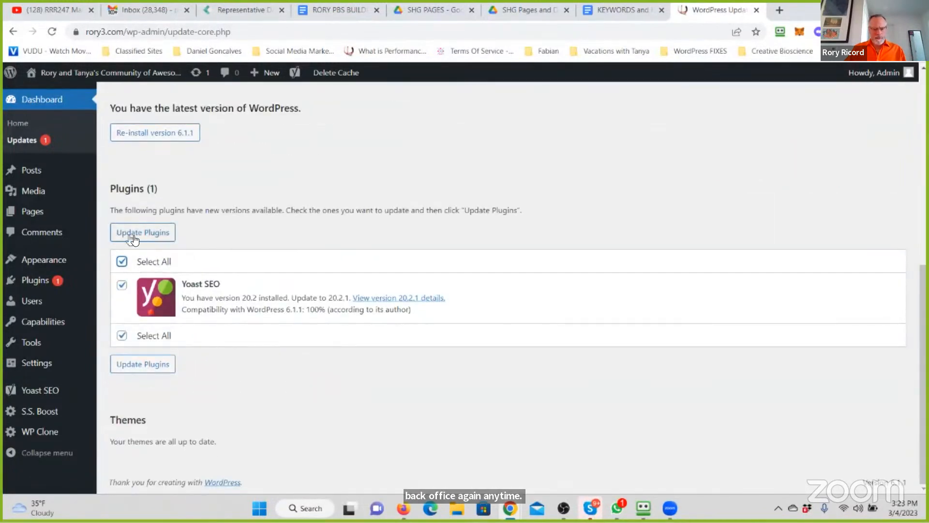
{"action": "left_click", "coordinate": [136, 236]}
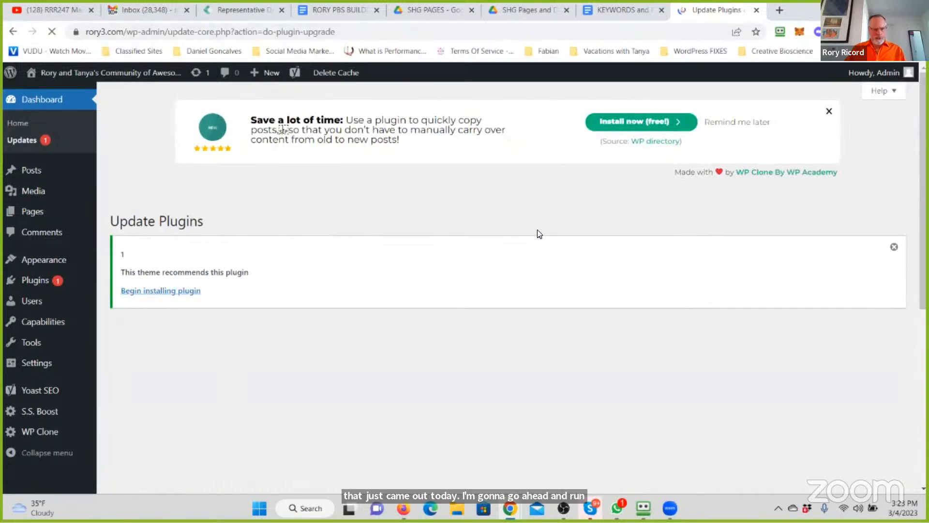
- Visit the live rory3.com site, enter the address rory3.com/savings and try the suggested savings-and-benefits-program preview link
{"action": "mouse_move", "coordinate": [84, 75]}
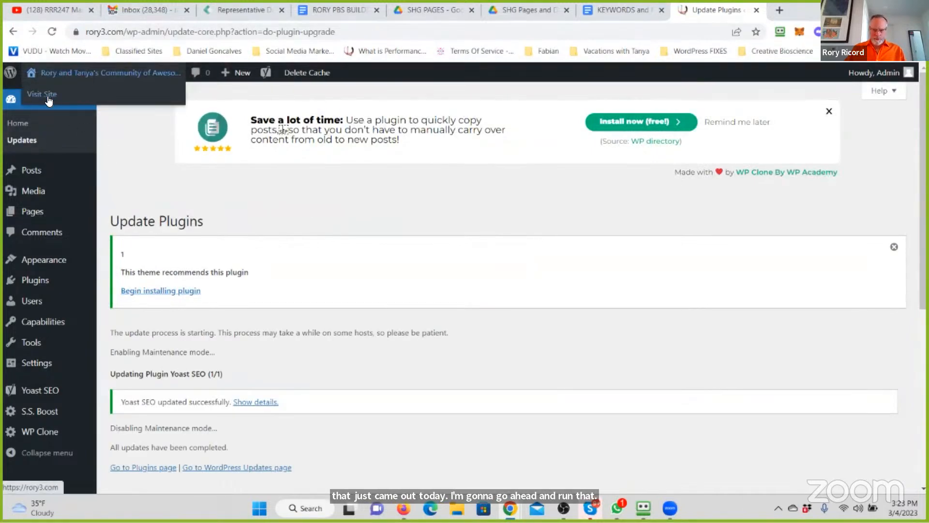
{"action": "left_click", "coordinate": [49, 96]}
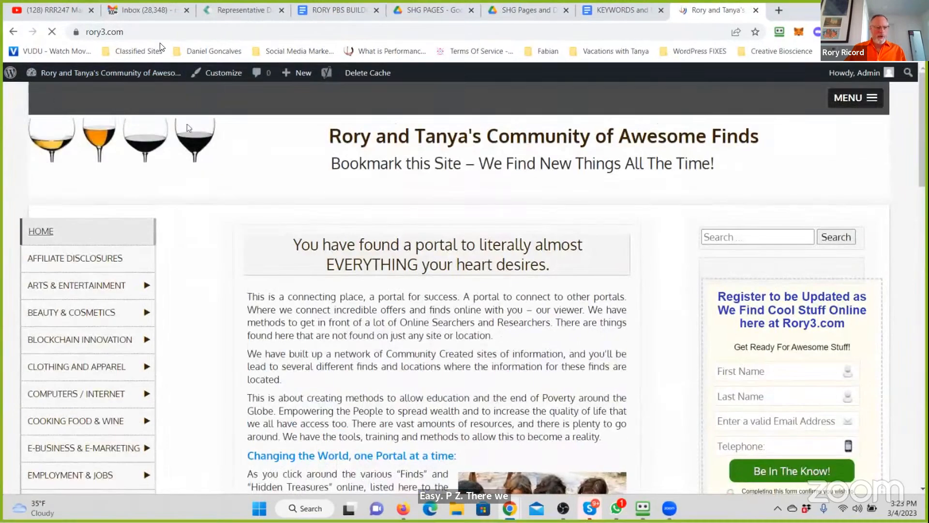
{"action": "double_click", "coordinate": [146, 30]}
{"action": "left_click", "coordinate": [178, 31]}
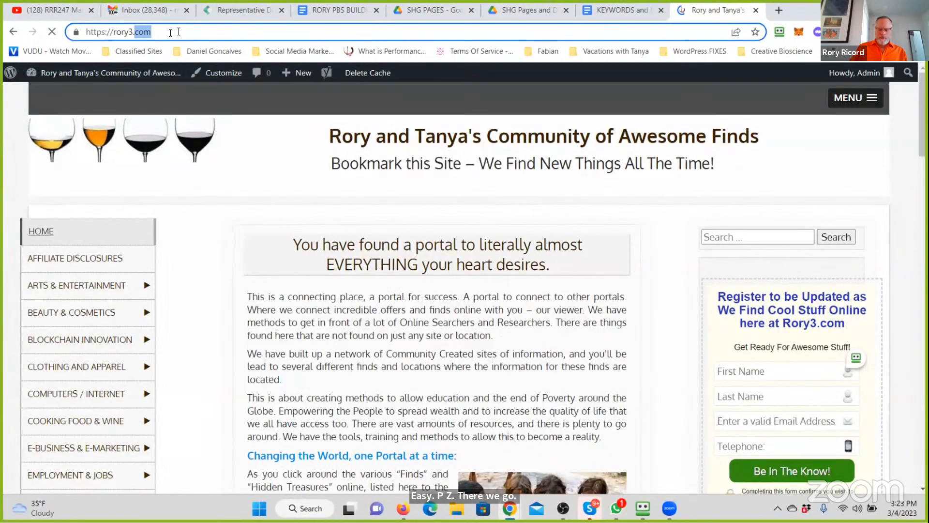
{"action": "type", "text": "/savings"}
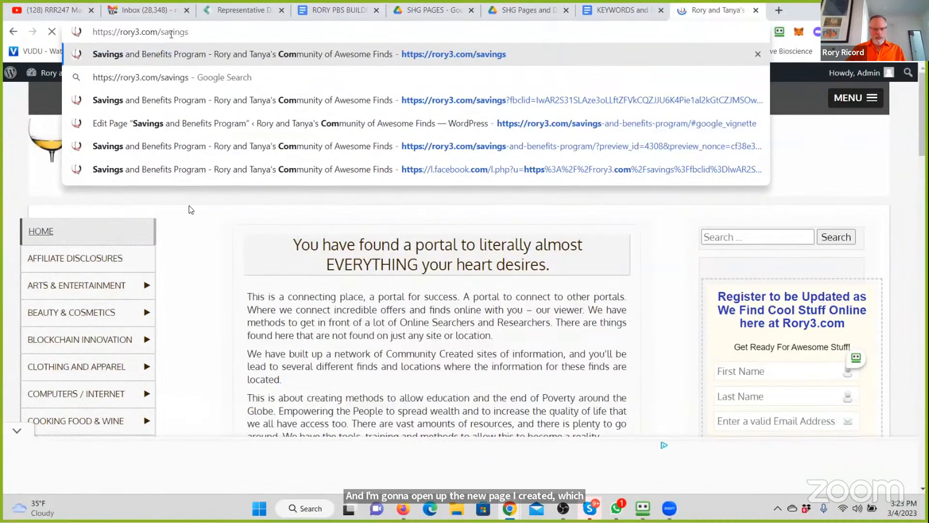
{"action": "left_click", "coordinate": [482, 149]}
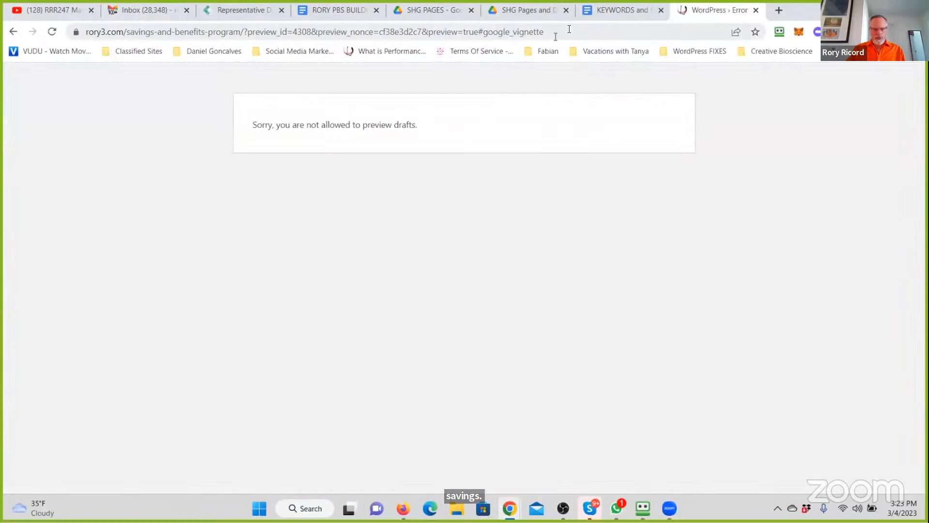
- Remove the preview parameters from the address and load rory3.com/savings-and-benefits-program/
{"action": "left_click", "coordinate": [571, 30]}
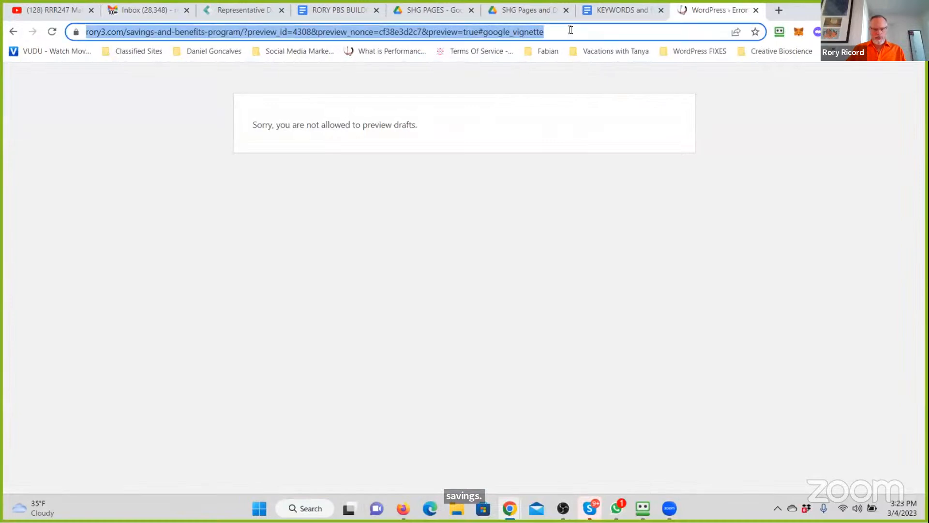
{"action": "left_click", "coordinate": [571, 30]}
{"action": "left_click_drag", "start_coordinate": [571, 30], "coordinate": [272, 32]}
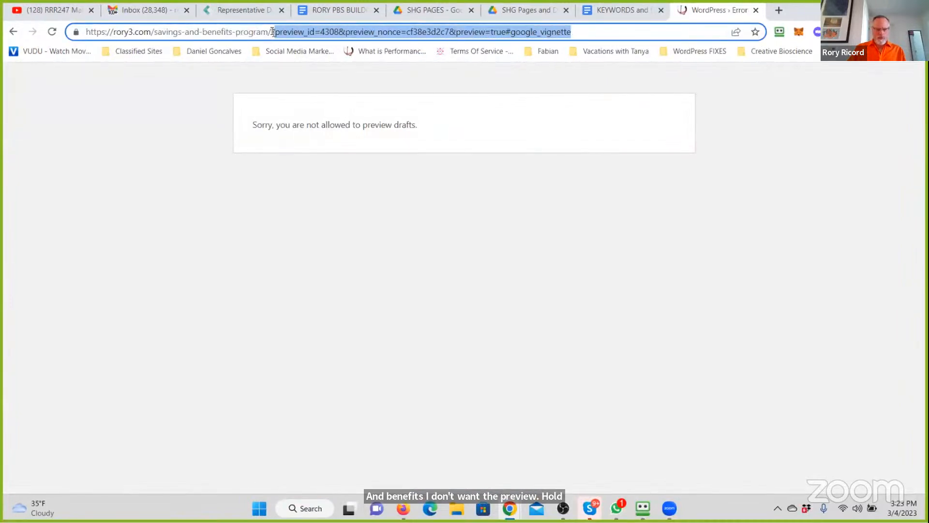
{"action": "key", "text": "BackSpace"}
{"action": "key", "text": "Return"}
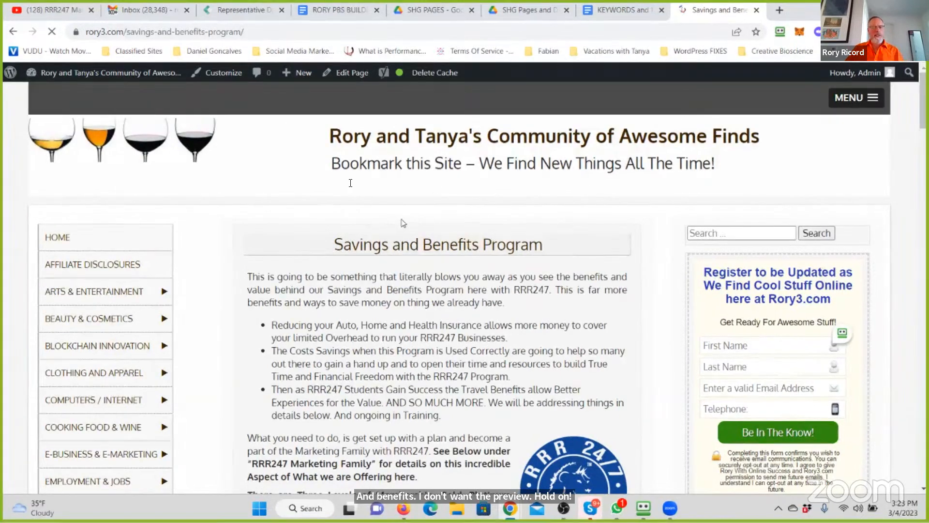
- Examine the Savings and Benefits Program page, including its membership details, embedded video and the ads placed around the content
{"action": "scroll", "coordinate": [423, 259], "scroll_direction": "down", "scroll_amount": 4}
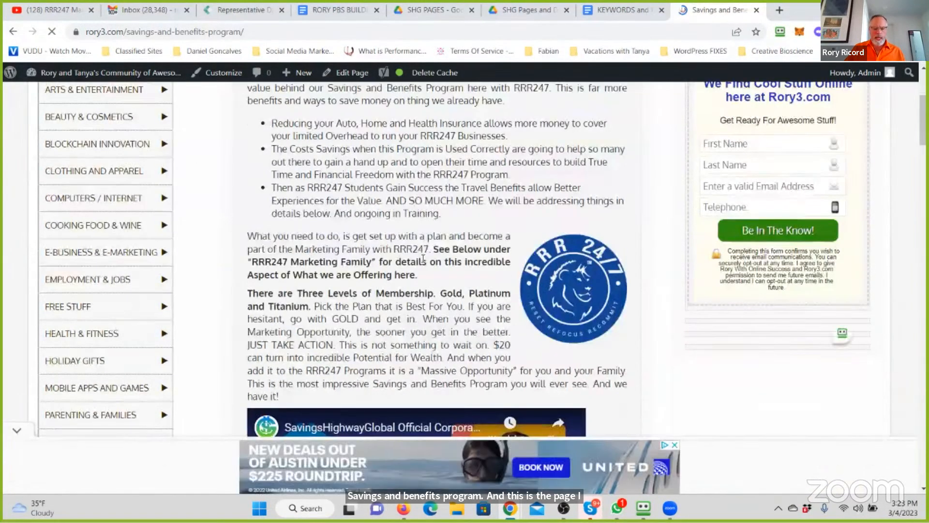
{"action": "scroll", "coordinate": [423, 259], "scroll_direction": "down", "scroll_amount": 7}
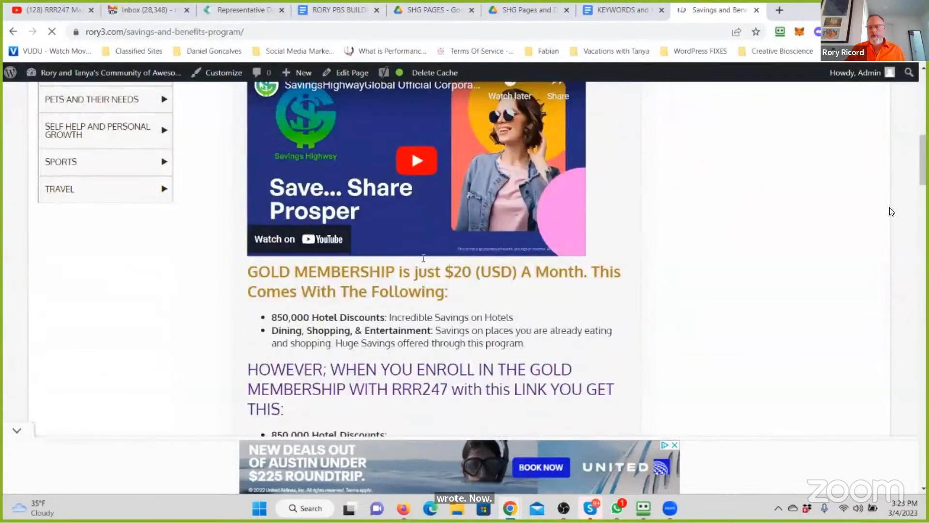
{"action": "left_click_drag", "start_coordinate": [924, 149], "coordinate": [925, 85]}
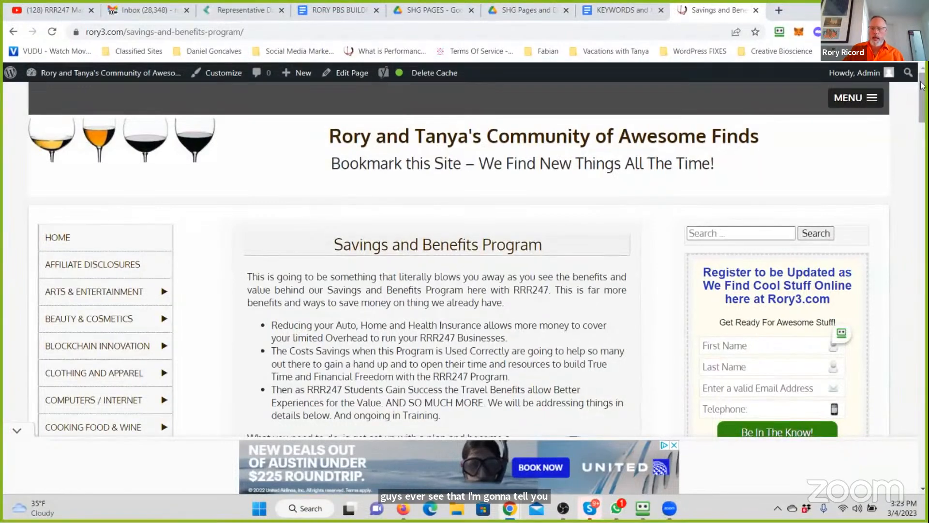
{"action": "scroll", "coordinate": [922, 87], "scroll_direction": "down", "scroll_amount": 15}
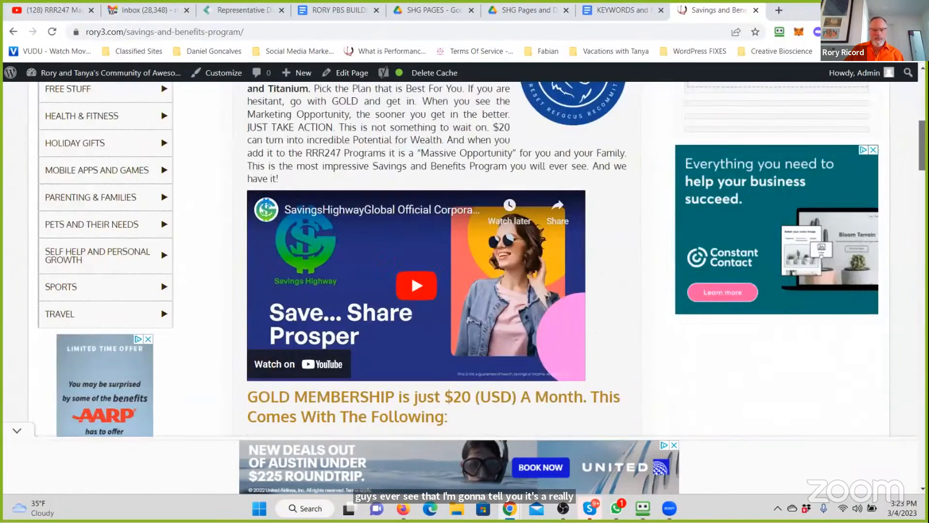
{"action": "scroll", "coordinate": [435, 257], "scroll_direction": "down", "scroll_amount": 15}
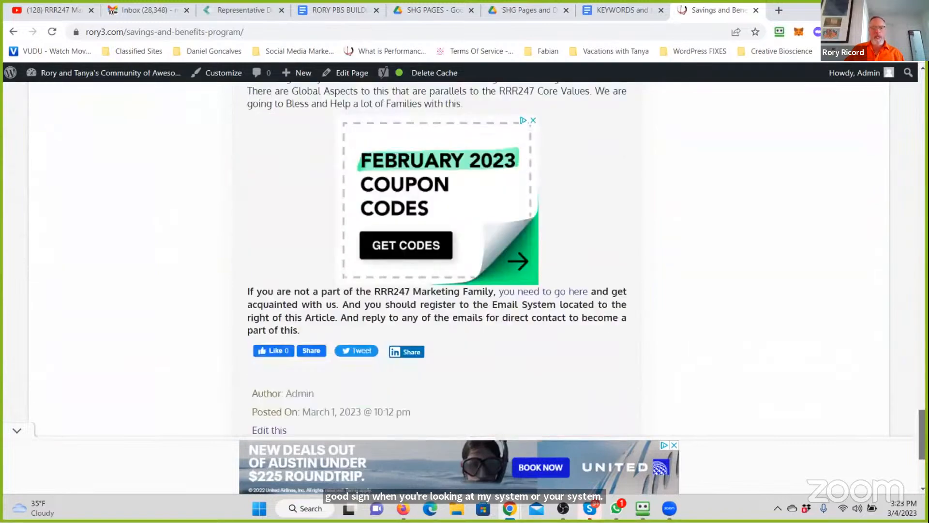
{"action": "scroll", "coordinate": [436, 256], "scroll_direction": "down", "scroll_amount": 4}
{"action": "scroll", "coordinate": [435, 256], "scroll_direction": "up", "scroll_amount": 20}
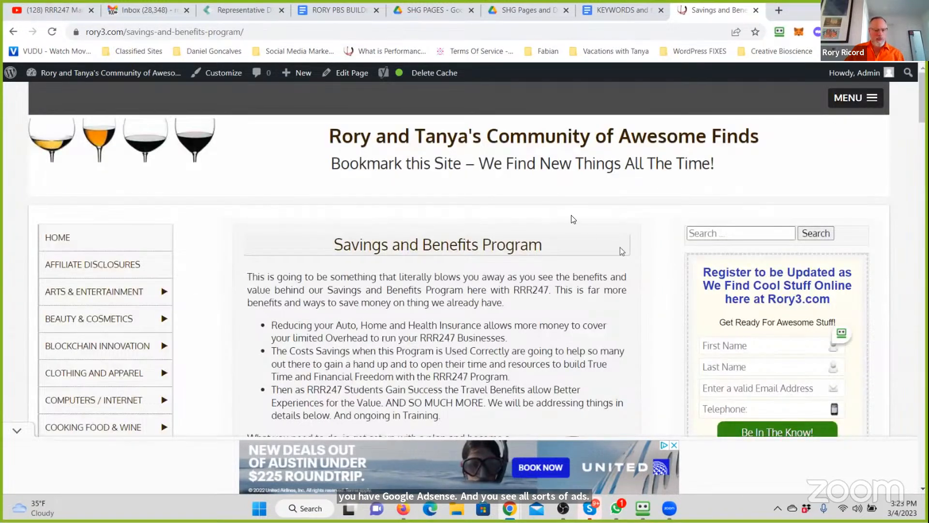
{"action": "scroll", "coordinate": [573, 219], "scroll_direction": "down", "scroll_amount": 10}
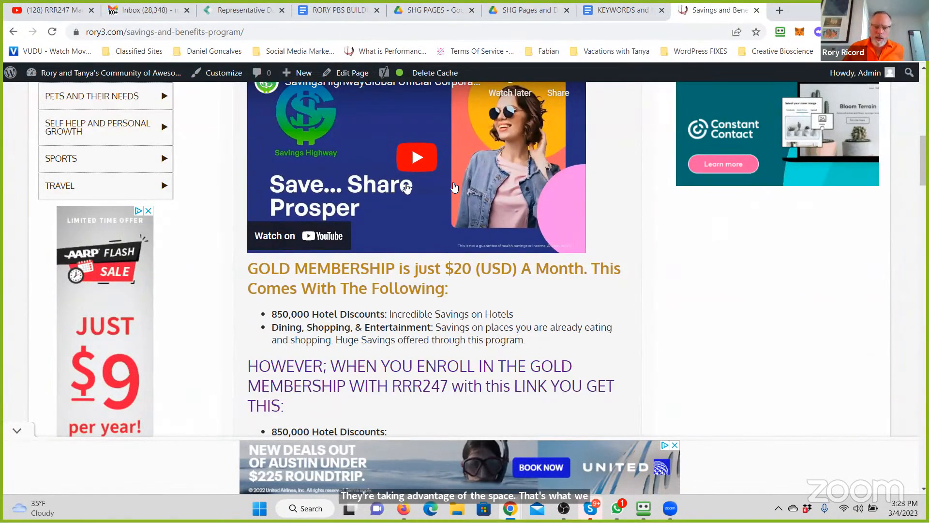
{"action": "scroll", "coordinate": [454, 188], "scroll_direction": "up", "scroll_amount": 3}
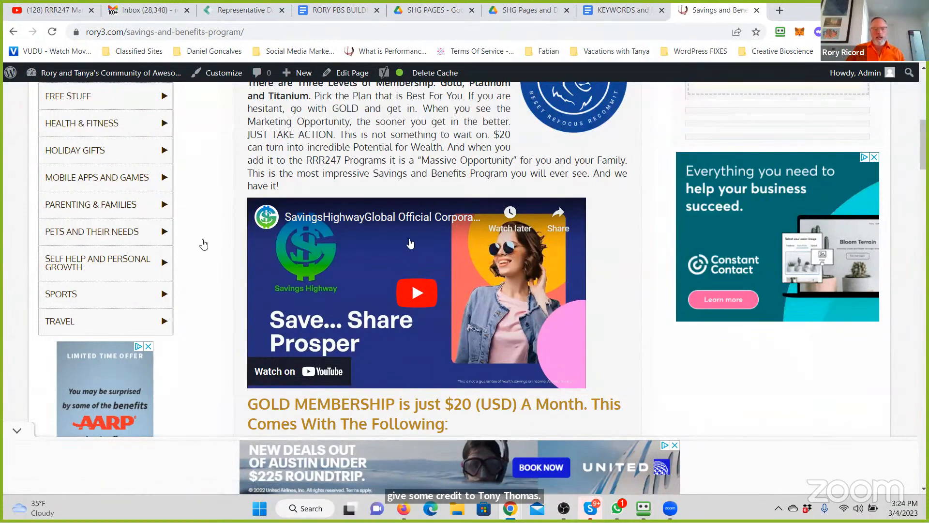
{"action": "scroll", "coordinate": [134, 264], "scroll_direction": "down", "scroll_amount": 1}
{"action": "scroll", "coordinate": [134, 264], "scroll_direction": "down", "scroll_amount": 3}
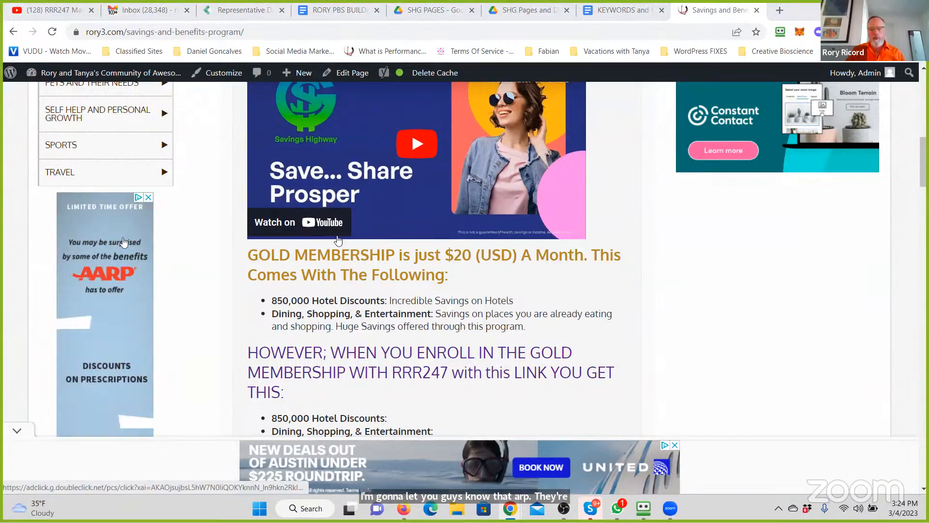
- Examine the introduction, embedded video and Gold membership section of the savings page, along with the ads beside them
{"action": "scroll", "coordinate": [377, 238], "scroll_direction": "up", "scroll_amount": 4}
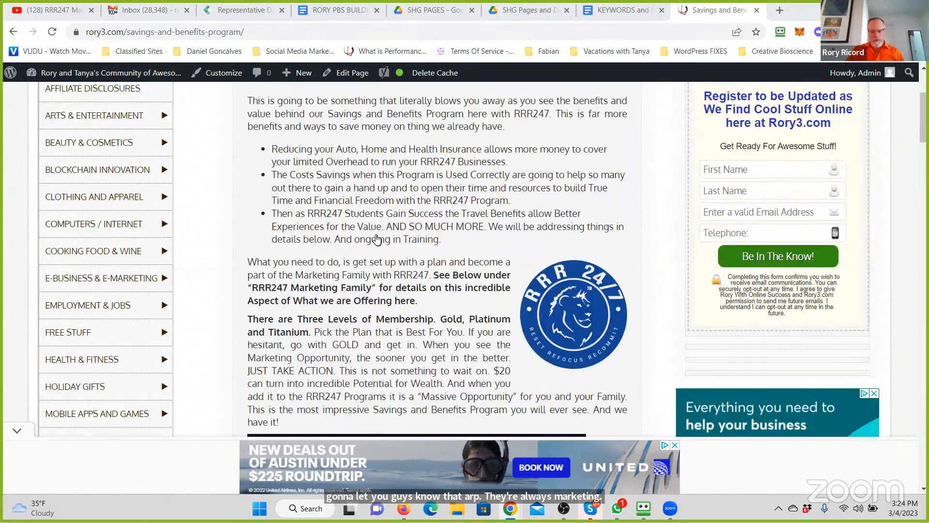
{"action": "scroll", "coordinate": [377, 239], "scroll_direction": "down", "scroll_amount": 3}
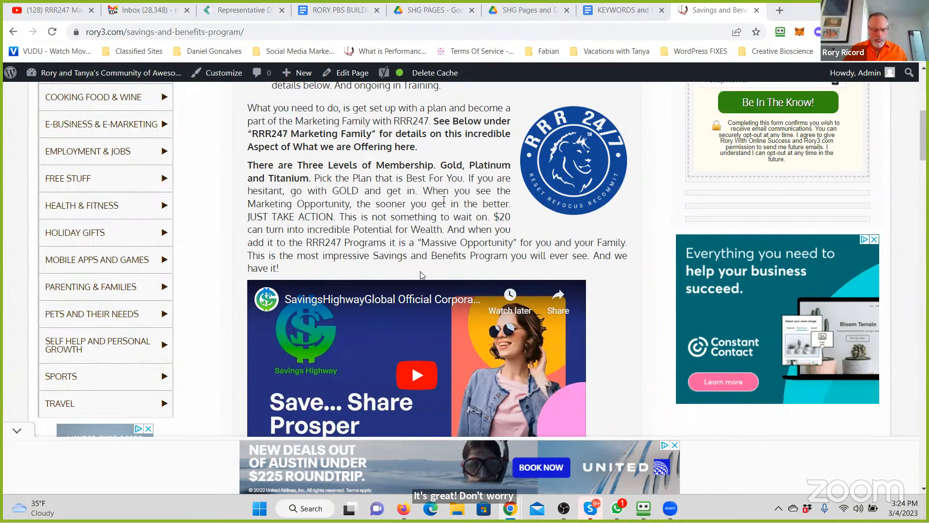
{"action": "scroll", "coordinate": [396, 309], "scroll_direction": "down", "scroll_amount": 6}
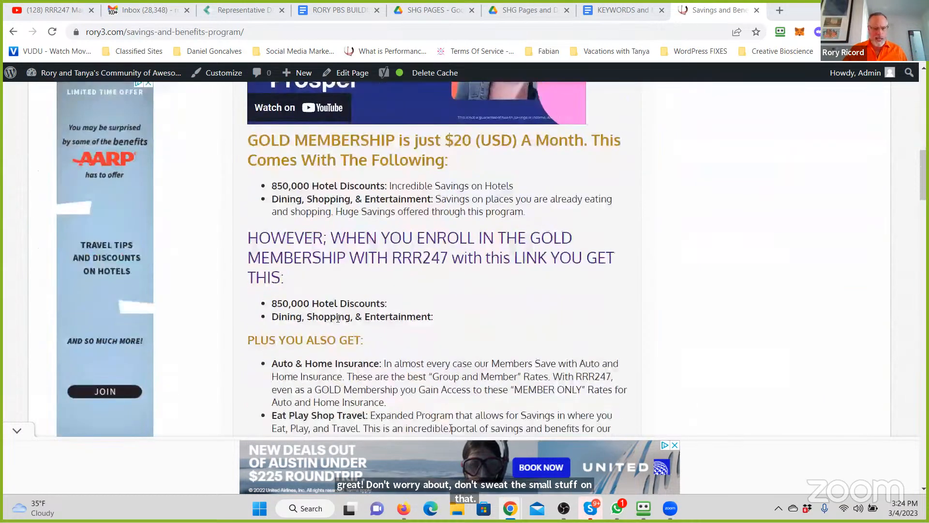
{"action": "scroll", "coordinate": [338, 312], "scroll_direction": "down", "scroll_amount": 5}
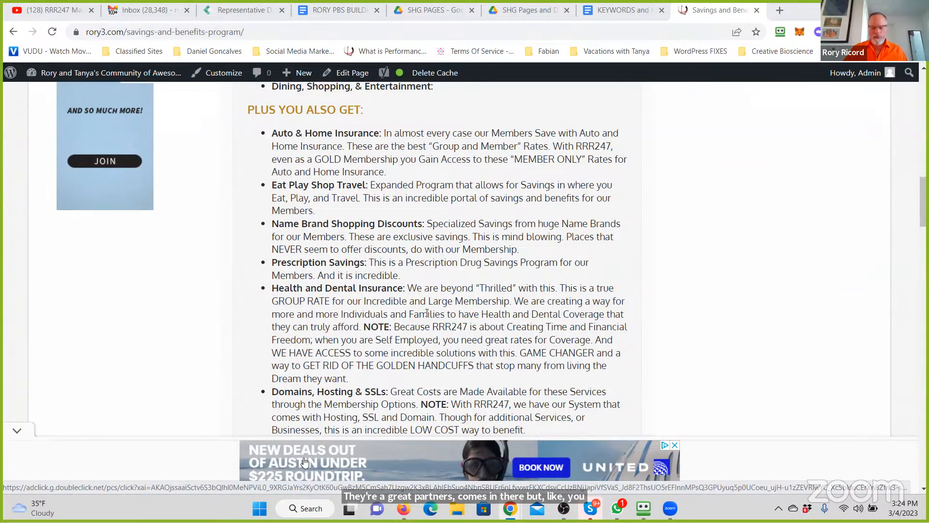
{"action": "scroll", "coordinate": [425, 313], "scroll_direction": "up", "scroll_amount": 15}
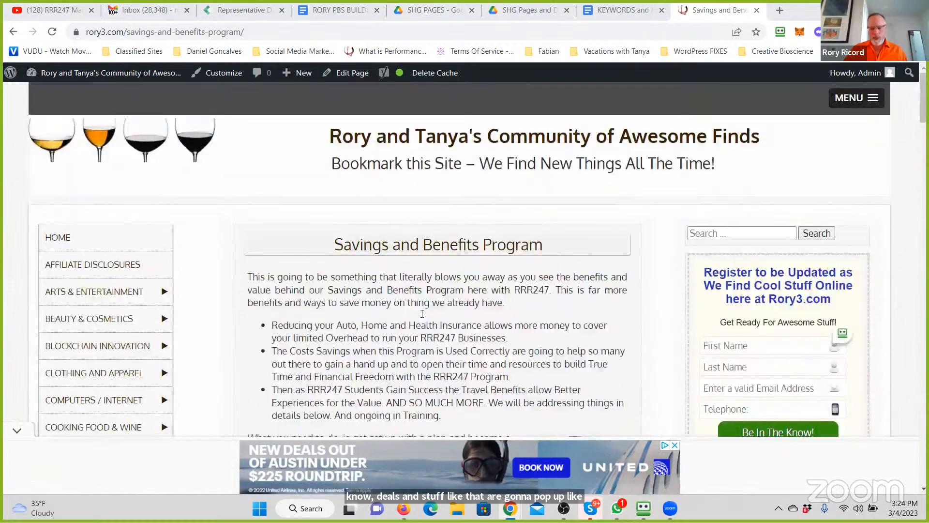
{"action": "scroll", "coordinate": [423, 313], "scroll_direction": "down", "scroll_amount": 6}
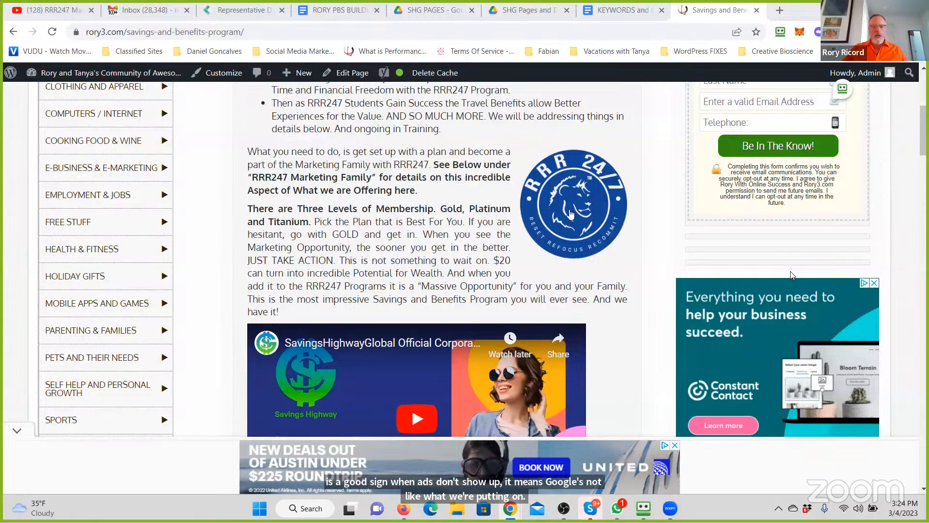
{"action": "scroll", "coordinate": [555, 197], "scroll_direction": "up", "scroll_amount": 6}
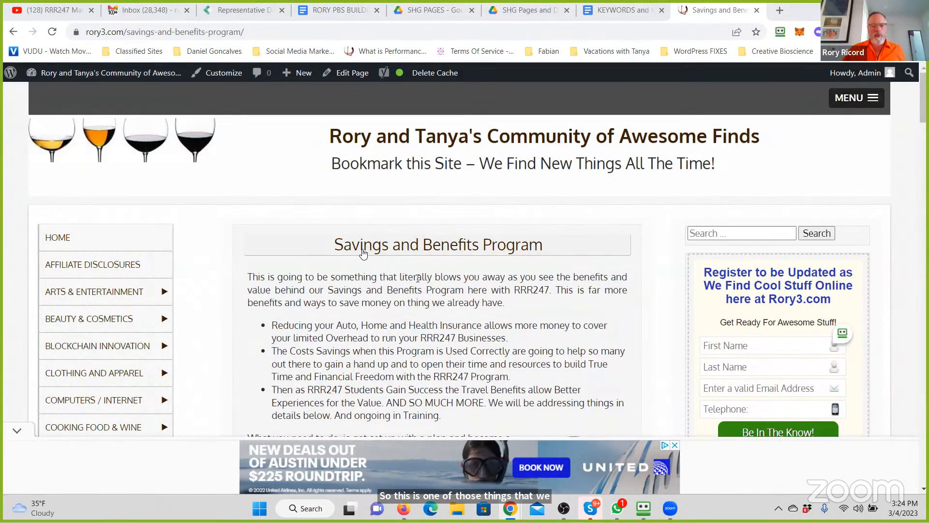
- Read through the Gold, Platinum and Titanium membership sections, then return to the page title
{"action": "scroll", "coordinate": [437, 275], "scroll_direction": "down", "scroll_amount": 3}
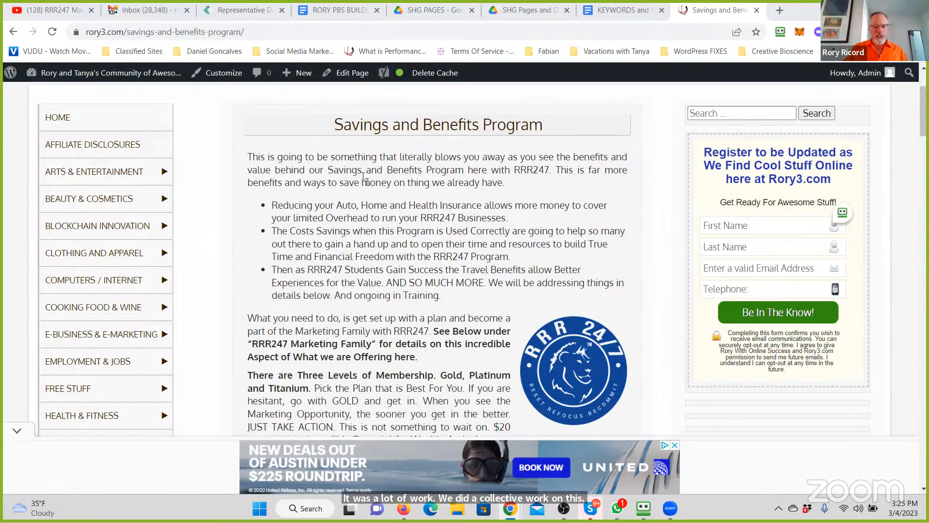
{"action": "scroll", "coordinate": [366, 179], "scroll_direction": "down", "scroll_amount": 1}
{"action": "scroll", "coordinate": [364, 177], "scroll_direction": "down", "scroll_amount": 5}
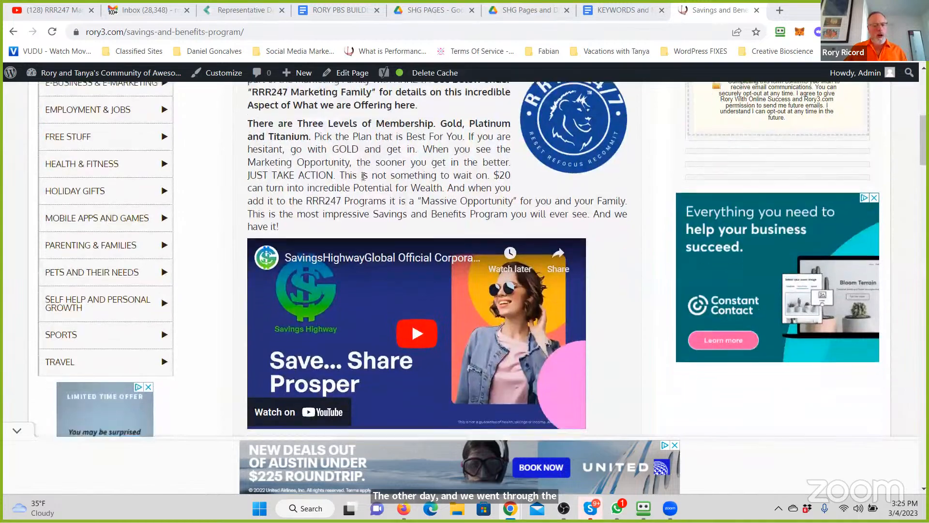
{"action": "scroll", "coordinate": [364, 176], "scroll_direction": "down", "scroll_amount": 3}
{"action": "scroll", "coordinate": [363, 176], "scroll_direction": "down", "scroll_amount": 3}
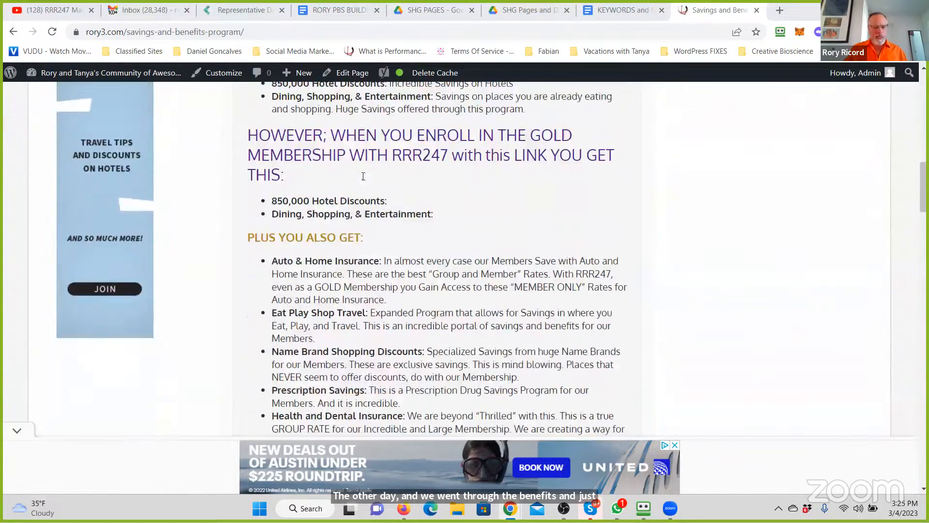
{"action": "scroll", "coordinate": [363, 177], "scroll_direction": "up", "scroll_amount": 3}
{"action": "scroll", "coordinate": [349, 194], "scroll_direction": "down", "scroll_amount": 12}
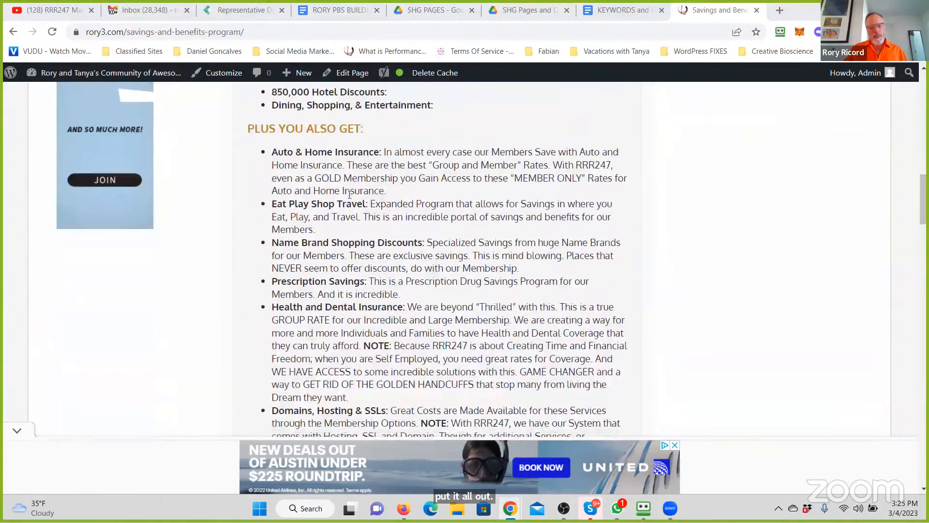
{"action": "scroll", "coordinate": [350, 194], "scroll_direction": "down", "scroll_amount": 7}
{"action": "scroll", "coordinate": [337, 196], "scroll_direction": "up", "scroll_amount": 3}
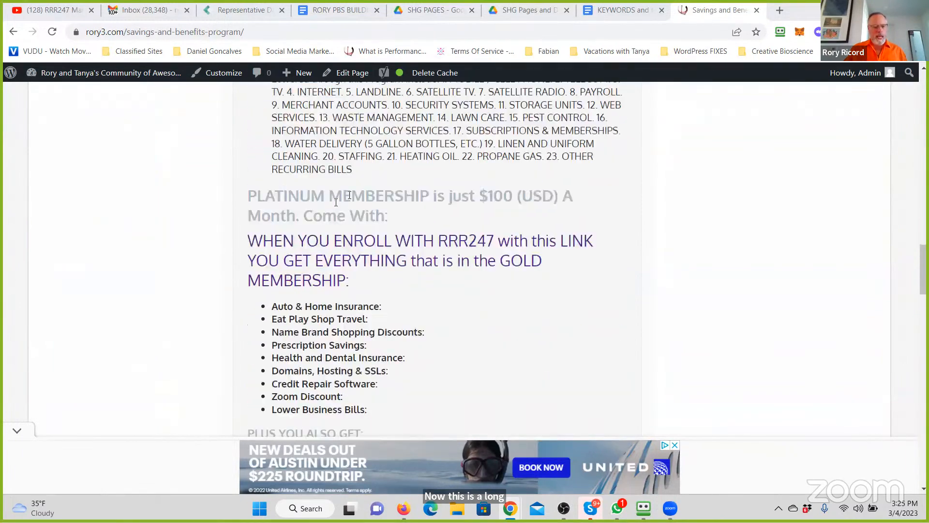
{"action": "scroll", "coordinate": [336, 202], "scroll_direction": "down", "scroll_amount": 12}
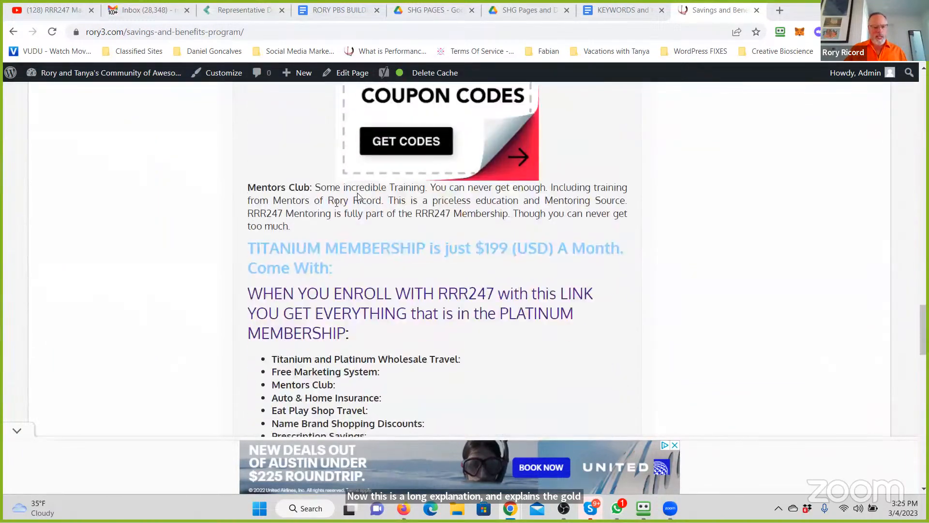
{"action": "scroll", "coordinate": [357, 194], "scroll_direction": "down", "scroll_amount": 6}
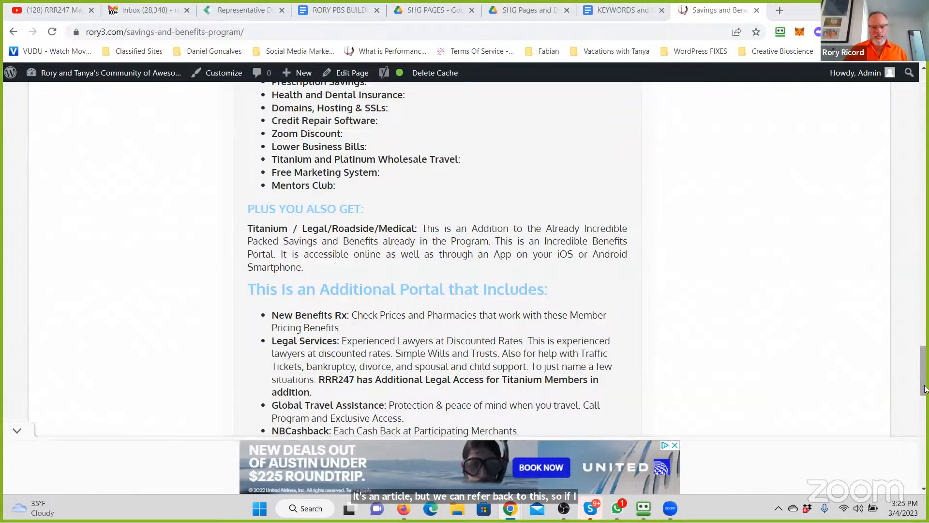
{"action": "left_click_drag", "start_coordinate": [924, 385], "coordinate": [922, 107]}
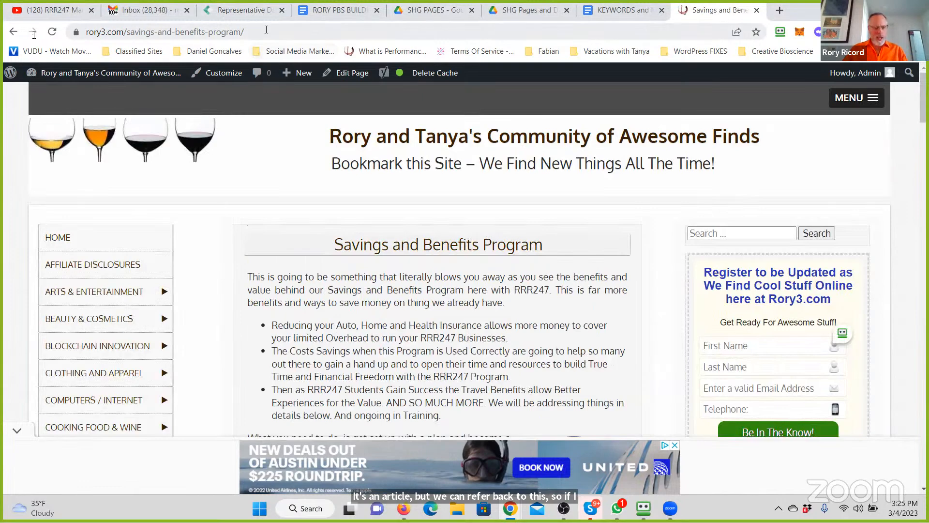
- Copy the savings page's address and review the article from its introduction down to the closing RRR247 Marketing Family note
{"action": "left_click", "coordinate": [164, 31]}
{"action": "key", "text": "ctrl+c"}
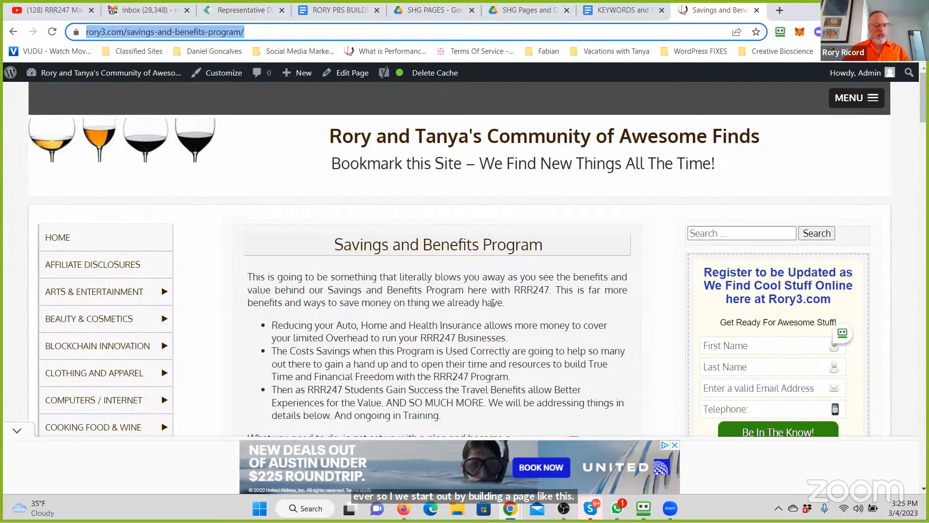
{"action": "scroll", "coordinate": [493, 303], "scroll_direction": "down", "scroll_amount": 2}
{"action": "scroll", "coordinate": [369, 288], "scroll_direction": "down", "scroll_amount": 5}
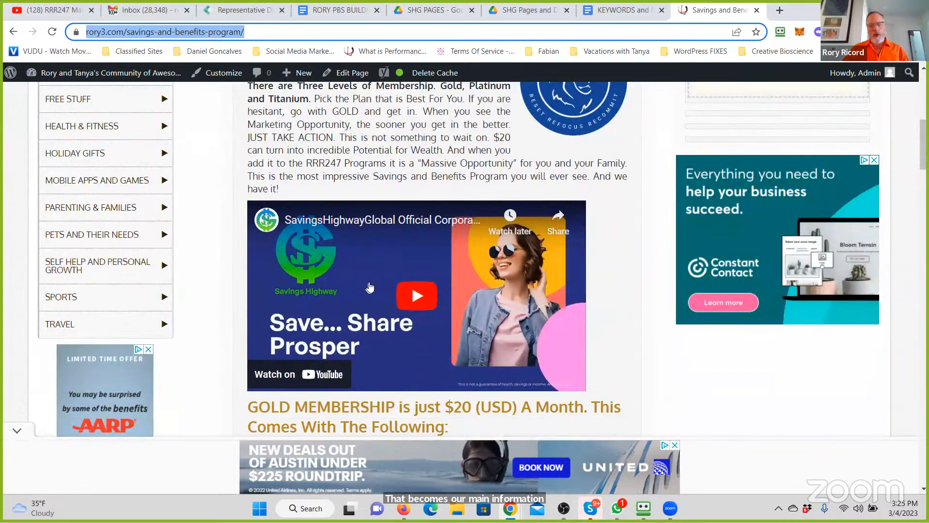
{"action": "scroll", "coordinate": [369, 287], "scroll_direction": "down", "scroll_amount": 4}
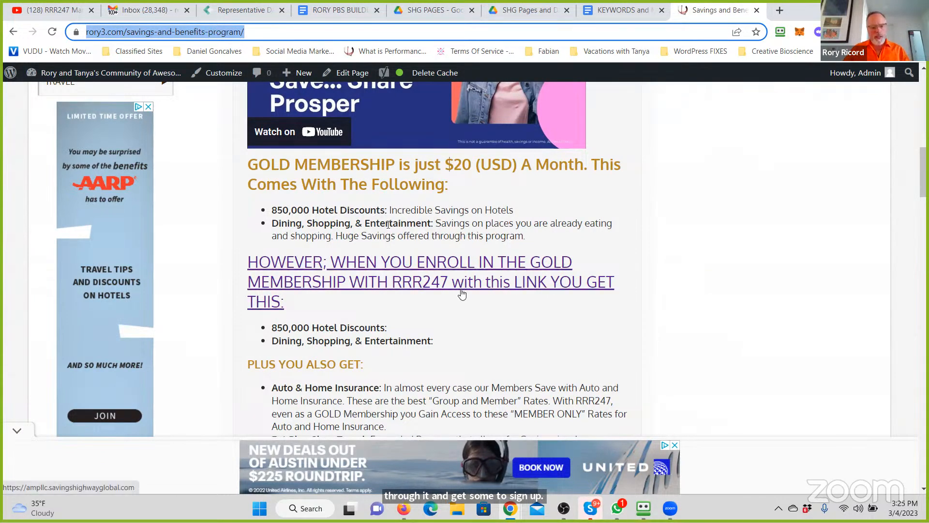
{"action": "scroll", "coordinate": [461, 293], "scroll_direction": "down", "scroll_amount": 2}
{"action": "scroll", "coordinate": [462, 292], "scroll_direction": "down", "scroll_amount": 6}
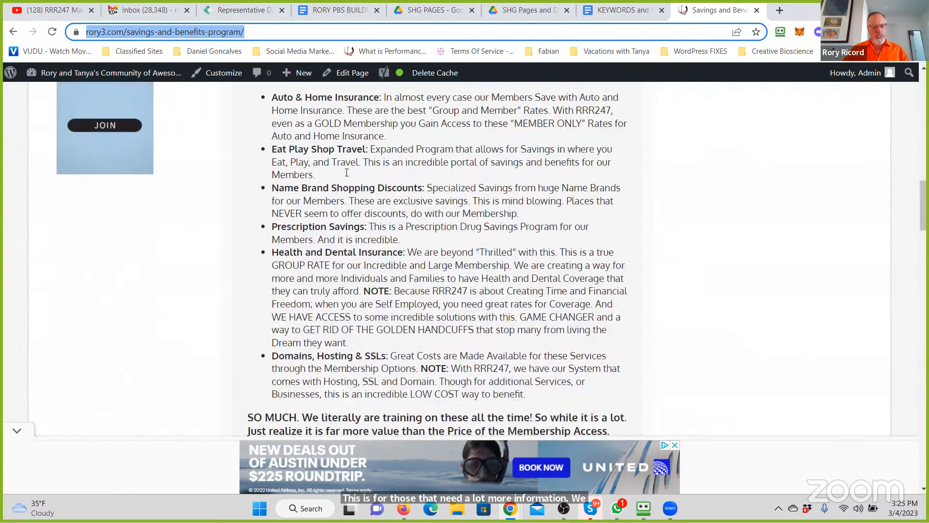
{"action": "scroll", "coordinate": [346, 172], "scroll_direction": "down", "scroll_amount": 12}
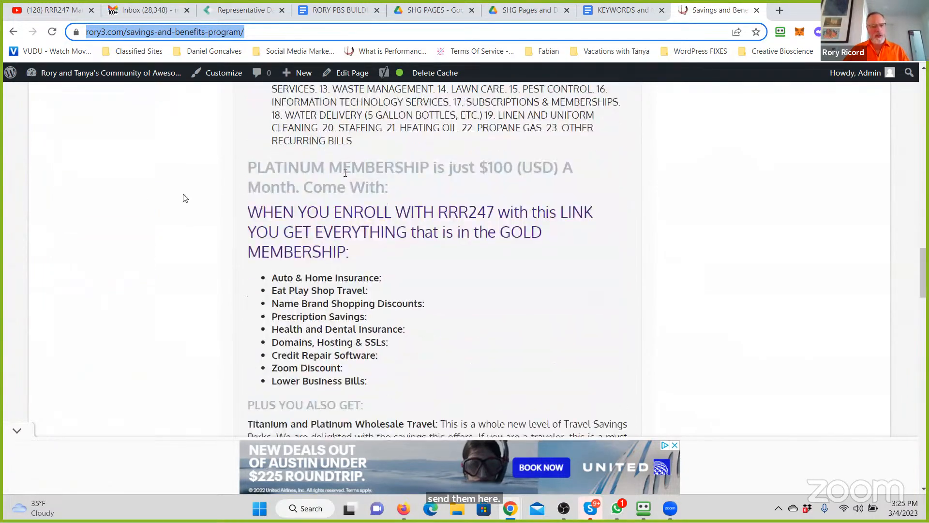
{"action": "scroll", "coordinate": [303, 265], "scroll_direction": "down", "scroll_amount": 4}
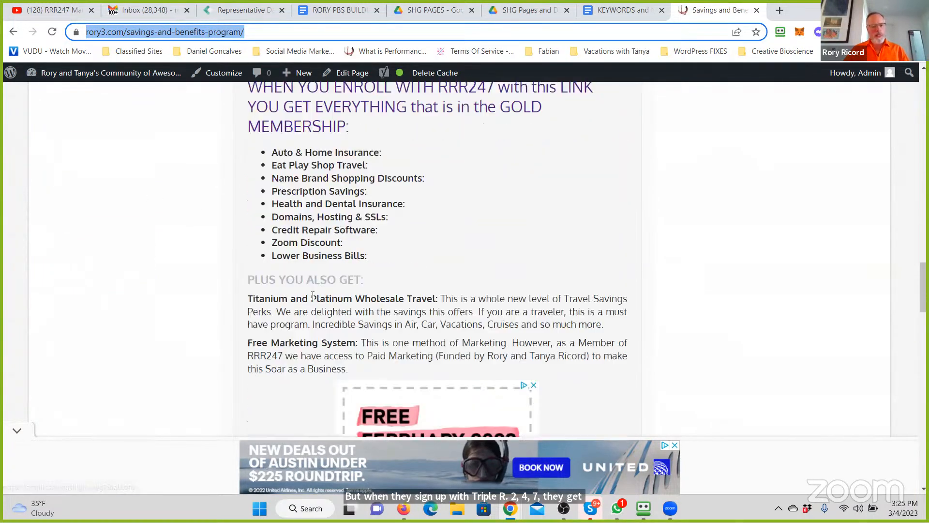
{"action": "scroll", "coordinate": [312, 213], "scroll_direction": "down", "scroll_amount": 4}
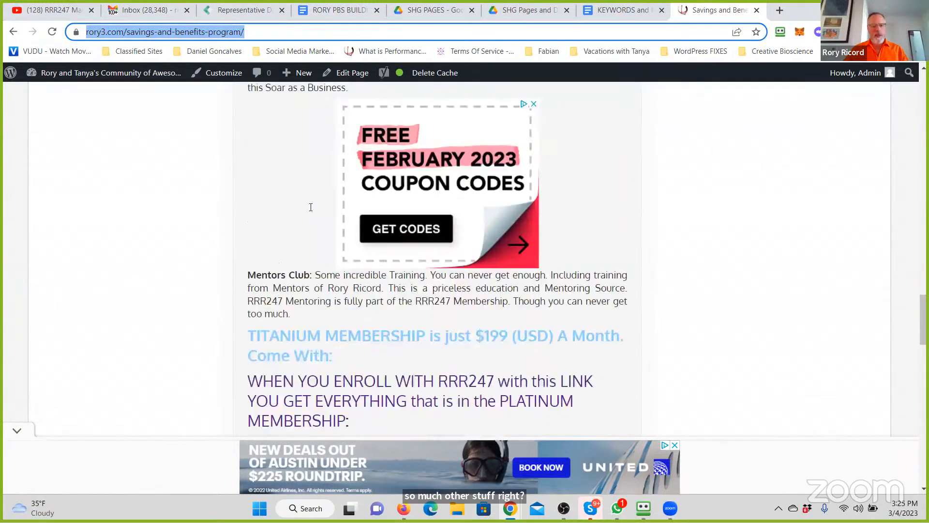
{"action": "scroll", "coordinate": [311, 208], "scroll_direction": "down", "scroll_amount": 4}
{"action": "scroll", "coordinate": [311, 208], "scroll_direction": "down", "scroll_amount": 12}
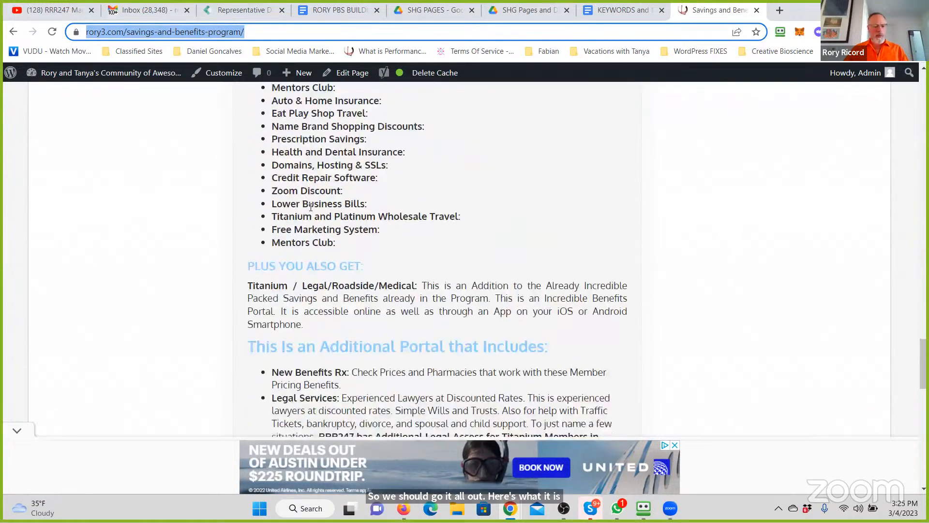
{"action": "scroll", "coordinate": [312, 209], "scroll_direction": "down", "scroll_amount": 7}
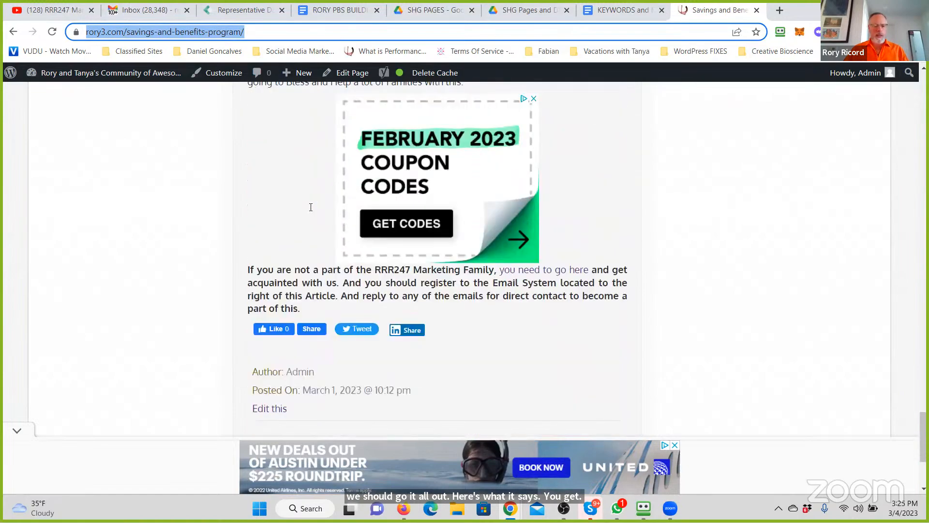
{"action": "scroll", "coordinate": [338, 199], "scroll_direction": "up", "scroll_amount": 20}
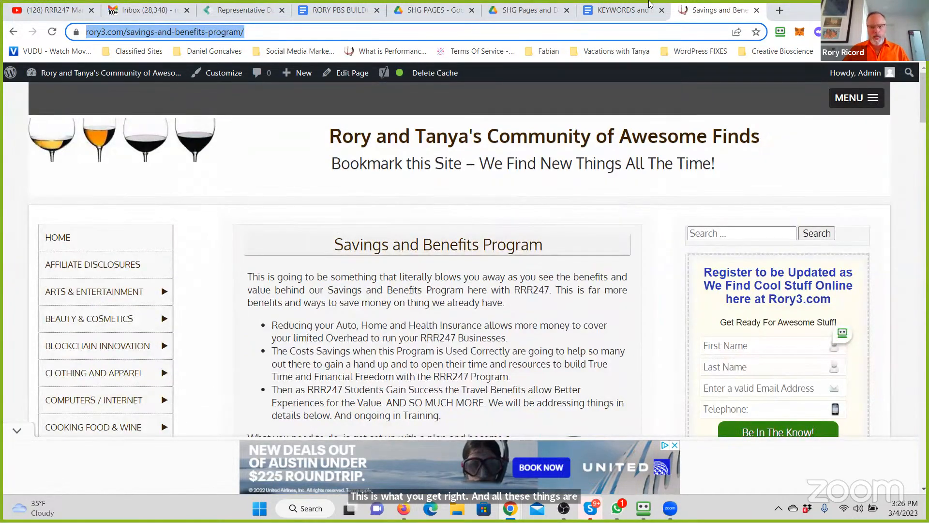
- Switch to the KEYWORDS and MARKETING DIRECTIONS document and delete the stray word after "There are SO MANY options."
{"action": "left_click", "coordinate": [650, 11]}
{"action": "left_click", "coordinate": [466, 241]}
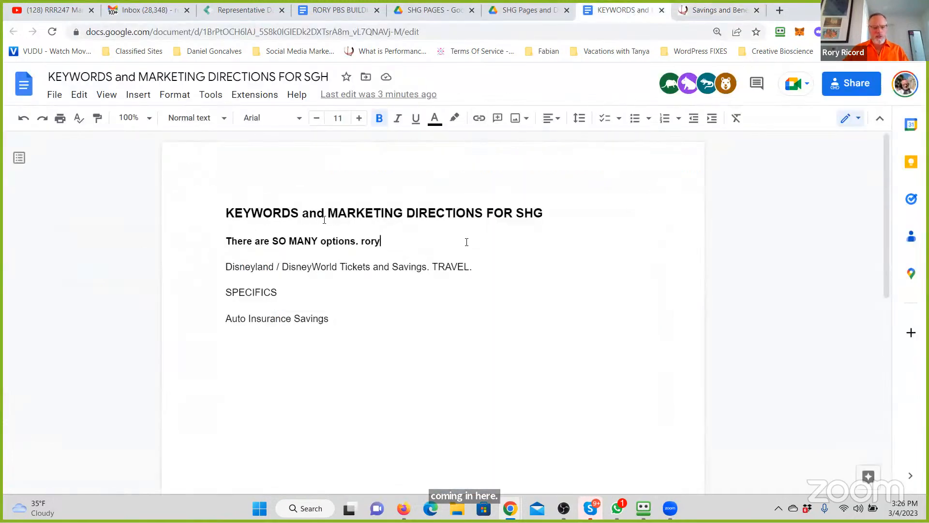
{"action": "key", "text": "BackSpace"}
{"action": "key", "text": "BackSpace"}
{"action": "key", "text": "BackSpace"}
{"action": "key", "text": "BackSpace"}
{"action": "key", "text": "BackSpace"}
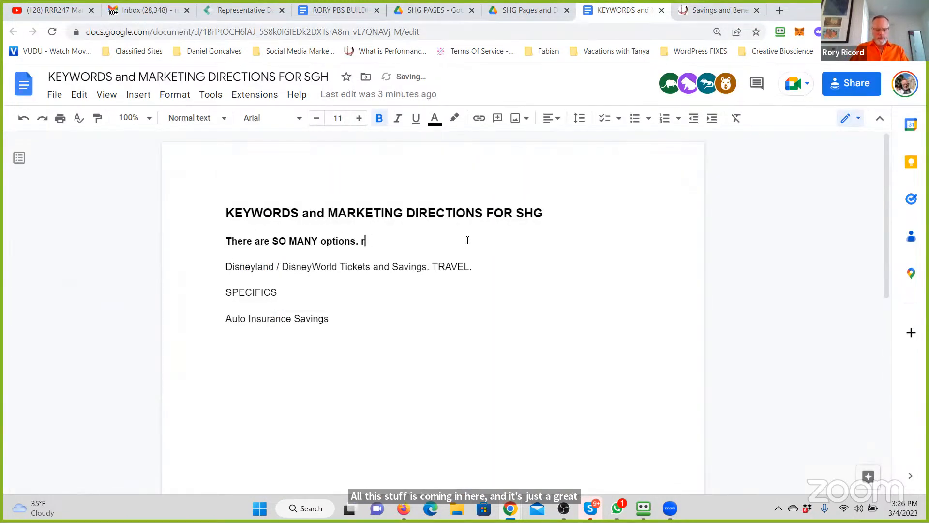
{"action": "key", "text": "Return"}
{"action": "type", "text": "MAIN INFO"}
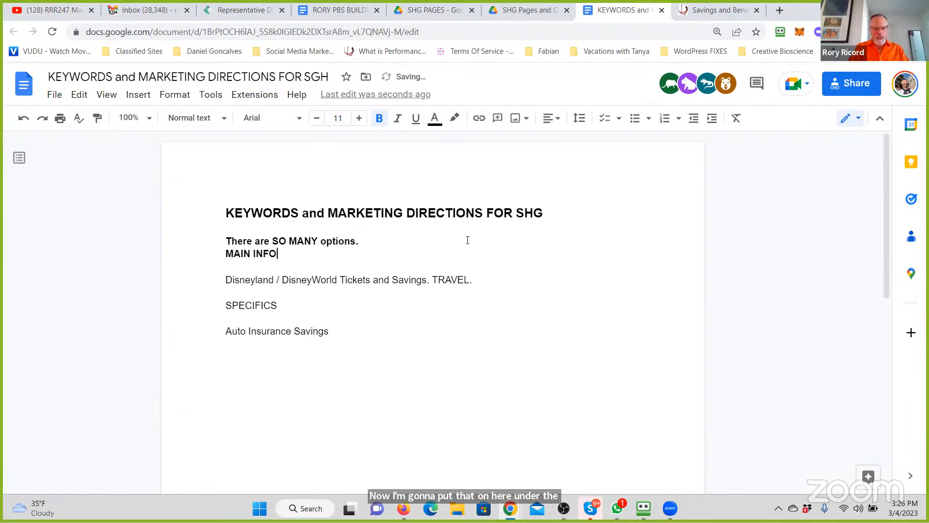
{"action": "type", "text": "RMATION PAGE EX"}
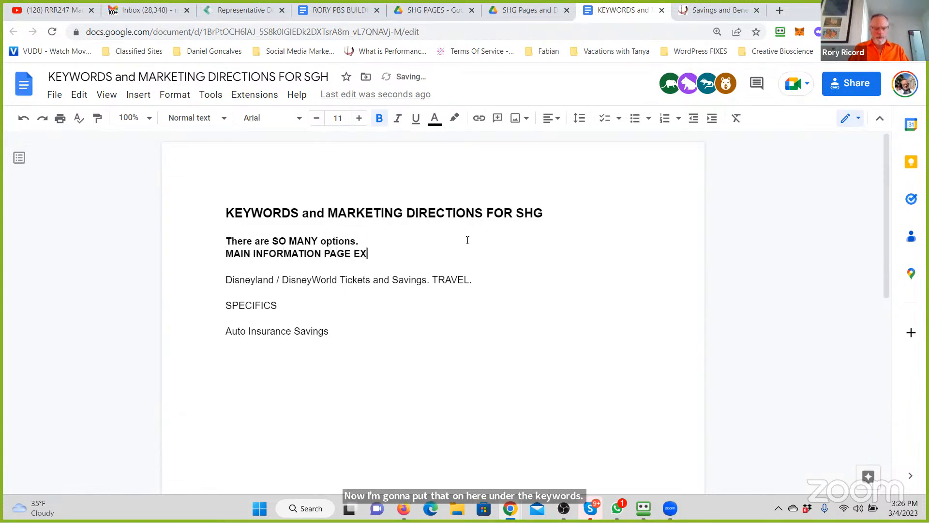
{"action": "type", "text": "AMPLE:"}
{"action": "key", "text": "ctrl+v"}
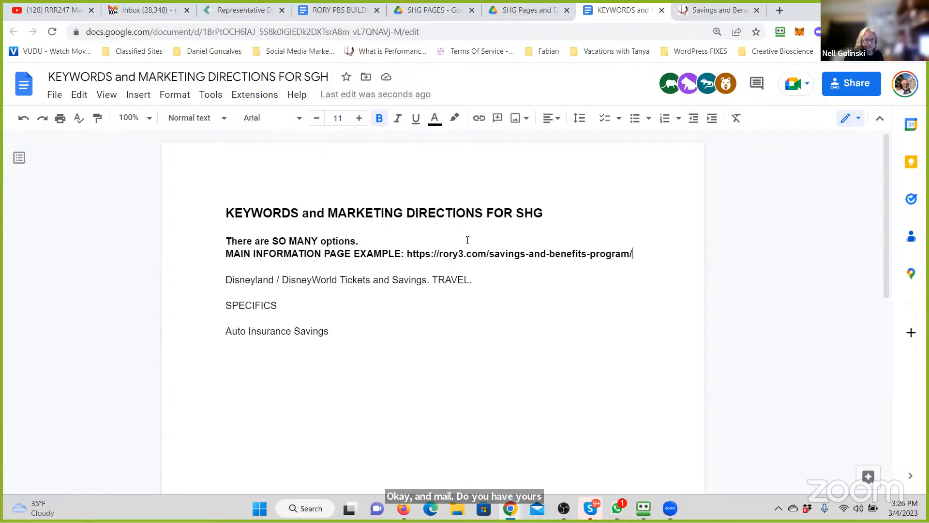
{"action": "key", "text": "Return"}
{"action": "type", "text": "NELL:"}
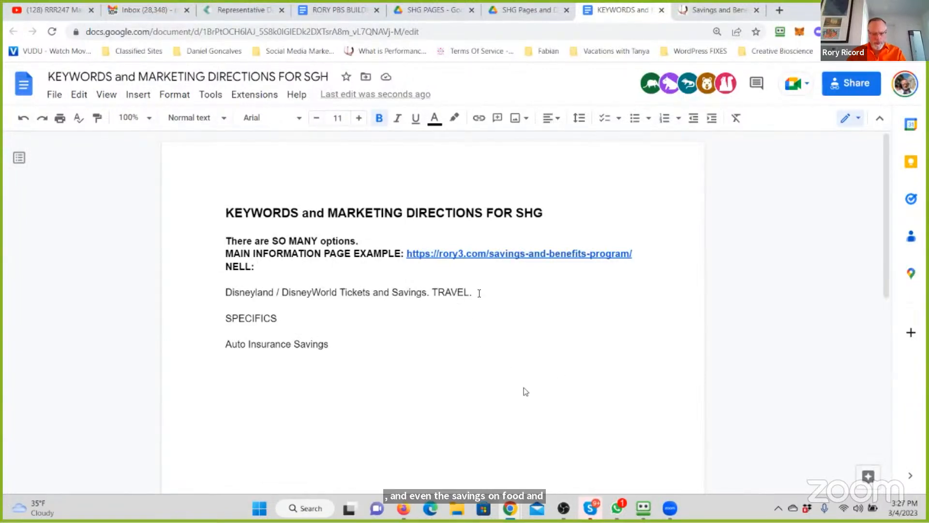
- Add the keyword entry "Save Eating out" below "Auto Insurance Savings", separated by a blank line
{"action": "left_click", "coordinate": [374, 341]}
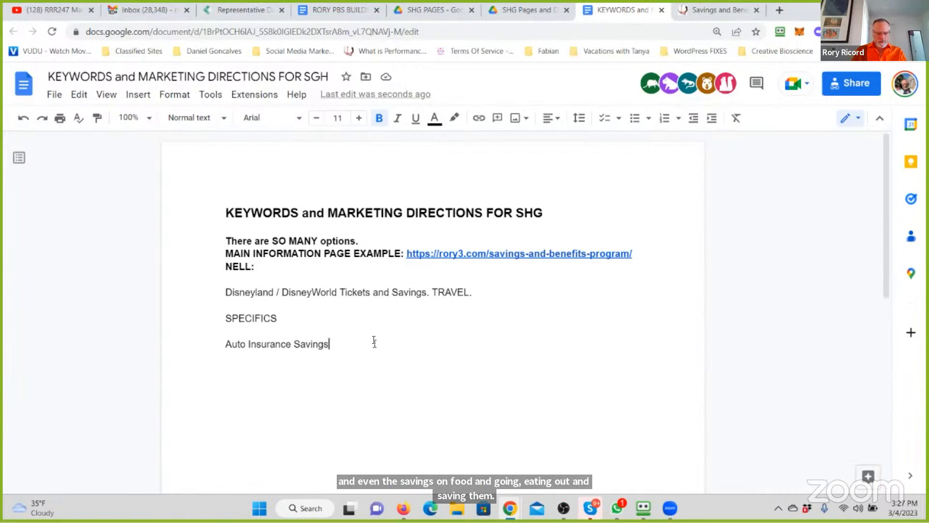
{"action": "key", "text": "Return"}
{"action": "key", "text": "Return"}
{"action": "type", "text": "Savin"}
{"action": "key", "text": "BackSpace"}
{"action": "key", "text": "BackSpace"}
{"action": "type", "text": "e Ea"}
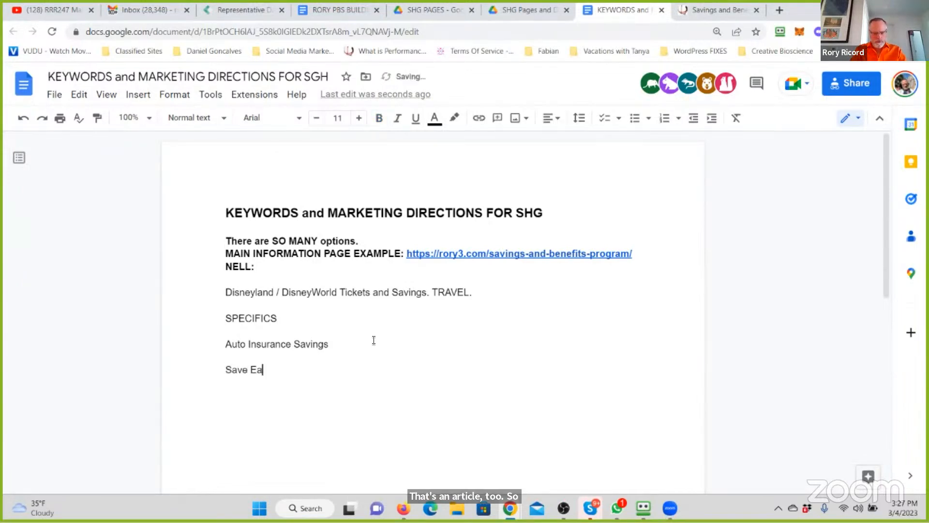
{"action": "type", "text": "ting out and"}
{"action": "key", "text": "BackSpace"}
{"action": "key", "text": "BackSpace"}
{"action": "key", "text": "BackSpace"}
- Add the keyword entry "Save on Groceries" below the eating-out entry, correcting the typing mistakes
{"action": "key", "text": "Return"}
{"action": "key", "text": "Return"}
{"action": "type", "text": "Sae on"}
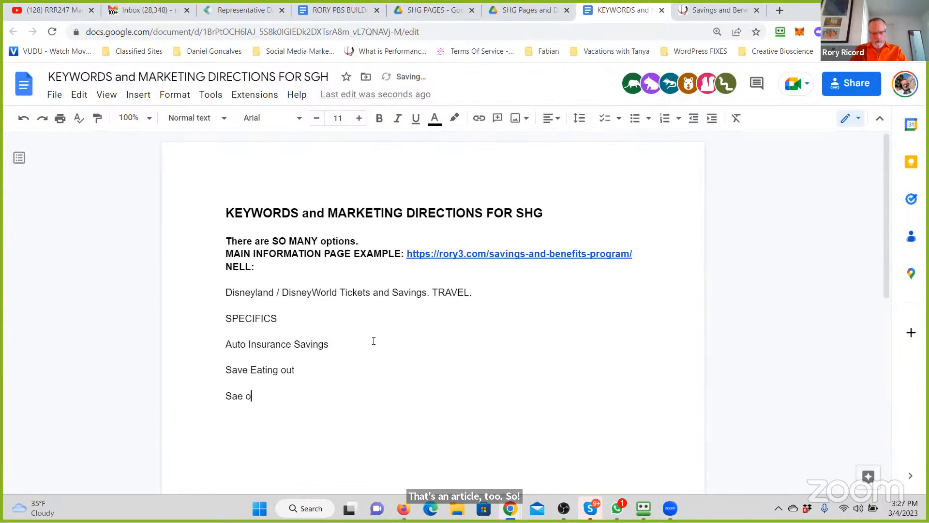
{"action": "key", "text": "BackSpace"}
{"action": "key", "text": "BackSpace"}
{"action": "key", "text": "BackSpace"}
{"action": "key", "text": "BackSpace"}
{"action": "type", "text": "ve on Groac"}
{"action": "key", "text": "BackSpace"}
{"action": "key", "text": "BackSpace"}
{"action": "type", "text": "ceries"}
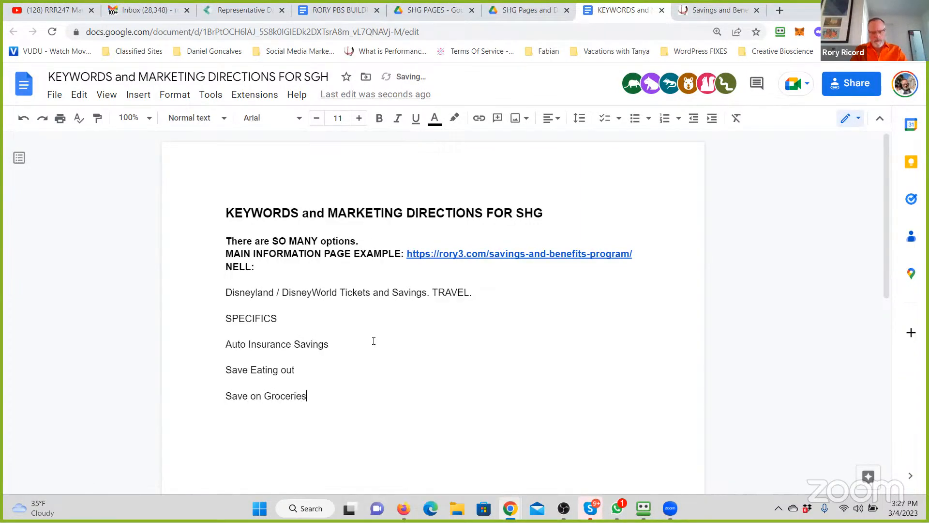
- Add the keyword entry "Save on Travel" below "Save on Groceries", followed by a blank line
{"action": "key", "text": "Return"}
{"action": "key", "text": "Return"}
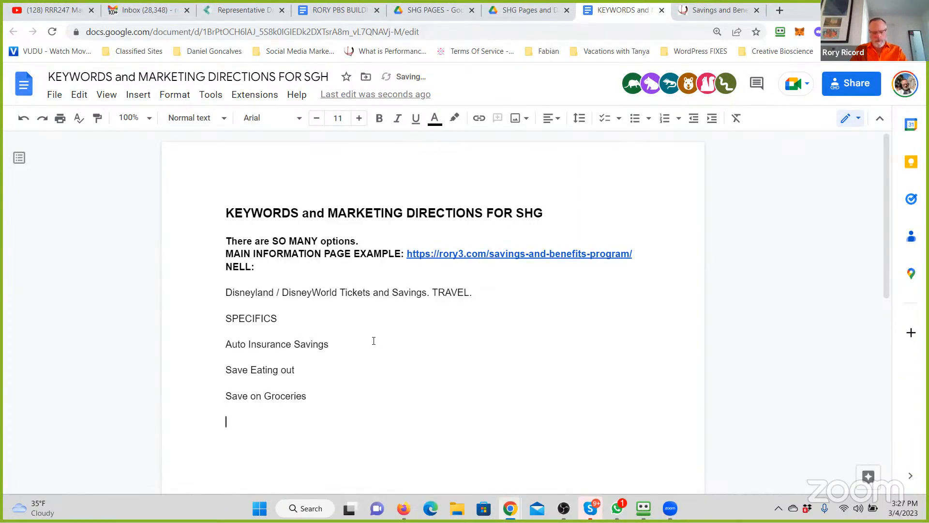
{"action": "type", "text": "Save on Travel"}
{"action": "key", "text": "Return"}
{"action": "key", "text": "Return"}
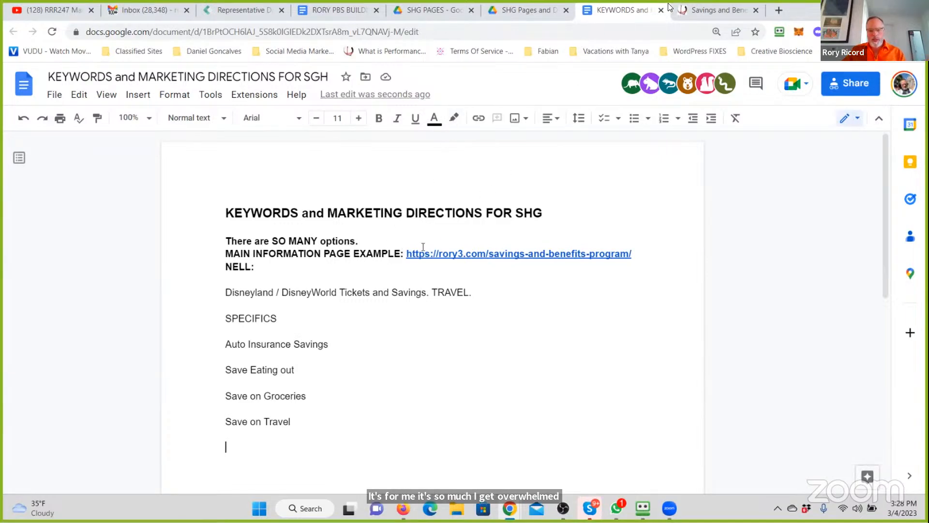
- Share the keywords document with the participant named on the line below the example link, as Editor with notification, and send the invitation
{"action": "left_click", "coordinate": [307, 271]}
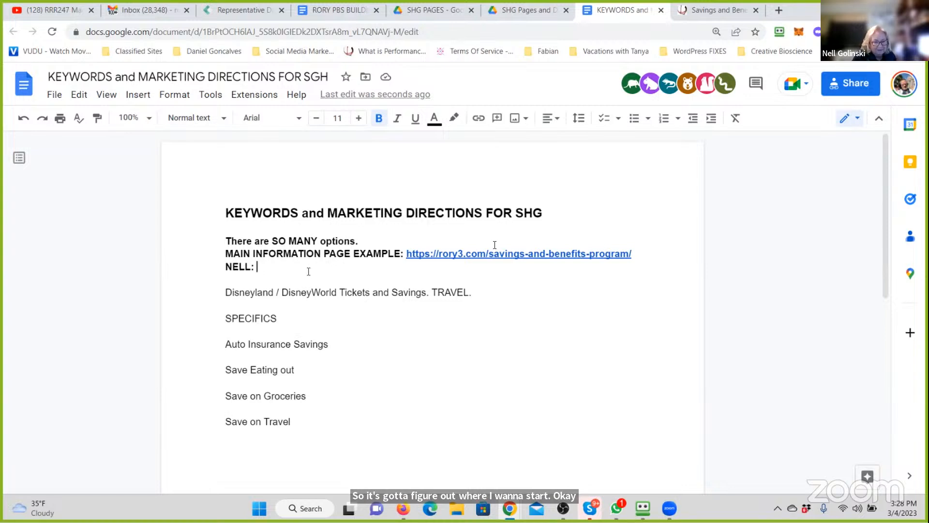
{"action": "left_click", "coordinate": [851, 87]}
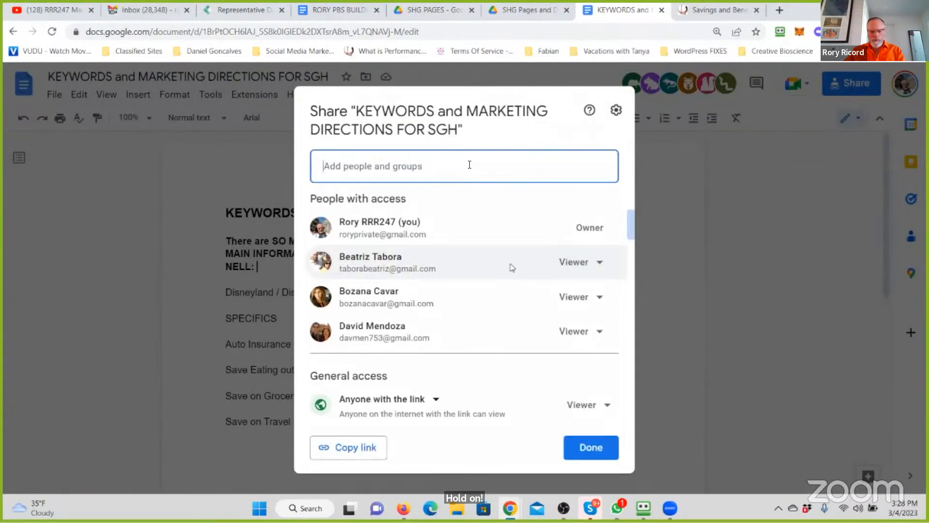
{"action": "left_click", "coordinate": [465, 163]}
{"action": "type", "text": "nell"}
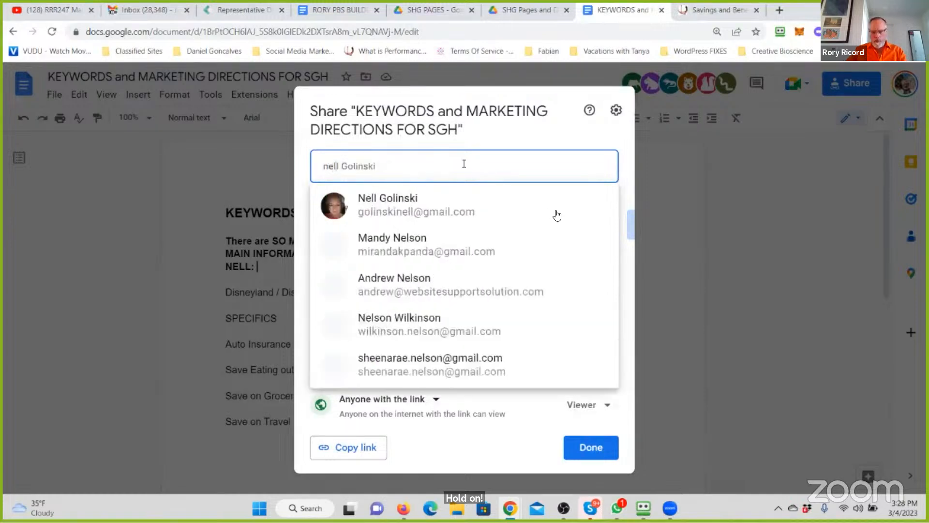
{"action": "left_click", "coordinate": [494, 206]}
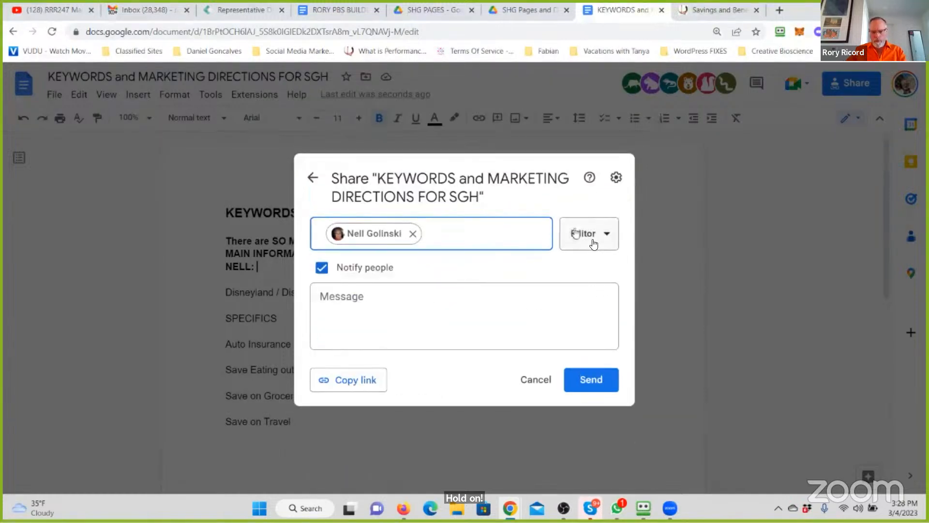
{"action": "left_click", "coordinate": [585, 379]}
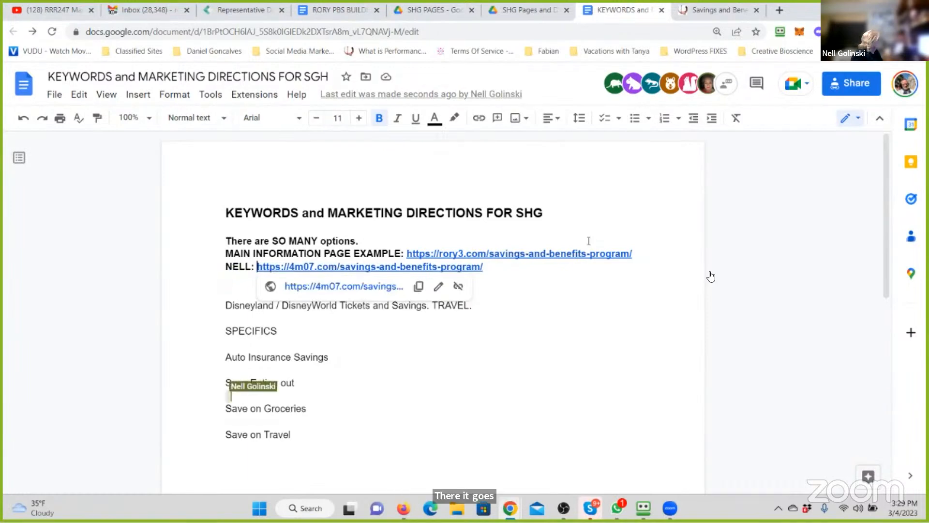
{"action": "mouse_move", "coordinate": [711, 276]}
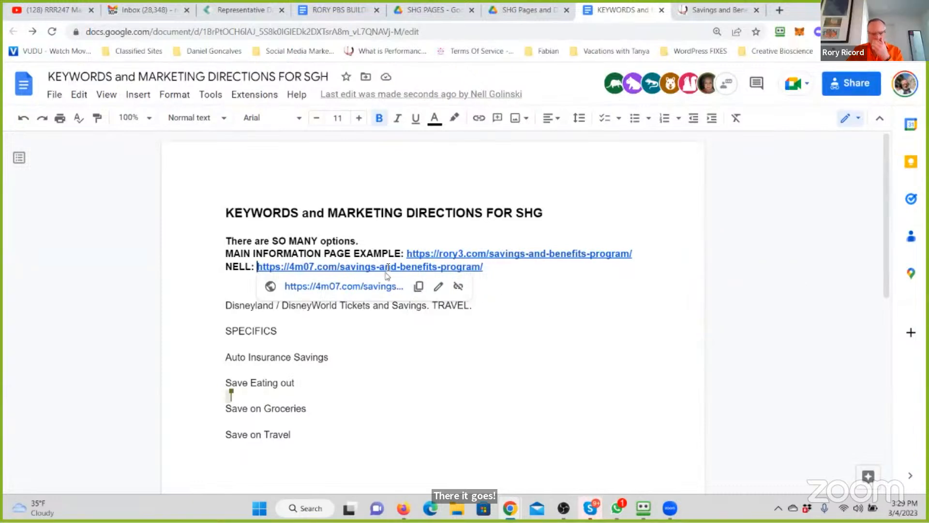
{"action": "left_click", "coordinate": [369, 286]}
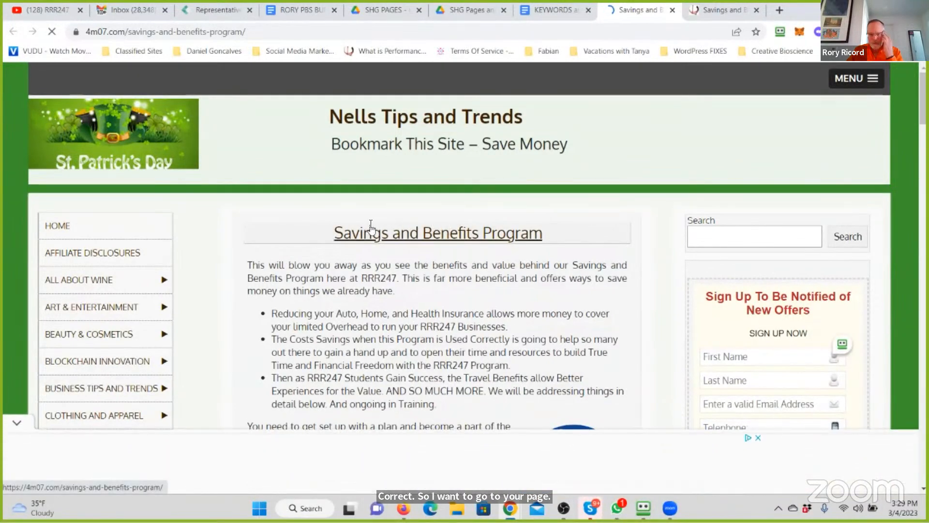
{"action": "scroll", "coordinate": [371, 224], "scroll_direction": "down", "scroll_amount": 2}
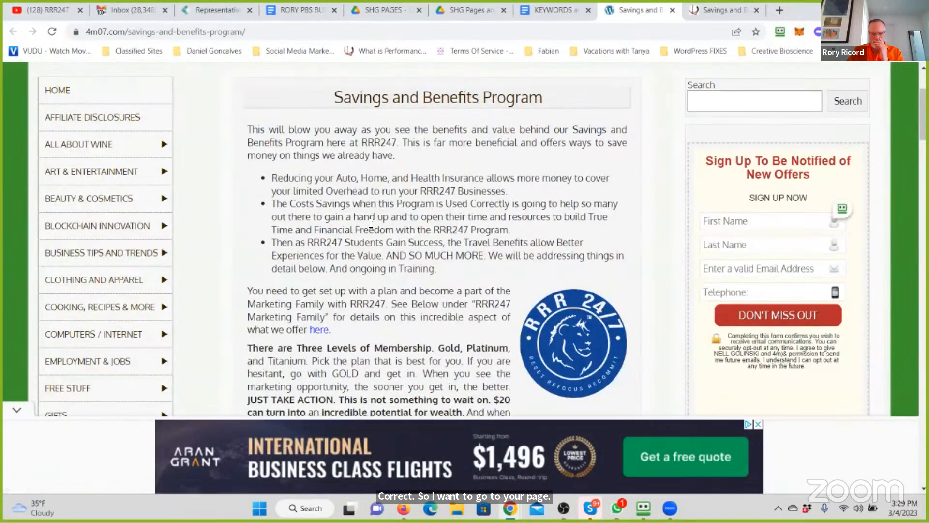
{"action": "scroll", "coordinate": [371, 224], "scroll_direction": "down", "scroll_amount": 4}
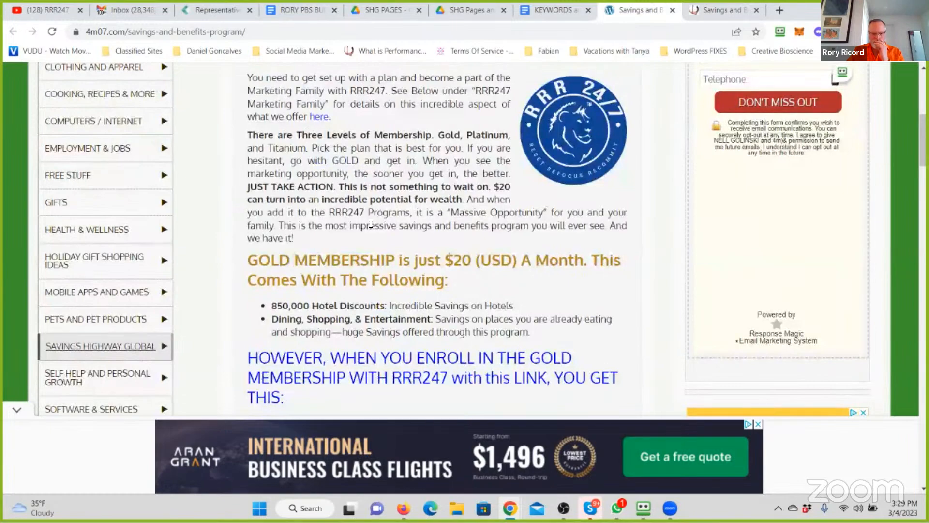
{"action": "scroll", "coordinate": [371, 223], "scroll_direction": "down", "scroll_amount": 13}
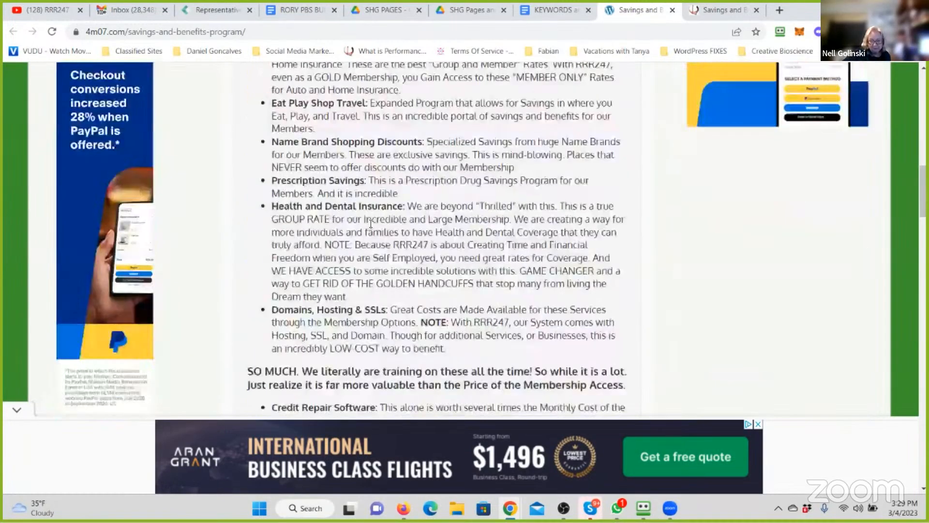
{"action": "scroll", "coordinate": [371, 223], "scroll_direction": "down", "scroll_amount": 12}
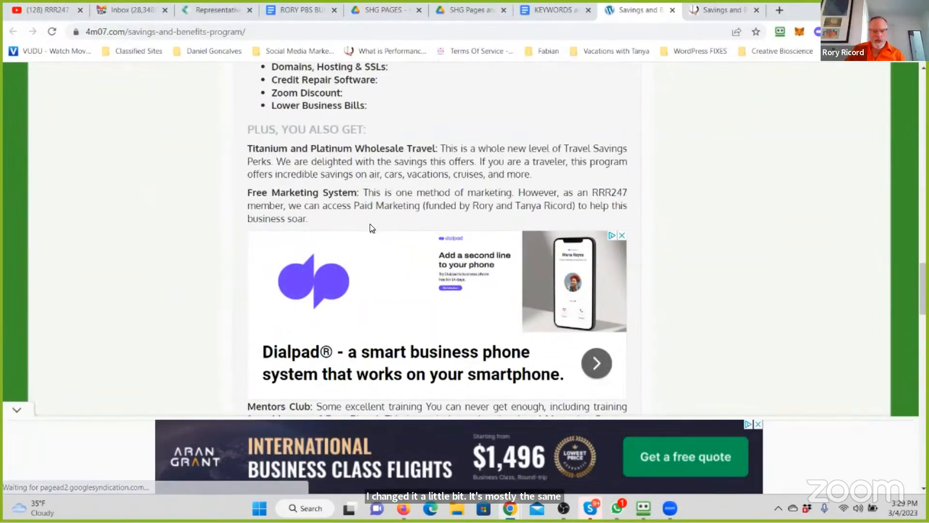
{"action": "scroll", "coordinate": [370, 223], "scroll_direction": "down", "scroll_amount": 7}
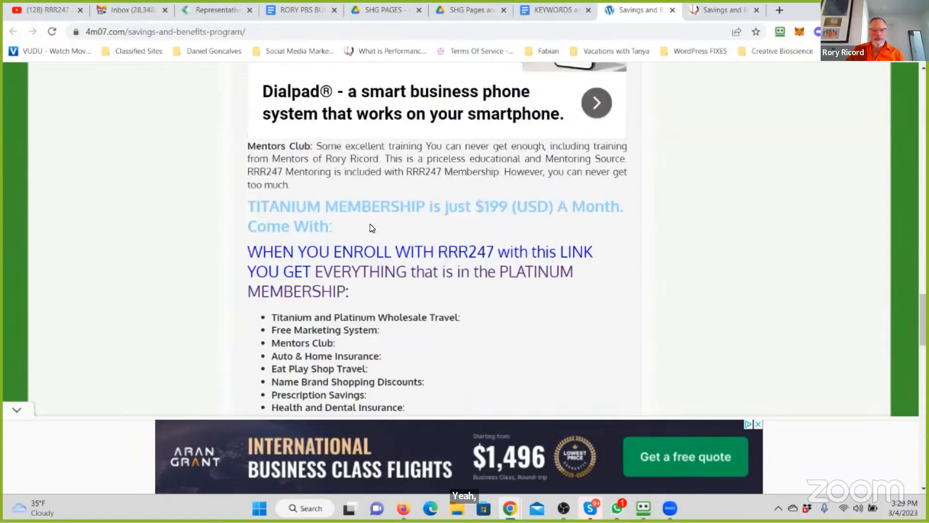
{"action": "scroll", "coordinate": [369, 225], "scroll_direction": "down", "scroll_amount": 12}
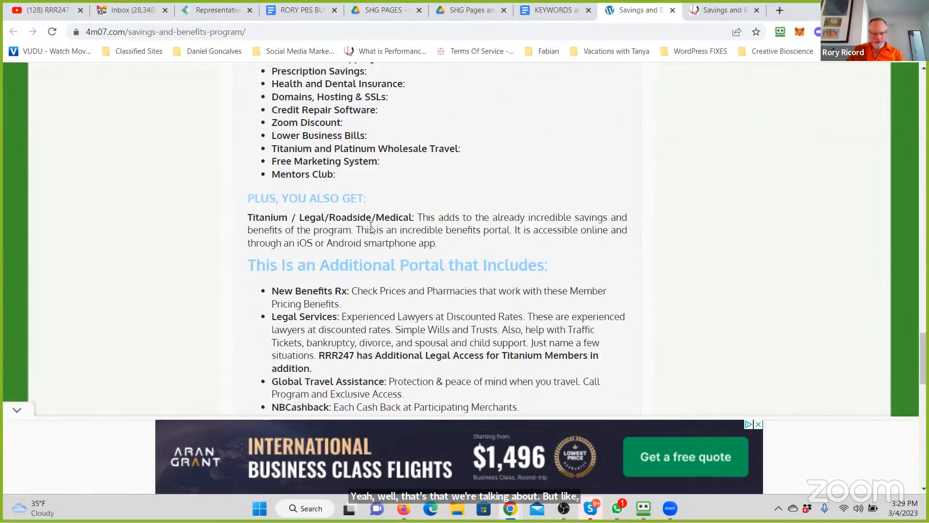
{"action": "scroll", "coordinate": [371, 226], "scroll_direction": "down", "scroll_amount": 4}
{"action": "scroll", "coordinate": [372, 227], "scroll_direction": "up", "scroll_amount": 20}
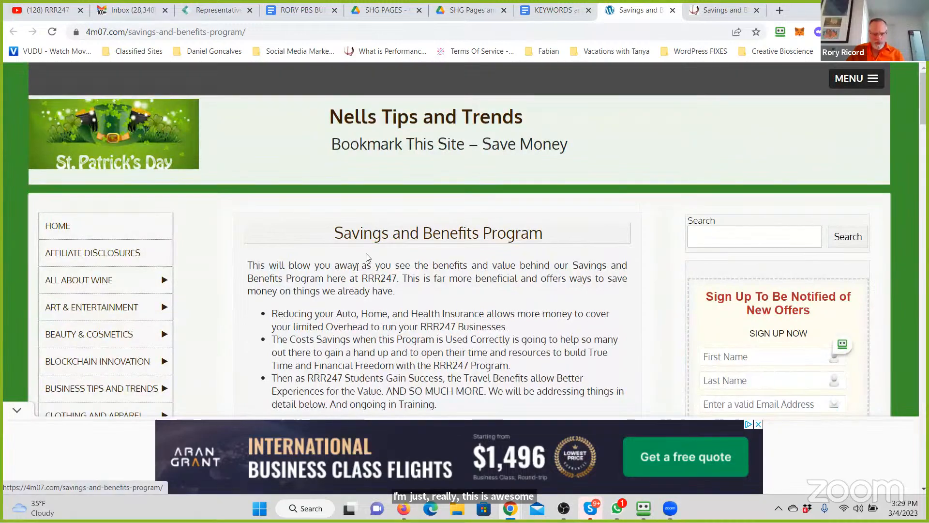
- Read through the participant's page again, examining the Gold, Platinum and Titanium membership sections, the disclaimer and the RRR247 Marketing Family section
{"action": "scroll", "coordinate": [426, 256], "scroll_direction": "down", "scroll_amount": 4}
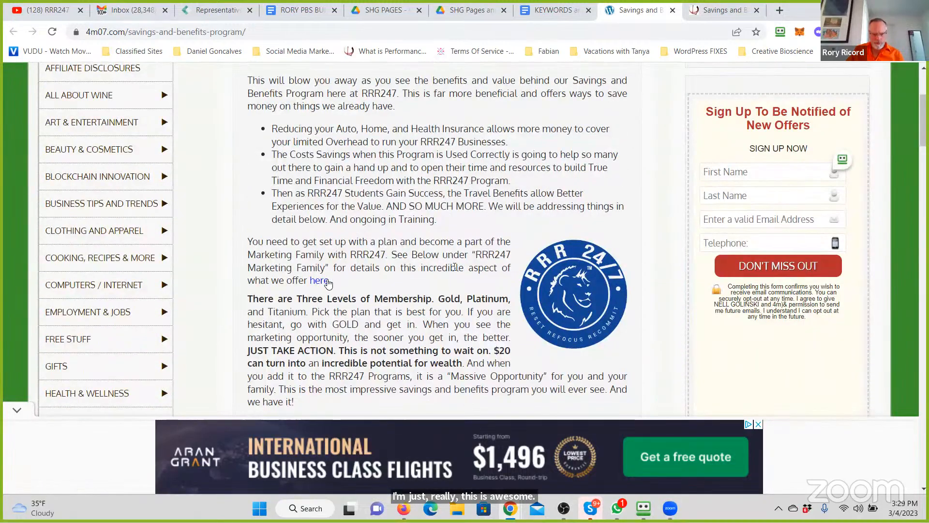
{"action": "scroll", "coordinate": [323, 284], "scroll_direction": "down", "scroll_amount": 2}
{"action": "scroll", "coordinate": [323, 283], "scroll_direction": "down", "scroll_amount": 4}
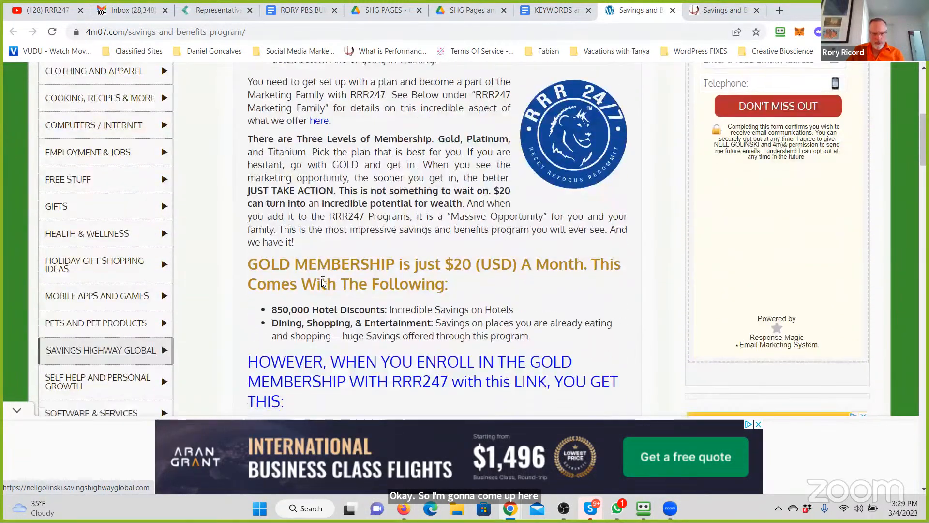
{"action": "scroll", "coordinate": [322, 281], "scroll_direction": "down", "scroll_amount": 4}
{"action": "scroll", "coordinate": [323, 281], "scroll_direction": "down", "scroll_amount": 5}
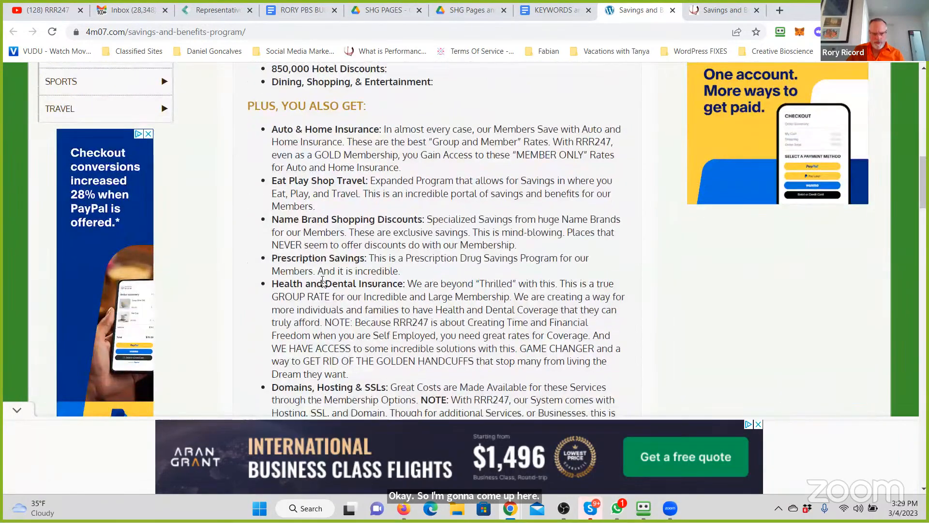
{"action": "scroll", "coordinate": [322, 280], "scroll_direction": "down", "scroll_amount": 7}
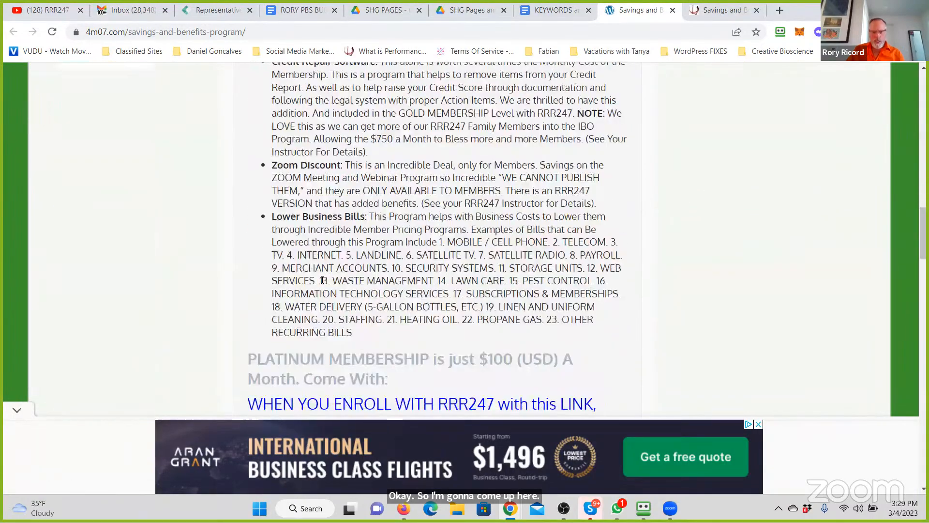
{"action": "scroll", "coordinate": [322, 280], "scroll_direction": "down", "scroll_amount": 6}
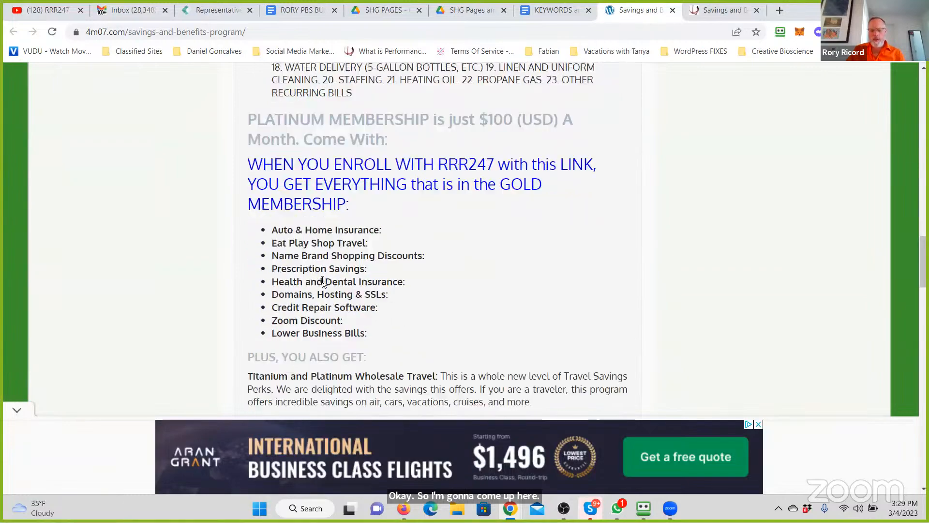
{"action": "scroll", "coordinate": [322, 280], "scroll_direction": "down", "scroll_amount": 6}
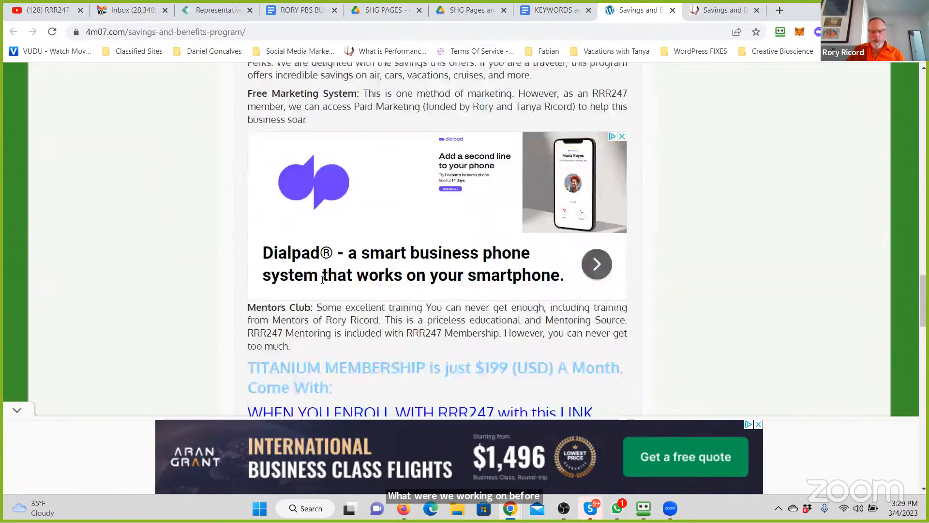
{"action": "scroll", "coordinate": [294, 276], "scroll_direction": "down", "scroll_amount": 4}
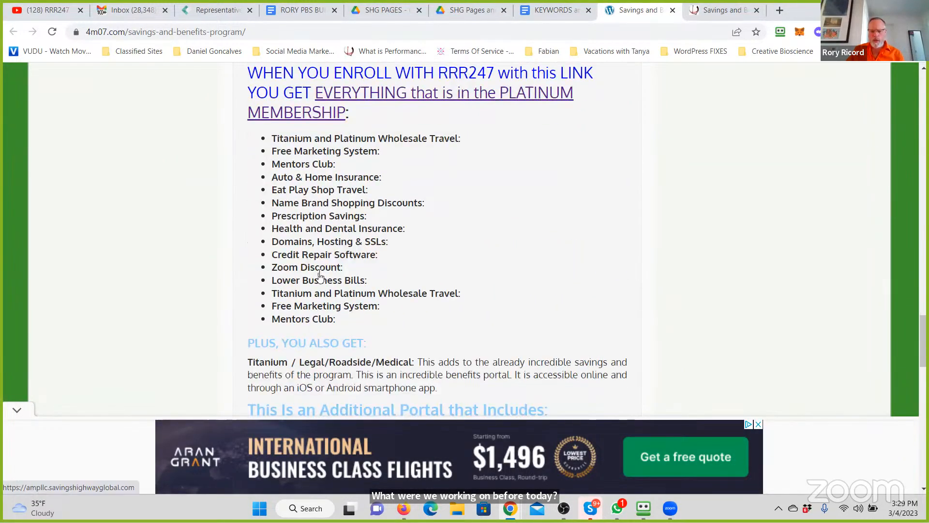
{"action": "scroll", "coordinate": [385, 249], "scroll_direction": "down", "scroll_amount": 5}
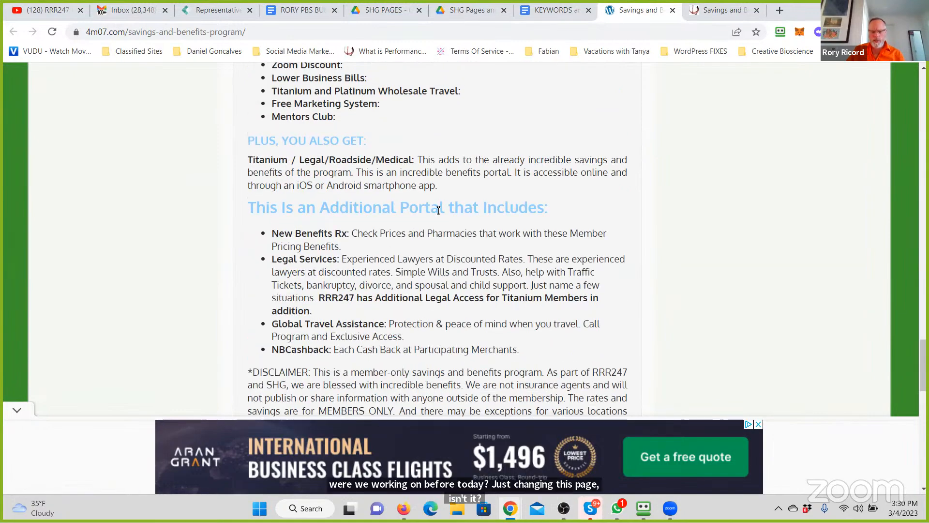
{"action": "scroll", "coordinate": [439, 211], "scroll_direction": "down", "scroll_amount": 5}
{"action": "scroll", "coordinate": [439, 211], "scroll_direction": "down", "scroll_amount": 4}
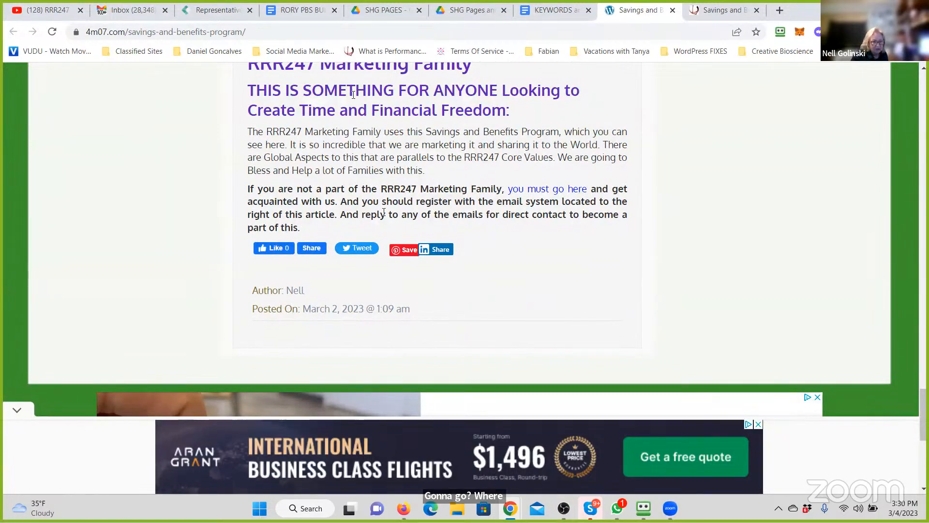
{"action": "scroll", "coordinate": [907, 273], "scroll_direction": "up", "scroll_amount": 6}
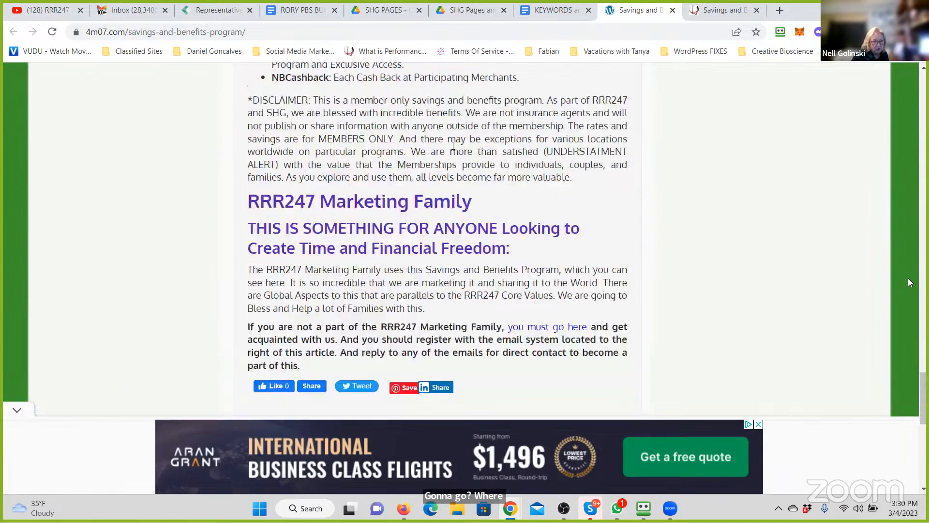
{"action": "left_click_drag", "start_coordinate": [924, 371], "coordinate": [912, 82]}
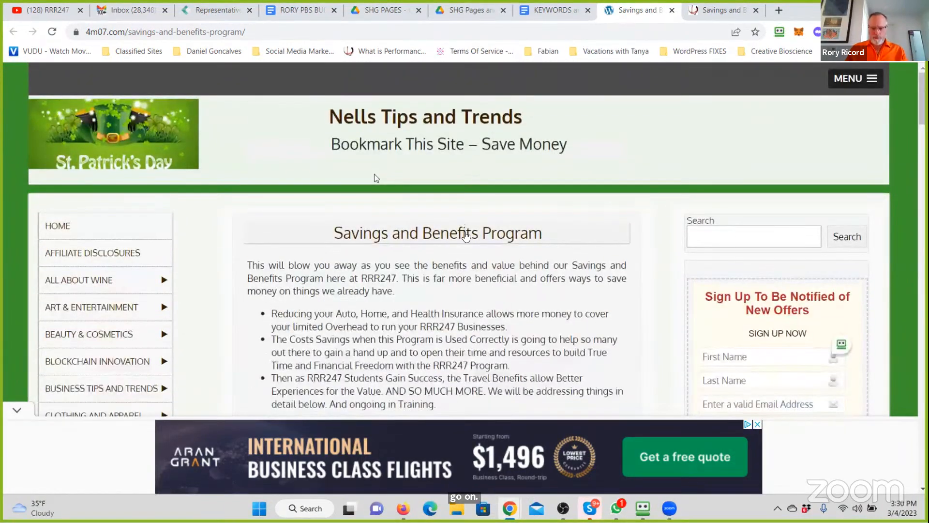
- Re-examine the participant page's introduction and Gold membership section, and check it against the other open Savings and Benefits page
{"action": "scroll", "coordinate": [467, 238], "scroll_direction": "down", "scroll_amount": 3}
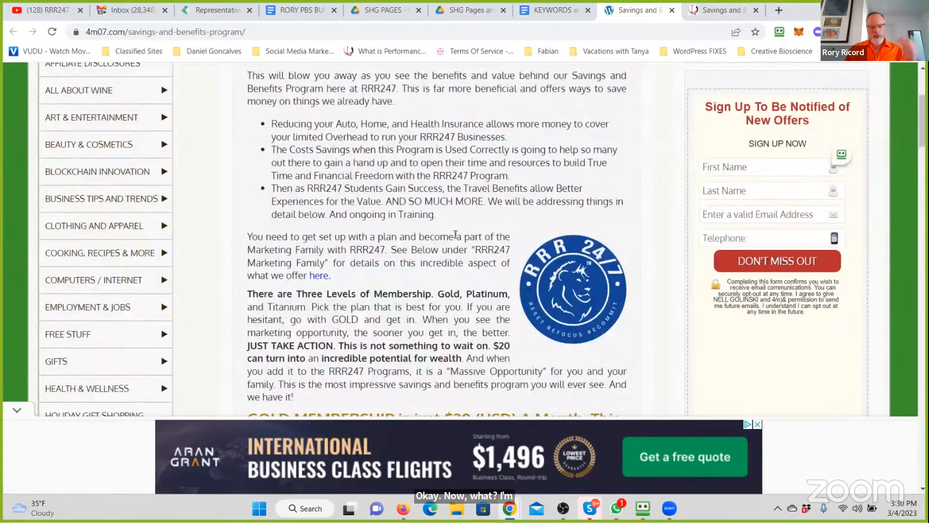
{"action": "scroll", "coordinate": [455, 234], "scroll_direction": "up", "scroll_amount": 2}
{"action": "scroll", "coordinate": [455, 235], "scroll_direction": "up", "scroll_amount": 1}
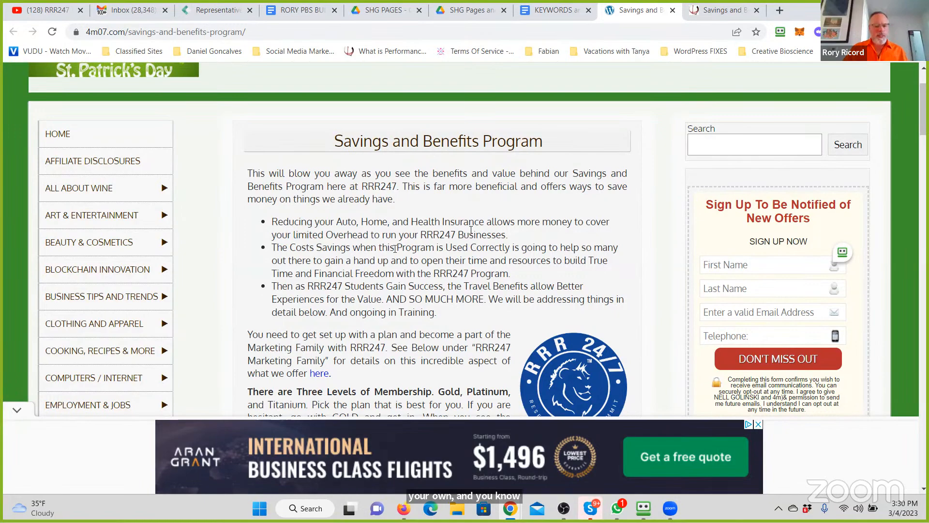
{"action": "scroll", "coordinate": [395, 248], "scroll_direction": "down", "scroll_amount": 3}
{"action": "scroll", "coordinate": [395, 253], "scroll_direction": "up", "scroll_amount": 5}
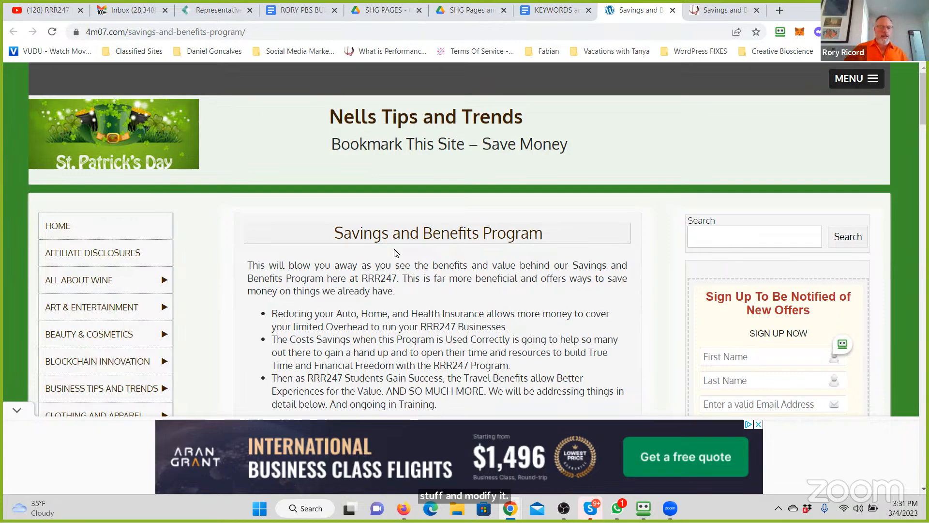
{"action": "scroll", "coordinate": [366, 235], "scroll_direction": "down", "scroll_amount": 3}
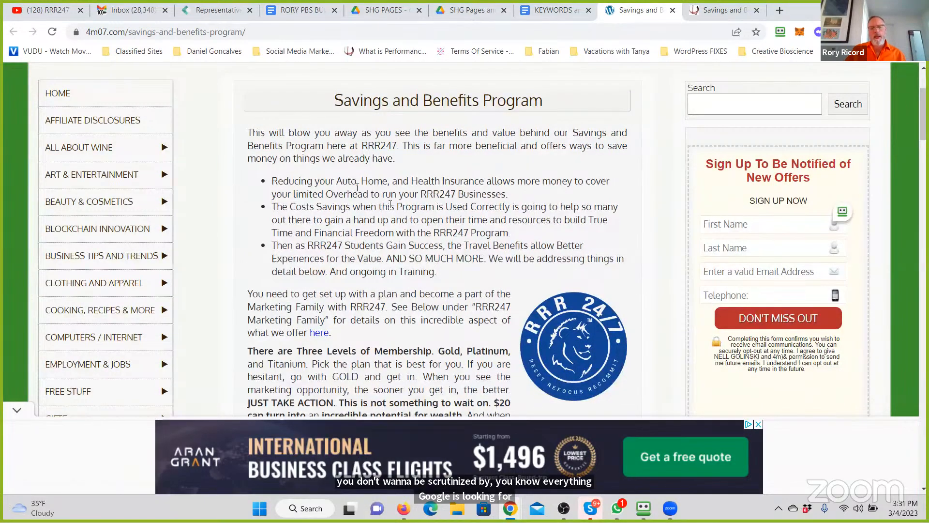
{"action": "scroll", "coordinate": [309, 180], "scroll_direction": "down", "scroll_amount": 6}
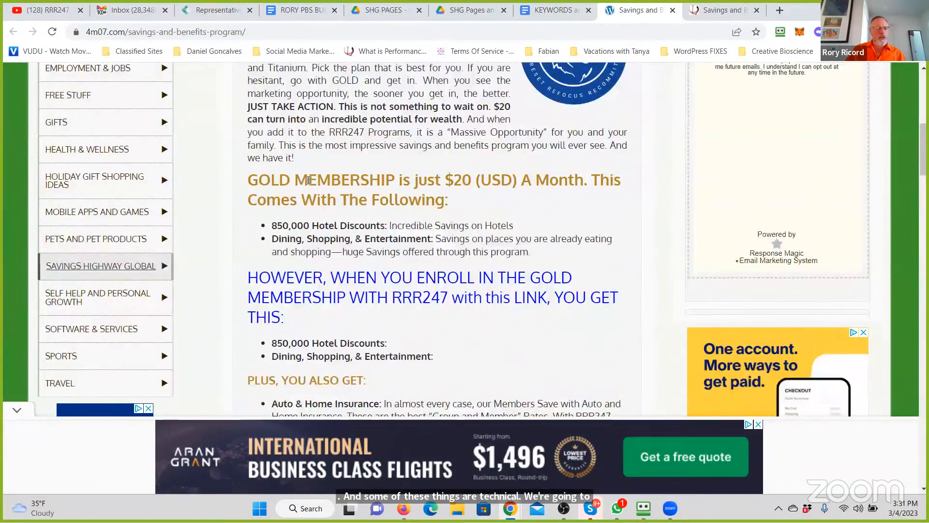
{"action": "scroll", "coordinate": [308, 180], "scroll_direction": "up", "scroll_amount": 5}
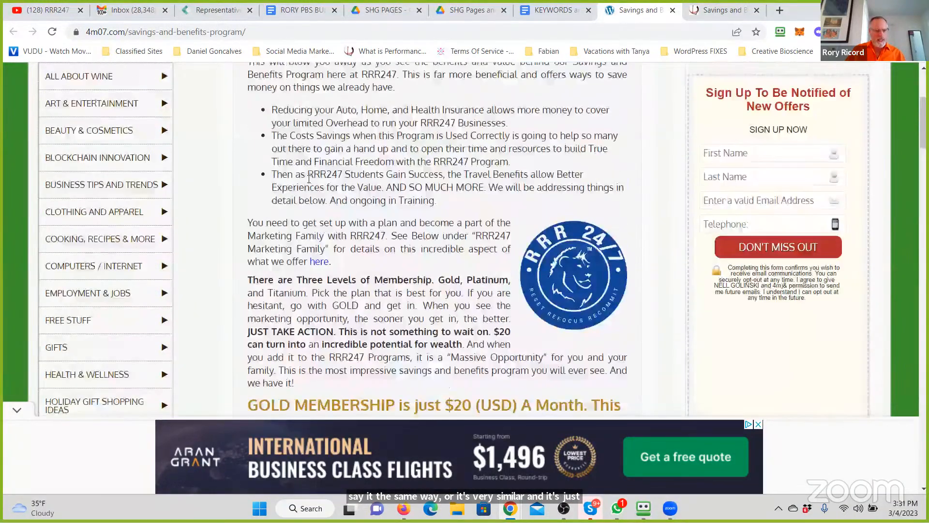
{"action": "scroll", "coordinate": [315, 267], "scroll_direction": "up", "scroll_amount": 4}
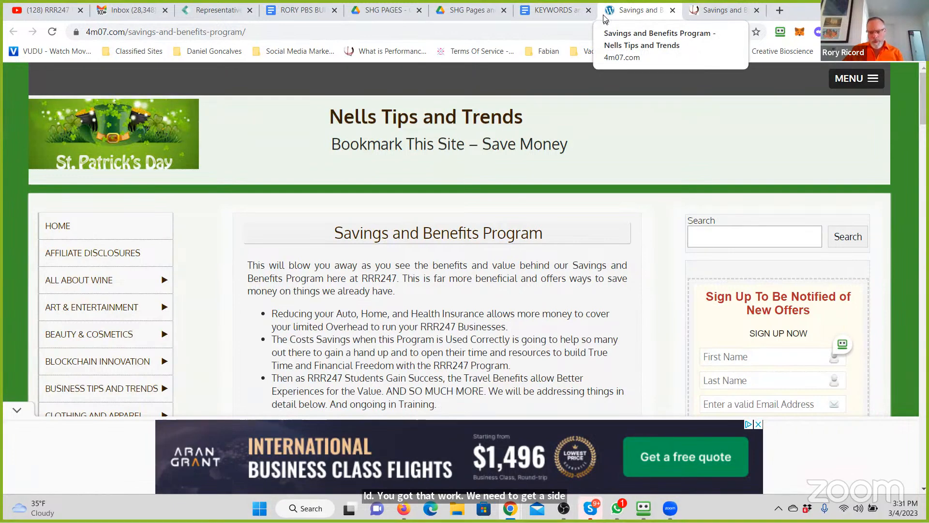
{"action": "left_click", "coordinate": [693, 12]}
{"action": "left_click", "coordinate": [628, 11]}
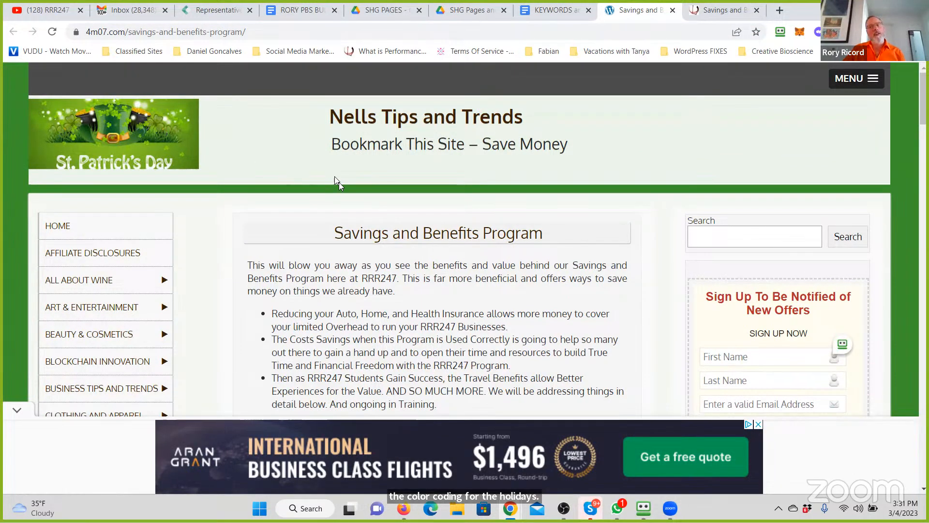
- Close the participant's 4m07.com page and look over the introduction of rory3.com's Savings and Benefits Program page
{"action": "scroll", "coordinate": [338, 182], "scroll_direction": "down", "scroll_amount": 1}
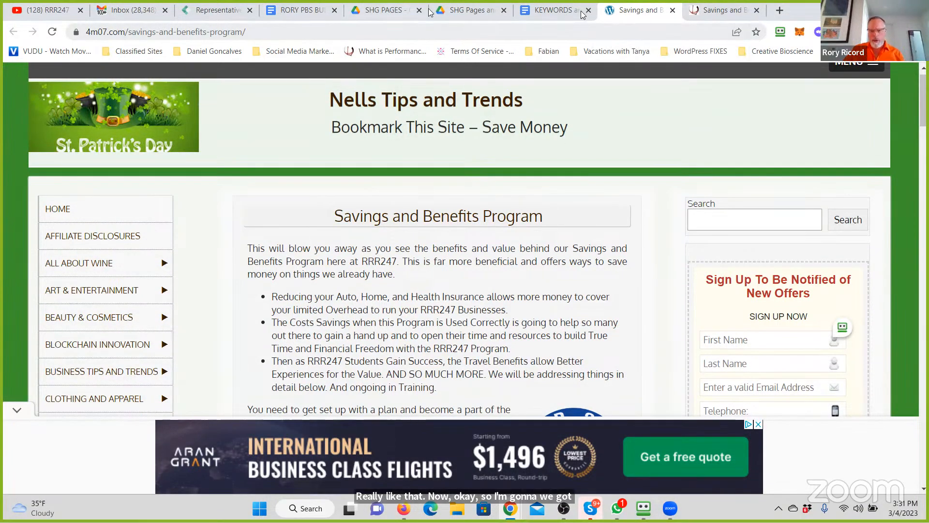
{"action": "left_click", "coordinate": [566, 14]}
{"action": "left_click", "coordinate": [667, 14]}
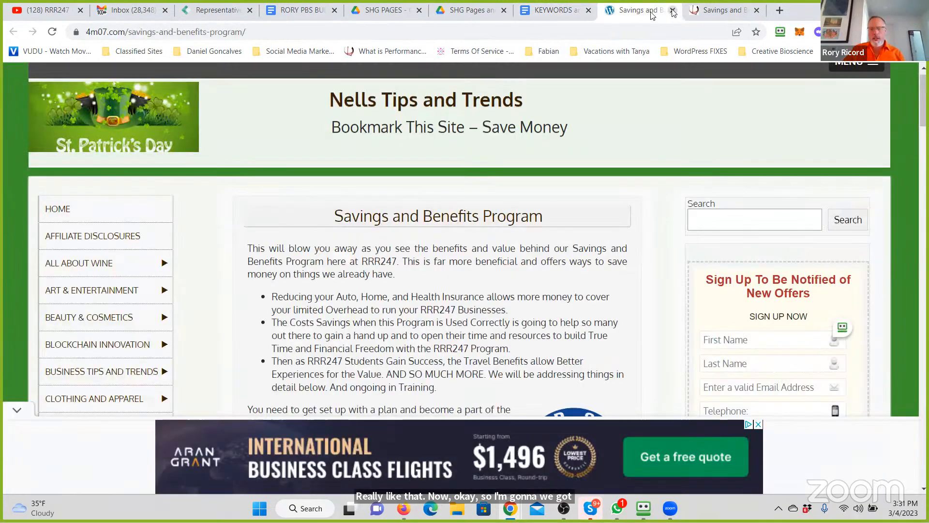
{"action": "left_click", "coordinate": [672, 11]}
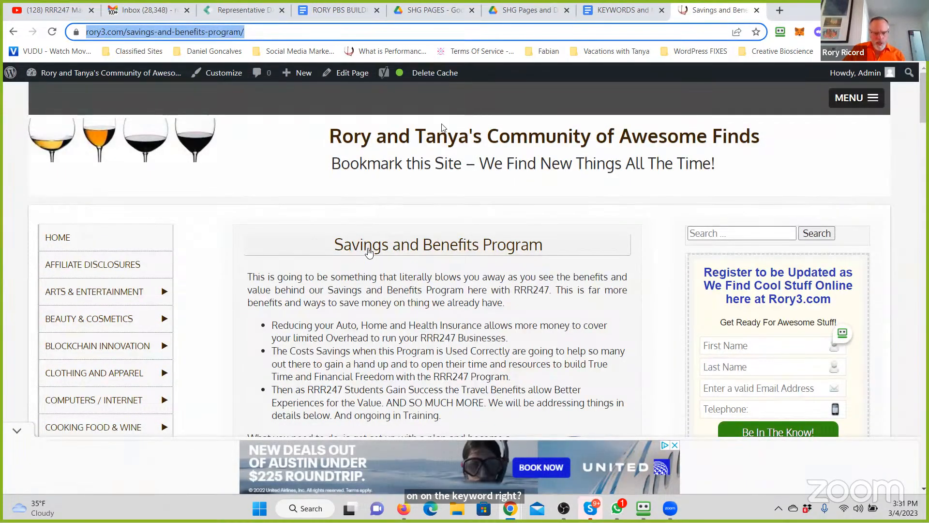
{"action": "scroll", "coordinate": [442, 179], "scroll_direction": "down", "scroll_amount": 2}
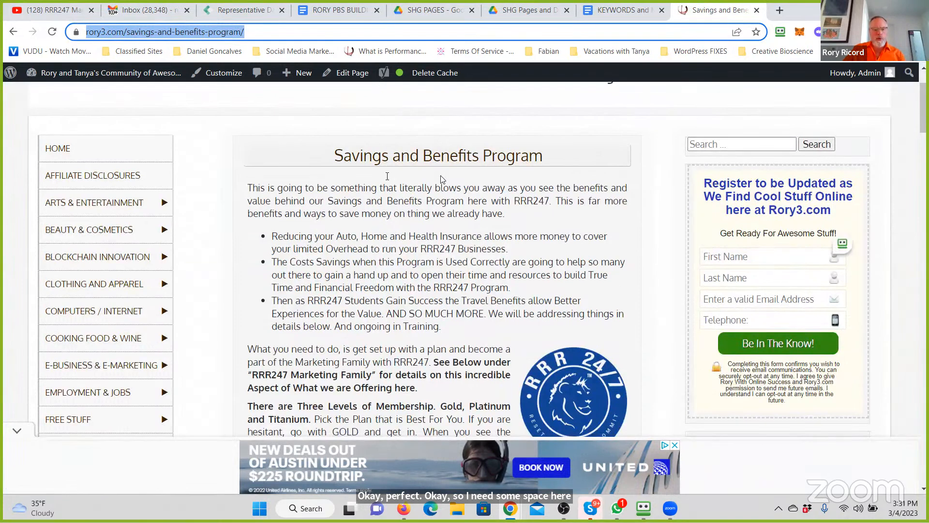
{"action": "scroll", "coordinate": [440, 180], "scroll_direction": "down", "scroll_amount": 1}
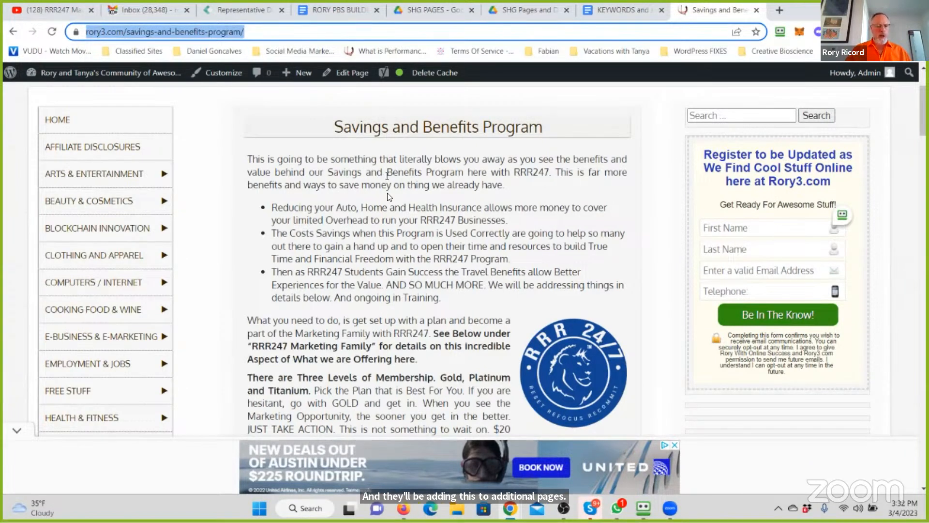
{"action": "scroll", "coordinate": [94, 305], "scroll_direction": "down", "scroll_amount": 15}
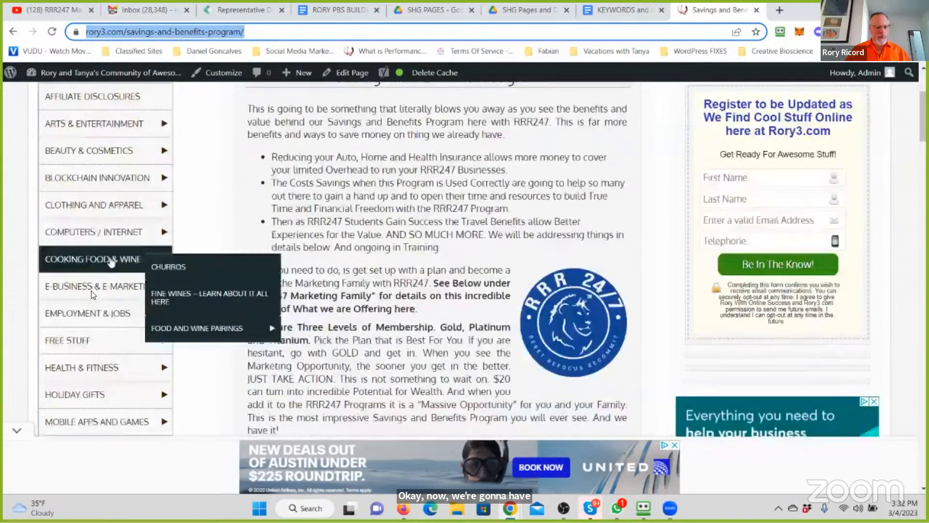
- Open the site's Travel category page in a new tab and find its Travel For Less paragraph
{"action": "scroll", "coordinate": [51, 252], "scroll_direction": "up", "scroll_amount": 4}
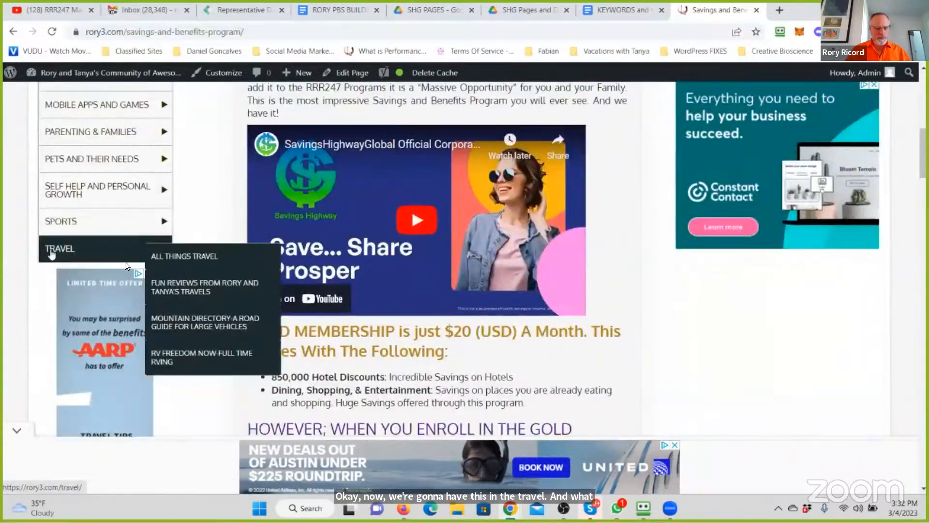
{"action": "right_click", "coordinate": [51, 251]}
{"action": "left_click", "coordinate": [127, 261]}
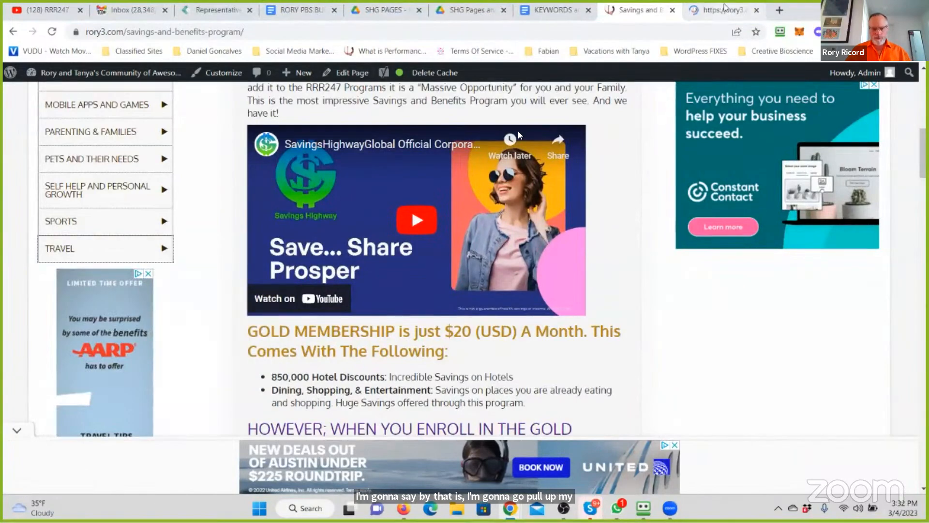
{"action": "left_click", "coordinate": [724, 10]}
{"action": "scroll", "coordinate": [424, 203], "scroll_direction": "down", "scroll_amount": 8}
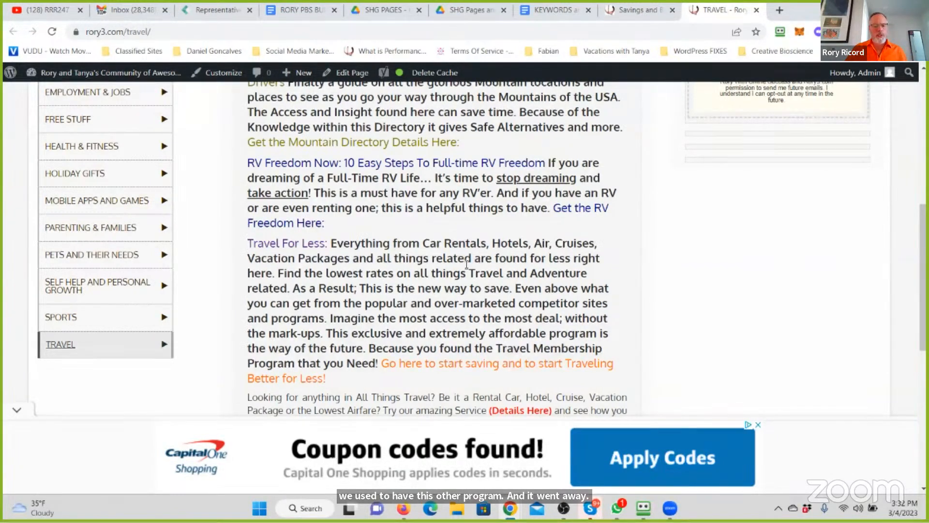
- Open the Travel For Less link in a new tab and check the introduction of the page it leads to
{"action": "right_click", "coordinate": [272, 247]}
{"action": "left_click", "coordinate": [340, 254]}
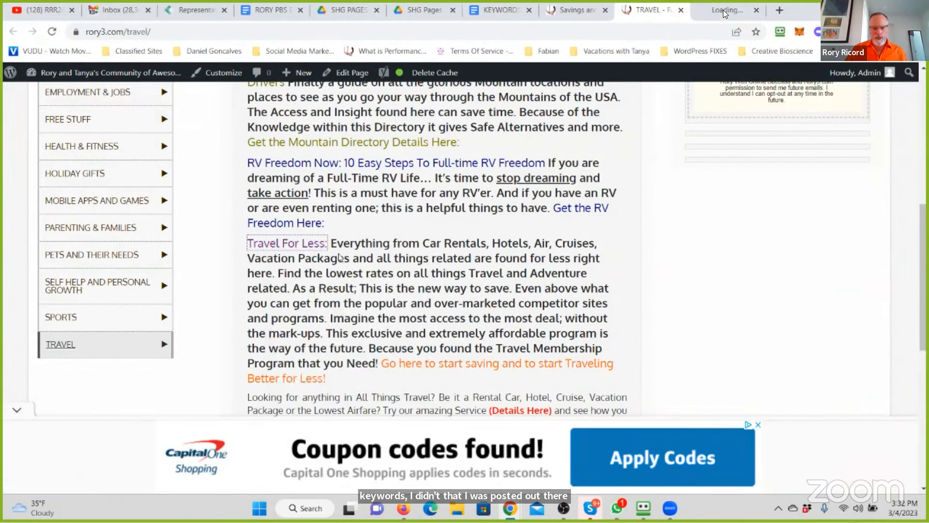
{"action": "key", "text": "ctrl+Tab"}
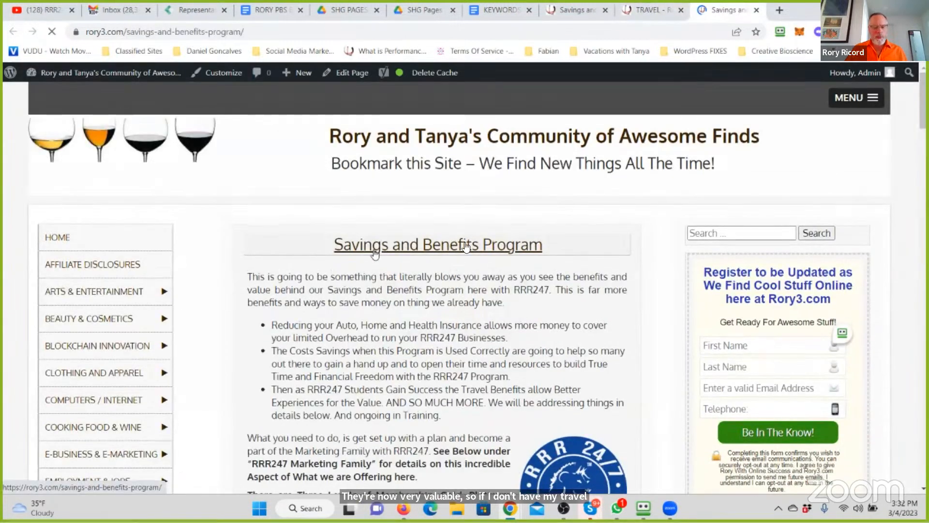
{"action": "scroll", "coordinate": [419, 311], "scroll_direction": "down", "scroll_amount": 3}
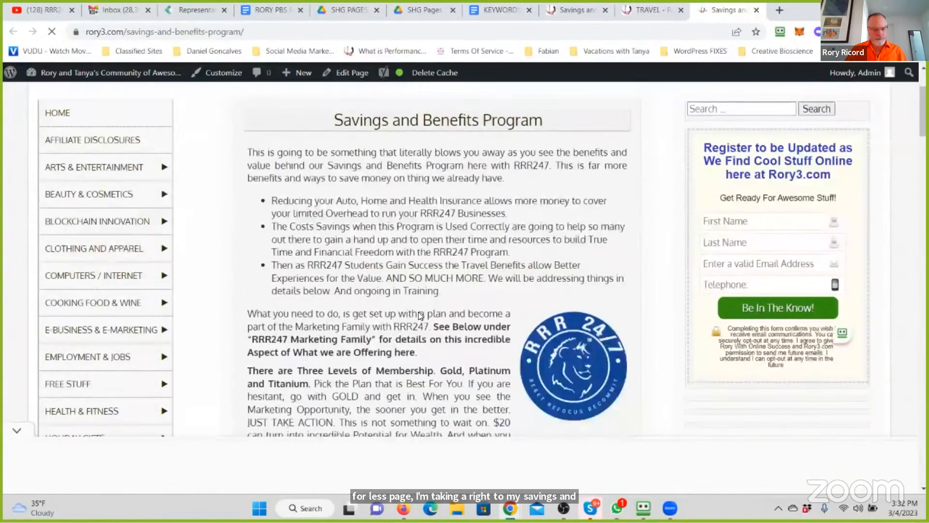
{"action": "scroll", "coordinate": [420, 312], "scroll_direction": "down", "scroll_amount": 4}
{"action": "scroll", "coordinate": [421, 312], "scroll_direction": "up", "scroll_amount": 6}
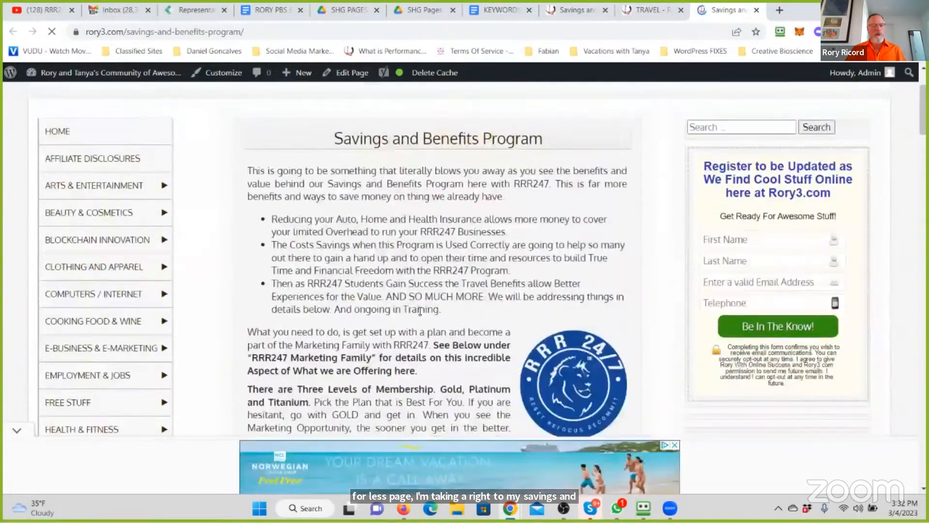
- Go back over the Travel page's category menu and descriptions, and recheck the introduction of the original Savings and Benefits Program page
{"action": "left_click", "coordinate": [651, 9]}
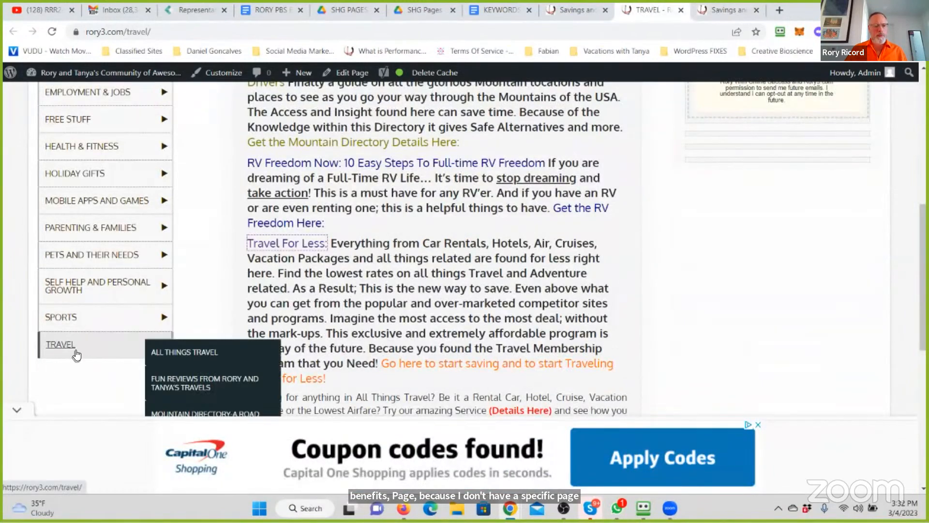
{"action": "mouse_move", "coordinate": [96, 318]}
{"action": "scroll", "coordinate": [115, 146], "scroll_direction": "up", "scroll_amount": 5}
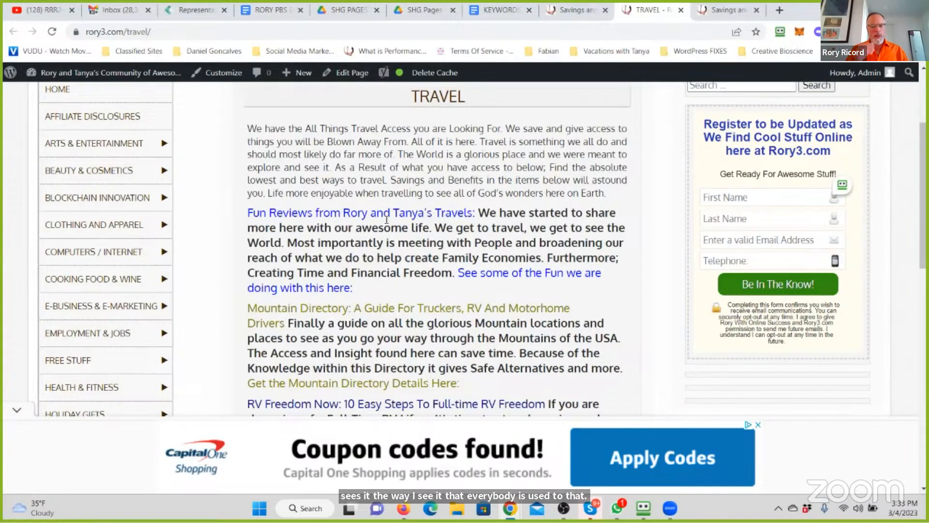
{"action": "left_click", "coordinate": [576, 10]}
{"action": "scroll", "coordinate": [385, 219], "scroll_direction": "up", "scroll_amount": 5}
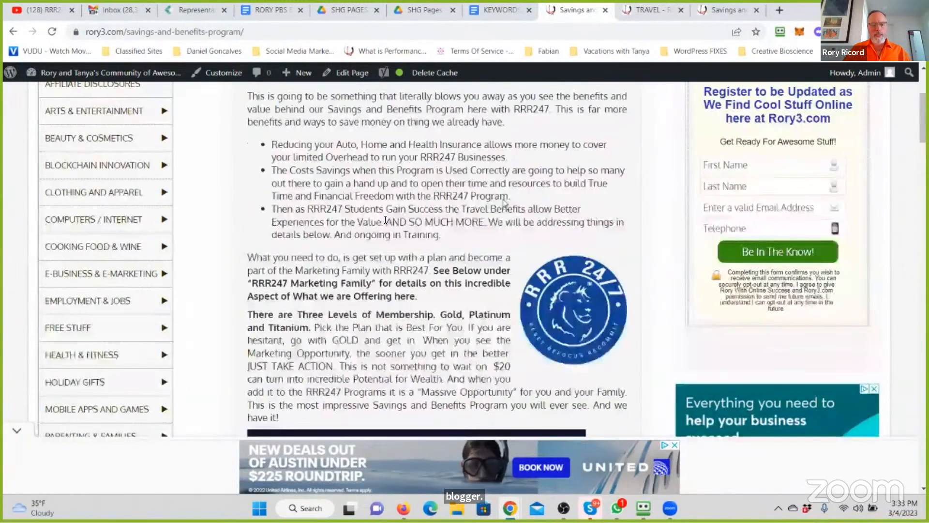
{"action": "scroll", "coordinate": [384, 219], "scroll_direction": "up", "scroll_amount": 2}
{"action": "scroll", "coordinate": [384, 219], "scroll_direction": "down", "scroll_amount": 2}
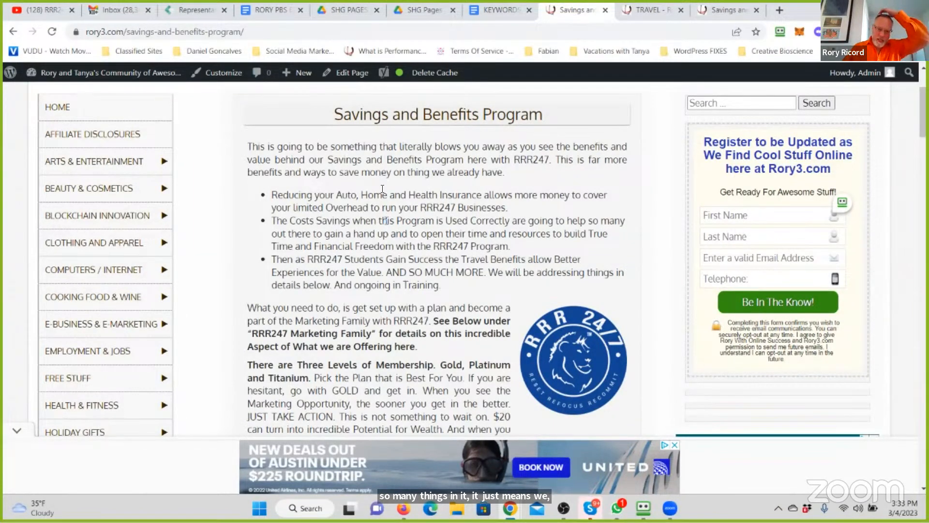
- Switch to the Savings Highway Global back office and look through the benefits listed in its navigation, from SHGSuccess.com to Mentors Club
{"action": "left_click", "coordinate": [169, 11]}
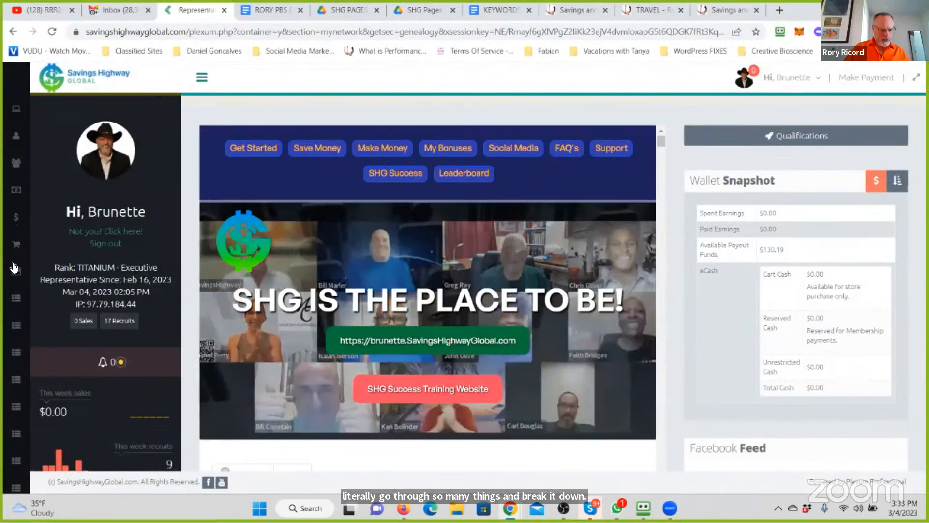
{"action": "mouse_move", "coordinate": [13, 266]}
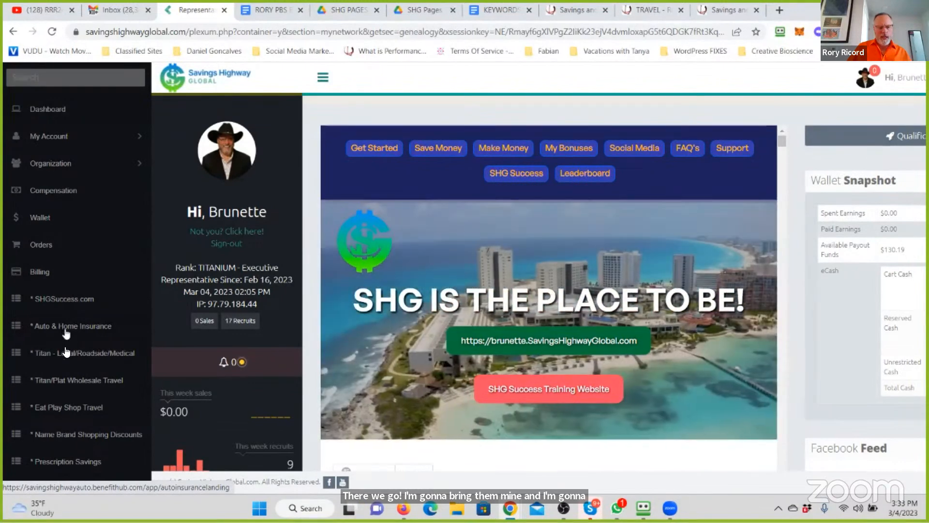
{"action": "scroll", "coordinate": [68, 353], "scroll_direction": "down", "scroll_amount": 2}
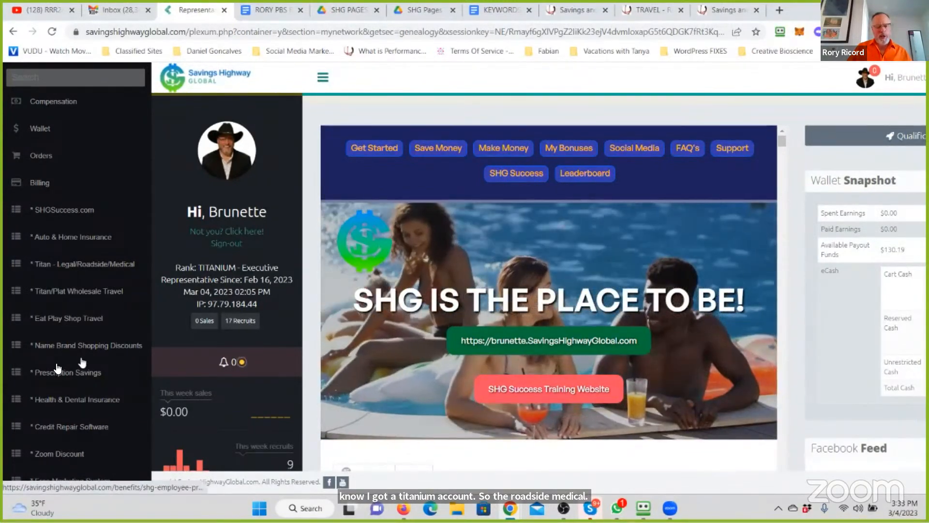
{"action": "scroll", "coordinate": [70, 369], "scroll_direction": "down", "scroll_amount": 2}
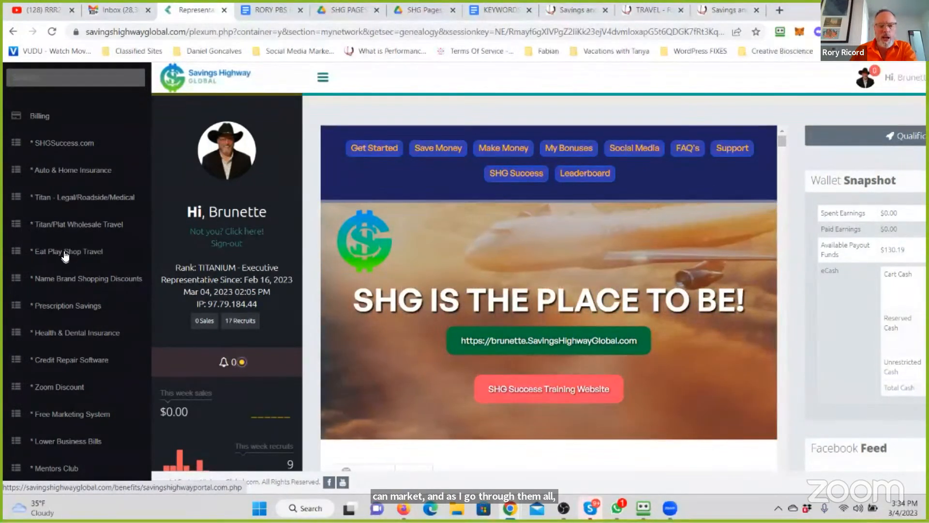
- Open the Eat Play Shop Travel benefit and examine the Parks & Tickets page's flight promo codes and theme park discounts
{"action": "left_click", "coordinate": [66, 254]}
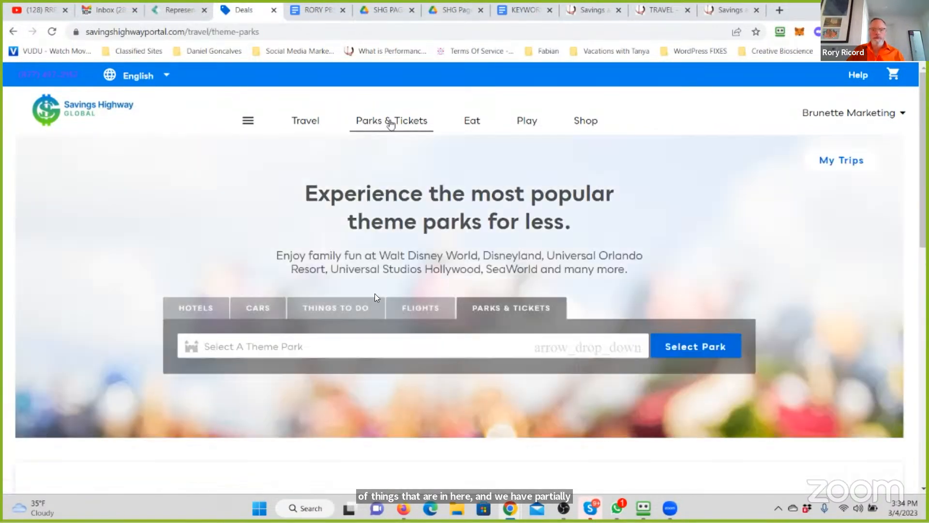
{"action": "scroll", "coordinate": [372, 293], "scroll_direction": "down", "scroll_amount": 6}
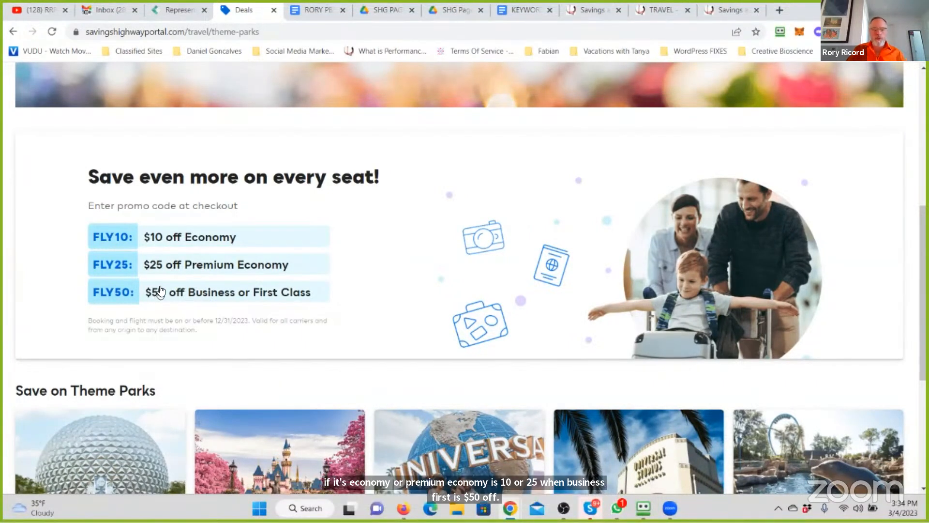
{"action": "scroll", "coordinate": [161, 291], "scroll_direction": "down", "scroll_amount": 5}
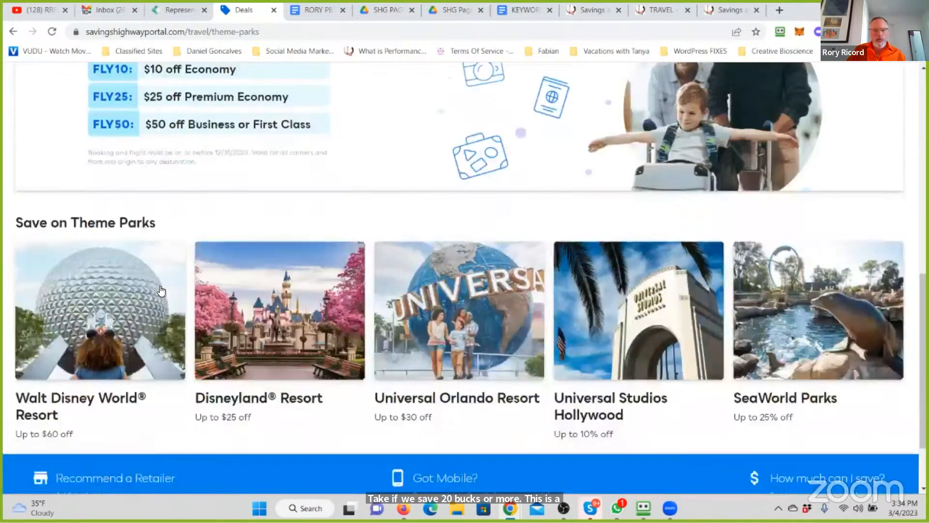
{"action": "scroll", "coordinate": [161, 291], "scroll_direction": "up", "scroll_amount": 10}
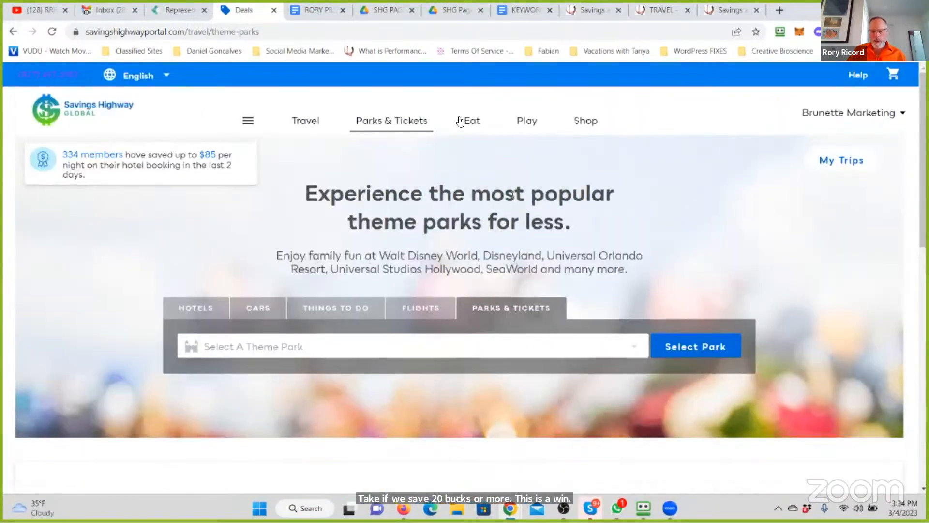
- Open the Eat section's Dining & Food deals, skim the nearby restaurants and check the location options without changing the location
{"action": "left_click", "coordinate": [487, 121]}
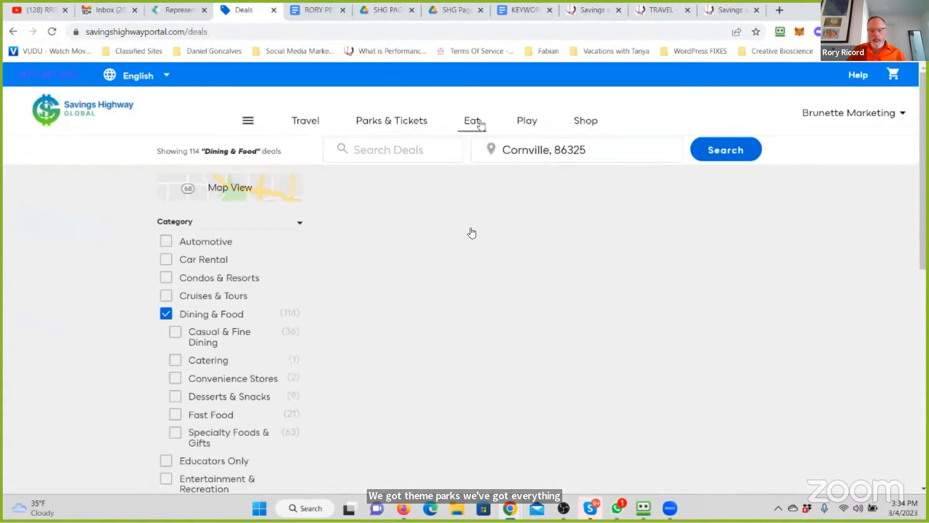
{"action": "scroll", "coordinate": [450, 289], "scroll_direction": "down", "scroll_amount": 7}
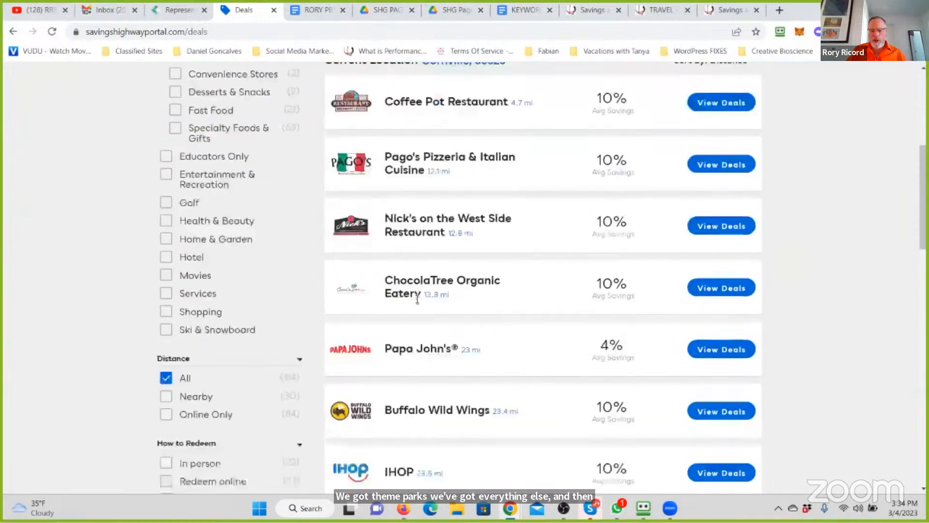
{"action": "scroll", "coordinate": [418, 299], "scroll_direction": "up", "scroll_amount": 7}
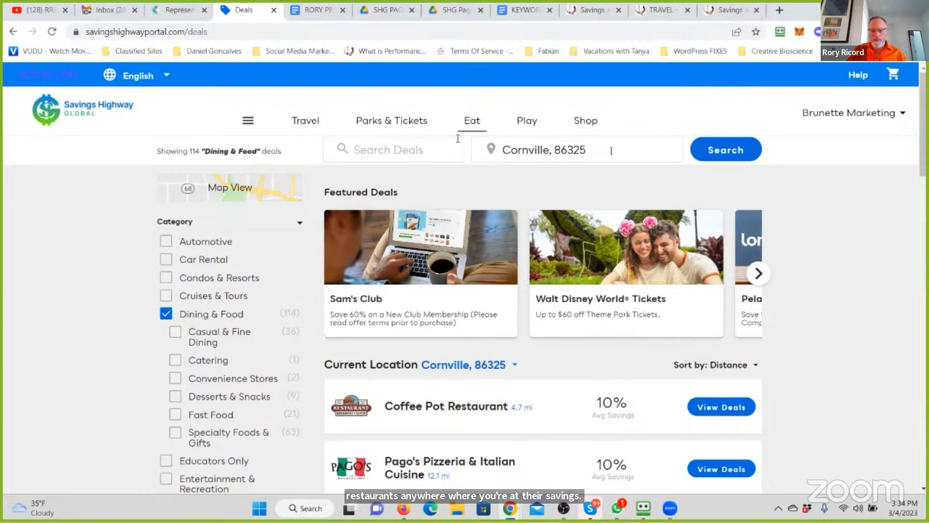
{"action": "left_click_drag", "start_coordinate": [610, 149], "coordinate": [456, 137]}
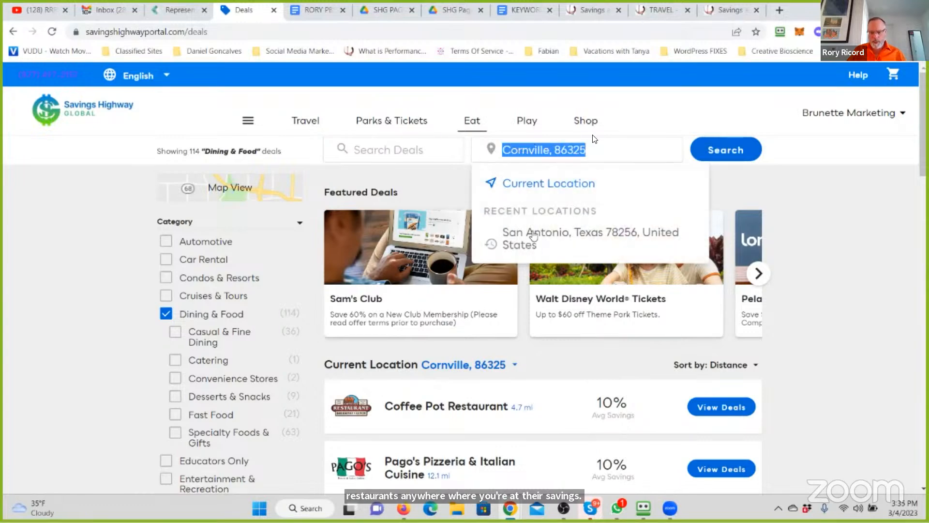
{"action": "left_click", "coordinate": [123, 242]}
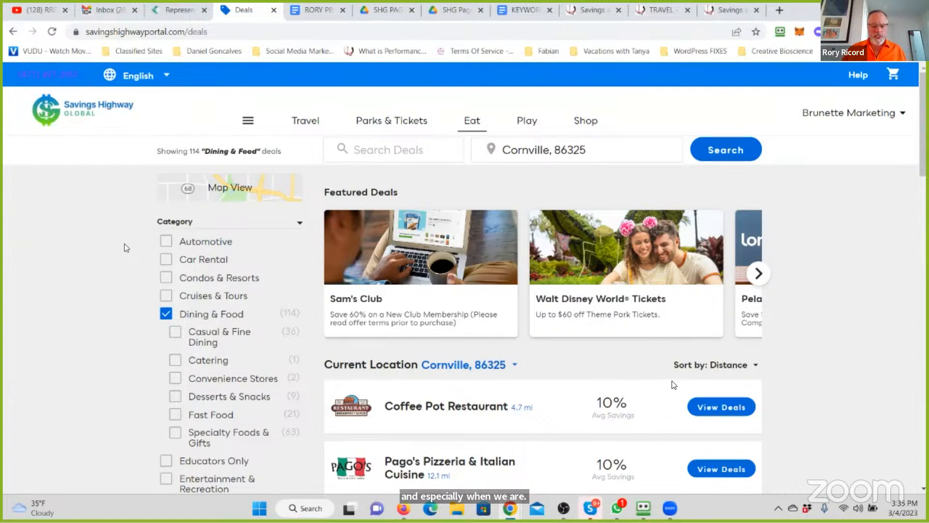
- Examine the average savings in the Dining & Food list, from Coffee Pot Restaurant down to Delhi Palace
{"action": "scroll", "coordinate": [657, 397], "scroll_direction": "down", "scroll_amount": 2}
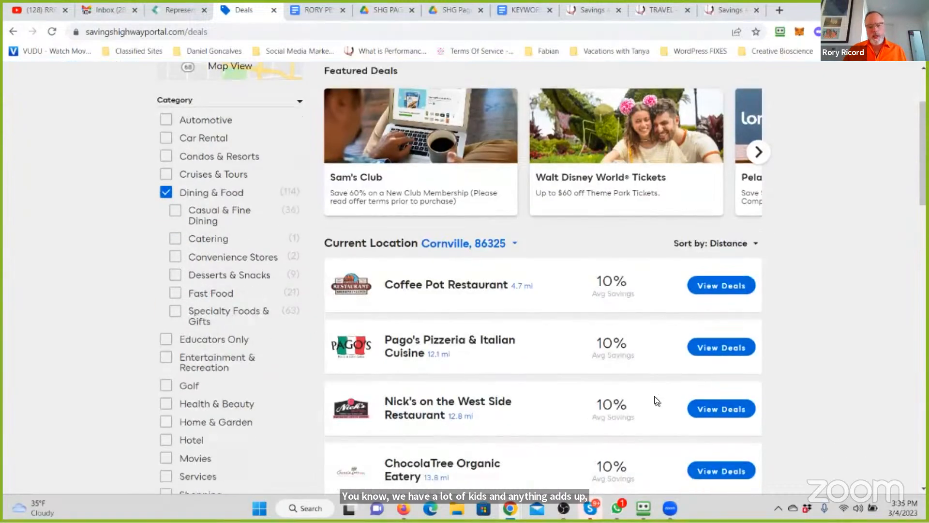
{"action": "scroll", "coordinate": [655, 397], "scroll_direction": "down", "scroll_amount": 2}
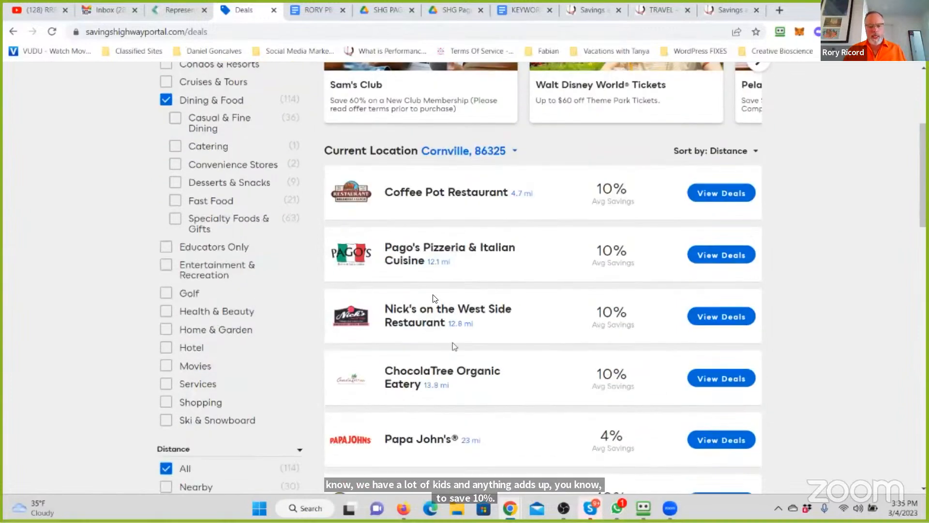
{"action": "scroll", "coordinate": [668, 245], "scroll_direction": "down", "scroll_amount": 3}
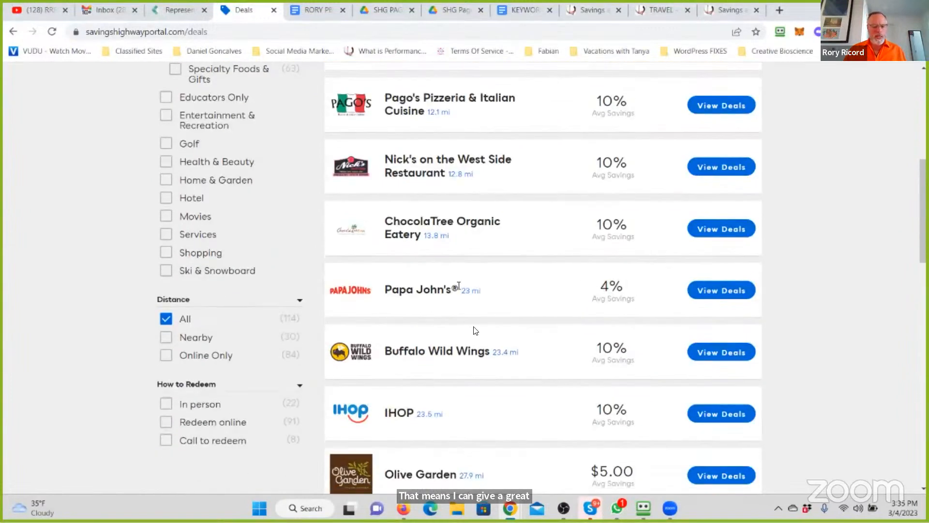
{"action": "scroll", "coordinate": [476, 331], "scroll_direction": "down", "scroll_amount": 3}
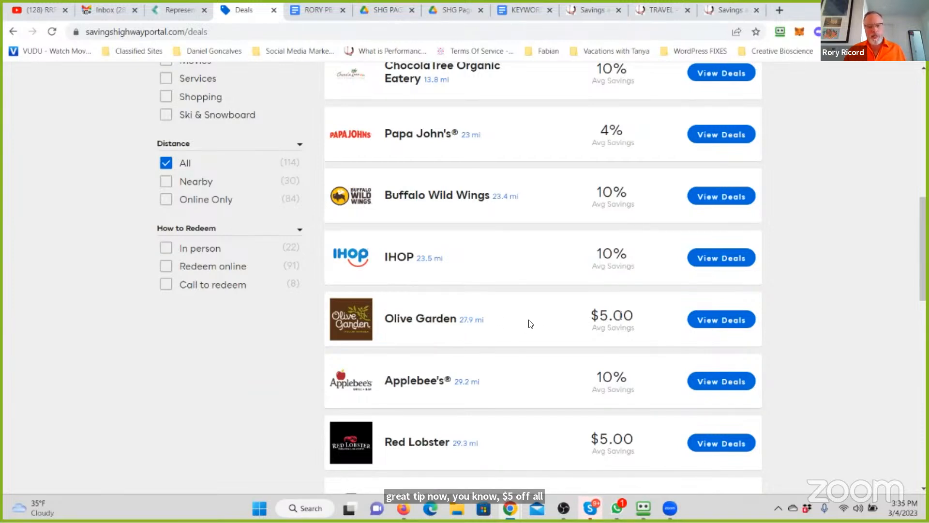
{"action": "scroll", "coordinate": [542, 264], "scroll_direction": "down", "scroll_amount": 3}
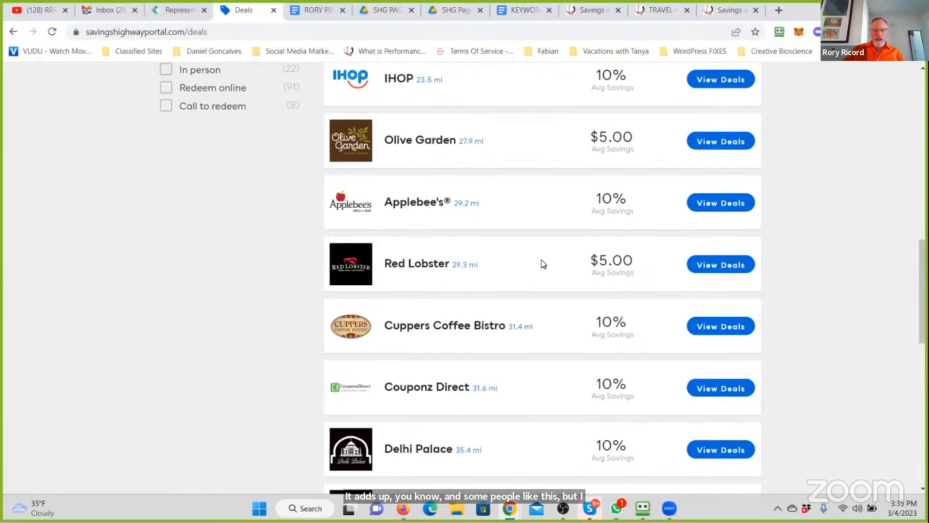
- Open the Applebee's deal, examine how its 10% gift card coupon is redeemed, and close it
{"action": "left_click", "coordinate": [722, 207]}
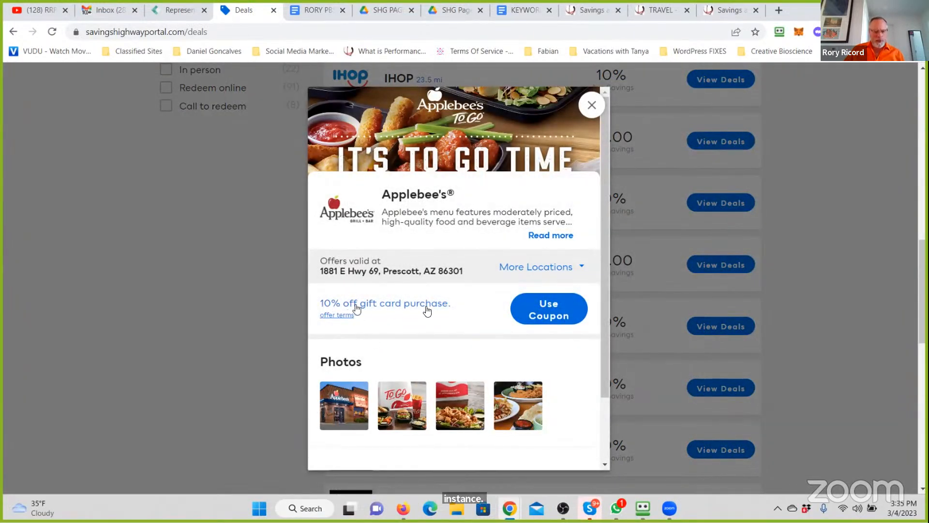
{"action": "scroll", "coordinate": [421, 291], "scroll_direction": "down", "scroll_amount": 2}
{"action": "scroll", "coordinate": [421, 290], "scroll_direction": "up", "scroll_amount": 2}
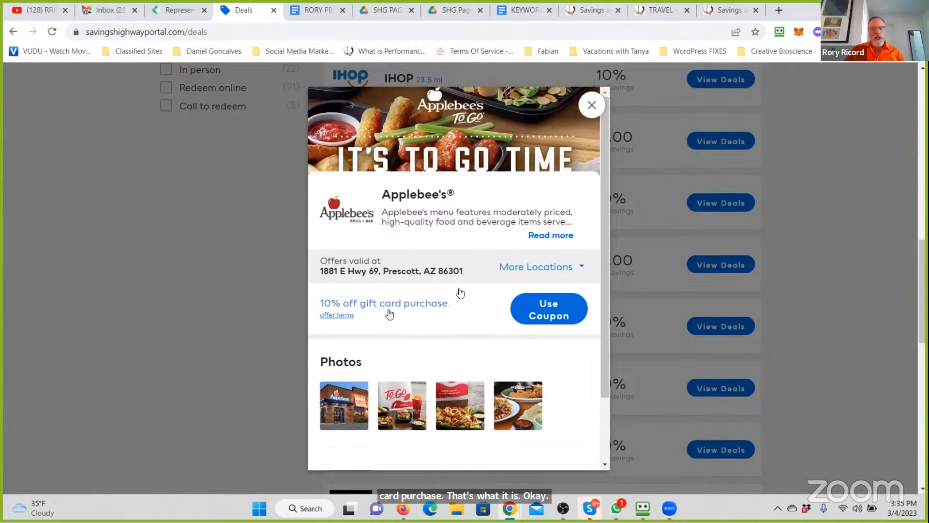
{"action": "left_click", "coordinate": [541, 309]}
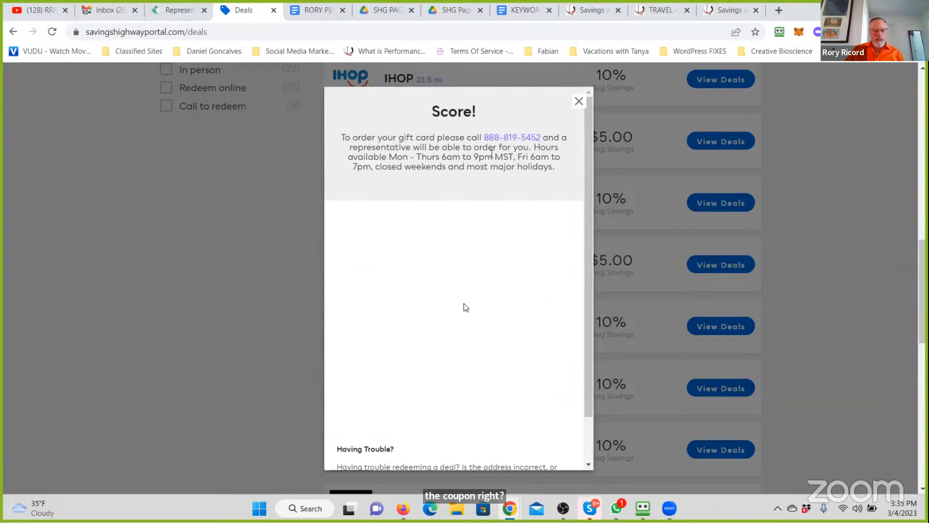
{"action": "scroll", "coordinate": [463, 318], "scroll_direction": "down", "scroll_amount": 2}
{"action": "scroll", "coordinate": [462, 317], "scroll_direction": "up", "scroll_amount": 4}
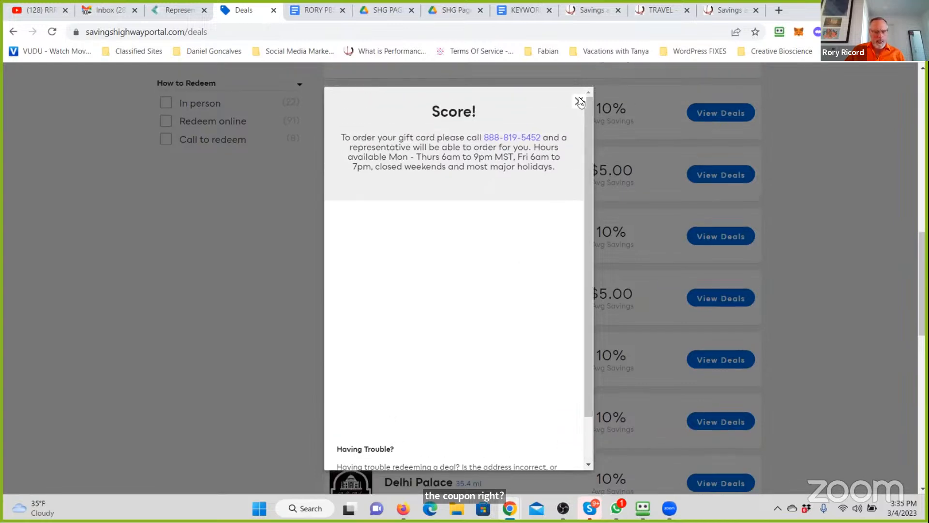
{"action": "left_click", "coordinate": [579, 102]}
{"action": "left_click", "coordinate": [584, 104]}
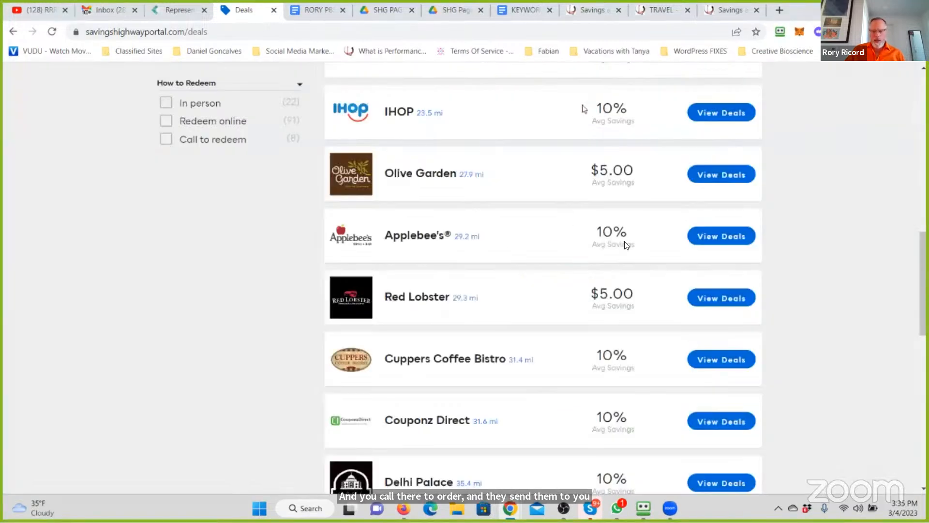
- Check Olive Garden's eGift card deal and skim the rest of the Dining & Food list through Chicago Steak Company
{"action": "left_click", "coordinate": [726, 177]}
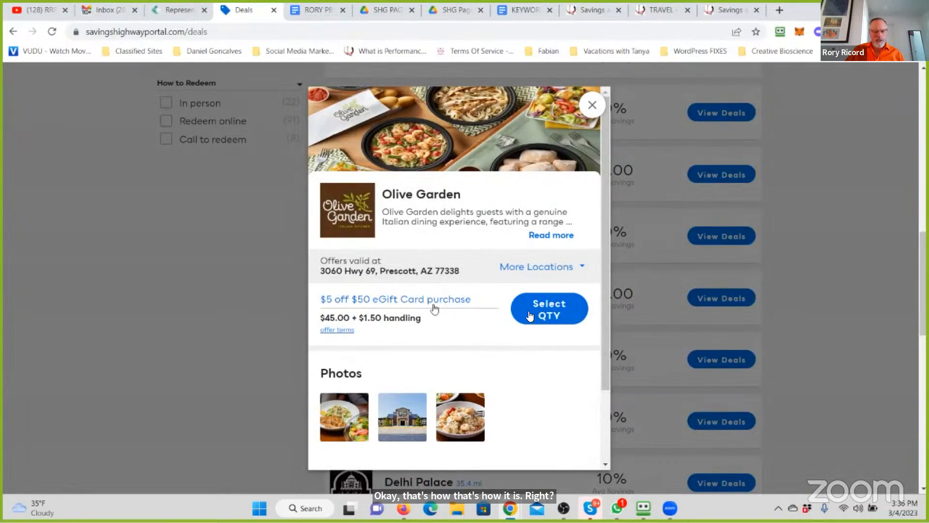
{"action": "left_click", "coordinate": [591, 105]}
{"action": "scroll", "coordinate": [491, 259], "scroll_direction": "down", "scroll_amount": 3}
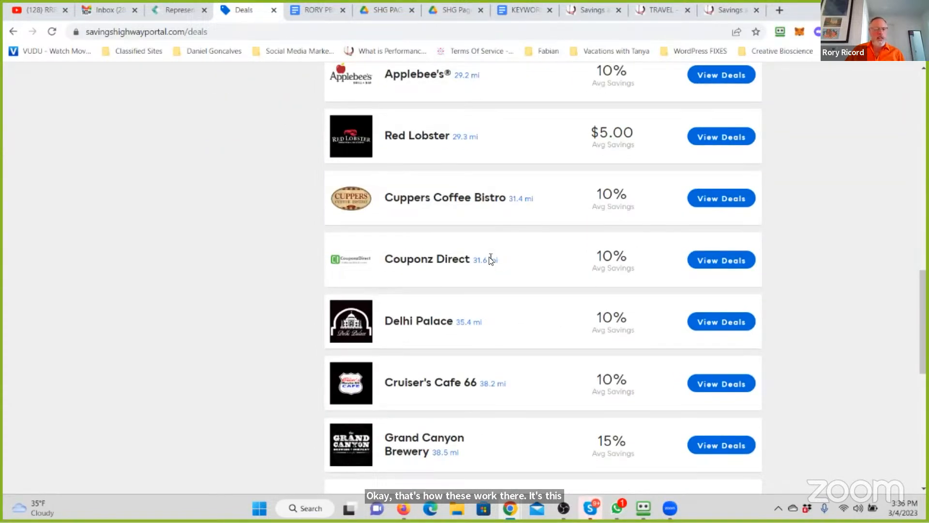
{"action": "scroll", "coordinate": [491, 260], "scroll_direction": "down", "scroll_amount": 3}
{"action": "scroll", "coordinate": [491, 260], "scroll_direction": "down", "scroll_amount": 4}
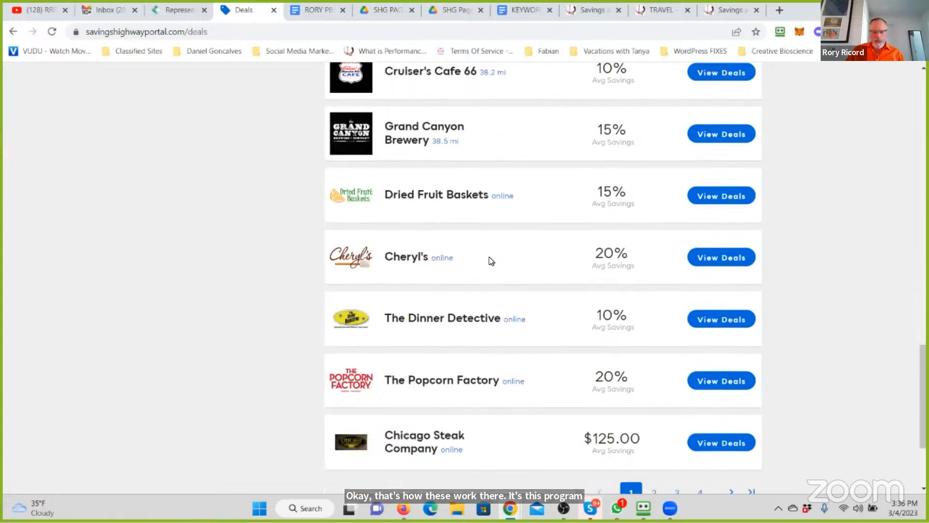
{"action": "scroll", "coordinate": [489, 259], "scroll_direction": "down", "scroll_amount": 3}
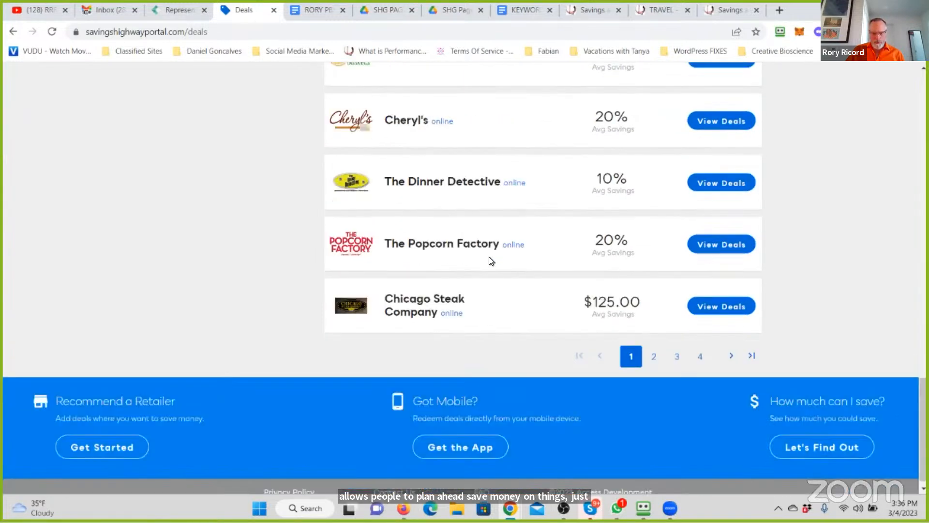
- Open the Buffalo Wild Wings deal, show its coupon on screen and examine the offer and expiry details
{"action": "scroll", "coordinate": [489, 259], "scroll_direction": "up", "scroll_amount": 11}
{"action": "scroll", "coordinate": [489, 259], "scroll_direction": "up", "scroll_amount": 5}
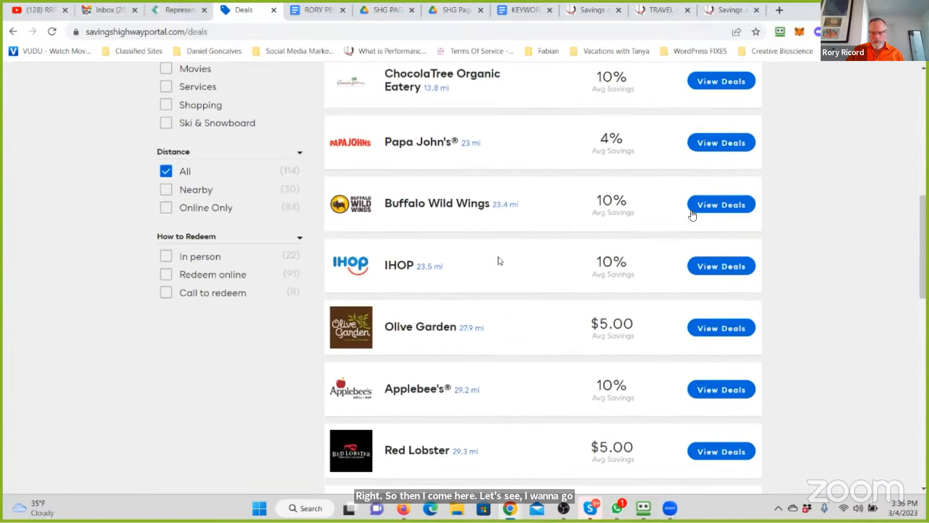
{"action": "left_click", "coordinate": [707, 204]}
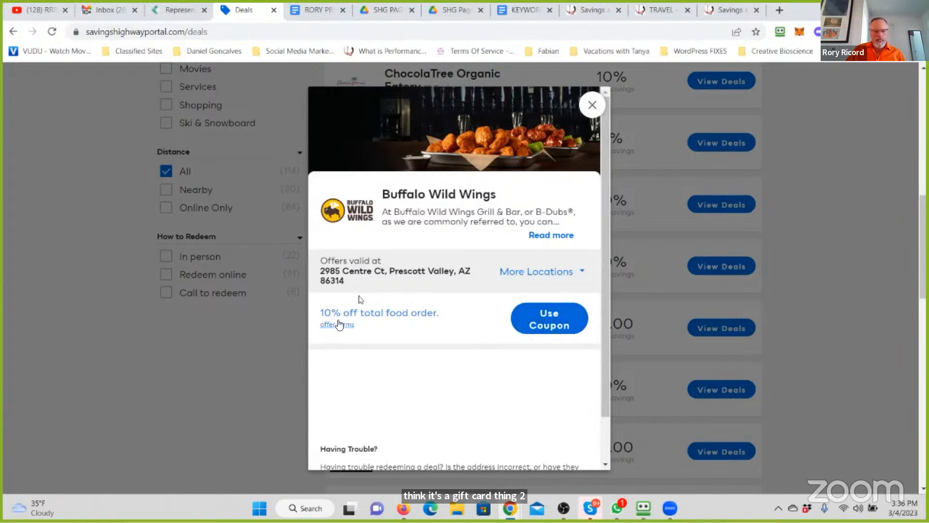
{"action": "left_click", "coordinate": [565, 315]}
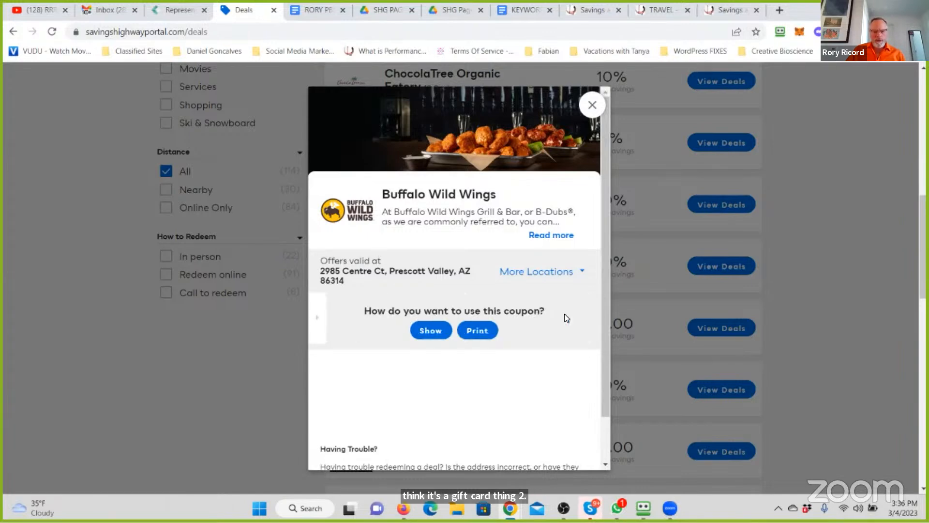
{"action": "left_click", "coordinate": [432, 334]}
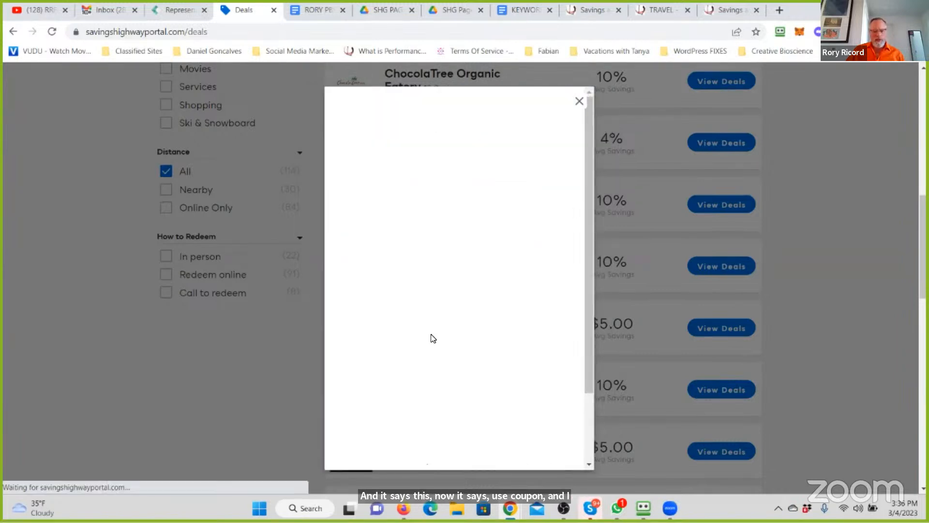
{"action": "scroll", "coordinate": [462, 329], "scroll_direction": "down", "scroll_amount": 2}
{"action": "scroll", "coordinate": [462, 329], "scroll_direction": "up", "scroll_amount": 2}
{"action": "scroll", "coordinate": [462, 327], "scroll_direction": "up", "scroll_amount": 1}
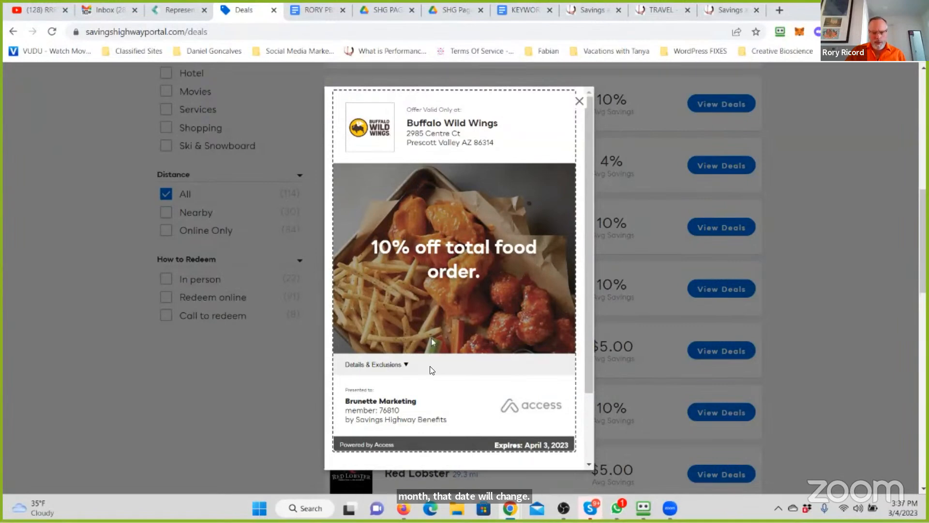
{"action": "scroll", "coordinate": [430, 366], "scroll_direction": "up", "scroll_amount": 5}
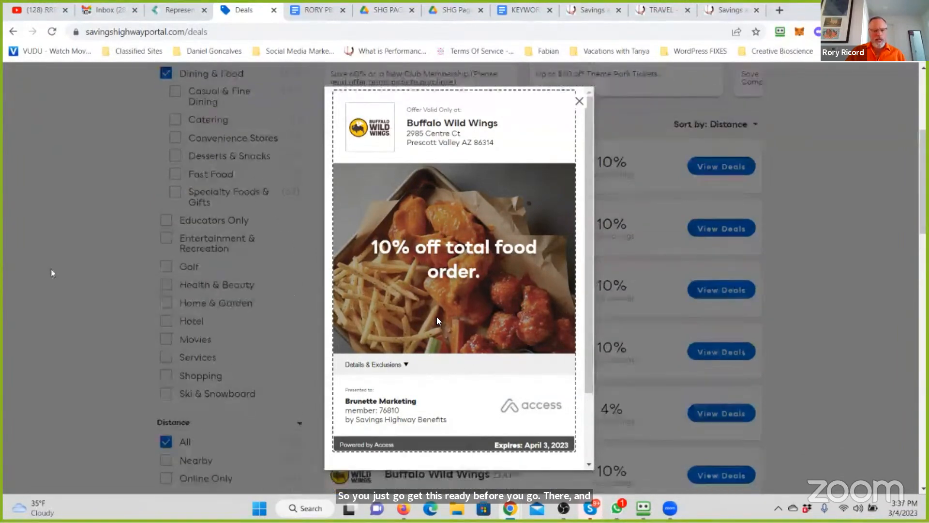
{"action": "scroll", "coordinate": [359, 244], "scroll_direction": "down", "scroll_amount": 4}
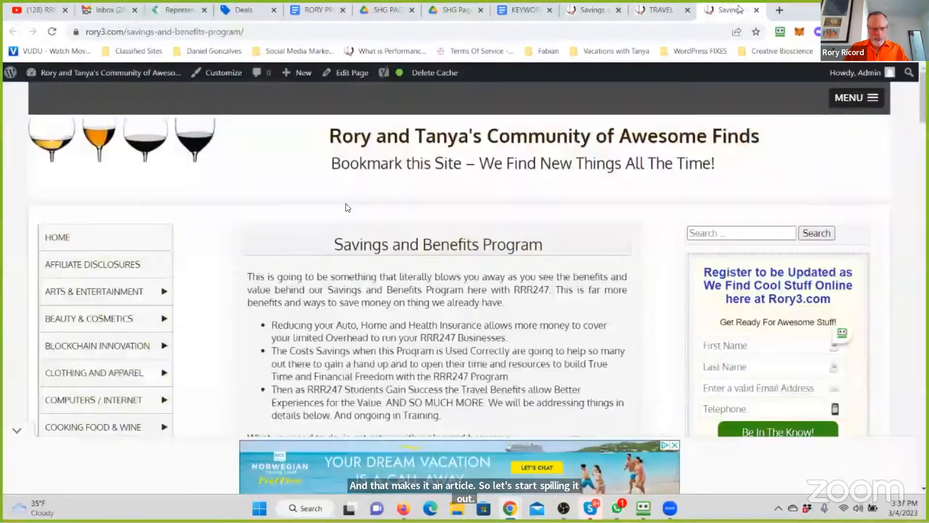
- Switch to the rory3.com WordPress site and create a new page, dismissing the advertisement
{"action": "left_click", "coordinate": [738, 9]}
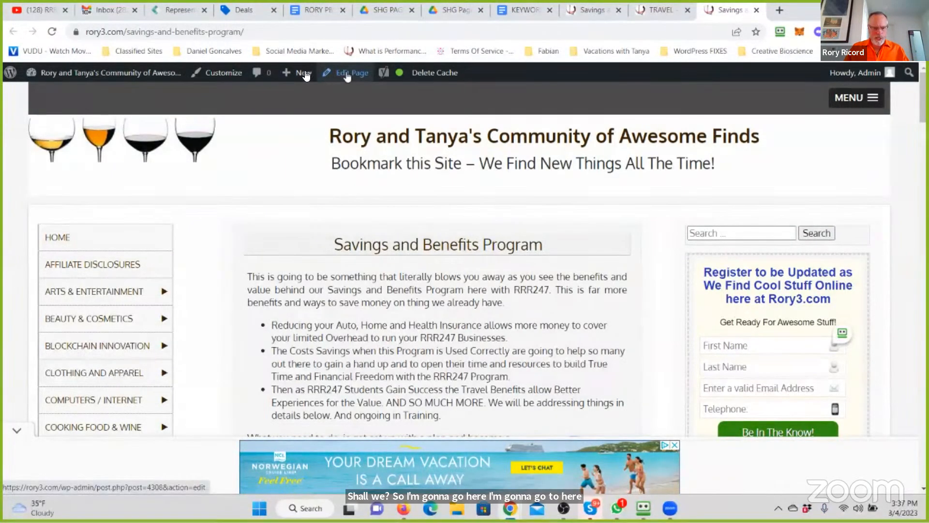
{"action": "mouse_move", "coordinate": [304, 73]}
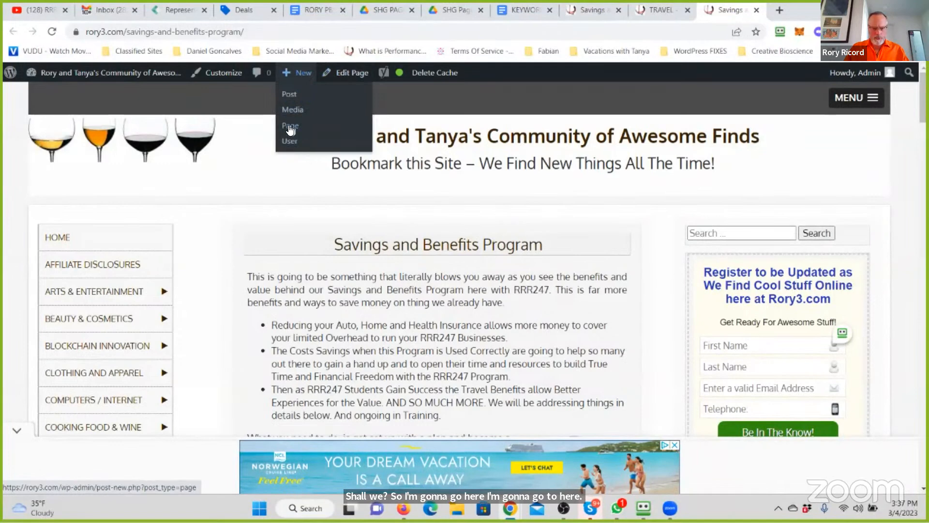
{"action": "left_click", "coordinate": [291, 128]}
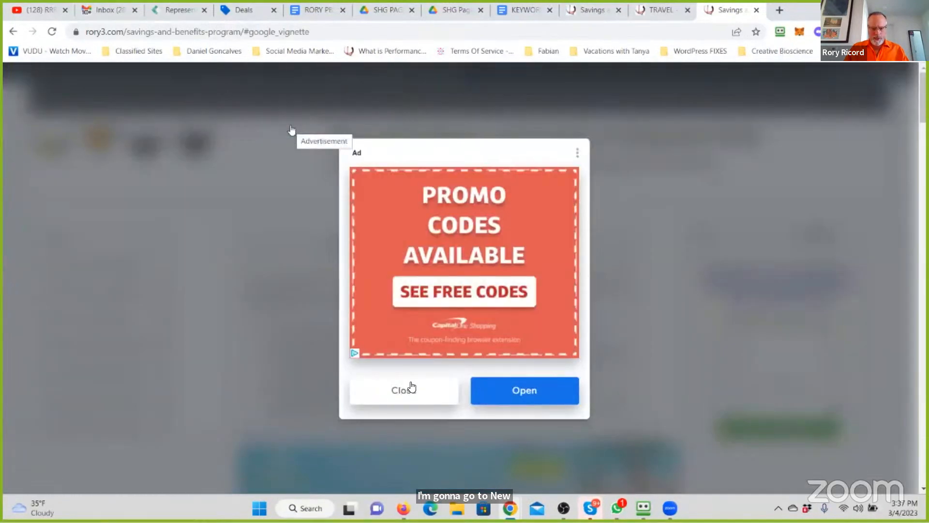
{"action": "left_click", "coordinate": [406, 390]}
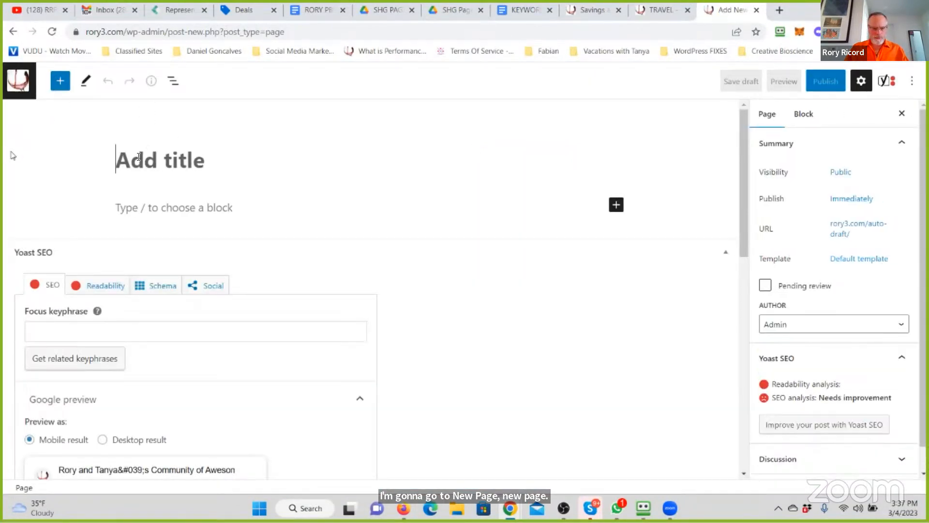
- Title the new page "How to Save Money Eating Out in 2023"
{"action": "left_click", "coordinate": [116, 156]}
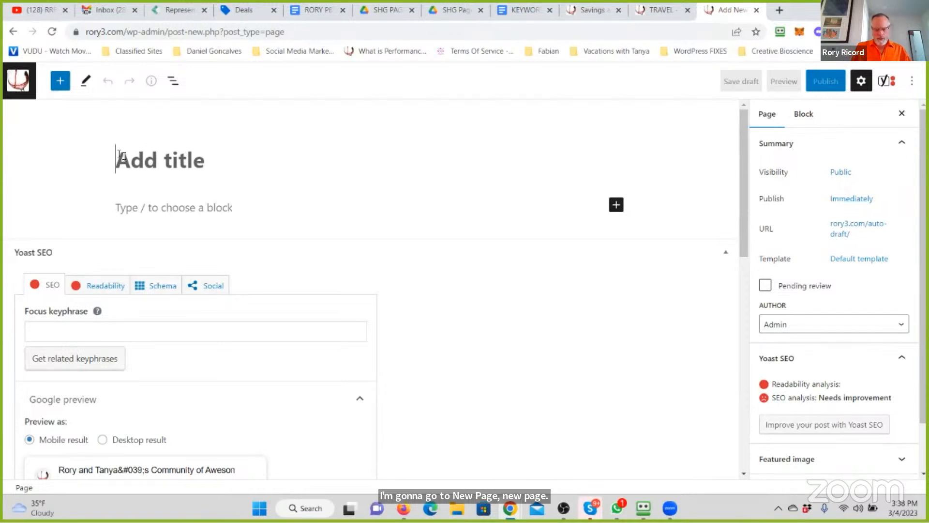
{"action": "type", "text": "H"}
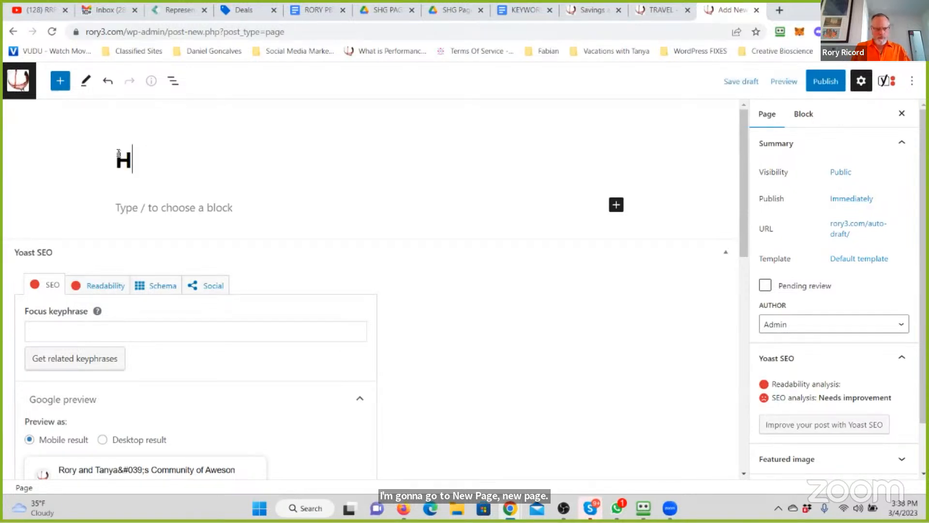
{"action": "type", "text": "ow to Saec"}
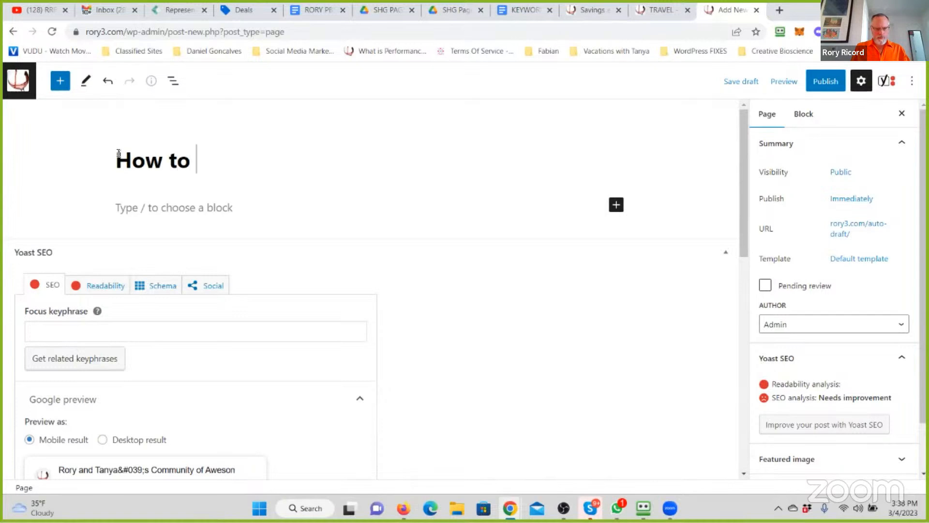
{"action": "key", "text": "BackSpace"}
{"action": "key", "text": "BackSpace"}
{"action": "type", "text": "ve M"}
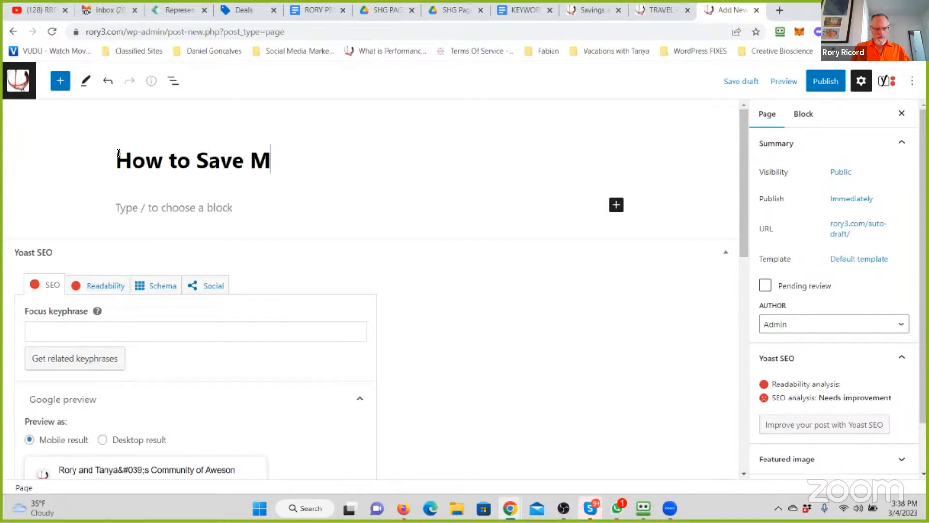
{"action": "type", "text": "oney Eating ou"}
{"action": "key", "text": "BackSpace"}
{"action": "key", "text": "BackSpace"}
{"action": "type", "text": "Out"}
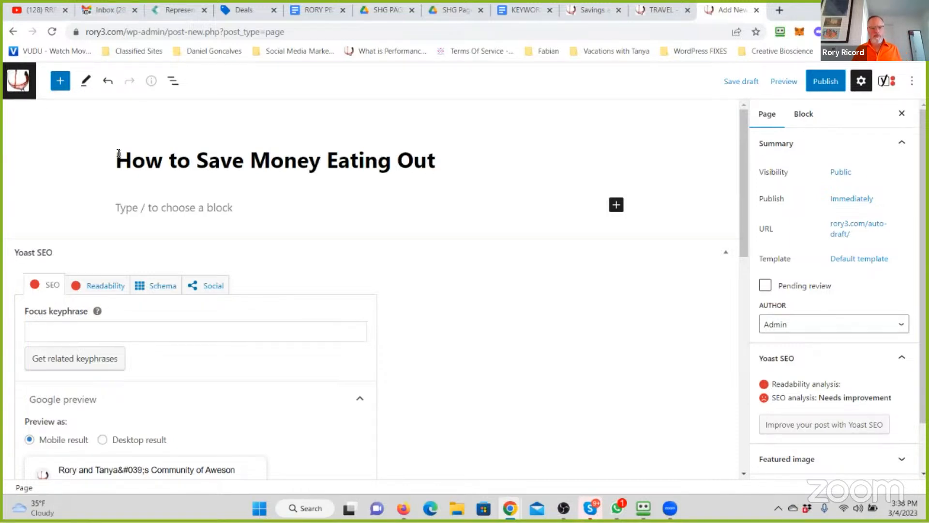
{"action": "type", "text": " in 2023"}
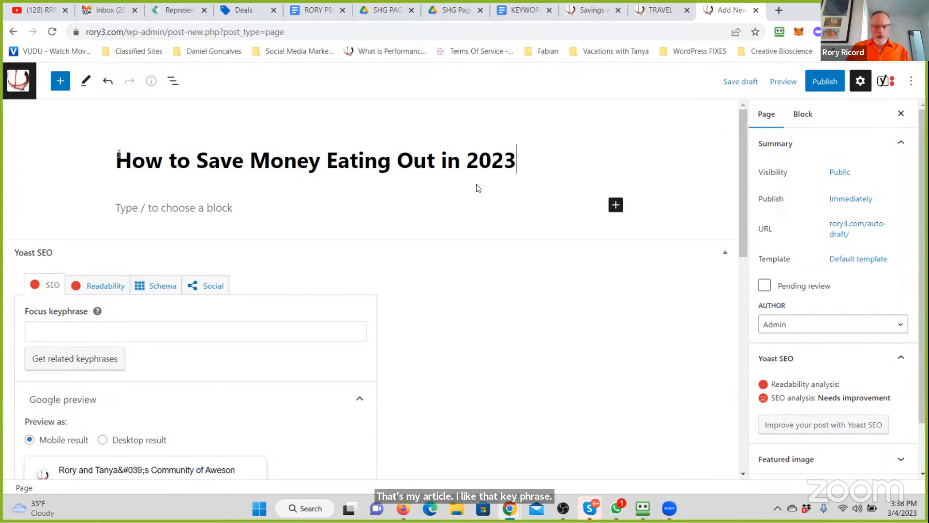
- Copy the page title into the Yoast SEO focus keyphrase
{"action": "left_click_drag", "start_coordinate": [516, 160], "coordinate": [547, 161]}
{"action": "key", "text": "ctrl+c"}
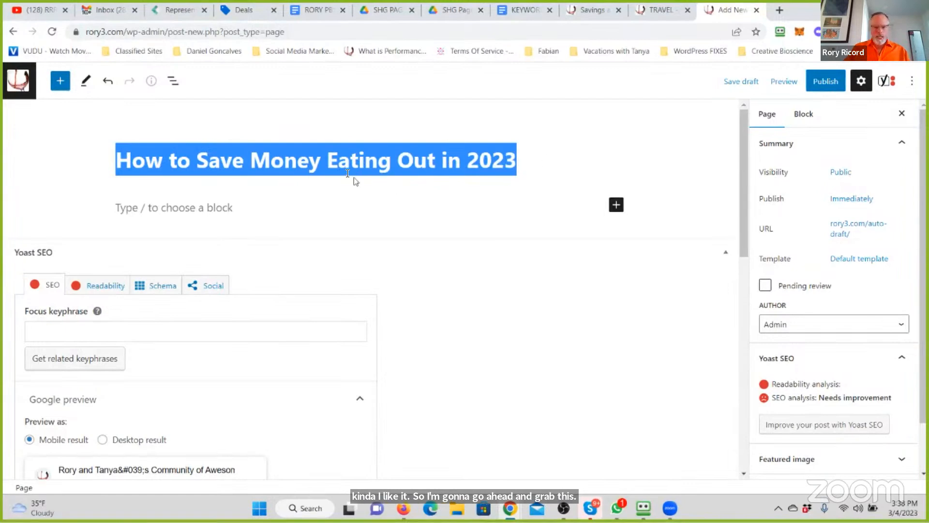
{"action": "left_click", "coordinate": [886, 81]}
{"action": "left_click", "coordinate": [803, 264]}
{"action": "key", "text": "ctrl+v"}
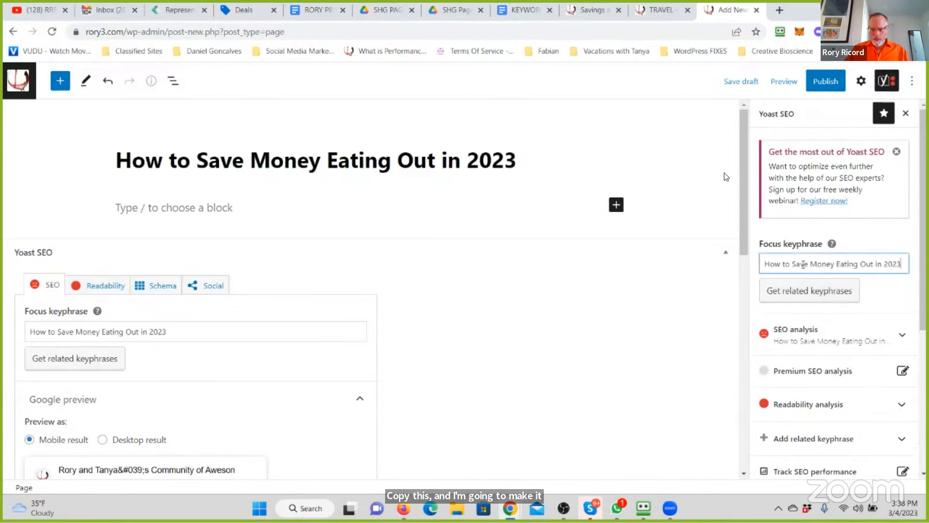
- Set the page's Yoast slug to the copied title "How to Save Money Eating Out in 2023"
{"action": "scroll", "coordinate": [60, 415], "scroll_direction": "down", "scroll_amount": 5}
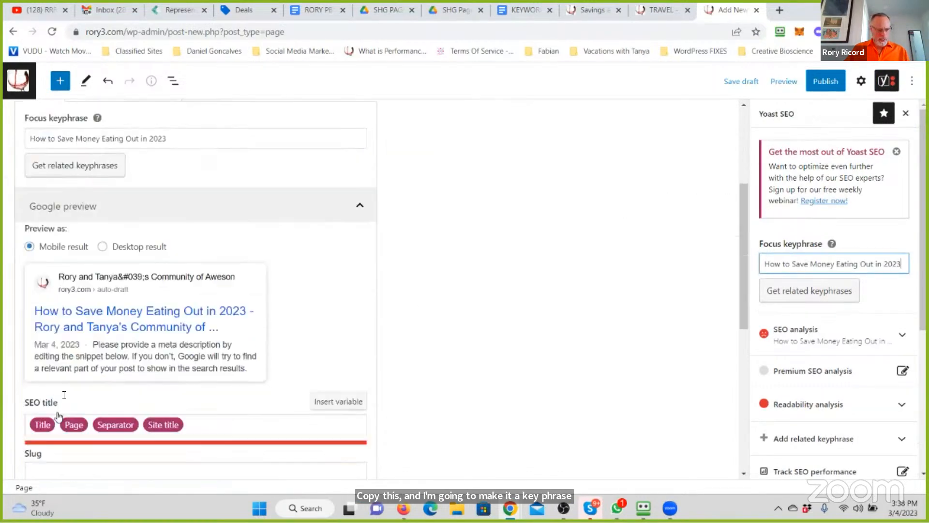
{"action": "scroll", "coordinate": [66, 395], "scroll_direction": "down", "scroll_amount": 2}
{"action": "left_click", "coordinate": [52, 323]}
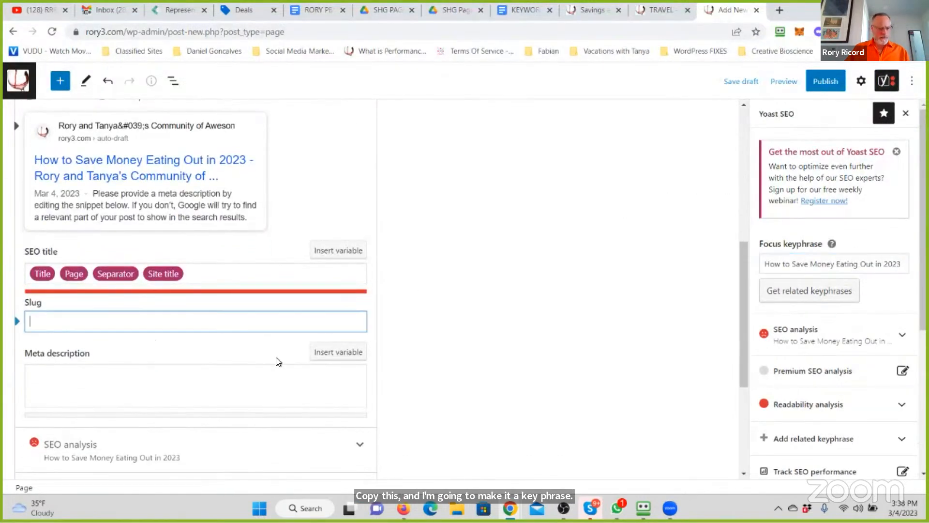
{"action": "key", "text": "ctrl+v"}
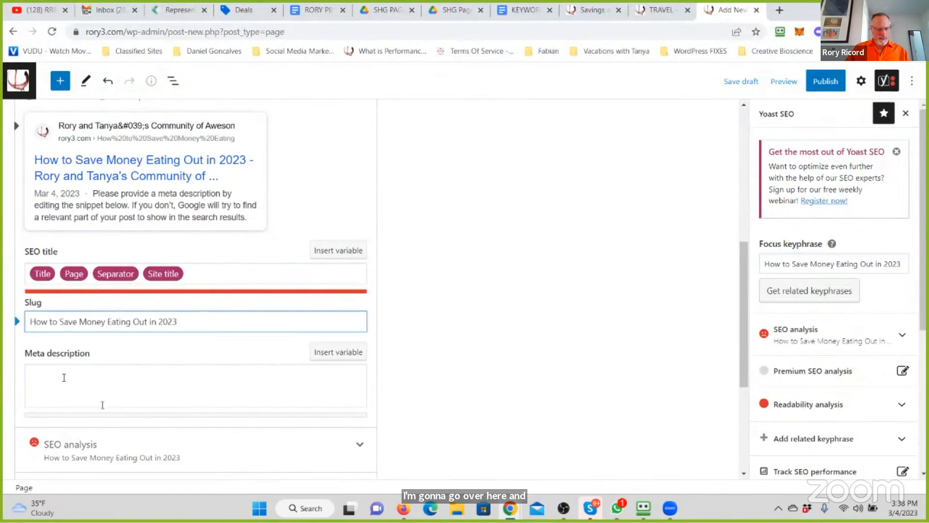
- Begin the Yoast meta description with the copied title followed by "is where we share some incredible ways to offset inflation"
{"action": "left_click", "coordinate": [128, 380]}
{"action": "key", "text": "ctrl+v"}
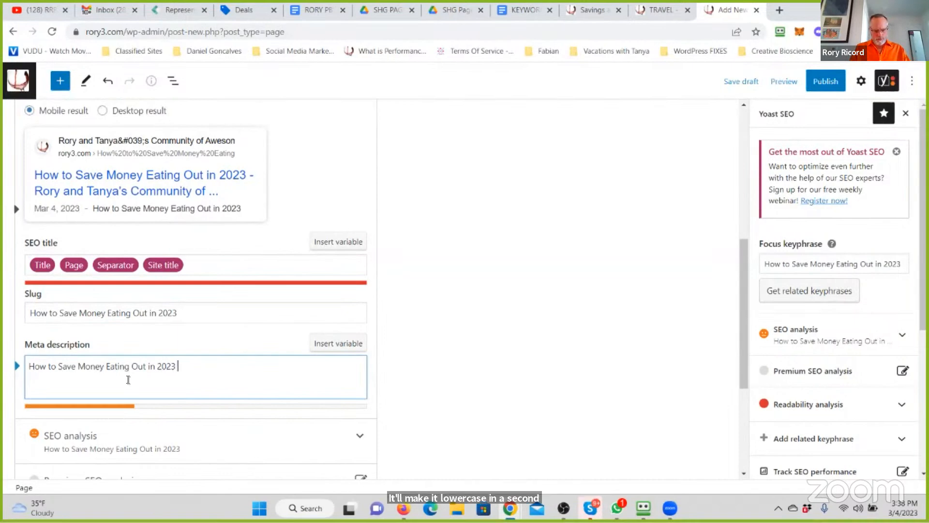
{"action": "type", "text": "is where we"}
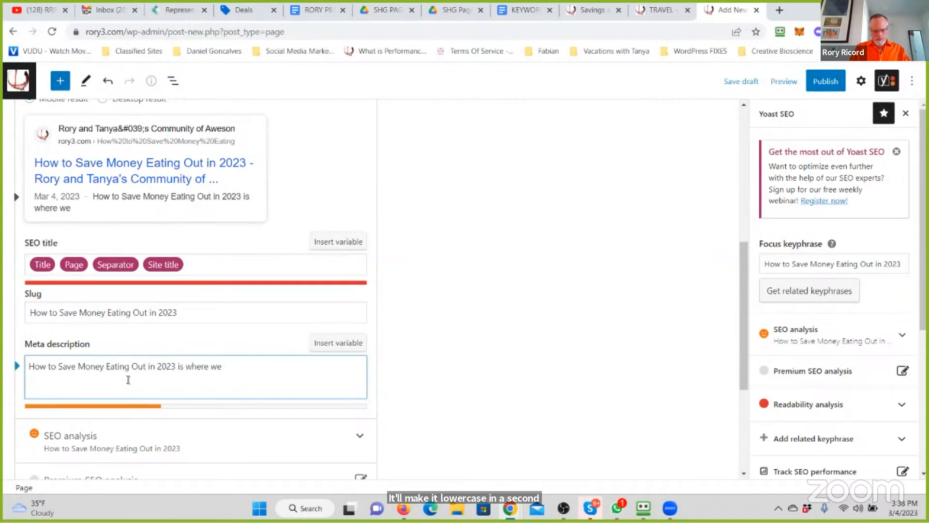
{"action": "type", "text": " share some incre"}
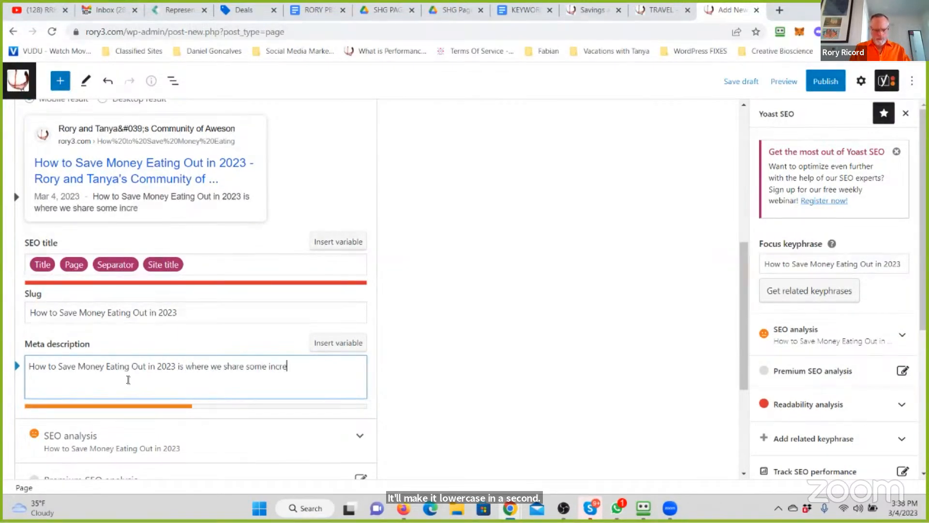
{"action": "type", "text": "dible ways to "}
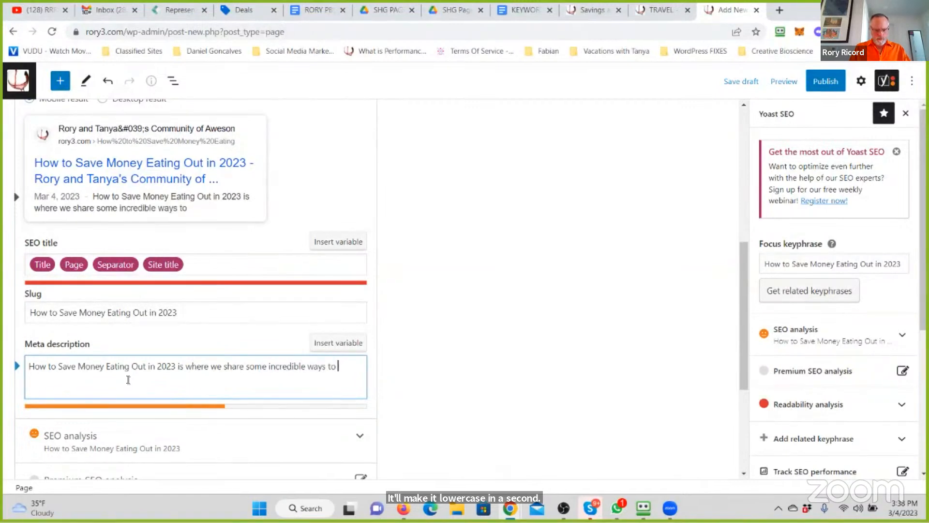
{"action": "type", "text": "offset inflat"}
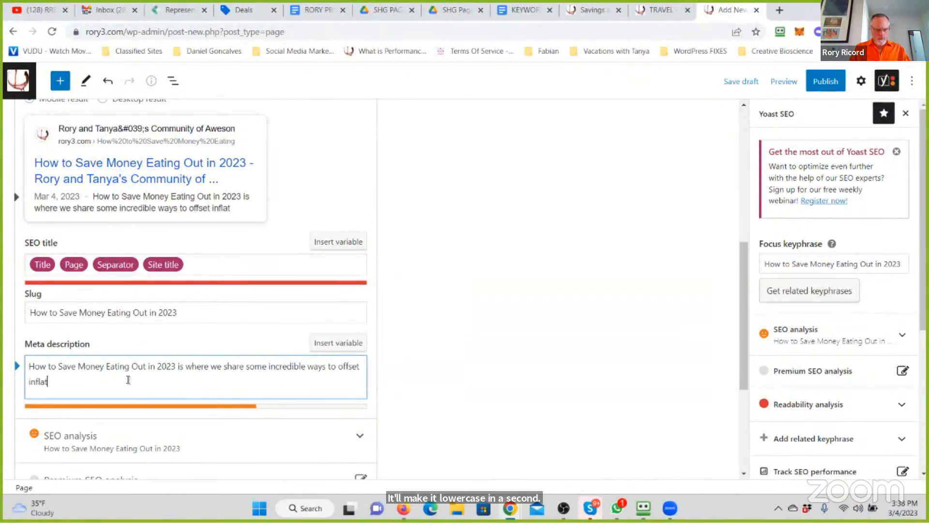
{"action": "type", "text": "ion and get more "}
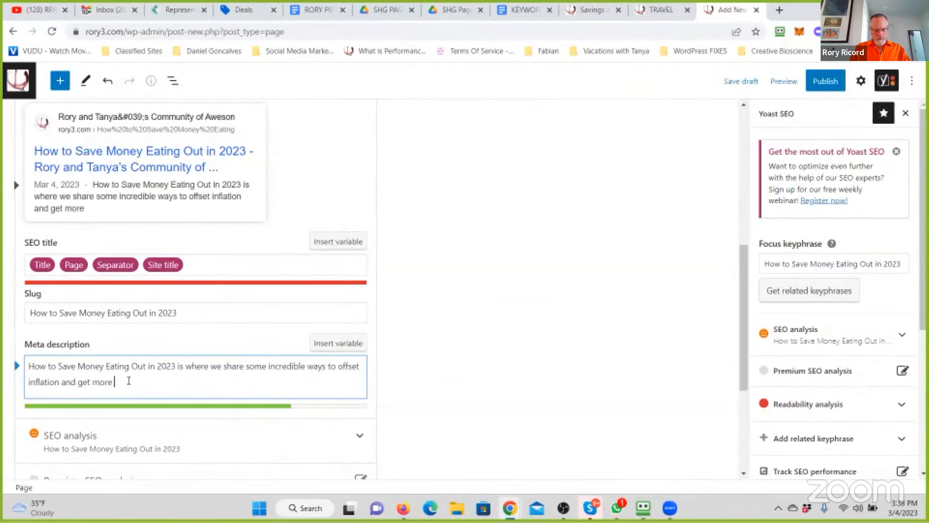
{"action": "type", "text": "bang for your"}
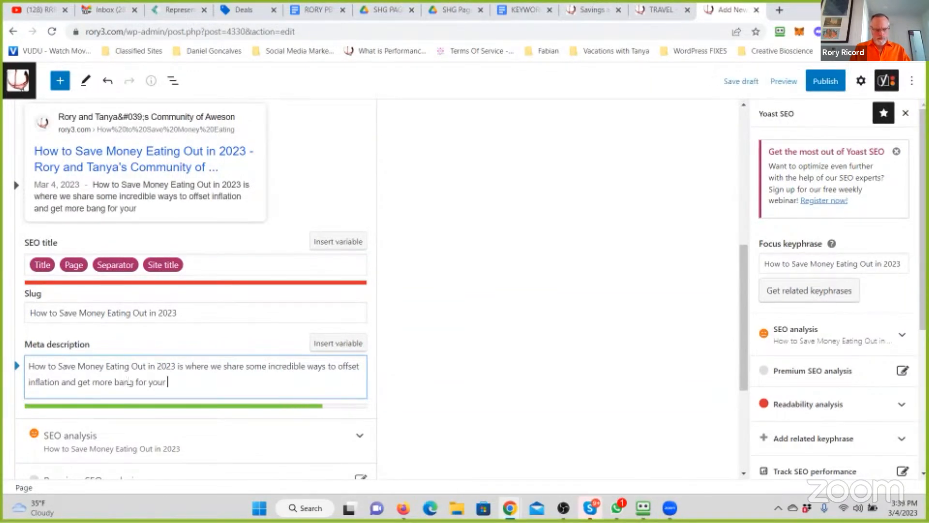
{"action": "type", "text": " eating out "}
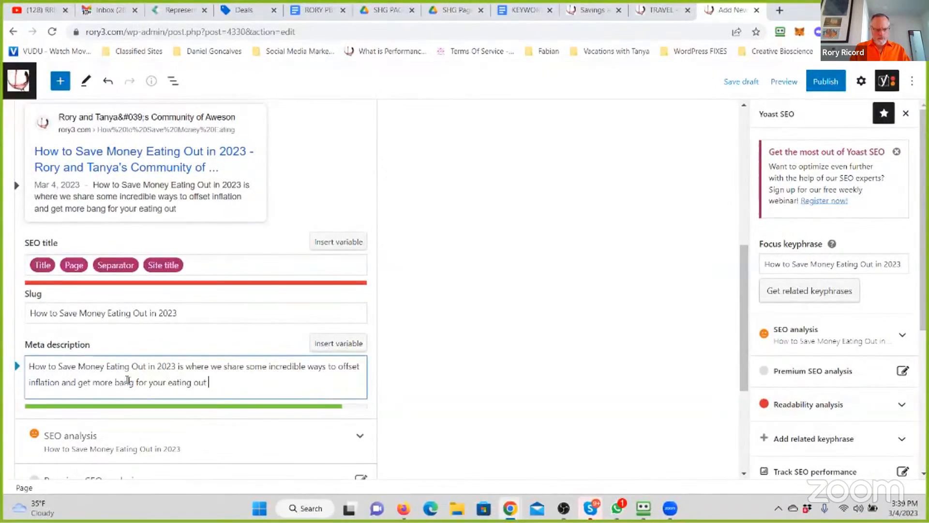
{"action": "type", "text": "budgets."}
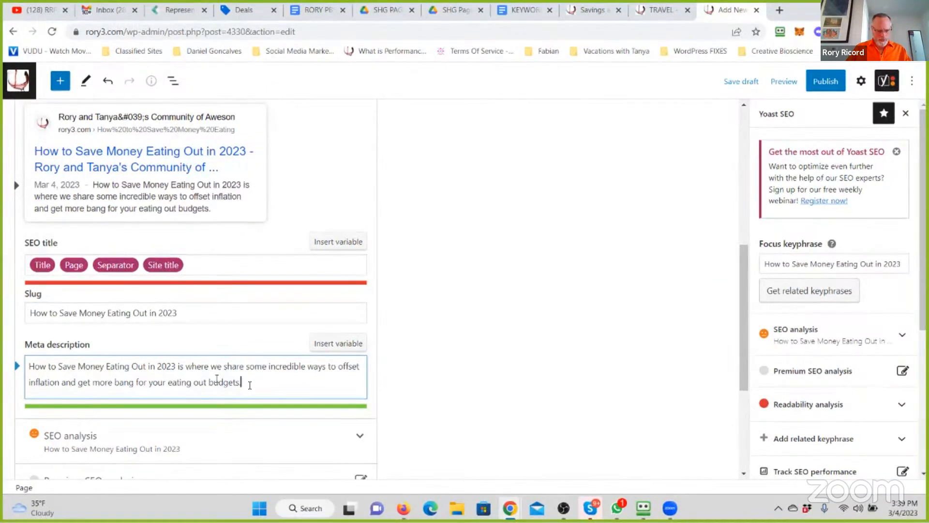
- Copy the full meta description into the page body as its first paragraph
{"action": "left_click_drag", "start_coordinate": [249, 383], "coordinate": [27, 366]}
{"action": "key", "text": "ctrl+c"}
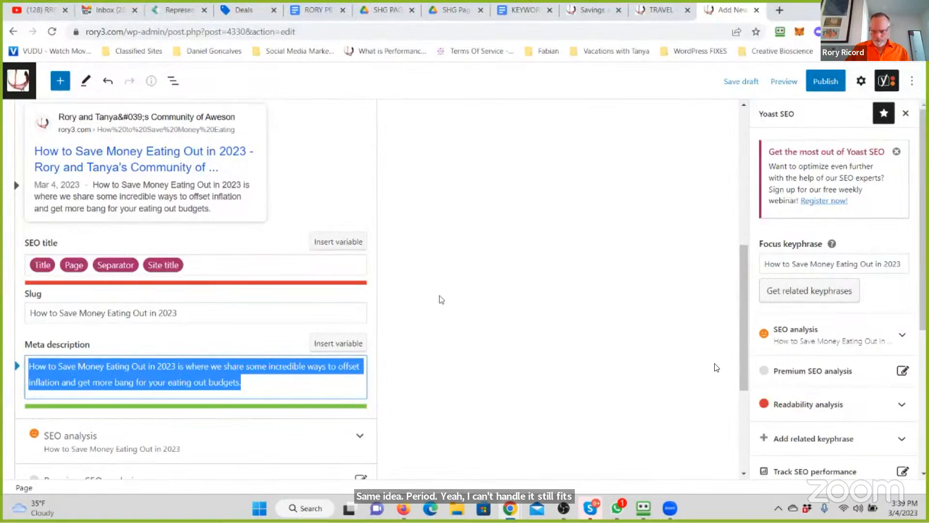
{"action": "left_click_drag", "start_coordinate": [742, 330], "coordinate": [741, 195]}
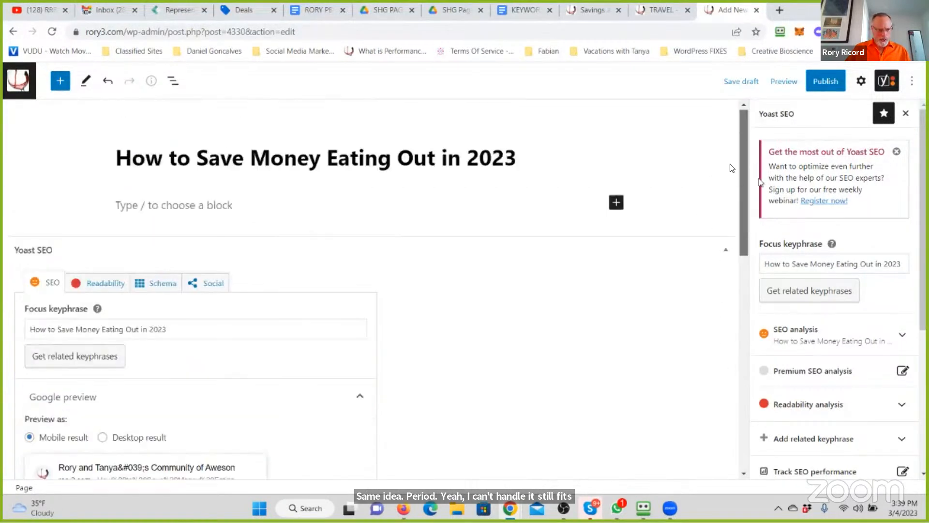
{"action": "left_click", "coordinate": [133, 208]}
{"action": "key", "text": "ctrl+v"}
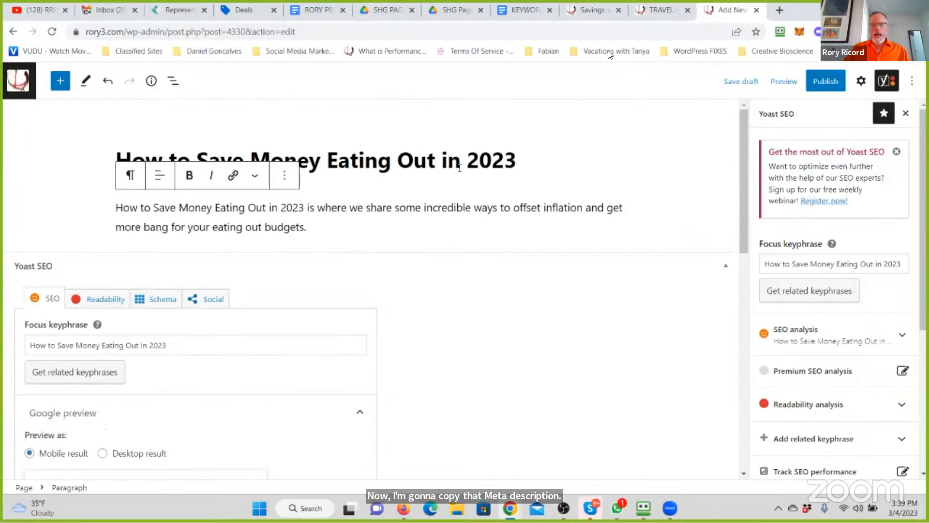
- Switch to the SHG PAGES folder in Google Drive and create a subfolder named "SHG For Food Savings"
{"action": "left_click", "coordinate": [320, 10]}
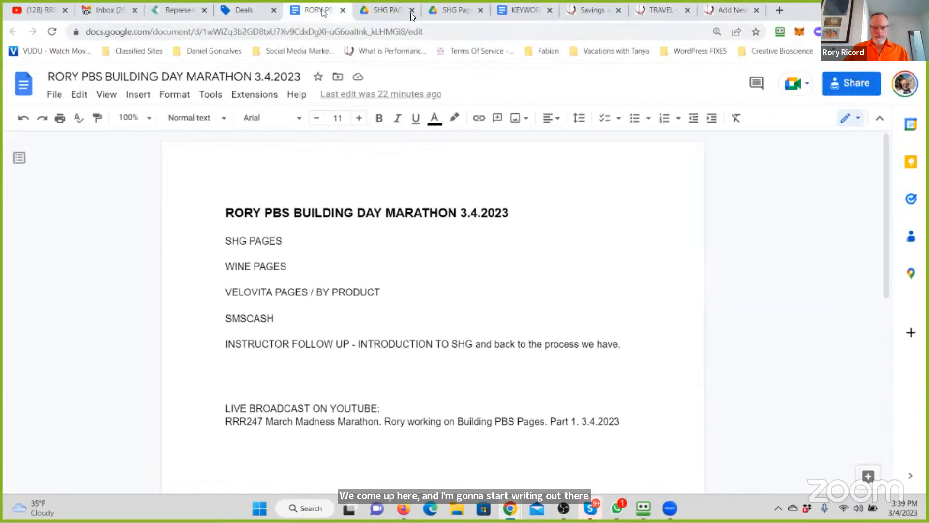
{"action": "left_click", "coordinate": [390, 10]}
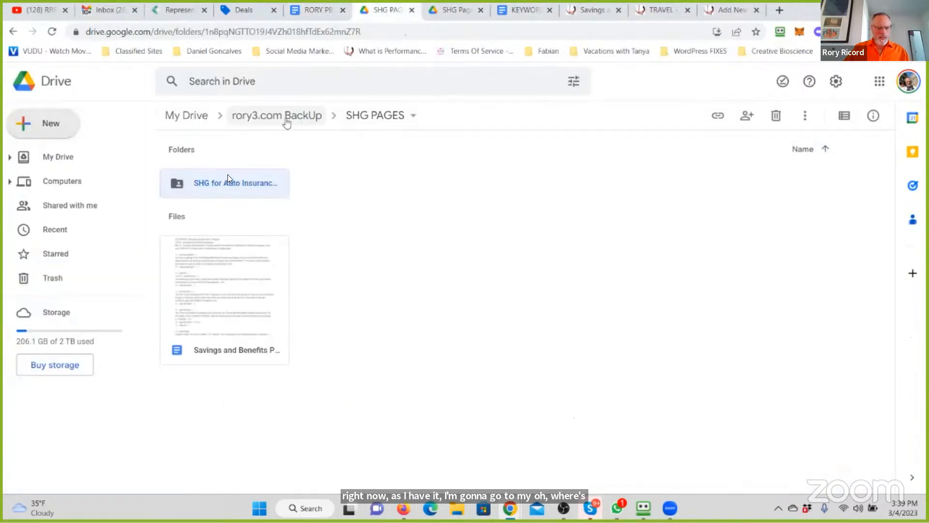
{"action": "left_click", "coordinate": [56, 137]}
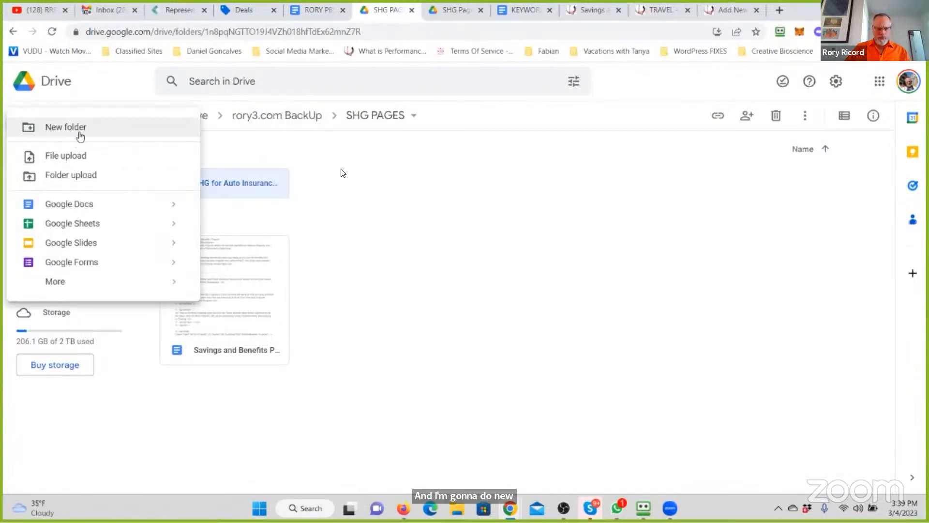
{"action": "left_click", "coordinate": [78, 125]}
{"action": "type", "text": "SH"}
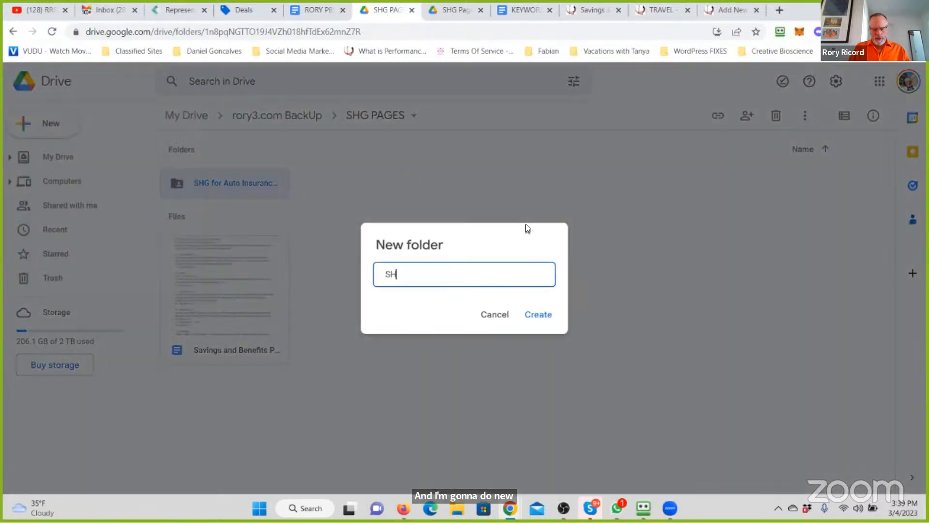
{"action": "type", "text": "G For FOod"}
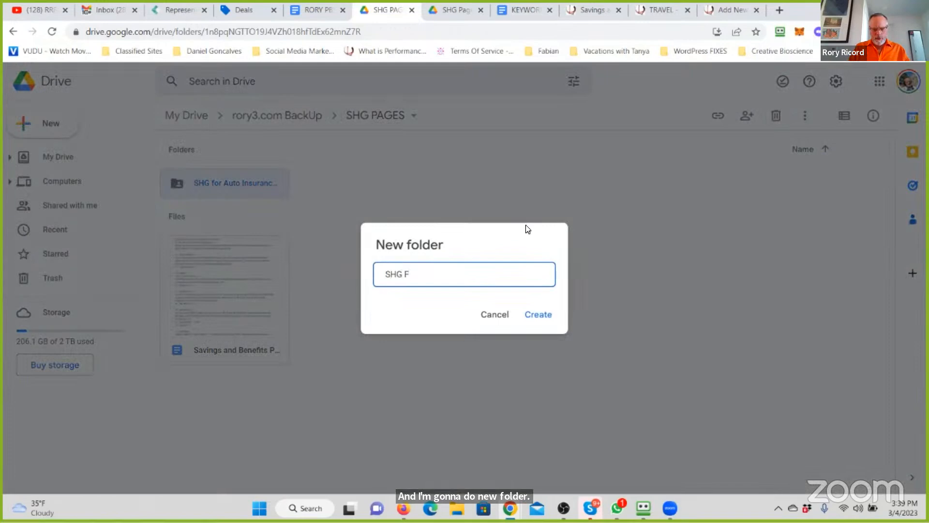
{"action": "key", "text": "BackSpace"}
{"action": "key", "text": "BackSpace"}
{"action": "key", "text": "BackSpace"}
{"action": "key", "text": "BackSpace"}
{"action": "type", "text": "Food Savings"}
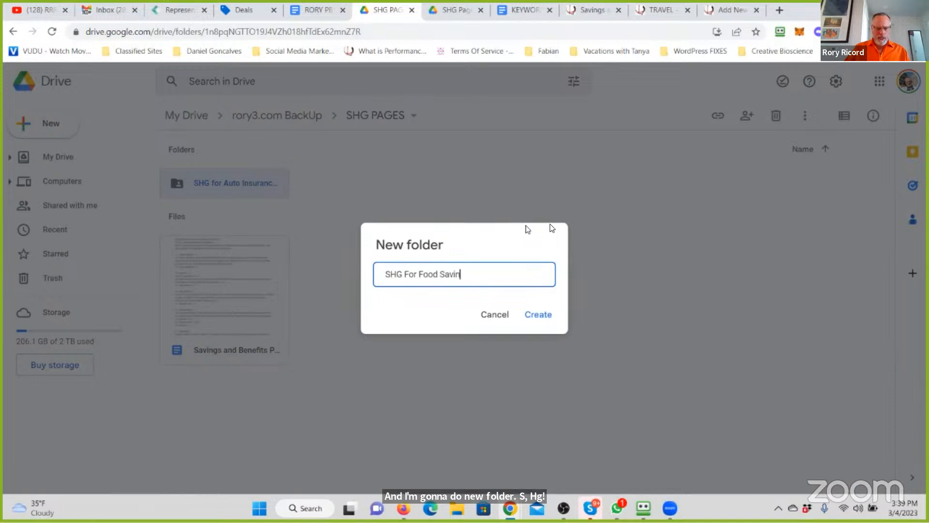
{"action": "left_click", "coordinate": [545, 318]}
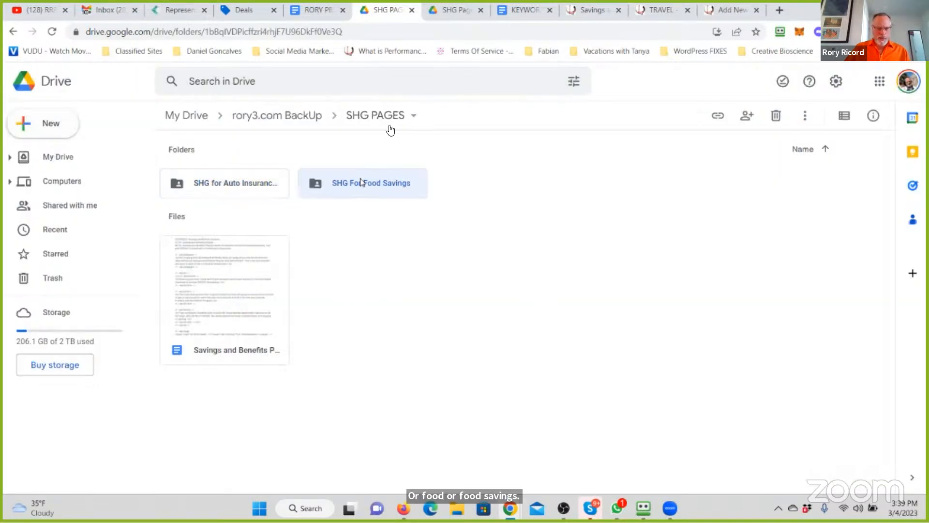
- Create a new shared Google Docs document inside the SHG For Food Savings folder
{"action": "double_click", "coordinate": [361, 179]}
{"action": "left_click", "coordinate": [53, 124]}
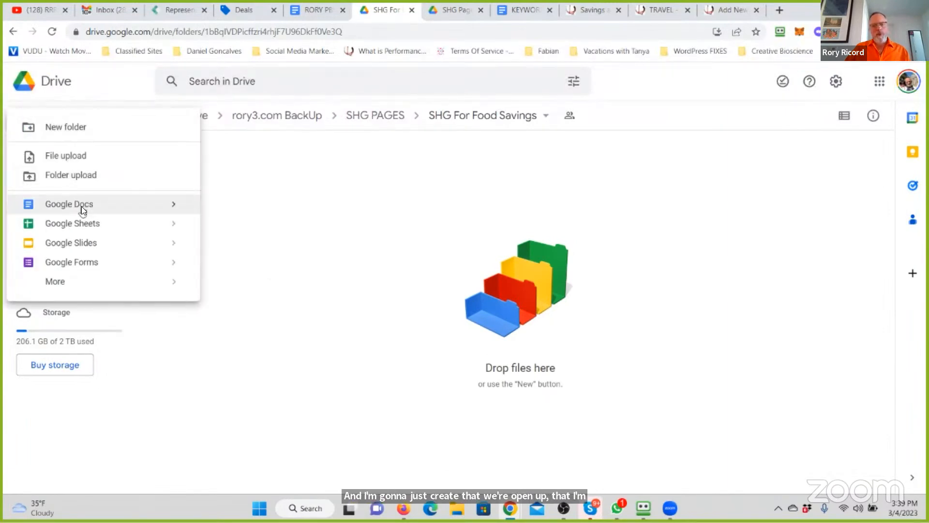
{"action": "left_click", "coordinate": [81, 206]}
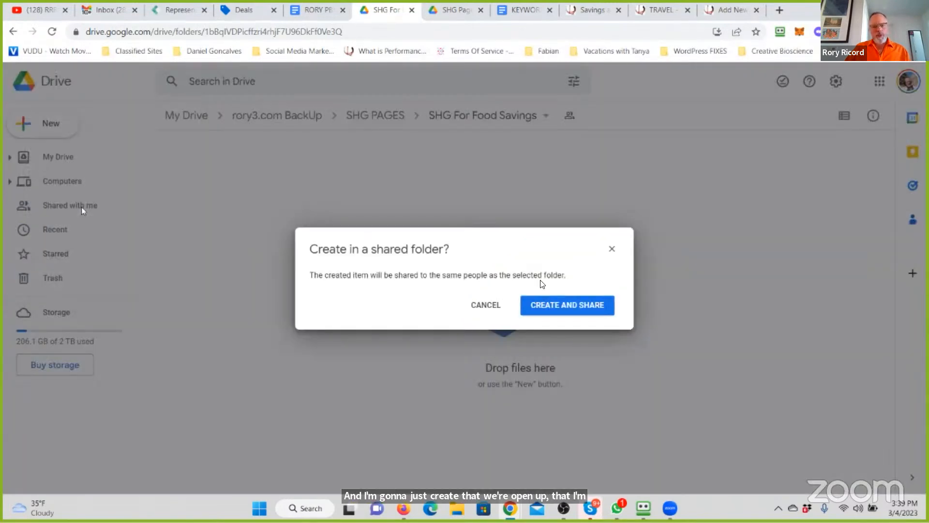
{"action": "left_click", "coordinate": [545, 305]}
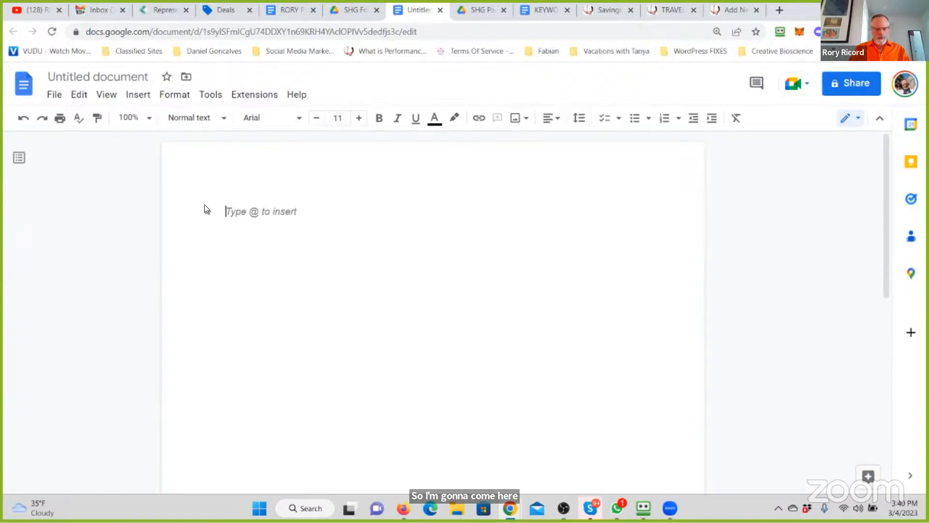
- Below a blank first line, add "KEYWORD:", "SLUG:" and "META:" lines, pasting the copied meta description after "META:"
{"action": "key", "text": "Return"}
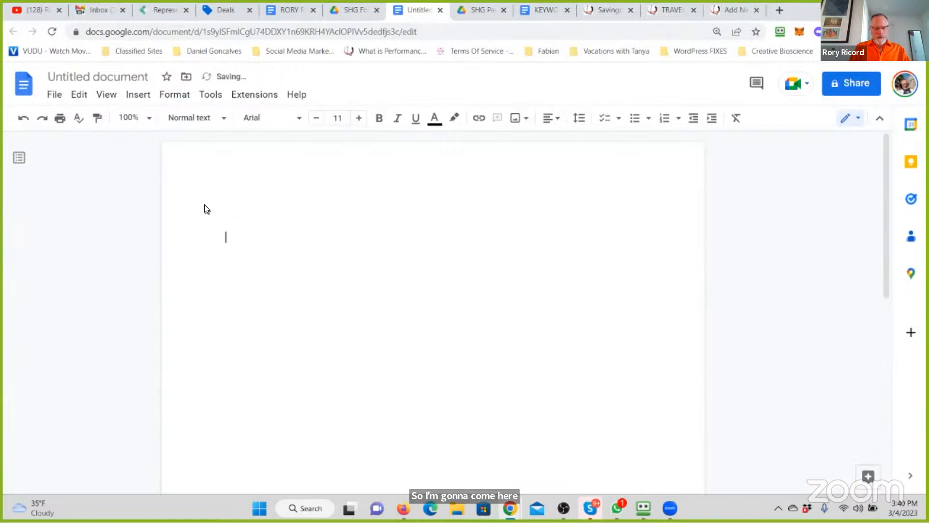
{"action": "type", "text": "KEYWORD:"}
{"action": "key", "text": "Return"}
{"action": "type", "text": "SLUG:"}
{"action": "key", "text": "Return"}
{"action": "type", "text": "META:"}
{"action": "key", "text": "ctrl+v"}
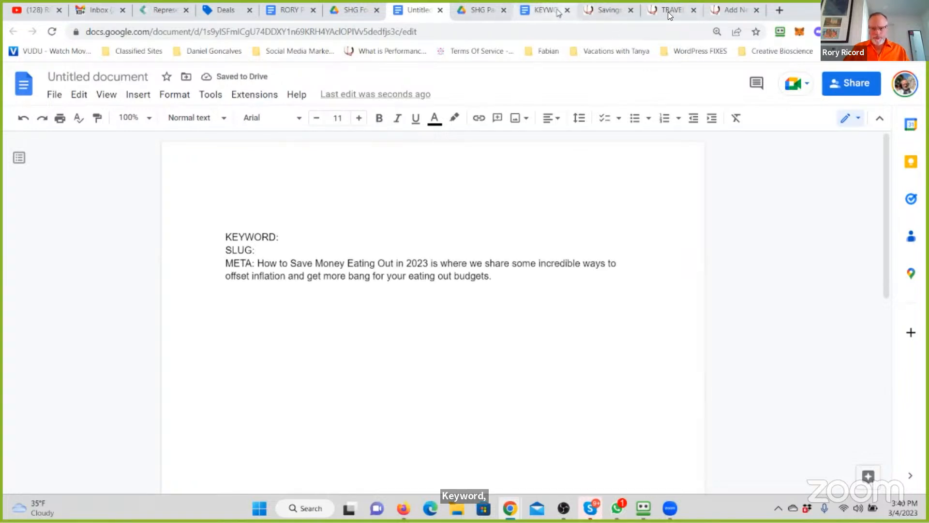
- Copy the WordPress page title onto the document's first line and name the document "How to Save Money Eating Out in 2023"
{"action": "left_click", "coordinate": [728, 11]}
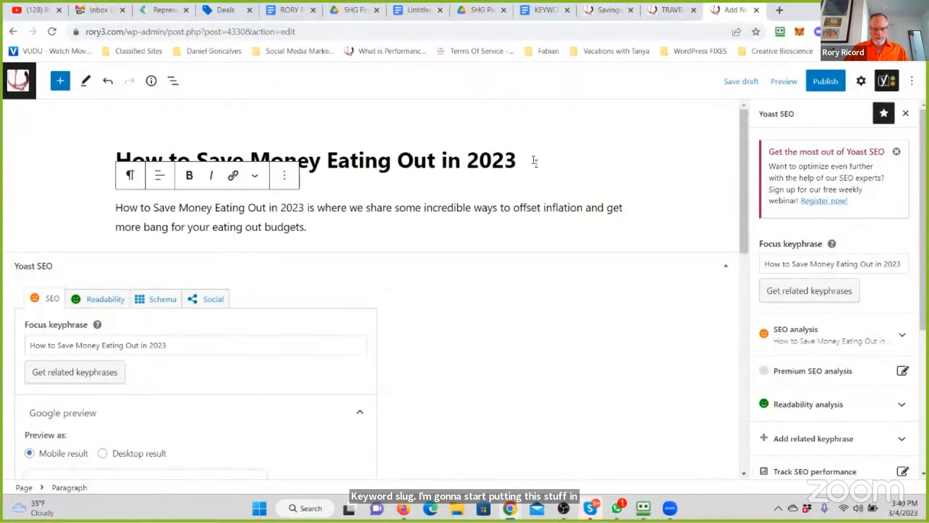
{"action": "left_click_drag", "start_coordinate": [533, 159], "coordinate": [323, 158]}
{"action": "left_click", "coordinate": [95, 172]}
{"action": "left_click_drag", "start_coordinate": [447, 150], "coordinate": [523, 151]}
{"action": "key", "text": "ctrl+c"}
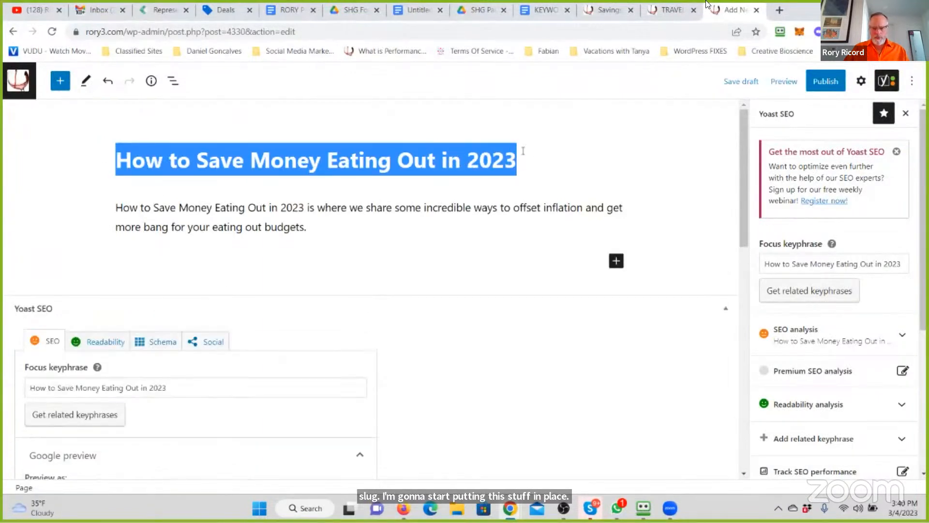
{"action": "left_click", "coordinate": [539, 11]}
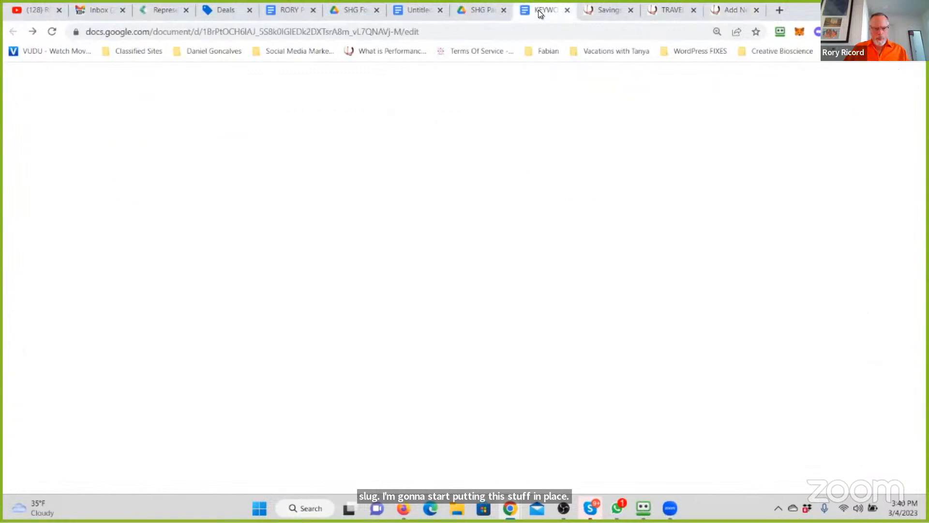
{"action": "left_click", "coordinate": [418, 10]}
{"action": "left_click", "coordinate": [256, 206]}
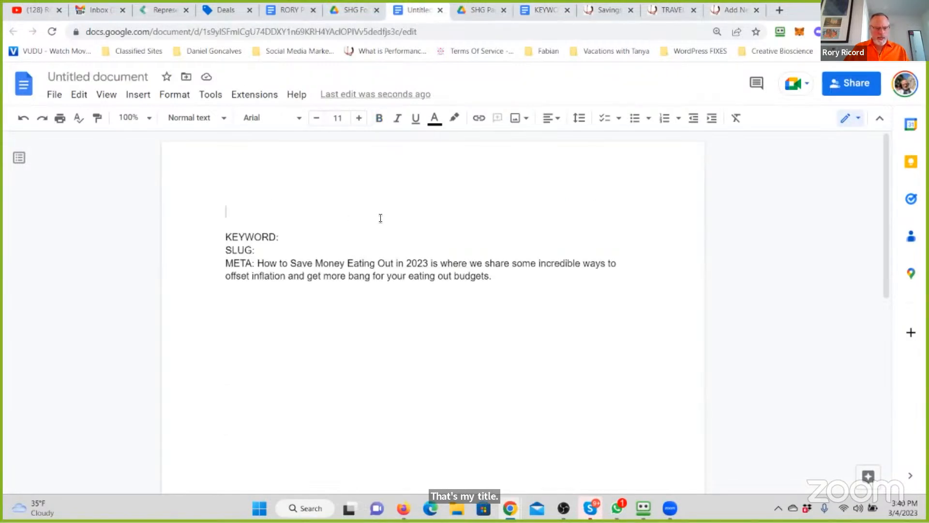
{"action": "key", "text": "ctrl+v"}
{"action": "left_click", "coordinate": [97, 76]}
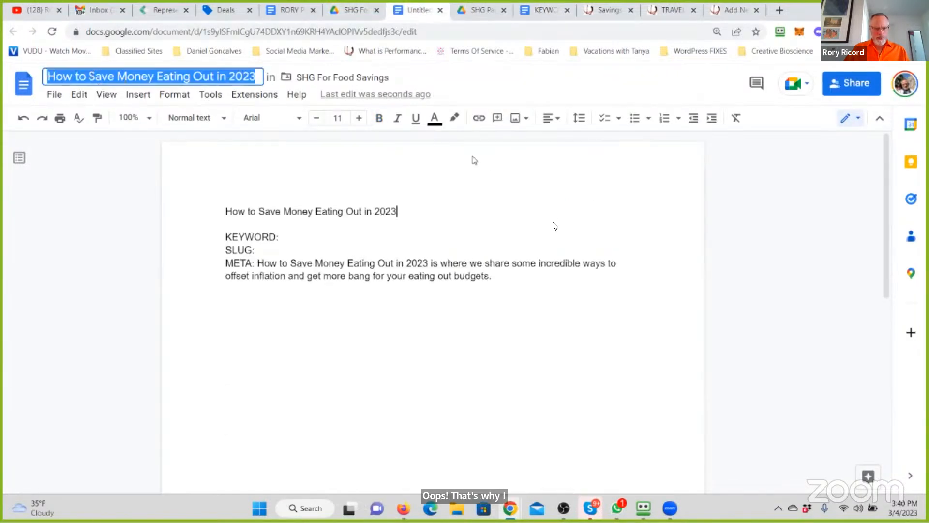
- Return to the WordPress editor and publish the "How to Save Money Eating Out in 2023" page
{"action": "left_click", "coordinate": [317, 237]}
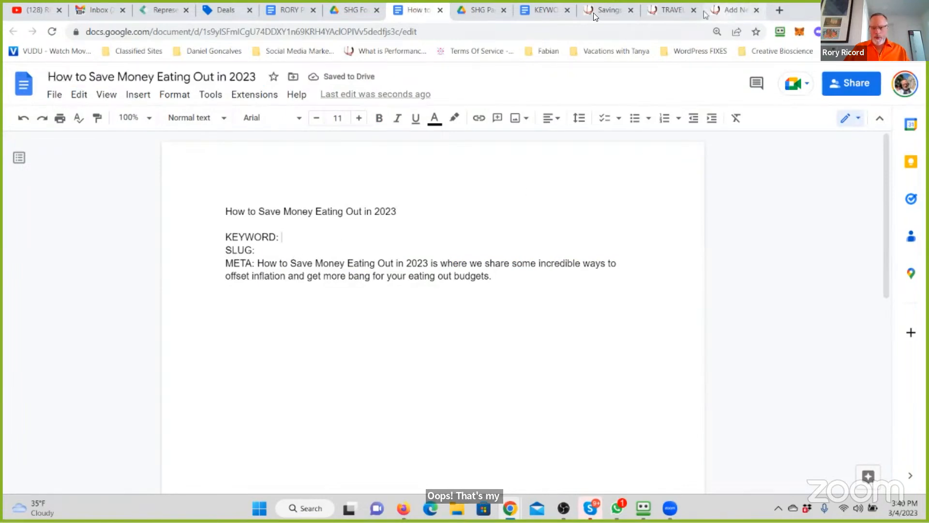
{"action": "left_click", "coordinate": [739, 13]}
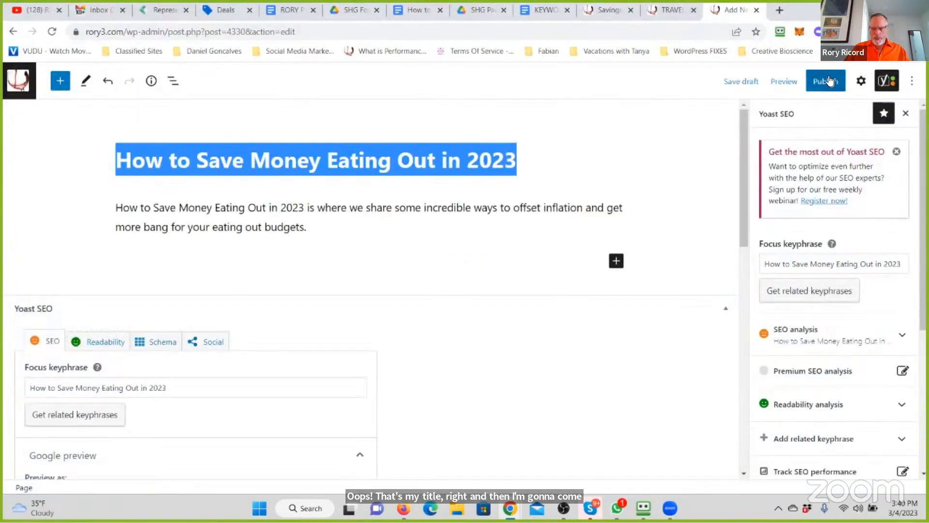
{"action": "left_click", "coordinate": [823, 81]}
{"action": "left_click", "coordinate": [821, 82]}
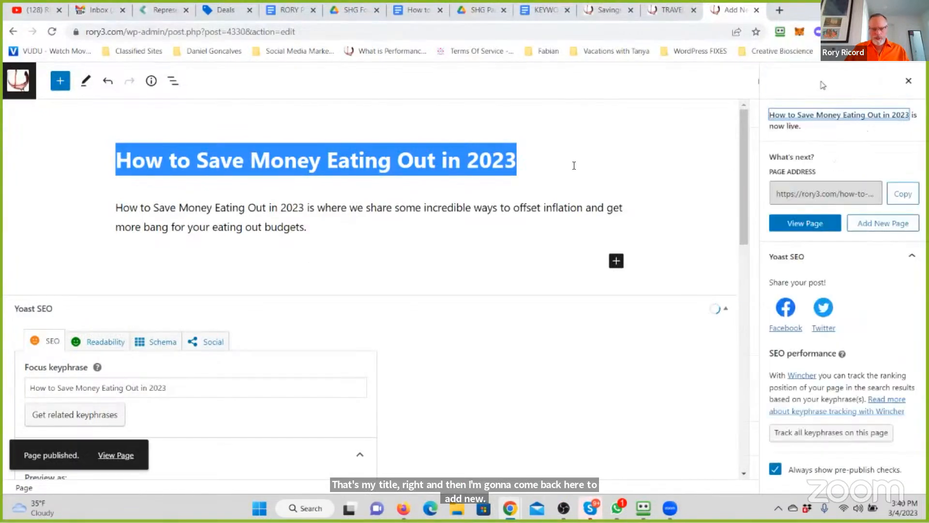
- Copy the published page's slug "how-to-save-money-eating-out-in-2023" from Yoast onto the document's SLUG line
{"action": "scroll", "coordinate": [569, 178], "scroll_direction": "down", "scroll_amount": 12}
{"action": "scroll", "coordinate": [477, 265], "scroll_direction": "up", "scroll_amount": 6}
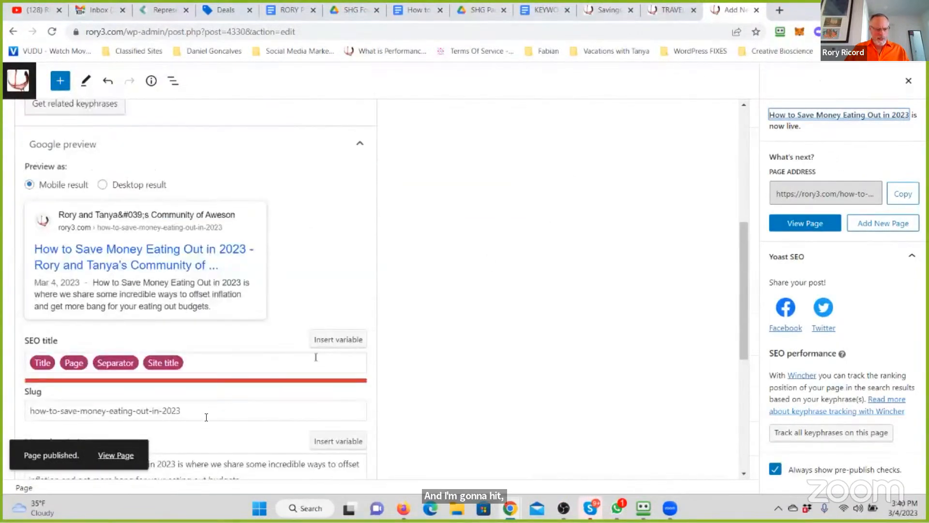
{"action": "left_click_drag", "start_coordinate": [201, 414], "coordinate": [16, 411]}
{"action": "key", "text": "ctrl+c"}
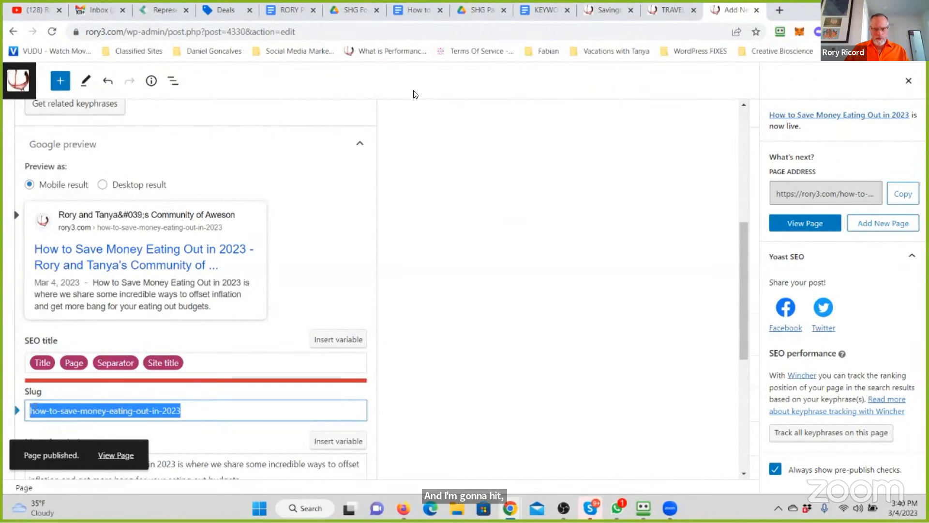
{"action": "left_click", "coordinate": [291, 249]}
{"action": "key", "text": "ctrl+v"}
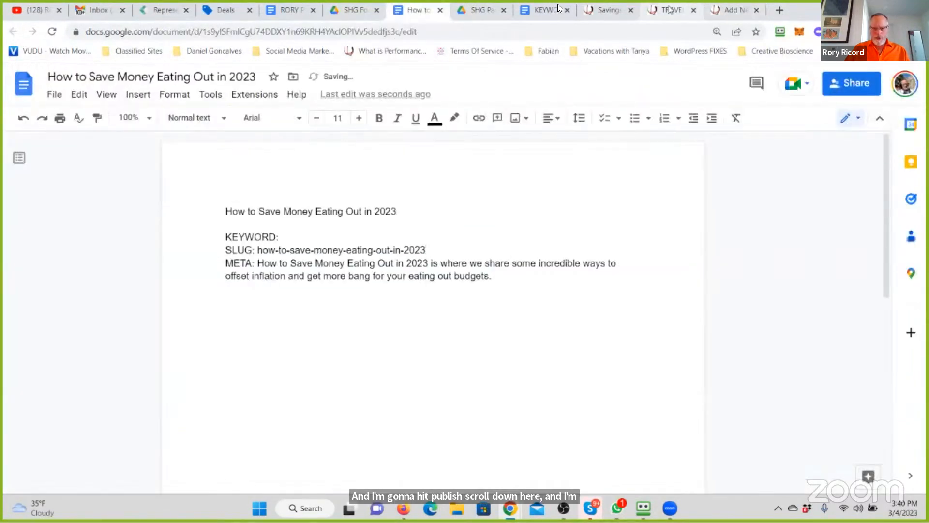
- Copy the focus keyphrase "How to Save Money Eating Out in 2023" onto the document's KEYWORD line and add two line breaks after the META text
{"action": "left_click", "coordinate": [544, 12]}
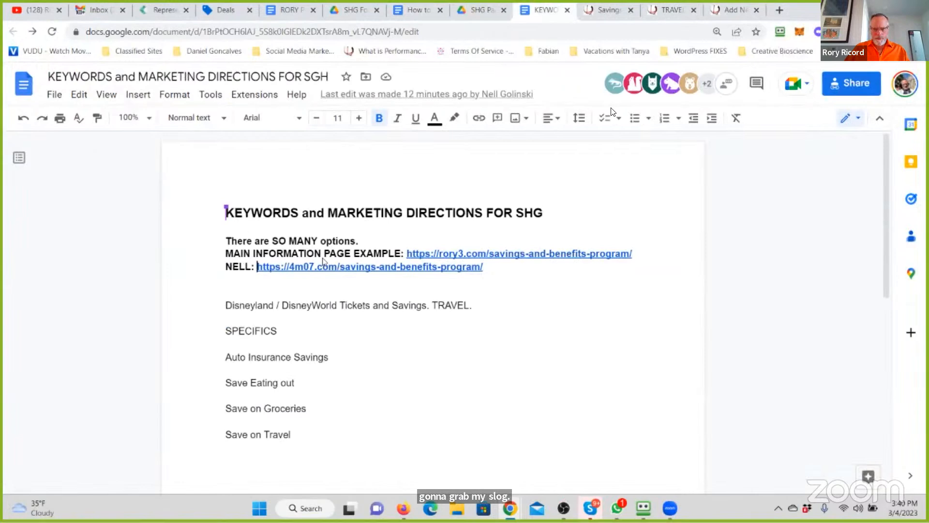
{"action": "left_click", "coordinate": [732, 10]}
{"action": "scroll", "coordinate": [406, 264], "scroll_direction": "up", "scroll_amount": 4}
{"action": "left_click_drag", "start_coordinate": [190, 286], "coordinate": [7, 282]}
{"action": "key", "text": "ctrl+c"}
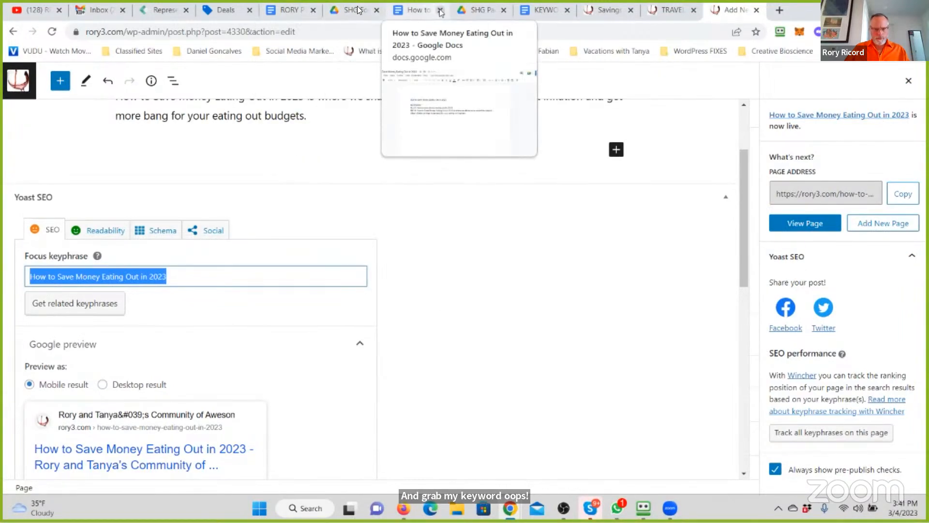
{"action": "left_click", "coordinate": [416, 11]}
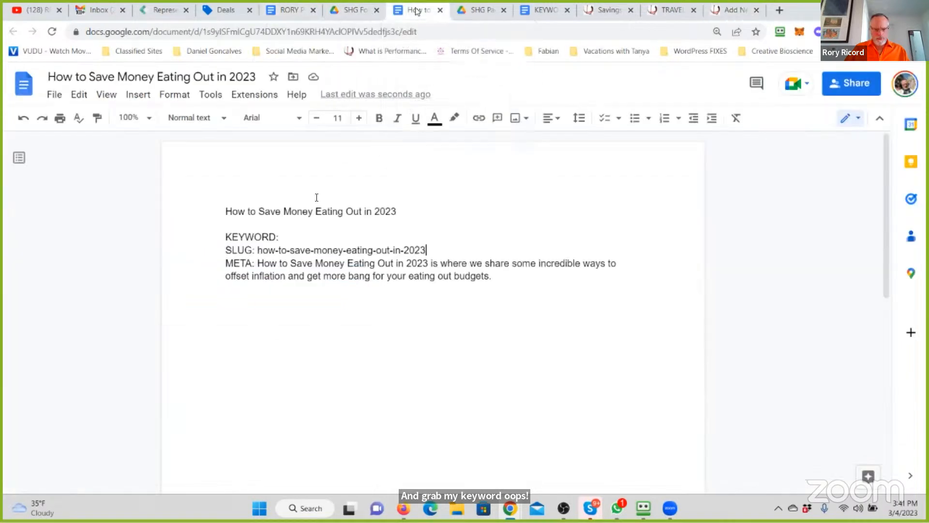
{"action": "left_click", "coordinate": [293, 237]}
{"action": "key", "text": "ctrl+v"}
{"action": "left_click", "coordinate": [506, 275]}
{"action": "key", "text": "Return"}
{"action": "key", "text": "Return"}
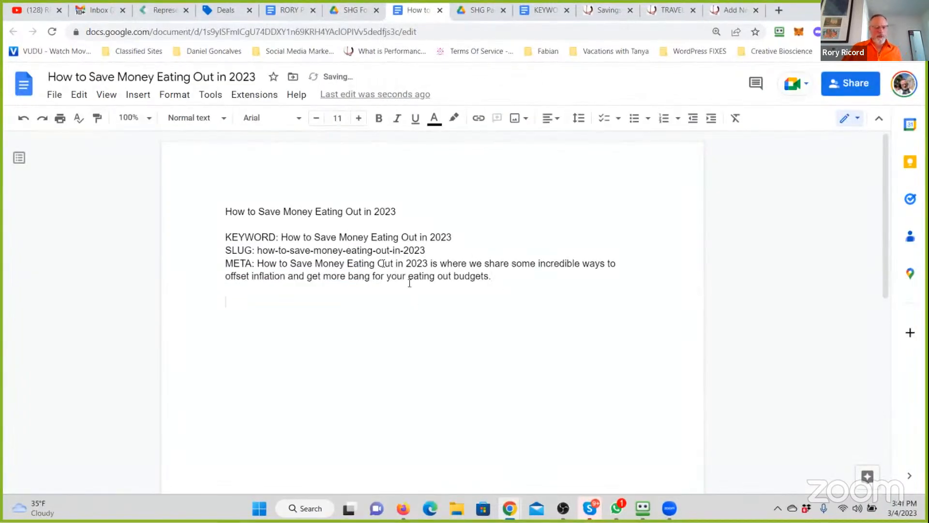
- Return to the WordPress editor, dismiss the post-publish details and bring the page's title and body text into view
{"action": "left_click", "coordinate": [713, 10]}
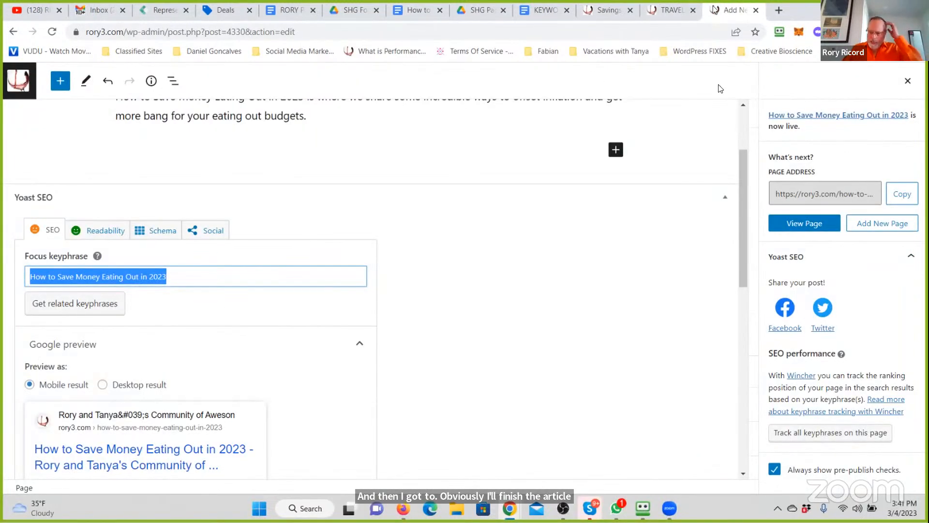
{"action": "left_click", "coordinate": [909, 80]}
{"action": "left_click_drag", "start_coordinate": [741, 191], "coordinate": [755, 134]}
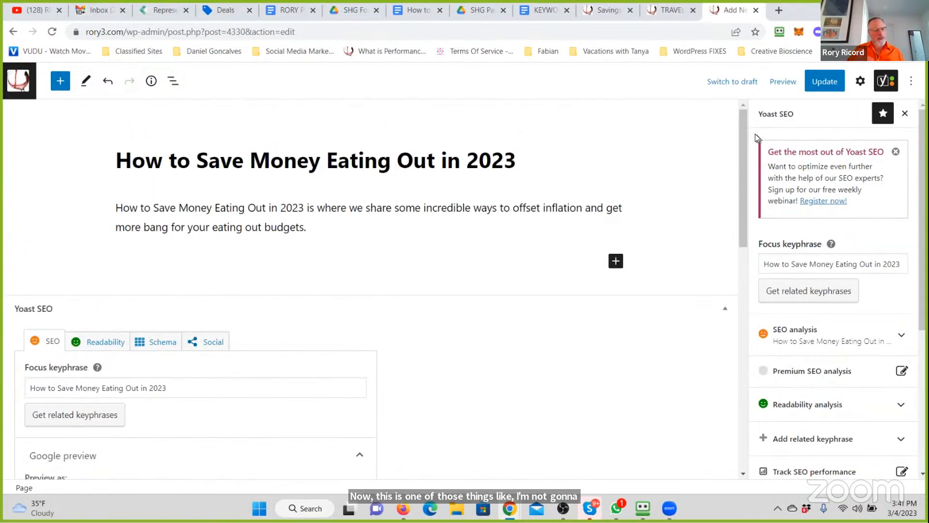
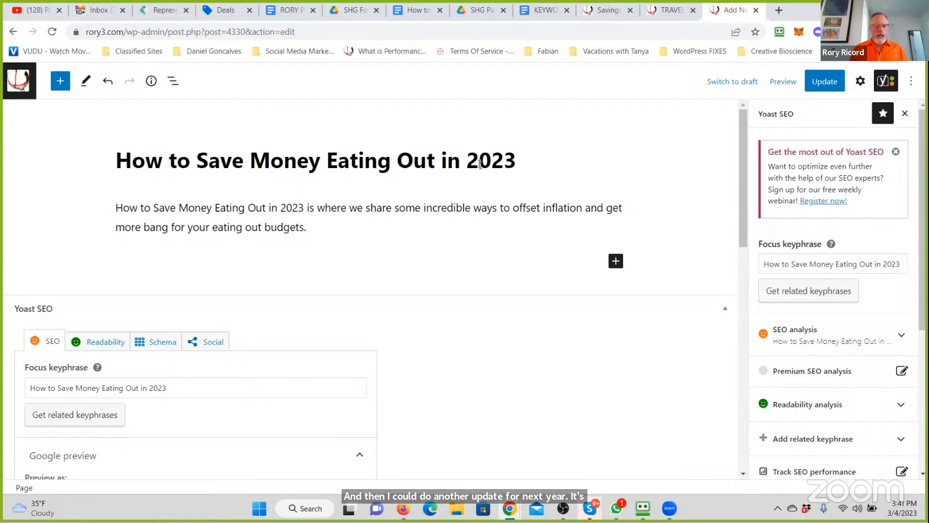
- Continue the page's opening paragraph with "We are in an incredible time. Inflation is at all time highs."
{"action": "left_click", "coordinate": [384, 225]}
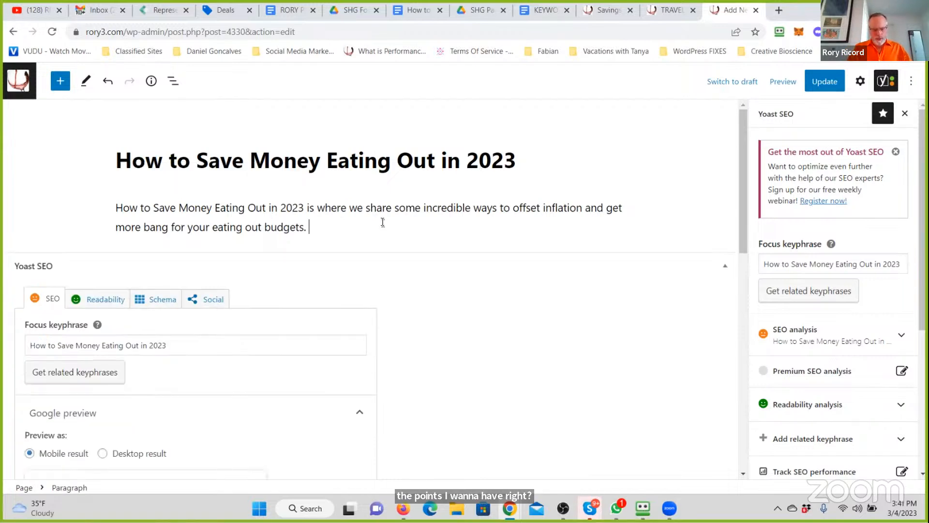
{"action": "type", "text": "We are in an in"}
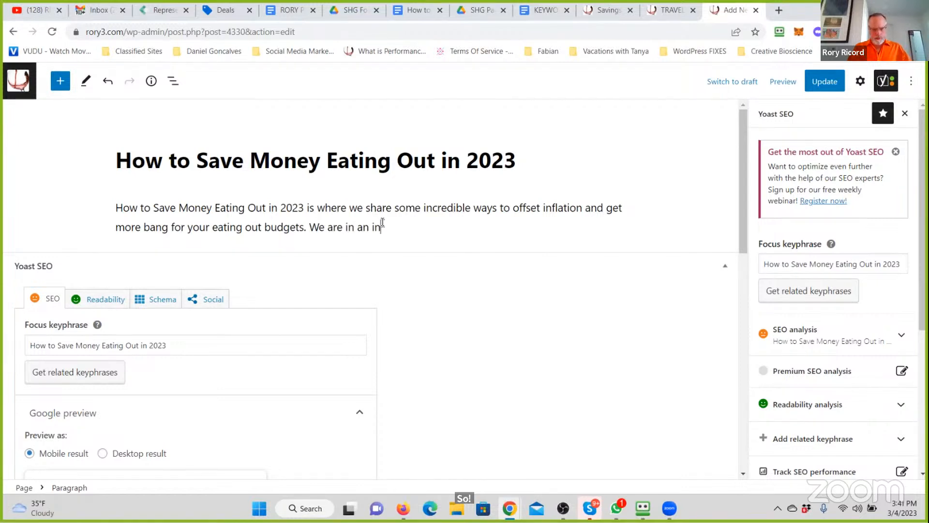
{"action": "type", "text": "credible time."}
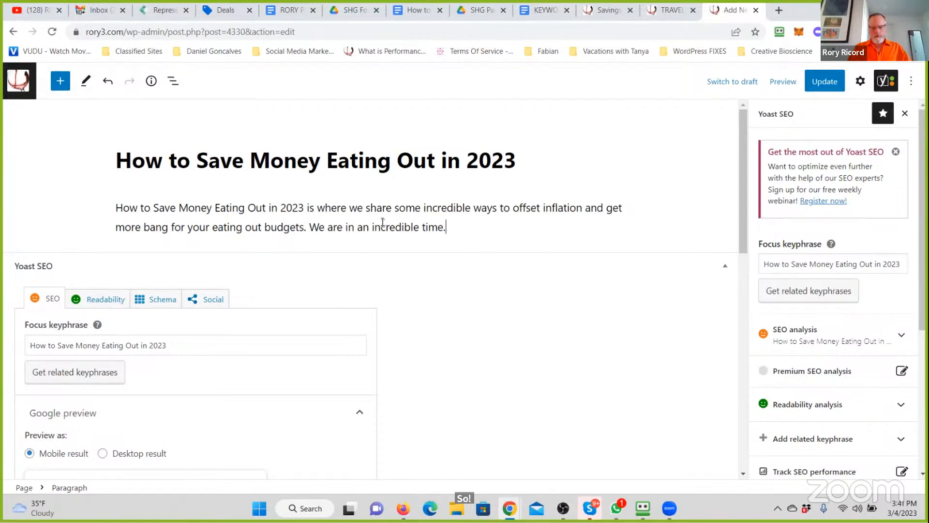
{"action": "type", "text": " Inflation is at "}
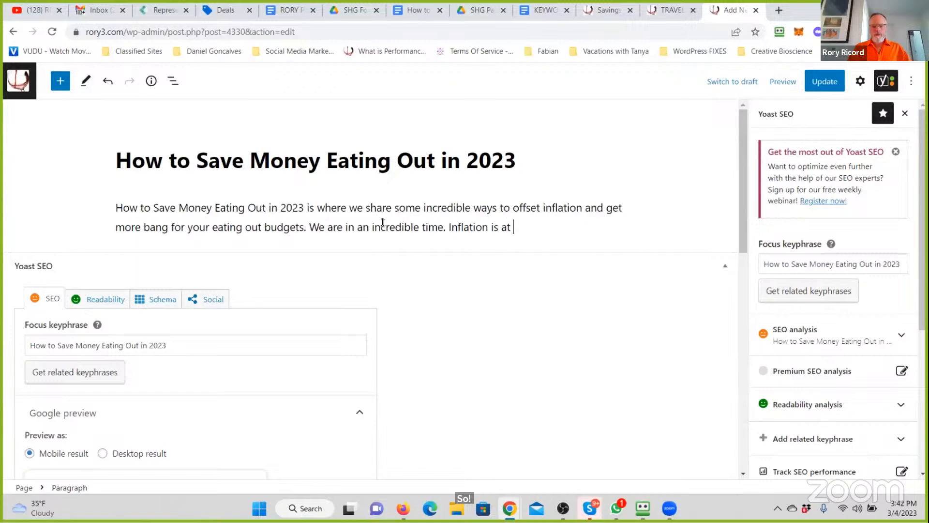
{"action": "type", "text": "all time highs."}
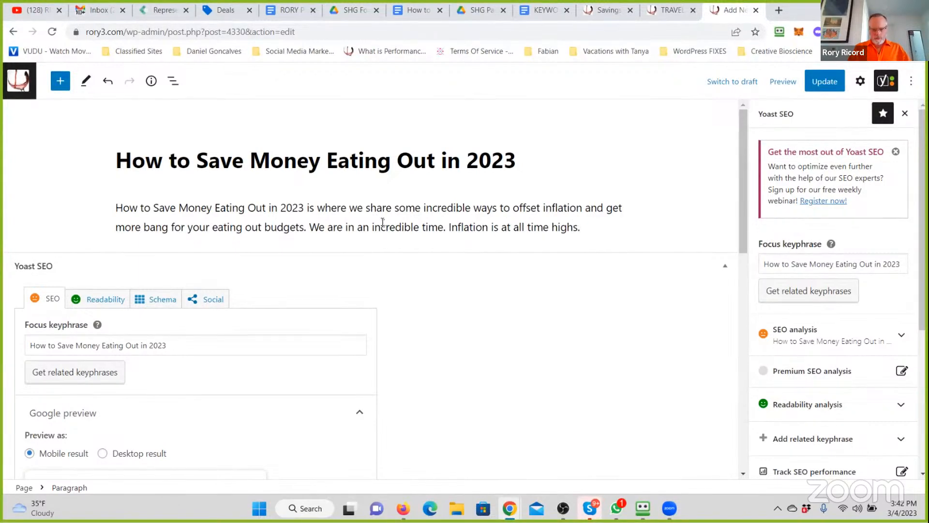
{"action": "type", "text": " FJB. And at the "}
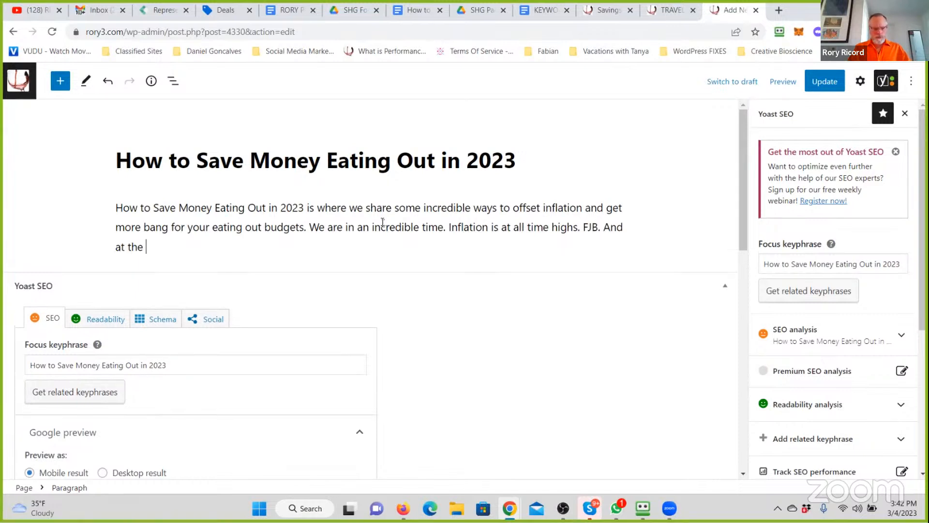
{"action": "type", "text": "same time we are en"}
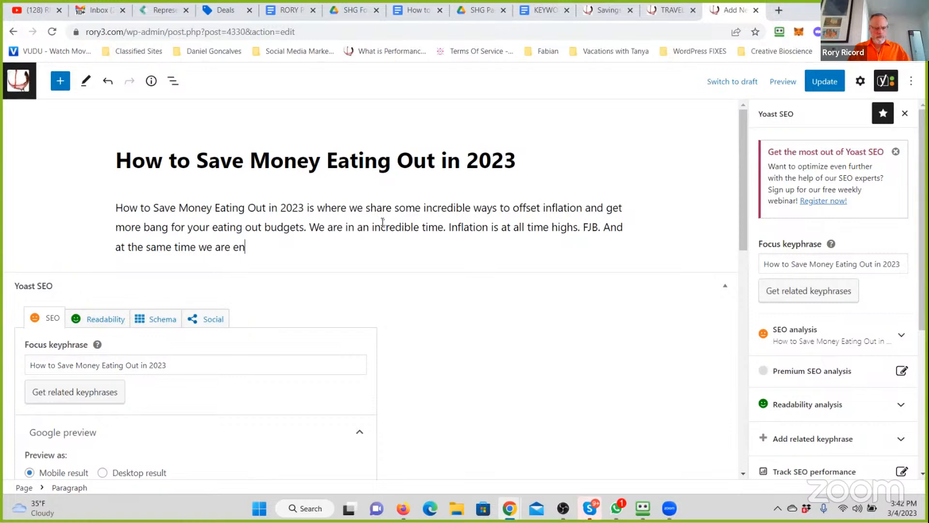
{"action": "type", "text": "tering (already "}
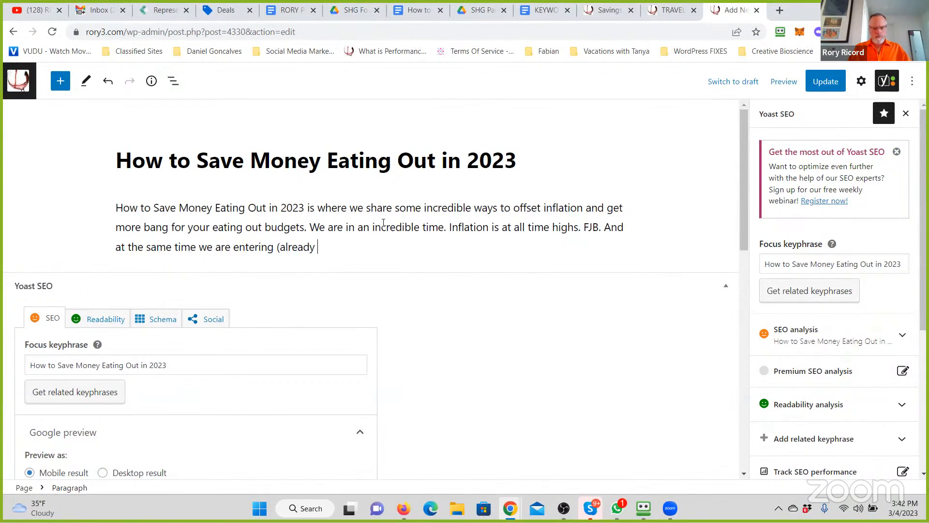
{"action": "type", "text": "in) a Recessio"}
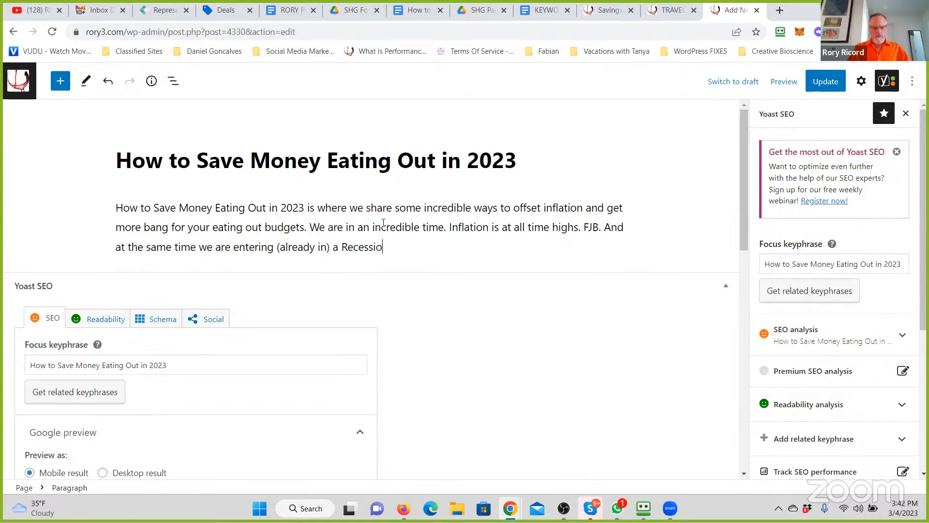
{"action": "type", "text": "n. Times are tough"}
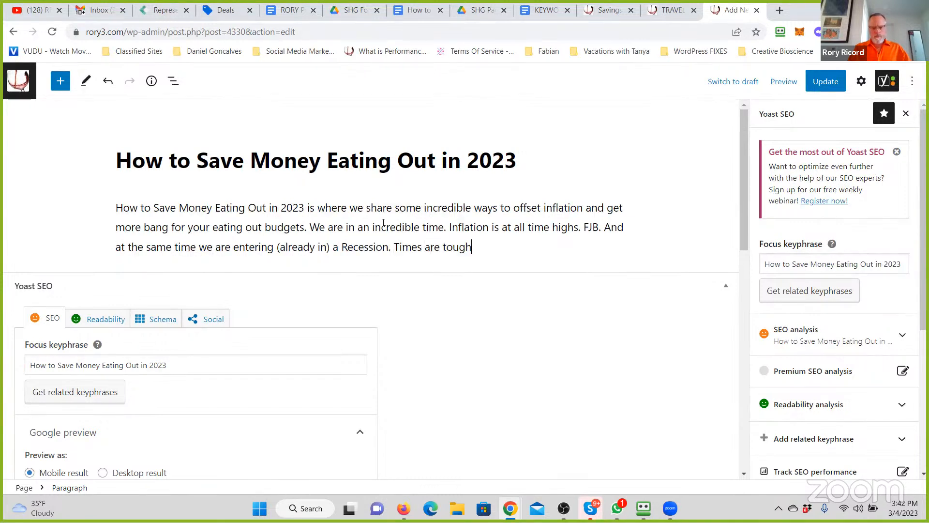
{"action": "type", "text": " and we need to eat"}
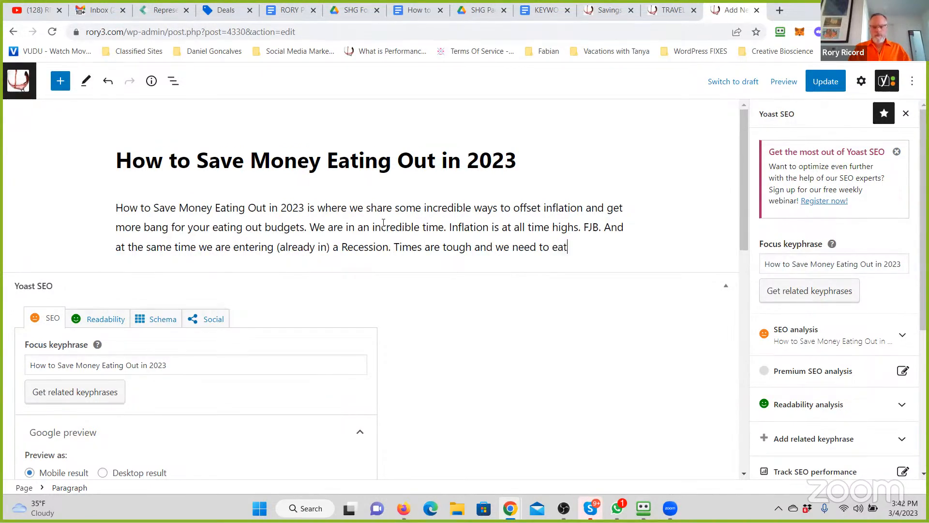
{"action": "type", "text": ". This is the time when"}
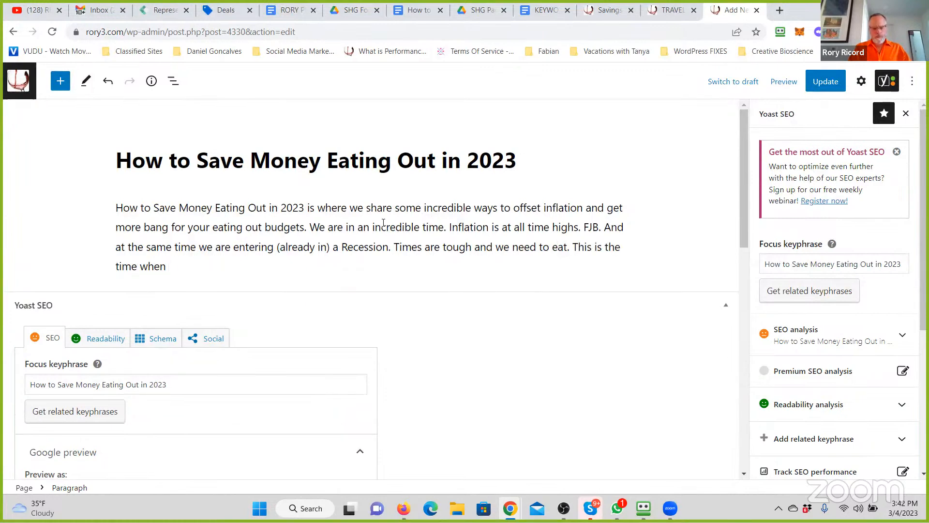
{"action": "type", "text": " being gru"}
{"action": "type", "text": "ugal is"}
{"action": "type", "text": " at a"}
{"action": "type", "text": " high time of need."}
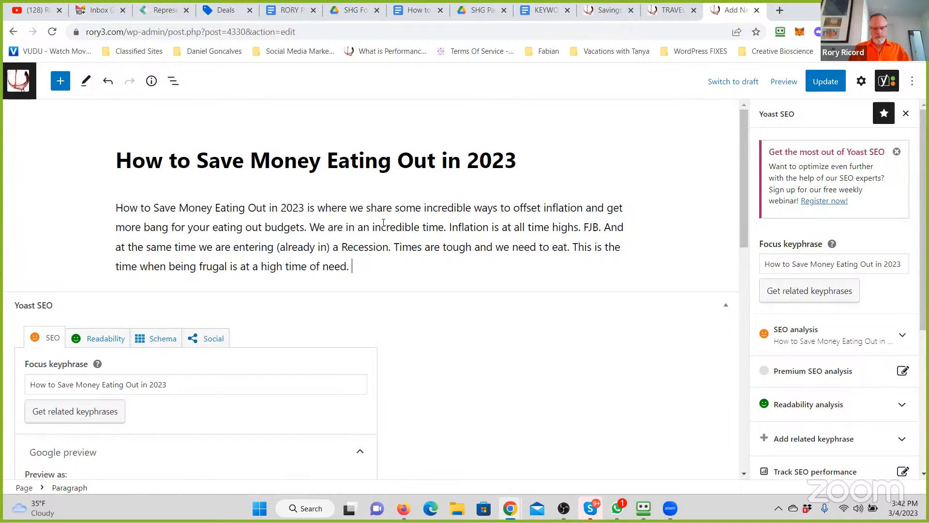
{"action": "type", "text": " A Penny Saved is a Penny Earned After all."}
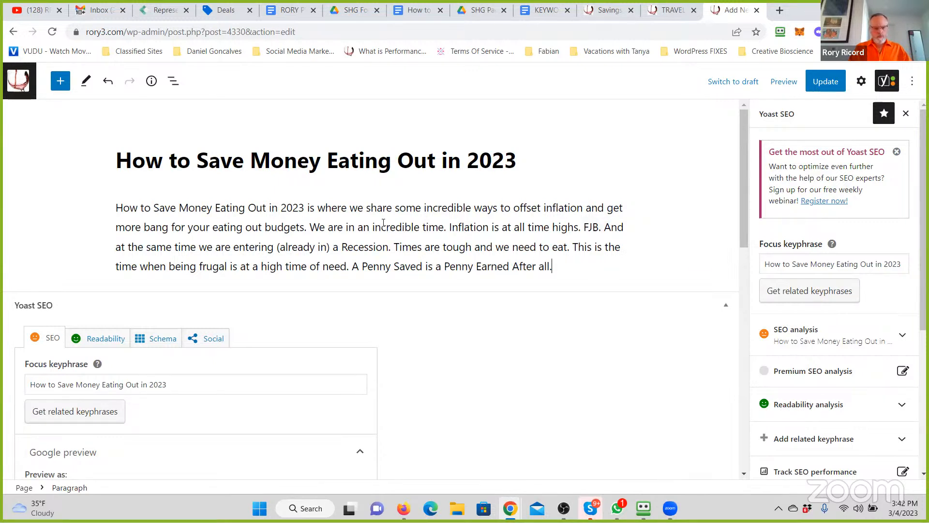
- Start a second paragraph: "So here is an incredible Step by Step way to allow yourself to eat out, and to do it with more financial responsibility."
{"action": "key", "text": "Return"}
{"action": "type", "text": "So here is an incredibl"}
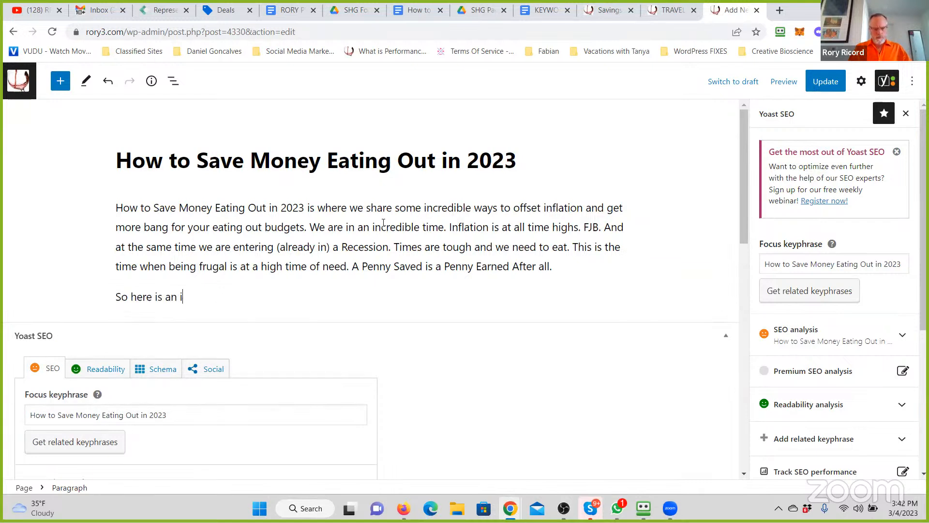
{"action": "key", "text": "BackSpace"}
{"action": "type", "text": "le Step by Step way to"}
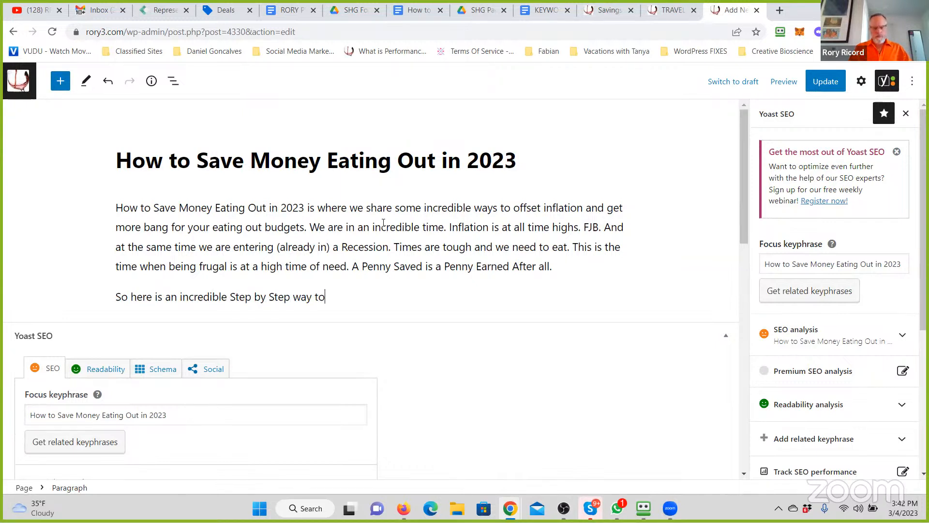
{"action": "type", "text": " allow yoursel"}
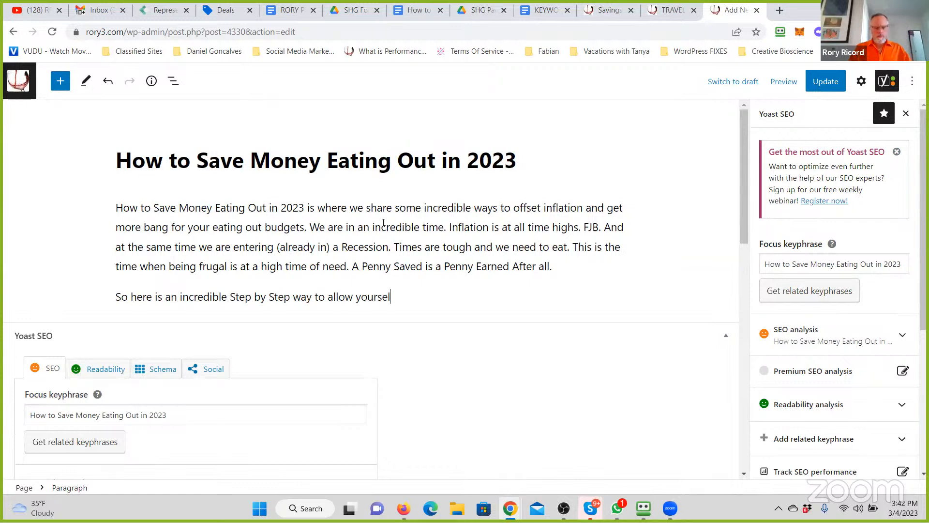
{"action": "type", "text": "f to eat out, and to do it with more financial"}
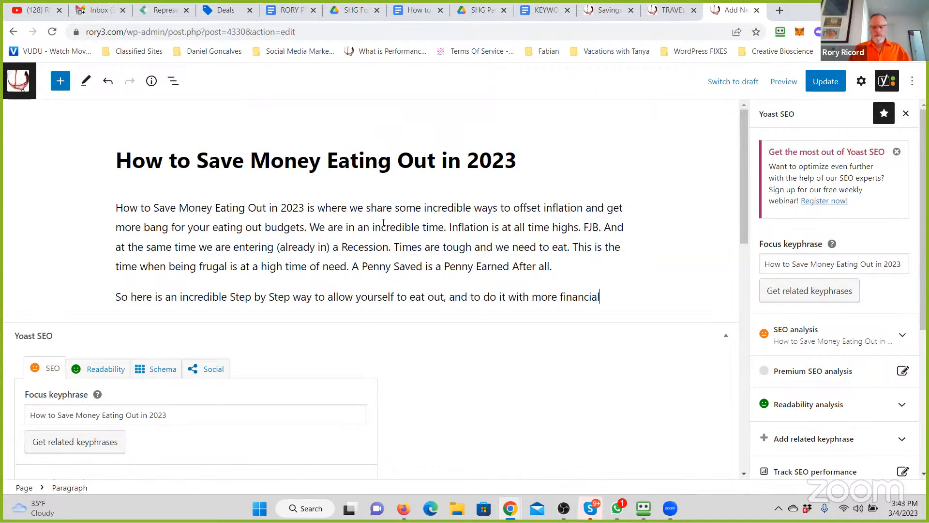
{"action": "type", "text": " responsibl"}
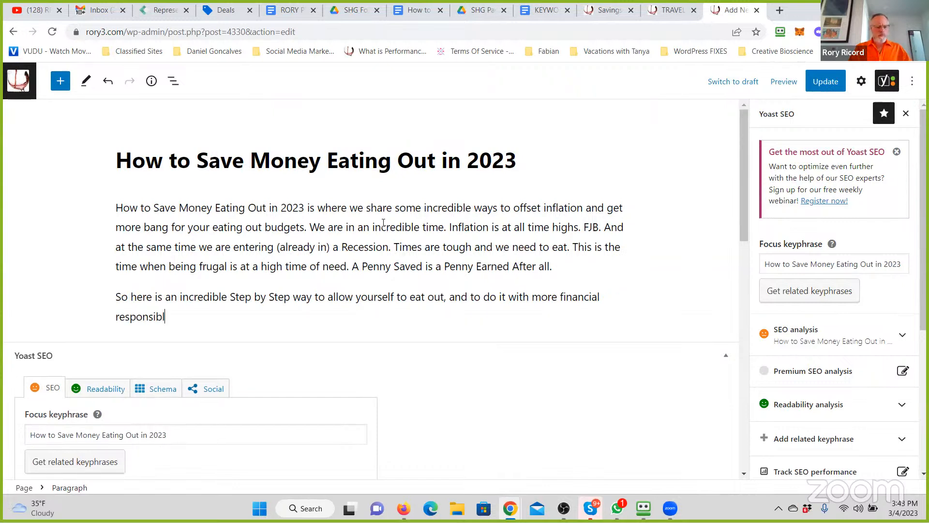
{"action": "type", "text": "it"}
{"action": "type", "text": "ility."}
- Add "And make sure to keep the Karma Gods in line." to the second paragraph
{"action": "type", "text": "And"}
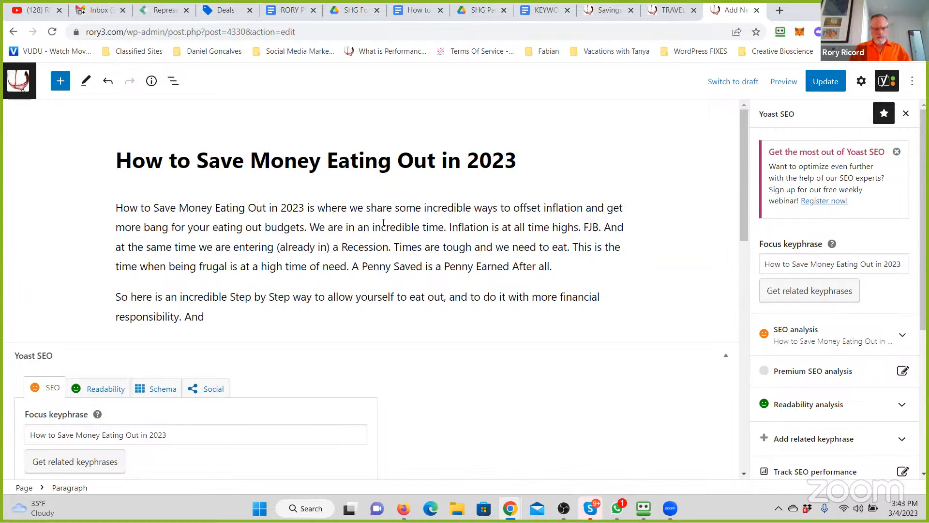
{"action": "type", "text": " make sure to keep "}
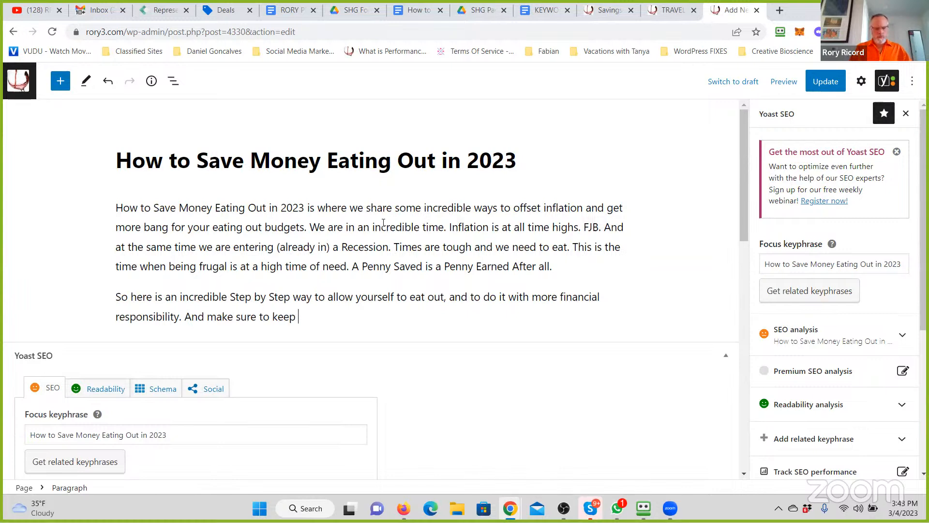
{"action": "type", "text": "the Karma Gods i"}
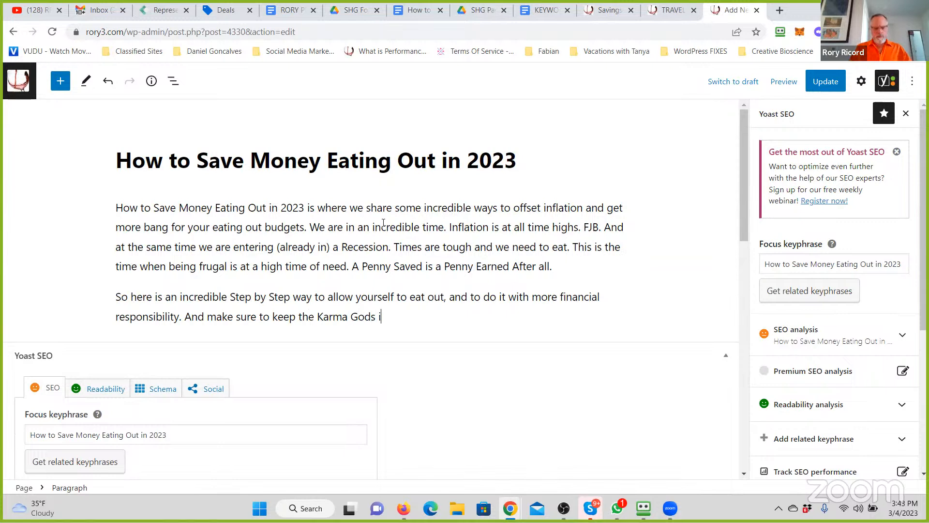
{"action": "type", "text": "n line. Be sure to realize taht"}
- Add the sentence "Be sure to realize that when eating out, tipping is never to be compromised." to the second paragraph
{"action": "key", "text": "BackSpace"}
{"action": "key", "text": "BackSpace"}
{"action": "key", "text": "BackSpace"}
{"action": "key", "text": "BackSpace"}
{"action": "type", "text": "hat when eating"}
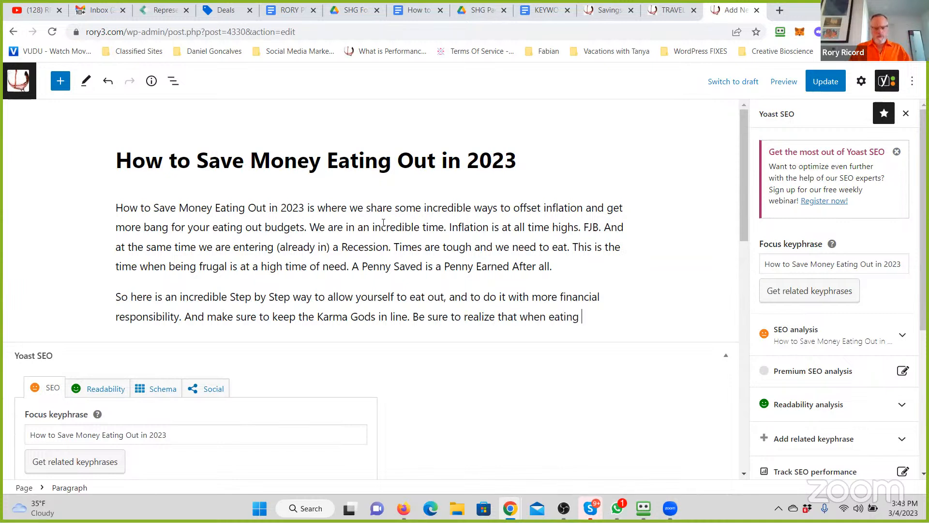
{"action": "type", "text": " out, tipping is"}
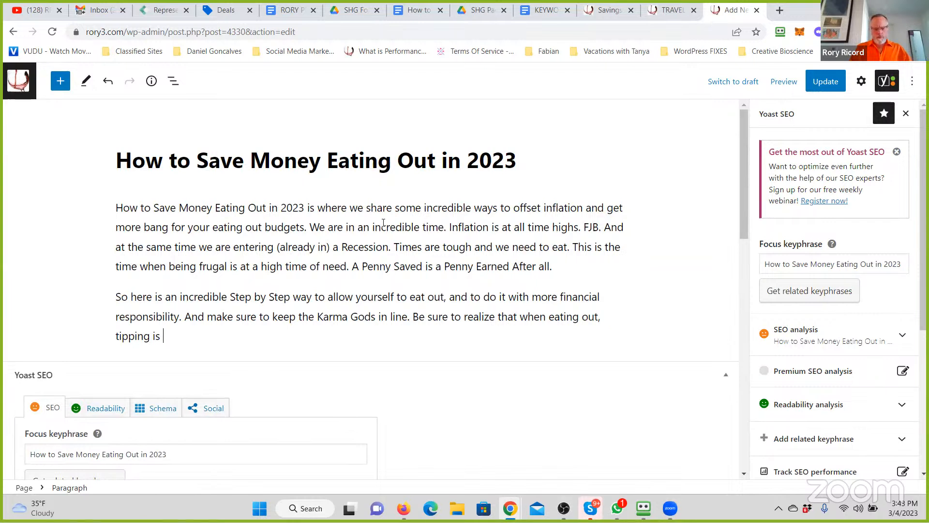
{"action": "type", "text": " never to be compromised. "}
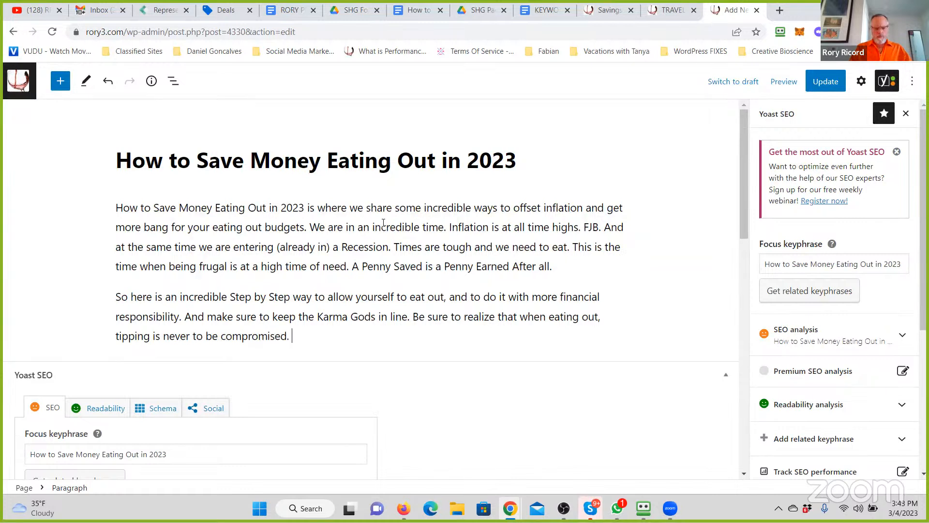
{"action": "type", "text": "These serversa"}
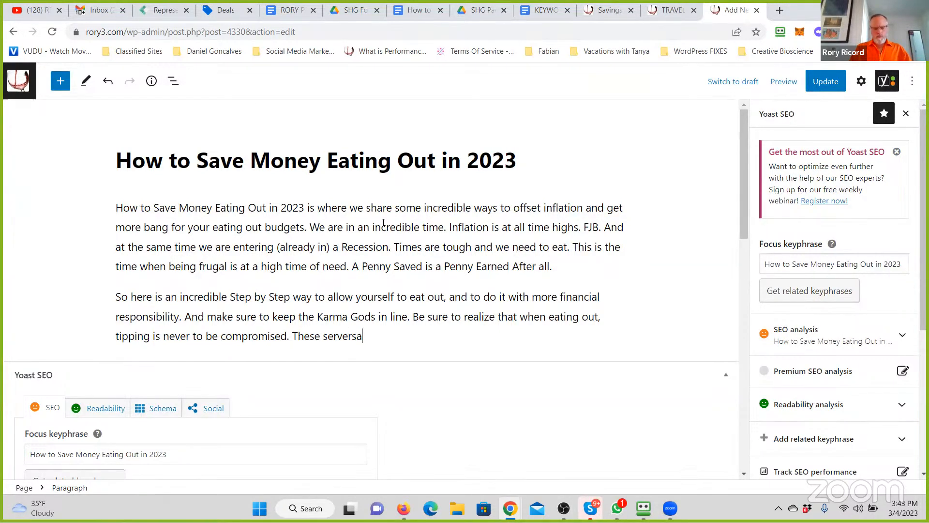
- Add "These servers and waiters are doing a lot and in many cases they are not being treated right. Tip in Cash when you can."
{"action": "key", "text": "BackSpace"}
{"action": "type", "text": "and waiters are doing a lot and in many cases they are"}
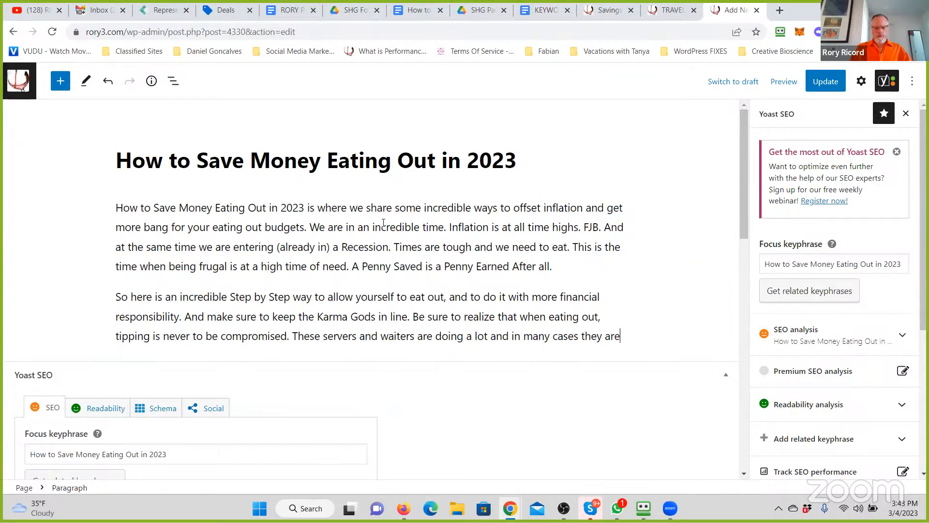
{"action": "type", "text": " not being treated right."}
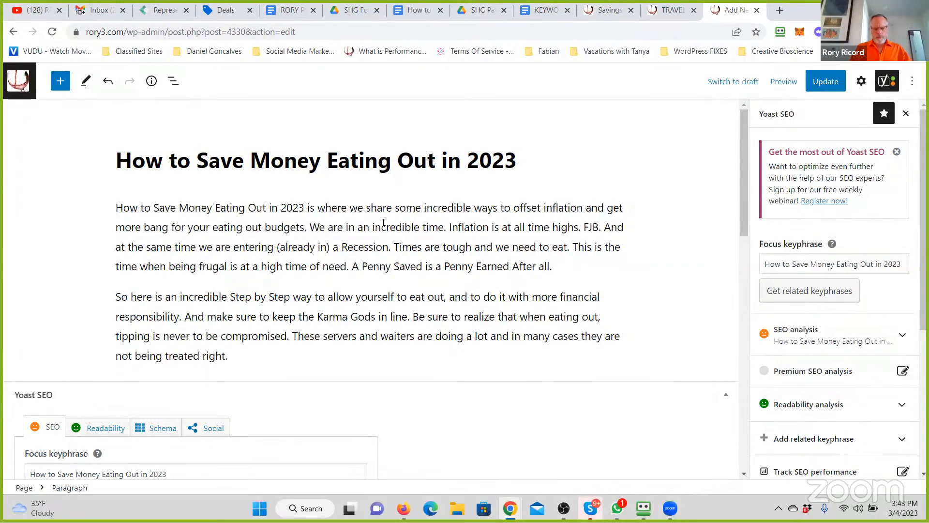
{"action": "type", "text": " Tip in Cash"}
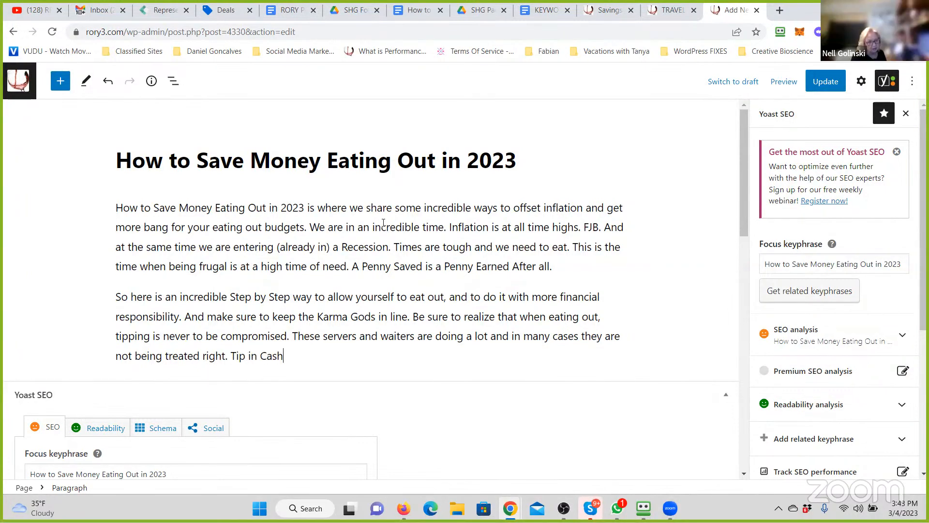
{"action": "type", "text": " when you can."}
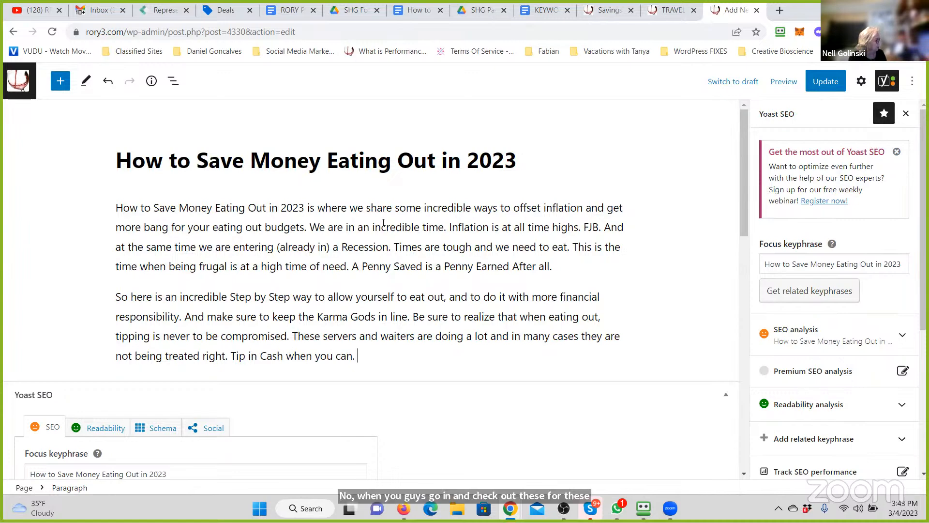
- Add a new paragraph below the tipping advice reading "Here is where to get Started:"
{"action": "key", "text": "Return"}
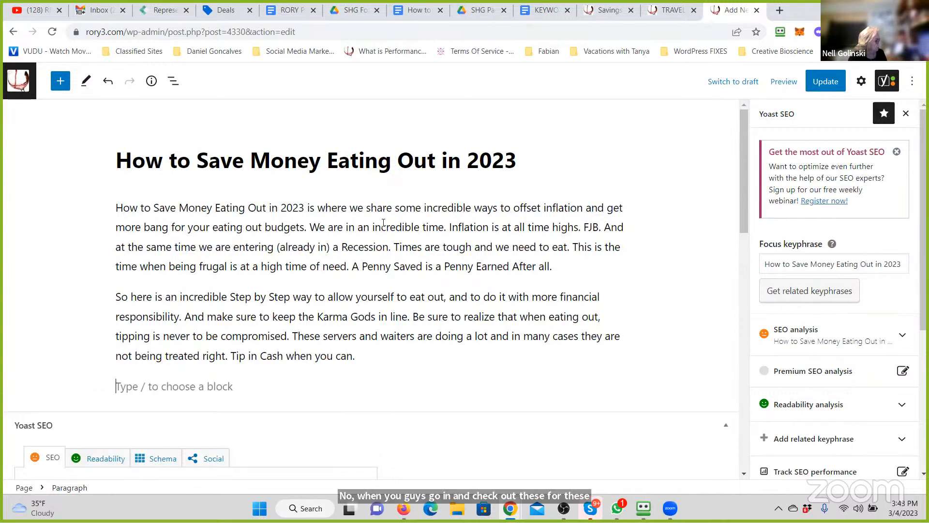
{"action": "type", "text": "H"}
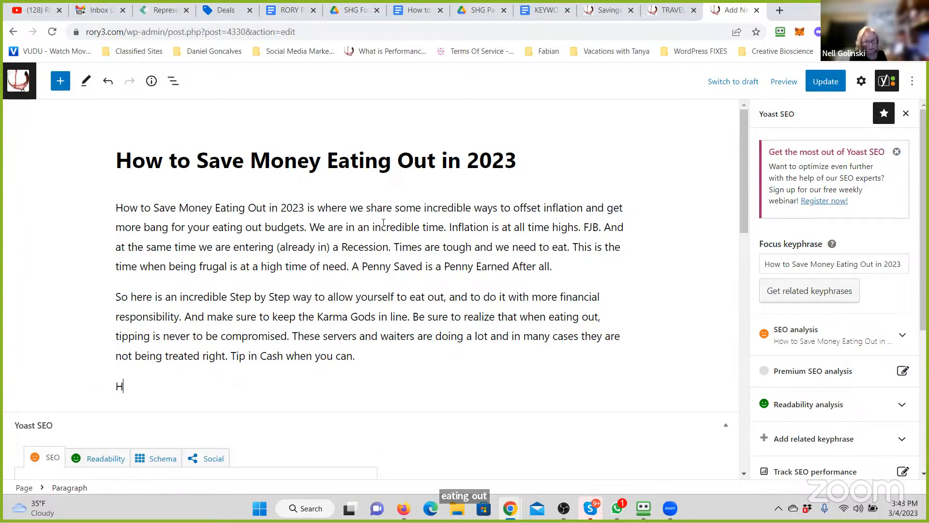
{"action": "type", "text": "ere is where to get S"}
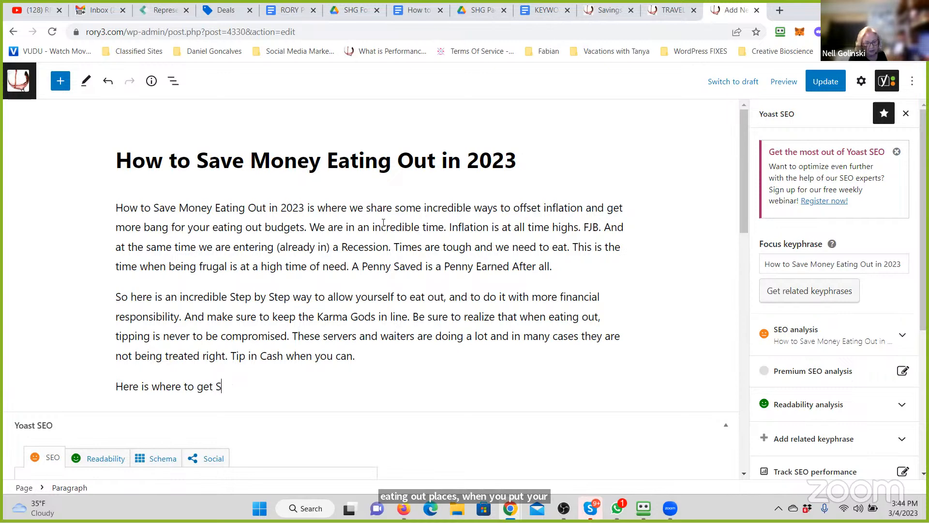
{"action": "type", "text": "tarted:"}
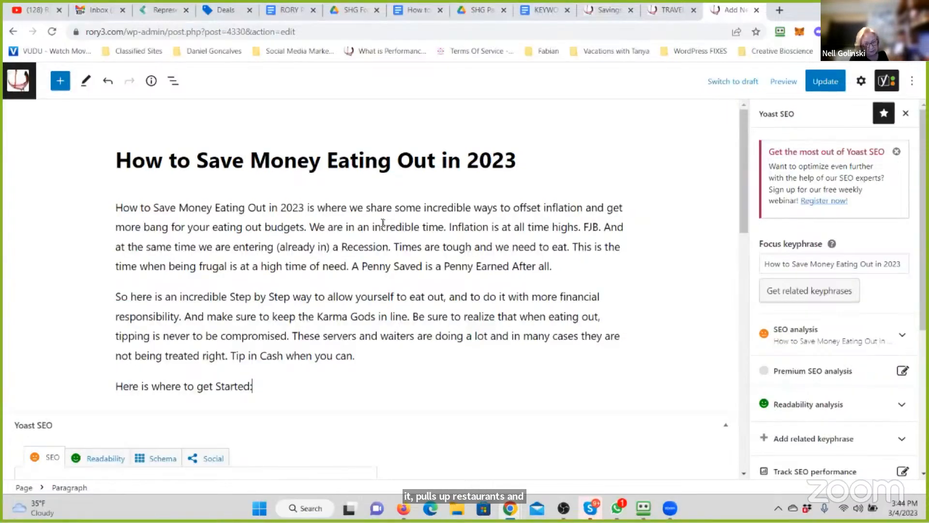
- Start a new paragraph below "Here is where to get Started:" with "Firstly; You need to get access to this Incredible"
{"action": "key", "text": "Return"}
{"action": "type", "text": "F"}
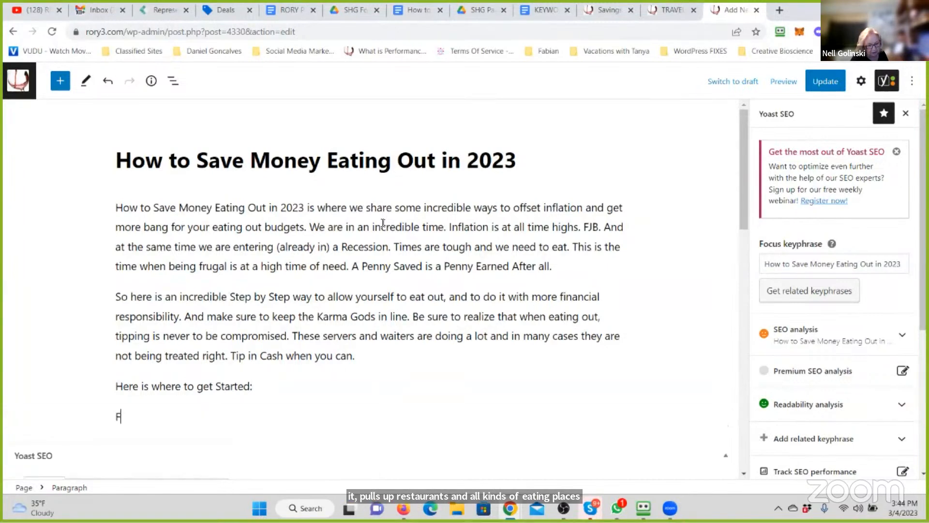
{"action": "type", "text": "irstly; YOU"}
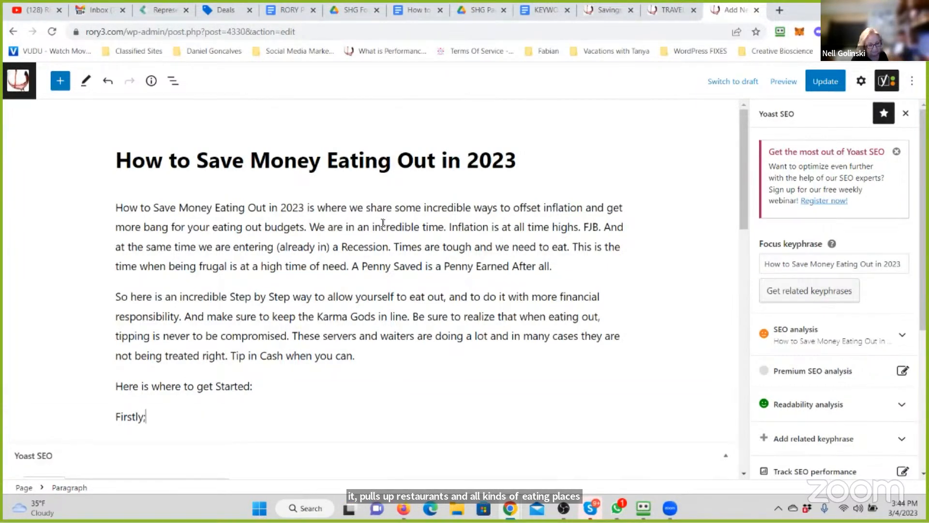
{"action": "key", "text": "BackSpace"}
{"action": "type", "text": "ou need to get access to"}
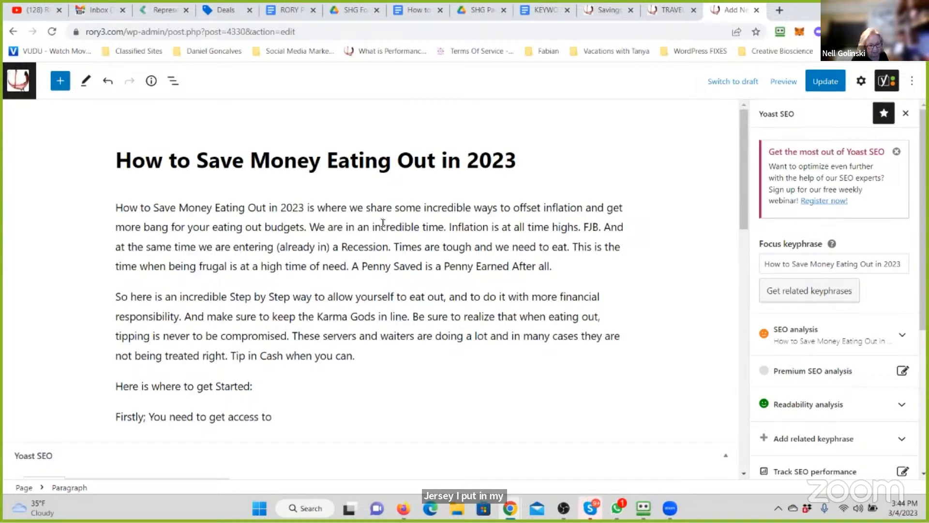
{"action": "type", "text": "this Incredible"}
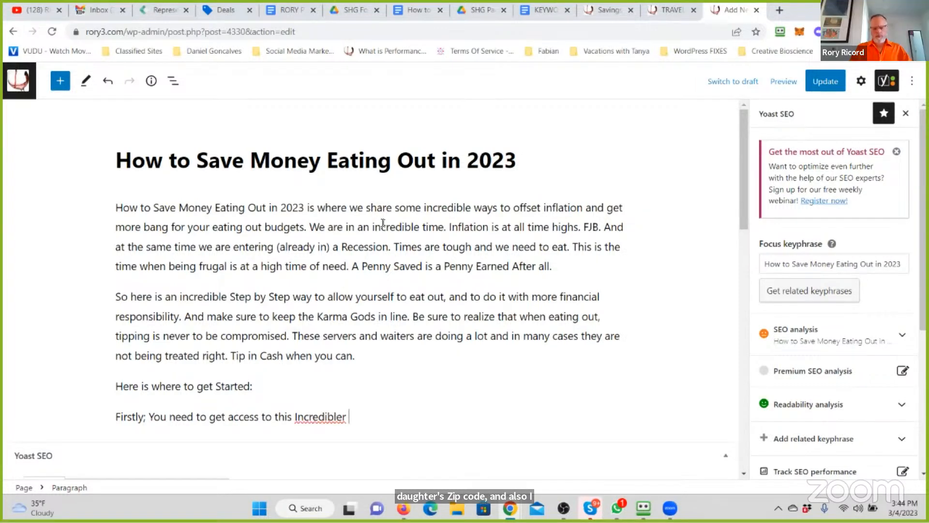
{"action": "type", "text": " A"}
- Finish the opening sentence of the "Firstly" paragraph with "Membership App." and follow it with "GO HERE."
{"action": "key", "text": "BackSpace"}
{"action": "type", "text": "Membership A"}
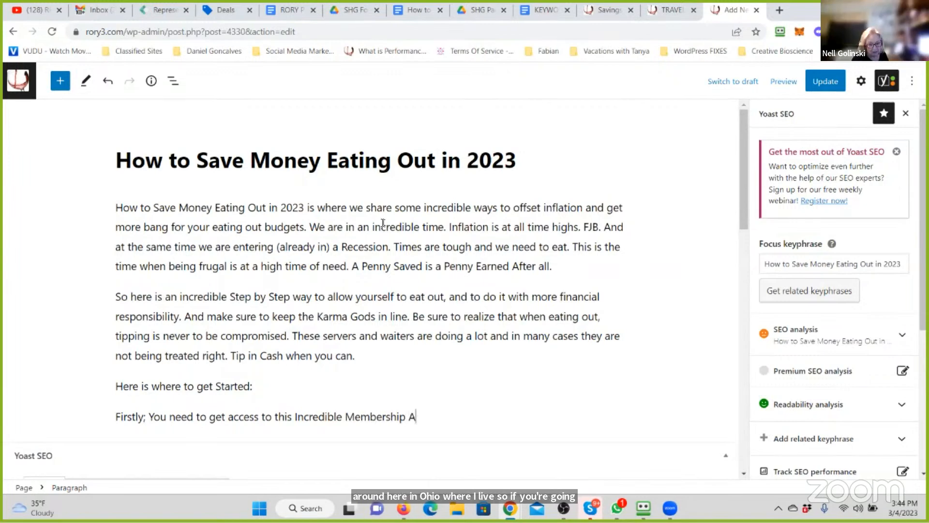
{"action": "type", "text": "pp and"}
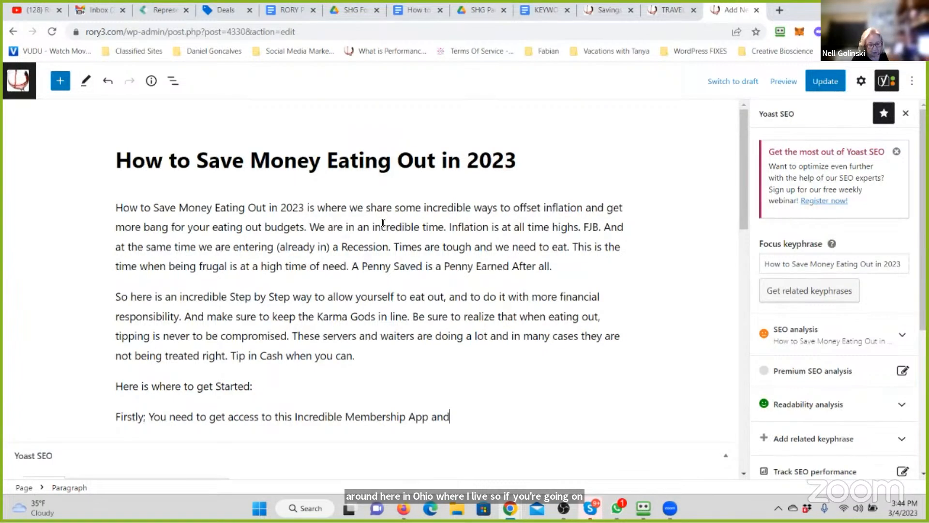
{"action": "type", "text": " De"}
{"action": "key", "text": "BackSpace"}
{"action": "key", "text": "BackSpace"}
{"action": "key", "text": "BackSpace"}
{"action": "key", "text": "BackSpace"}
{"action": "key", "text": "BackSpace"}
{"action": "key", "text": "BackSpace"}
{"action": "key", "text": "BackSpace"}
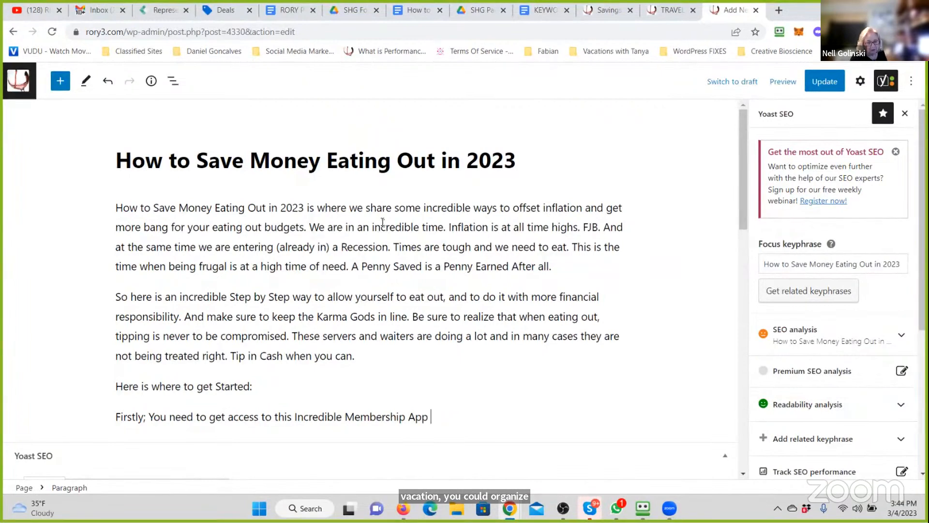
{"action": "type", "text": ". GO HERE. There"}
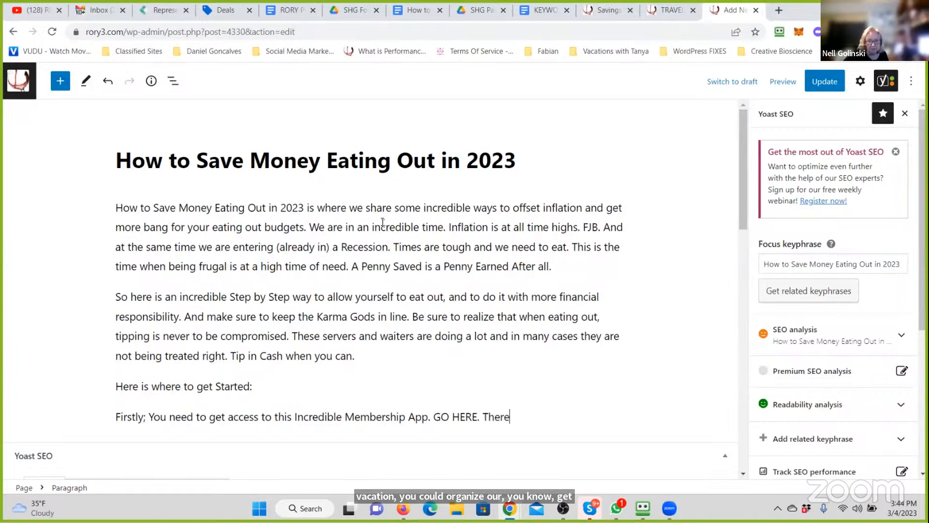
{"action": "type", "text": " are incre"}
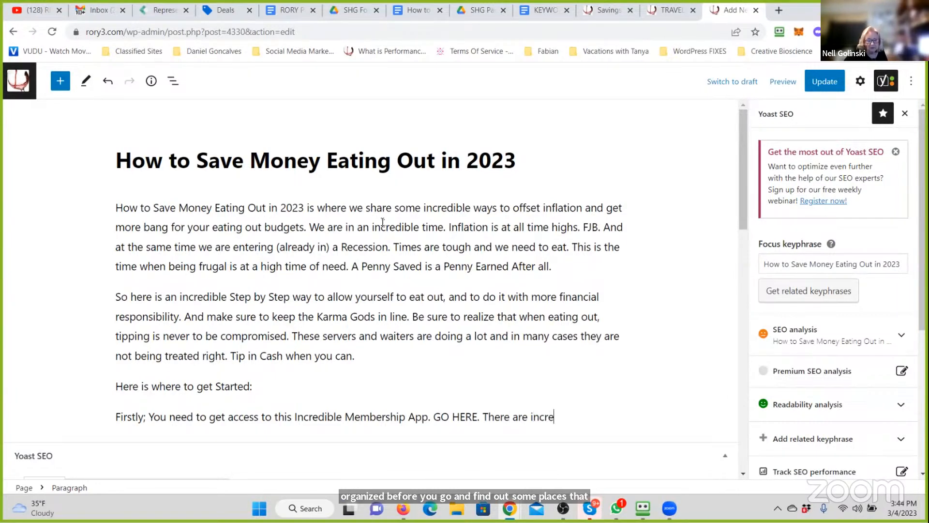
{"action": "type", "text": "dible "}
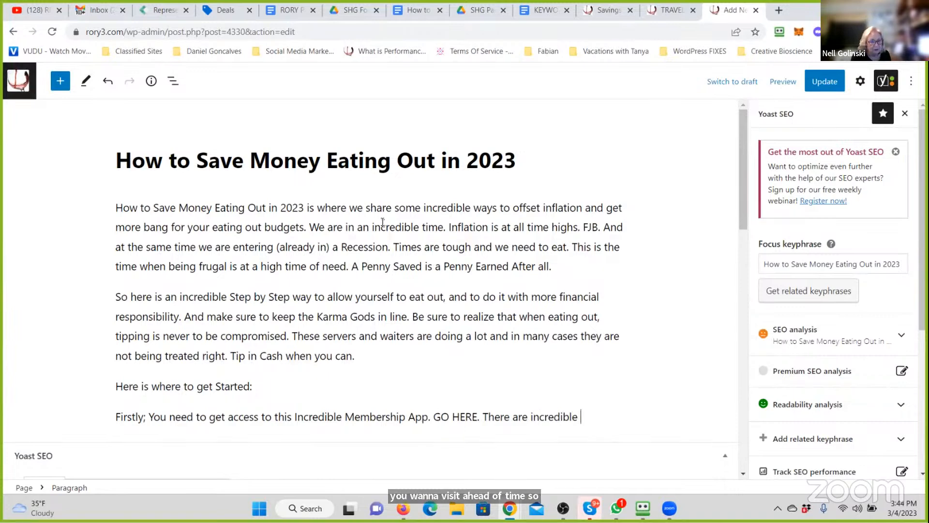
{"action": "type", "text": "savings "}
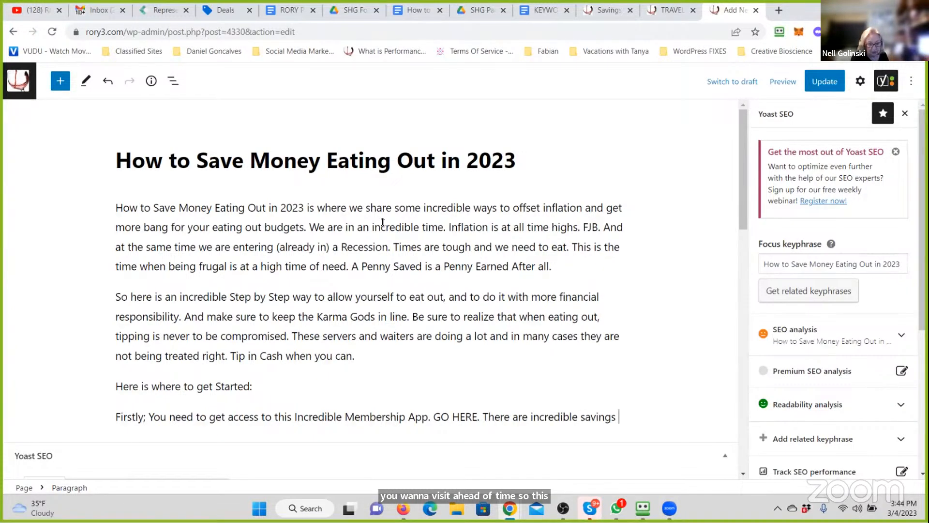
{"action": "type", "text": "created wiht"}
- Add the sentence "There are incredible savings created with this Membership." to the "Firstly" paragraph
{"action": "key", "text": "BackSpace"}
{"action": "key", "text": "BackSpace"}
{"action": "key", "text": "BackSpace"}
{"action": "type", "text": "th this Membership. Y"}
- Continue the "Firstly" paragraph with "You can get the full details here"
{"action": "key", "text": "BackSpace"}
{"action": "type", "text": "You can e"}
{"action": "key", "text": "BackSpace"}
{"action": "type", "text": "g"}
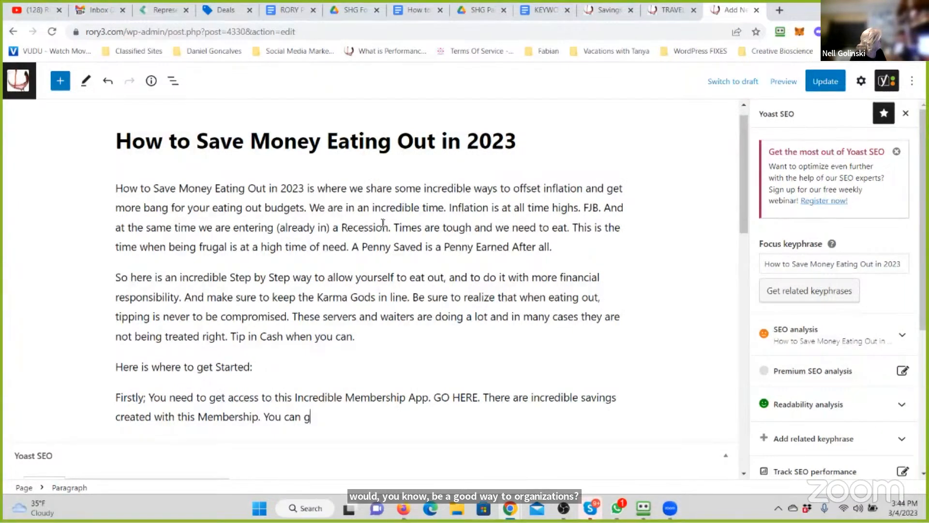
{"action": "type", "text": "et the full detai"}
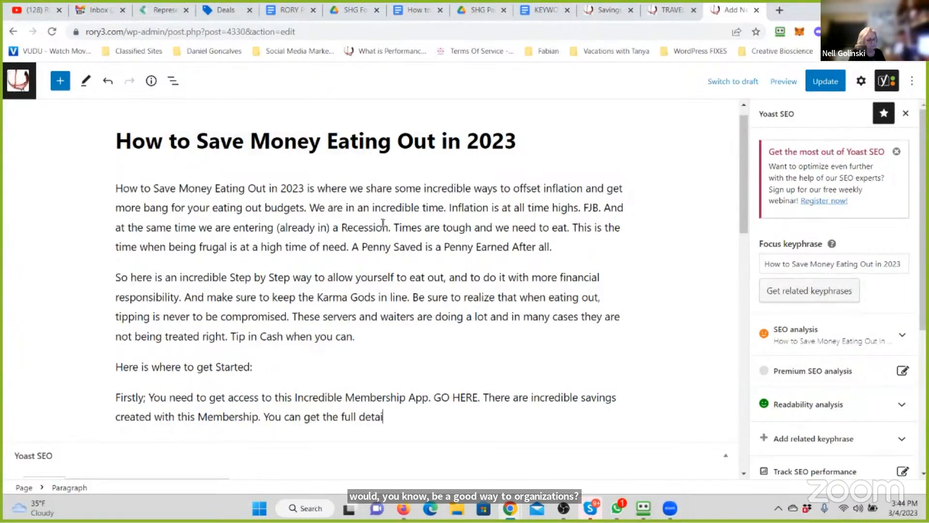
{"action": "type", "text": "ls here"}
{"action": "key", "text": "BackSpace"}
{"action": "key", "text": "BackSpace"}
{"action": "key", "text": "BackSpace"}
{"action": "key", "text": "BackSpace"}
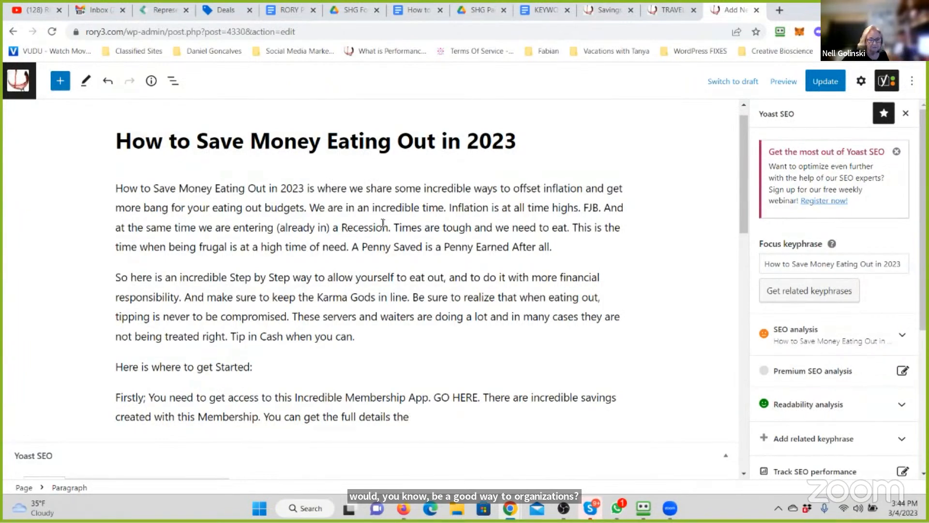
- Complete the full-details sentence with ", however at least get the GOLD MEMBERSHIP where the Eating Savings are Available."
{"action": "type", "text": "here, "}
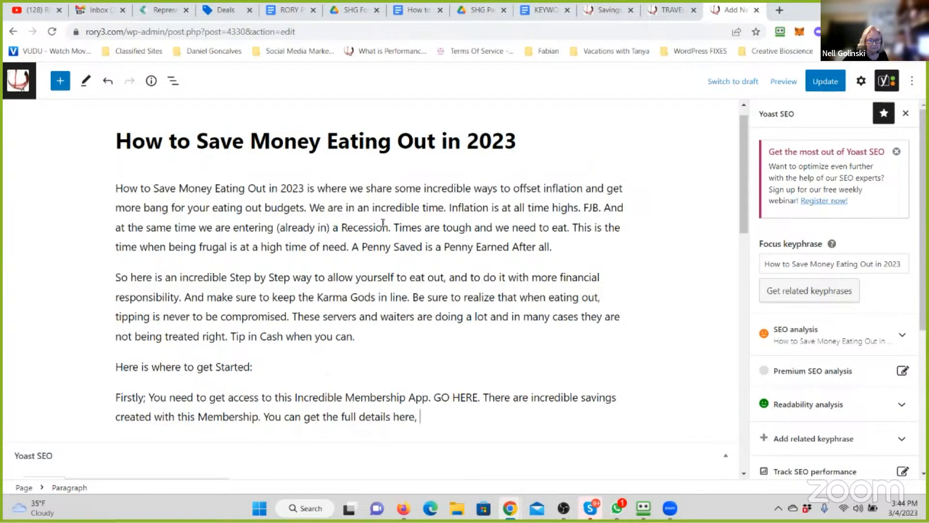
{"action": "type", "text": "however at least get in"}
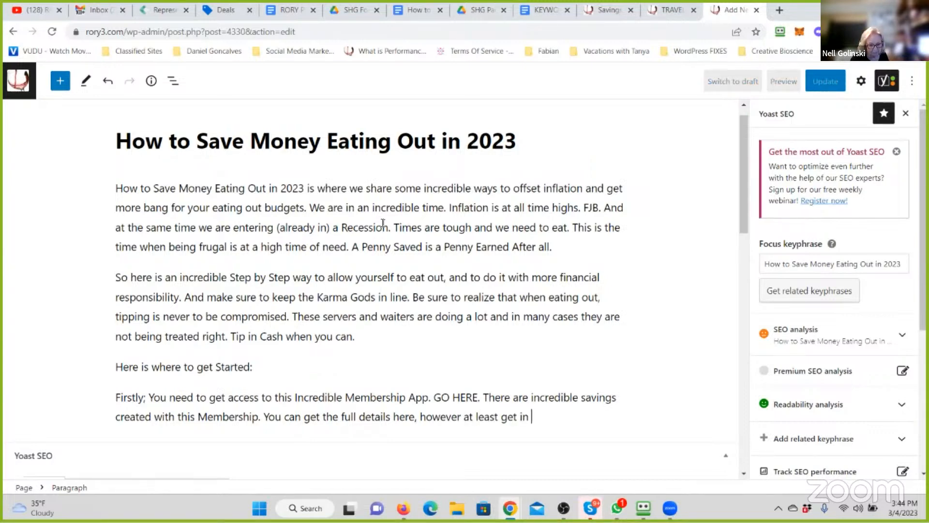
{"action": "key", "text": "BackSpace"}
{"action": "key", "text": "BackSpace"}
{"action": "key", "text": "BackSpace"}
{"action": "type", "text": "the GOL"}
{"action": "type", "text": "D "}
{"action": "type", "text": "MEM"}
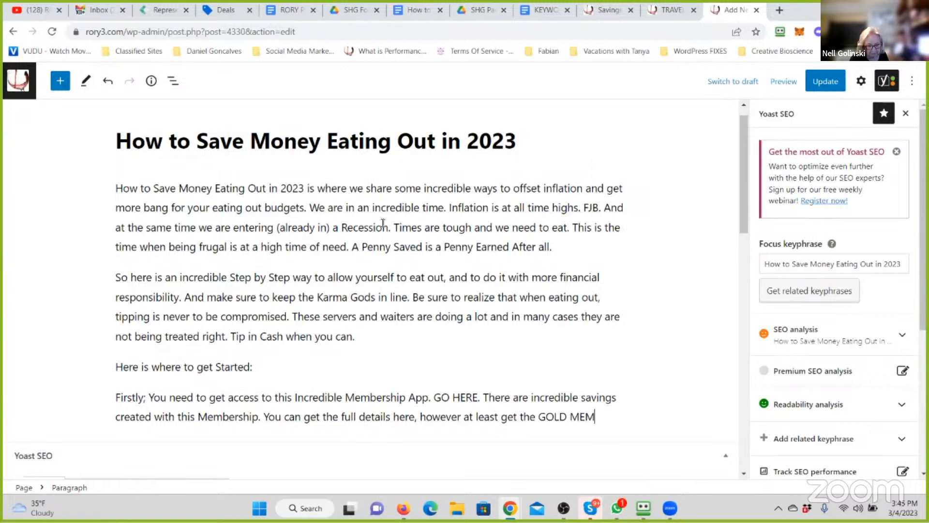
{"action": "type", "text": "BERSHIP where "}
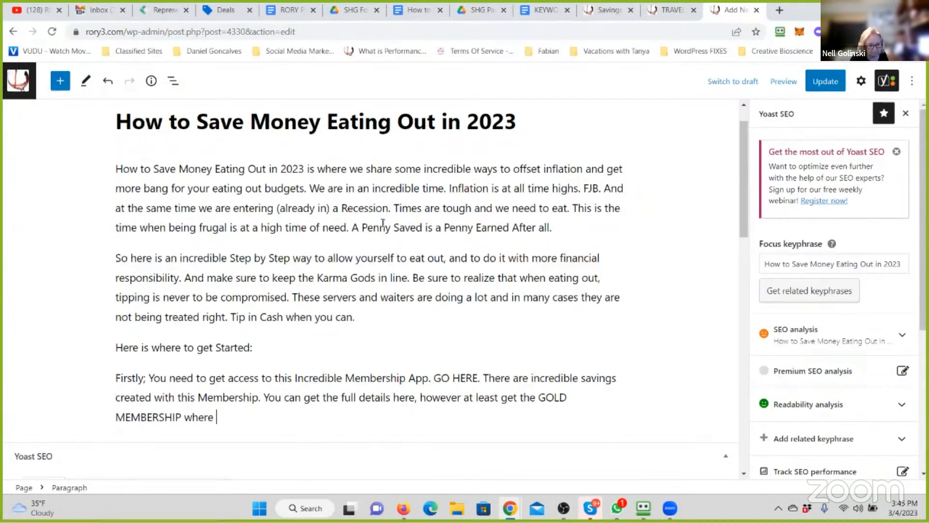
{"action": "type", "text": "the Eating S"}
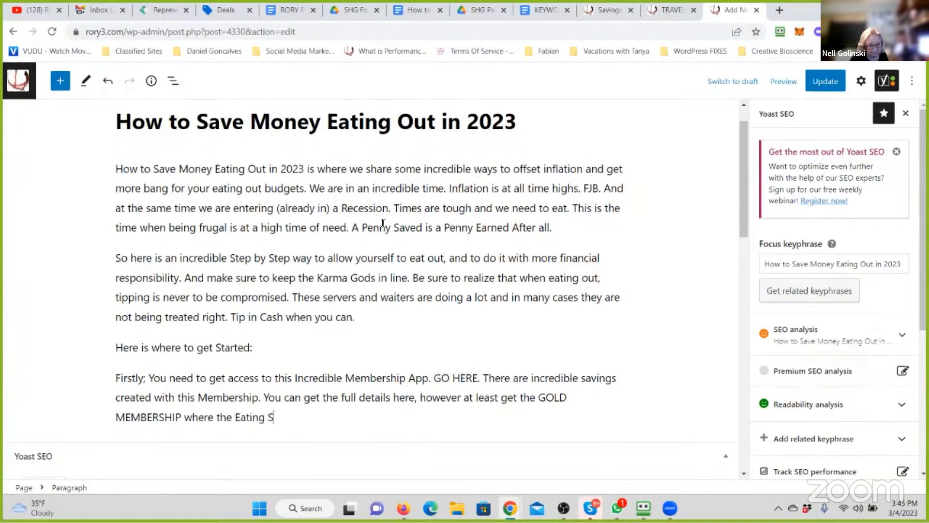
{"action": "type", "text": "avings"}
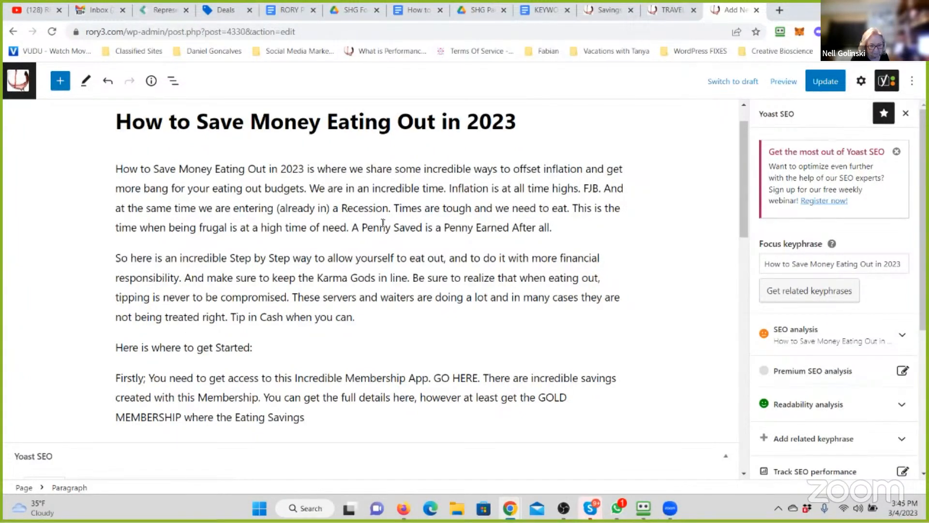
{"action": "type", "text": " are Available."}
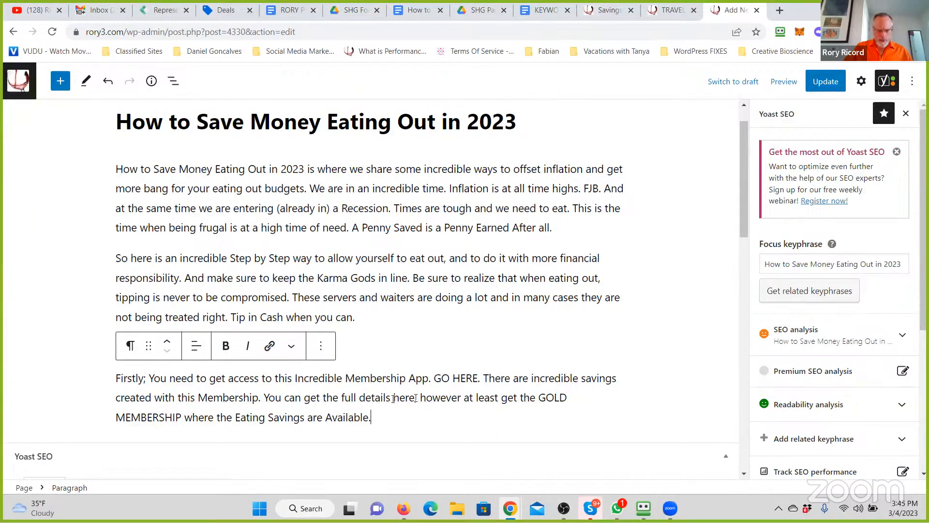
- Link the words "full details here" to the Savings and Benefits Program page, found by searching for "savings"
{"action": "left_click_drag", "start_coordinate": [415, 398], "coordinate": [334, 398]}
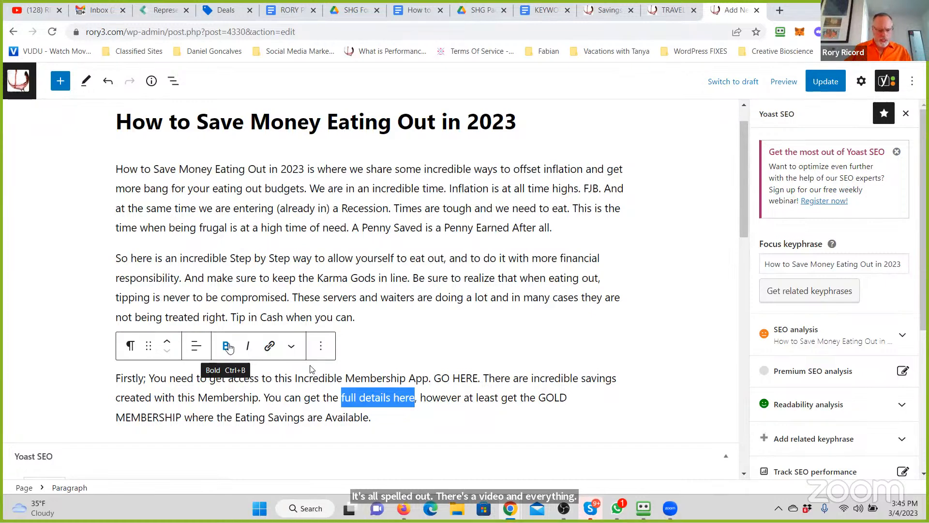
{"action": "left_click", "coordinate": [269, 345]}
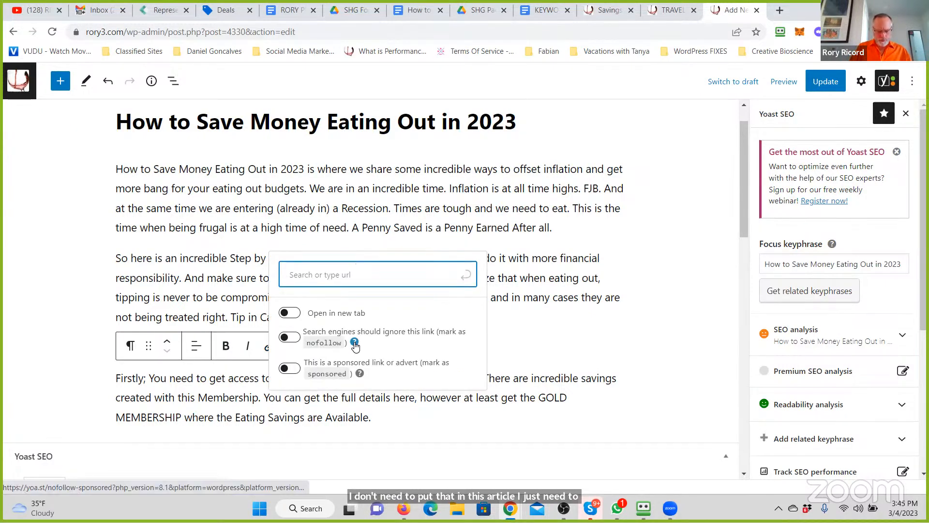
{"action": "type", "text": "savings"}
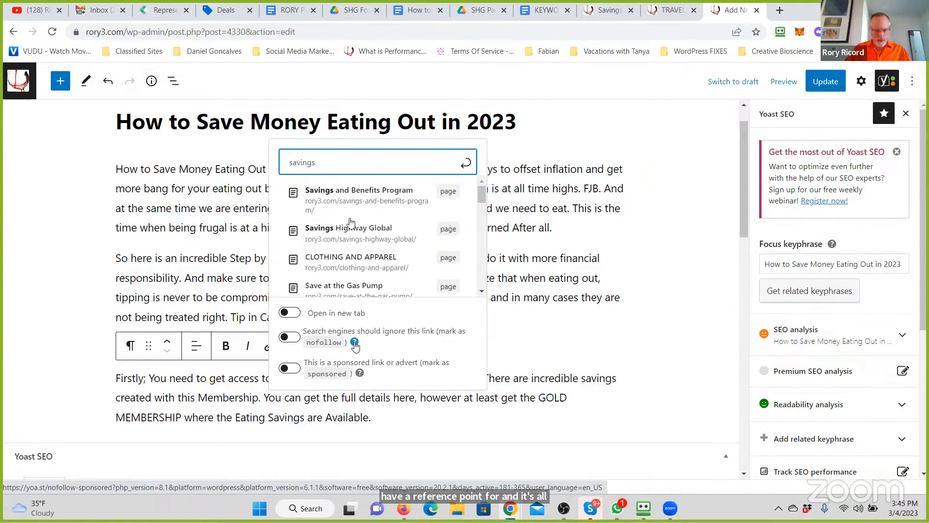
{"action": "left_click", "coordinate": [360, 205]}
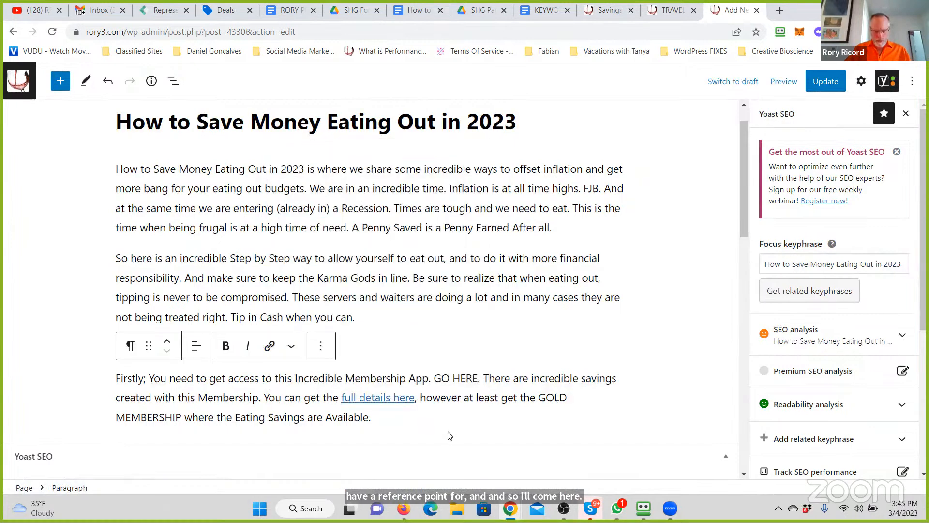
- Make "GO HERE." bold and link it to the Savings and Benefits Program page, searching for "savings"
{"action": "scroll", "coordinate": [449, 436], "scroll_direction": "down", "scroll_amount": 1}
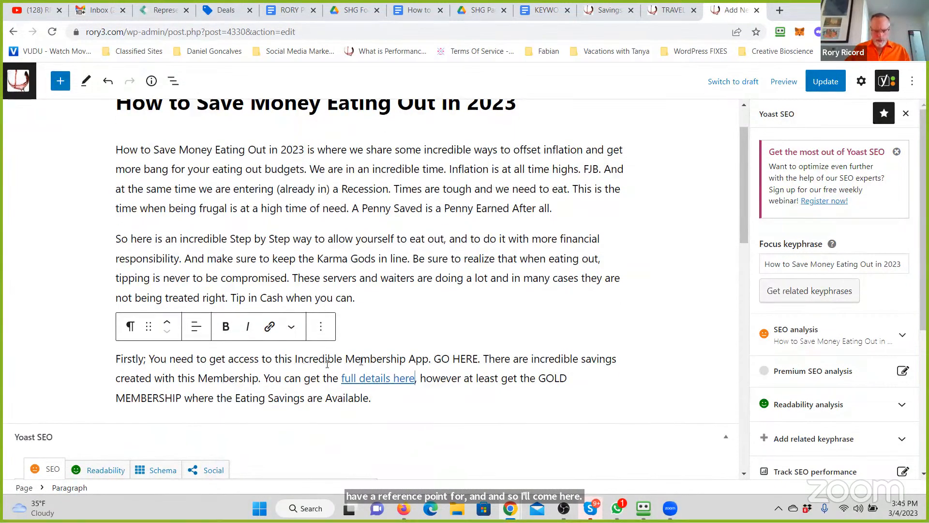
{"action": "left_click_drag", "start_coordinate": [435, 359], "coordinate": [482, 358]}
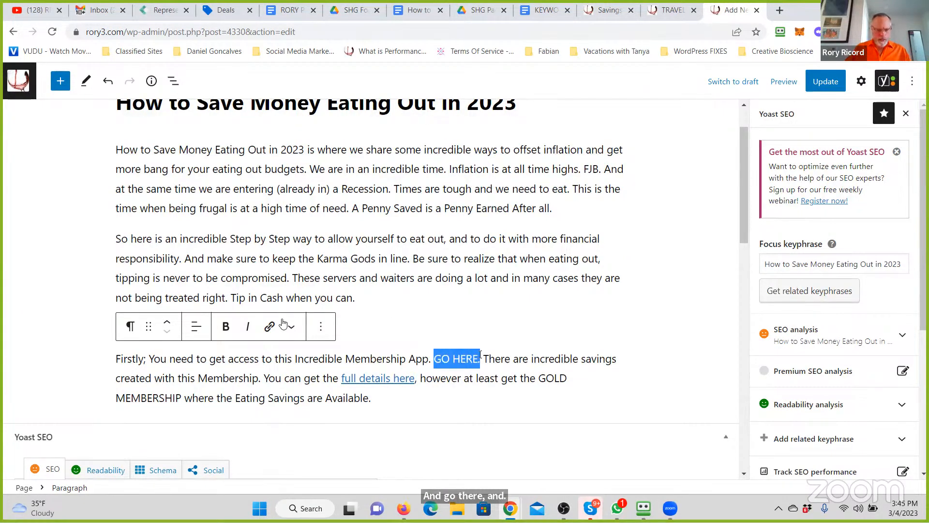
{"action": "left_click", "coordinate": [225, 326]}
{"action": "left_click", "coordinate": [279, 329]}
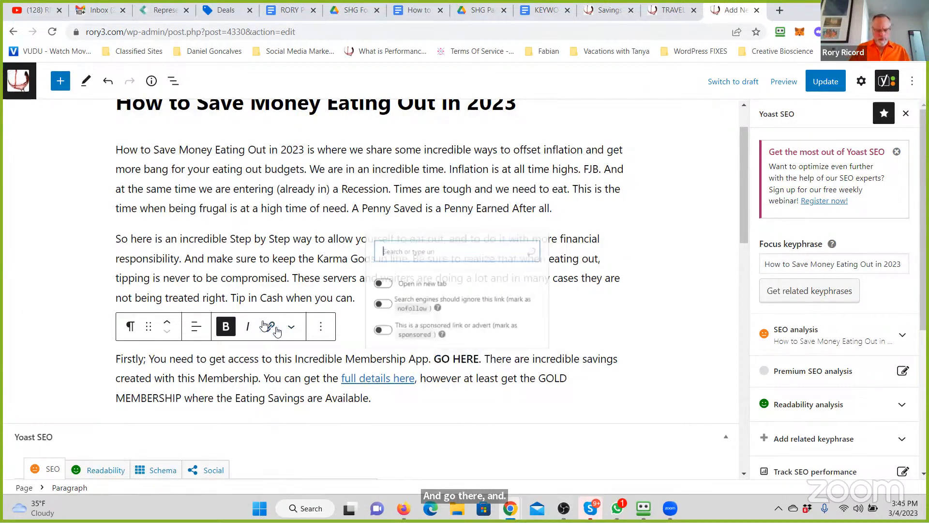
{"action": "type", "text": "savings"}
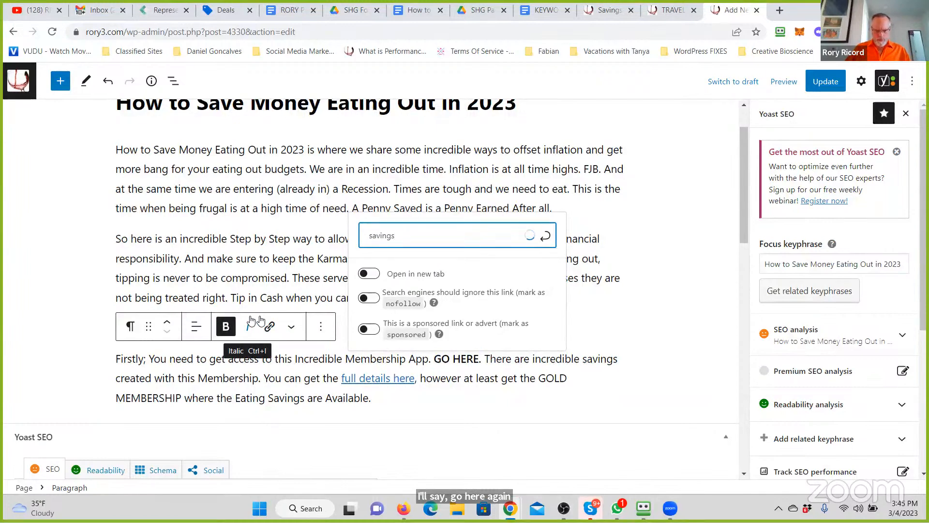
{"action": "left_click", "coordinate": [425, 169]}
- Link the words "GOLD MEMBERSHIP" to the Savings and Benefits Program page, found by searching for "savings"
{"action": "left_click", "coordinate": [180, 397]}
{"action": "left_click", "coordinate": [395, 379], "text": "shift"}
{"action": "left_click", "coordinate": [540, 371], "text": "shift"}
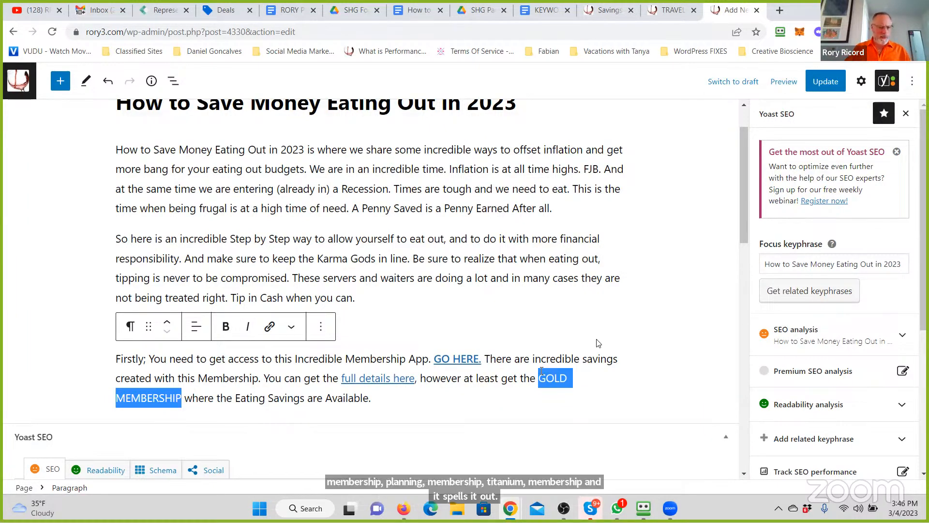
{"action": "left_click", "coordinate": [270, 326]}
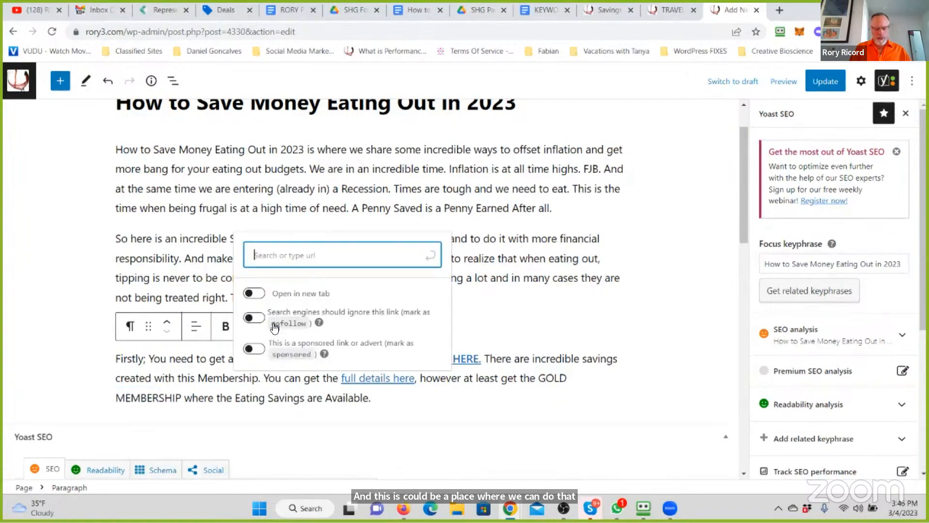
{"action": "type", "text": "sa"}
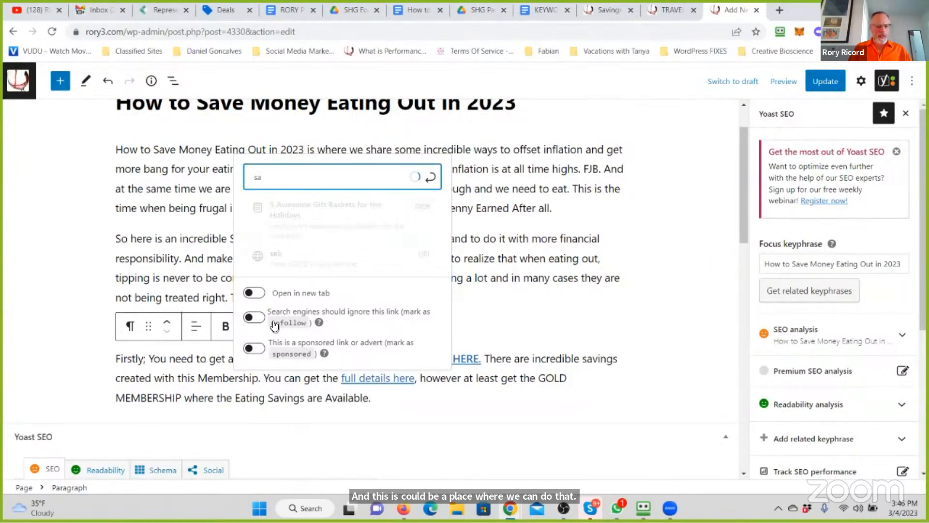
{"action": "type", "text": "vings"}
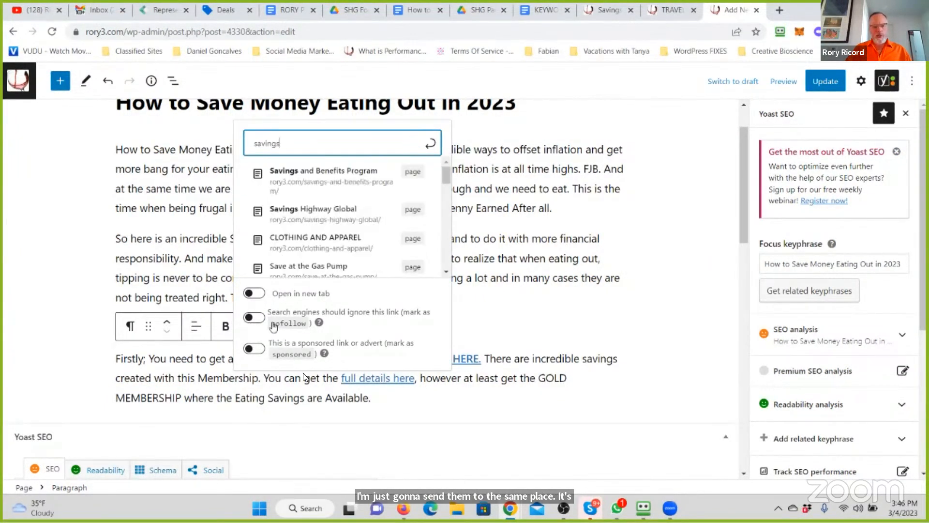
{"action": "left_click", "coordinate": [312, 187]}
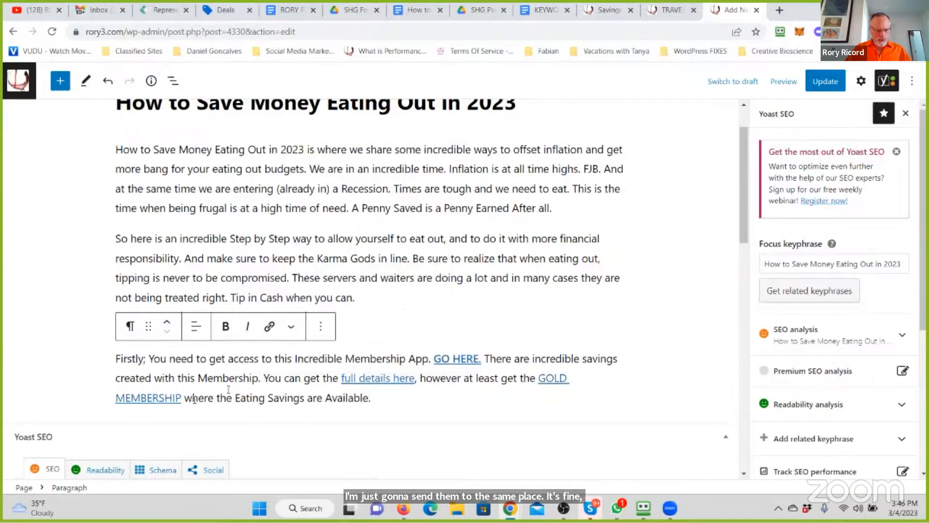
- Make the linked words "GOLD MEMBERSHIP" and "full details here" bold
{"action": "left_click_drag", "start_coordinate": [180, 397], "coordinate": [537, 380]}
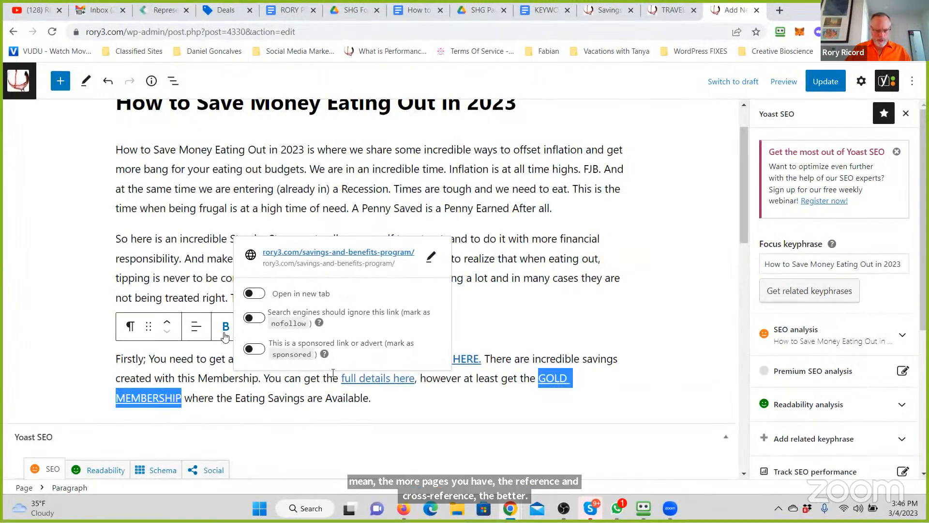
{"action": "left_click_drag", "start_coordinate": [415, 380], "coordinate": [341, 378]}
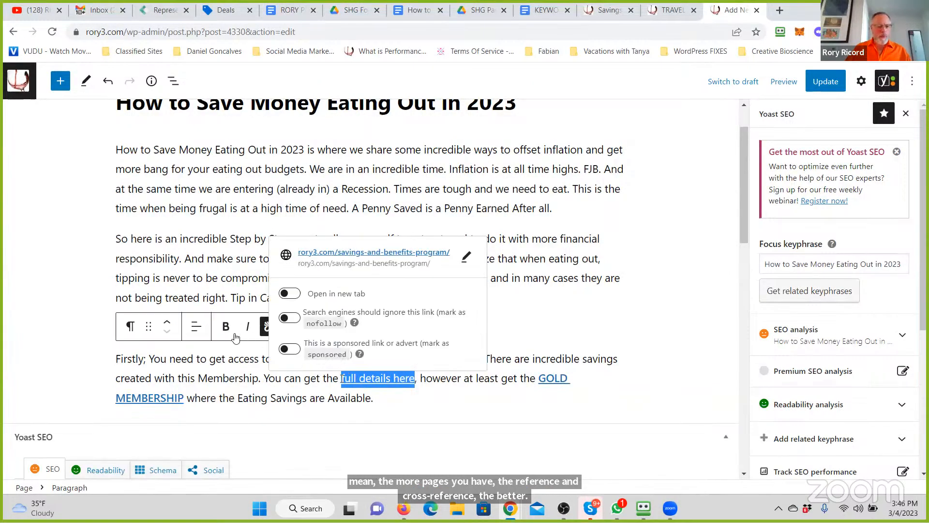
{"action": "left_click", "coordinate": [232, 333]}
{"action": "left_click", "coordinate": [240, 378]}
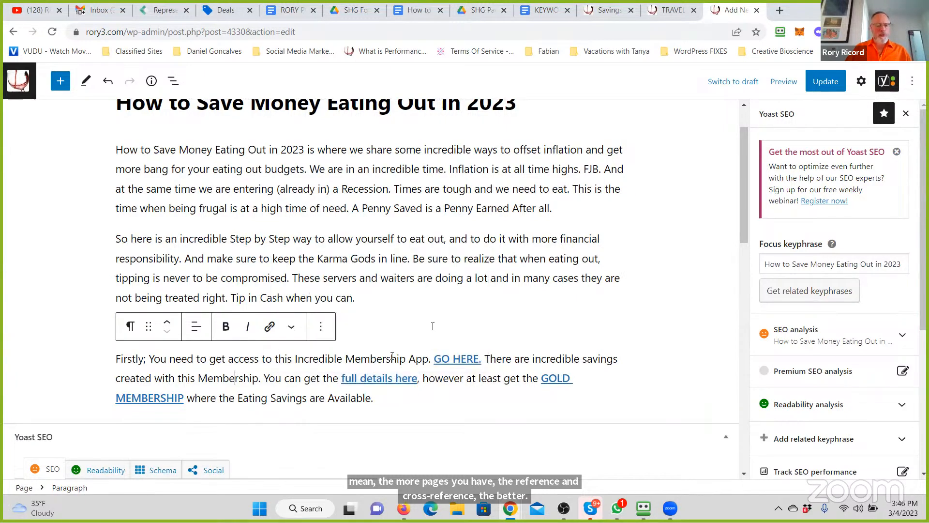
- Convert the line "Here is where to get Started:" into an H3 heading
{"action": "left_click", "coordinate": [391, 329]}
{"action": "left_click_drag", "start_coordinate": [253, 328], "coordinate": [139, 329]}
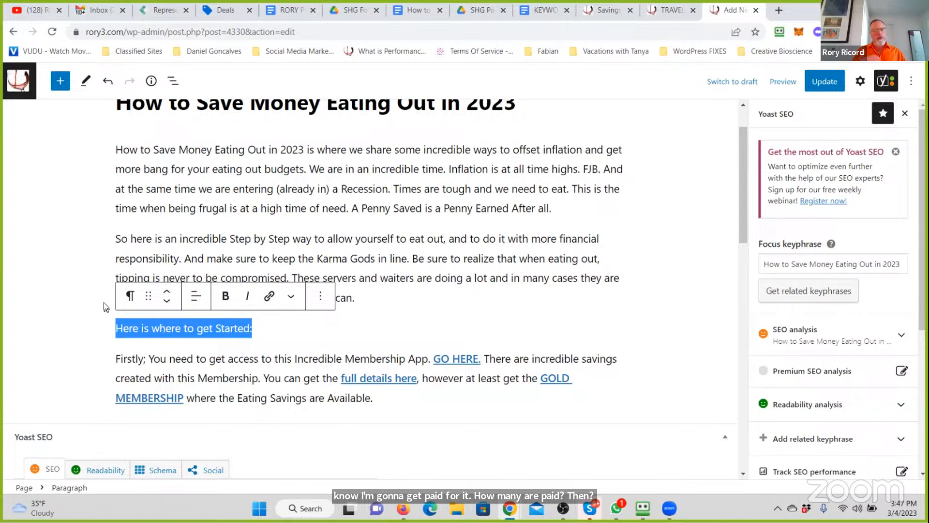
{"action": "left_click", "coordinate": [128, 297]}
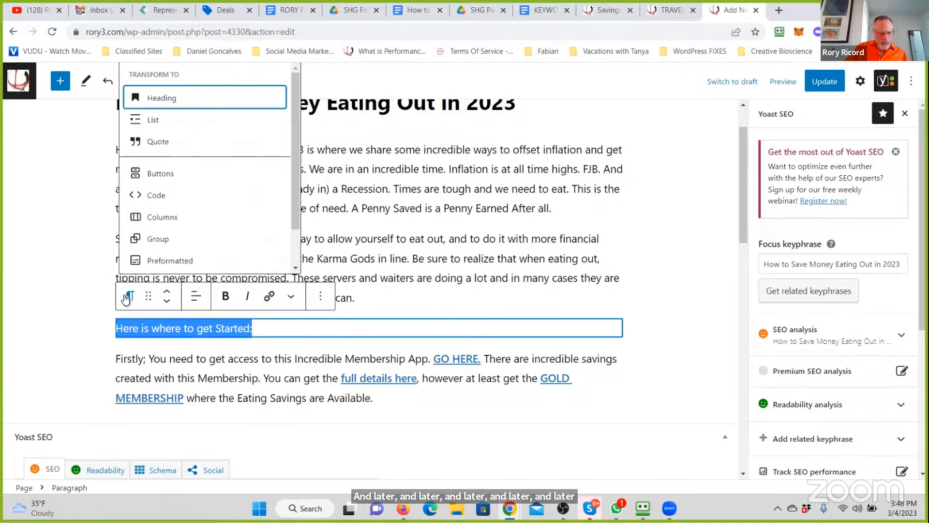
{"action": "left_click", "coordinate": [160, 98]}
{"action": "left_click", "coordinate": [196, 299]}
{"action": "left_click", "coordinate": [201, 379]}
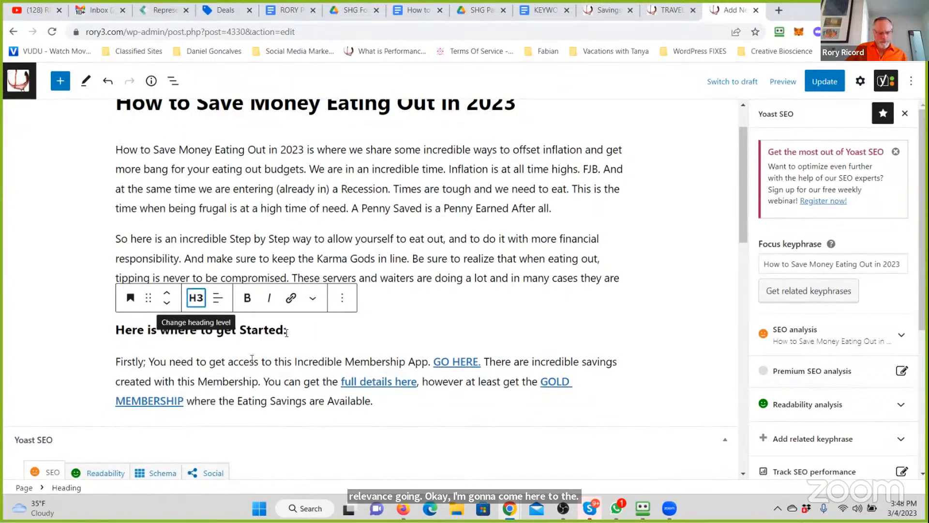
- Change the text color of the "Here is where to get Started:" heading to the darker blue in the default palette
{"action": "left_click_drag", "start_coordinate": [298, 330], "coordinate": [72, 335]}
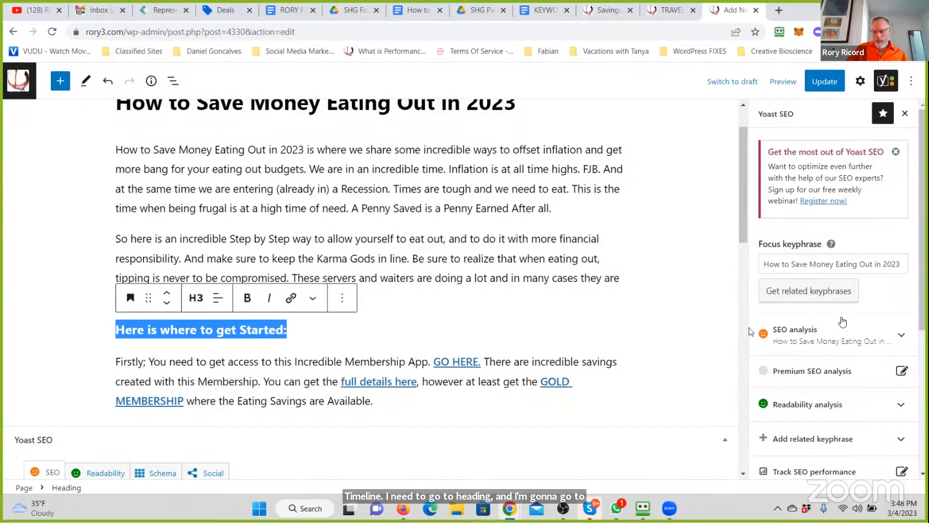
{"action": "left_click", "coordinate": [870, 91]}
{"action": "left_click", "coordinate": [855, 253]}
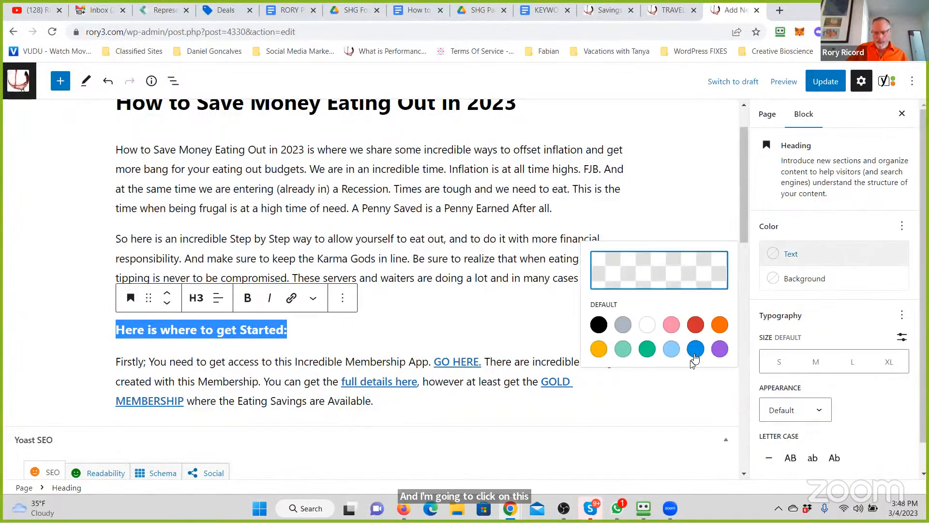
{"action": "left_click", "coordinate": [696, 349]}
{"action": "left_click", "coordinate": [352, 258]}
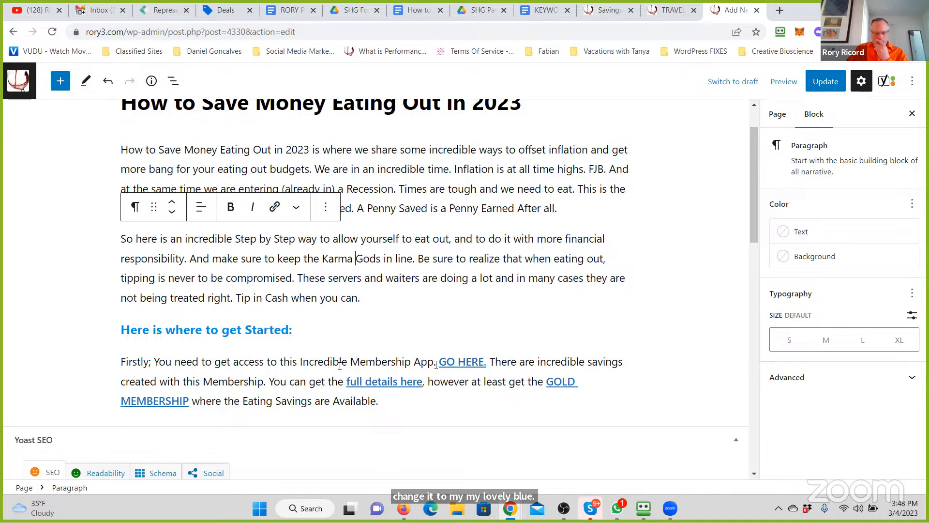
- Make the sentence "Firstly; You need to get access to this Incredible Membership App." bold
{"action": "left_click_drag", "start_coordinate": [280, 362], "coordinate": [121, 362]}
{"action": "left_click", "coordinate": [230, 330]}
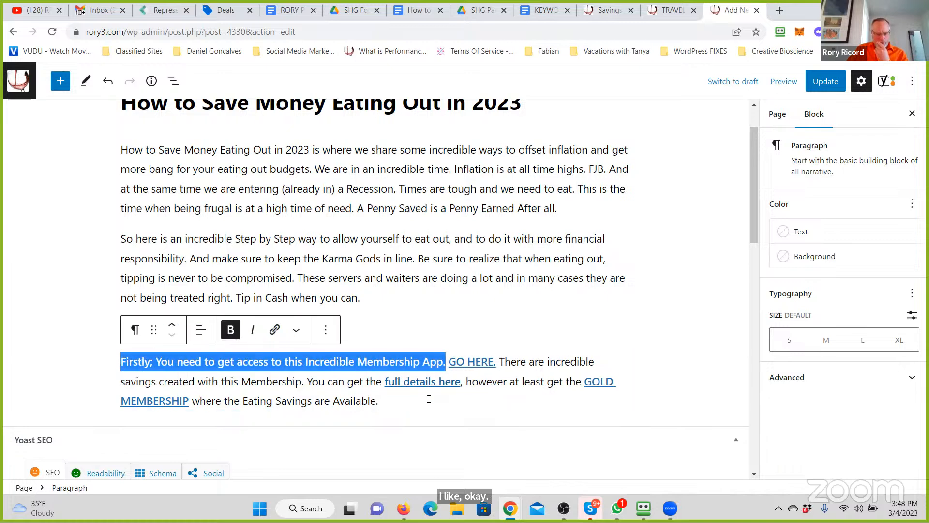
{"action": "left_click", "coordinate": [577, 402]}
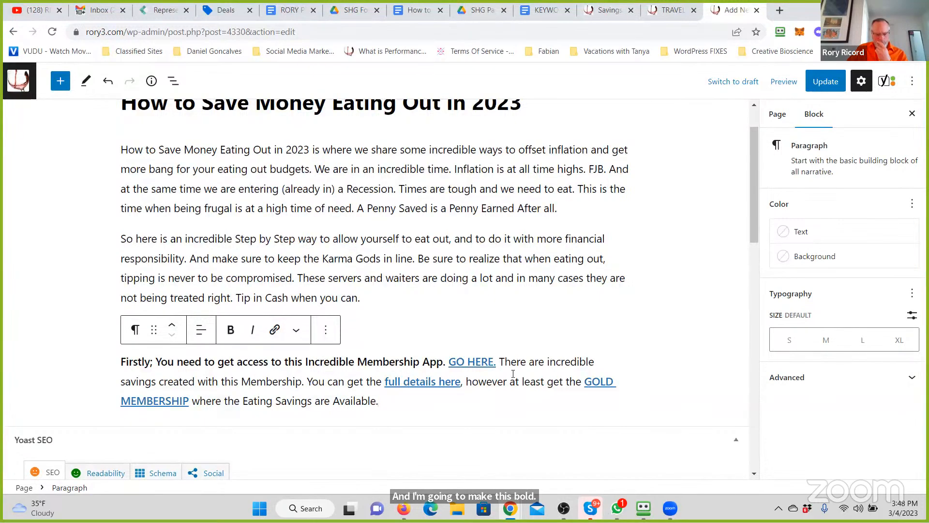
- Add a new paragraph below reading "Secondly; once your Membership is Approved. Takes 10 minutes to 24 hours."
{"action": "key", "text": "Return"}
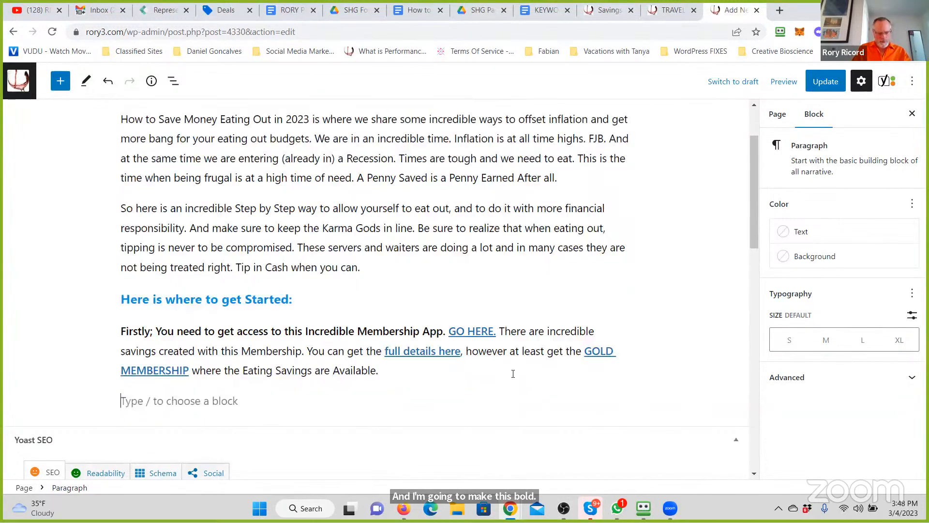
{"action": "type", "text": "Secondl"}
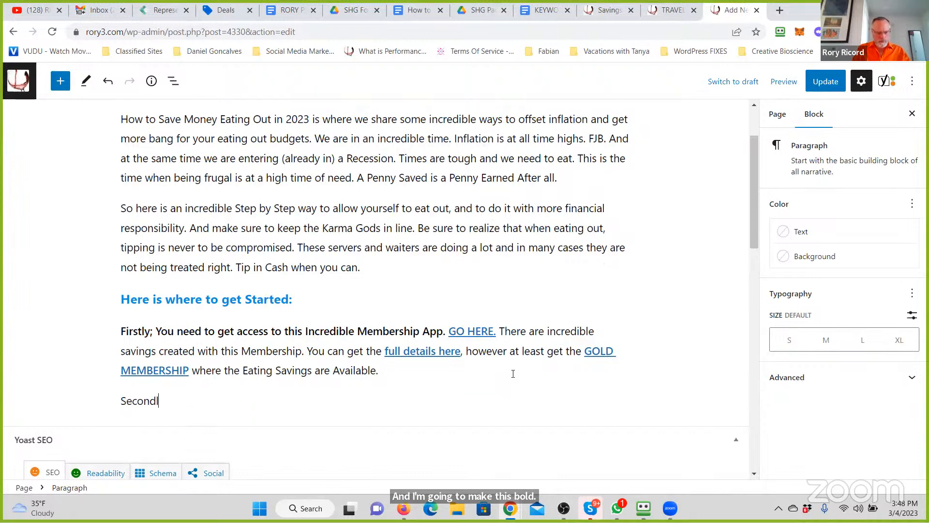
{"action": "type", "text": "y; "}
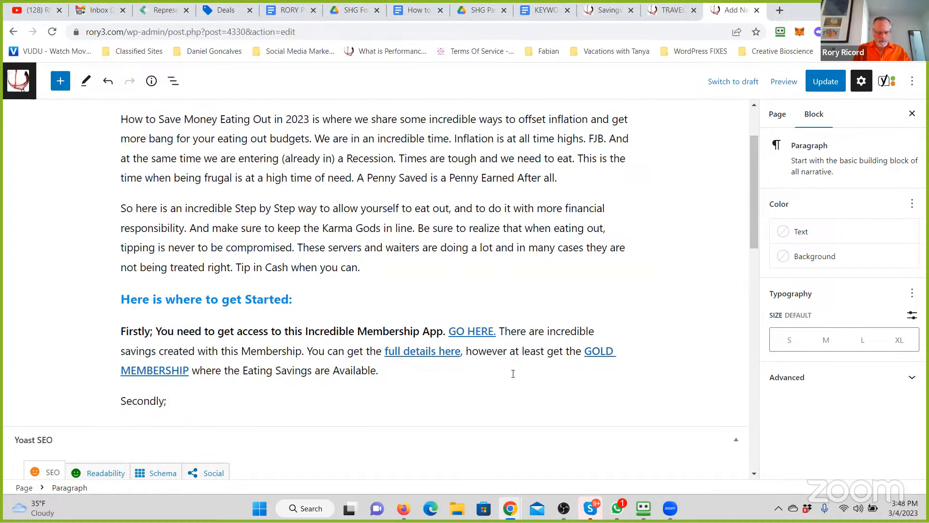
{"action": "type", "text": "once your Member"}
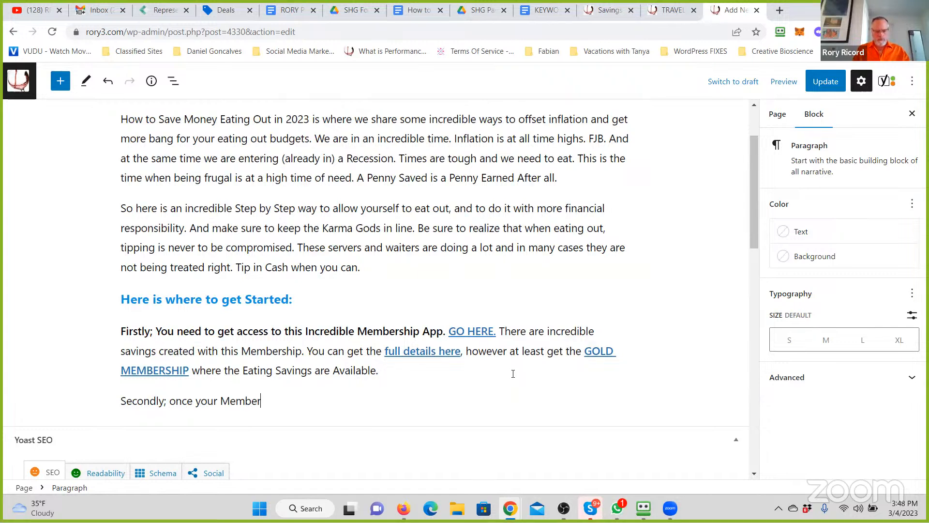
{"action": "type", "text": "ship is Approved. T"}
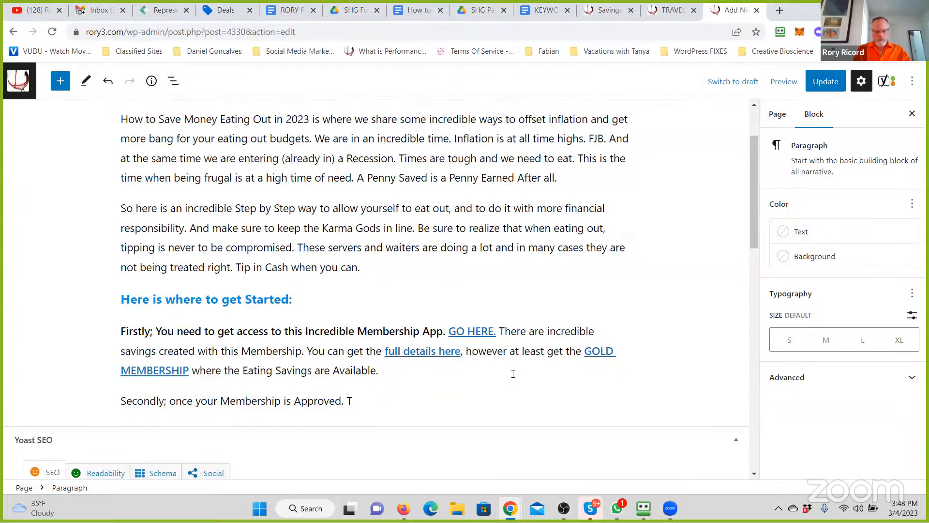
{"action": "type", "text": "akes 10 minutes to 24 hours"}
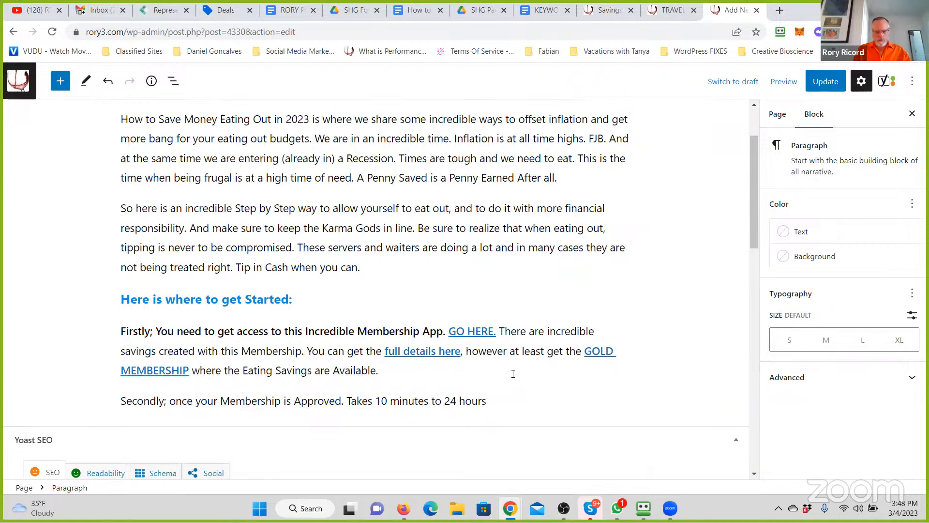
{"action": "type", "text": "."}
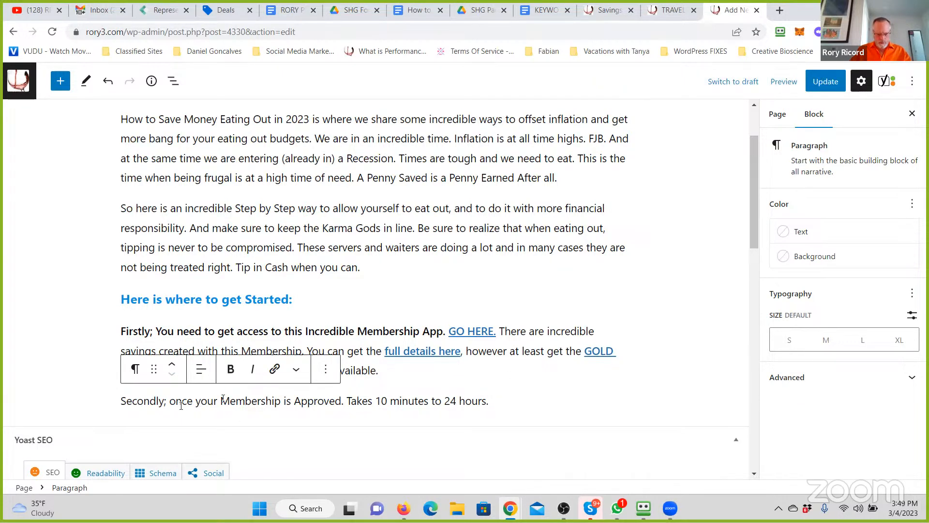
- Replace "once your" before "Membership" with "once you activate your account then there is a waiting period for your"
{"action": "left_click_drag", "start_coordinate": [170, 401], "coordinate": [223, 396]}
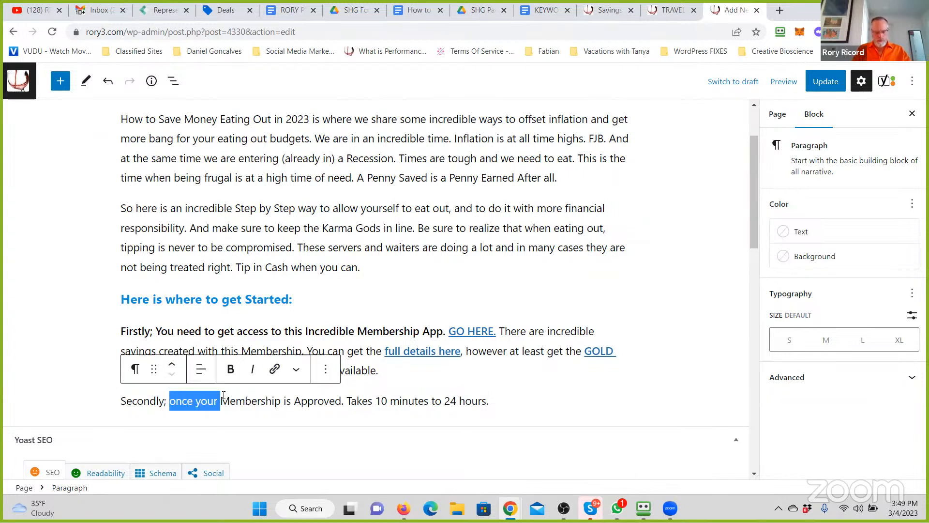
{"action": "type", "text": "once you activa"}
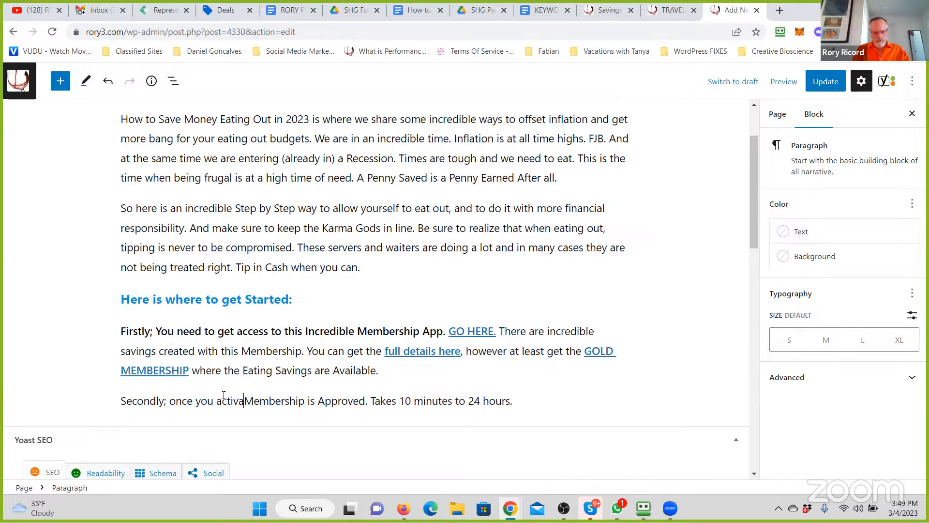
{"action": "type", "text": "te your account,"}
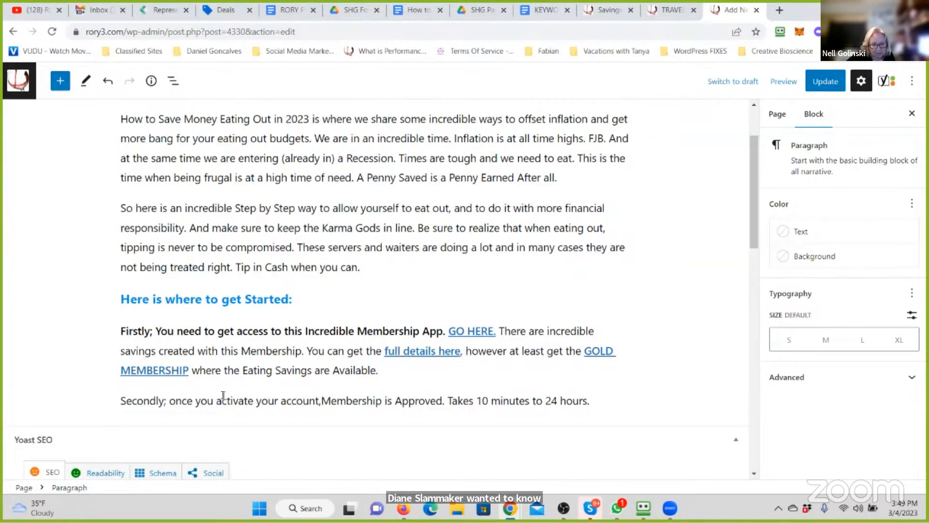
{"action": "key", "text": "BackSpace"}
{"action": "type", "text": "then there is a waiting period "}
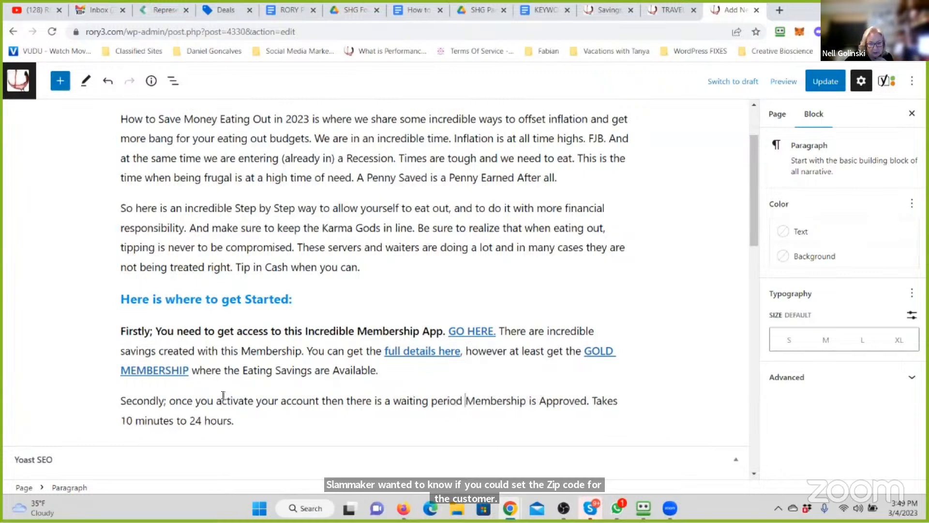
{"action": "type", "text": "for your"}
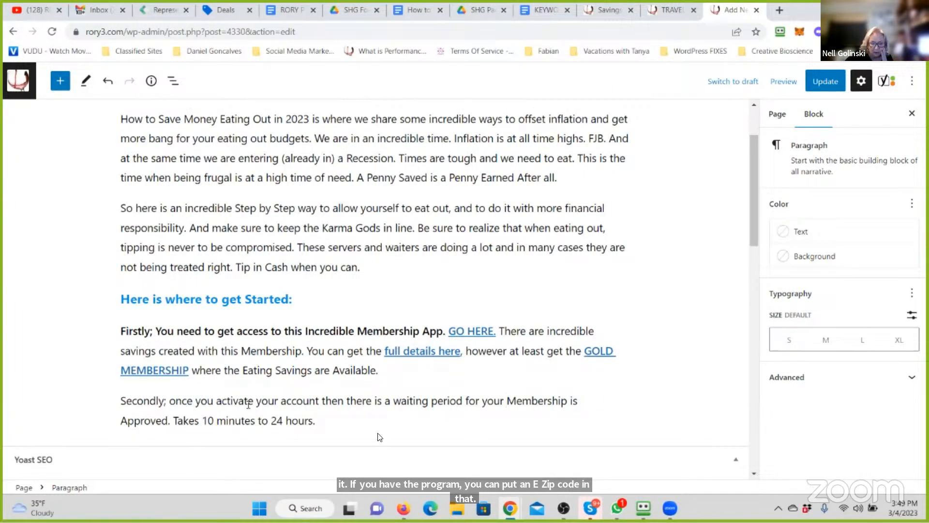
- Change "Membership is Approved" to "Membership to be Approved" in the Secondly paragraph
{"action": "left_click", "coordinate": [584, 404]}
{"action": "key", "text": "BackSpace"}
{"action": "key", "text": "BackSpace"}
{"action": "key", "text": "BackSpace"}
{"action": "type", "text": "to be"}
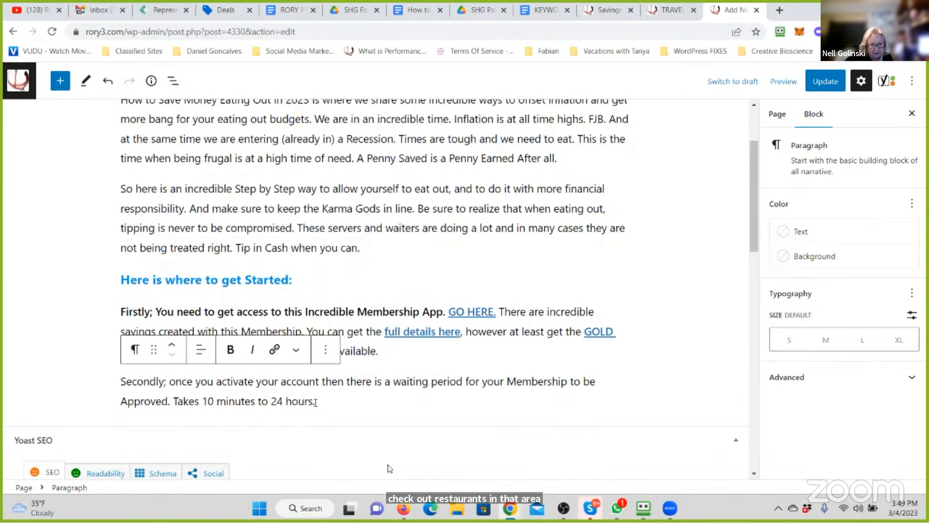
- Make the first sentence of the Secondly paragraph bold, from "Secondly;" through "Approved."
{"action": "left_click", "coordinate": [339, 403]}
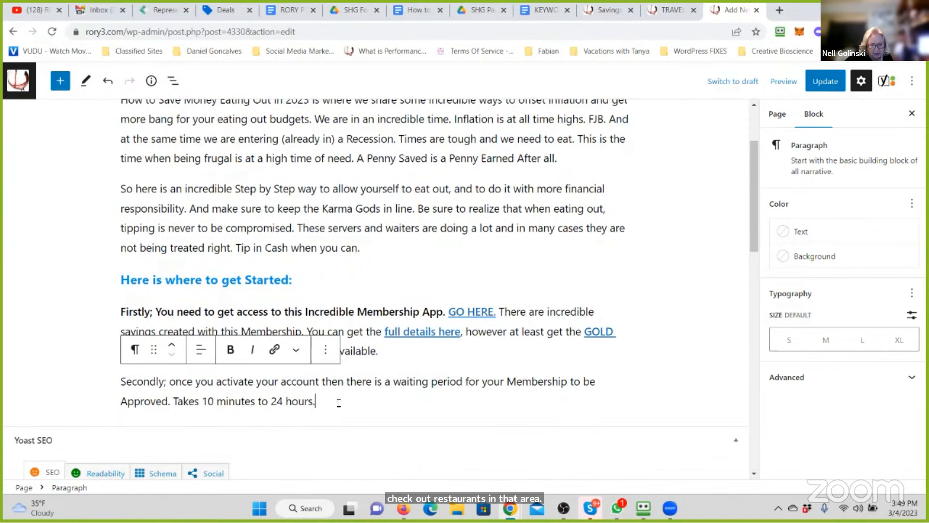
{"action": "left_click", "coordinate": [170, 401]}
{"action": "left_click", "coordinate": [119, 385], "text": "shift"}
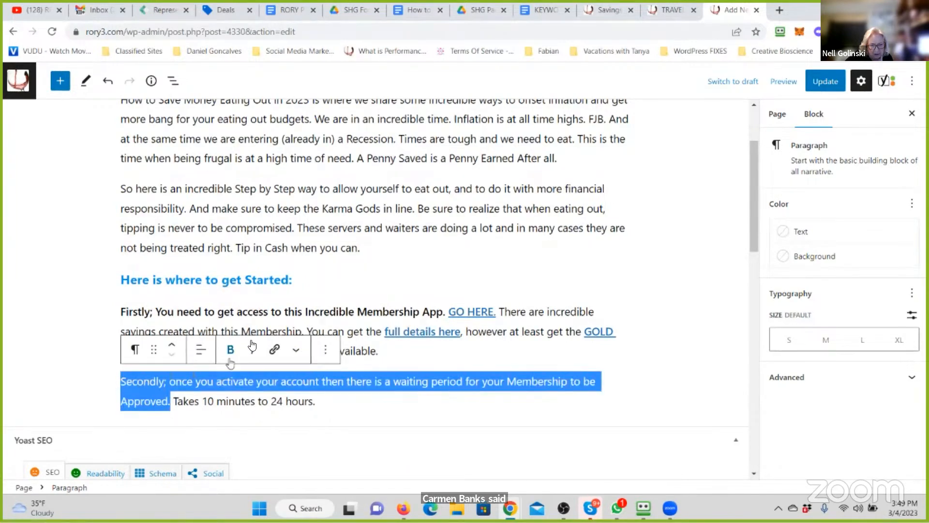
{"action": "left_click", "coordinate": [231, 349]}
{"action": "left_click", "coordinate": [341, 397]}
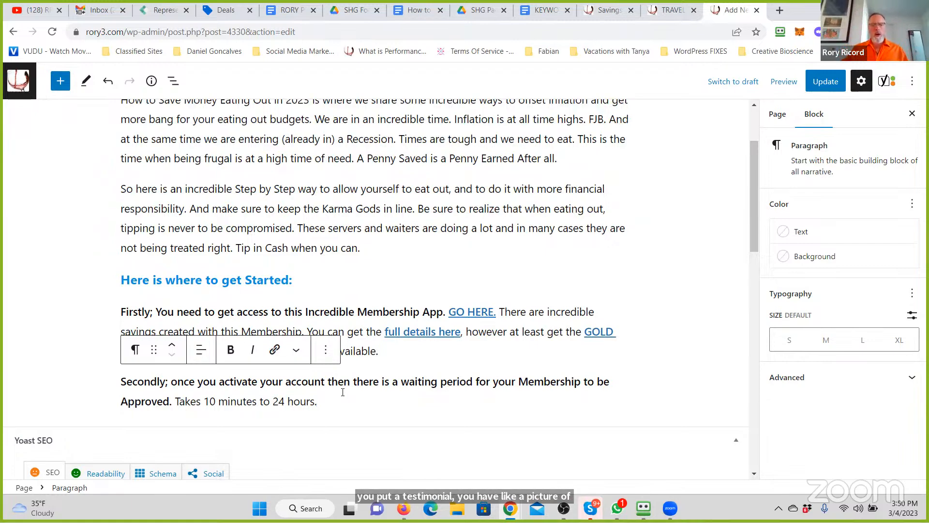
{"action": "scroll", "coordinate": [322, 254], "scroll_direction": "up", "scroll_amount": 1}
{"action": "scroll", "coordinate": [325, 253], "scroll_direction": "up", "scroll_amount": 1}
{"action": "scroll", "coordinate": [322, 253], "scroll_direction": "down", "scroll_amount": 3}
{"action": "scroll", "coordinate": [322, 253], "scroll_direction": "up", "scroll_amount": 3}
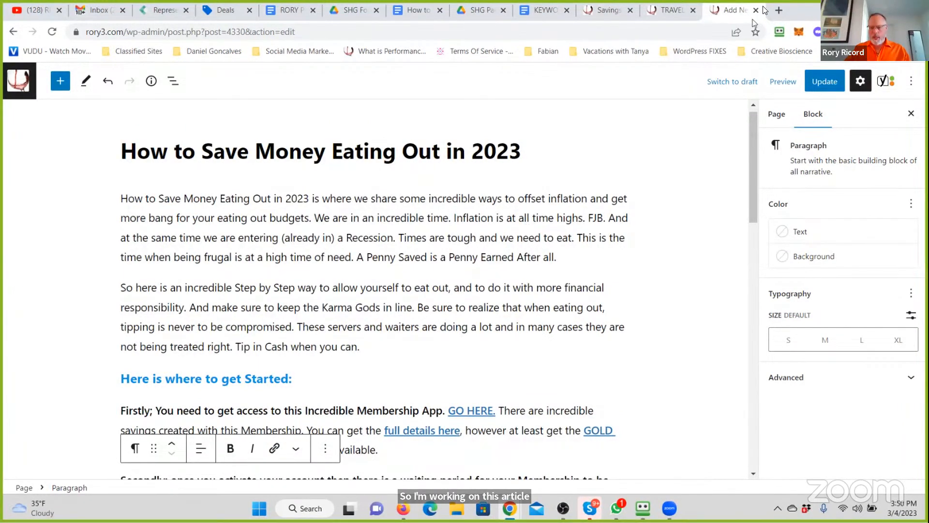
- Open the Dreamstime stock photo site in a new browser tab
{"action": "key", "text": "ctrl+t"}
{"action": "type", "text": "d"}
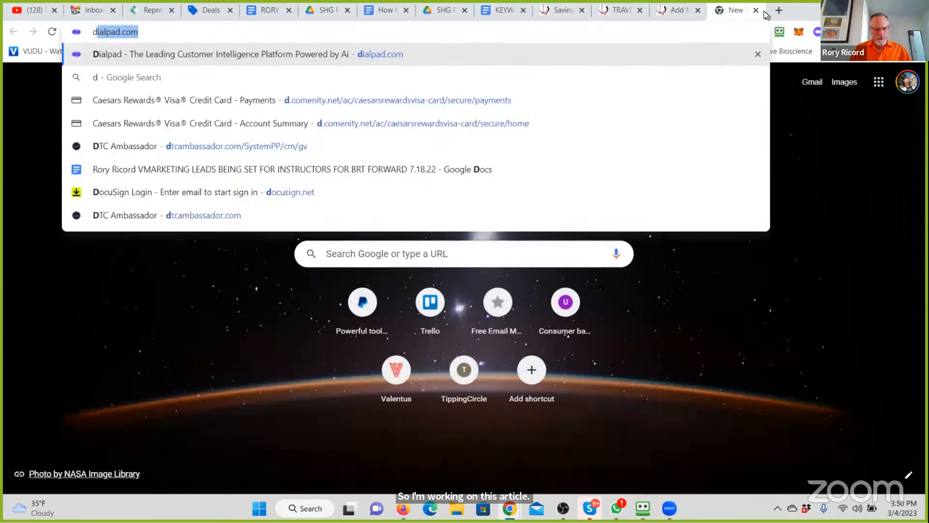
{"action": "type", "text": "reams"}
{"action": "key", "text": "Return"}
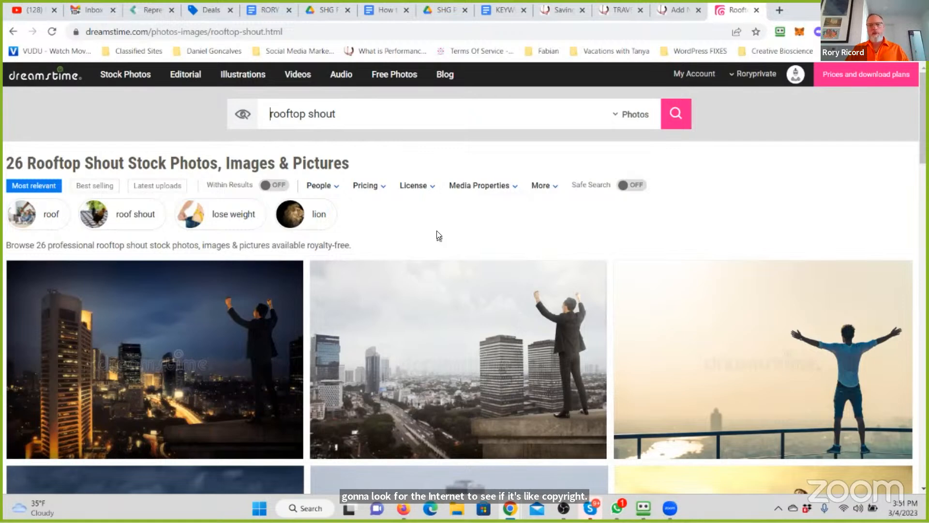
- Search Dreamstime photos for "save money inflation" and browse the resulting images
{"action": "key", "text": "ctrl+a"}
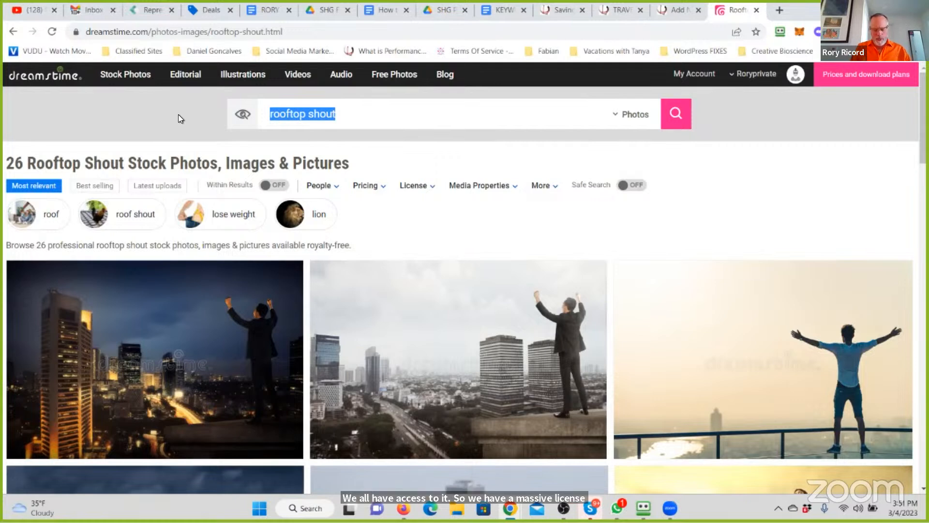
{"action": "type", "text": "save money"}
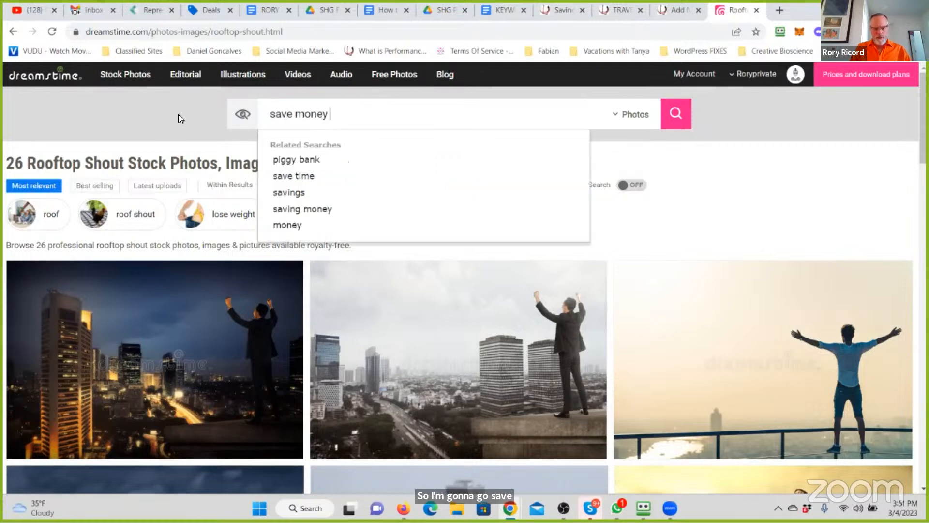
{"action": "type", "text": " inflation"}
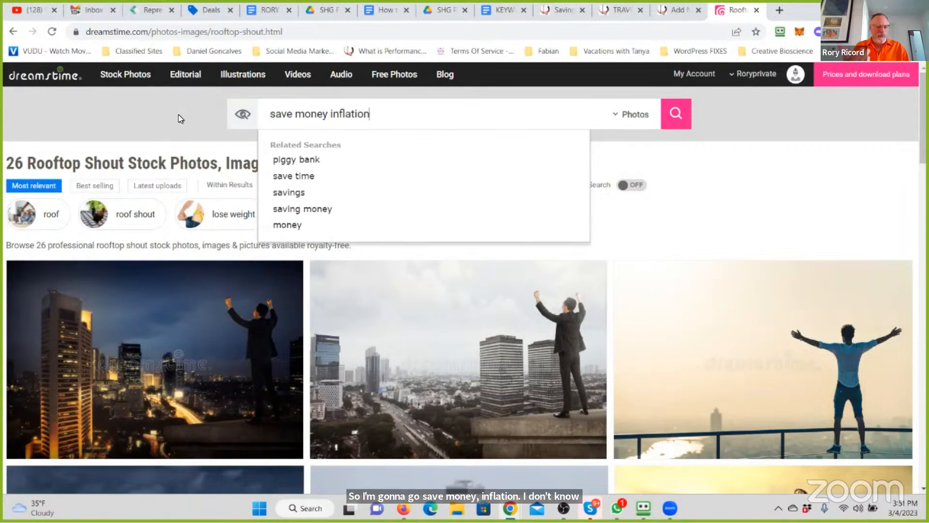
{"action": "key", "text": "Return"}
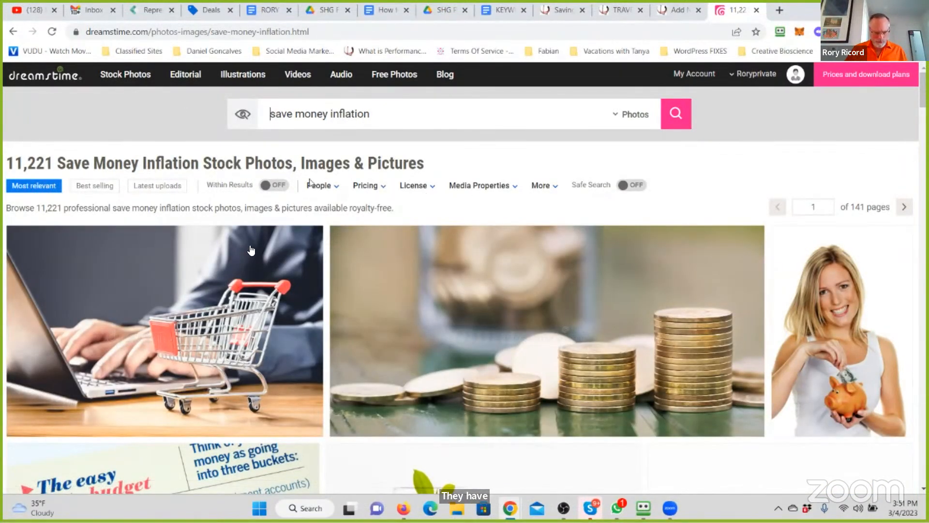
{"action": "scroll", "coordinate": [295, 280], "scroll_direction": "down", "scroll_amount": 2}
{"action": "scroll", "coordinate": [294, 280], "scroll_direction": "down", "scroll_amount": 1}
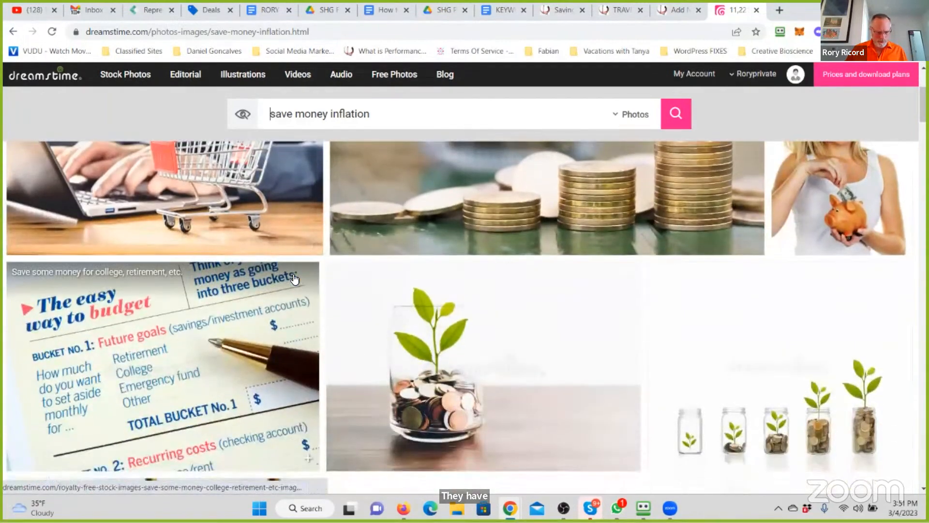
- Examine the remaining "save money inflation" photos through the end of the first results page for a suitable page illustration
{"action": "scroll", "coordinate": [295, 281], "scroll_direction": "down", "scroll_amount": 3}
{"action": "scroll", "coordinate": [295, 280], "scroll_direction": "down", "scroll_amount": 3}
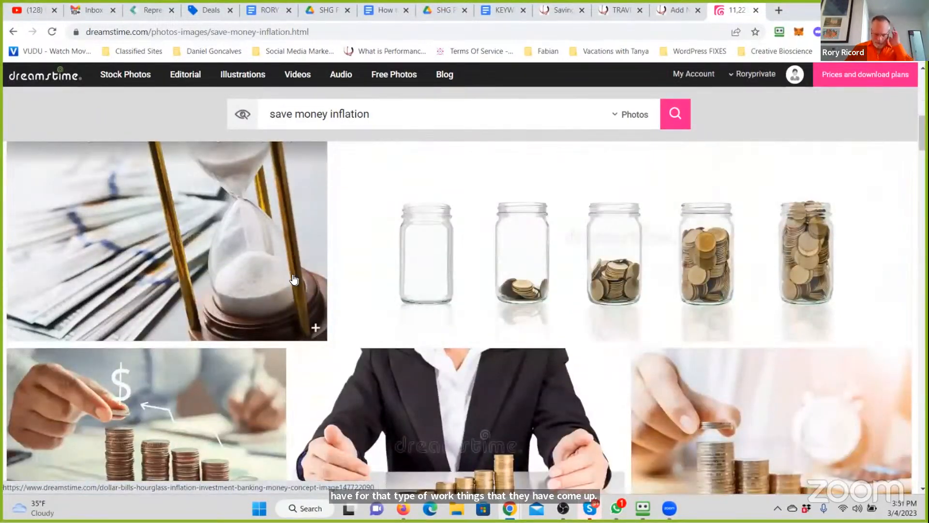
{"action": "scroll", "coordinate": [295, 279], "scroll_direction": "down", "scroll_amount": 5}
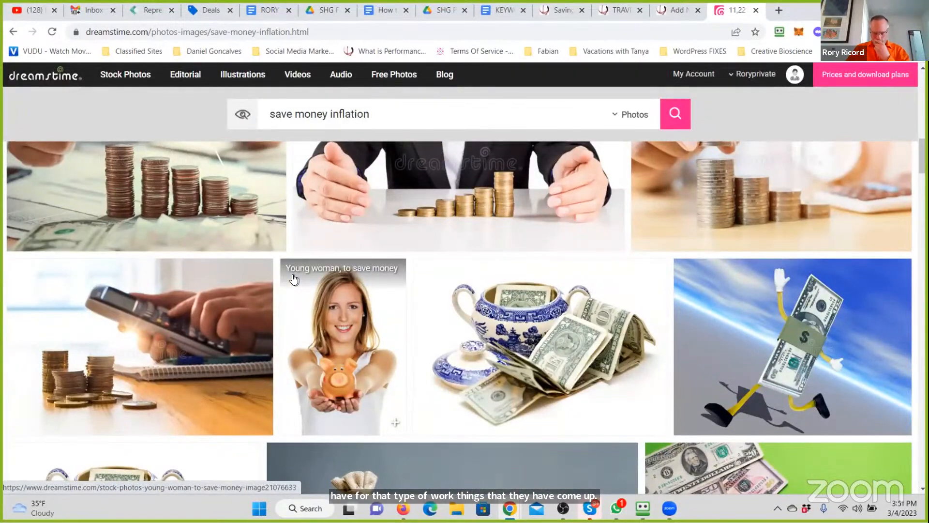
{"action": "scroll", "coordinate": [294, 279], "scroll_direction": "down", "scroll_amount": 5}
{"action": "scroll", "coordinate": [294, 279], "scroll_direction": "down", "scroll_amount": 2}
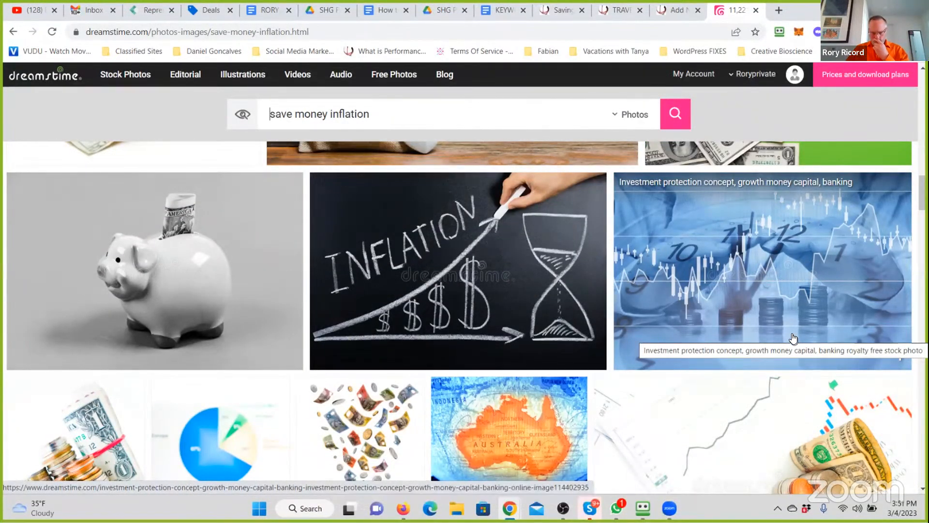
{"action": "scroll", "coordinate": [793, 338], "scroll_direction": "down", "scroll_amount": 10}
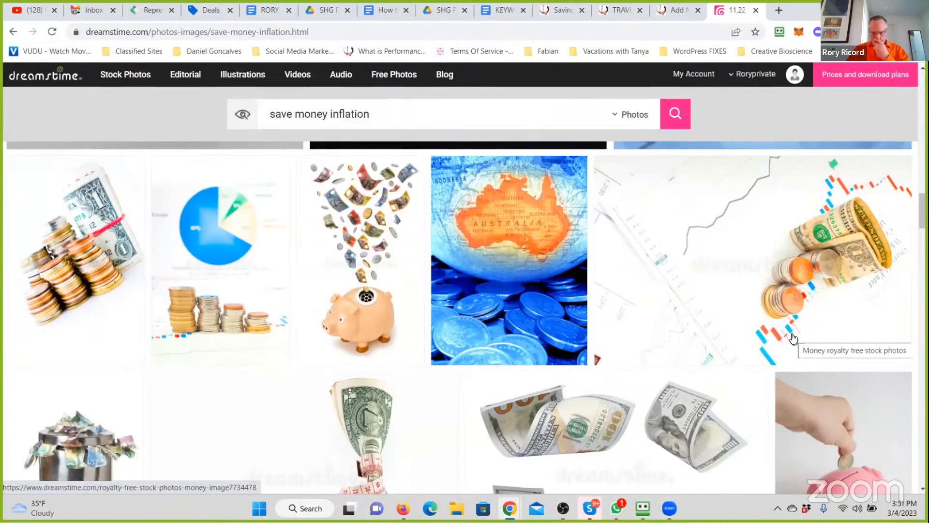
{"action": "scroll", "coordinate": [795, 338], "scroll_direction": "down", "scroll_amount": 2}
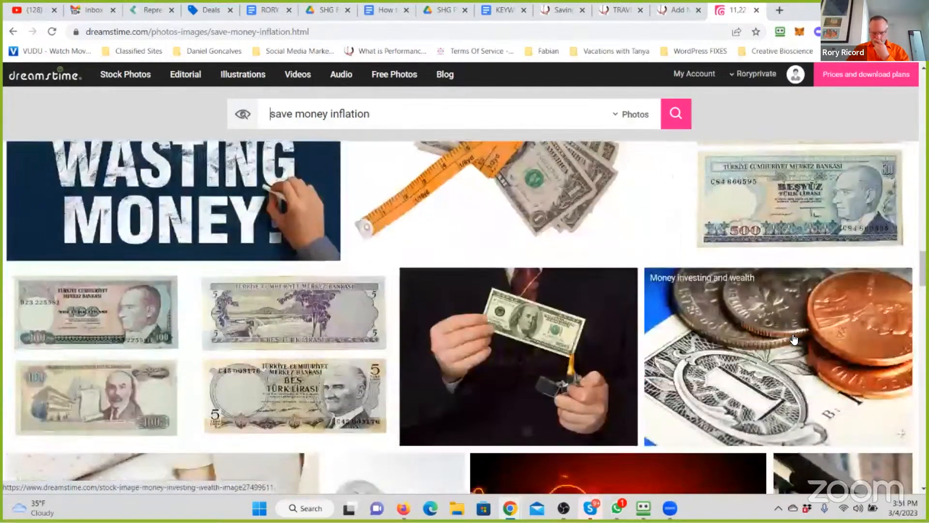
{"action": "scroll", "coordinate": [795, 339], "scroll_direction": "down", "scroll_amount": 4}
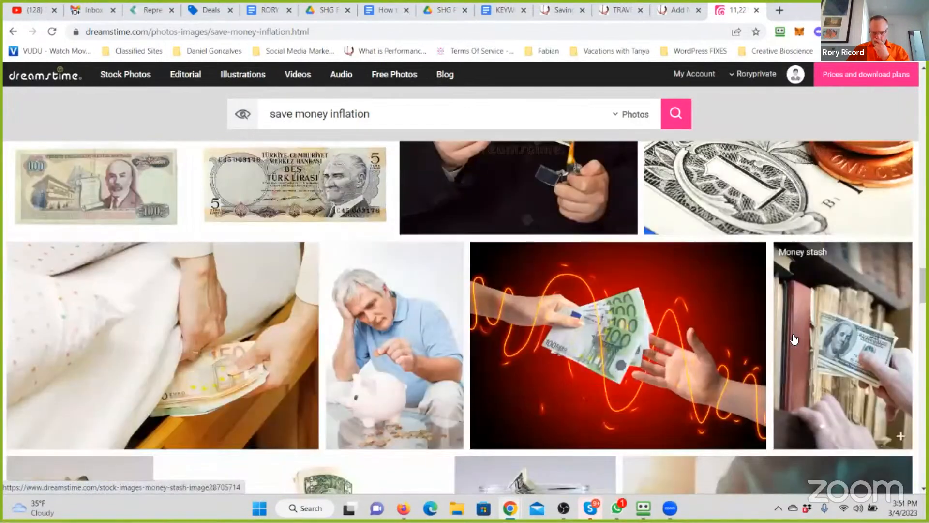
{"action": "scroll", "coordinate": [794, 338], "scroll_direction": "down", "scroll_amount": 5}
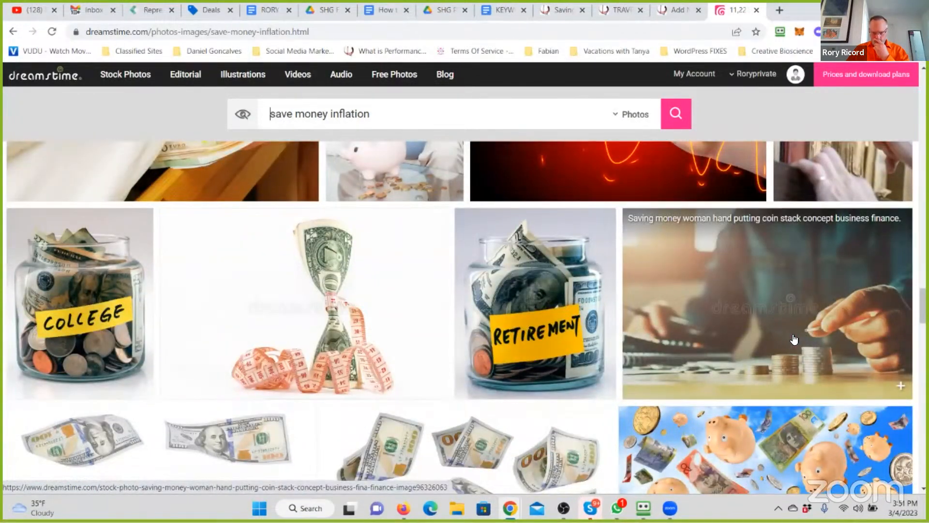
{"action": "scroll", "coordinate": [795, 339], "scroll_direction": "down", "scroll_amount": 9}
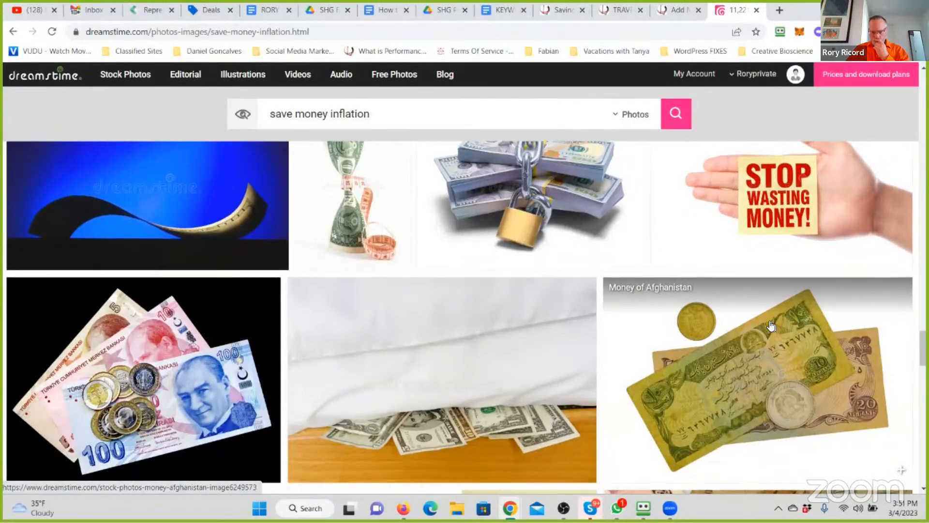
{"action": "scroll", "coordinate": [773, 324], "scroll_direction": "down", "scroll_amount": 10}
{"action": "scroll", "coordinate": [772, 324], "scroll_direction": "down", "scroll_amount": 4}
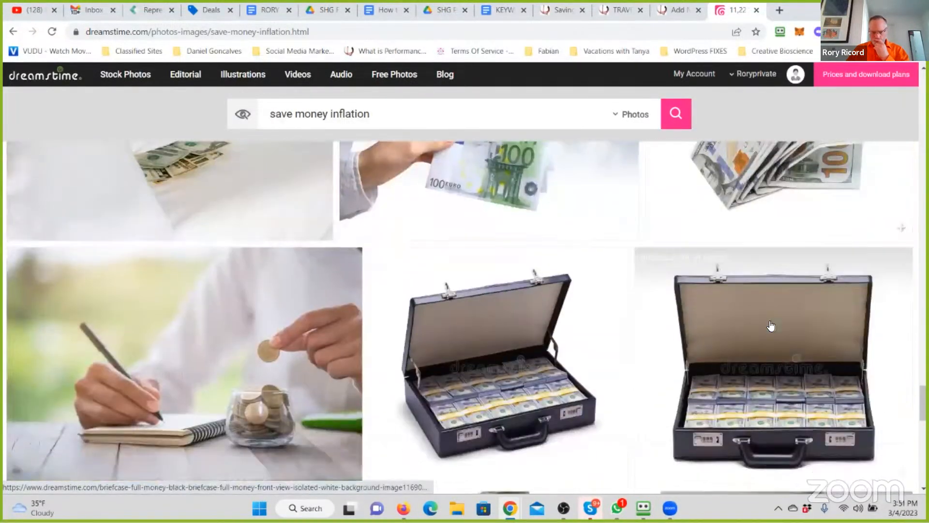
{"action": "scroll", "coordinate": [773, 324], "scroll_direction": "down", "scroll_amount": 4}
{"action": "scroll", "coordinate": [771, 324], "scroll_direction": "down", "scroll_amount": 3}
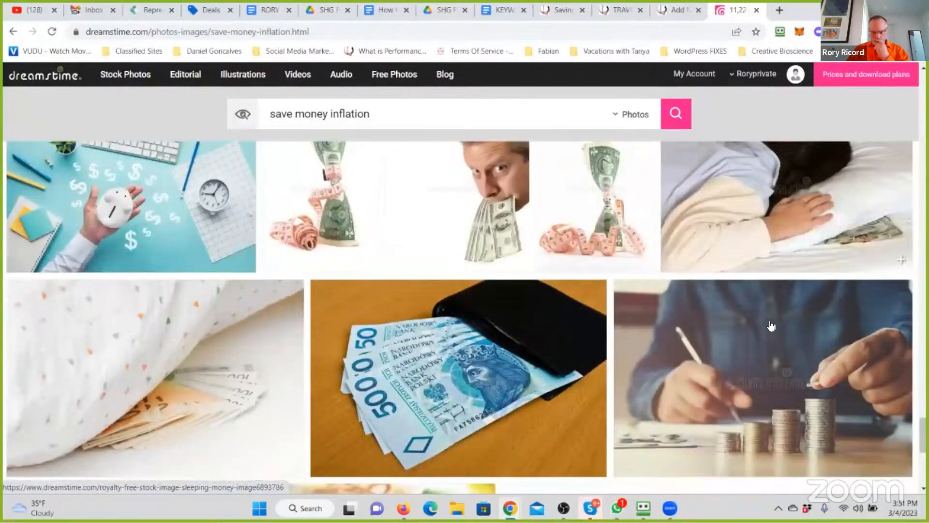
{"action": "scroll", "coordinate": [772, 326], "scroll_direction": "down", "scroll_amount": 6}
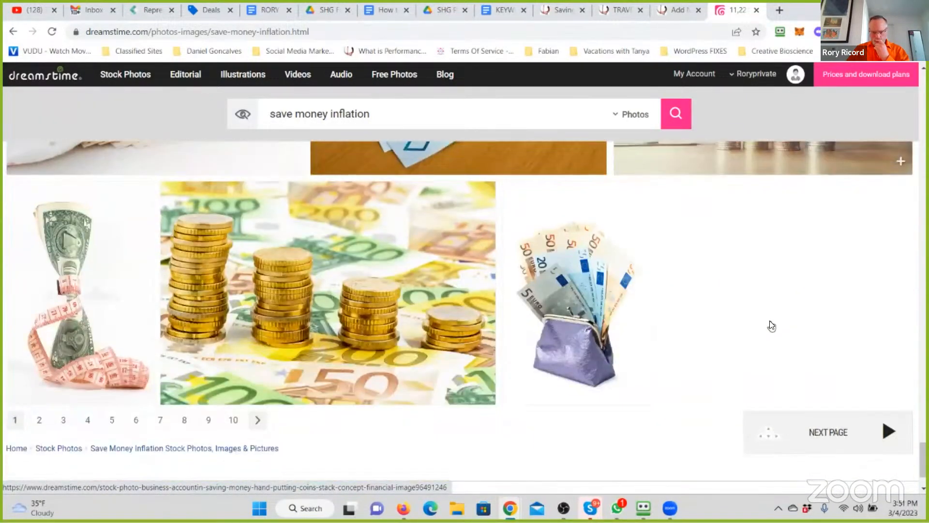
{"action": "scroll", "coordinate": [772, 325], "scroll_direction": "down", "scroll_amount": 5}
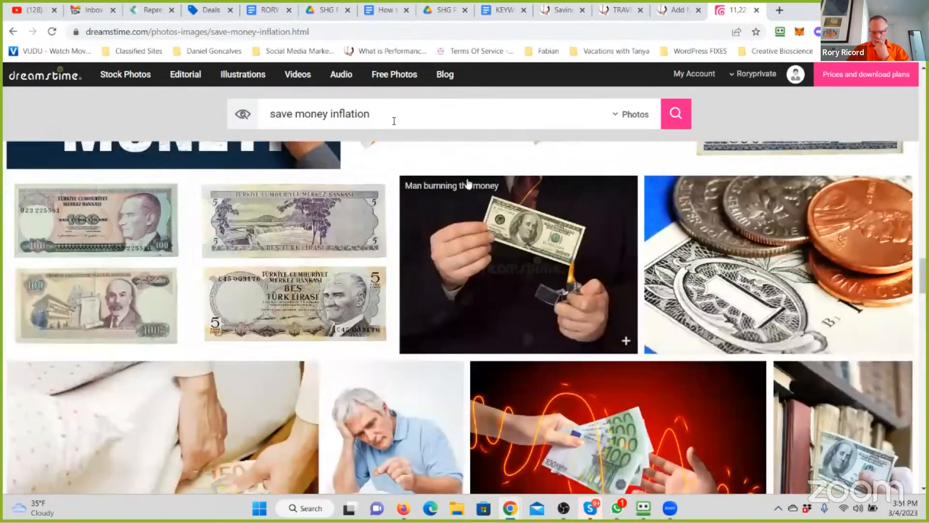
- Search the Dreamstime photos for "coupons" in place of the previous search term
{"action": "left_click_drag", "start_coordinate": [394, 113], "coordinate": [204, 118]}
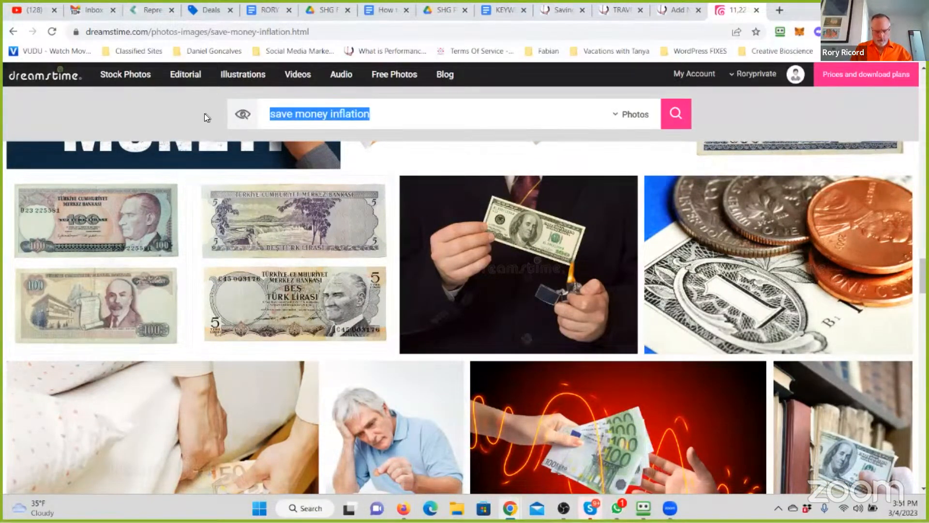
{"action": "type", "text": "coupons"}
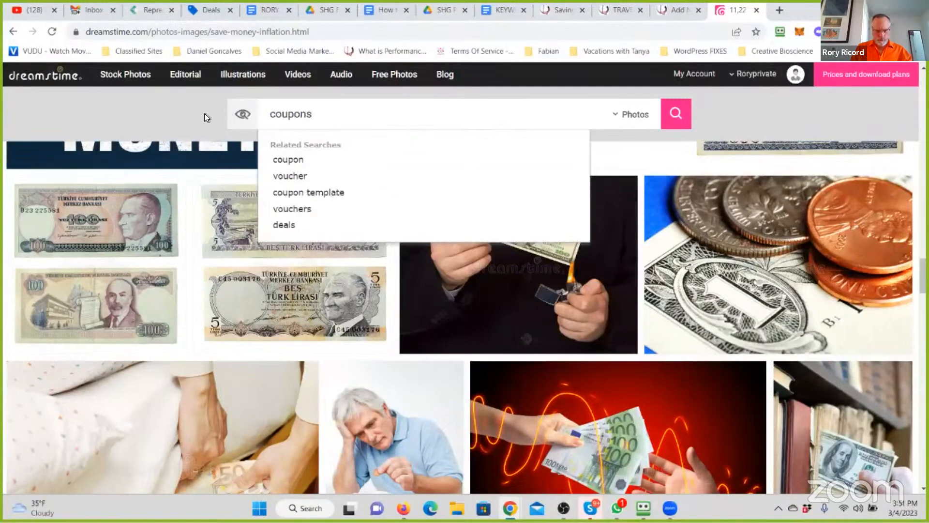
{"action": "key", "text": "Return"}
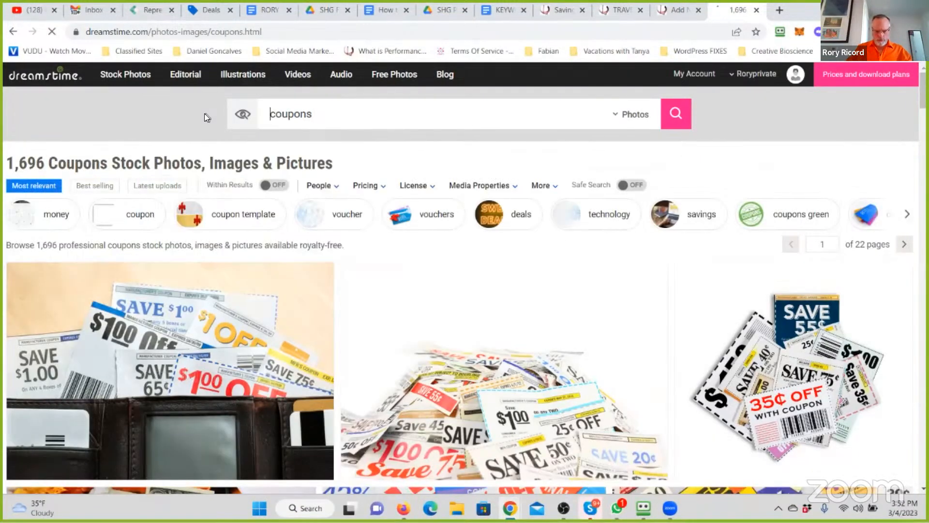
- Examine the coupon photos through the end of the first results page for one that suits the dining savings article
{"action": "scroll", "coordinate": [387, 195], "scroll_direction": "down", "scroll_amount": 2}
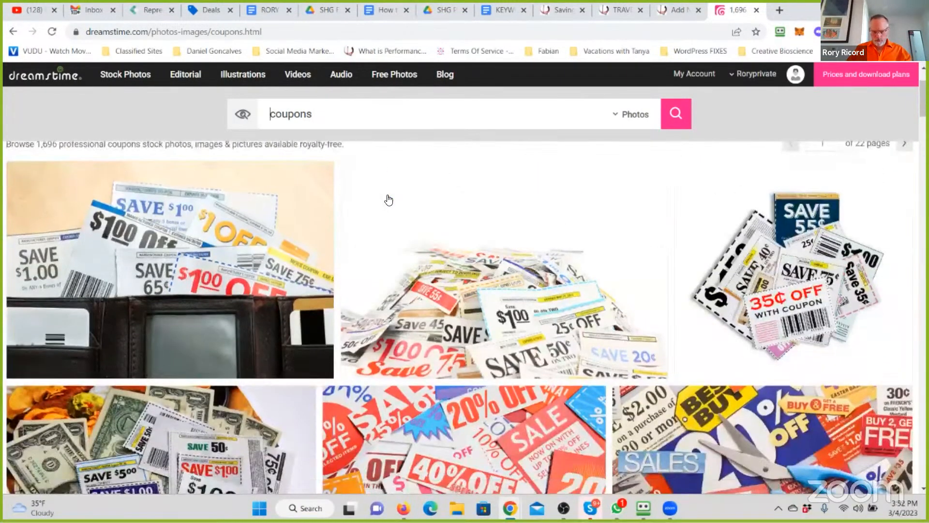
{"action": "scroll", "coordinate": [389, 199], "scroll_direction": "down", "scroll_amount": 4}
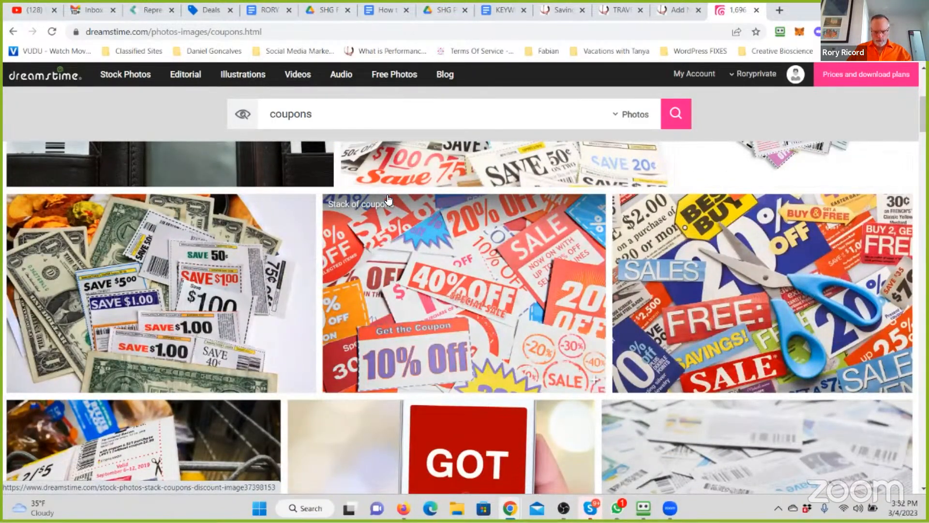
{"action": "scroll", "coordinate": [389, 200], "scroll_direction": "down", "scroll_amount": 4}
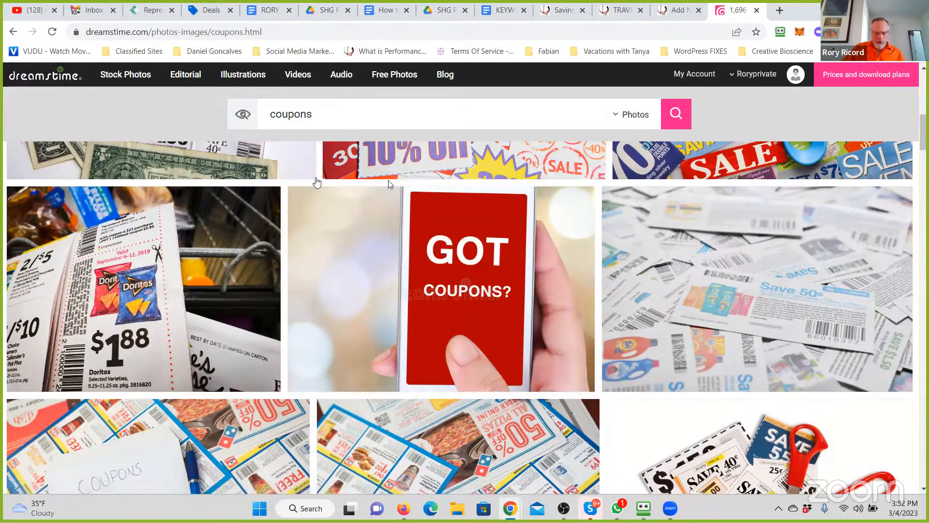
{"action": "scroll", "coordinate": [428, 261], "scroll_direction": "down", "scroll_amount": 5}
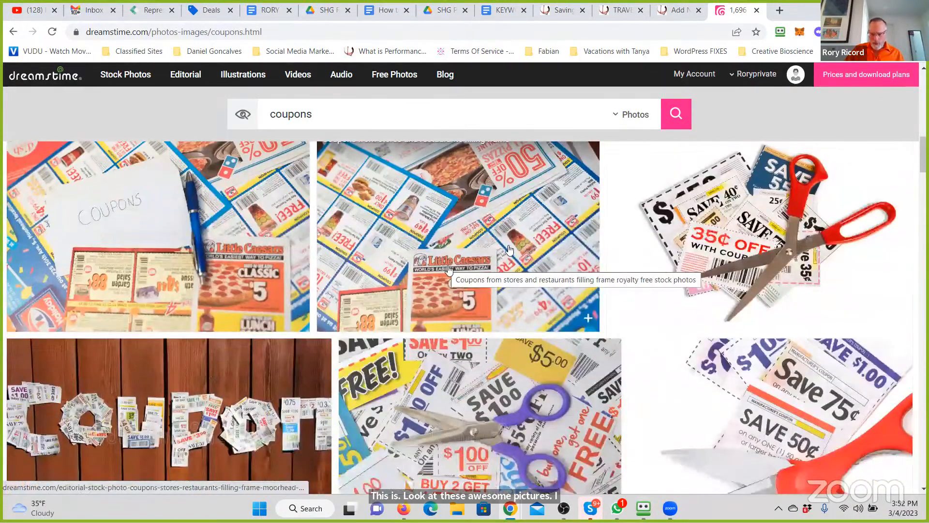
{"action": "scroll", "coordinate": [512, 244], "scroll_direction": "down", "scroll_amount": 3}
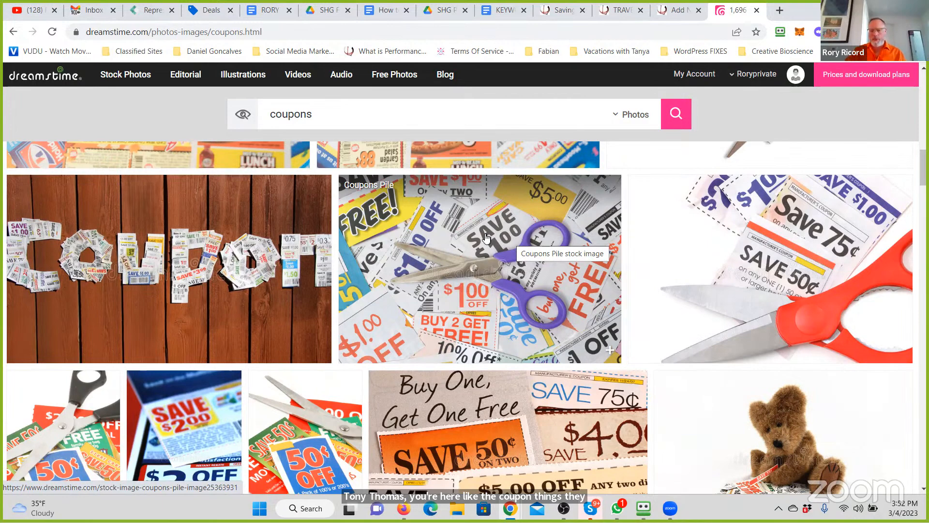
{"action": "scroll", "coordinate": [497, 189], "scroll_direction": "up", "scroll_amount": 1}
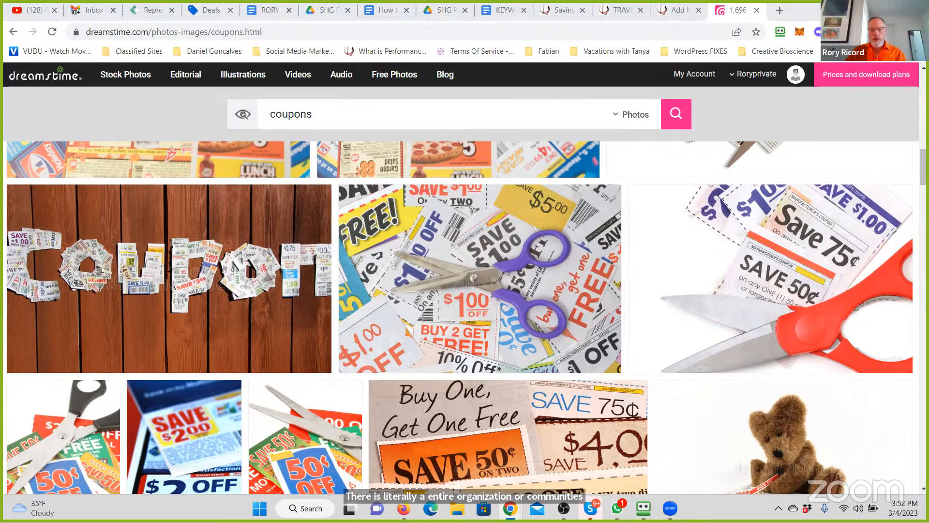
{"action": "scroll", "coordinate": [504, 255], "scroll_direction": "down", "scroll_amount": 10}
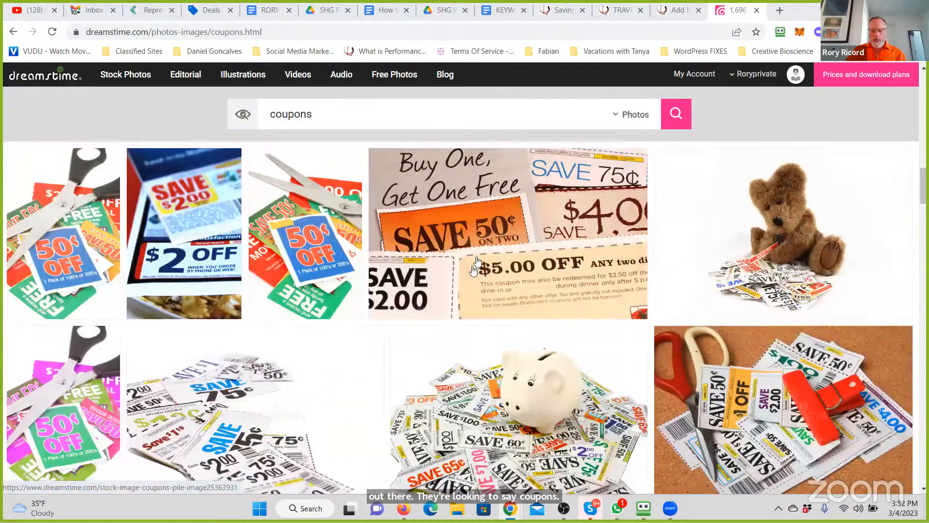
{"action": "scroll", "coordinate": [478, 261], "scroll_direction": "down", "scroll_amount": 8}
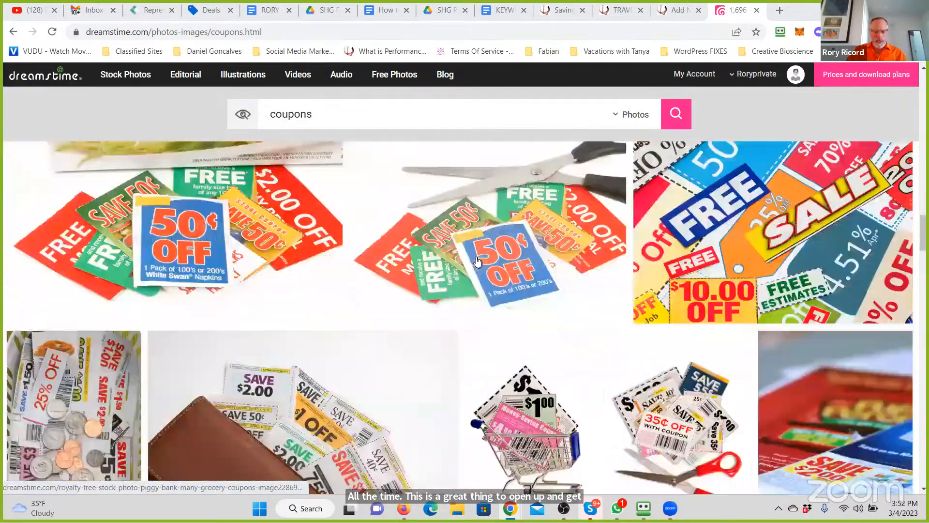
{"action": "scroll", "coordinate": [475, 264], "scroll_direction": "down", "scroll_amount": 5}
{"action": "scroll", "coordinate": [474, 265], "scroll_direction": "down", "scroll_amount": 5}
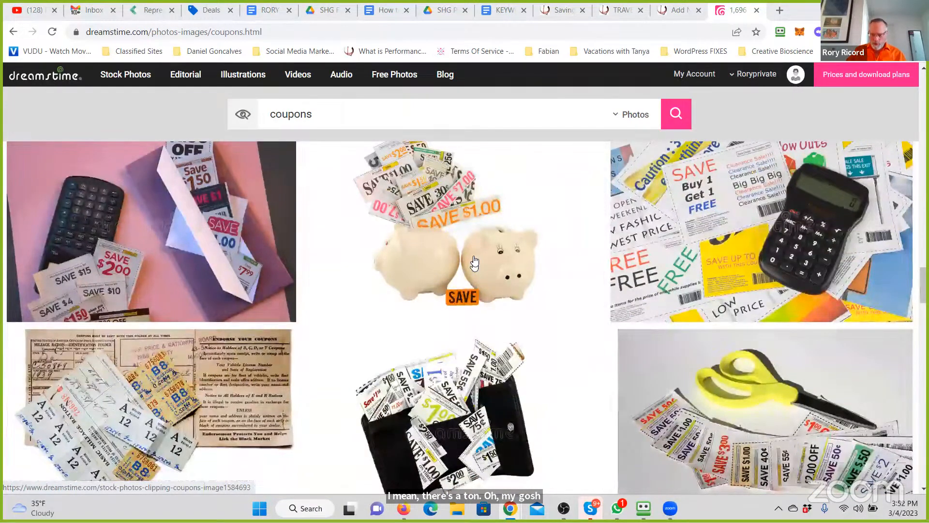
{"action": "scroll", "coordinate": [474, 262], "scroll_direction": "down", "scroll_amount": 5}
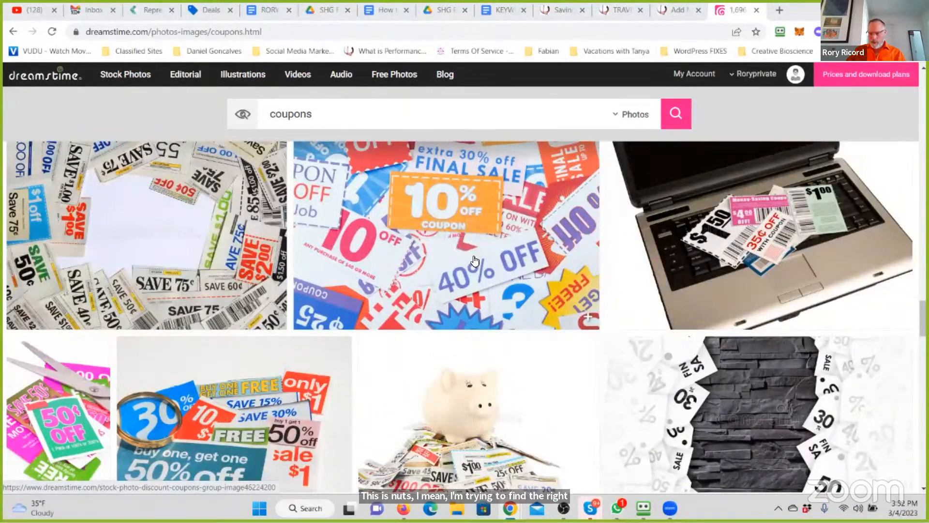
{"action": "scroll", "coordinate": [475, 262], "scroll_direction": "down", "scroll_amount": 5}
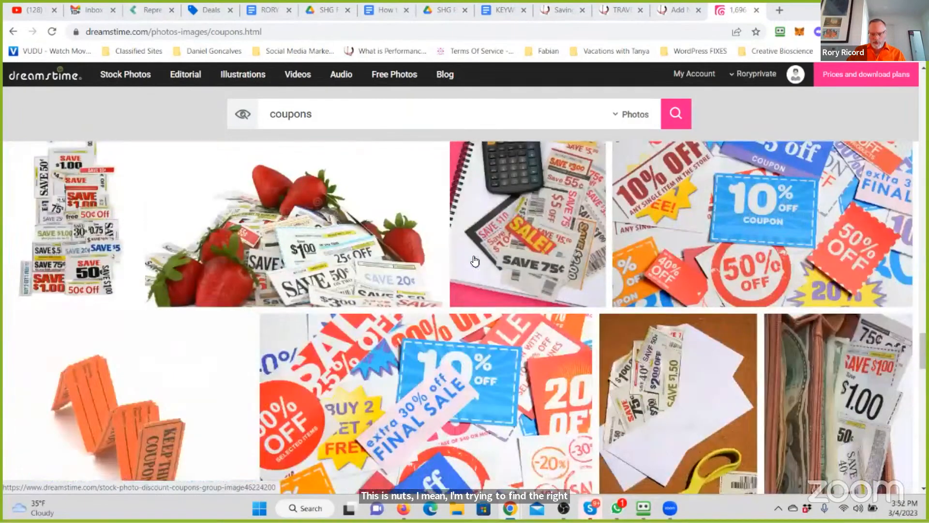
{"action": "scroll", "coordinate": [474, 262], "scroll_direction": "down", "scroll_amount": 5}
{"action": "scroll", "coordinate": [475, 261], "scroll_direction": "down", "scroll_amount": 4}
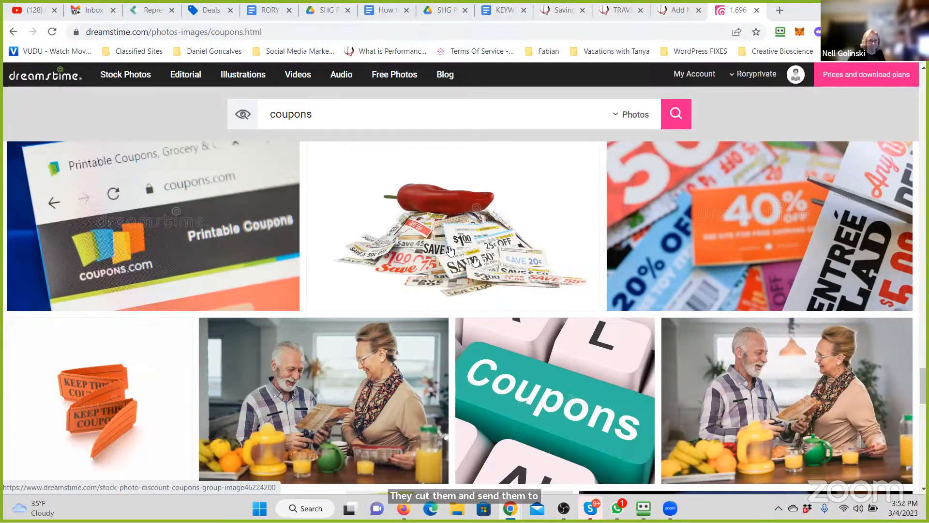
{"action": "scroll", "coordinate": [450, 251], "scroll_direction": "down", "scroll_amount": 1}
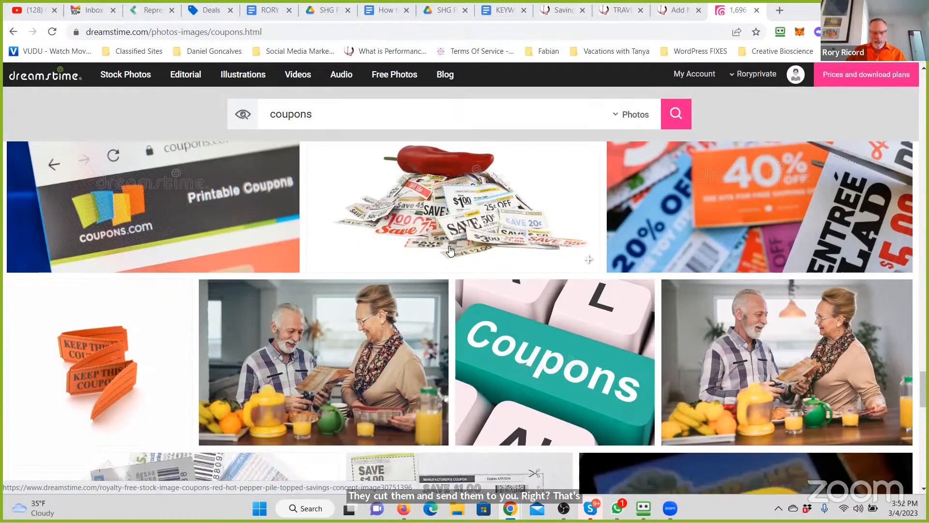
{"action": "scroll", "coordinate": [450, 250], "scroll_direction": "down", "scroll_amount": 3}
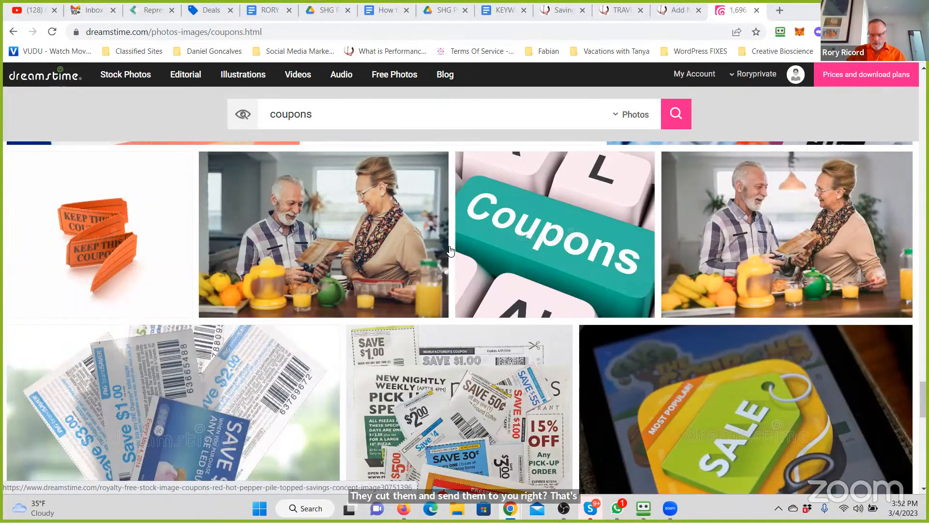
{"action": "scroll", "coordinate": [451, 250], "scroll_direction": "down", "scroll_amount": 6}
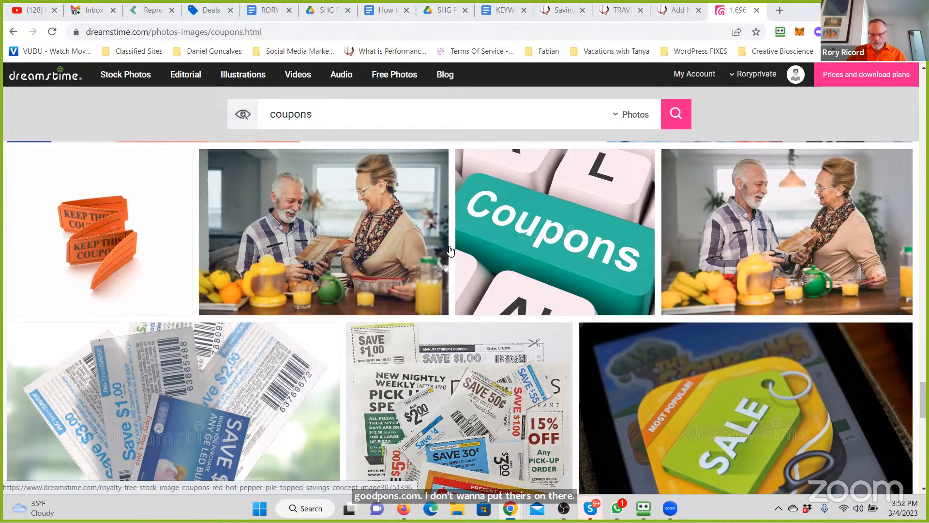
{"action": "scroll", "coordinate": [450, 250], "scroll_direction": "down", "scroll_amount": 10}
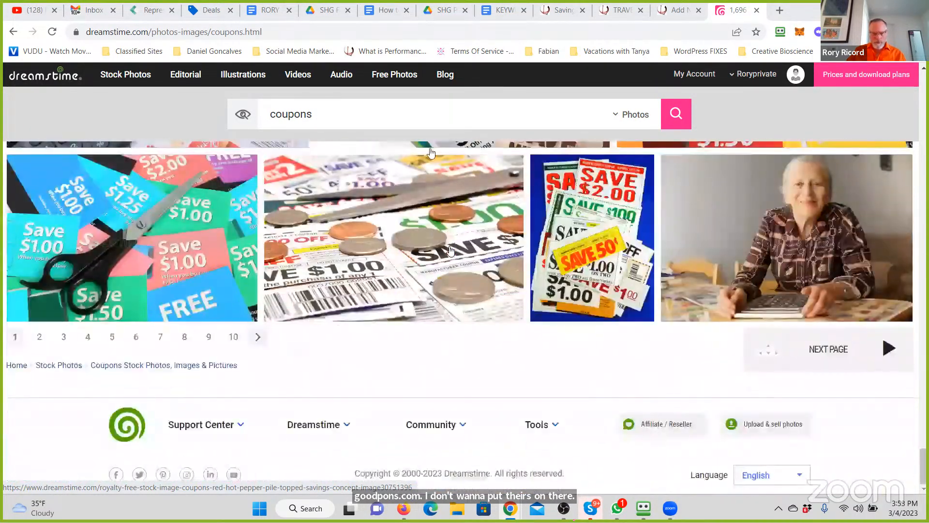
{"action": "left_click_drag", "start_coordinate": [442, 116], "coordinate": [227, 96]}
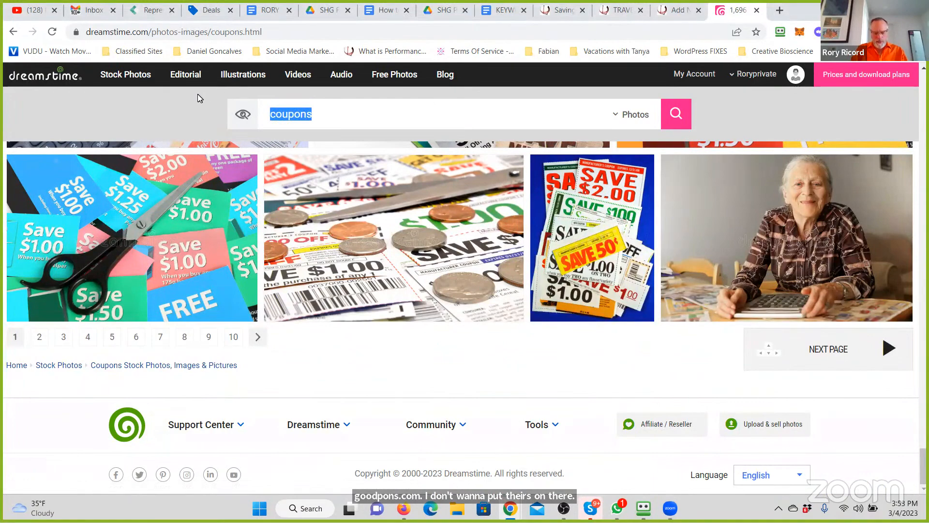
{"action": "type", "text": "member"}
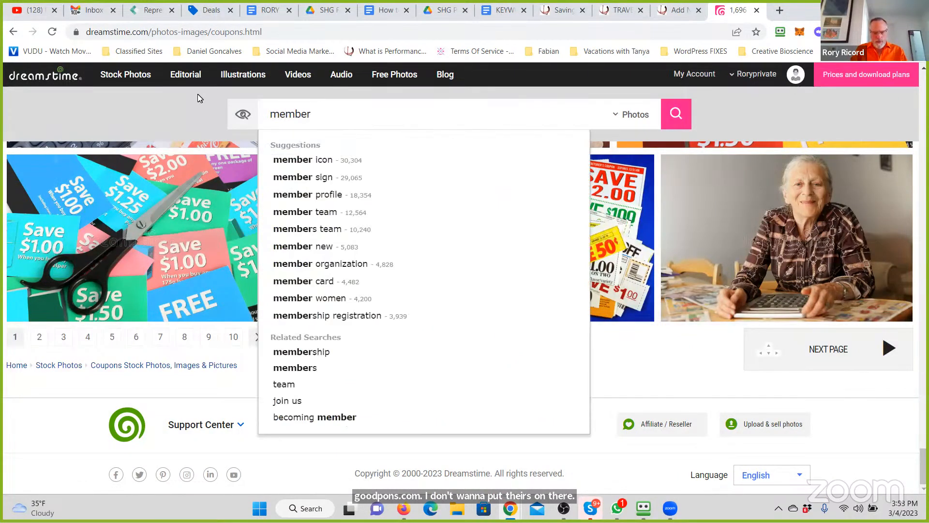
{"action": "key", "text": "BackSpace"}
{"action": "key", "text": "BackSpace"}
{"action": "key", "text": "BackSpace"}
{"action": "key", "text": "BackSpace"}
{"action": "key", "text": "BackSpace"}
{"action": "key", "text": "BackSpace"}
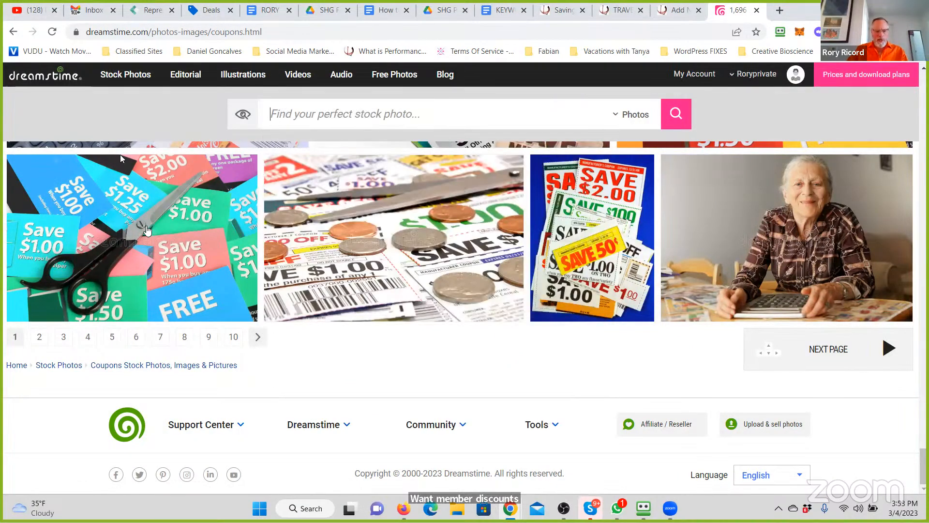
{"action": "right_click", "coordinate": [142, 225]}
{"action": "key", "text": "Escape"}
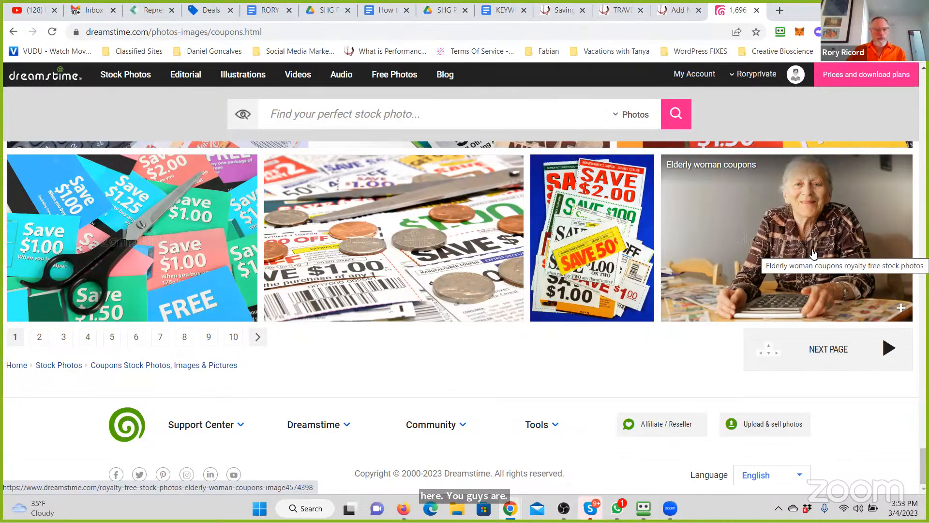
- Open the coupon photo with black scissors on colourful coupons and add it to a new lightbox named SHG IMAGES
{"action": "left_click", "coordinate": [153, 241]}
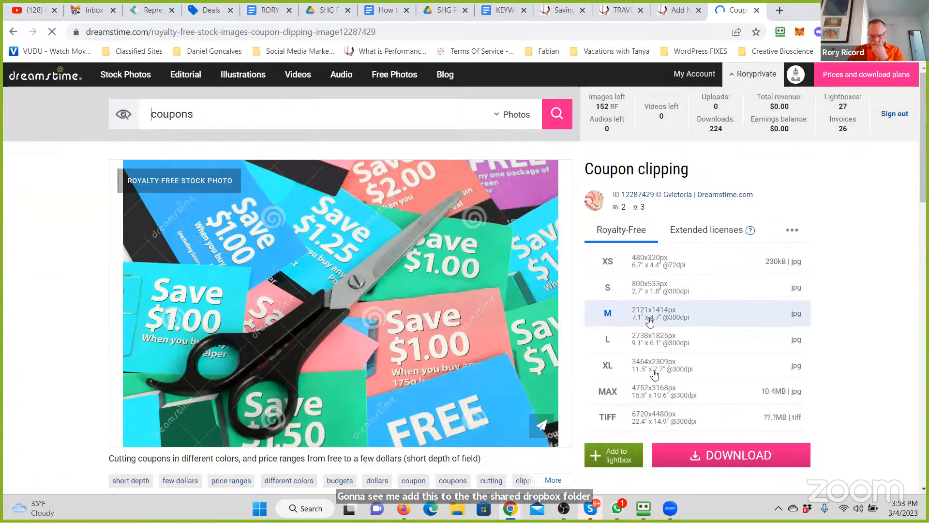
{"action": "scroll", "coordinate": [627, 382], "scroll_direction": "down", "scroll_amount": 2}
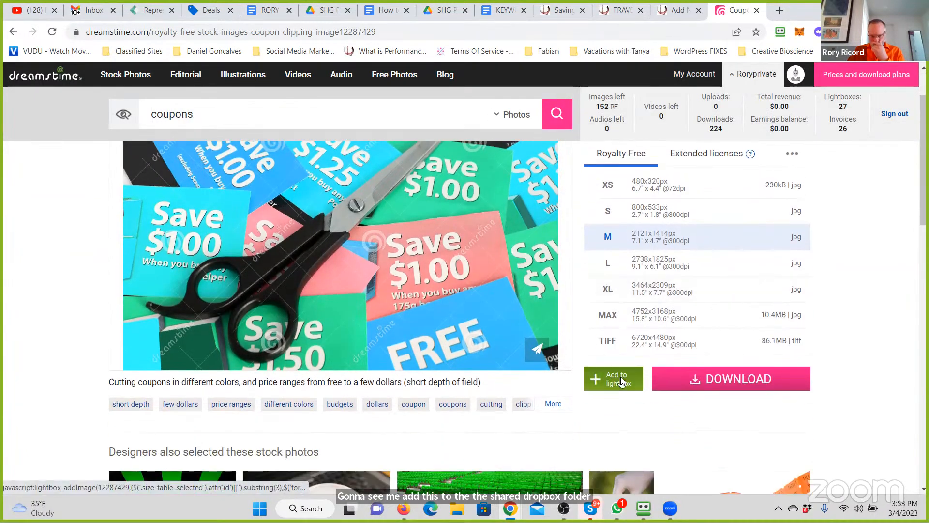
{"action": "left_click", "coordinate": [622, 381]}
{"action": "left_click", "coordinate": [468, 298]}
{"action": "type", "text": "SHG "}
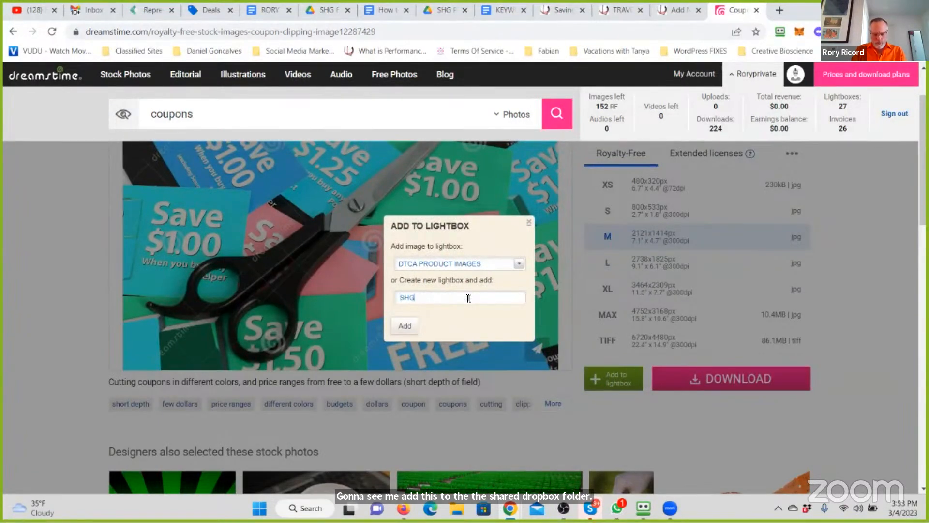
{"action": "type", "text": "IMAGES"}
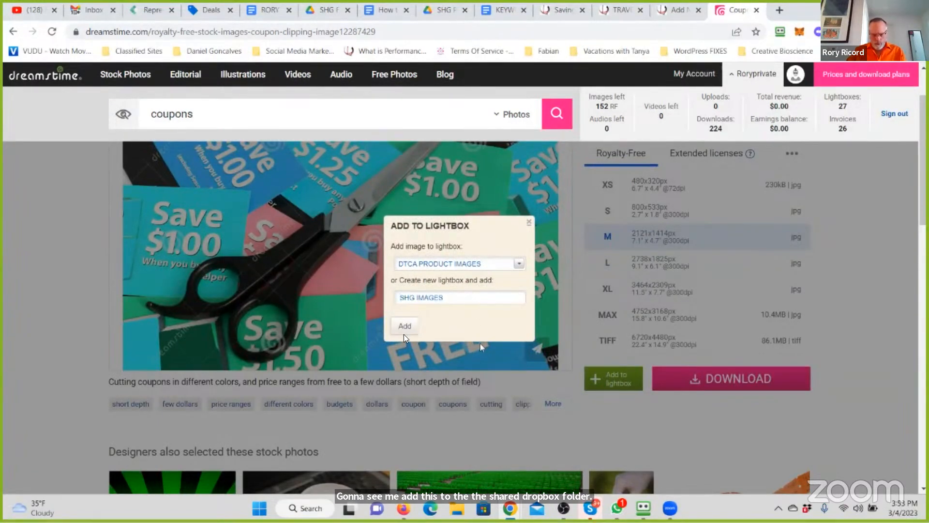
{"action": "left_click", "coordinate": [403, 333]}
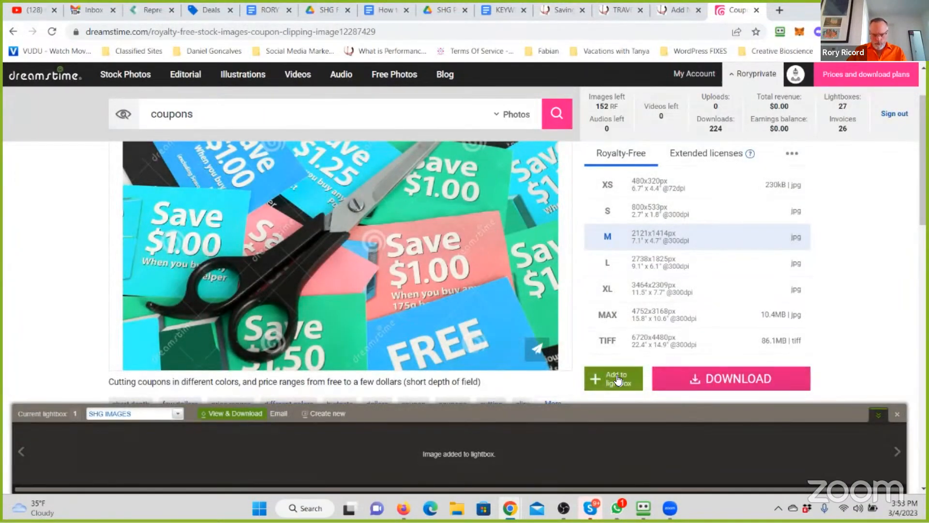
- Download the coupon photo in size M and open the file in Photos, making Photos the permanent app for .jpg files
{"action": "left_click", "coordinate": [724, 376]}
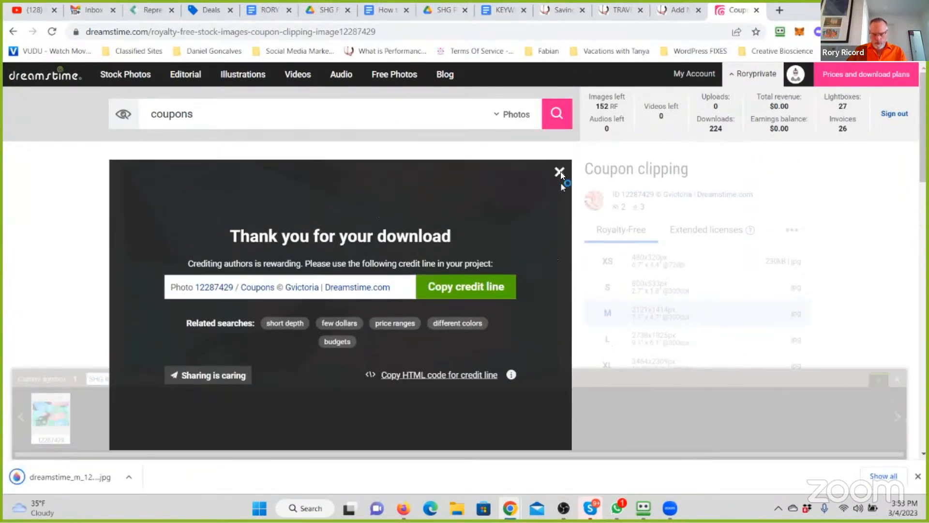
{"action": "left_click", "coordinate": [562, 174]}
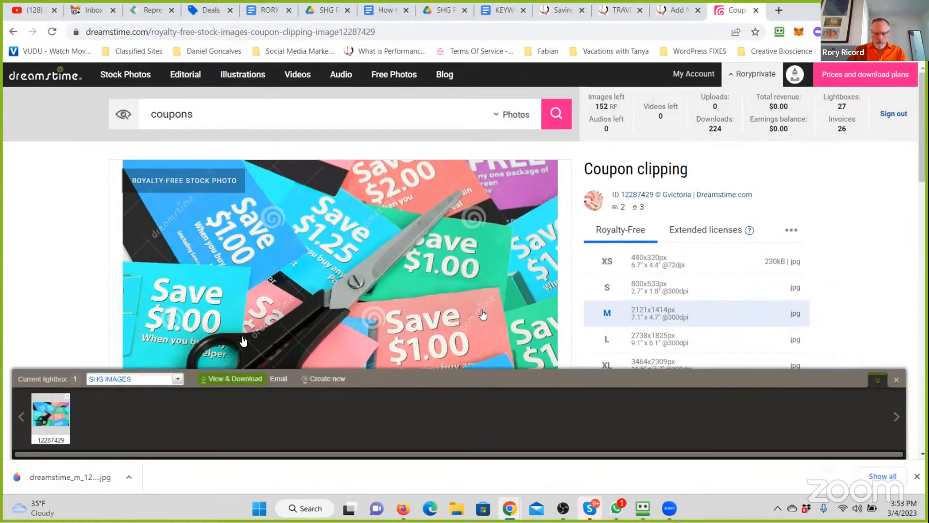
{"action": "mouse_move", "coordinate": [63, 416]}
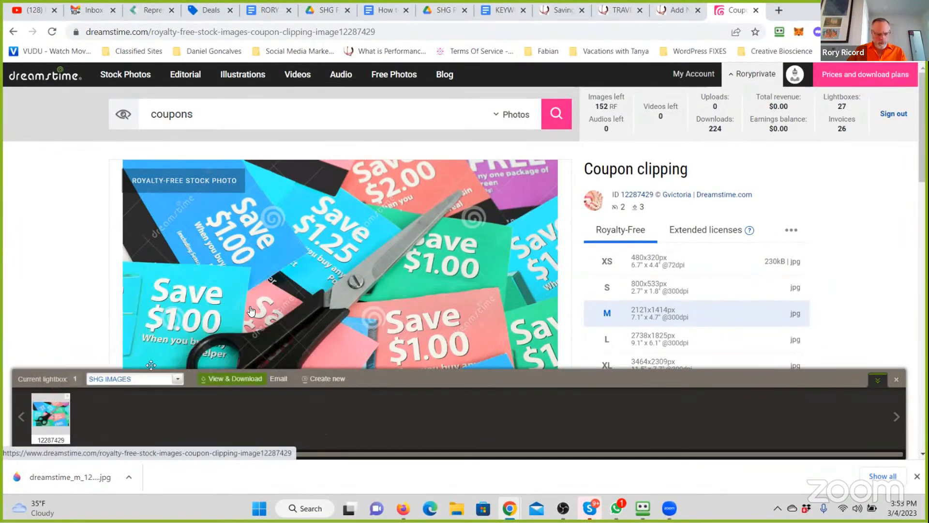
{"action": "left_click", "coordinate": [67, 485]}
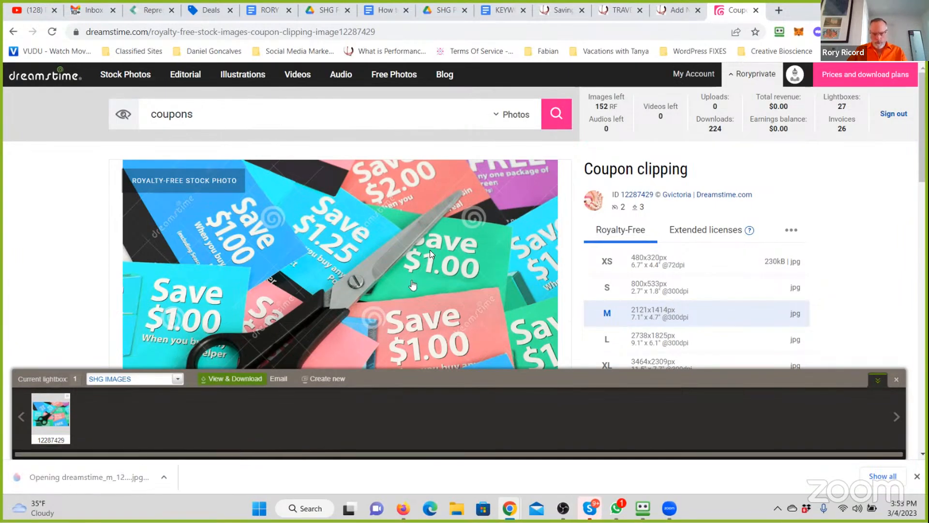
{"action": "left_click", "coordinate": [397, 213]}
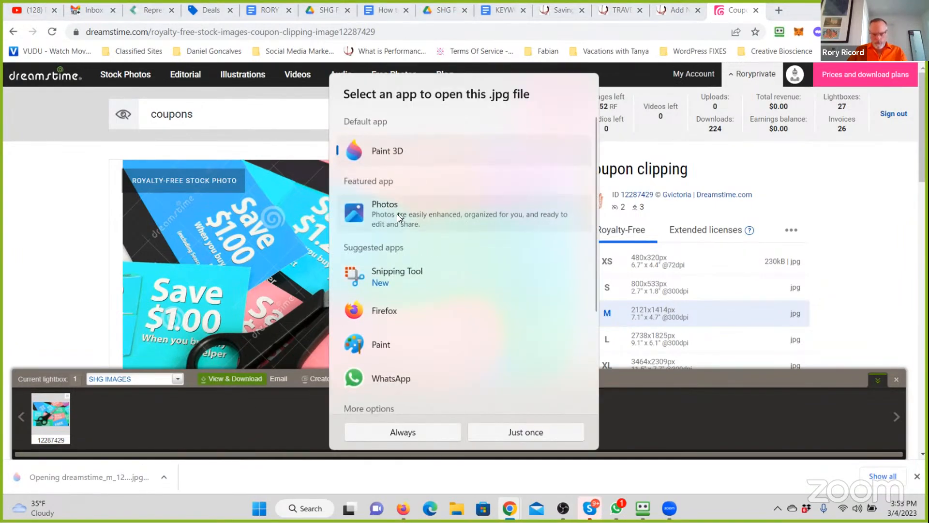
{"action": "left_click", "coordinate": [383, 432]}
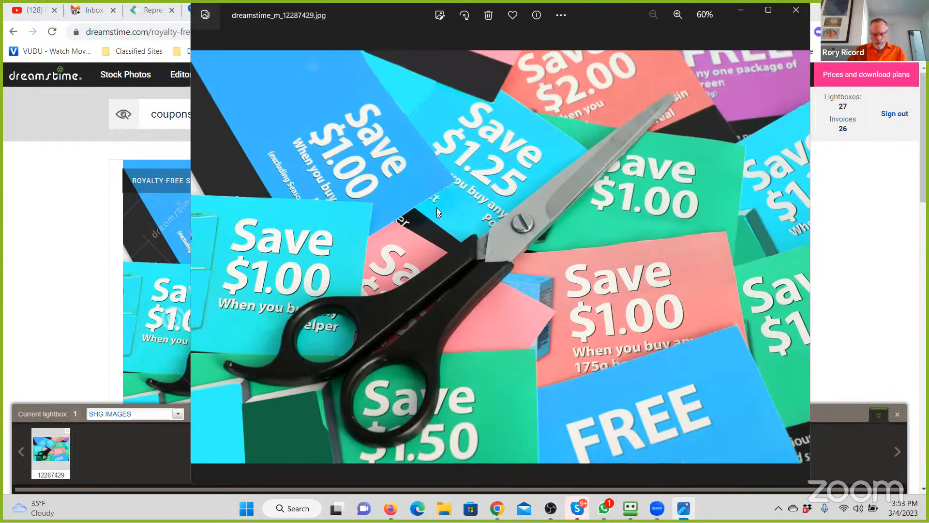
- Start saving a resized .jpg copy at 2121 x 1414 pixels and browse to the RRR247 PBS Files folder in Dropbox
{"action": "right_click", "coordinate": [437, 207]}
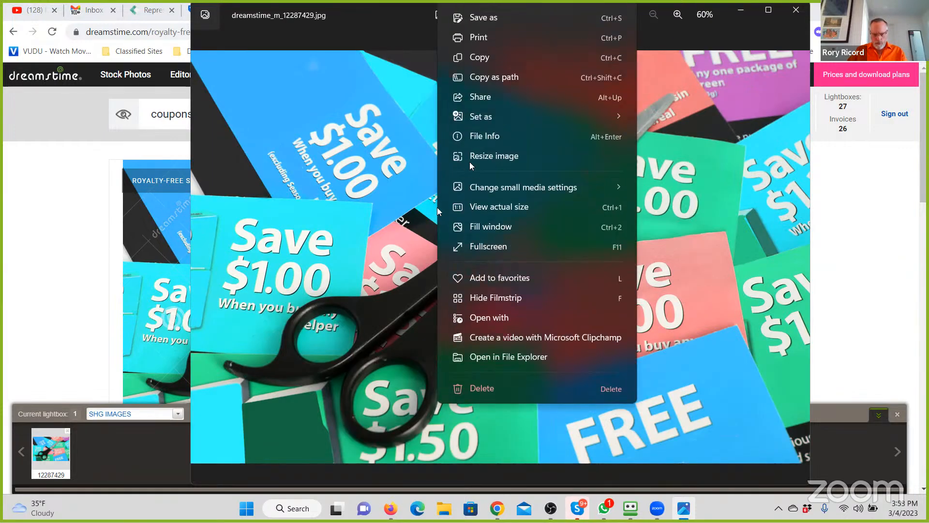
{"action": "left_click", "coordinate": [469, 161]}
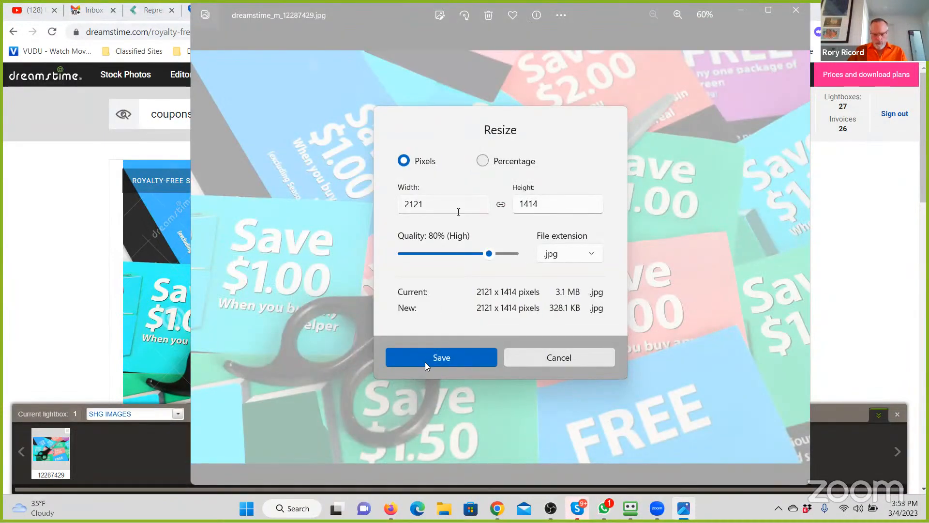
{"action": "left_click", "coordinate": [425, 363]}
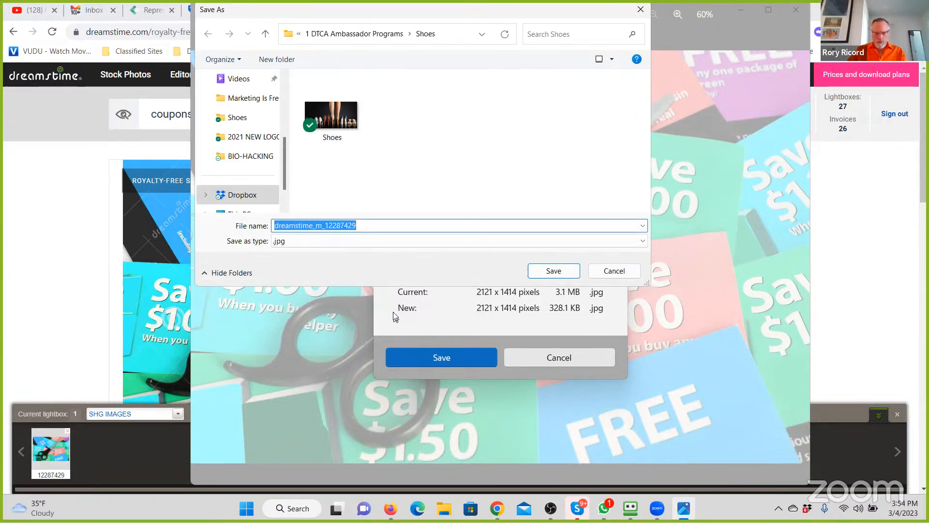
{"action": "left_click", "coordinate": [361, 35]}
{"action": "left_click", "coordinate": [318, 34]}
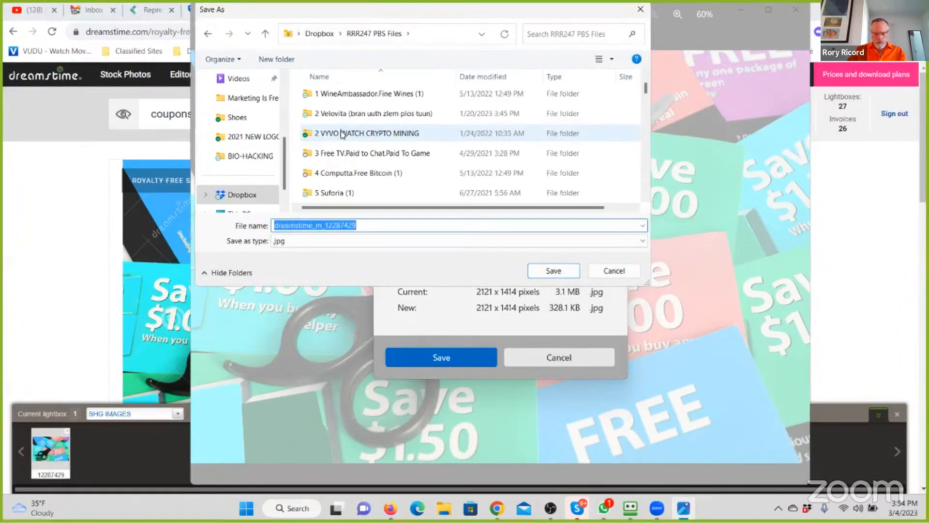
- Rename the "3 Free TV.Paid to Chat.Paid To Game" folder as "3 Savings Highway Global"
{"action": "left_click", "coordinate": [374, 154]}
{"action": "left_click", "coordinate": [375, 154]}
{"action": "left_click_drag", "start_coordinate": [433, 153], "coordinate": [321, 153]}
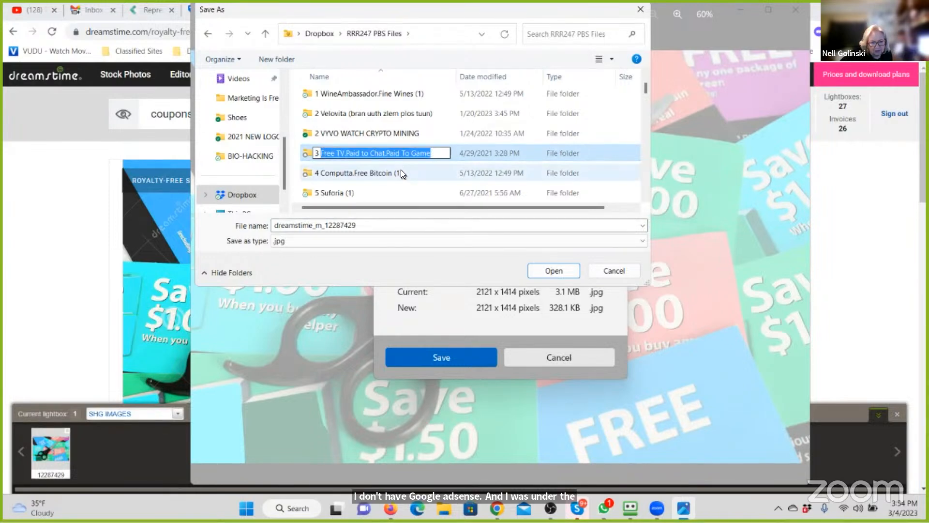
{"action": "type", "text": "S"}
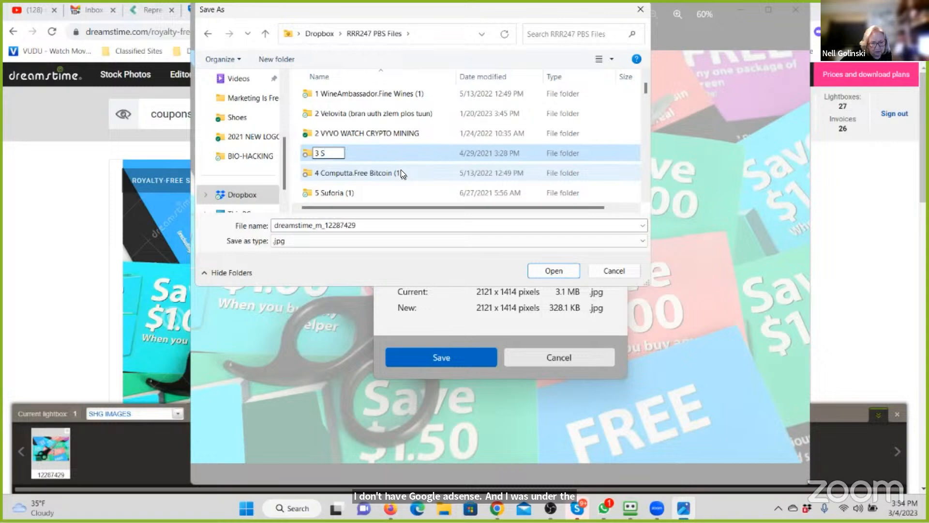
{"action": "type", "text": "avings High"}
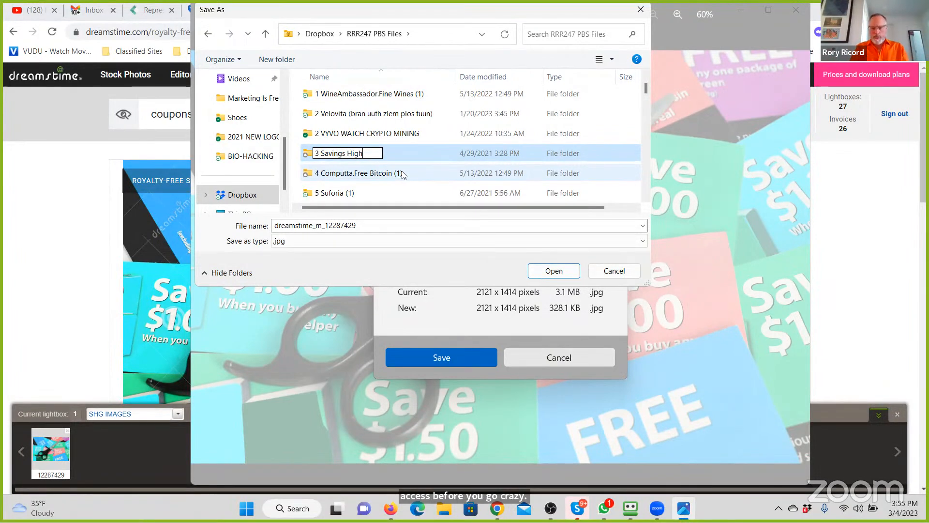
{"action": "type", "text": "way Global"}
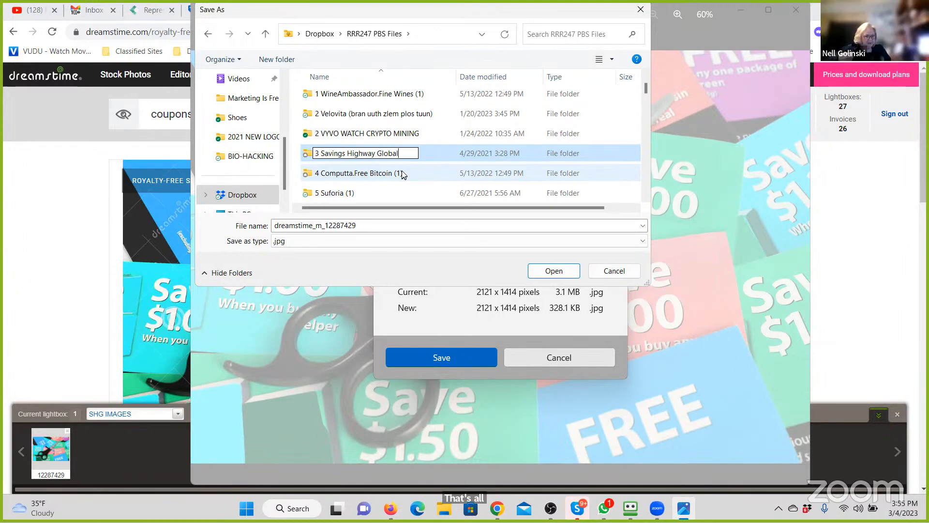
{"action": "left_click", "coordinate": [428, 180]}
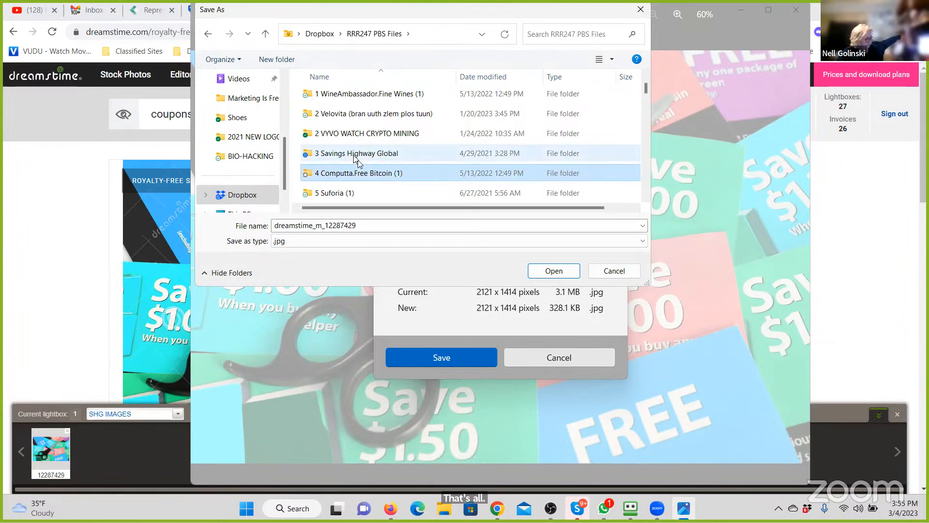
- Open the 3 Savings Highway Global folder and look through the images stored in it
{"action": "double_click", "coordinate": [356, 155]}
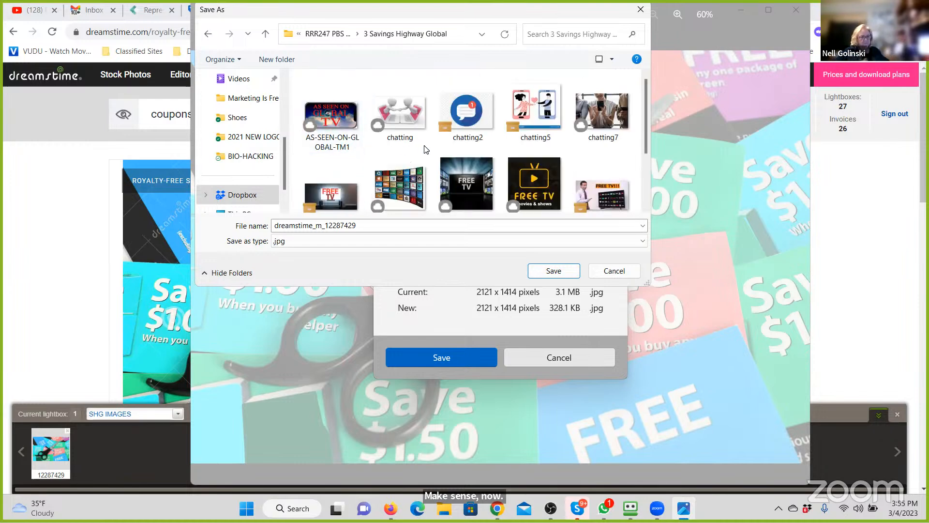
{"action": "scroll", "coordinate": [426, 150], "scroll_direction": "down", "scroll_amount": 2}
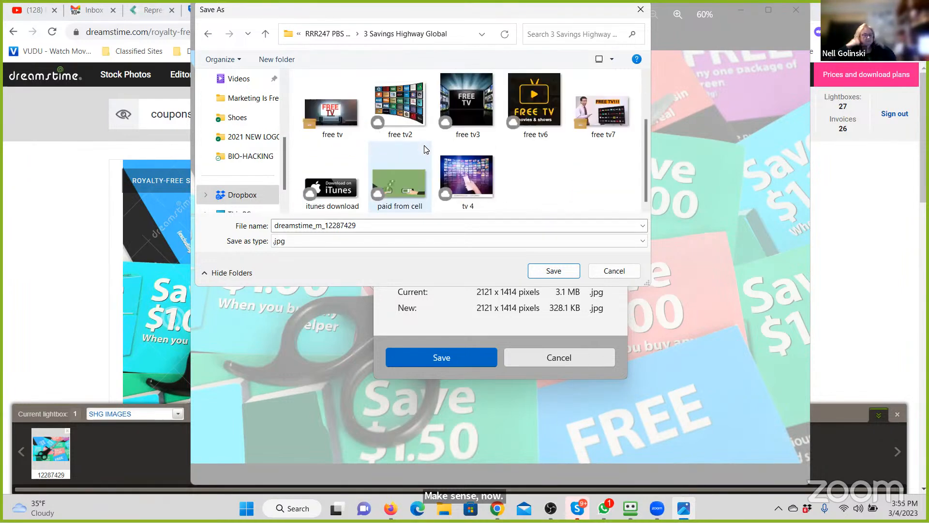
{"action": "scroll", "coordinate": [426, 149], "scroll_direction": "up", "scroll_amount": 2}
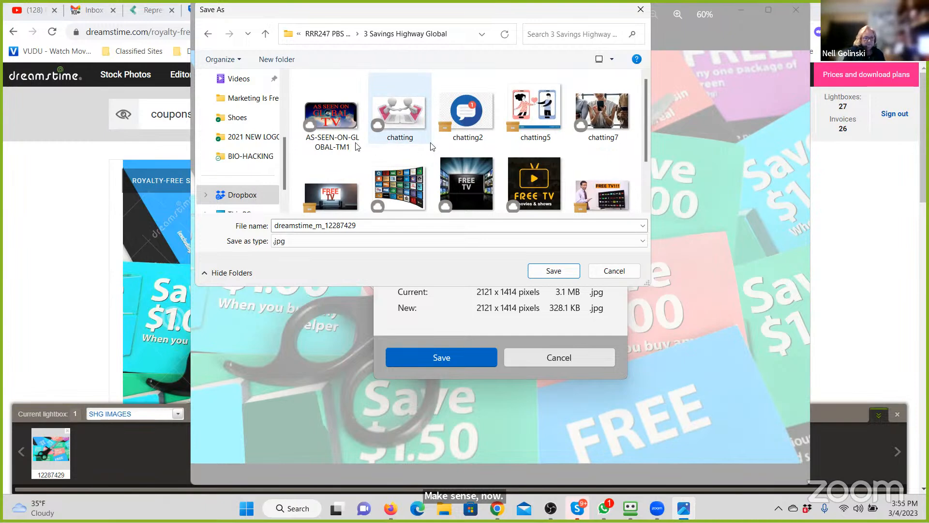
{"action": "left_click", "coordinate": [338, 124]}
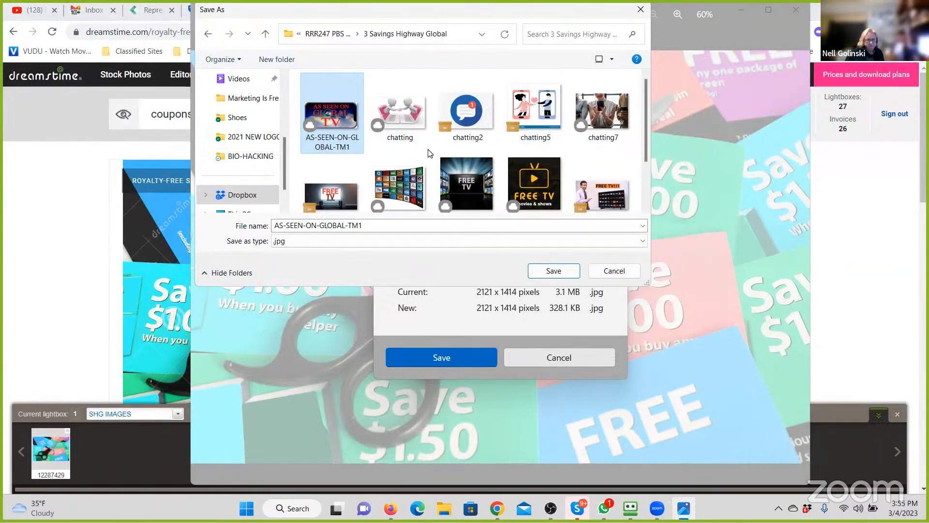
{"action": "scroll", "coordinate": [547, 190], "scroll_direction": "down", "scroll_amount": 2}
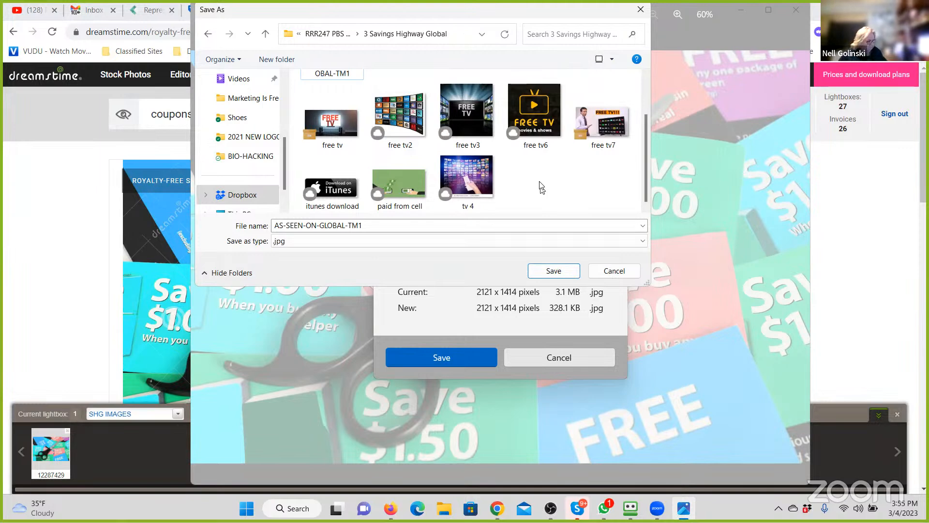
{"action": "scroll", "coordinate": [541, 187], "scroll_direction": "up", "scroll_amount": 2}
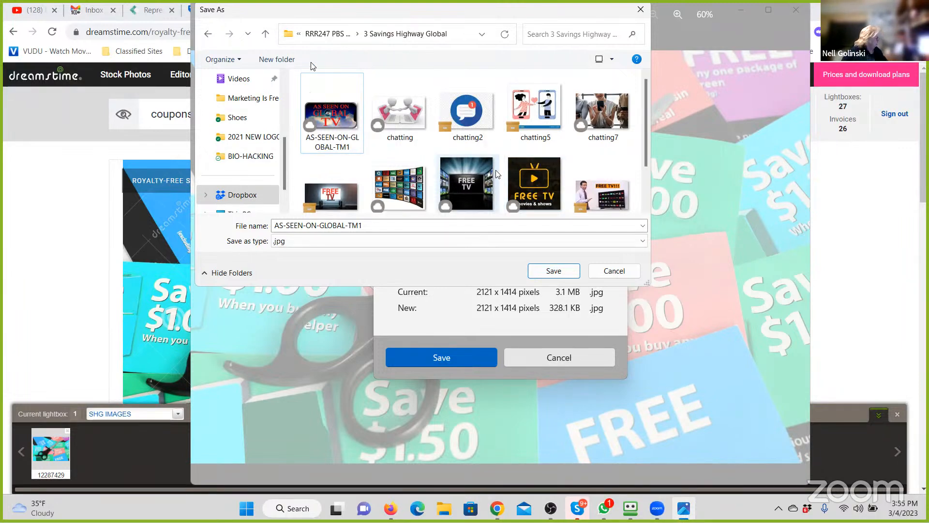
- Create a subfolder named FREE TV inside the 3 Savings Highway Global folder
{"action": "left_click", "coordinate": [276, 60]}
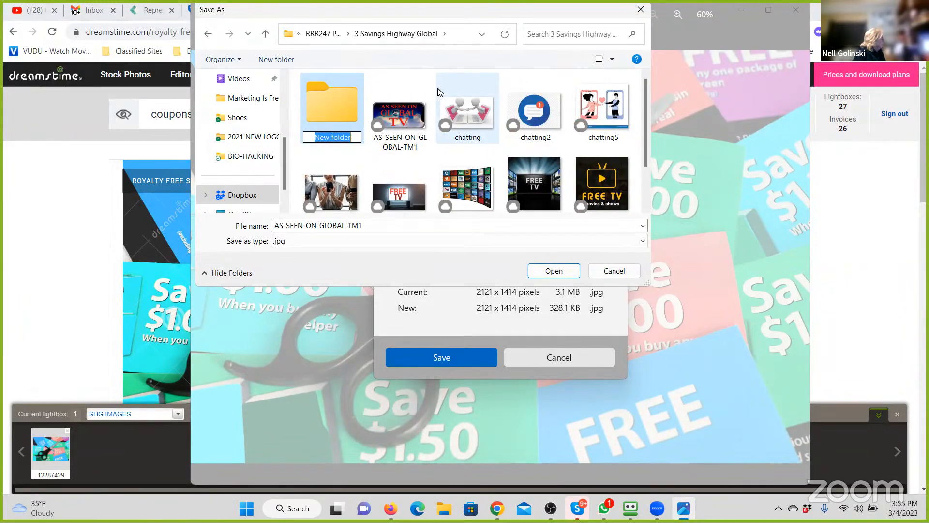
{"action": "type", "text": "FREE TB"}
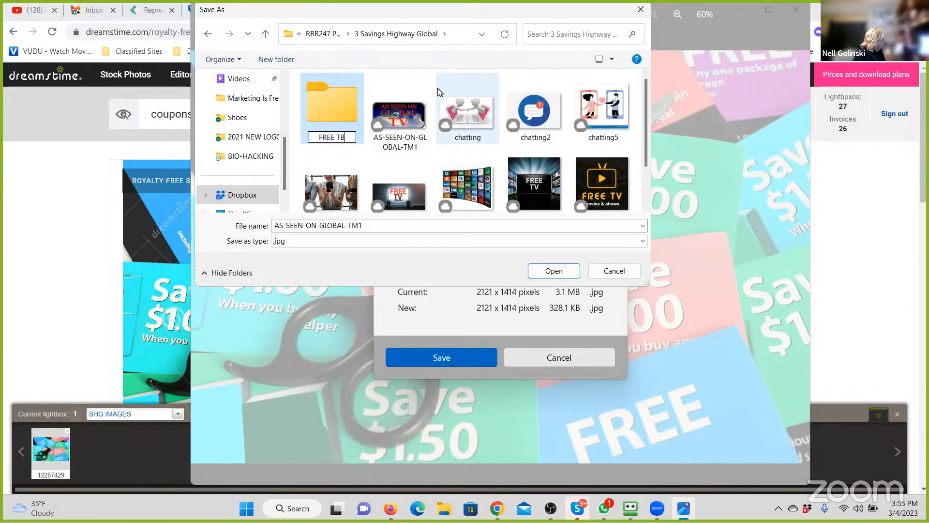
{"action": "key", "text": "BackSpace"}
{"action": "type", "text": "V"}
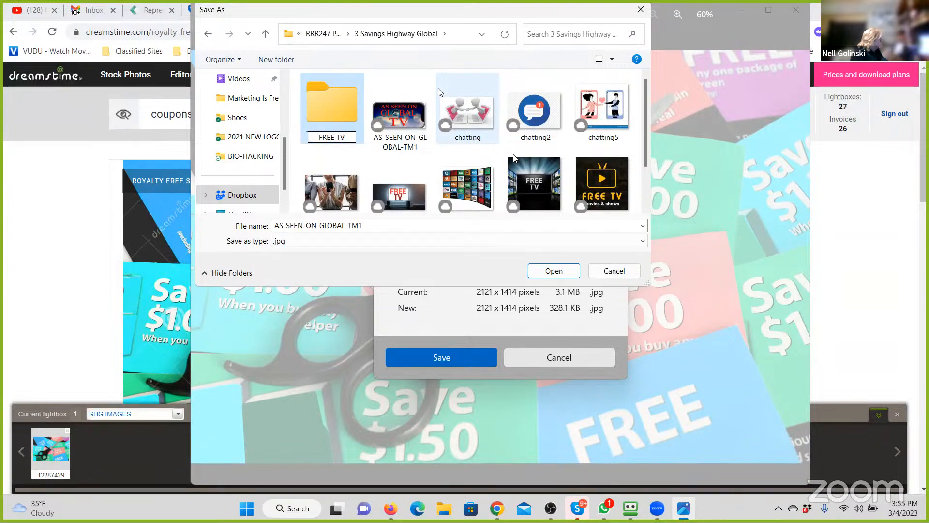
{"action": "left_click", "coordinate": [405, 163]}
- Move AS-SEEN-ON-GLOBAL-TM1 and the images free tv, free tv2, free tv3, free tv6 and free tv7 into the FREE TV folder
{"action": "left_click_drag", "start_coordinate": [402, 108], "coordinate": [335, 105]}
{"action": "left_click_drag", "start_coordinate": [396, 178], "coordinate": [332, 137]}
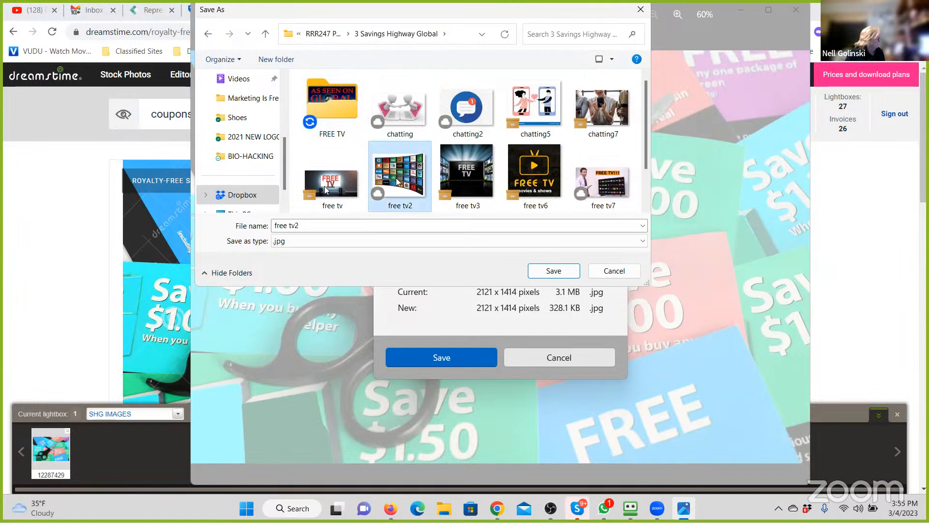
{"action": "left_click_drag", "start_coordinate": [327, 186], "coordinate": [321, 111]}
{"action": "left_click_drag", "start_coordinate": [381, 189], "coordinate": [329, 114]}
{"action": "left_click_drag", "start_coordinate": [332, 175], "coordinate": [332, 115]}
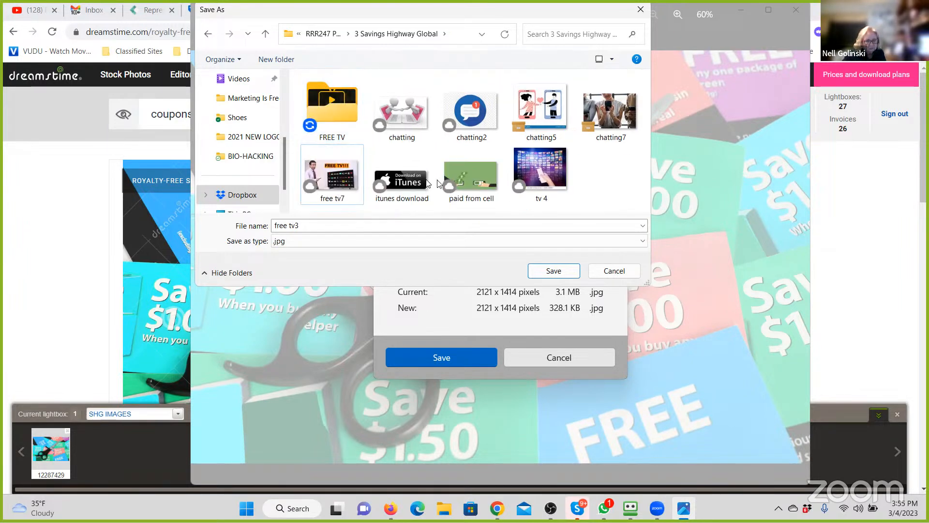
{"action": "left_click", "coordinate": [532, 183]}
{"action": "left_click_drag", "start_coordinate": [533, 183], "coordinate": [319, 137]}
{"action": "left_click_drag", "start_coordinate": [339, 183], "coordinate": [341, 133]}
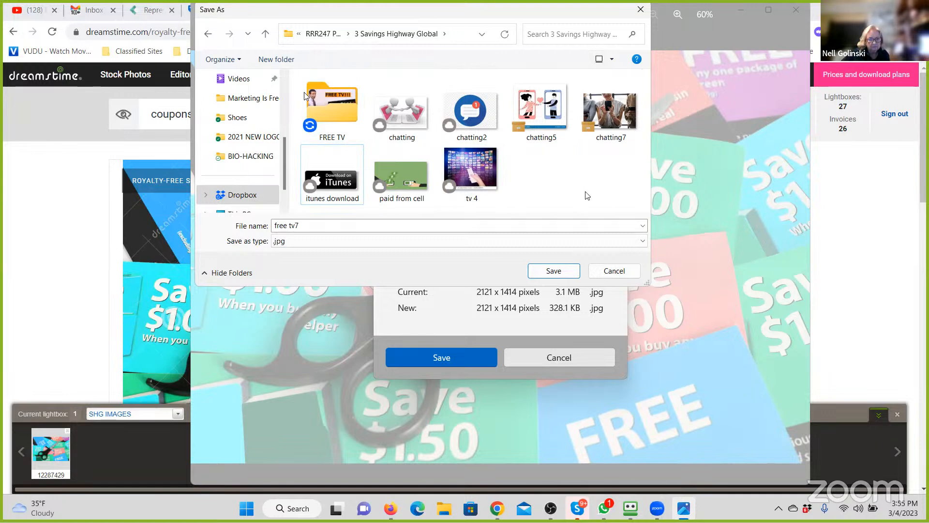
- Create another subfolder named CHATTING next to the FREE TV folder
{"action": "left_click", "coordinate": [261, 65]}
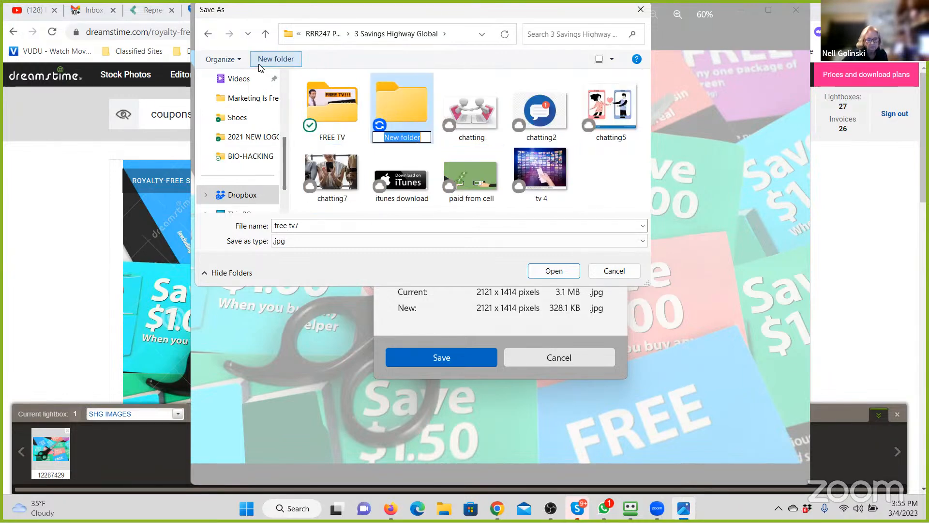
{"action": "type", "text": "CHATTING"}
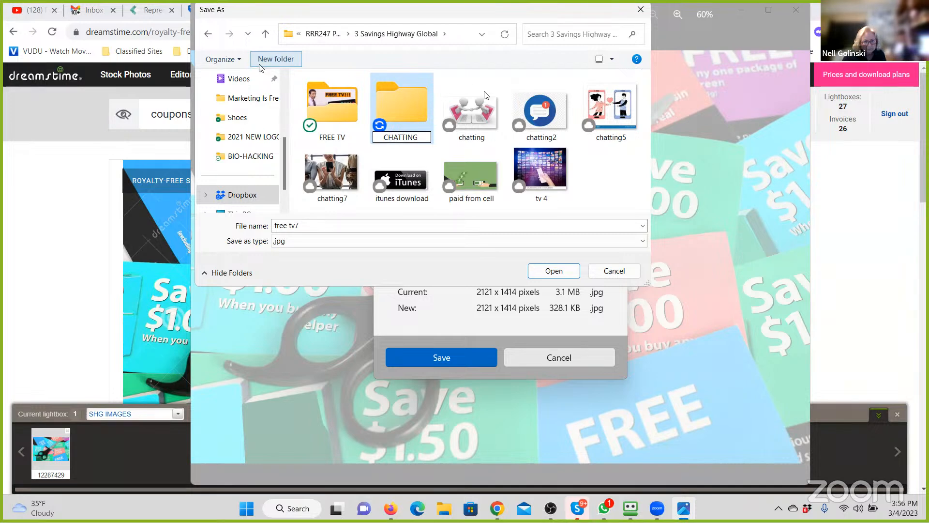
{"action": "key", "text": "Return"}
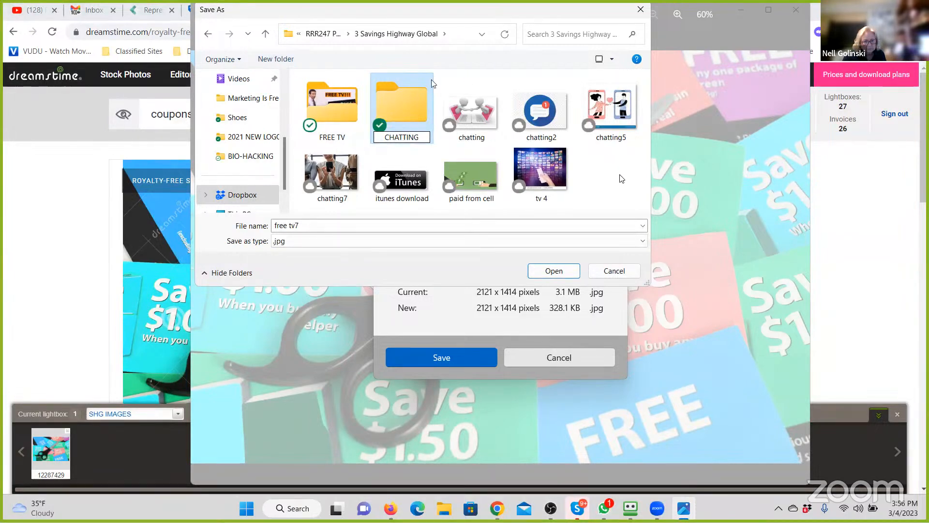
- Try to move the chatting, chatting2, chatting5 and chatting7 images into the CHATTING folder
{"action": "left_click", "coordinate": [626, 179]}
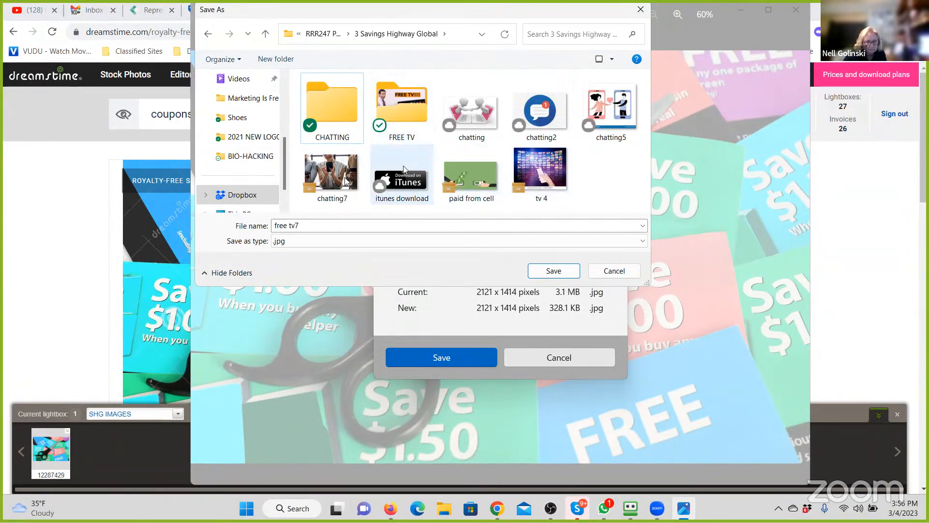
{"action": "left_click_drag", "start_coordinate": [333, 196], "coordinate": [394, 121]}
{"action": "left_click_drag", "start_coordinate": [472, 113], "coordinate": [409, 121]}
{"action": "left_click_drag", "start_coordinate": [541, 135], "coordinate": [397, 121]}
{"action": "left_click_drag", "start_coordinate": [472, 113], "coordinate": [334, 118]}
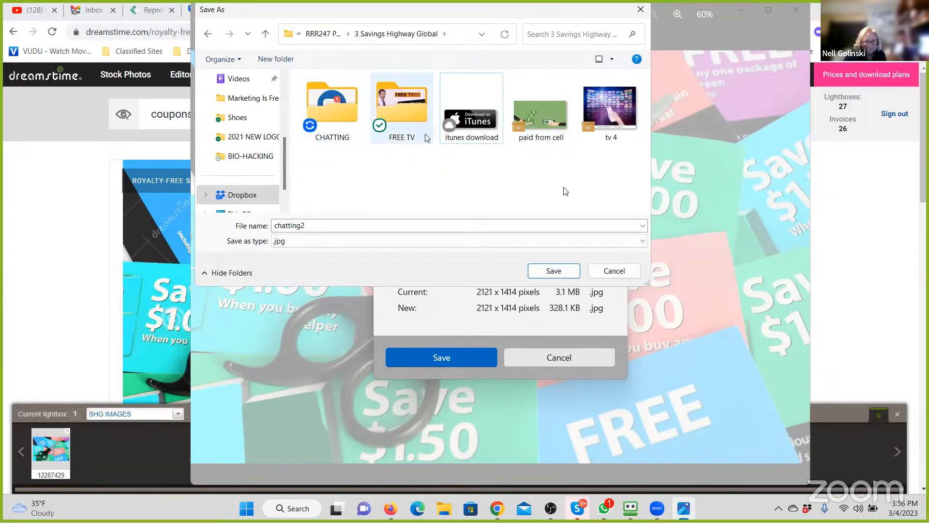
- Move the misplaced chatting, chatting5 and chatting7 images from the FREE TV folder back to 3 Savings Highway Global and return there
{"action": "left_click", "coordinate": [396, 112]}
{"action": "double_click", "coordinate": [399, 116]}
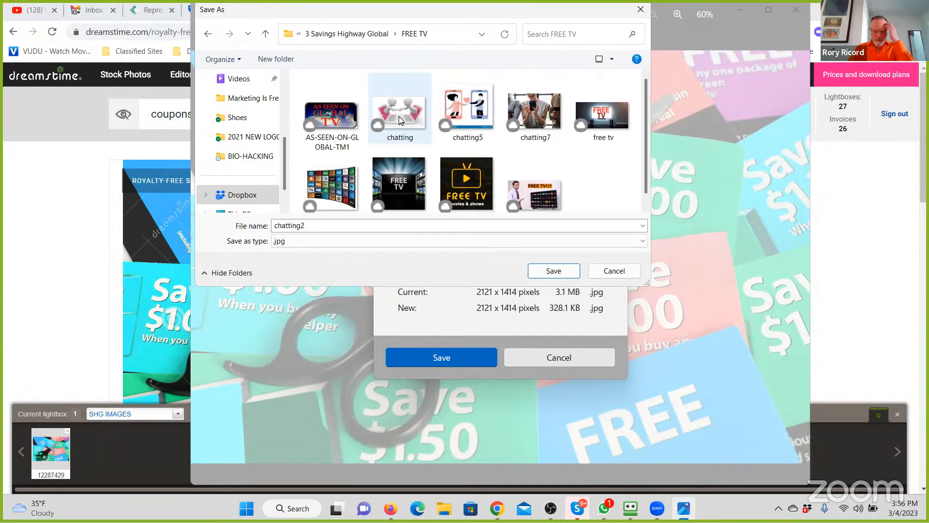
{"action": "left_click_drag", "start_coordinate": [400, 121], "coordinate": [350, 36]}
{"action": "left_click_drag", "start_coordinate": [400, 104], "coordinate": [351, 36]}
{"action": "left_click_drag", "start_coordinate": [428, 116], "coordinate": [335, 38]}
{"action": "left_click", "coordinate": [339, 34]}
- Move the chatting, chatting5 and chatting7 images from 3 Savings Highway Global into the CHATTING folder
{"action": "left_click_drag", "start_coordinate": [463, 127], "coordinate": [310, 113]}
{"action": "left_click_drag", "start_coordinate": [472, 110], "coordinate": [336, 110]}
{"action": "left_click_drag", "start_coordinate": [469, 111], "coordinate": [337, 110]}
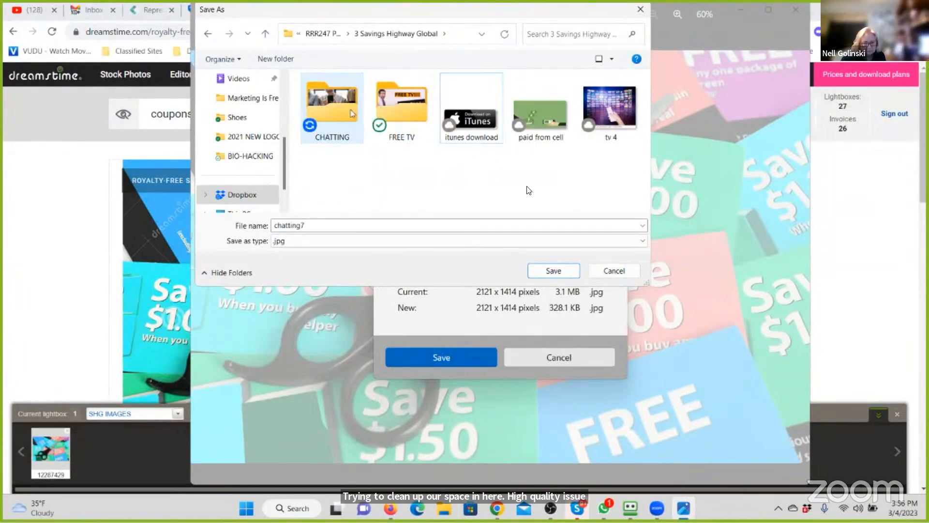
- Create a subfolder named Coupon Clipping inside the 3 Savings Highway Global folder
{"action": "left_click", "coordinate": [273, 58]}
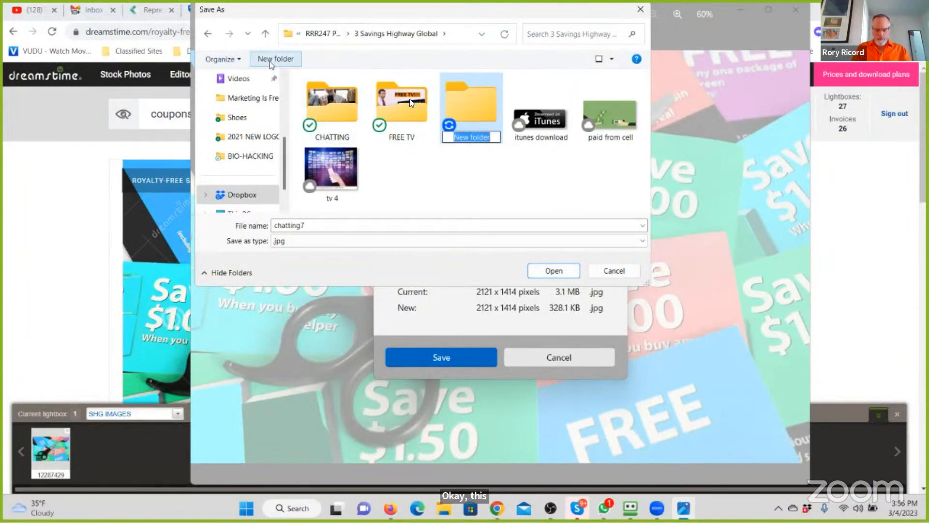
{"action": "type", "text": "Coupon Clipping"}
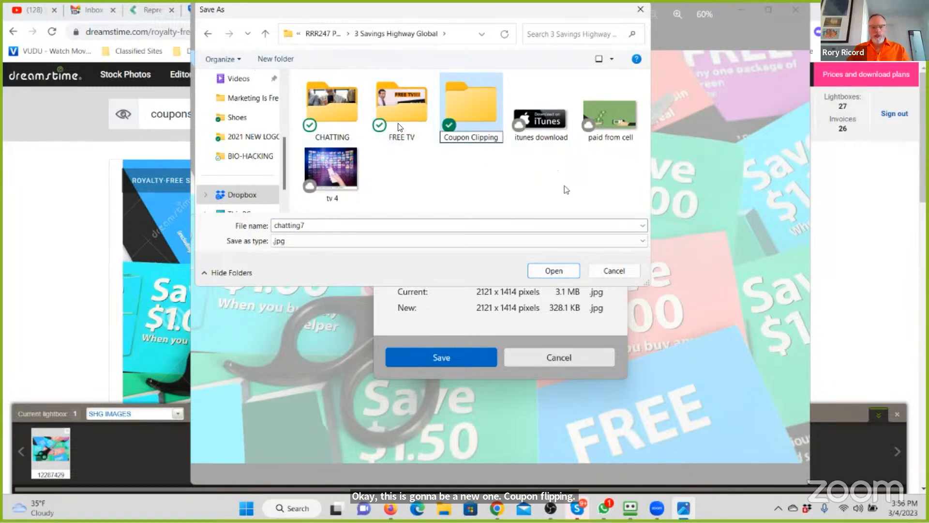
{"action": "key", "text": "Return"}
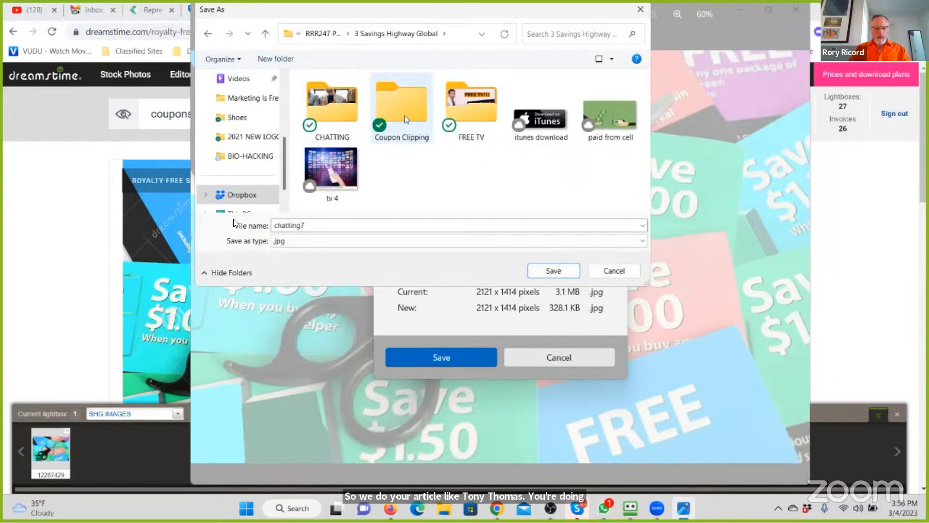
- Save the coupon scissors photo as clip coupons in the Coupon Clipping folder and minimize the image window
{"action": "left_click", "coordinate": [342, 225]}
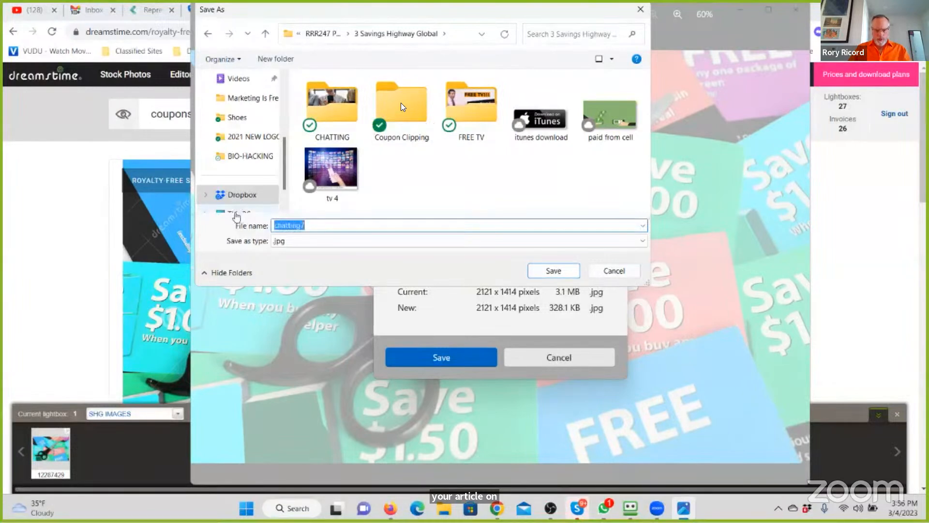
{"action": "double_click", "coordinate": [402, 108]}
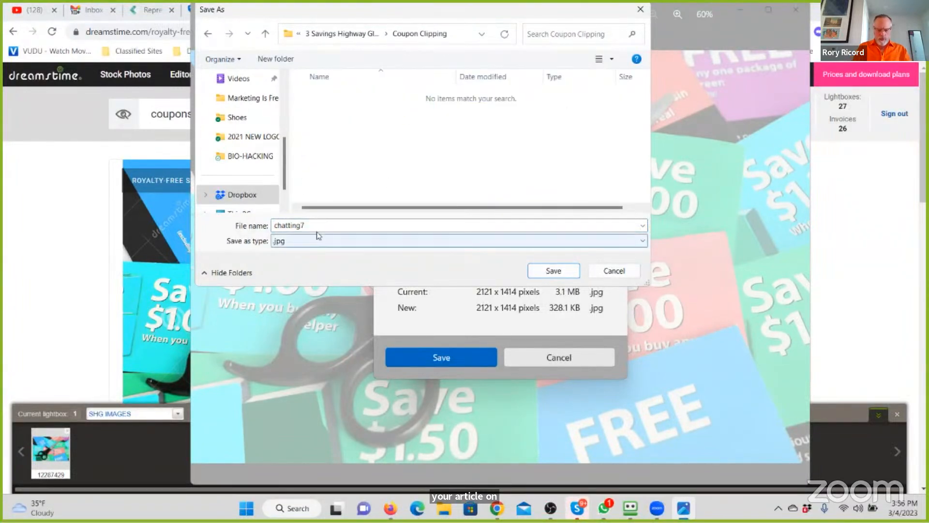
{"action": "left_click", "coordinate": [319, 227]}
{"action": "type", "text": "clip coupons"}
{"action": "key", "text": "Return"}
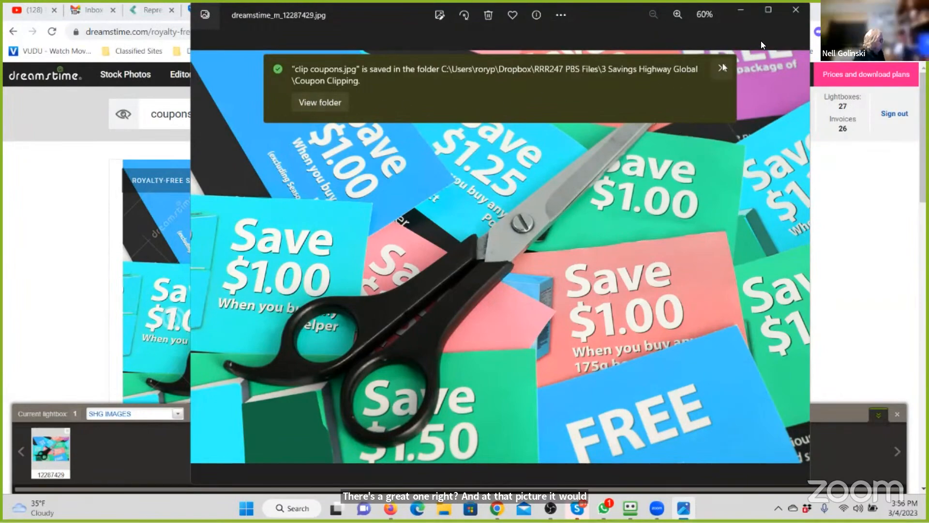
{"action": "left_click", "coordinate": [743, 13]}
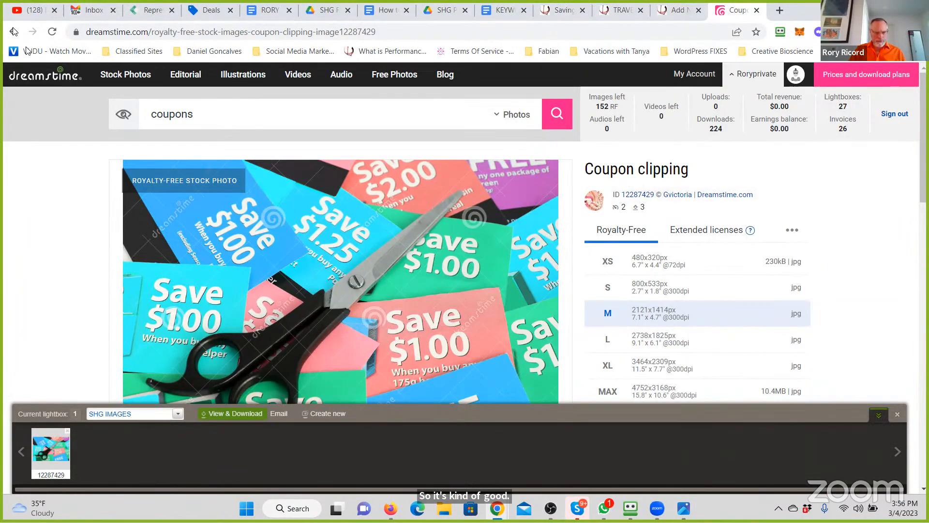
- Return to the coupons search results and open the photo of the green Coupons keyboard key
{"action": "left_click", "coordinate": [14, 31]}
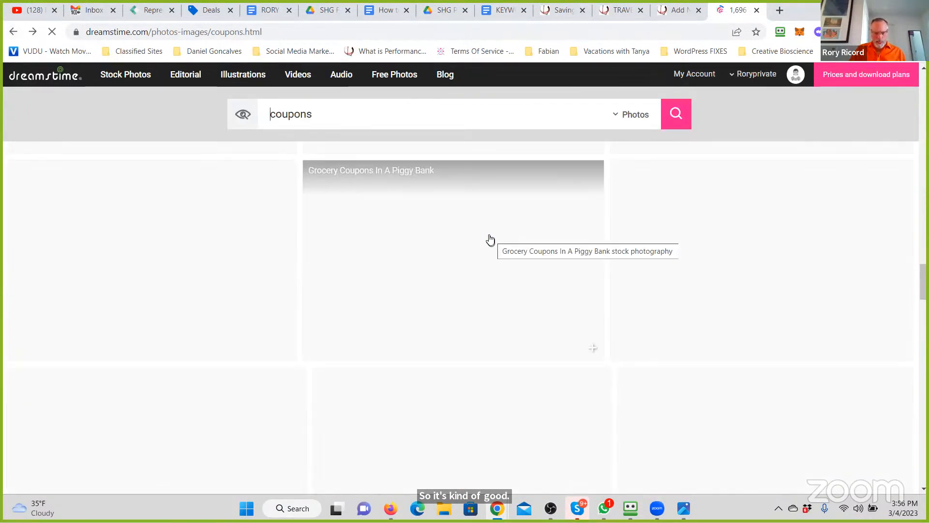
{"action": "scroll", "coordinate": [489, 238], "scroll_direction": "down", "scroll_amount": 3}
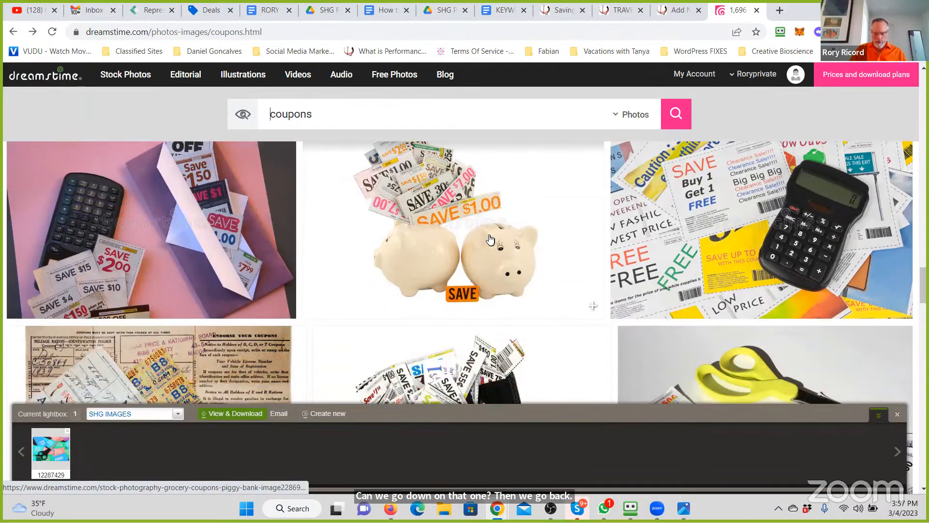
{"action": "scroll", "coordinate": [490, 238], "scroll_direction": "down", "scroll_amount": 5}
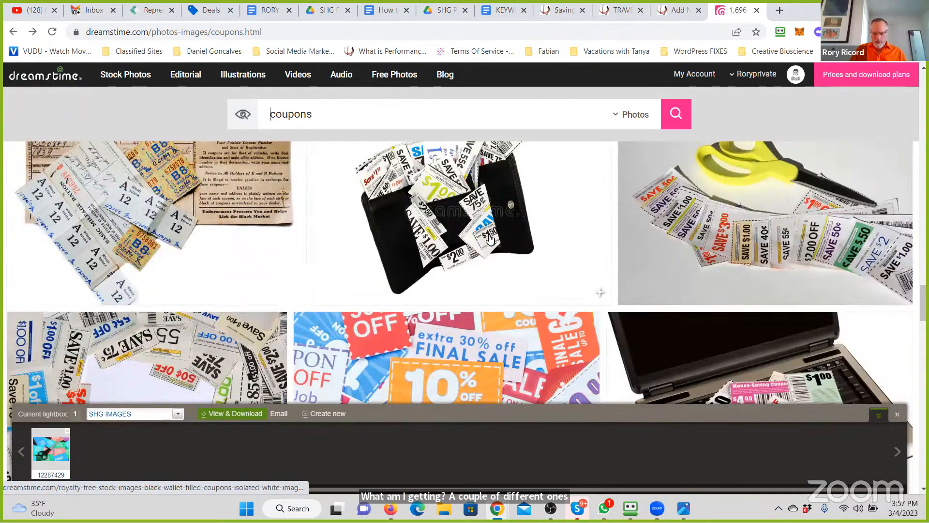
{"action": "scroll", "coordinate": [489, 238], "scroll_direction": "down", "scroll_amount": 3}
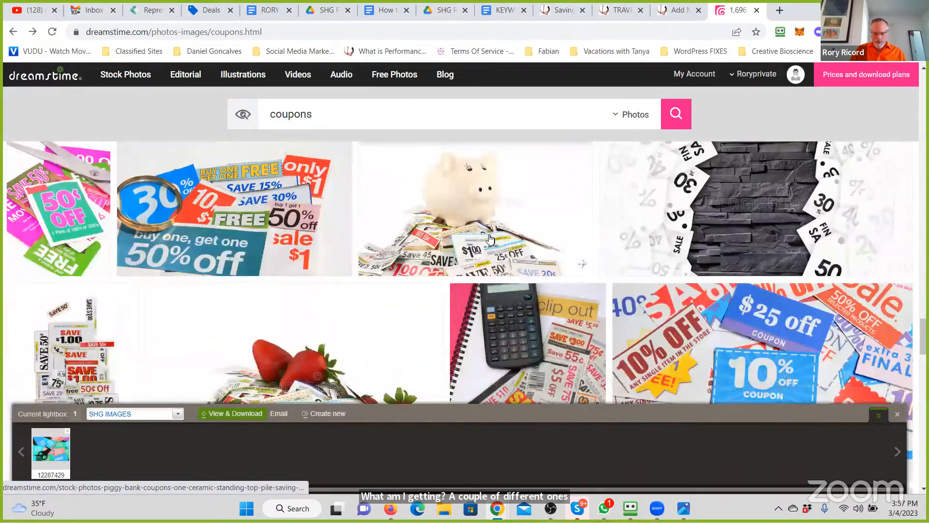
{"action": "scroll", "coordinate": [489, 238], "scroll_direction": "down", "scroll_amount": 3}
{"action": "scroll", "coordinate": [489, 239], "scroll_direction": "down", "scroll_amount": 5}
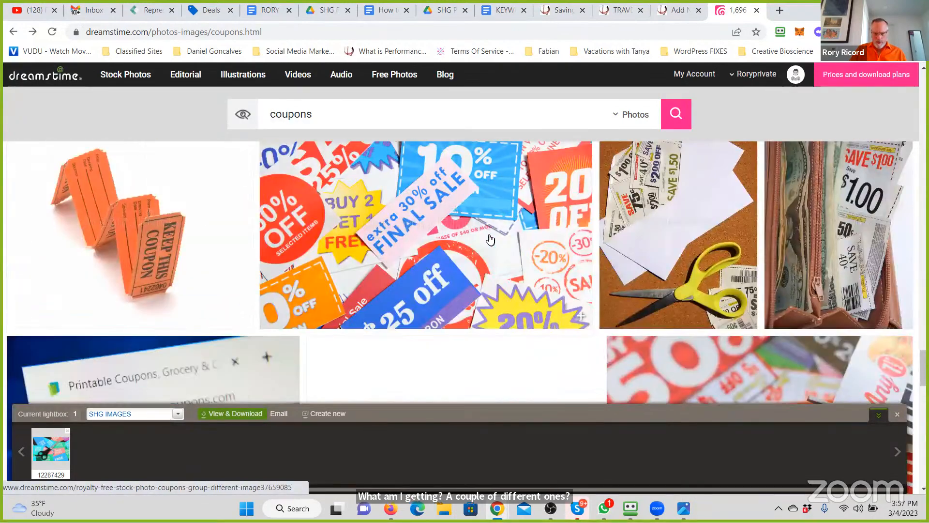
{"action": "scroll", "coordinate": [490, 238], "scroll_direction": "down", "scroll_amount": 3}
{"action": "scroll", "coordinate": [490, 238], "scroll_direction": "down", "scroll_amount": 4}
{"action": "scroll", "coordinate": [490, 238], "scroll_direction": "down", "scroll_amount": 5}
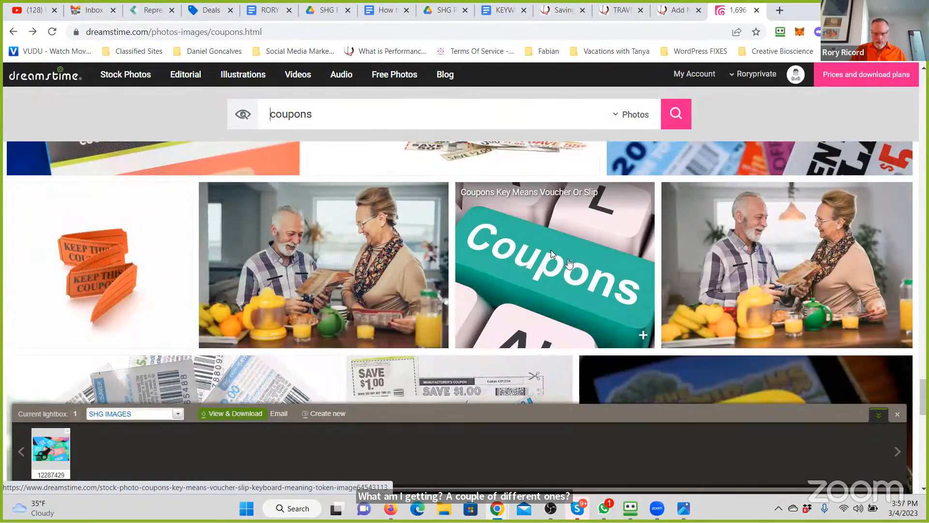
{"action": "right_click", "coordinate": [568, 259]}
{"action": "left_click", "coordinate": [552, 255]}
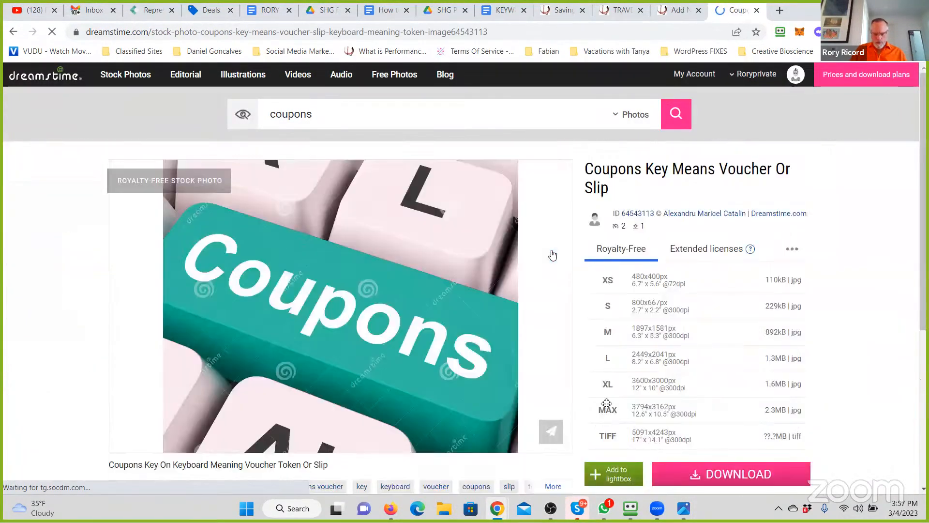
- Add the Coupons key photo to the SHG IMAGES lightbox and download it in size M, 1897x1581 px
{"action": "scroll", "coordinate": [598, 321], "scroll_direction": "down", "scroll_amount": 4}
{"action": "left_click", "coordinate": [614, 271]}
{"action": "scroll", "coordinate": [717, 366], "scroll_direction": "up", "scroll_amount": 3}
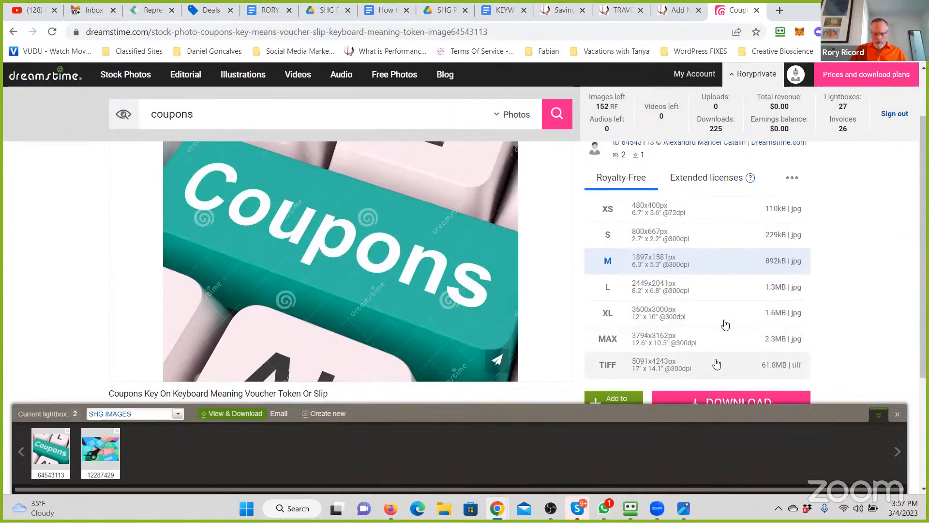
{"action": "scroll", "coordinate": [721, 326], "scroll_direction": "down", "scroll_amount": 2}
{"action": "left_click", "coordinate": [726, 324]}
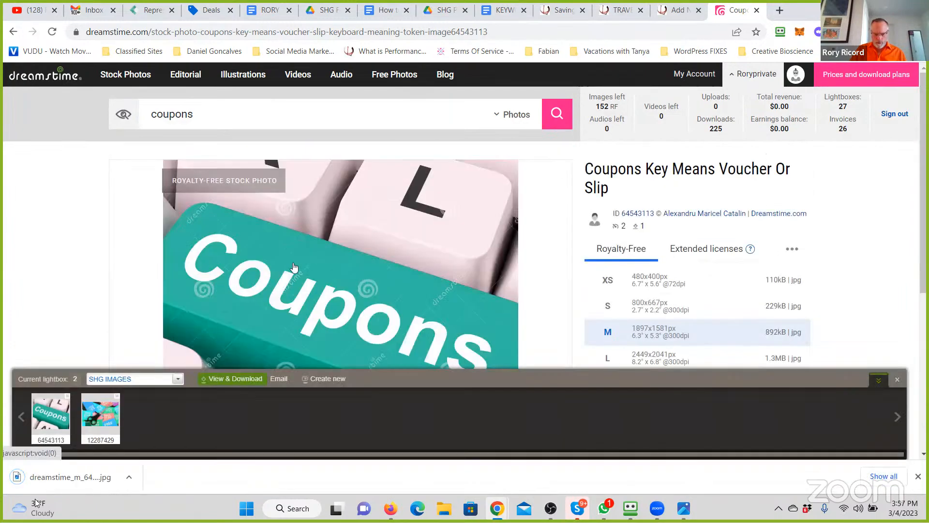
- Open the downloaded Coupons key photo and save a copy as clip coupons 2 in the Coupon Clipping folder, keeping the default resize settings
{"action": "left_click", "coordinate": [51, 483]}
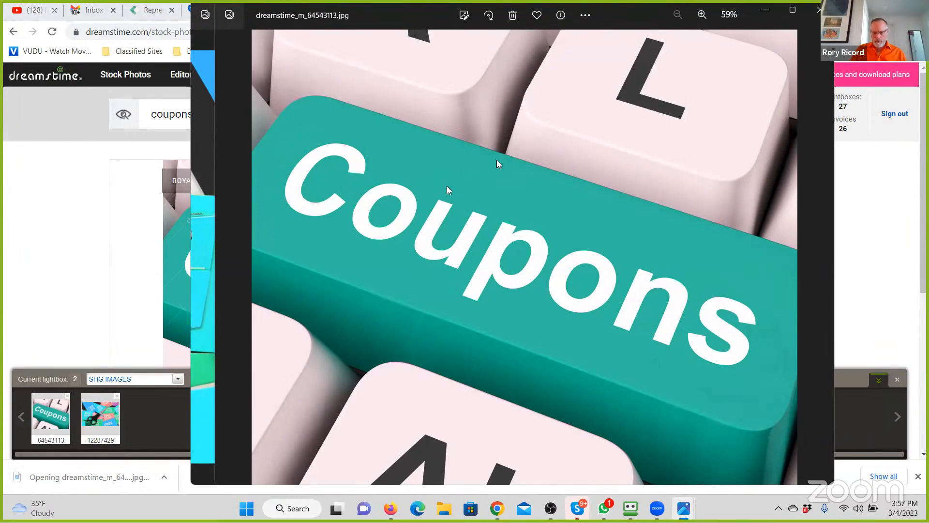
{"action": "right_click", "coordinate": [497, 159]}
{"action": "left_click", "coordinate": [498, 158]}
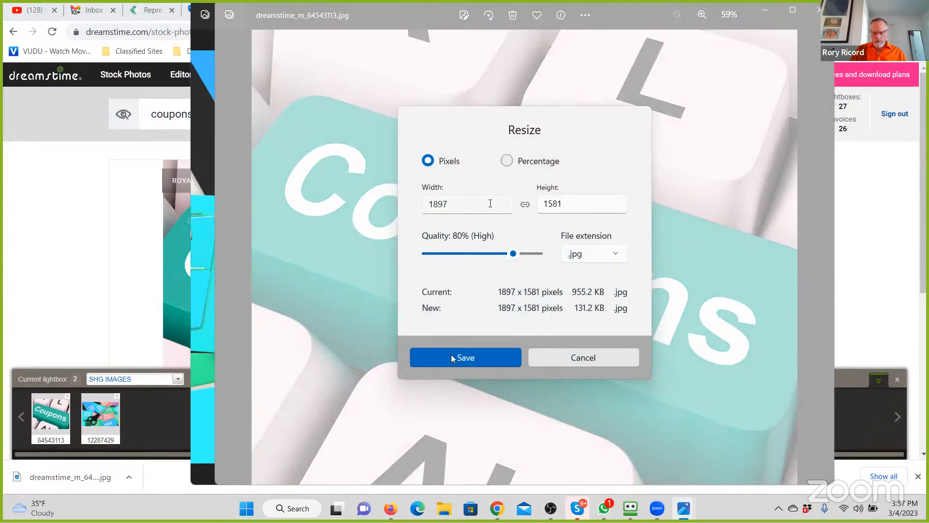
{"action": "left_click", "coordinate": [452, 355]}
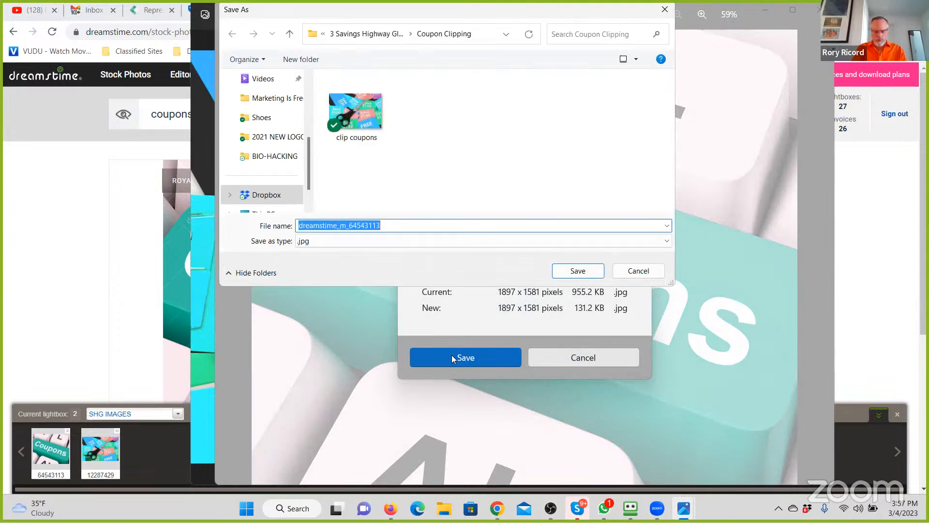
{"action": "type", "text": "cli"}
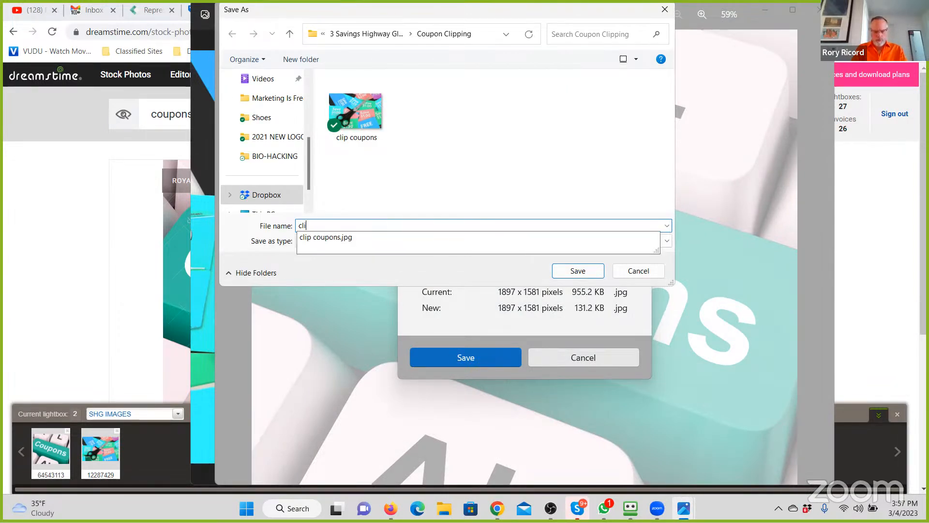
{"action": "type", "text": "p coupons 2"}
{"action": "key", "text": "Return"}
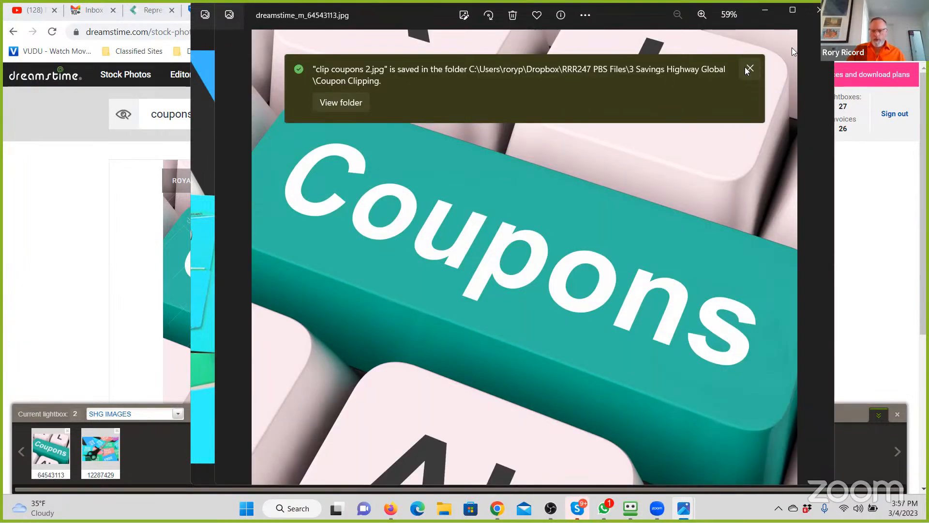
- Dismiss the save notice and close both coupon photo windows
{"action": "left_click", "coordinate": [750, 69]}
{"action": "left_click", "coordinate": [817, 11]}
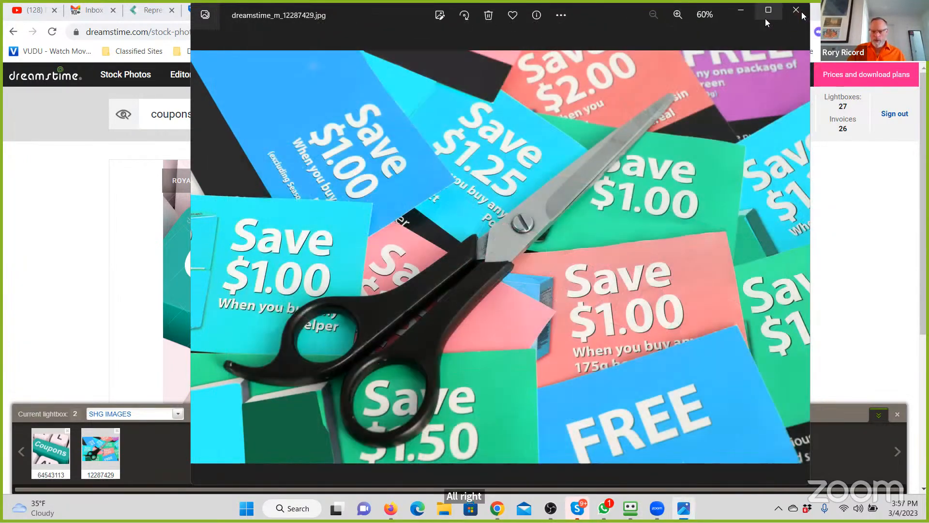
{"action": "left_click", "coordinate": [804, 15]}
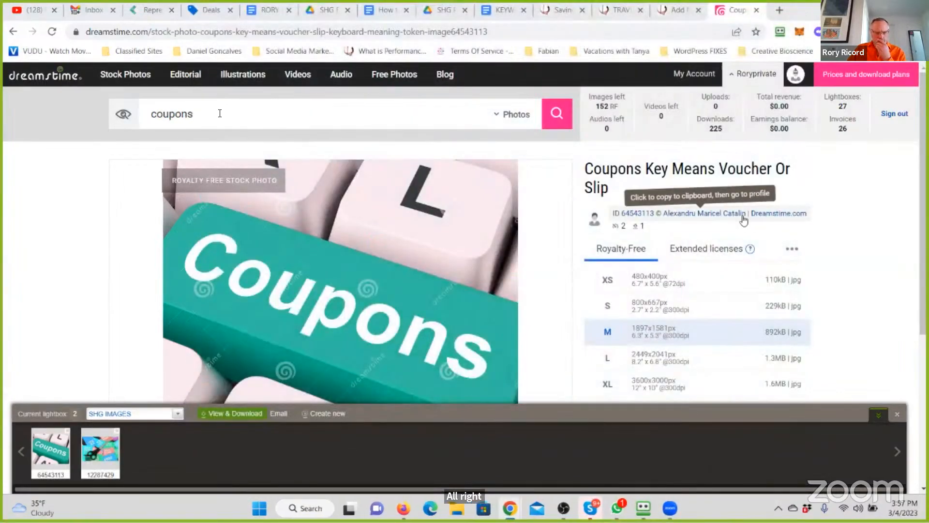
- Search the stock photos for membership and look through the resulting images
{"action": "left_click_drag", "start_coordinate": [156, 114], "coordinate": [451, 157]}
{"action": "key", "text": "ctrl+a"}
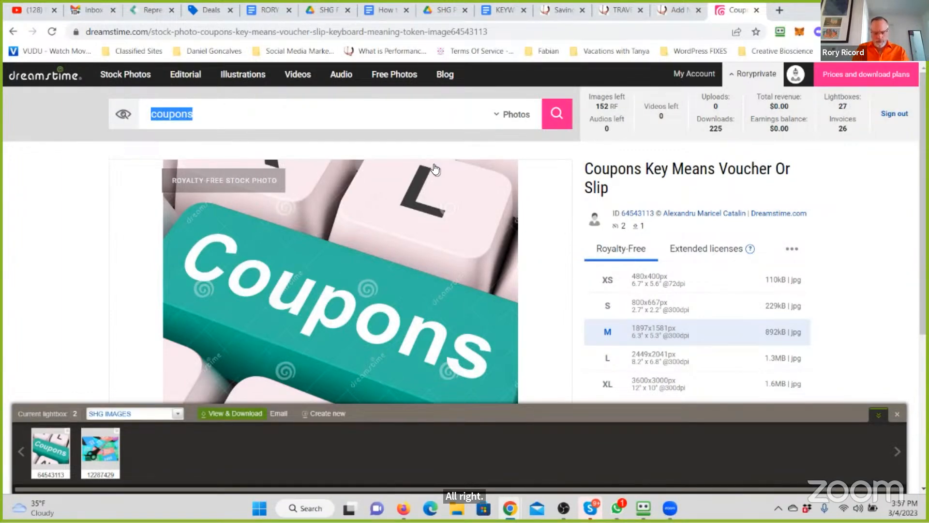
{"action": "type", "text": "membership"}
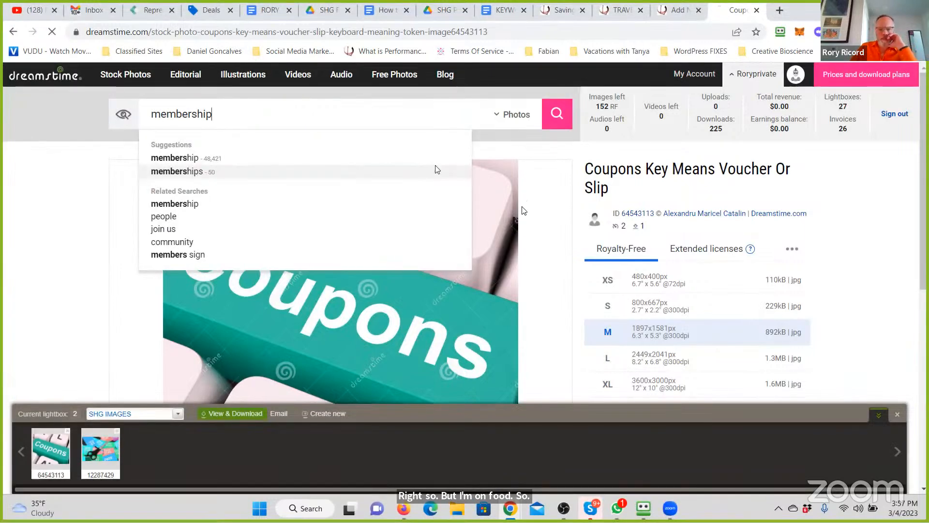
{"action": "key", "text": "Return"}
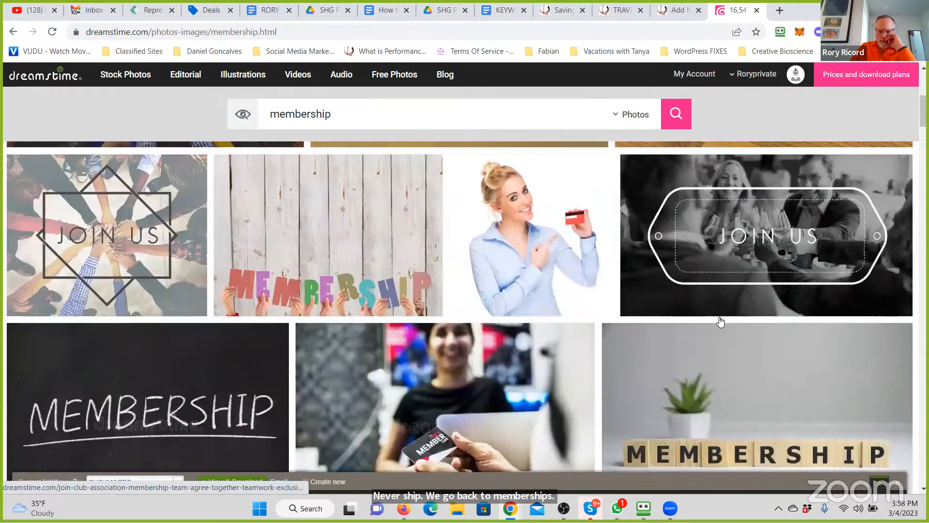
{"action": "scroll", "coordinate": [722, 319], "scroll_direction": "down", "scroll_amount": 5}
{"action": "scroll", "coordinate": [721, 321], "scroll_direction": "down", "scroll_amount": 4}
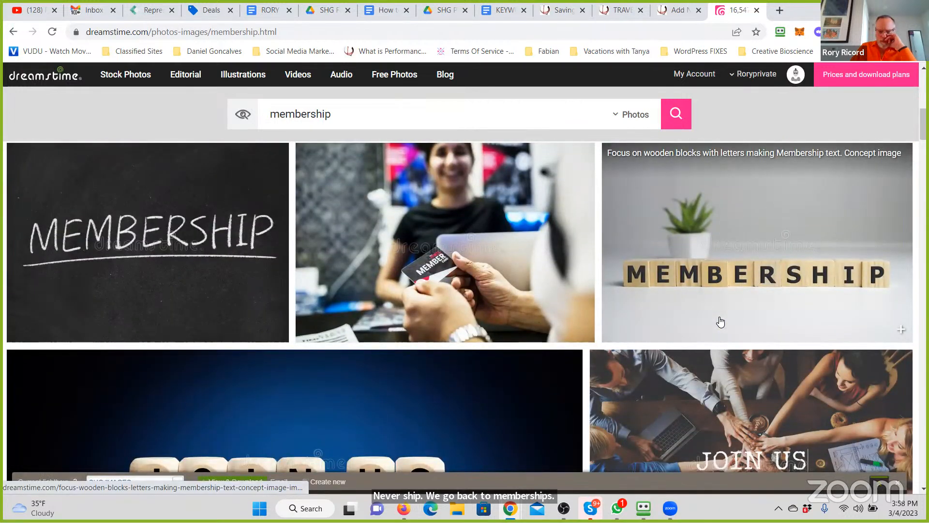
{"action": "scroll", "coordinate": [720, 322], "scroll_direction": "down", "scroll_amount": 7}
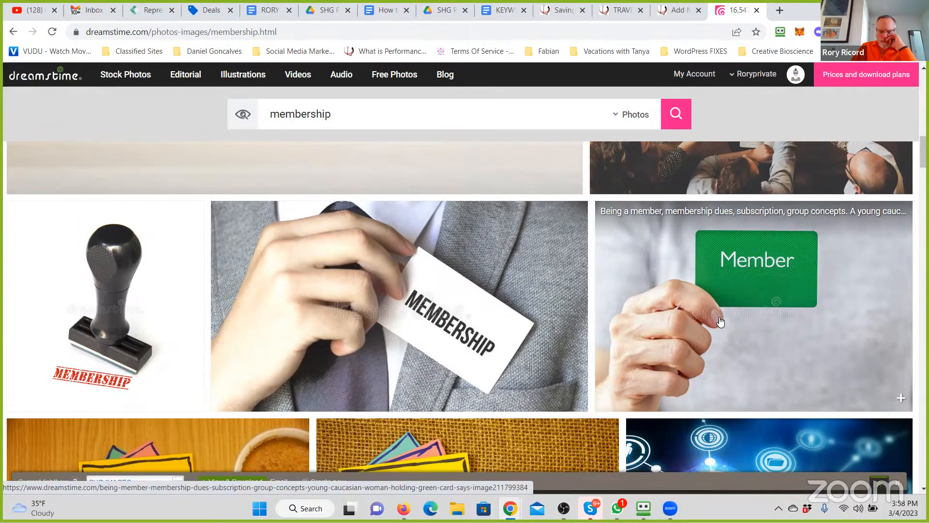
{"action": "scroll", "coordinate": [721, 321], "scroll_direction": "down", "scroll_amount": 4}
{"action": "scroll", "coordinate": [720, 321], "scroll_direction": "down", "scroll_amount": 3}
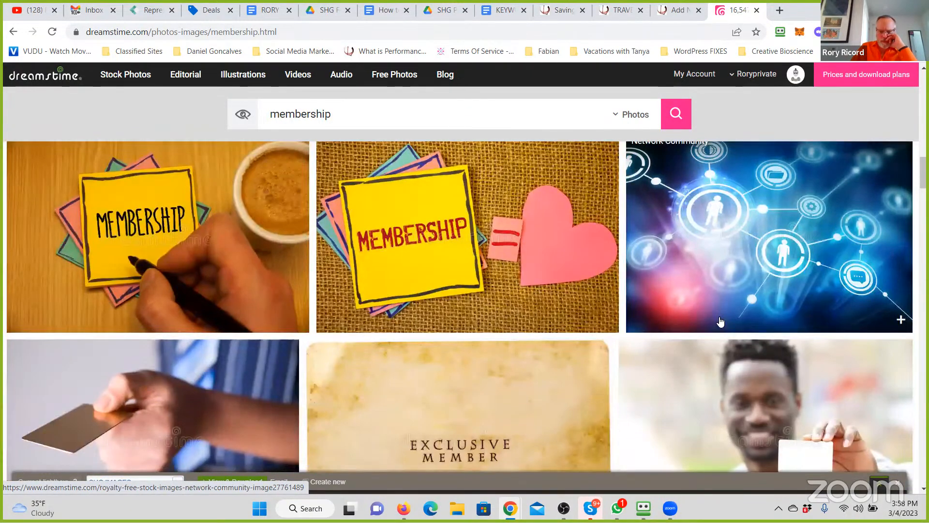
{"action": "scroll", "coordinate": [721, 322], "scroll_direction": "down", "scroll_amount": 5}
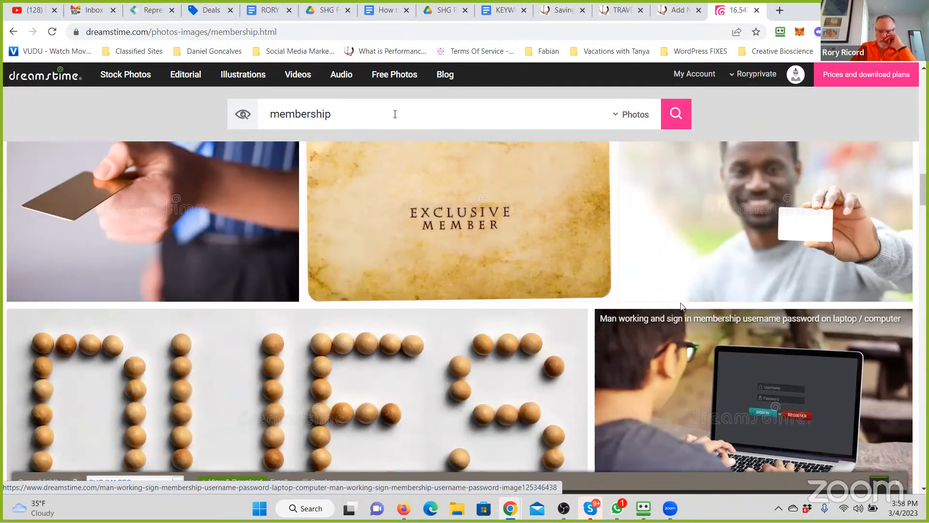
- Search the stock photos for savings membership club and look through the resulting images
{"action": "left_click_drag", "start_coordinate": [399, 114], "coordinate": [222, 101]}
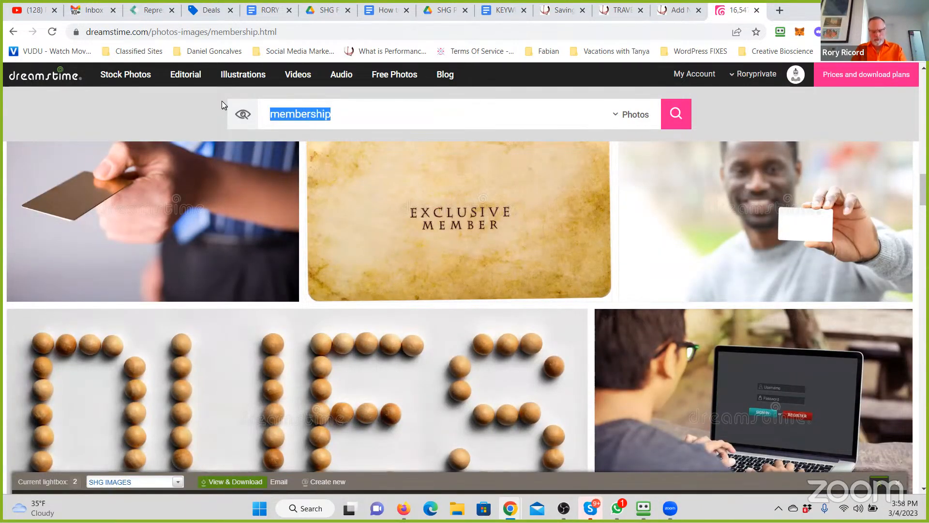
{"action": "type", "text": "savigns"}
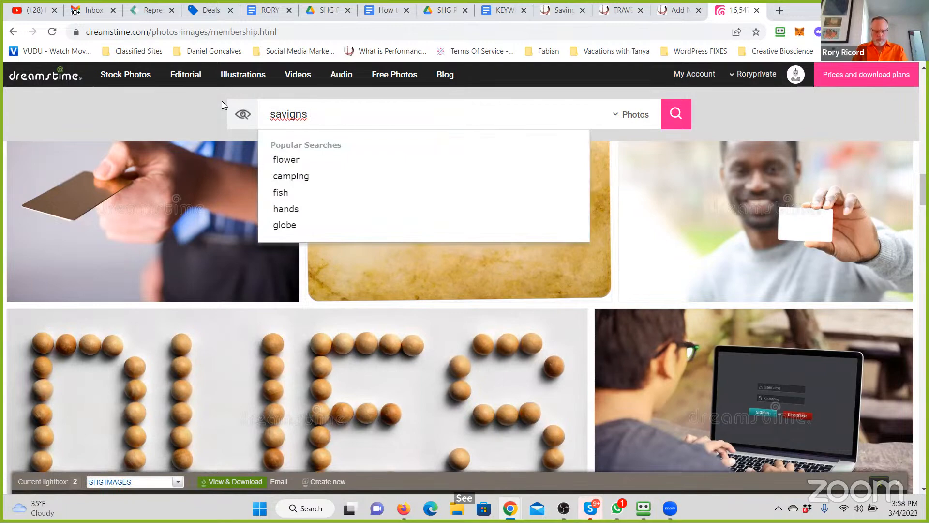
{"action": "key", "text": "BackSpace"}
{"action": "key", "text": "BackSpace"}
{"action": "key", "text": "BackSpace"}
{"action": "key", "text": "BackSpace"}
{"action": "type", "text": "ngs membership club"}
{"action": "key", "text": "Return"}
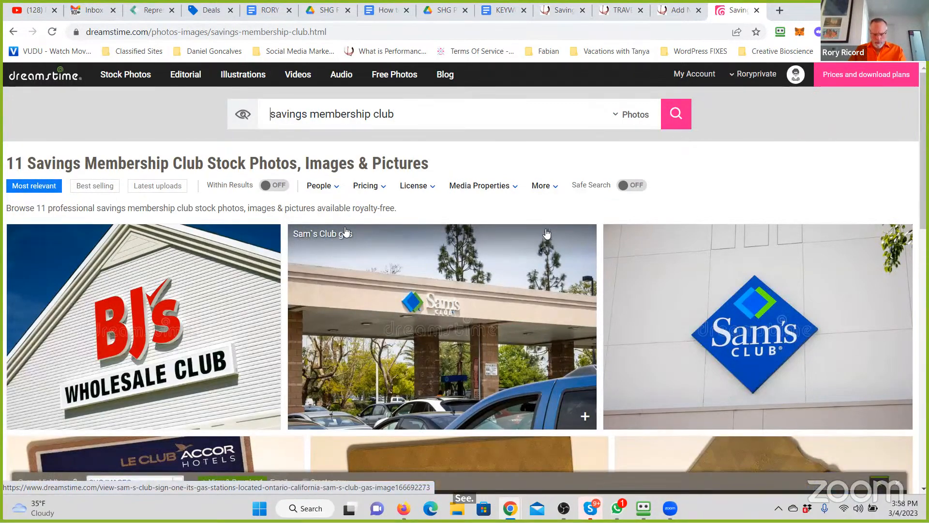
{"action": "scroll", "coordinate": [510, 249], "scroll_direction": "down", "scroll_amount": 5}
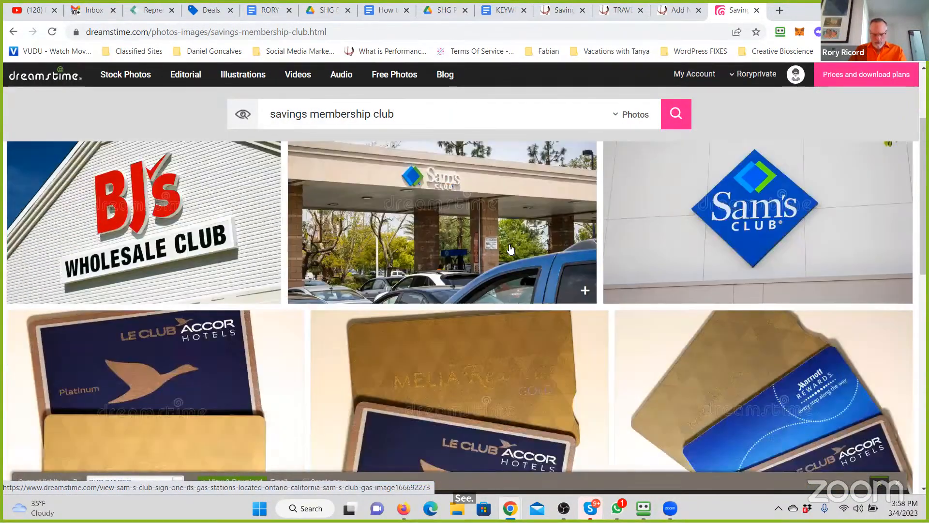
{"action": "scroll", "coordinate": [511, 250], "scroll_direction": "down", "scroll_amount": 4}
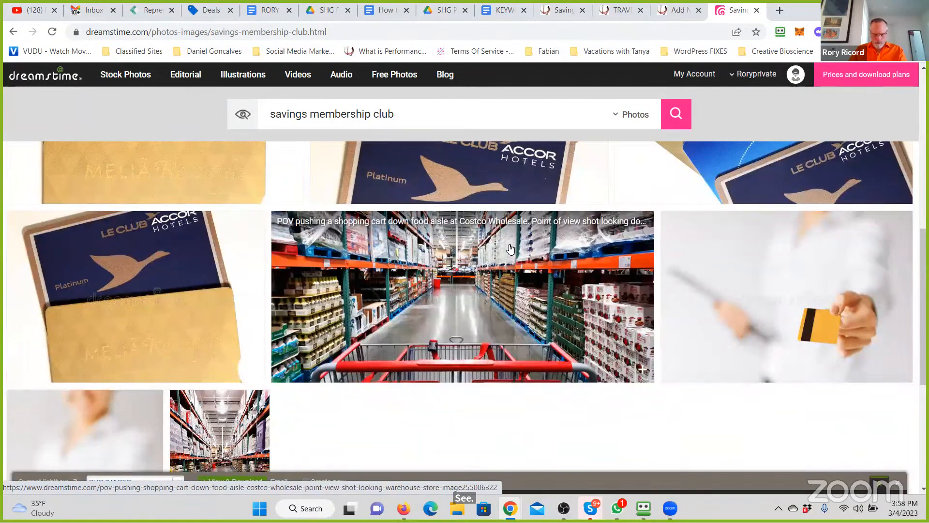
{"action": "scroll", "coordinate": [510, 249], "scroll_direction": "down", "scroll_amount": 5}
{"action": "scroll", "coordinate": [511, 249], "scroll_direction": "up", "scroll_amount": 14}
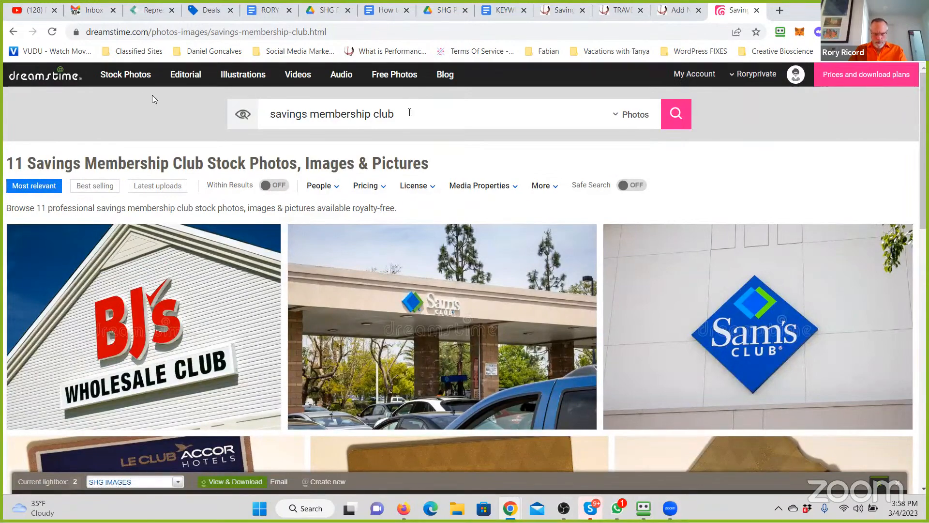
- Replace the photo search with members savigns and look through the resulting images
{"action": "left_click_drag", "start_coordinate": [409, 112], "coordinate": [147, 95]}
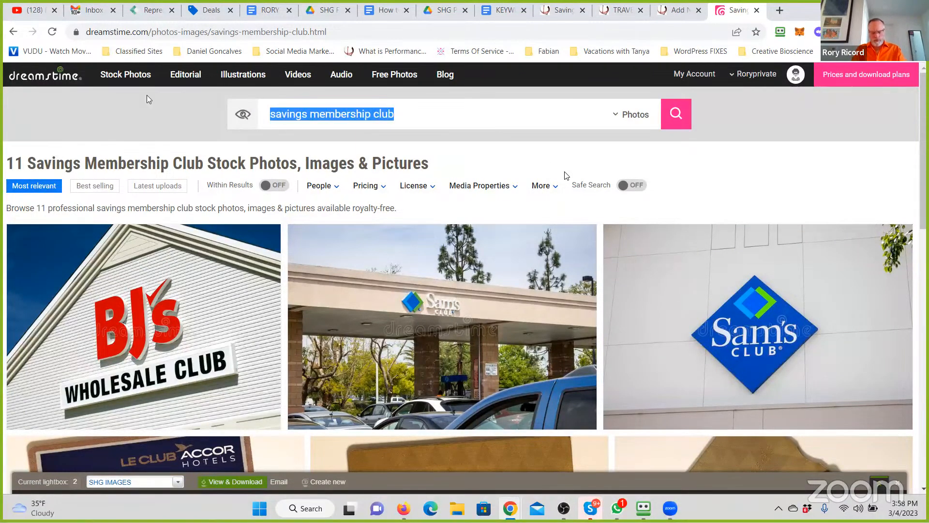
{"action": "type", "text": "members savigns"}
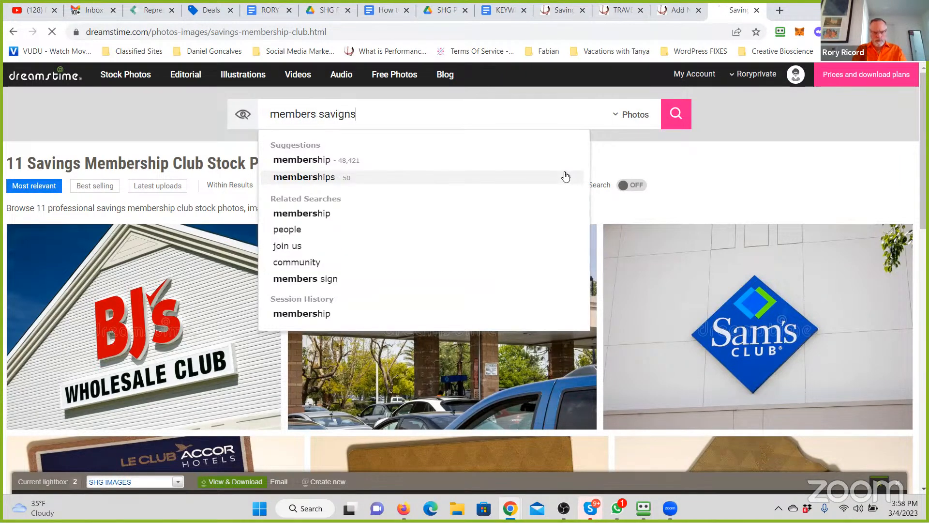
{"action": "key", "text": "Return"}
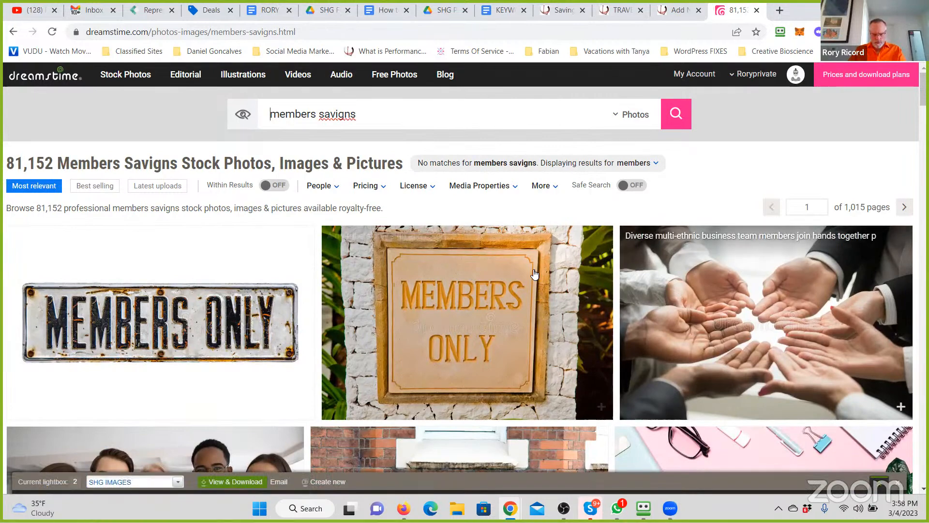
{"action": "scroll", "coordinate": [534, 274], "scroll_direction": "down", "scroll_amount": 5}
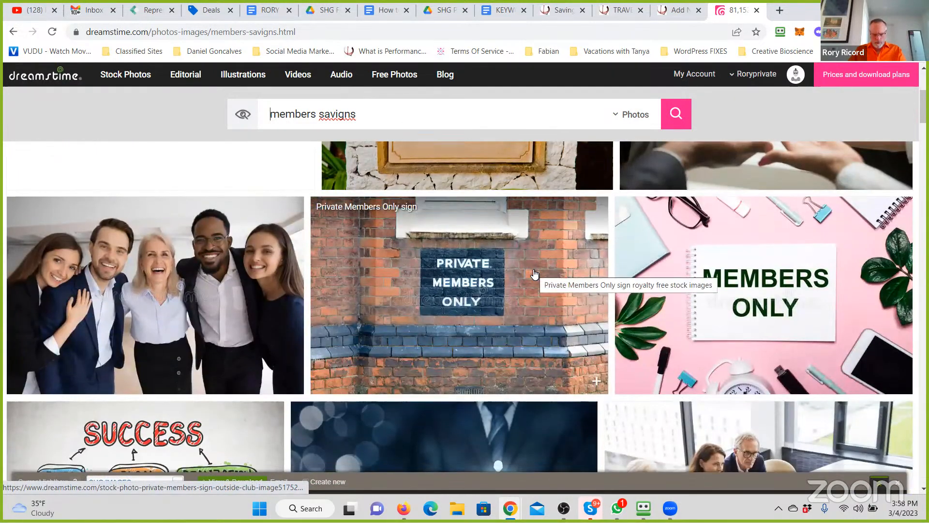
{"action": "scroll", "coordinate": [534, 274], "scroll_direction": "down", "scroll_amount": 6}
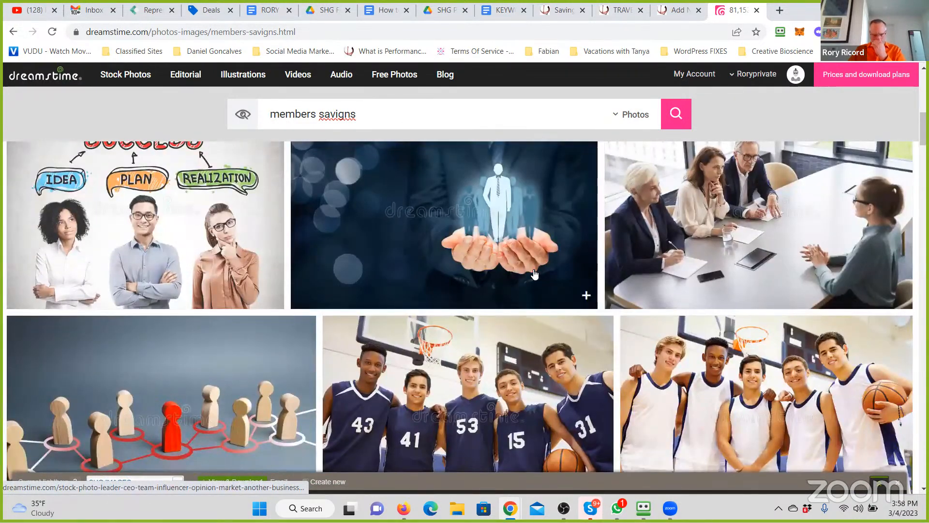
{"action": "scroll", "coordinate": [535, 275], "scroll_direction": "down", "scroll_amount": 9}
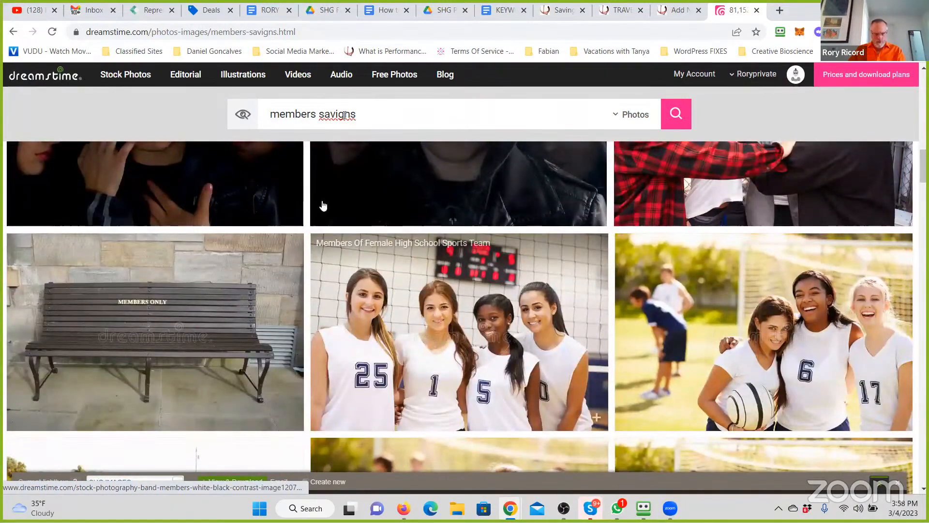
- Correct the photo search to members savings and look through the first page of results
{"action": "left_click_drag", "start_coordinate": [356, 115], "coordinate": [341, 116]}
{"action": "type", "text": "ng"}
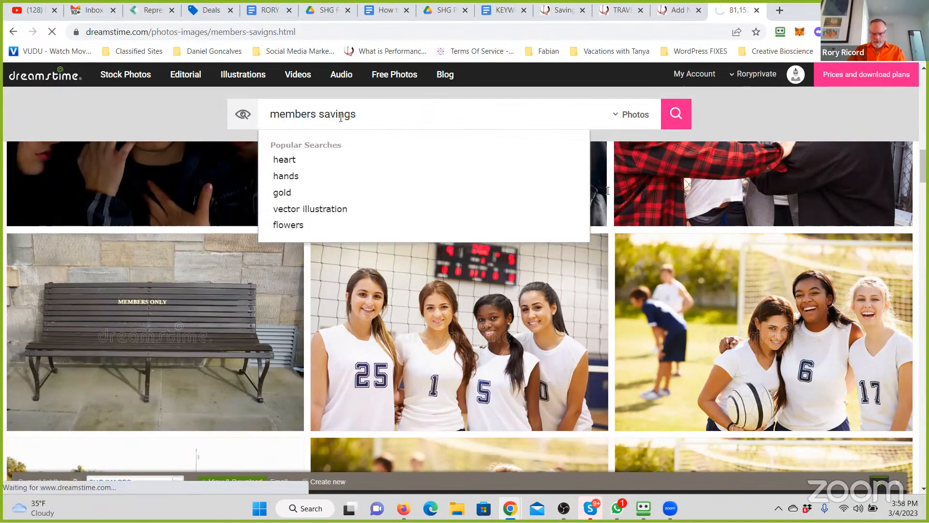
{"action": "key", "text": "Return"}
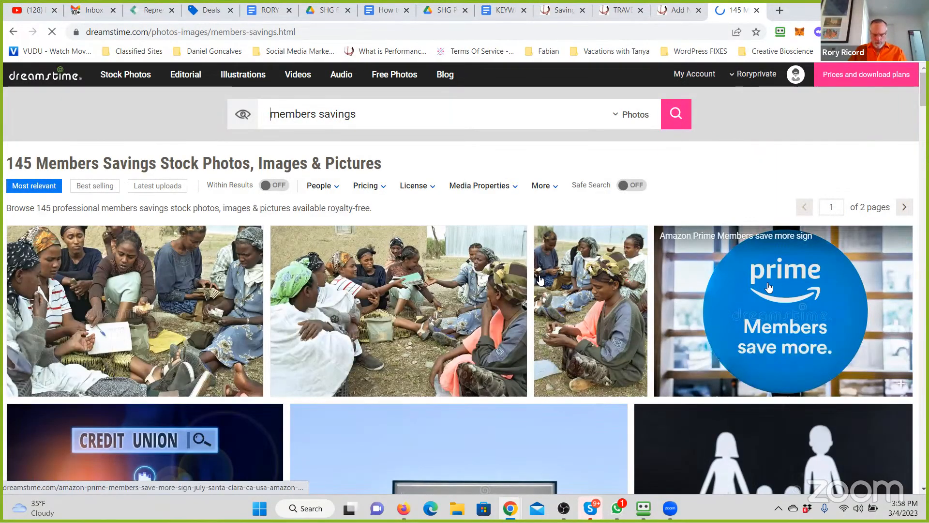
{"action": "scroll", "coordinate": [541, 279], "scroll_direction": "down", "scroll_amount": 4}
{"action": "scroll", "coordinate": [541, 280], "scroll_direction": "down", "scroll_amount": 12}
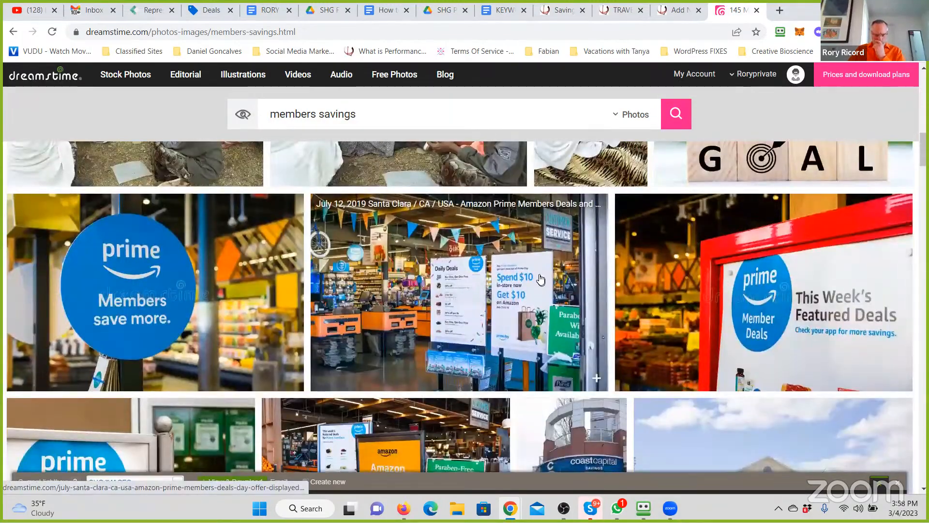
{"action": "scroll", "coordinate": [541, 280], "scroll_direction": "down", "scroll_amount": 10}
{"action": "scroll", "coordinate": [540, 279], "scroll_direction": "down", "scroll_amount": 4}
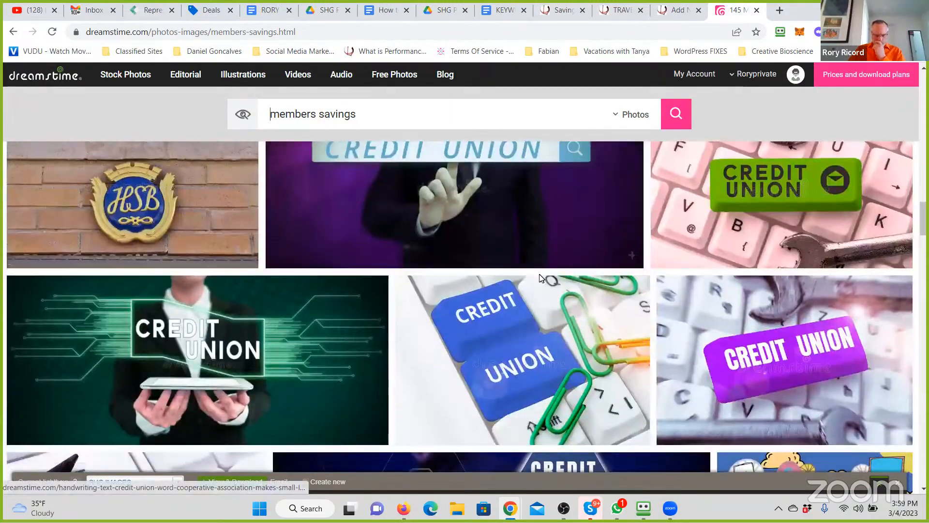
{"action": "scroll", "coordinate": [541, 280], "scroll_direction": "down", "scroll_amount": 8}
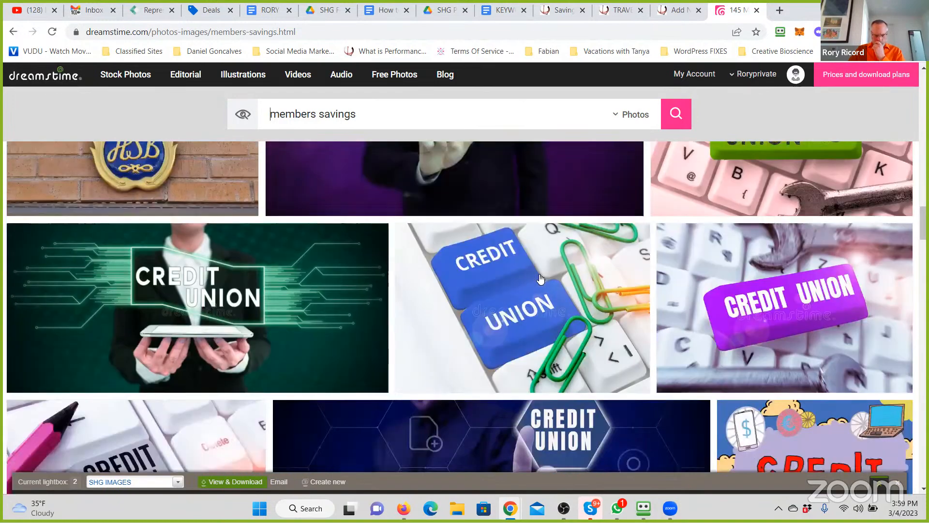
{"action": "scroll", "coordinate": [541, 280], "scroll_direction": "down", "scroll_amount": 15}
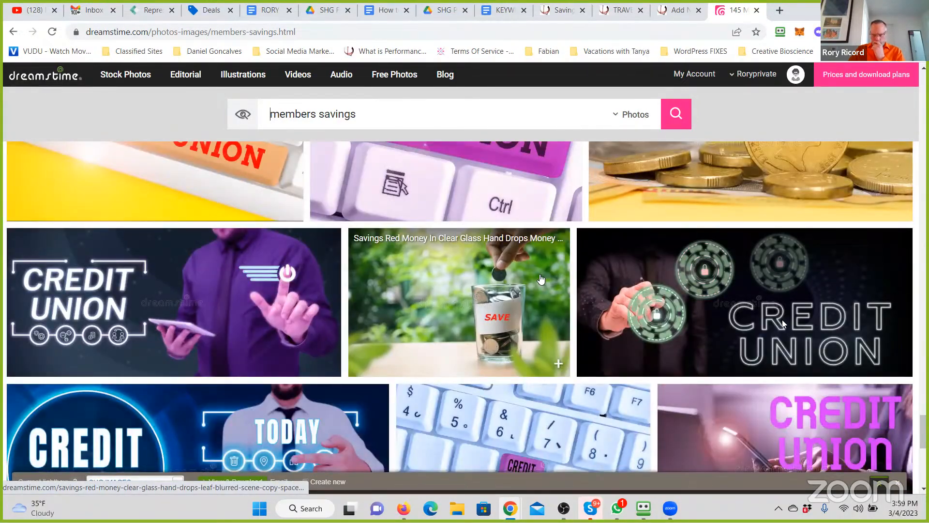
{"action": "scroll", "coordinate": [541, 280], "scroll_direction": "down", "scroll_amount": 5}
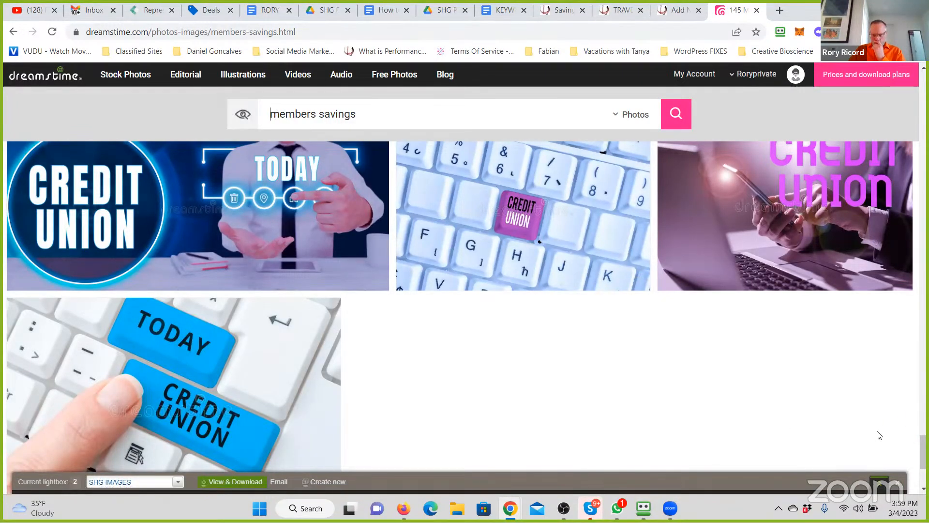
- Open the second page of the members savings results and look through its images
{"action": "left_click_drag", "start_coordinate": [924, 456], "coordinate": [923, 146]}
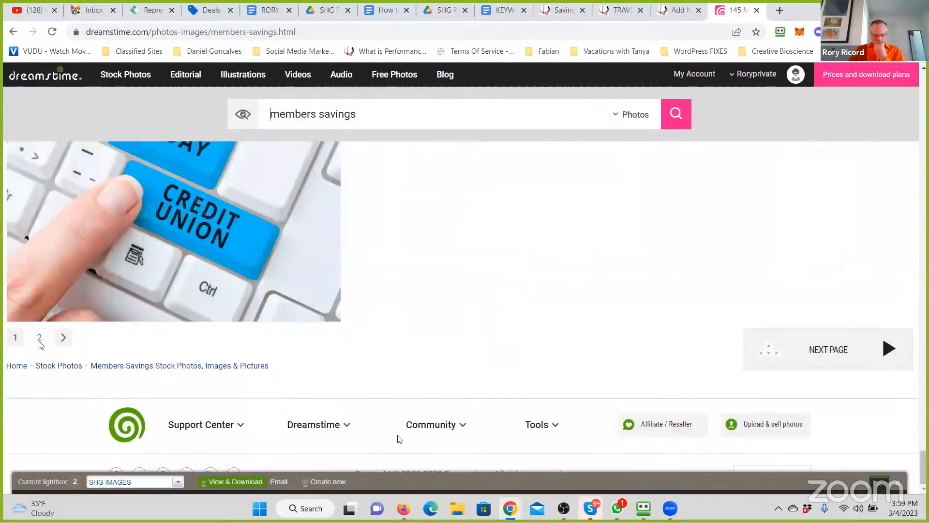
{"action": "left_click", "coordinate": [39, 342]}
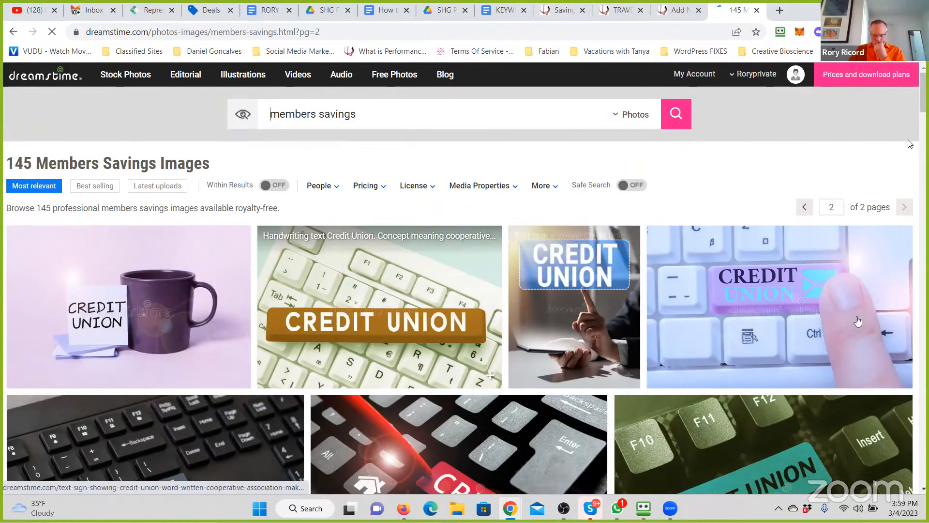
{"action": "left_click_drag", "start_coordinate": [925, 109], "coordinate": [928, 439]}
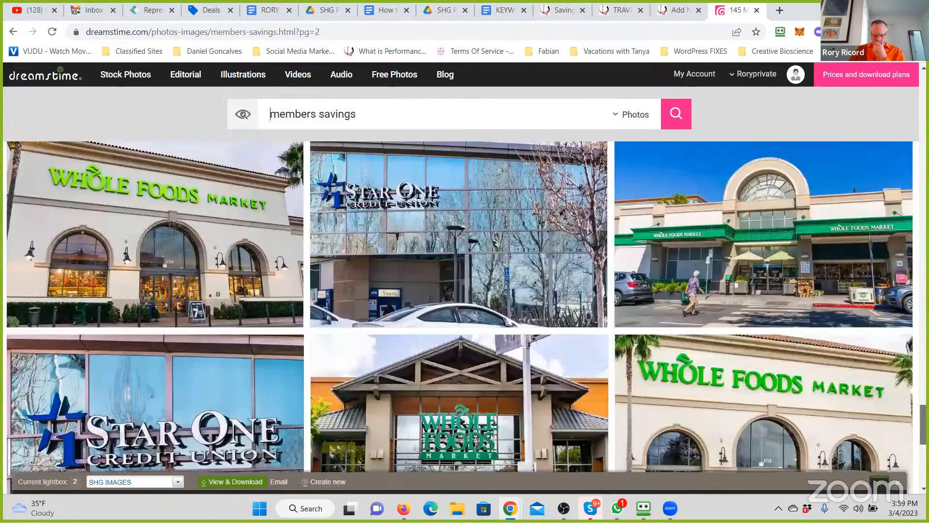
{"action": "left_click_drag", "start_coordinate": [925, 426], "coordinate": [925, 91]}
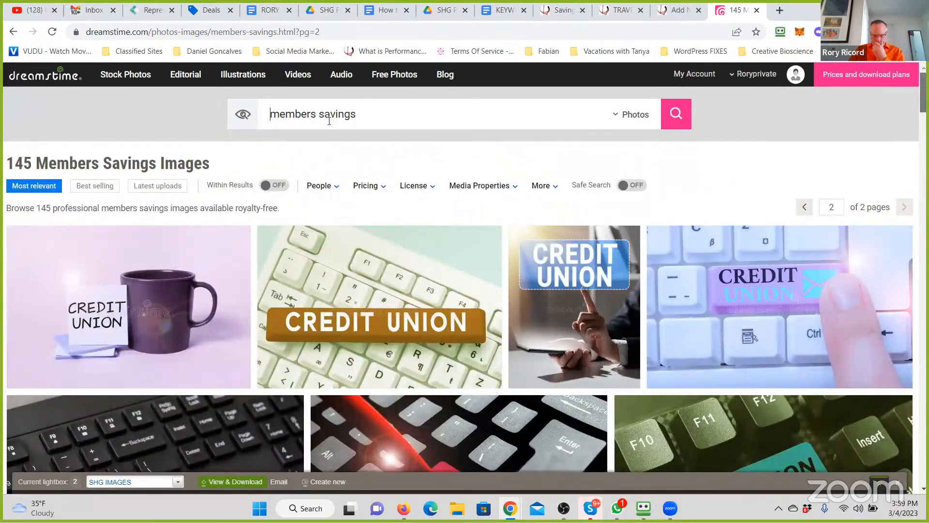
- Search the stock photos for members program and look through the images for a suitable one
{"action": "double_click", "coordinate": [348, 115]}
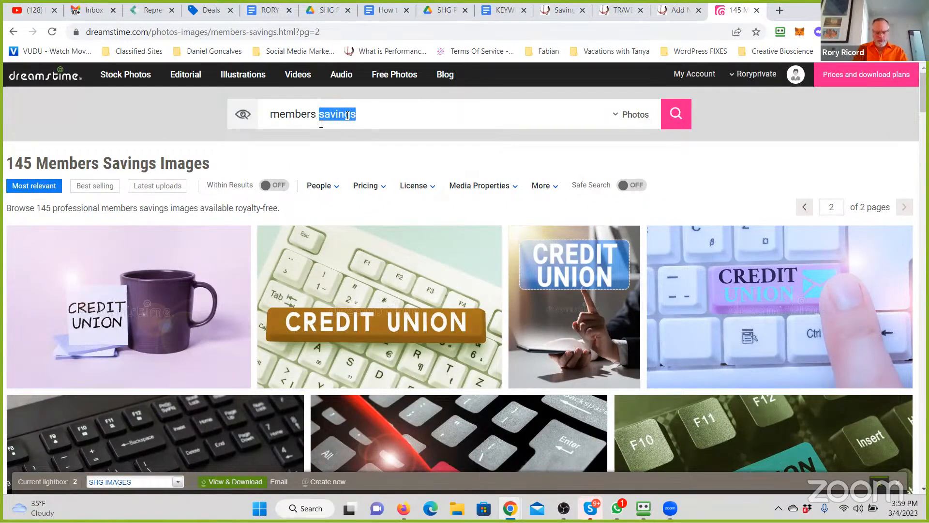
{"action": "type", "text": "program"}
{"action": "key", "text": "Return"}
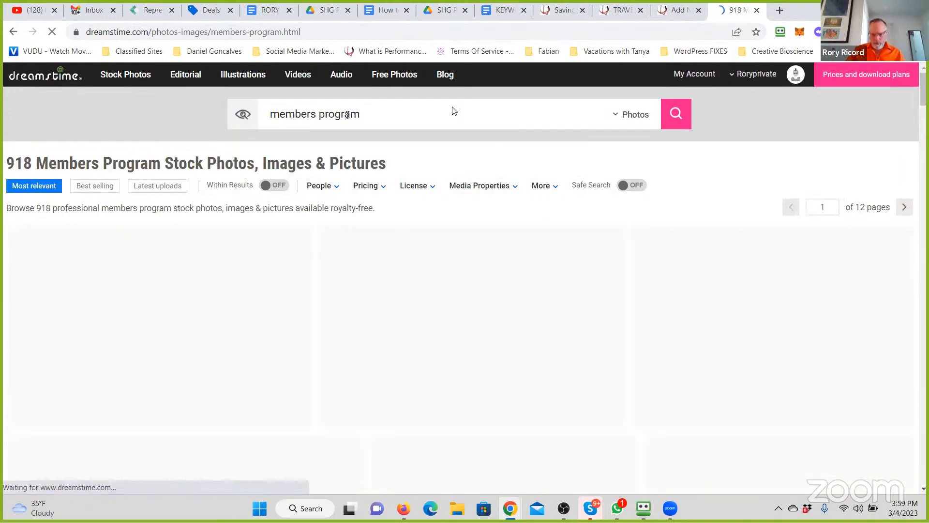
{"action": "scroll", "coordinate": [516, 241], "scroll_direction": "down", "scroll_amount": 10}
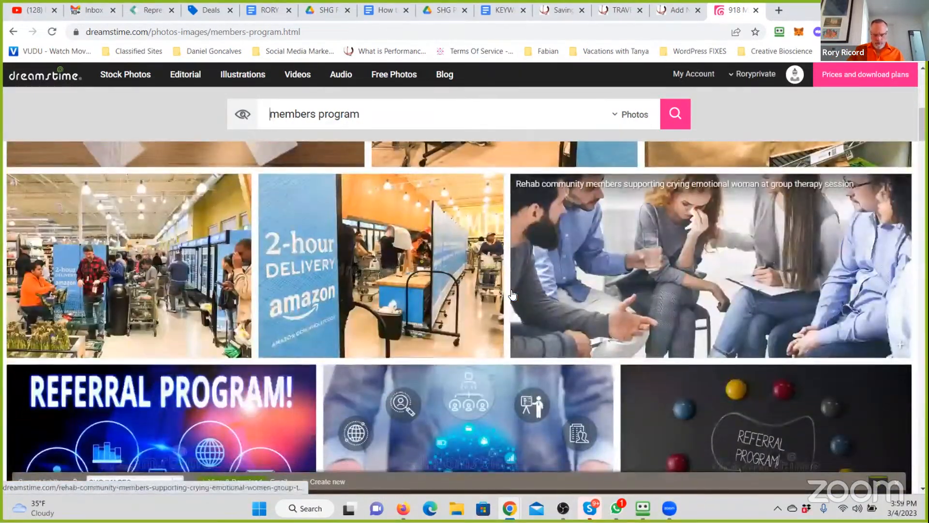
{"action": "scroll", "coordinate": [513, 294], "scroll_direction": "down", "scroll_amount": 3}
{"action": "scroll", "coordinate": [513, 294], "scroll_direction": "down", "scroll_amount": 4}
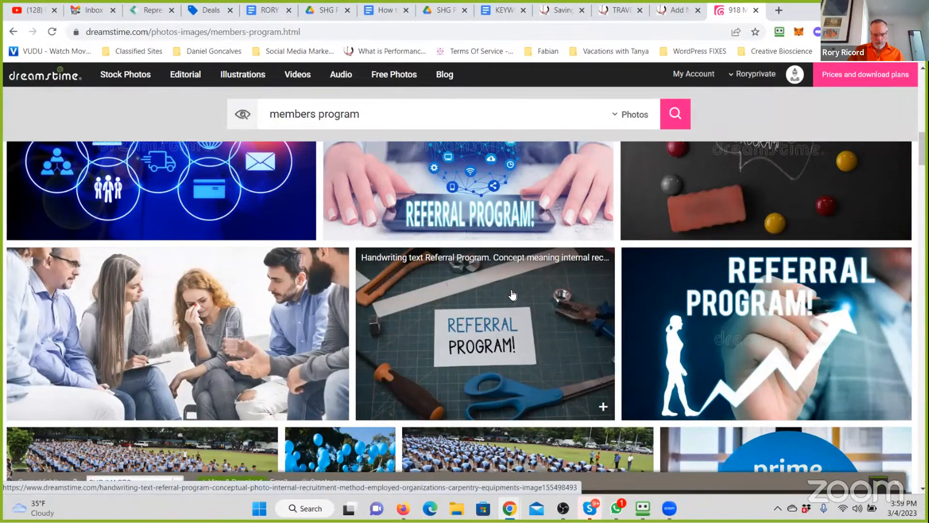
{"action": "scroll", "coordinate": [317, 368], "scroll_direction": "up", "scroll_amount": 3}
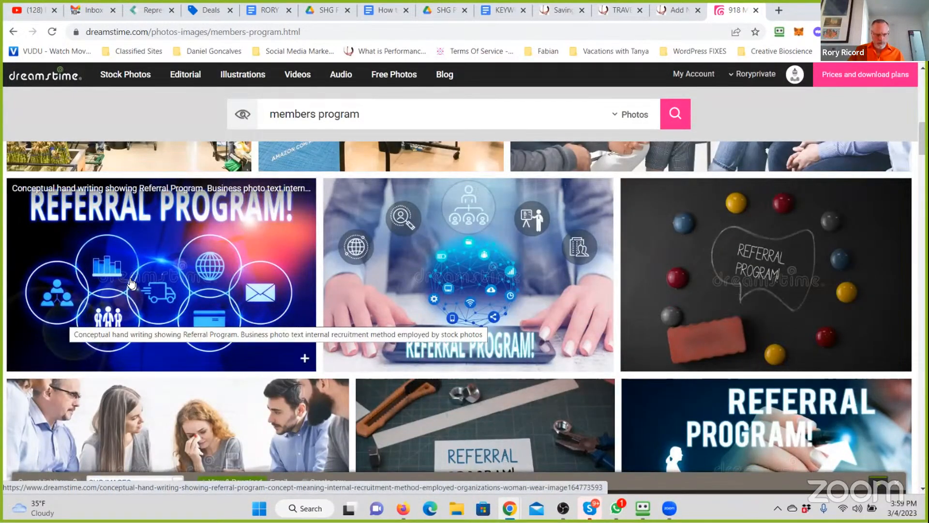
- Add the blue Referral Program photo with circled icons to the SHG IMAGES lightbox and download it in size M, 2189x1370 px
{"action": "left_click", "coordinate": [250, 290]}
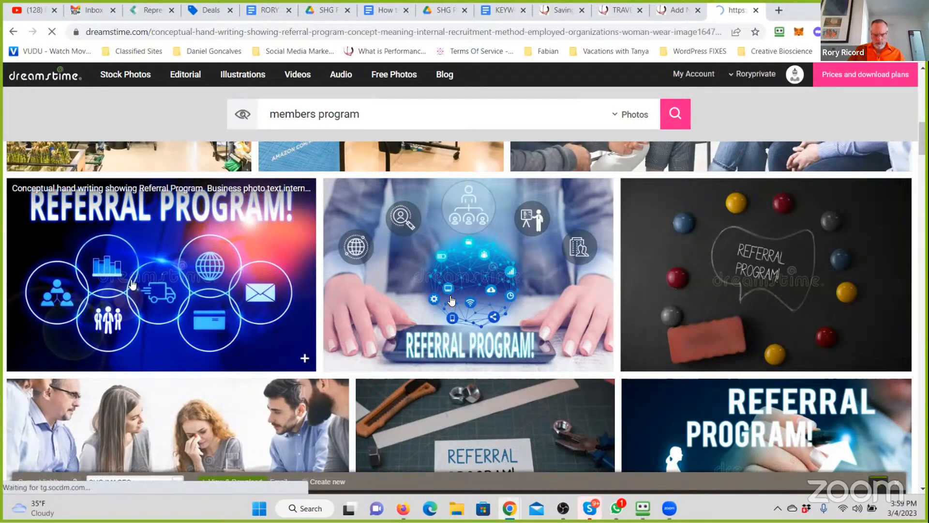
{"action": "scroll", "coordinate": [621, 337], "scroll_direction": "down", "scroll_amount": 4}
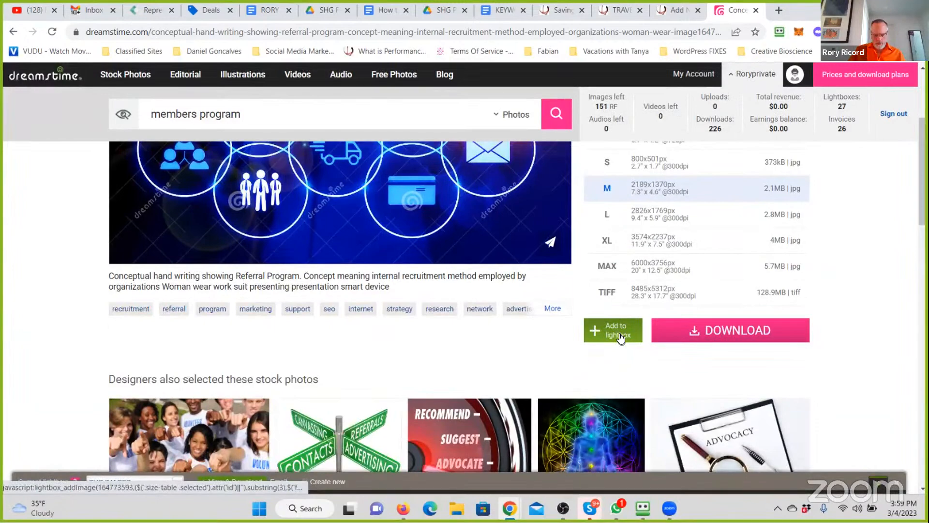
{"action": "left_click", "coordinate": [727, 339]}
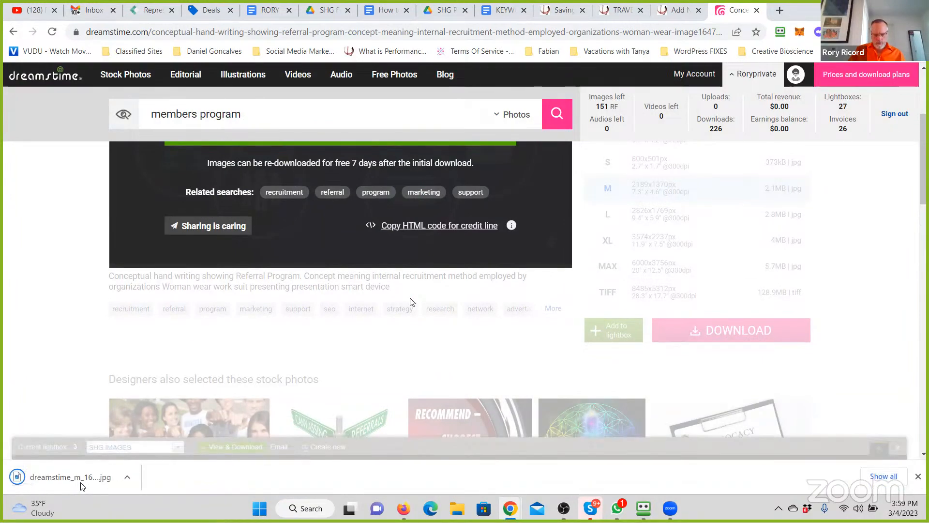
- Open the downloaded referral photo and save a resized .jpg copy as Referral Program in the 3 Savings Highway Global folder
{"action": "left_click", "coordinate": [83, 480]}
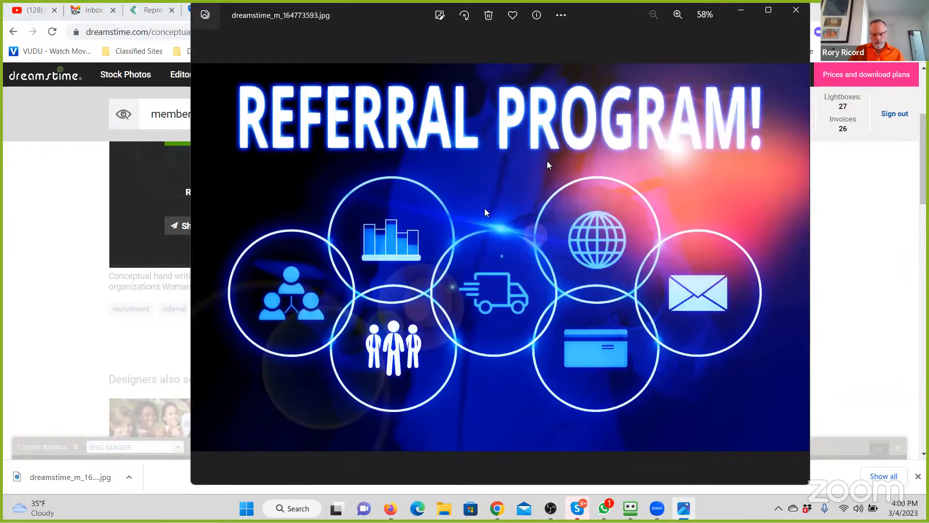
{"action": "right_click", "coordinate": [486, 212]}
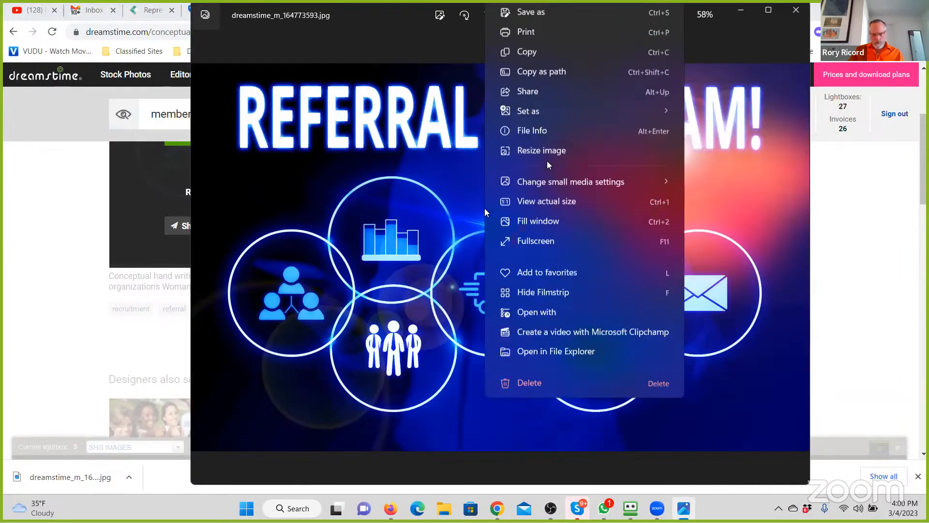
{"action": "left_click", "coordinate": [544, 159]}
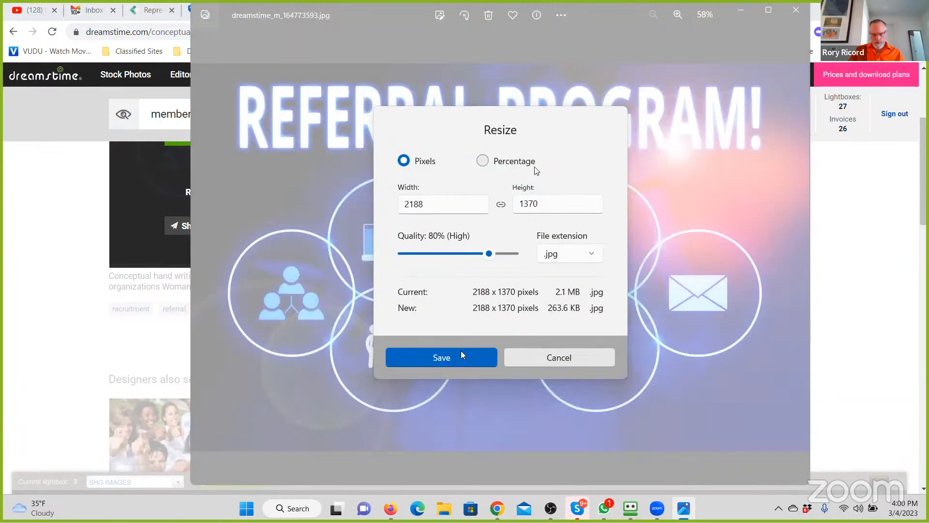
{"action": "left_click", "coordinate": [449, 365]}
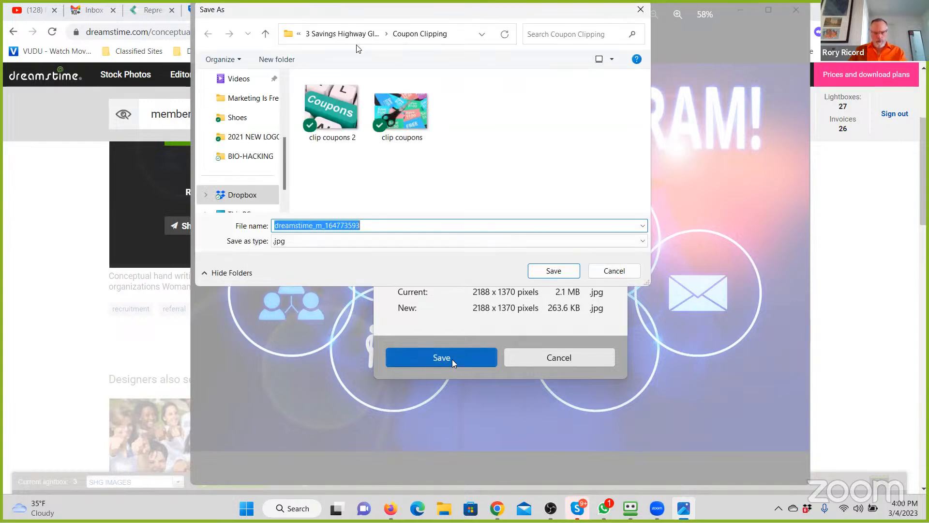
{"action": "left_click", "coordinate": [344, 34]}
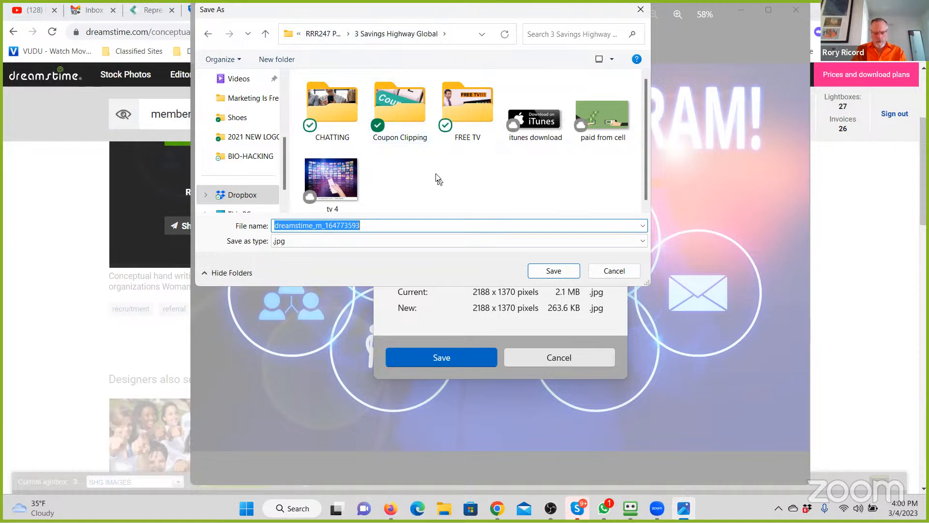
{"action": "key", "text": "BackSpace"}
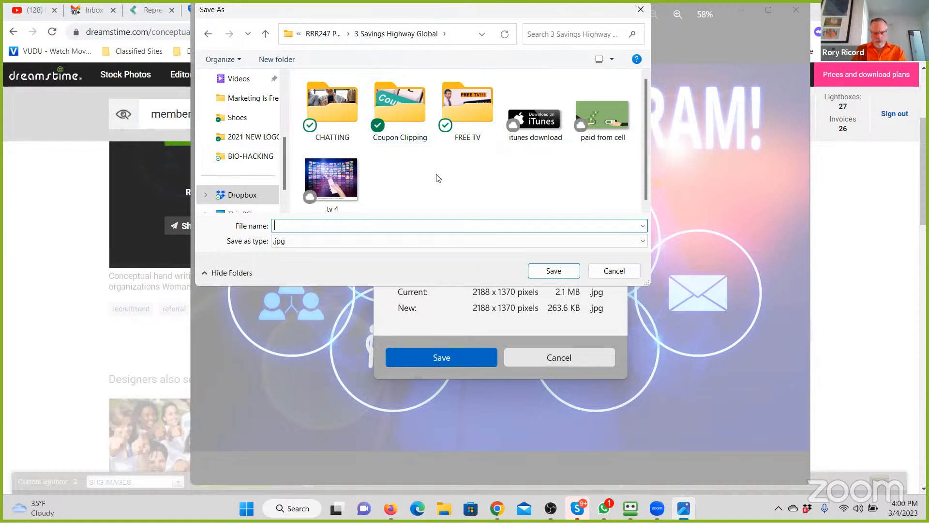
{"action": "type", "text": "Referral Program"}
{"action": "key", "text": "Return"}
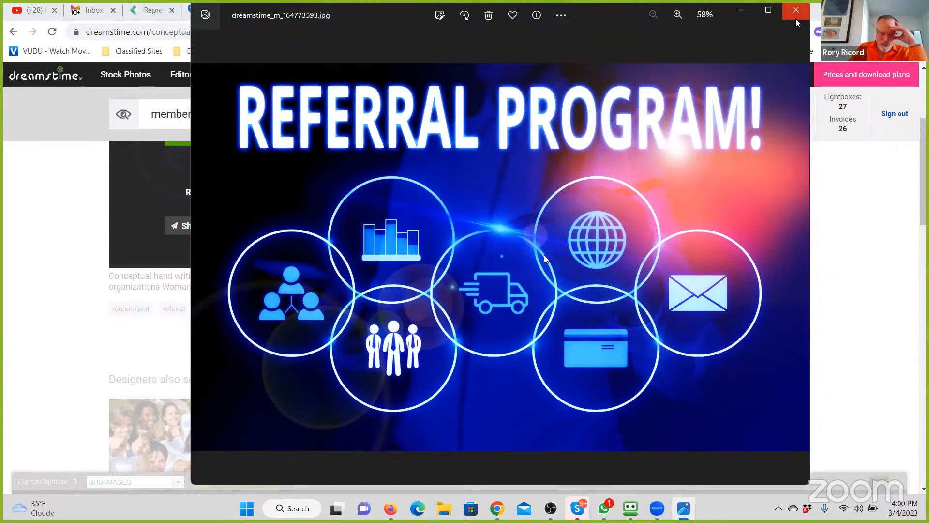
{"action": "left_click", "coordinate": [794, 17]}
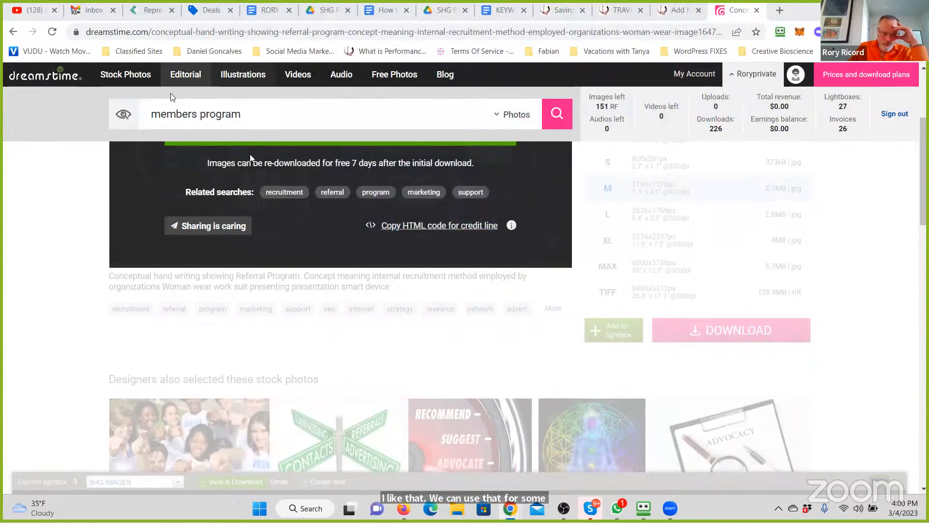
- Return to the members program results and look through the remaining images for another suitable photo
{"action": "left_click", "coordinate": [14, 32]}
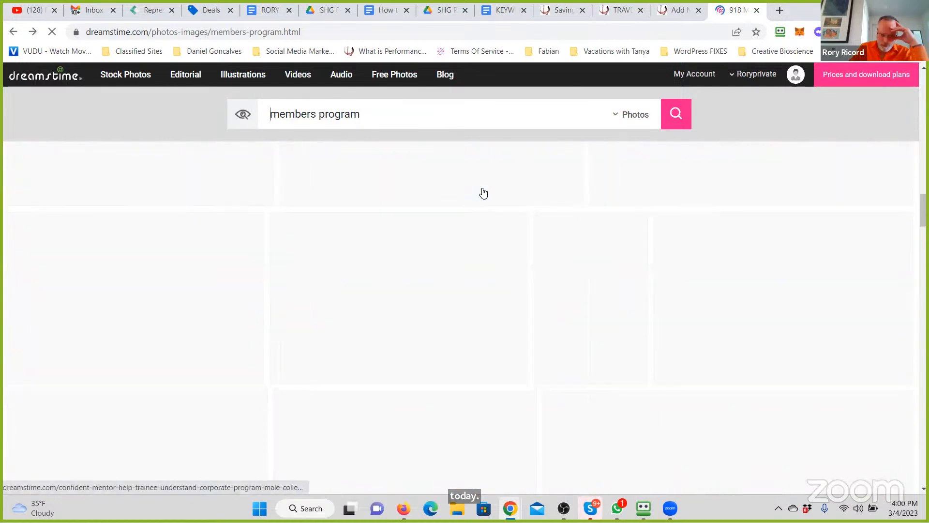
{"action": "scroll", "coordinate": [483, 193], "scroll_direction": "down", "scroll_amount": 10}
{"action": "scroll", "coordinate": [483, 193], "scroll_direction": "down", "scroll_amount": 2}
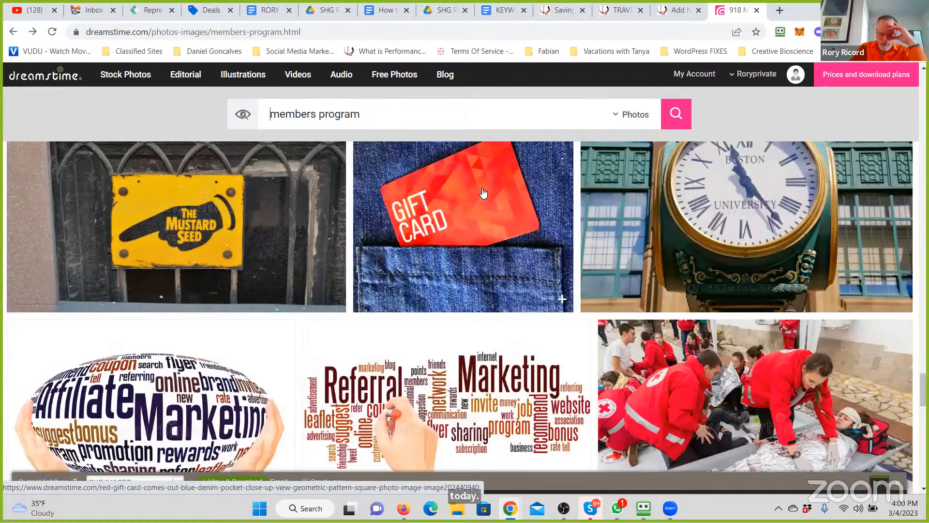
{"action": "scroll", "coordinate": [483, 193], "scroll_direction": "down", "scroll_amount": 1}
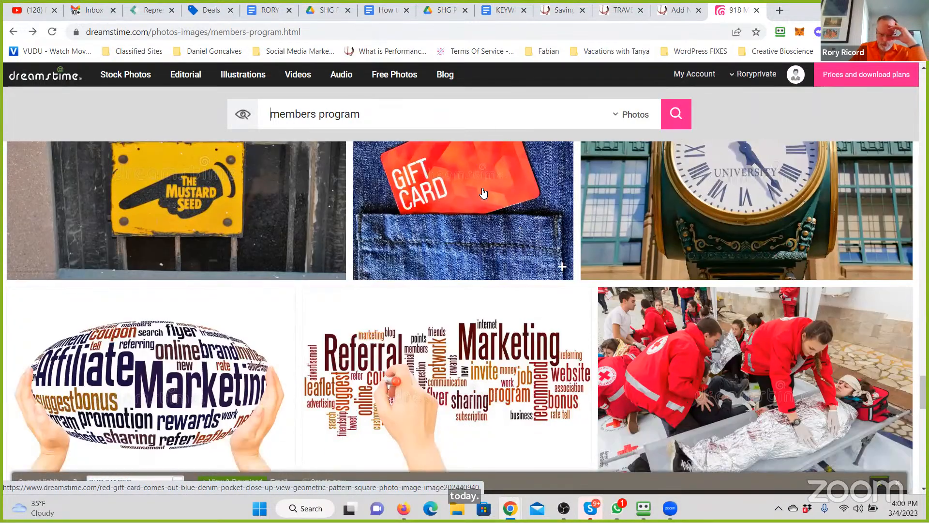
{"action": "scroll", "coordinate": [483, 193], "scroll_direction": "down", "scroll_amount": 10}
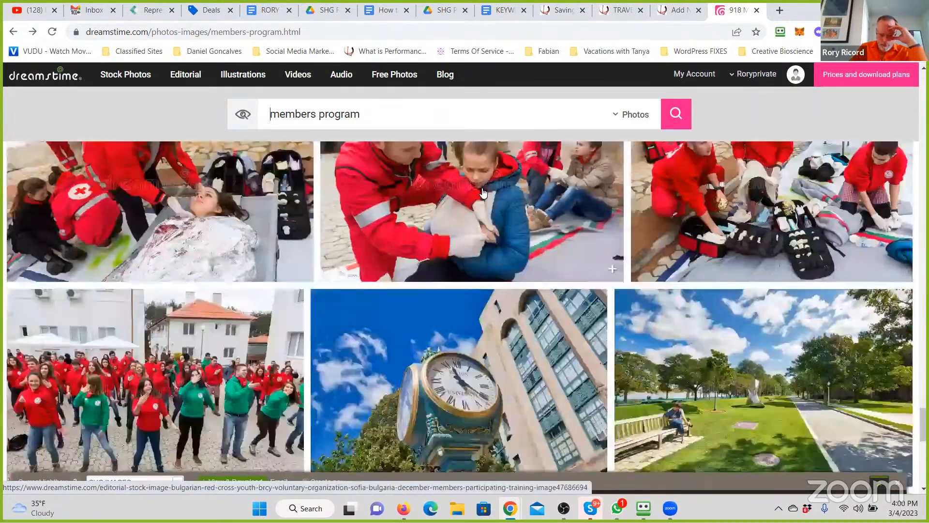
{"action": "scroll", "coordinate": [483, 193], "scroll_direction": "up", "scroll_amount": 10}
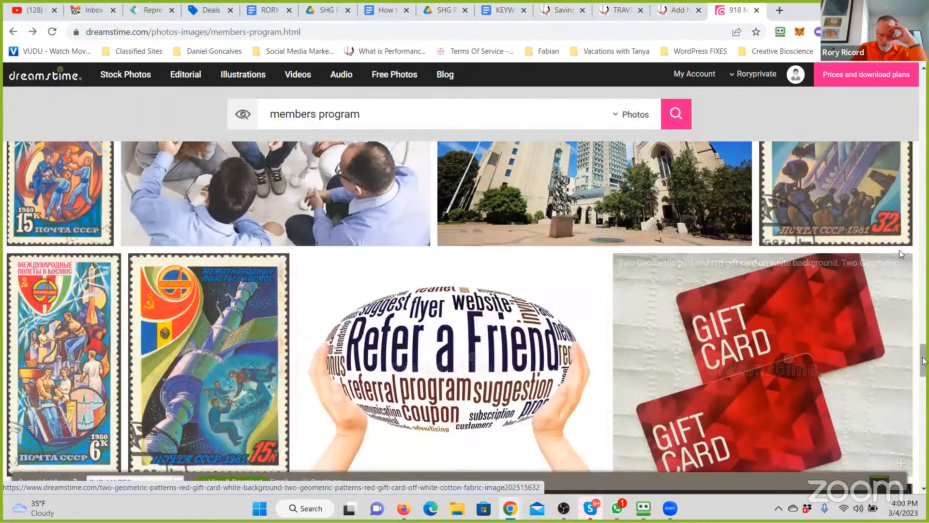
{"action": "scroll", "coordinate": [899, 250], "scroll_direction": "up", "scroll_amount": 5}
{"action": "scroll", "coordinate": [899, 154], "scroll_direction": "up", "scroll_amount": 10}
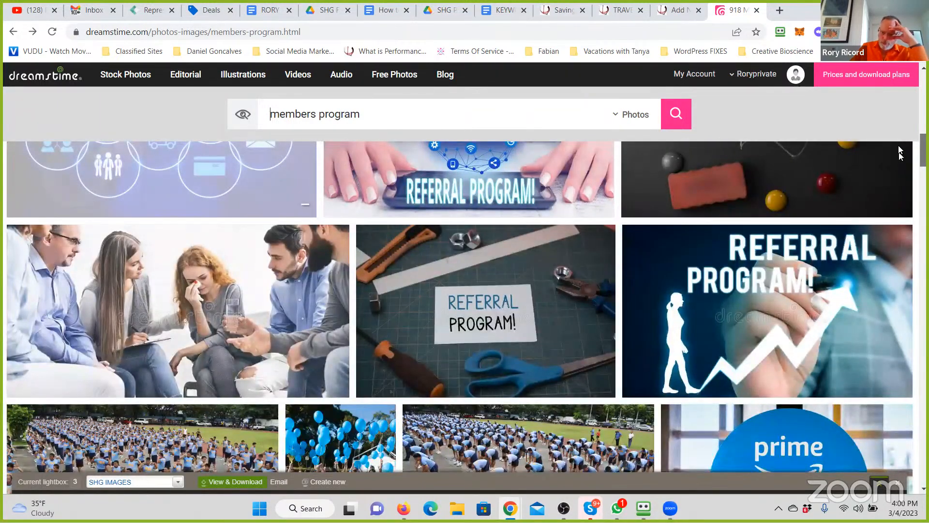
{"action": "scroll", "coordinate": [900, 148], "scroll_direction": "up", "scroll_amount": 1}
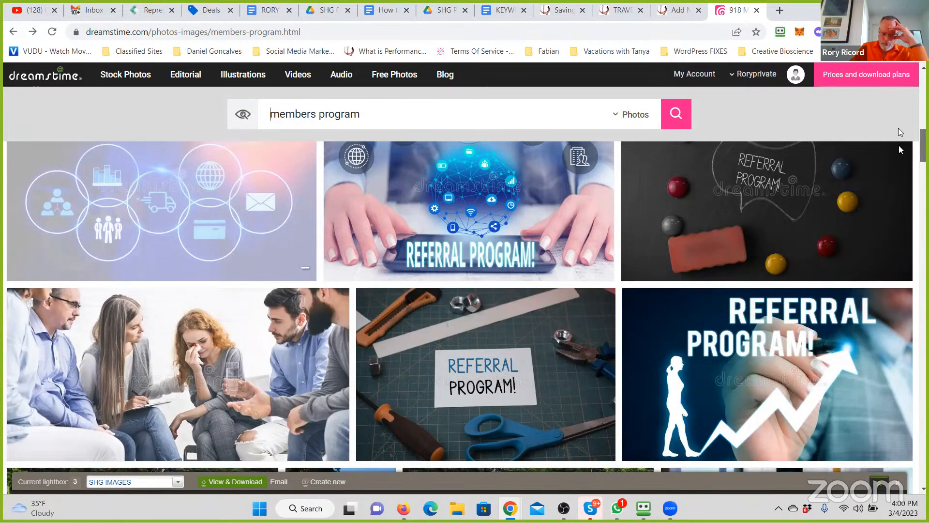
{"action": "scroll", "coordinate": [898, 128], "scroll_direction": "up", "scroll_amount": 5}
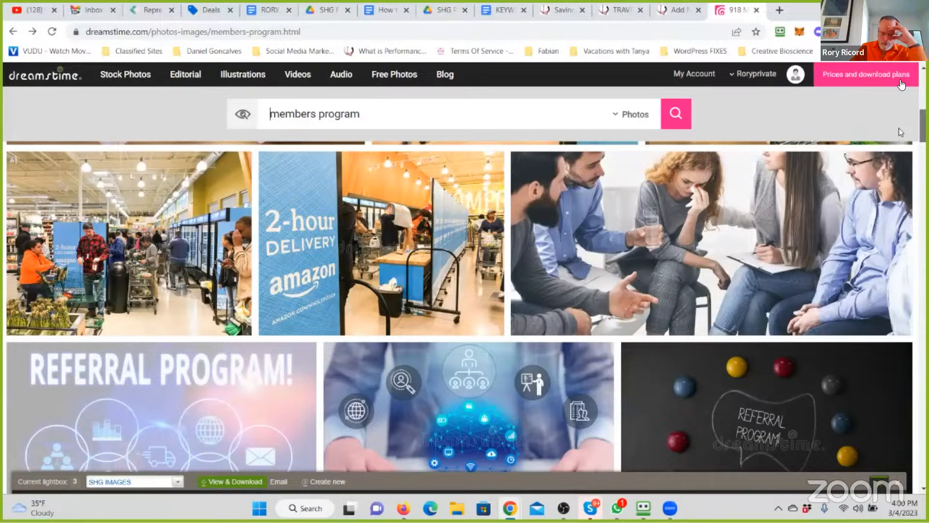
{"action": "scroll", "coordinate": [899, 128], "scroll_direction": "up", "scroll_amount": 10}
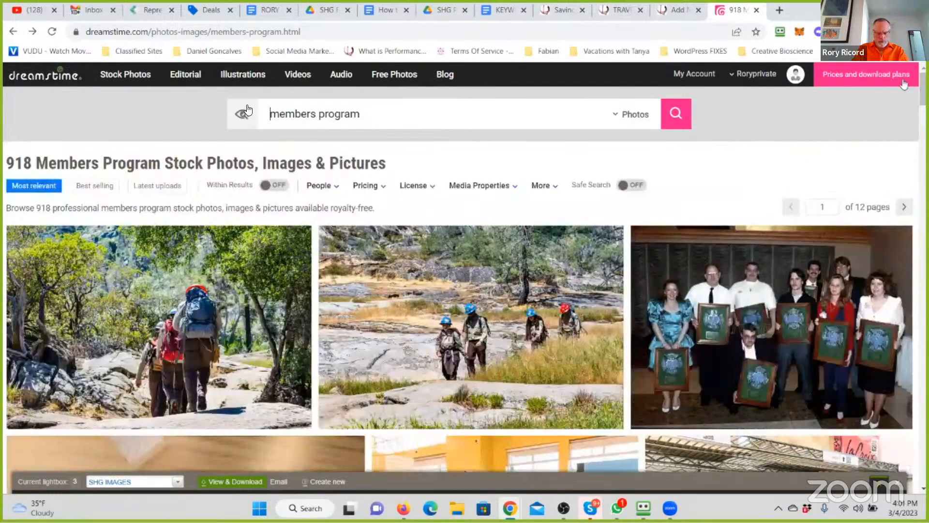
- Search the stock photos for save money and look through the first page of results
{"action": "left_click_drag", "start_coordinate": [386, 121], "coordinate": [247, 109]}
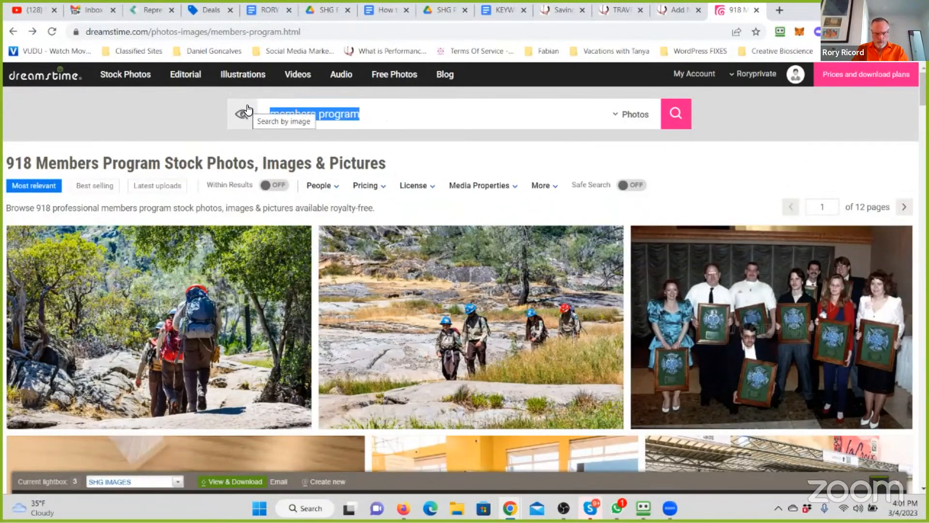
{"action": "type", "text": "save money"}
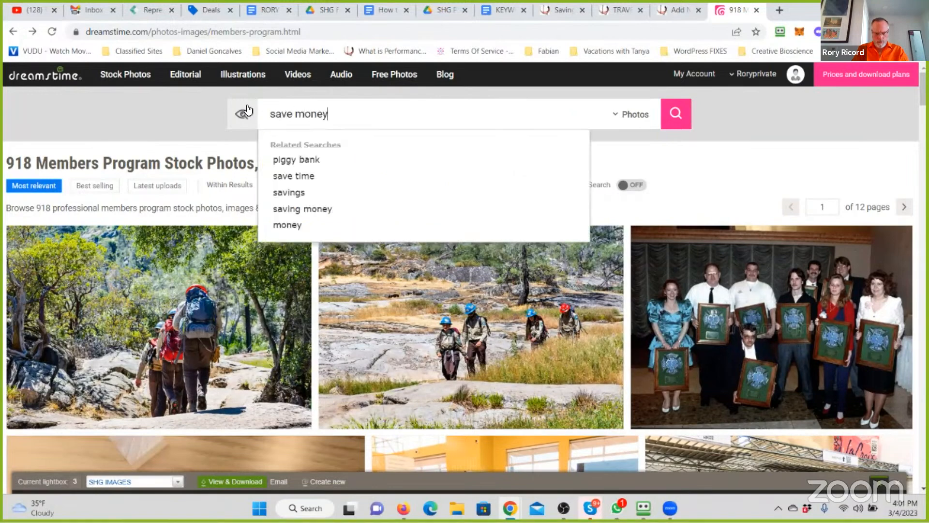
{"action": "key", "text": "Return"}
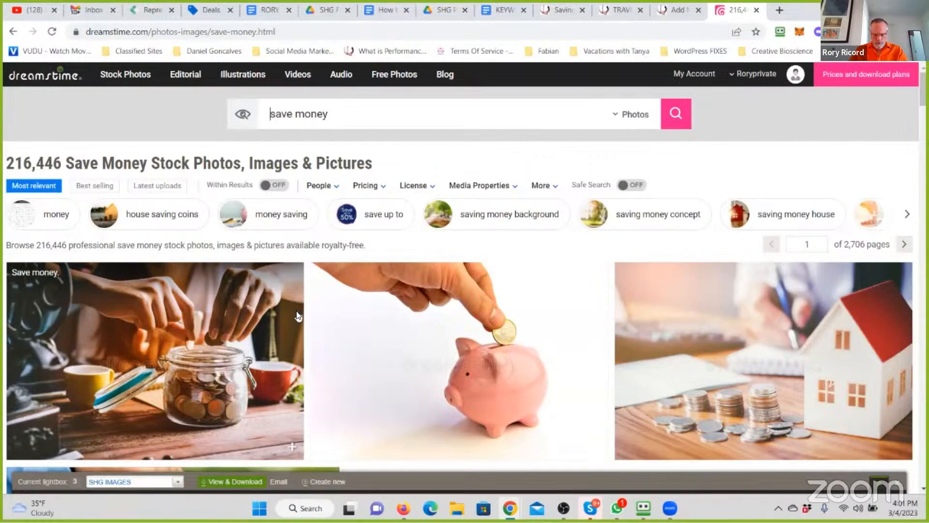
{"action": "scroll", "coordinate": [298, 316], "scroll_direction": "down", "scroll_amount": 5}
{"action": "scroll", "coordinate": [298, 316], "scroll_direction": "down", "scroll_amount": 10}
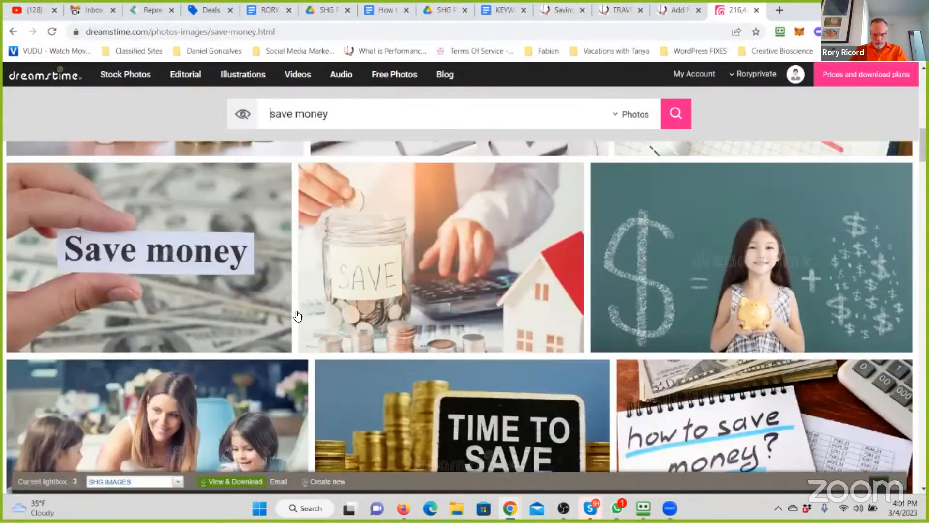
{"action": "scroll", "coordinate": [298, 316], "scroll_direction": "down", "scroll_amount": 10}
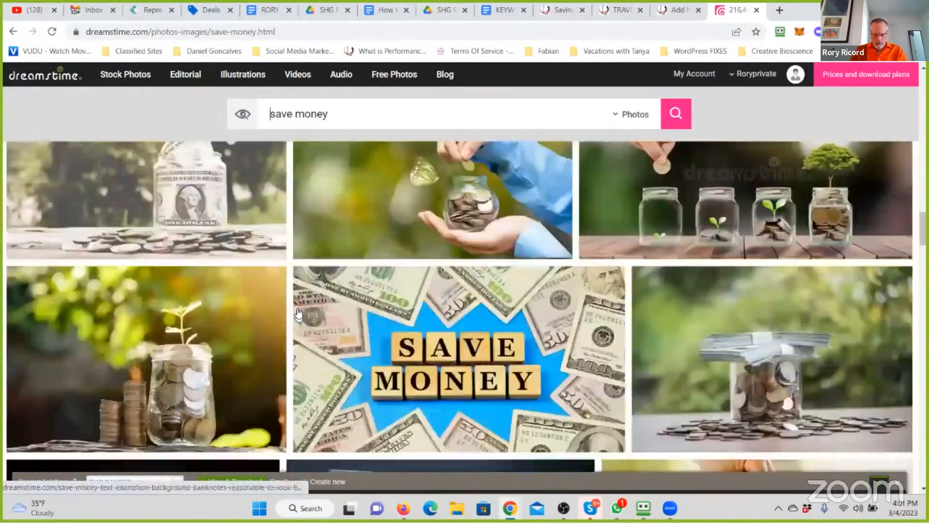
{"action": "scroll", "coordinate": [298, 315], "scroll_direction": "down", "scroll_amount": 10}
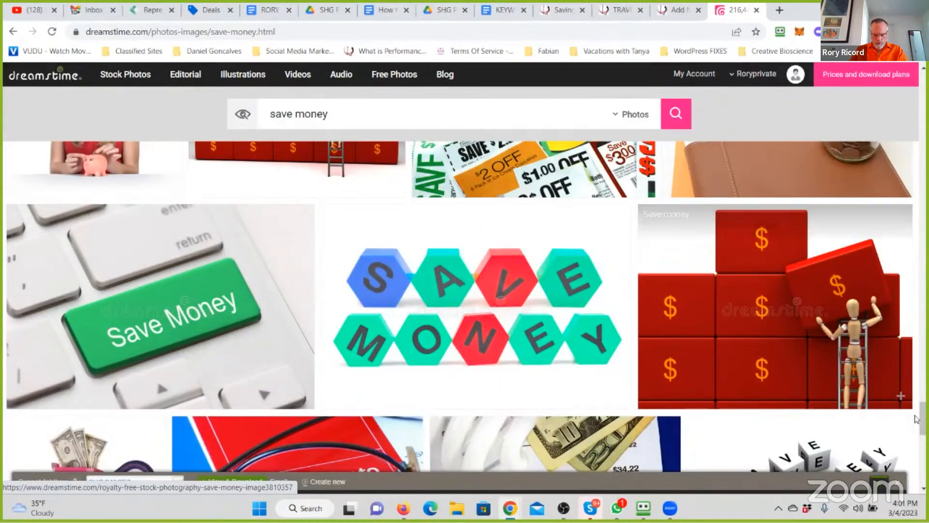
{"action": "left_click_drag", "start_coordinate": [924, 415], "coordinate": [914, 477]}
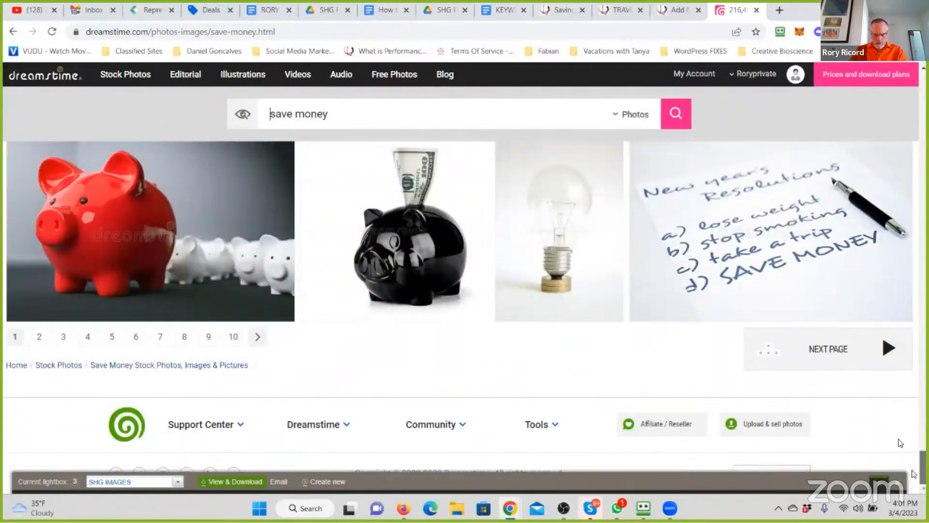
{"action": "scroll", "coordinate": [910, 450], "scroll_direction": "up", "scroll_amount": 5}
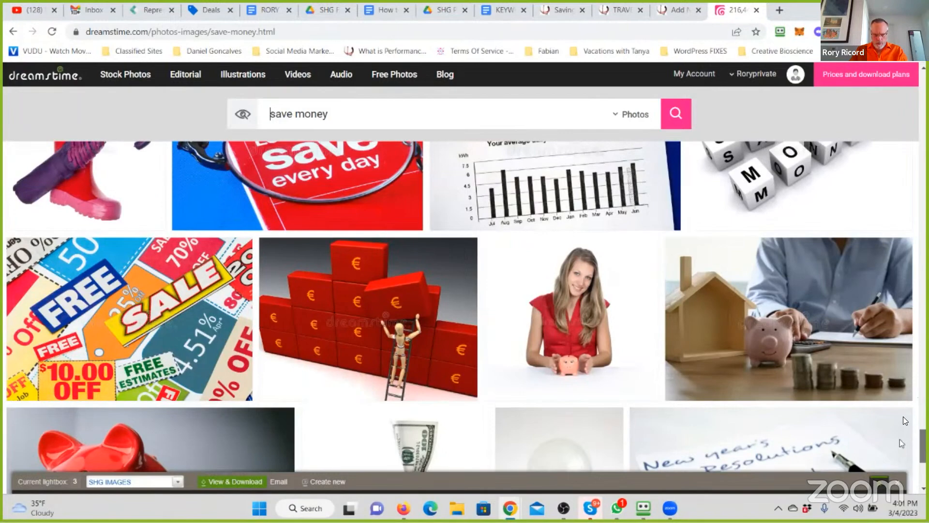
{"action": "scroll", "coordinate": [904, 416], "scroll_direction": "up", "scroll_amount": 4}
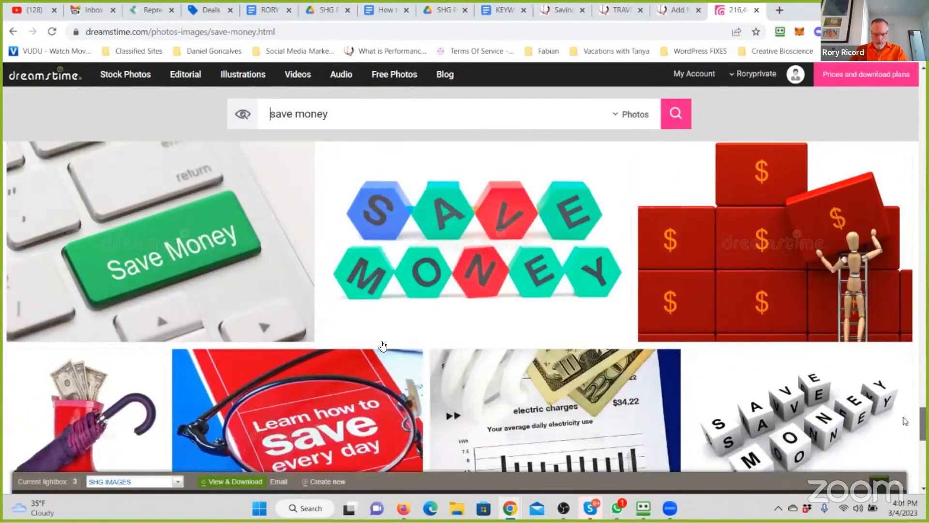
{"action": "scroll", "coordinate": [905, 420], "scroll_direction": "down", "scroll_amount": 2}
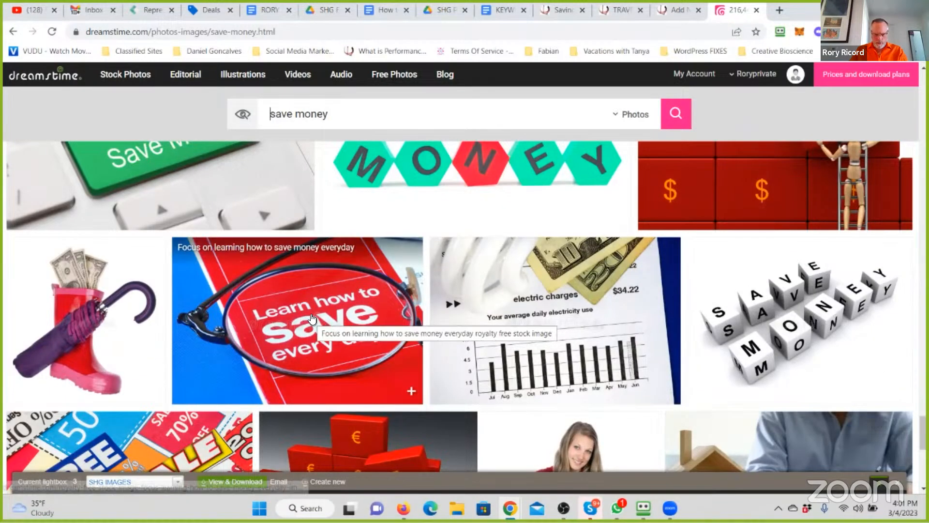
- Add the red Learn how to save every day photo to the SHG IMAGES lightbox and download it in size M, 2116x1417 px
{"action": "left_click", "coordinate": [312, 319]}
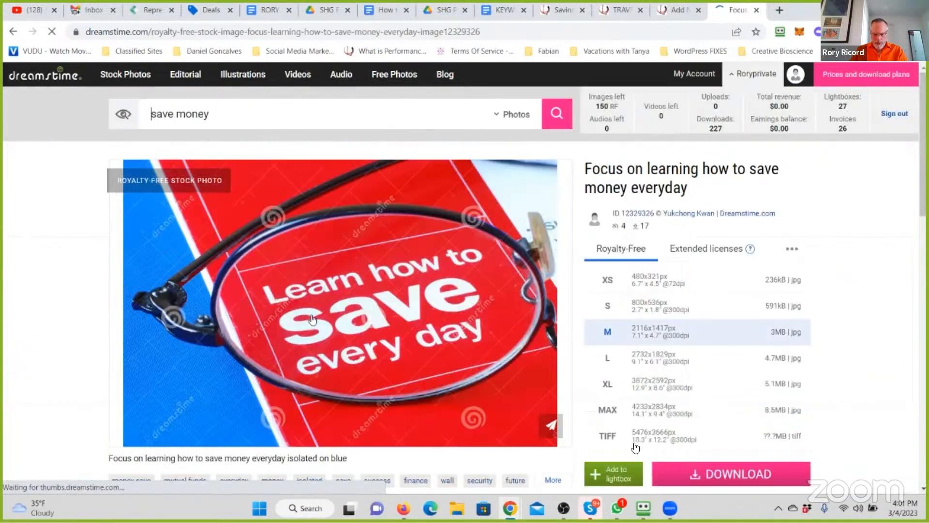
{"action": "left_click", "coordinate": [716, 466]}
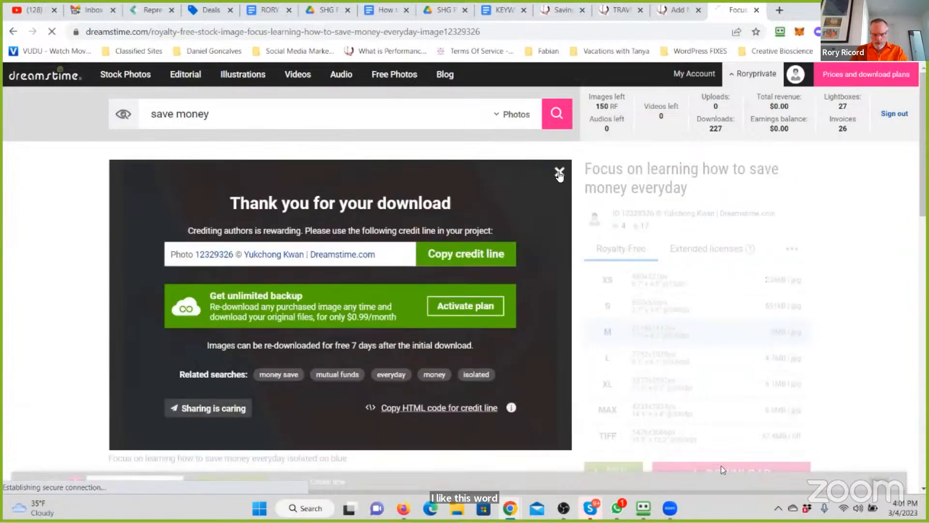
{"action": "left_click", "coordinate": [559, 174]}
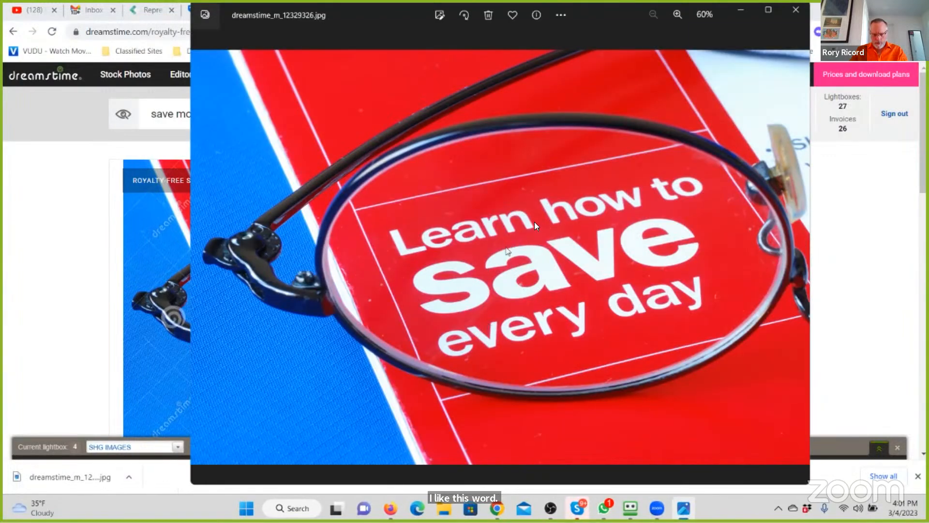
- Save a resized .jpg copy of the downloaded photo as Save Everyday in the 3 Savings Highway Global folder and close the viewer
{"action": "left_click", "coordinate": [561, 14]}
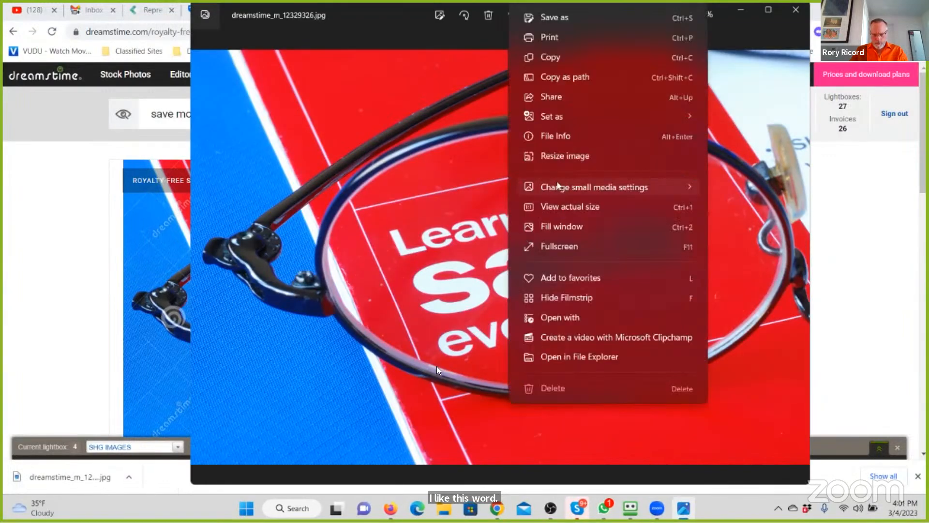
{"action": "left_click", "coordinate": [549, 154]}
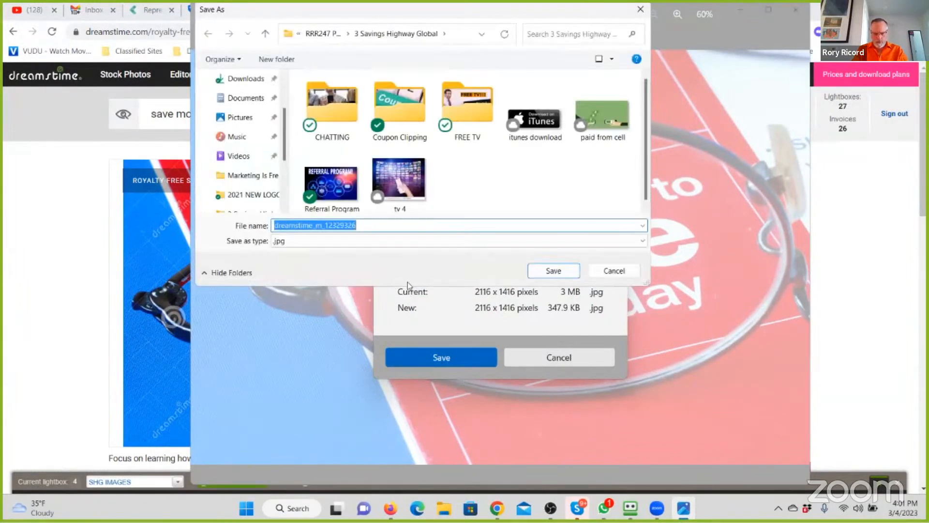
{"action": "type", "text": "Save Everyday"}
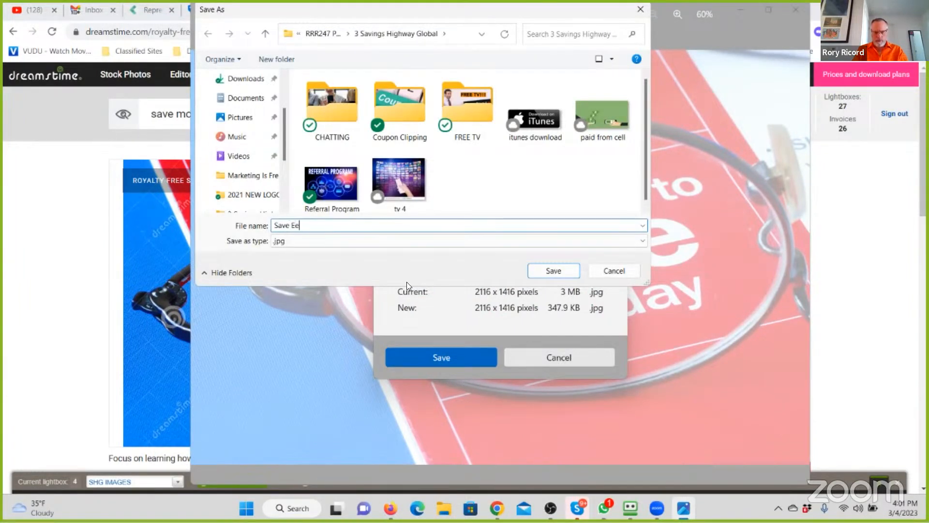
{"action": "key", "text": "Return"}
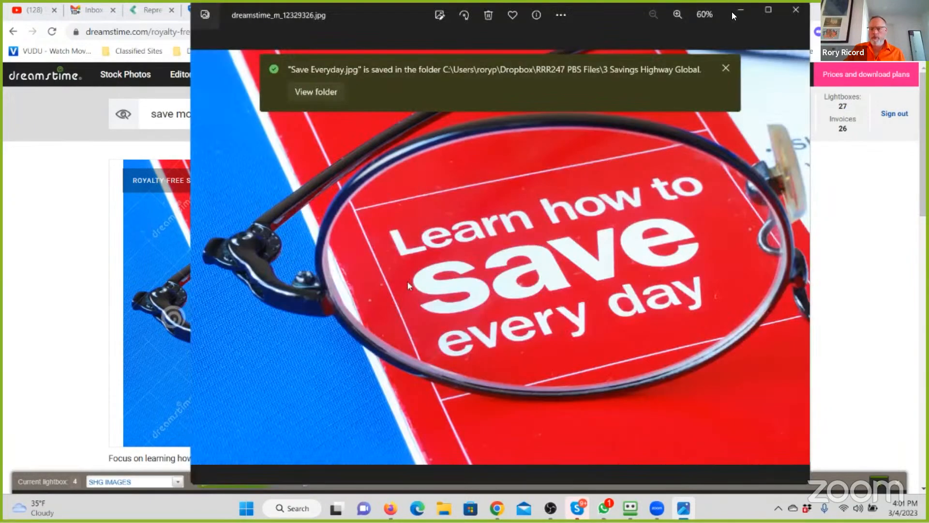
{"action": "left_click", "coordinate": [788, 15]}
- Return to the How to Save Money Eating Out in 2023 page editor and insert an image block after the second intro paragraph
{"action": "left_click", "coordinate": [683, 12]}
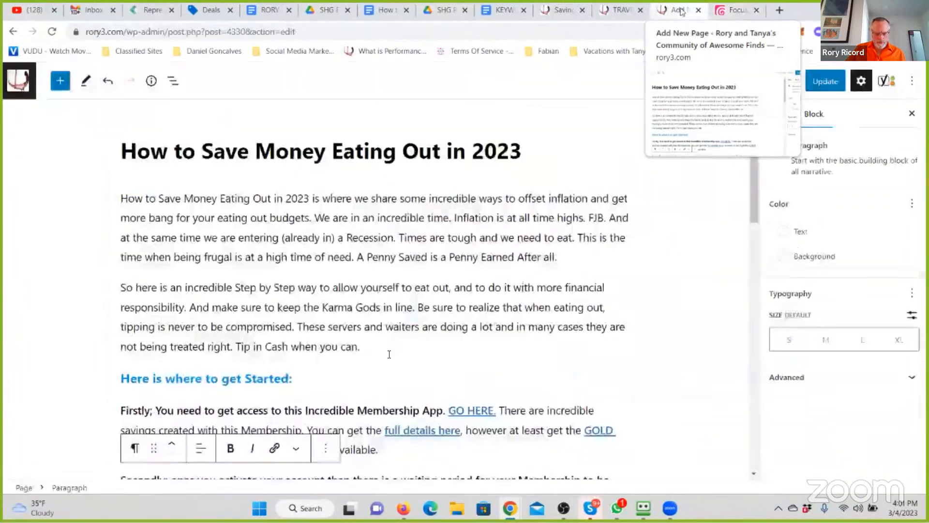
{"action": "key", "text": "Return"}
{"action": "left_click", "coordinate": [626, 347]}
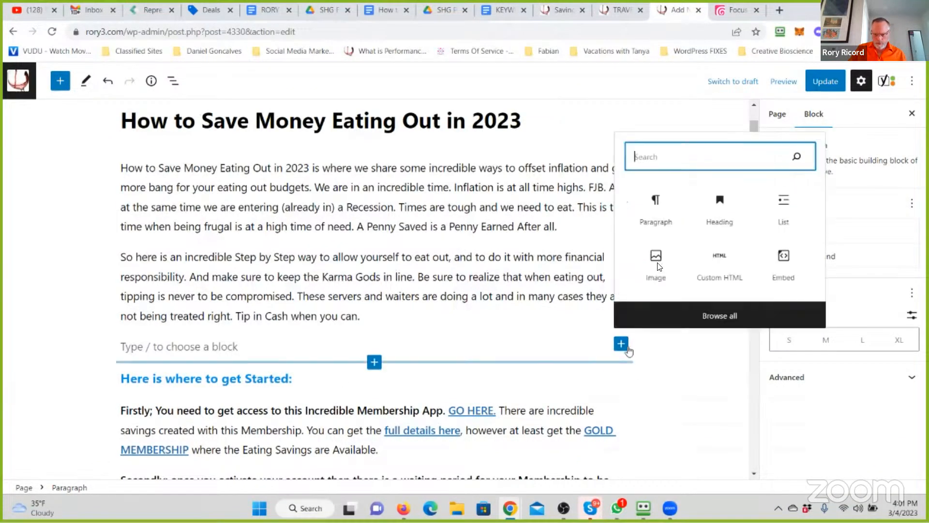
{"action": "left_click", "coordinate": [657, 266]}
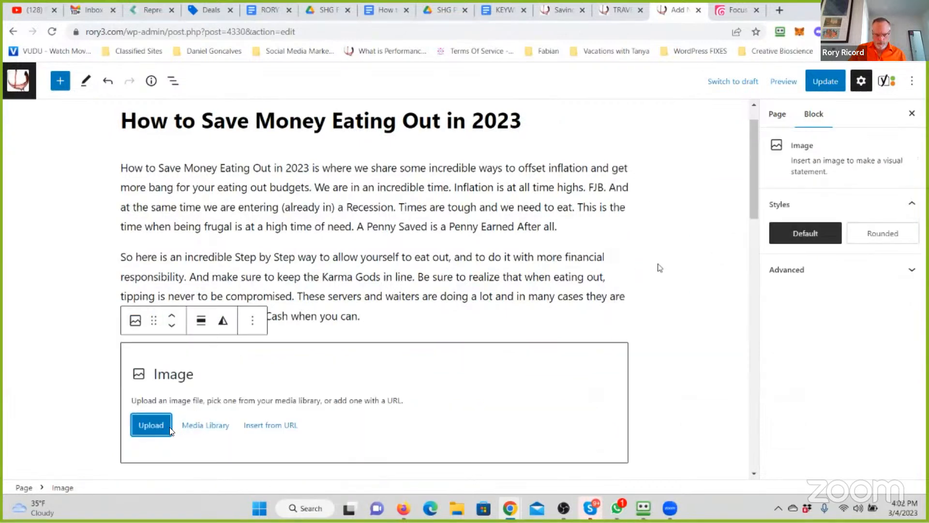
- Start an upload for the image block and browse Dropbox to the 3 Savings Highway Global folder inside RRR247 PBS Files
{"action": "left_click", "coordinate": [156, 428]}
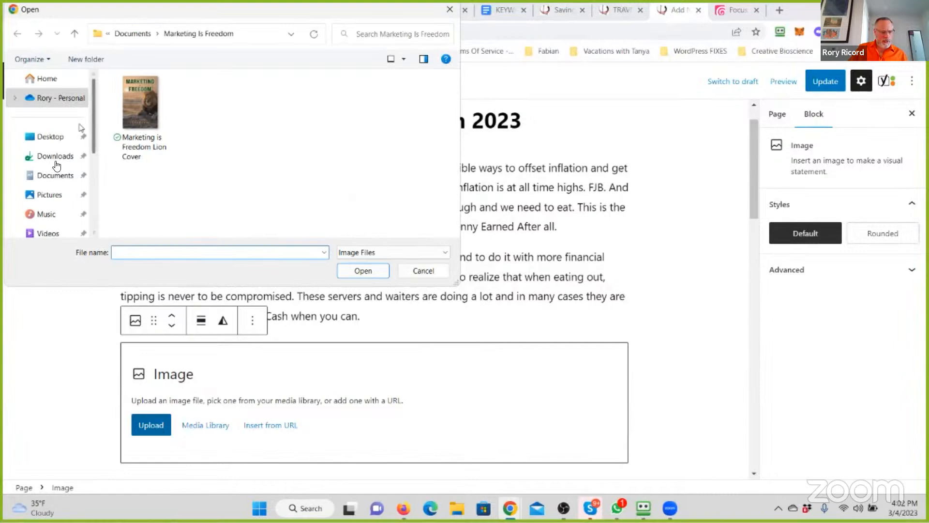
{"action": "scroll", "coordinate": [57, 165], "scroll_direction": "down", "scroll_amount": 2}
{"action": "scroll", "coordinate": [57, 164], "scroll_direction": "up", "scroll_amount": 3}
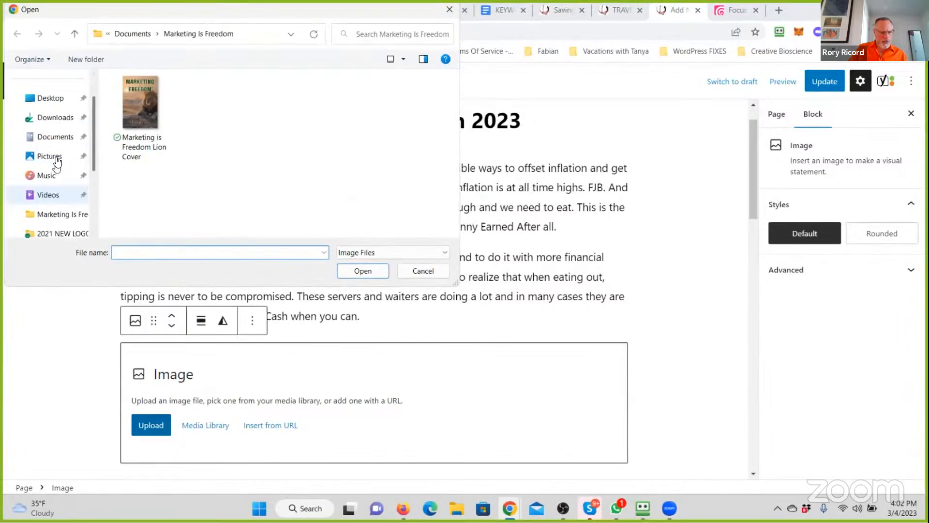
{"action": "scroll", "coordinate": [59, 162], "scroll_direction": "down", "scroll_amount": 1}
{"action": "scroll", "coordinate": [71, 155], "scroll_direction": "up", "scroll_amount": 1}
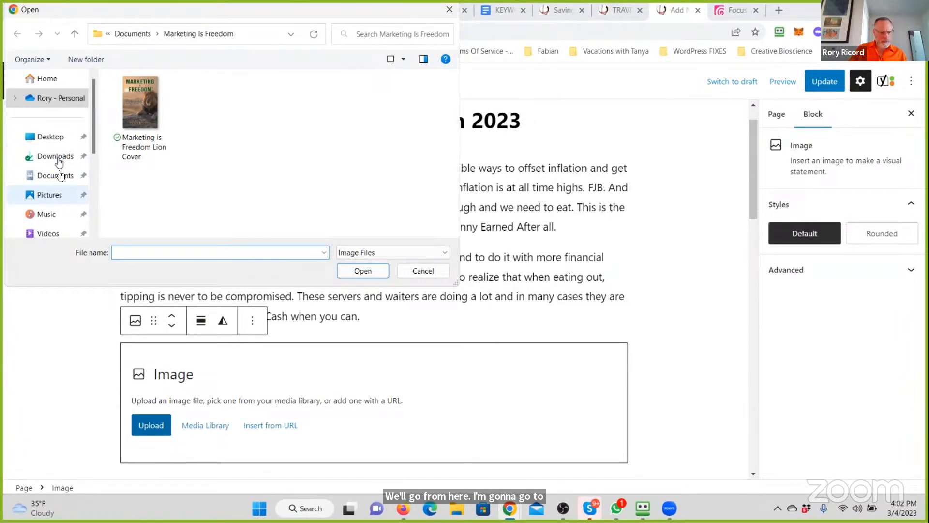
{"action": "scroll", "coordinate": [71, 156], "scroll_direction": "down", "scroll_amount": 4}
{"action": "left_click", "coordinate": [52, 176]}
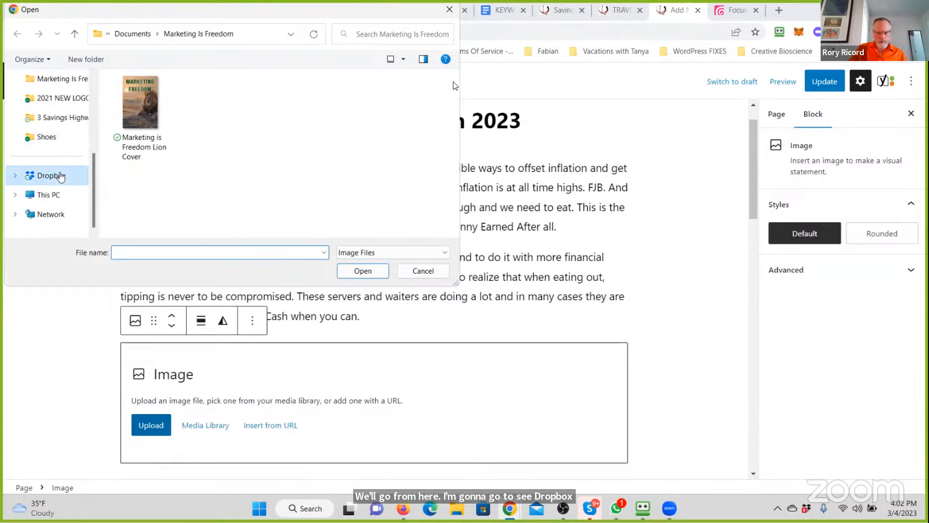
{"action": "left_click_drag", "start_coordinate": [454, 84], "coordinate": [469, 186]}
{"action": "scroll", "coordinate": [162, 164], "scroll_direction": "up", "scroll_amount": 5}
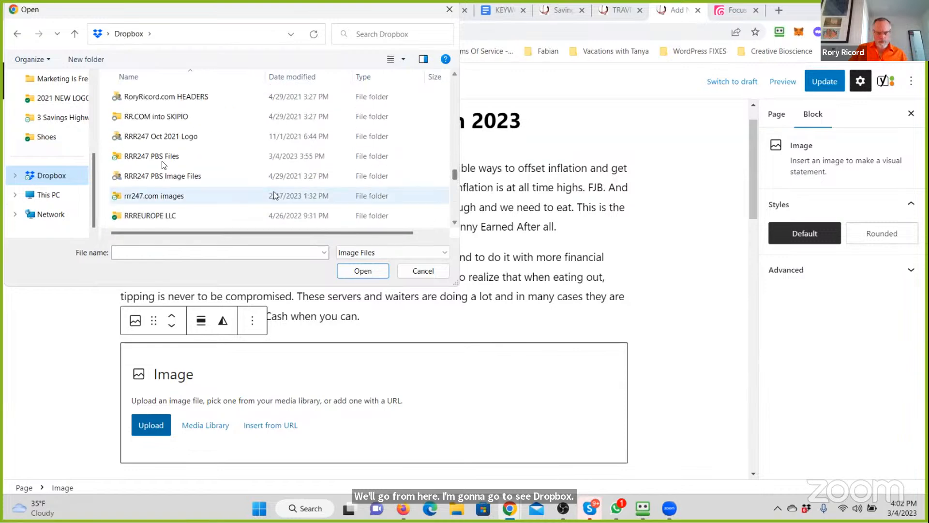
{"action": "double_click", "coordinate": [163, 156]}
{"action": "double_click", "coordinate": [163, 195]}
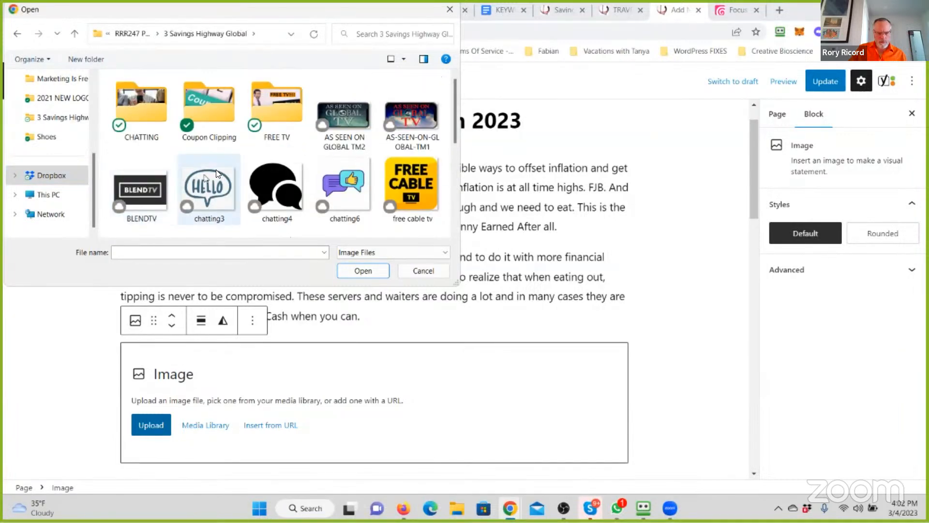
- Upload the Save Everyday picture into the image block and check how it looks on the page
{"action": "scroll", "coordinate": [215, 169], "scroll_direction": "down", "scroll_amount": 1}
{"action": "scroll", "coordinate": [216, 175], "scroll_direction": "down", "scroll_amount": 2}
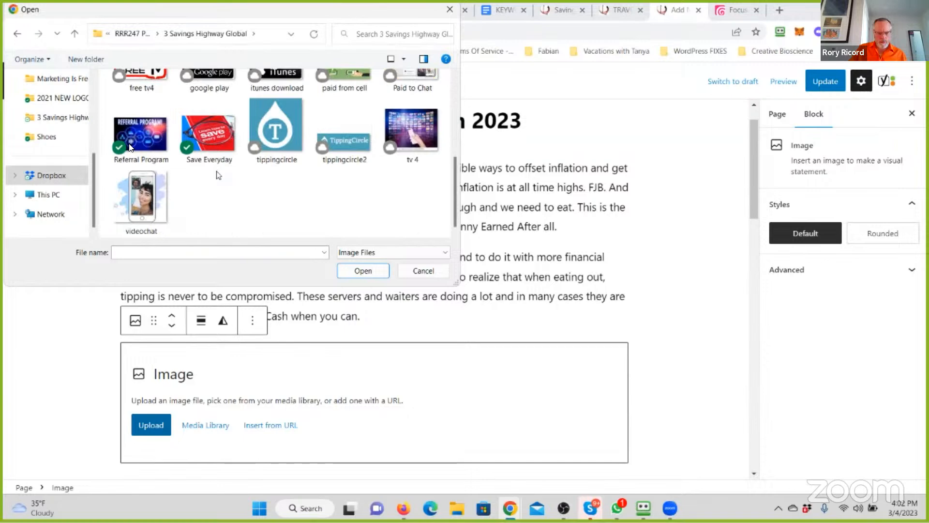
{"action": "left_click", "coordinate": [218, 138]}
{"action": "double_click", "coordinate": [218, 137]}
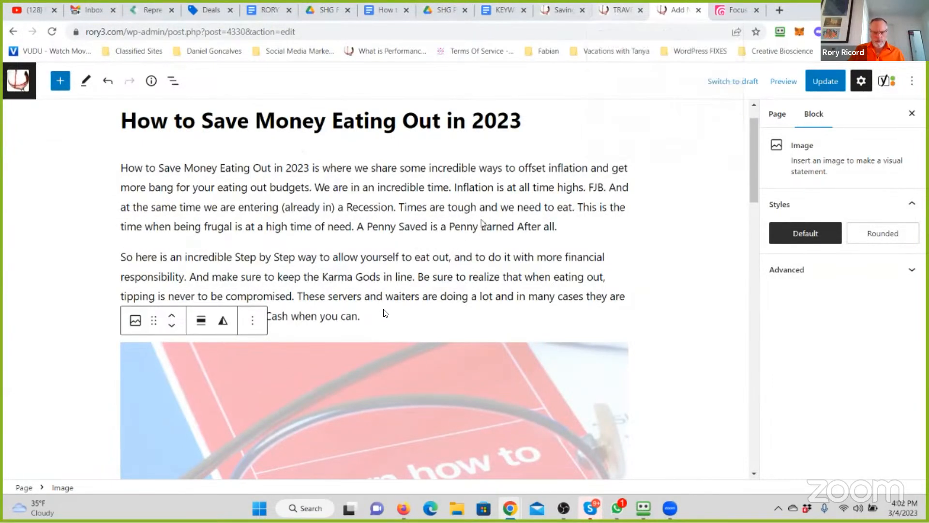
{"action": "scroll", "coordinate": [536, 298], "scroll_direction": "down", "scroll_amount": 1}
{"action": "scroll", "coordinate": [536, 298], "scroll_direction": "down", "scroll_amount": 4}
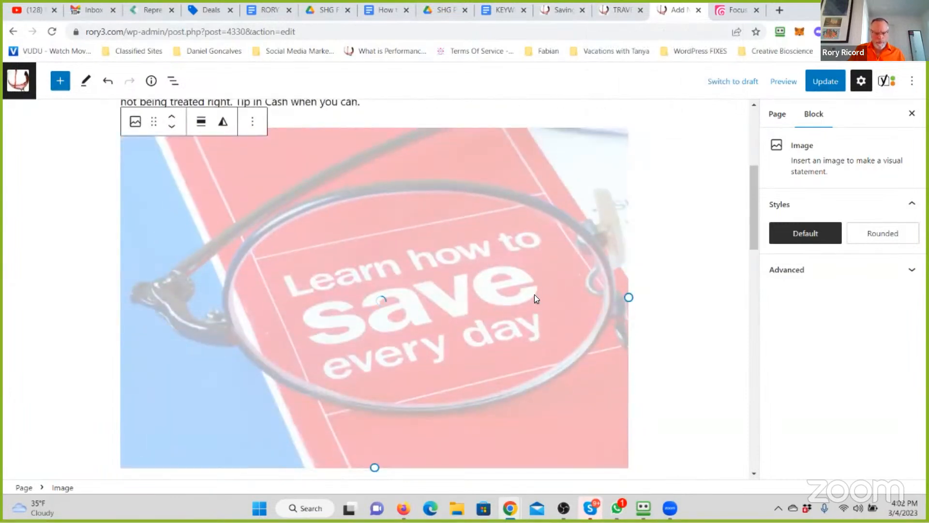
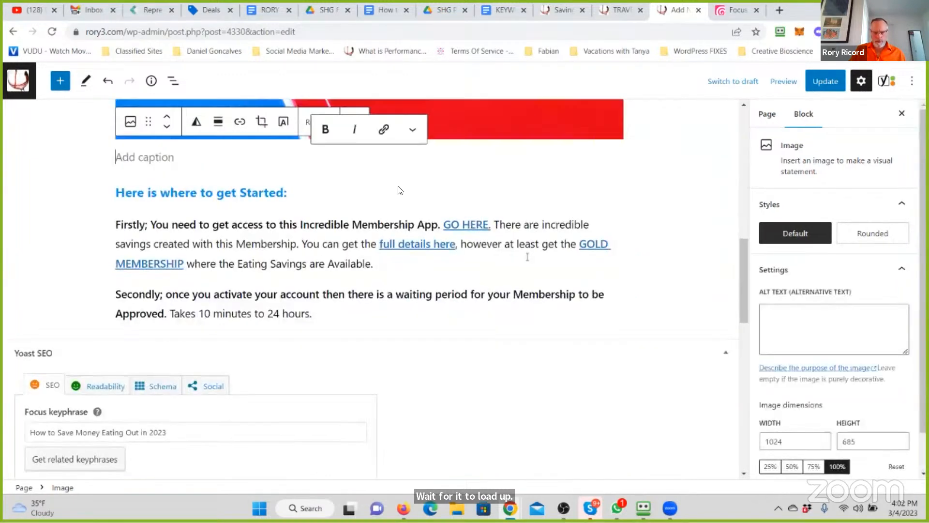
- Link the Learn how to save every day image to the Savings and Benefits Program page
{"action": "left_click", "coordinate": [382, 215]}
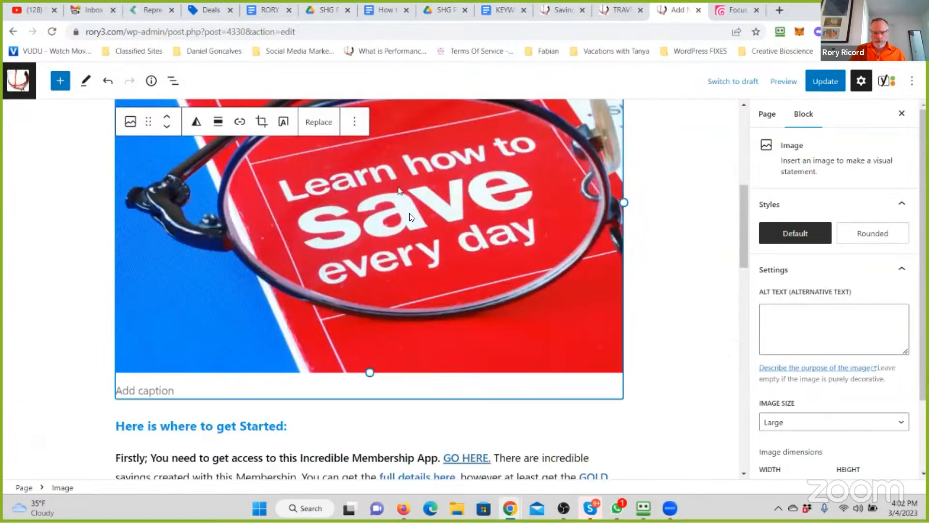
{"action": "left_click", "coordinate": [245, 127]}
{"action": "left_click", "coordinate": [267, 148]}
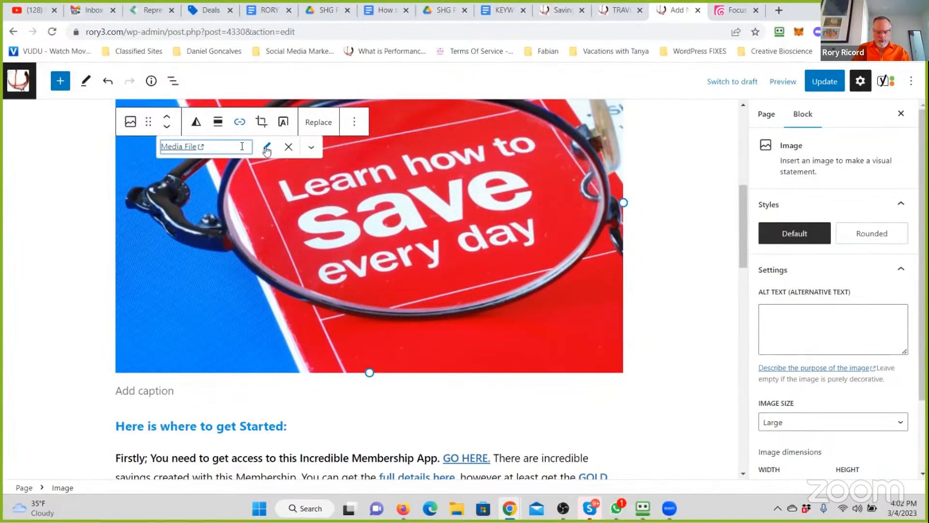
{"action": "type", "text": "savin"}
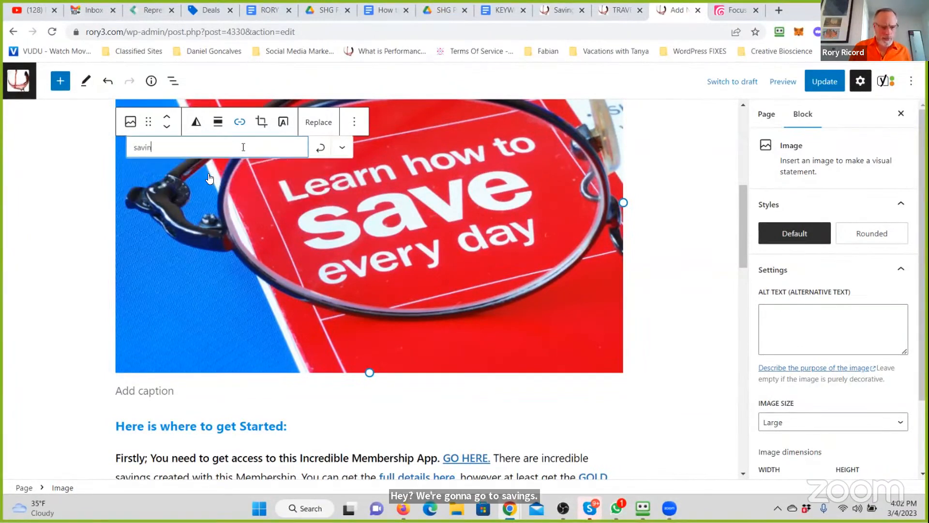
{"action": "type", "text": "gs-and-benefits-program"}
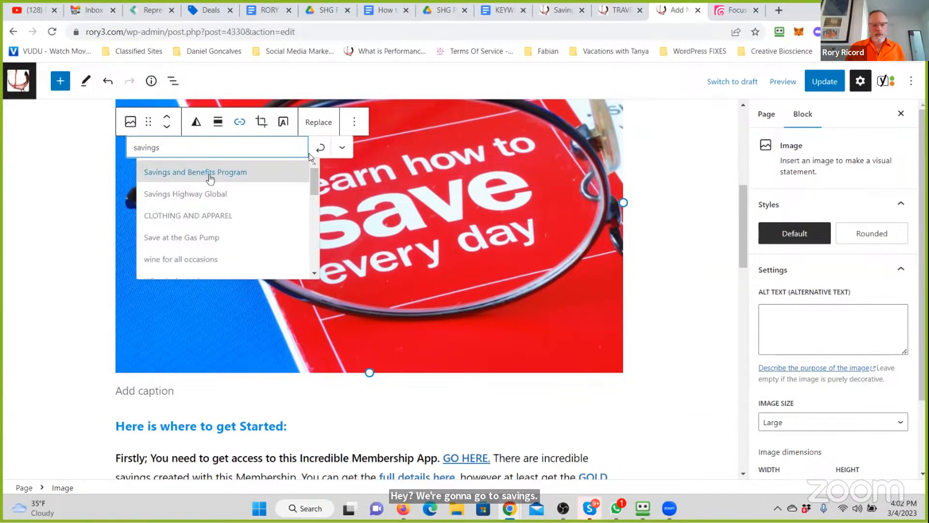
{"action": "left_click", "coordinate": [209, 175]}
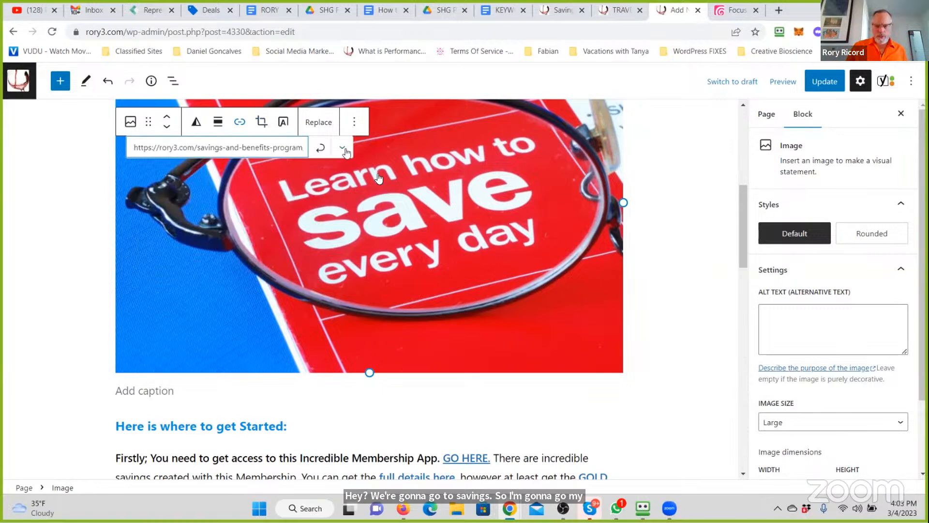
{"action": "left_click", "coordinate": [341, 149]}
{"action": "left_click", "coordinate": [320, 148]}
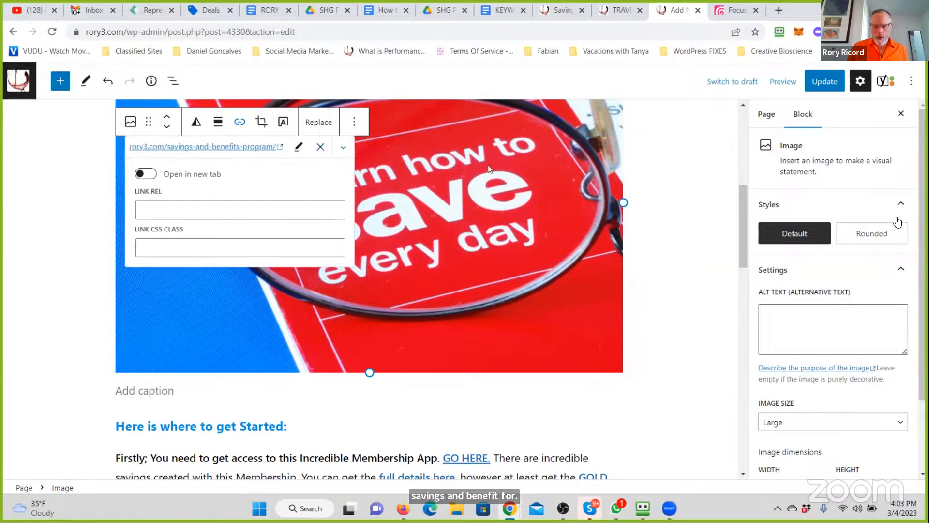
- Give the image the Rounded style and copy the Yoast focus keyphrase How to Save Money Eating Out in 2023 into its alt text
{"action": "left_click", "coordinate": [885, 234]}
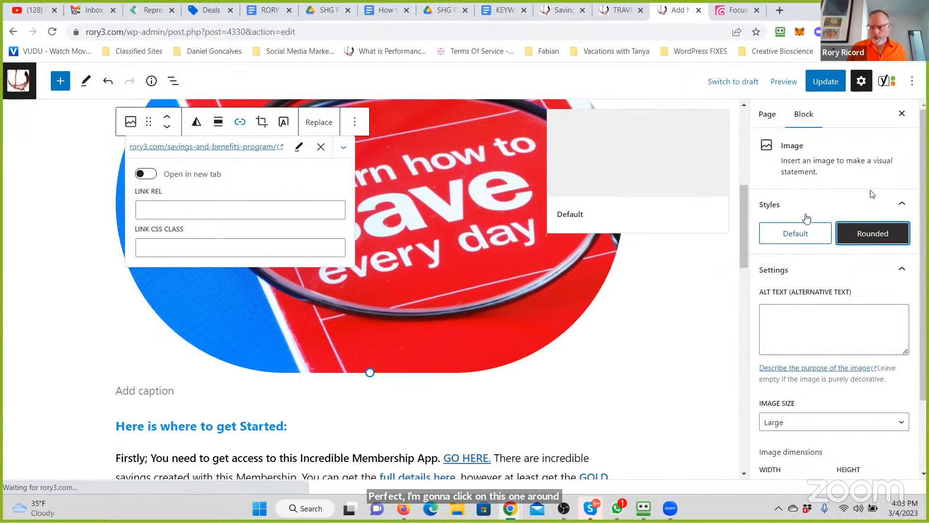
{"action": "left_click", "coordinate": [884, 83]}
{"action": "left_click", "coordinate": [842, 264]}
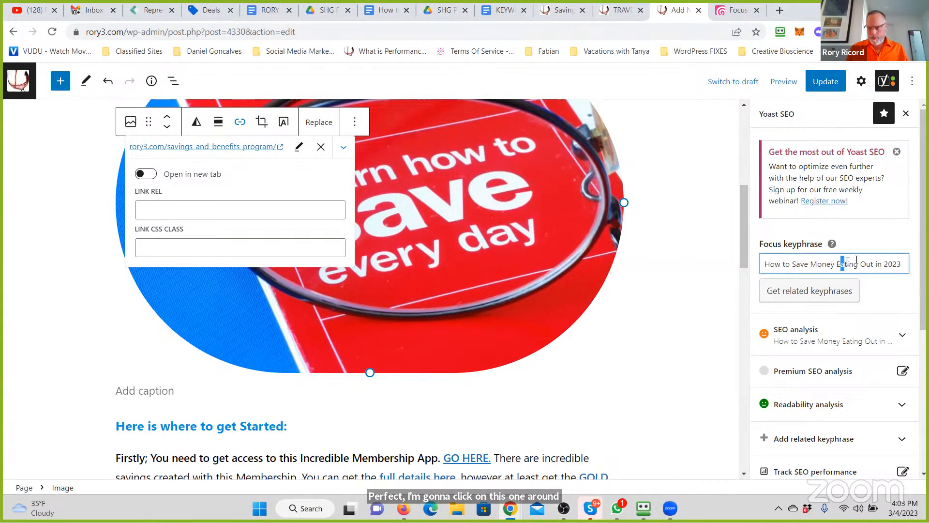
{"action": "key", "text": "ctrl+a"}
{"action": "key", "text": "ctrl+c"}
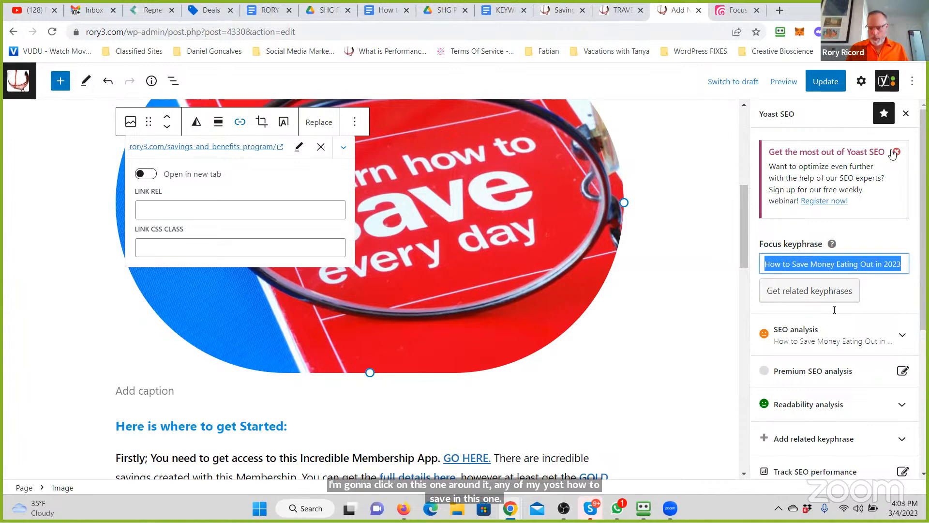
{"action": "left_click", "coordinate": [862, 81]}
{"action": "left_click", "coordinate": [849, 313]}
{"action": "key", "text": "ctrl+v"}
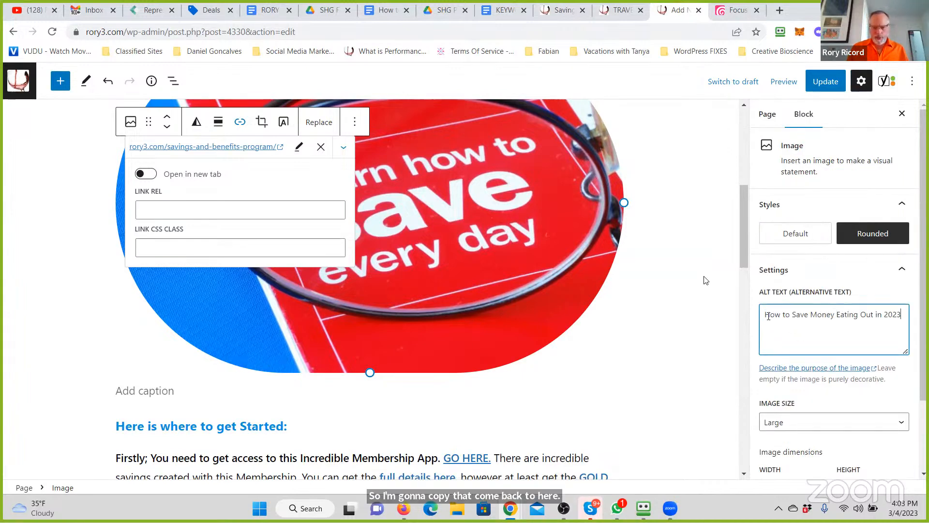
{"action": "left_click", "coordinate": [693, 290]}
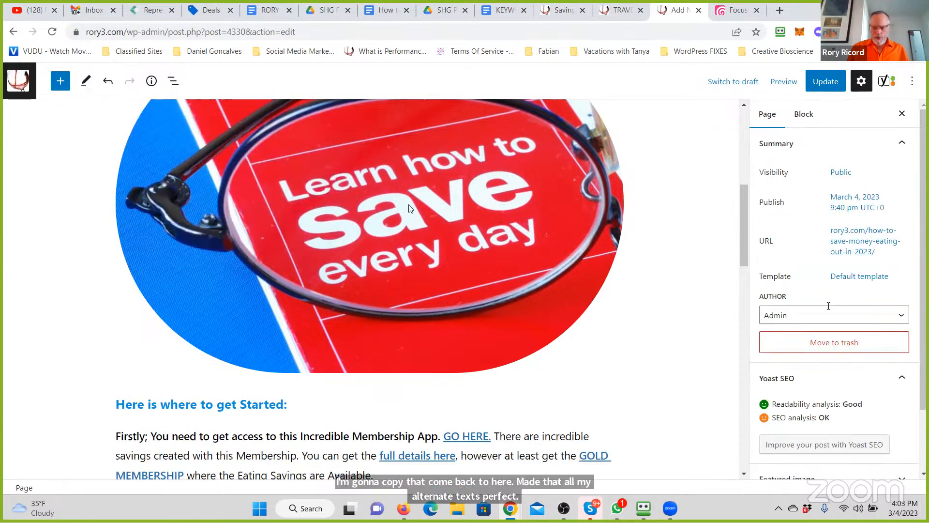
- Scale the image down to 25% and shrink it further to about 215 × 144
{"action": "left_click", "coordinate": [409, 208]}
{"action": "scroll", "coordinate": [765, 426], "scroll_direction": "down", "scroll_amount": 2}
{"action": "left_click", "coordinate": [770, 425]}
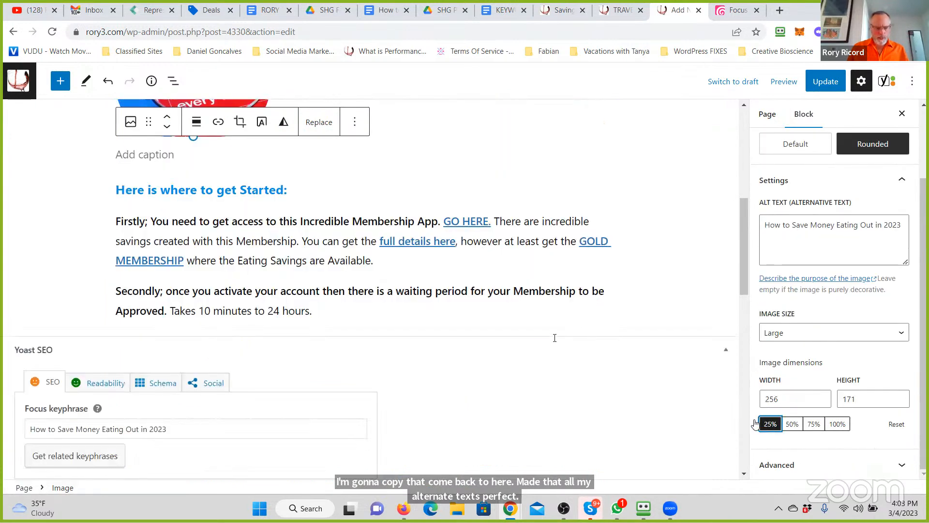
{"action": "scroll", "coordinate": [547, 328], "scroll_direction": "up", "scroll_amount": 6}
{"action": "scroll", "coordinate": [544, 327], "scroll_direction": "down", "scroll_amount": 5}
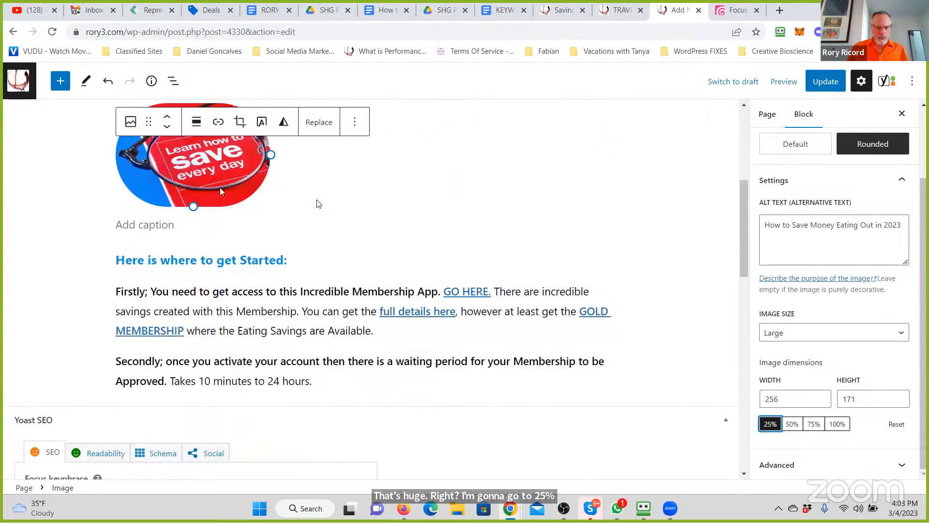
{"action": "scroll", "coordinate": [273, 244], "scroll_direction": "up", "scroll_amount": 2}
{"action": "left_click_drag", "start_coordinate": [270, 245], "coordinate": [249, 244]}
- Align the image right and move it up so it sits beside the second intro paragraph
{"action": "left_click", "coordinate": [197, 175]}
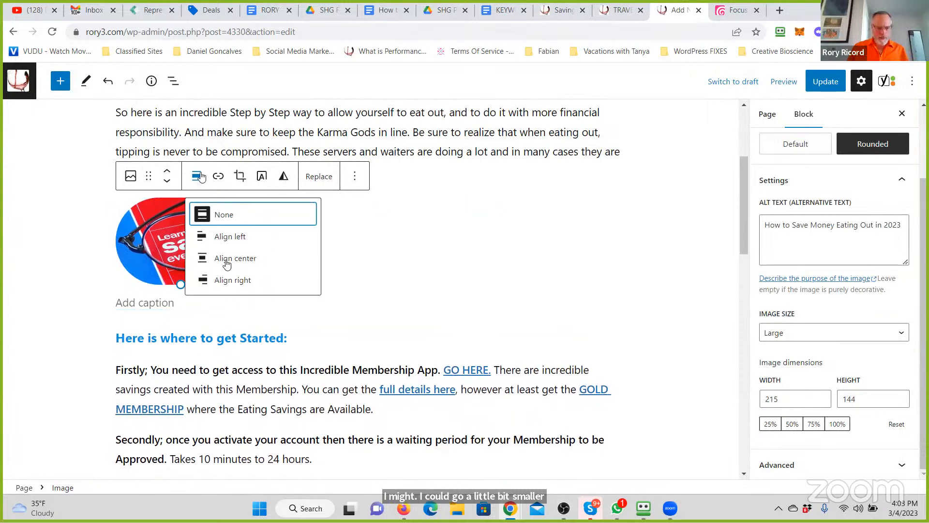
{"action": "left_click", "coordinate": [235, 284]}
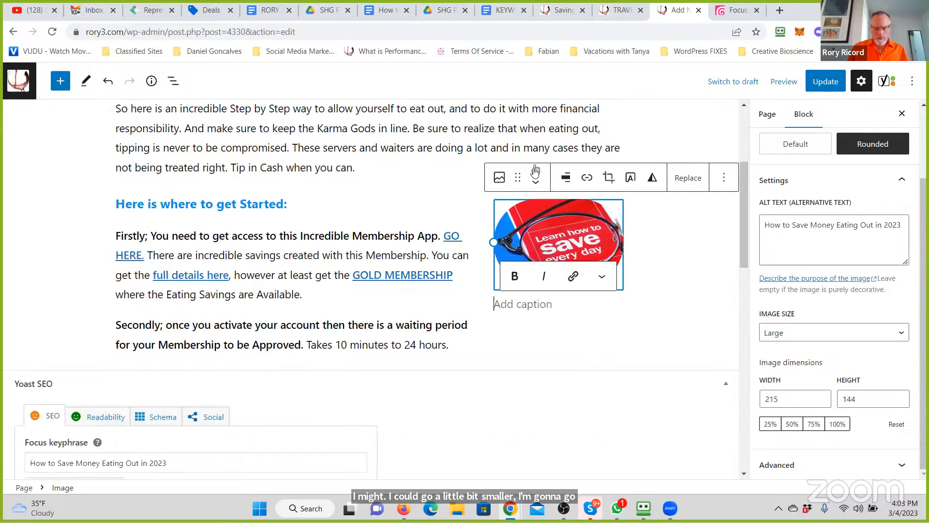
{"action": "left_click", "coordinate": [535, 172]}
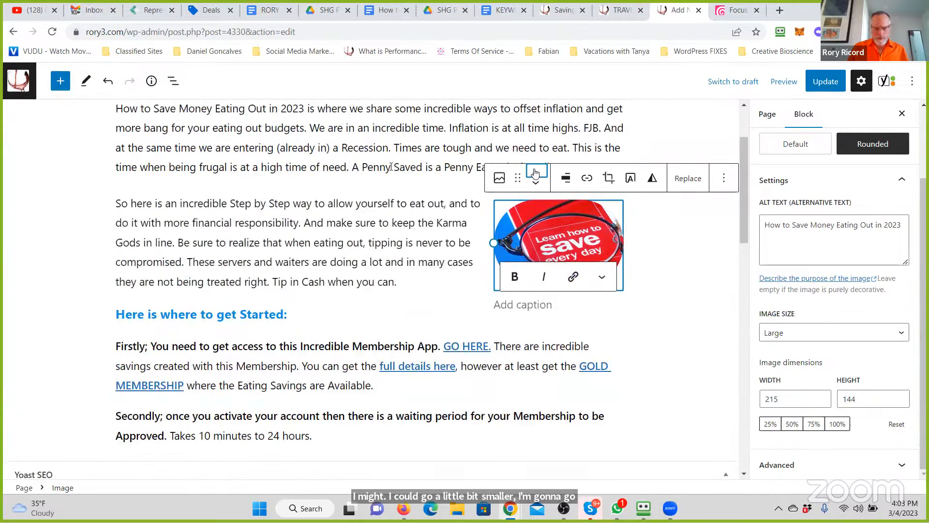
{"action": "left_click", "coordinate": [688, 263]}
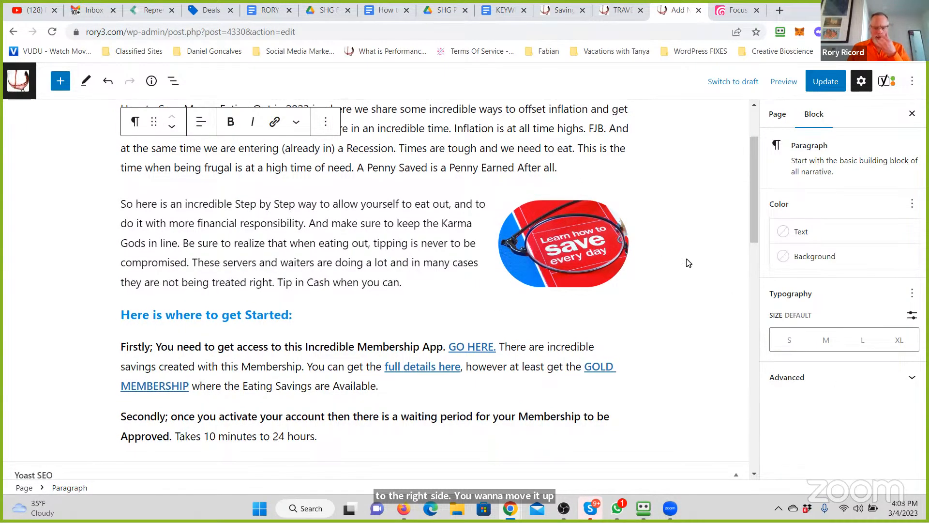
- Reword the blue subheading to read Here is How to get Started:
{"action": "scroll", "coordinate": [687, 262], "scroll_direction": "up", "scroll_amount": 2}
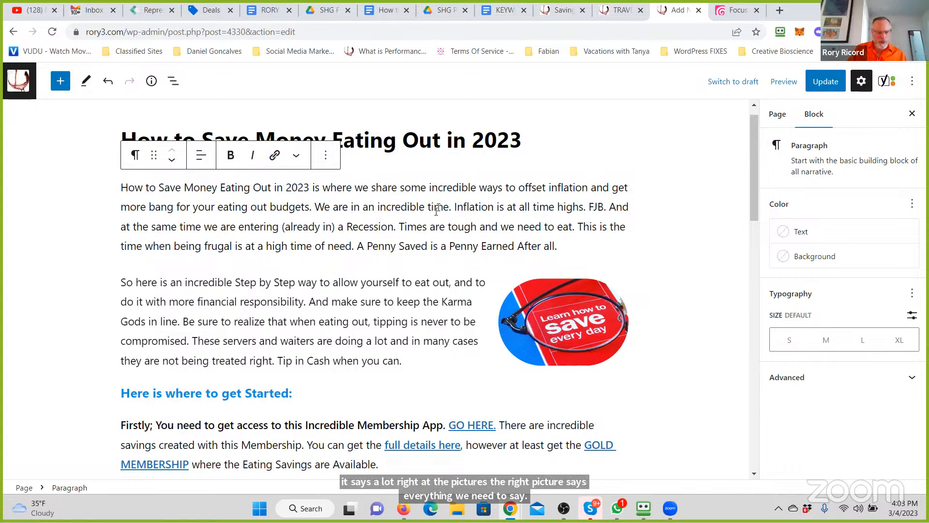
{"action": "scroll", "coordinate": [346, 209], "scroll_direction": "down", "scroll_amount": 4}
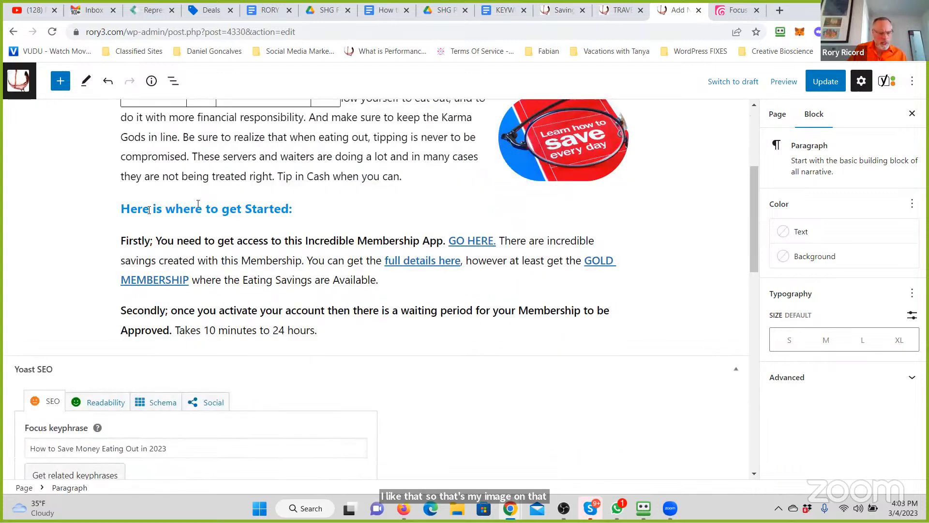
{"action": "mouse_move", "coordinate": [166, 223]}
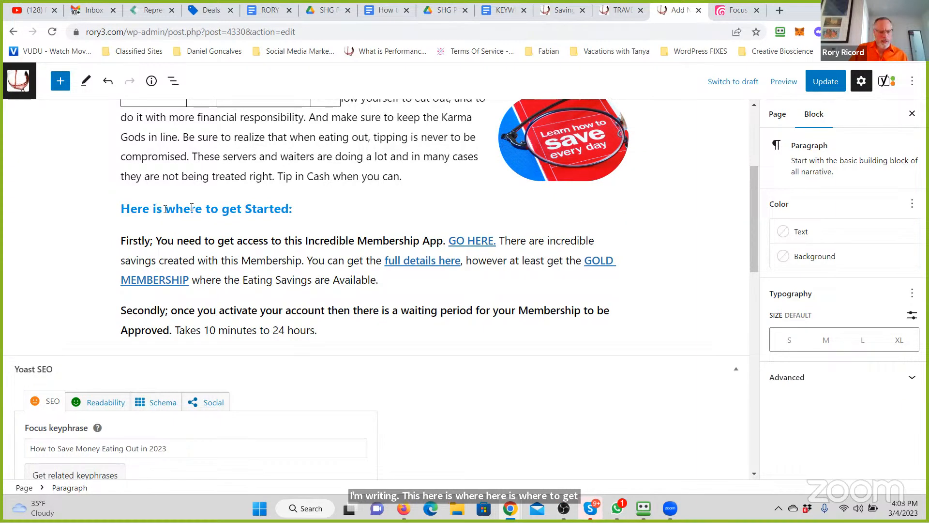
{"action": "left_click", "coordinate": [166, 209]}
{"action": "double_click", "coordinate": [176, 208]}
{"action": "type", "text": "How"}
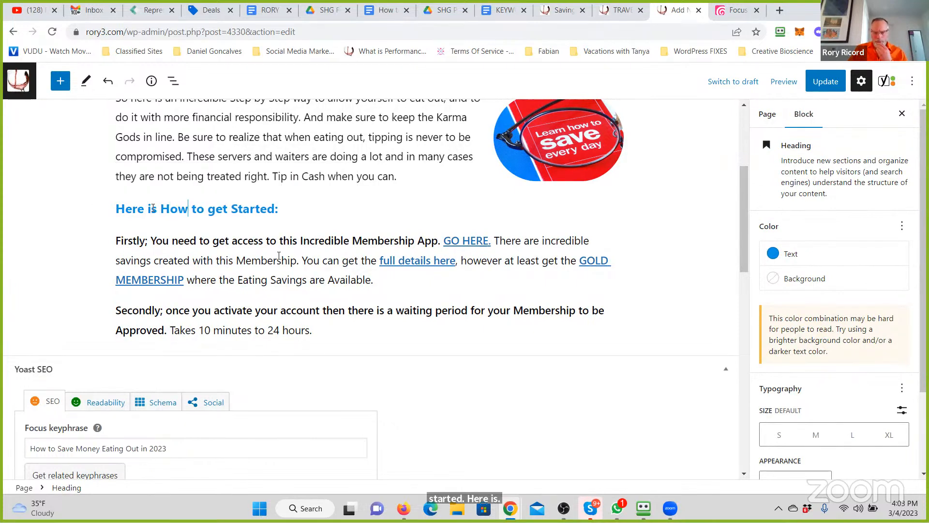
{"action": "left_click", "coordinate": [273, 260]}
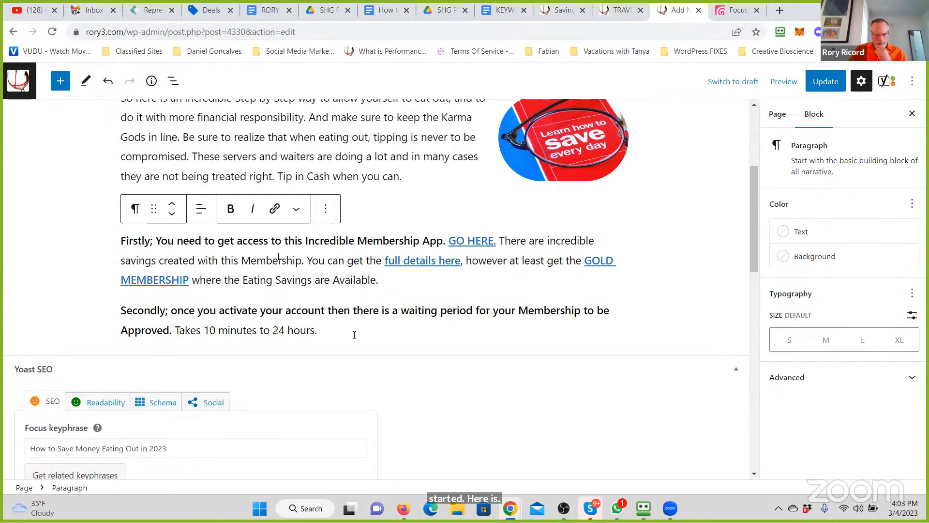
- Add a paragraph after the Secondly paragraph reading How to Save Money Eating Out in 2023 and Beyond:
{"action": "left_click", "coordinate": [362, 329]}
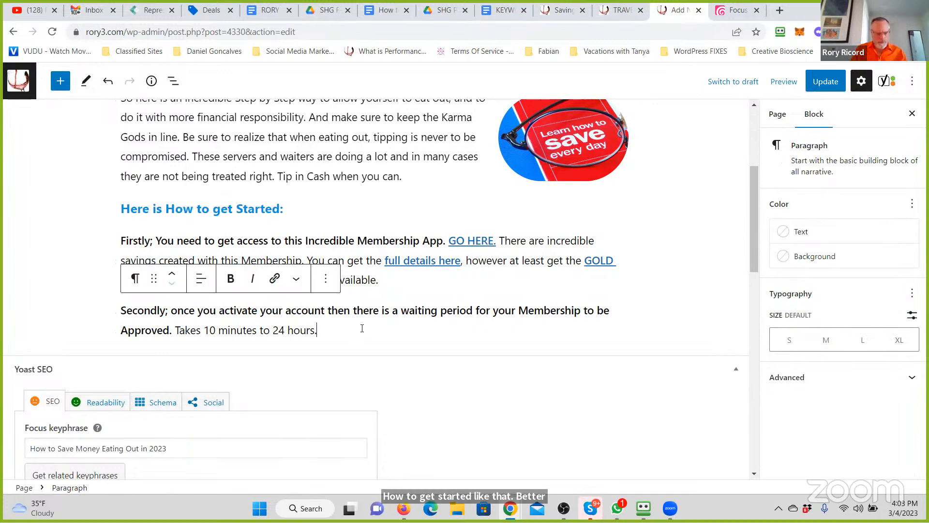
{"action": "key", "text": "Return"}
{"action": "key", "text": "ctrl+v"}
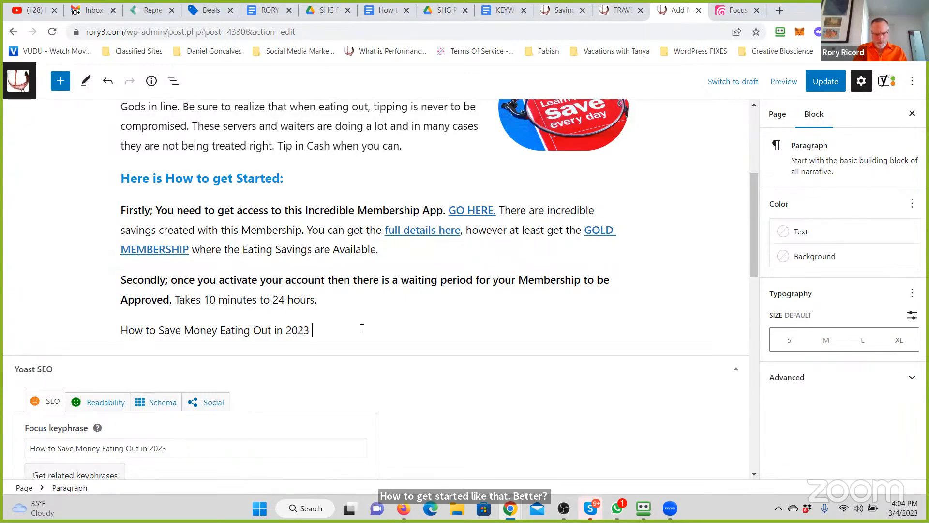
{"action": "key", "text": "BackSpace"}
{"action": "key", "text": "BackSpace"}
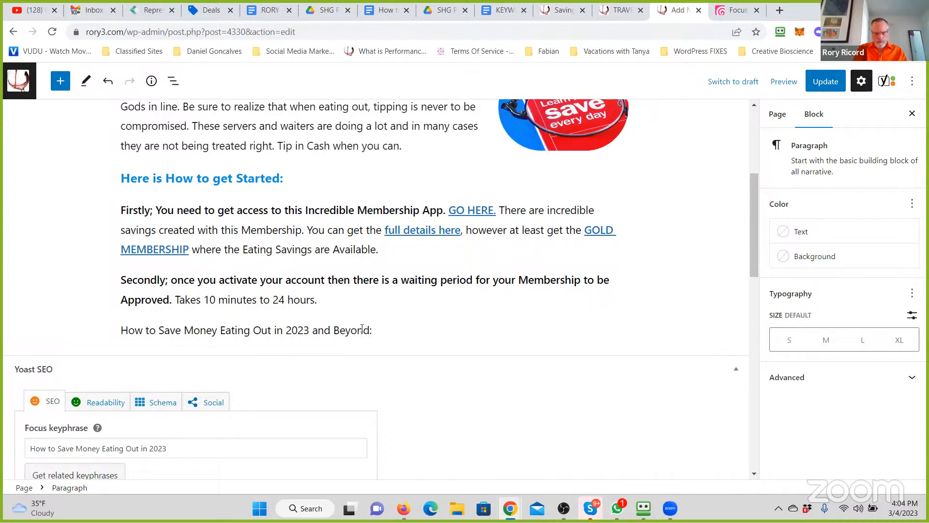
- Start a new paragraph reading As we see history repeating itself. There are some key ways to offset the costs of living
{"action": "key", "text": "Return"}
{"action": "type", "text": "As we see histo"}
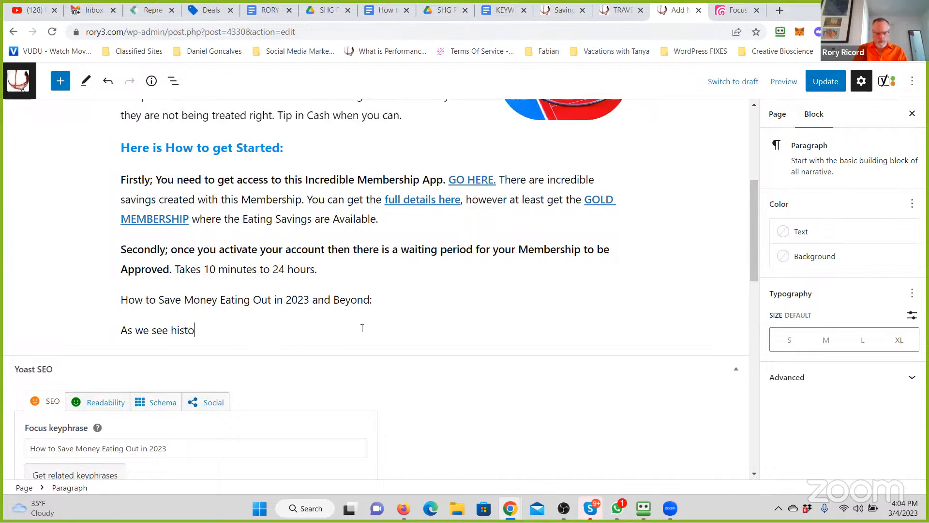
{"action": "type", "text": "tself. There are some key ways to offset the cot"}
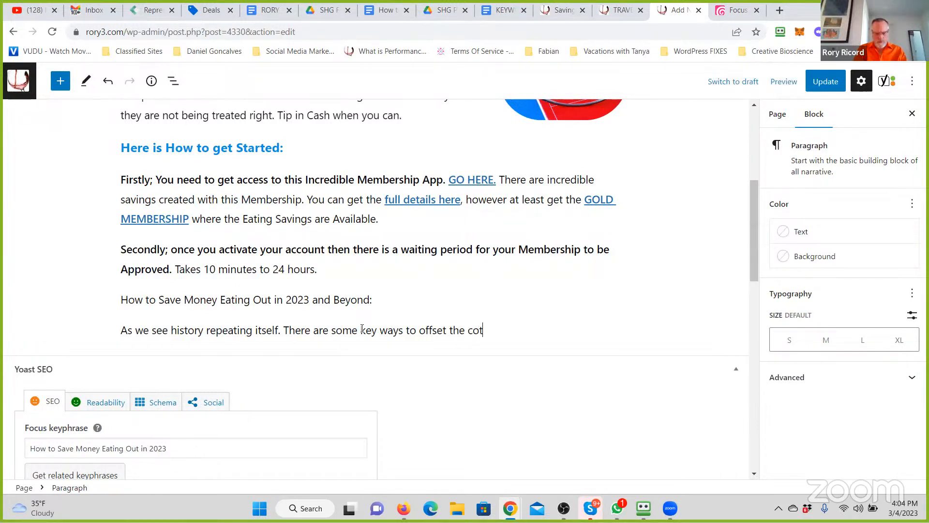
{"action": "key", "text": "BackSpace"}
{"action": "type", "text": "sts of living. We have to eat. W"}
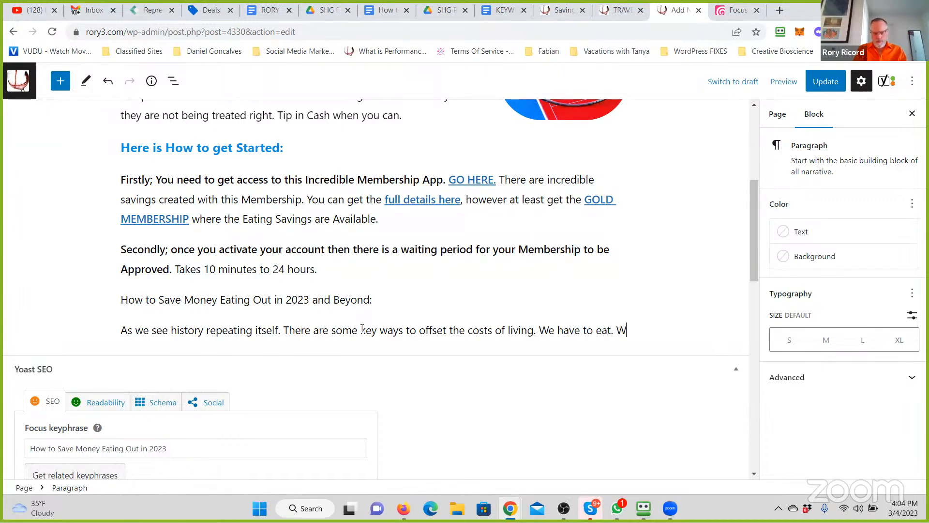
{"action": "type", "text": "e need Clothings"}
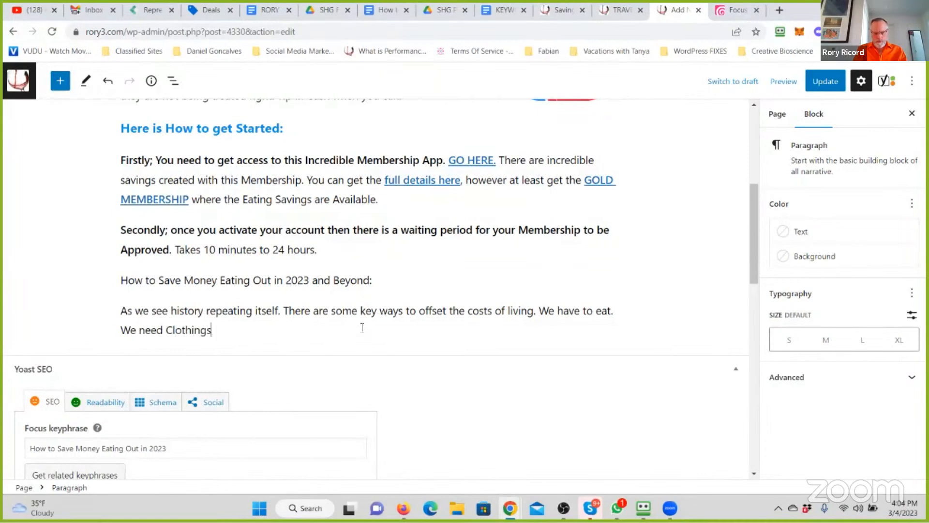
- Extend the cost-of-living paragraph with the sentences We have to eat. We need Clothing
{"action": "key", "text": "BackSpace"}
{"action": "key", "text": "BackSpace"}
{"action": "type", "text": "We"}
{"action": "key", "text": "BackSpace"}
{"action": "key", "text": "BackSpace"}
{"action": "key", "text": "BackSpace"}
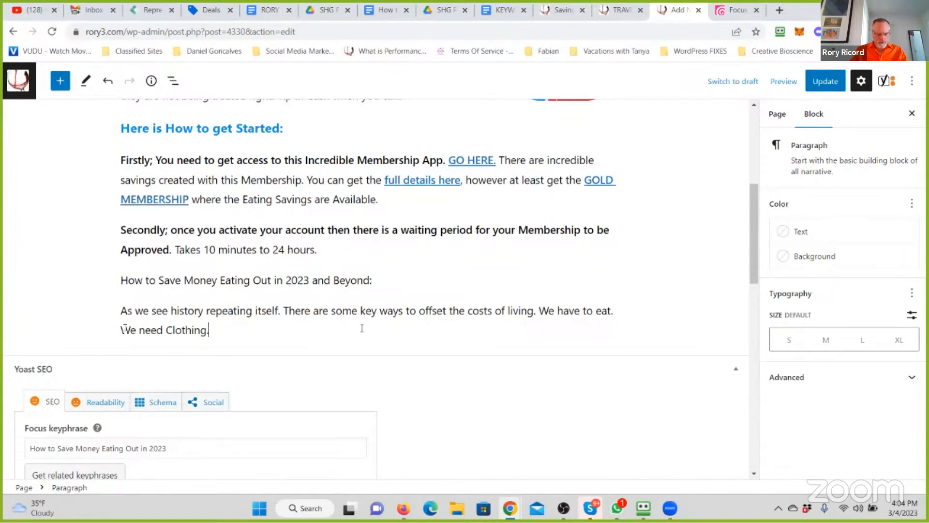
- Insert In Addition; before We need Clothing in the last paragraph
{"action": "left_click", "coordinate": [120, 328]}
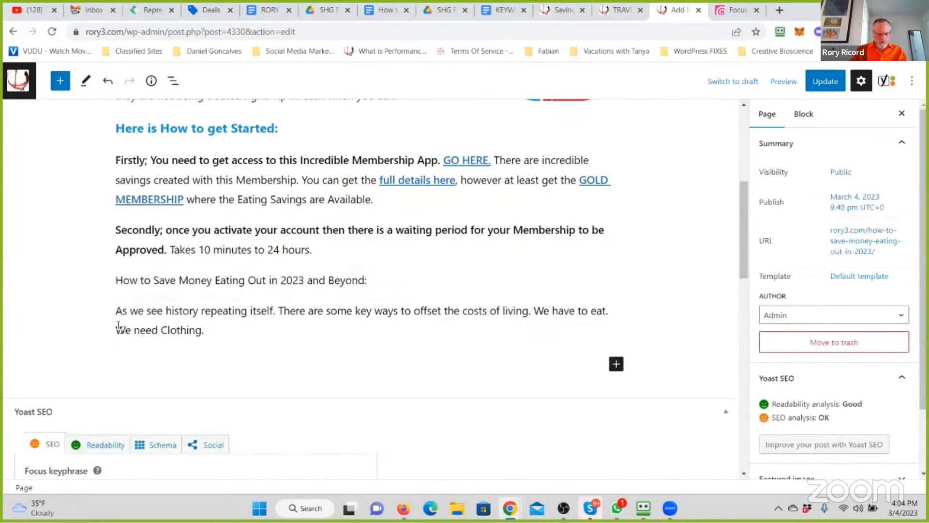
{"action": "left_click", "coordinate": [119, 329]}
{"action": "type", "text": "In Addition;"}
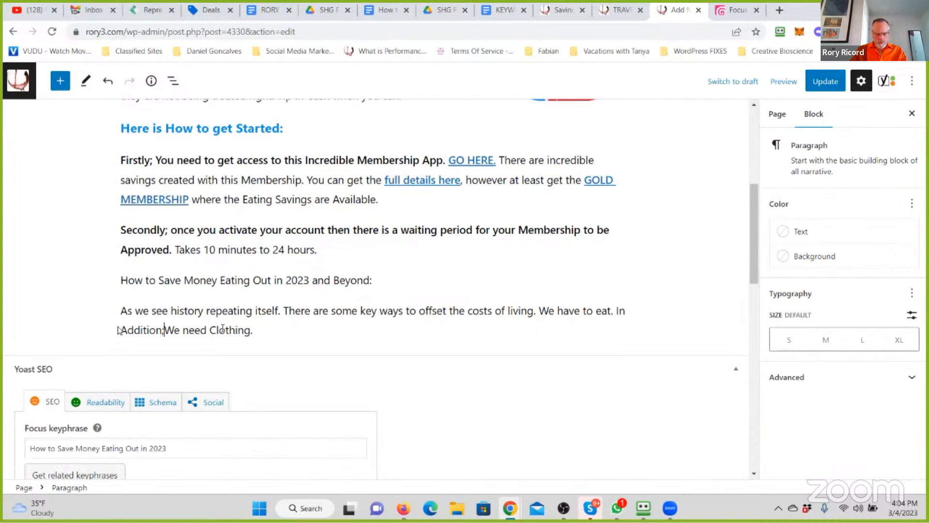
- Extend the We need Clothing sentence to read We need Clothing, Travel, and more
{"action": "left_click", "coordinate": [283, 332]}
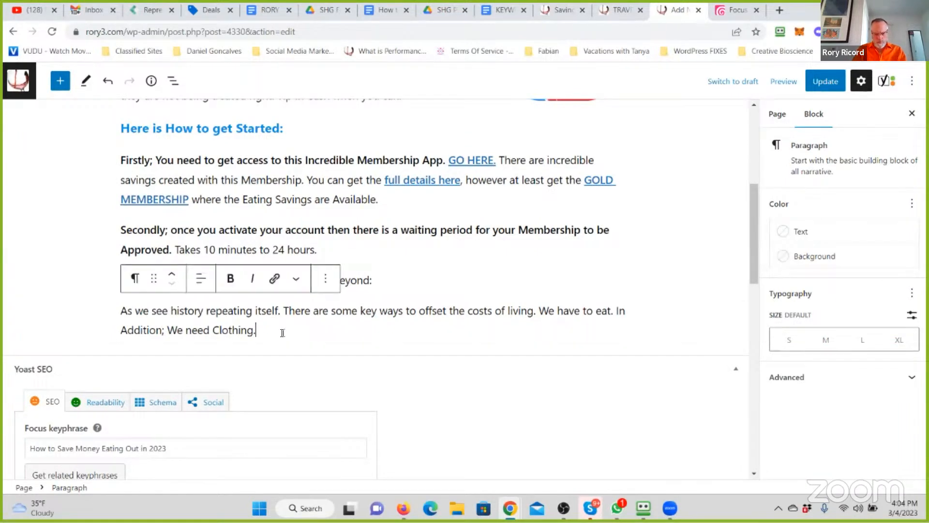
{"action": "key", "text": "BackSpace"}
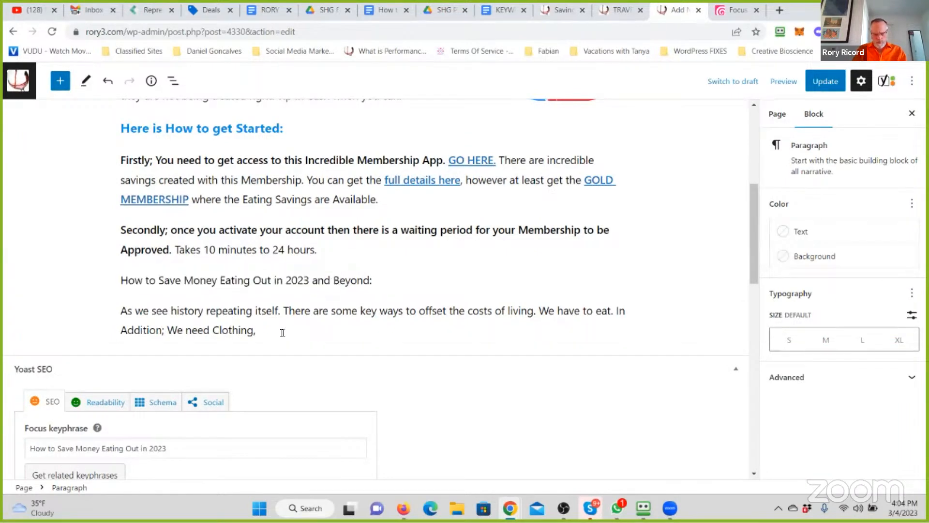
{"action": "type", "text": ", Travel, and more."}
- Add a paragraph reading And more importantly is the underlying issue. It just costs more today than yesterday for everything
{"action": "key", "text": "Return"}
{"action": "type", "text": "W"}
{"action": "key", "text": "BackSpace"}
{"action": "type", "text": "And more importantly is the und"}
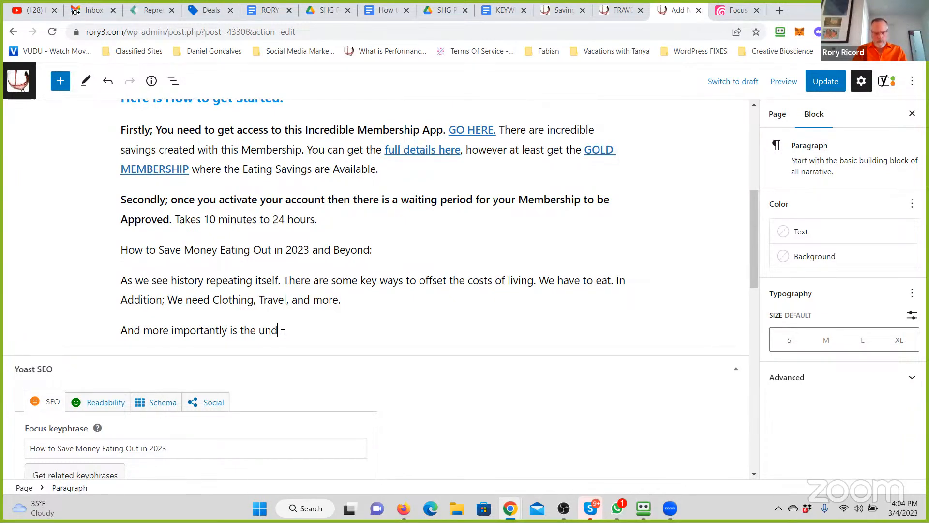
{"action": "type", "text": "erlying issue. It just costs more"}
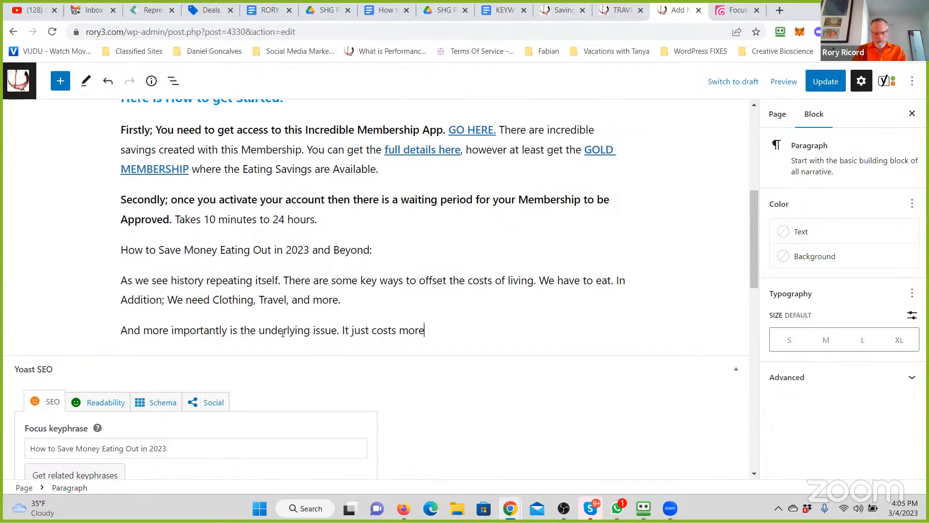
{"action": "type", "text": " today than yesterday for everything."}
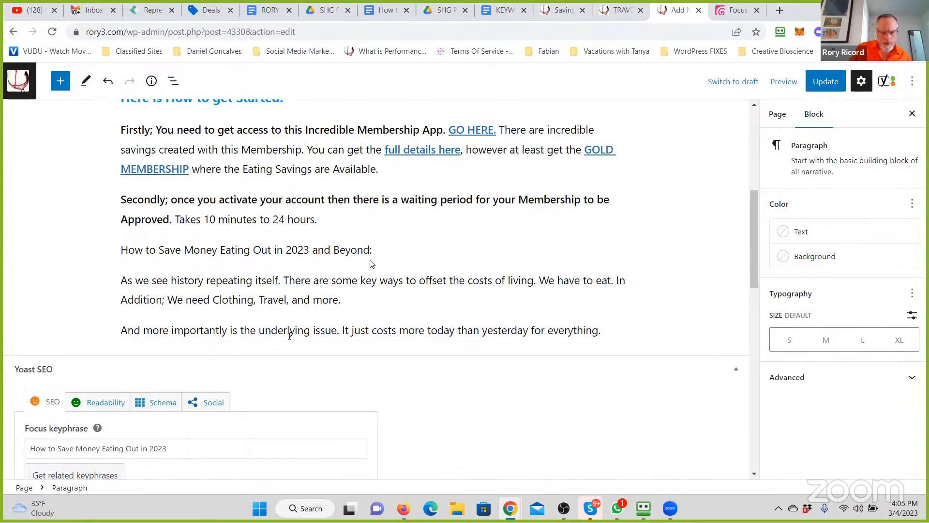
- Convert the How to Save Money Eating Out in 2023 and Beyond: paragraph into an H3 heading
{"action": "left_click_drag", "start_coordinate": [372, 251], "coordinate": [119, 253]}
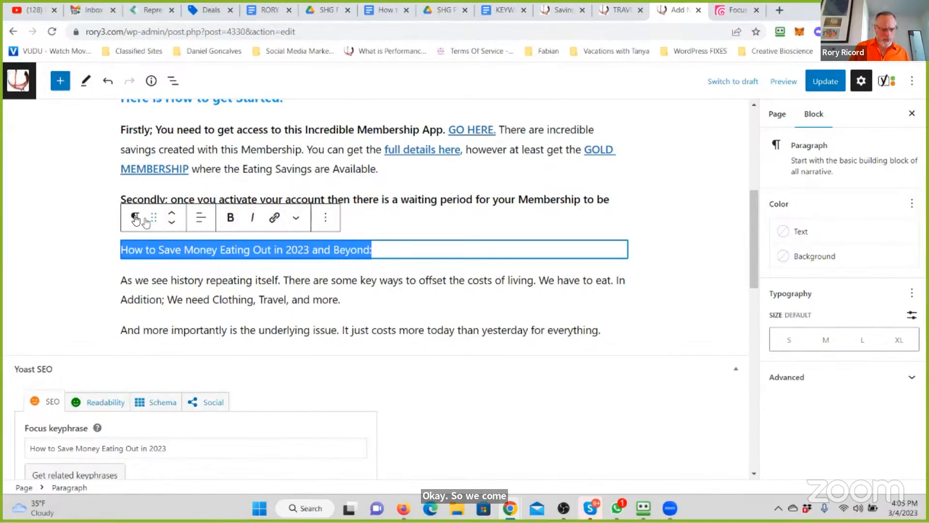
{"action": "left_click", "coordinate": [135, 219]}
{"action": "left_click", "coordinate": [159, 274]}
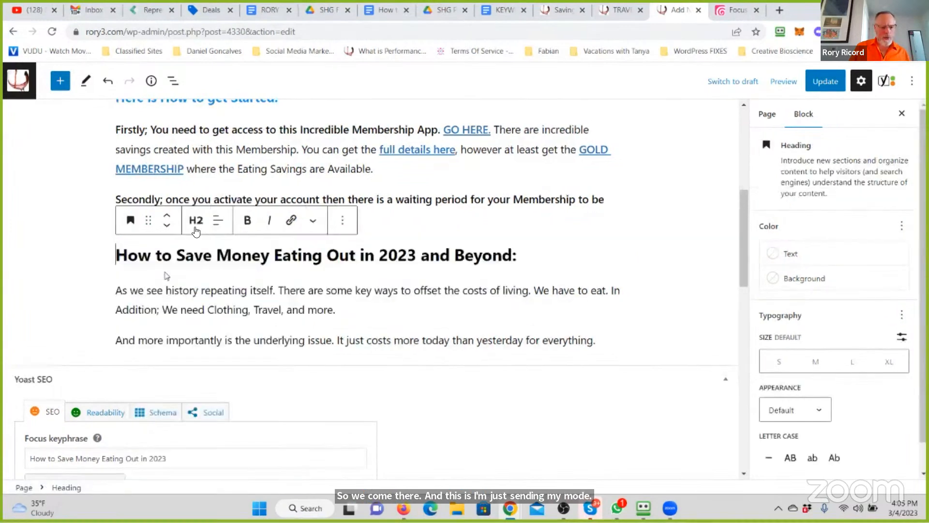
{"action": "left_click", "coordinate": [196, 221]}
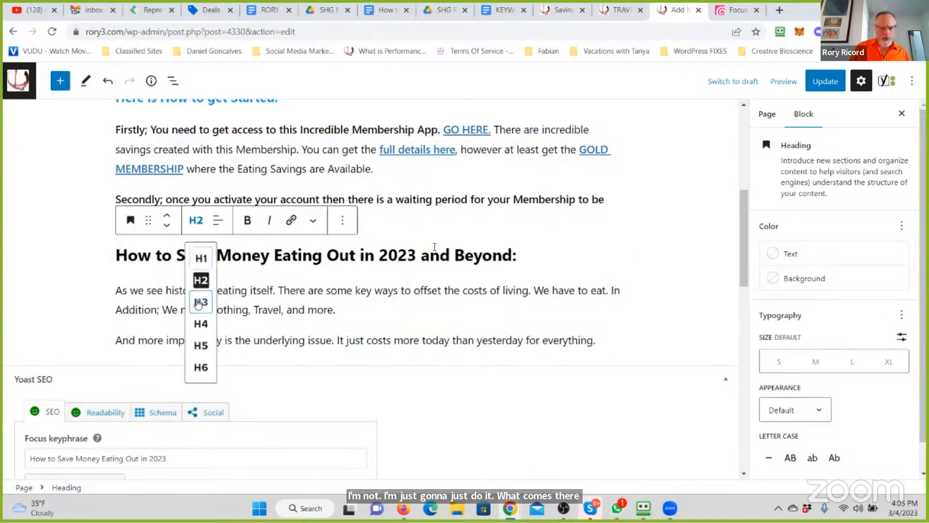
{"action": "left_click", "coordinate": [199, 303]}
- Set the text colour of the How to Save Money Eating Out in 2023 and Beyond: heading to blue
{"action": "left_click_drag", "start_coordinate": [434, 251], "coordinate": [114, 252]}
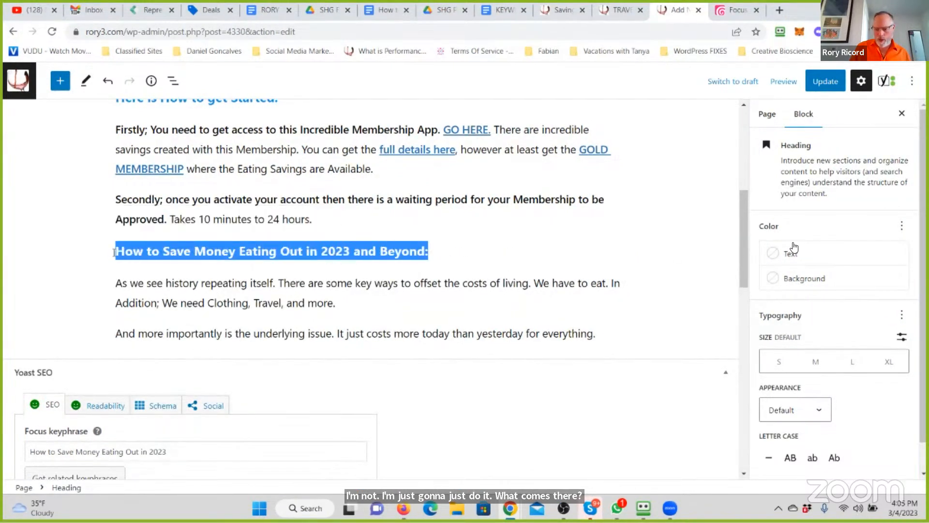
{"action": "left_click", "coordinate": [791, 254]}
{"action": "left_click", "coordinate": [695, 347]}
{"action": "left_click", "coordinate": [466, 285]}
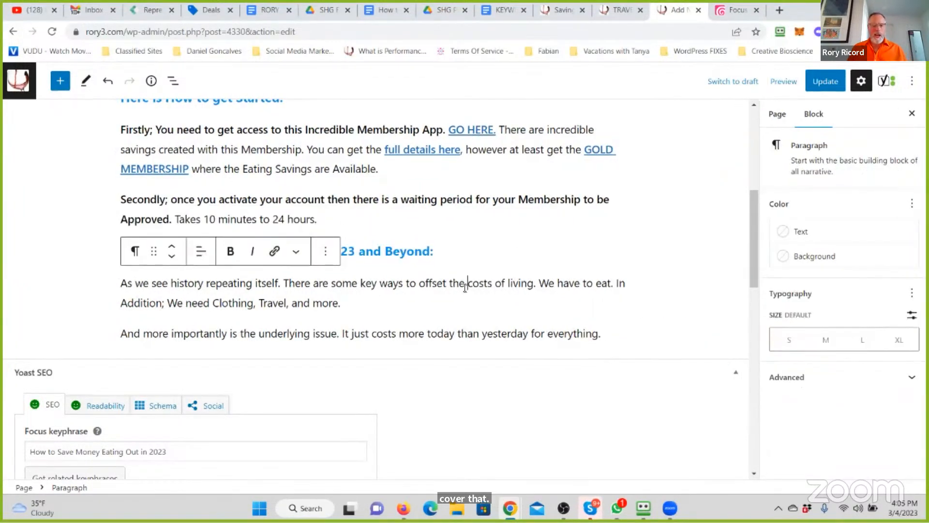
- Start a new last paragraph reading Want to have even more Tips and Tricks on saving money, earning money
{"action": "scroll", "coordinate": [465, 287], "scroll_direction": "up", "scroll_amount": 3}
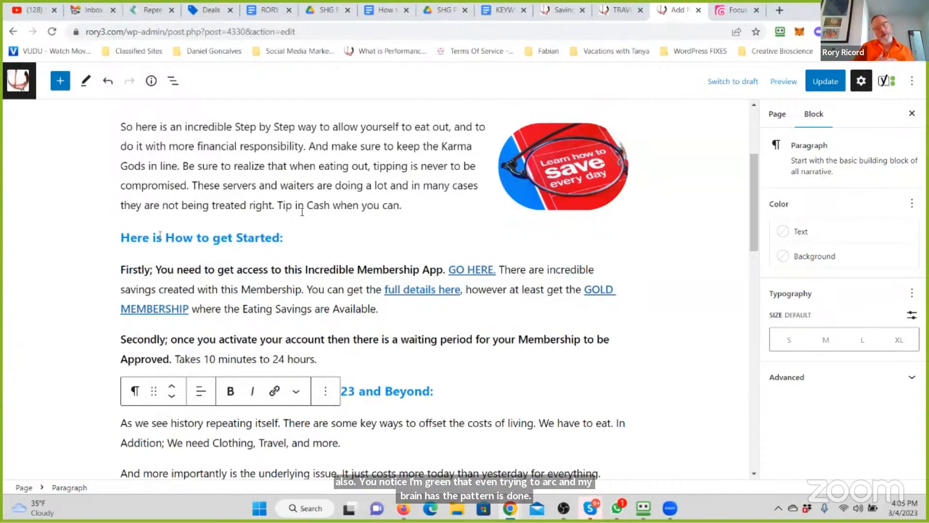
{"action": "scroll", "coordinate": [303, 212], "scroll_direction": "up", "scroll_amount": 3}
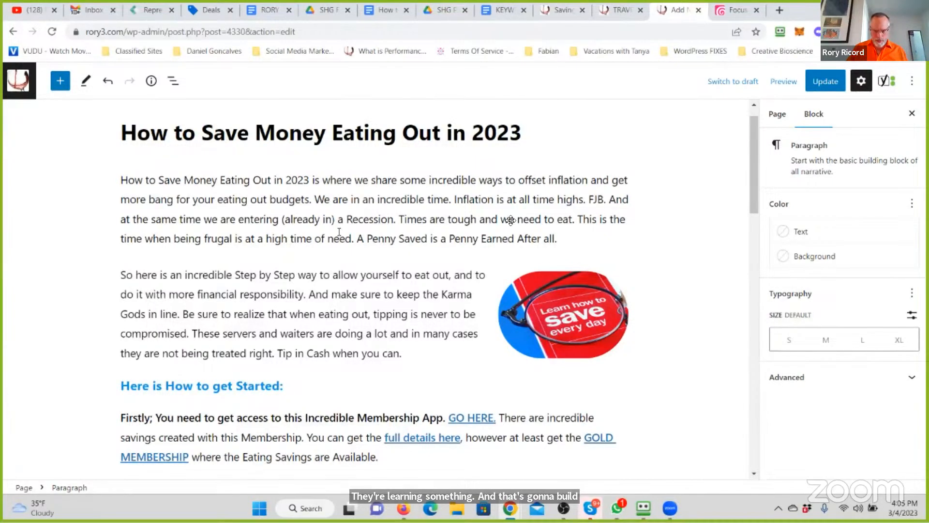
{"action": "scroll", "coordinate": [511, 220], "scroll_direction": "down", "scroll_amount": 9}
{"action": "left_click", "coordinate": [625, 170]}
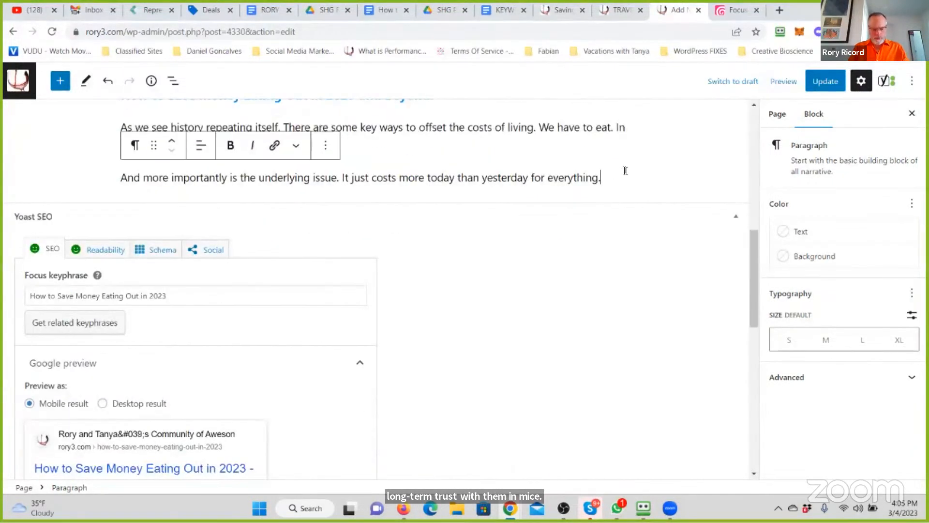
{"action": "key", "text": "Return"}
{"action": "type", "text": "Want to have even more Tips and Tricsk"}
{"action": "key", "text": "BackSpace"}
{"action": "key", "text": "BackSpace"}
{"action": "type", "text": "ks on "}
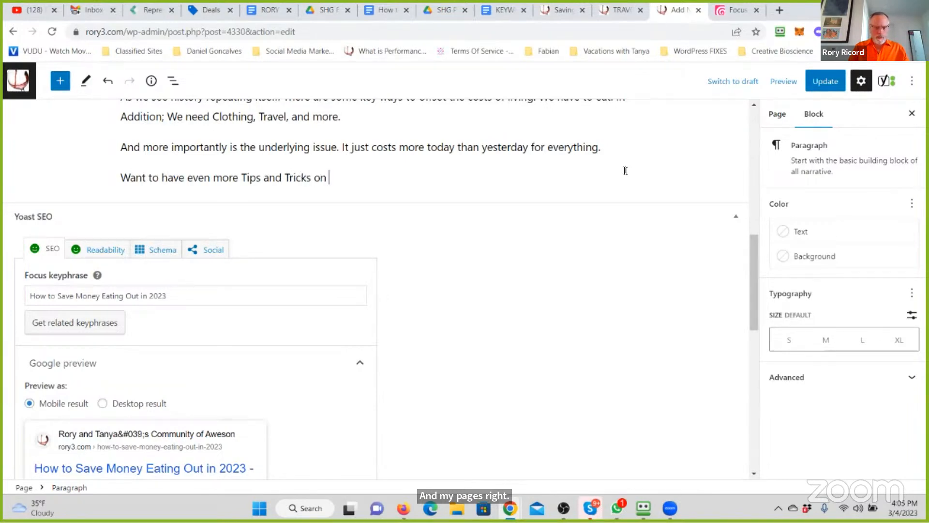
{"action": "type", "text": "saving money,"}
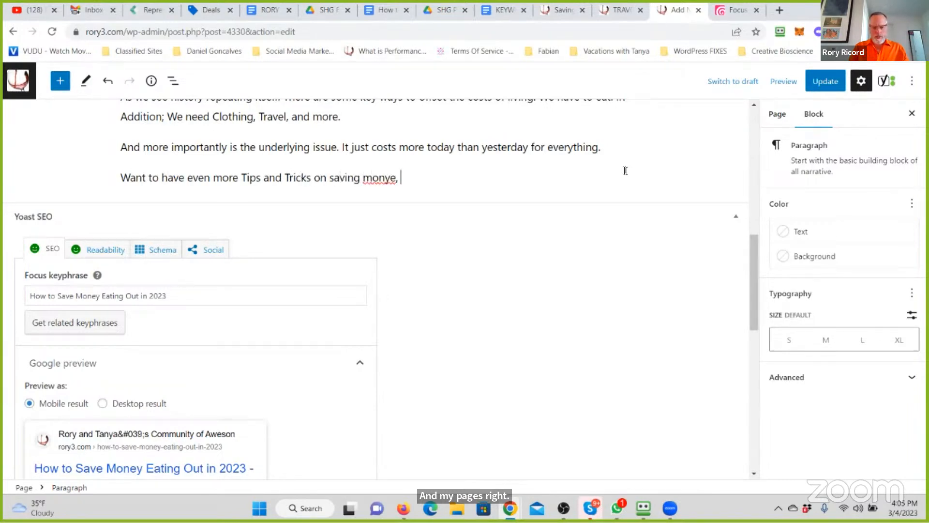
{"action": "type", "text": " ea"}
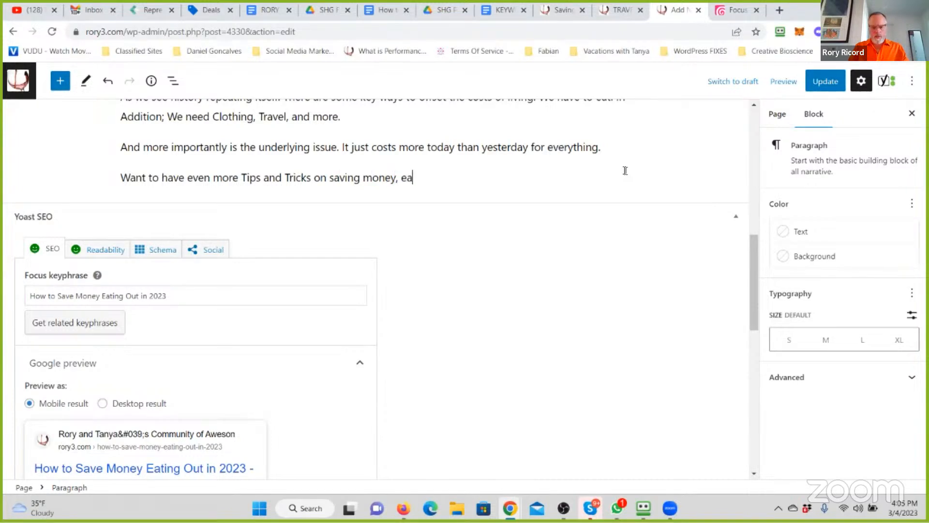
{"action": "type", "text": "rning money, or even becoming a part of the Time and Financial"}
- Complete the question with , or even becoming a part of the Time and Financially Free Members of our Community?
{"action": "key", "text": "BackSpace"}
{"action": "type", "text": "ly Free "}
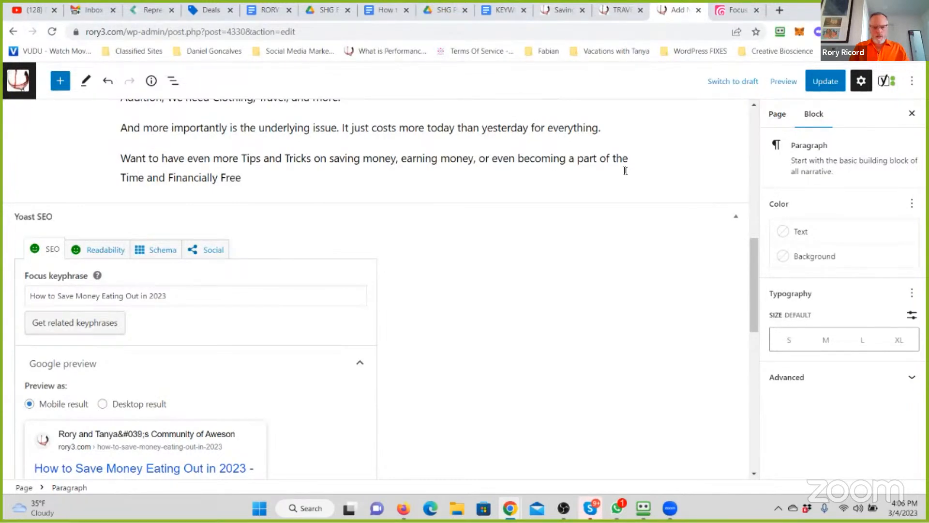
{"action": "type", "text": "m"}
{"action": "type", "text": "embers of our Co"}
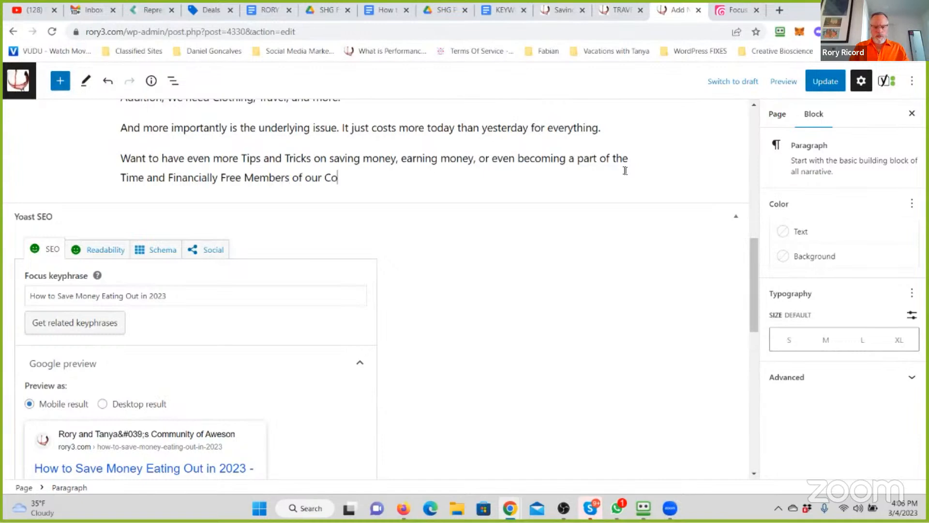
{"action": "type", "text": "mmunity? Then be sur"}
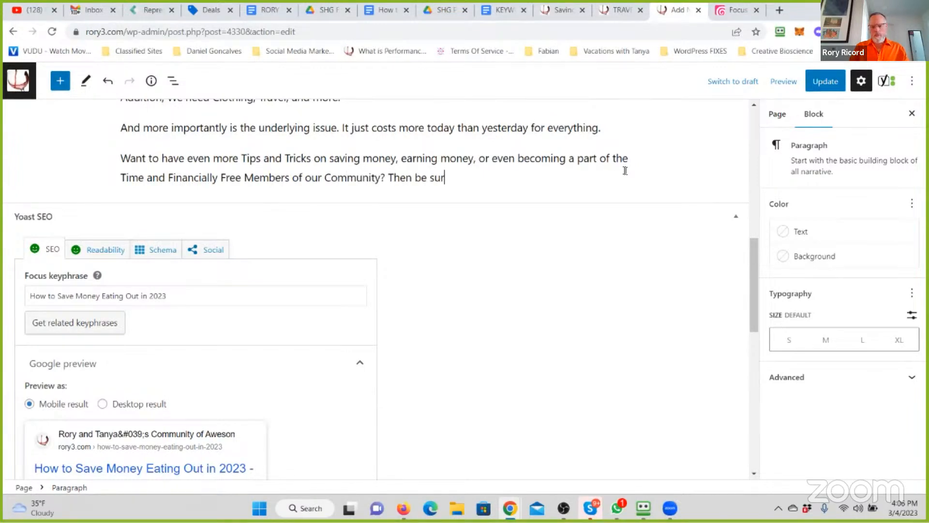
{"action": "type", "text": "e to Register to our "}
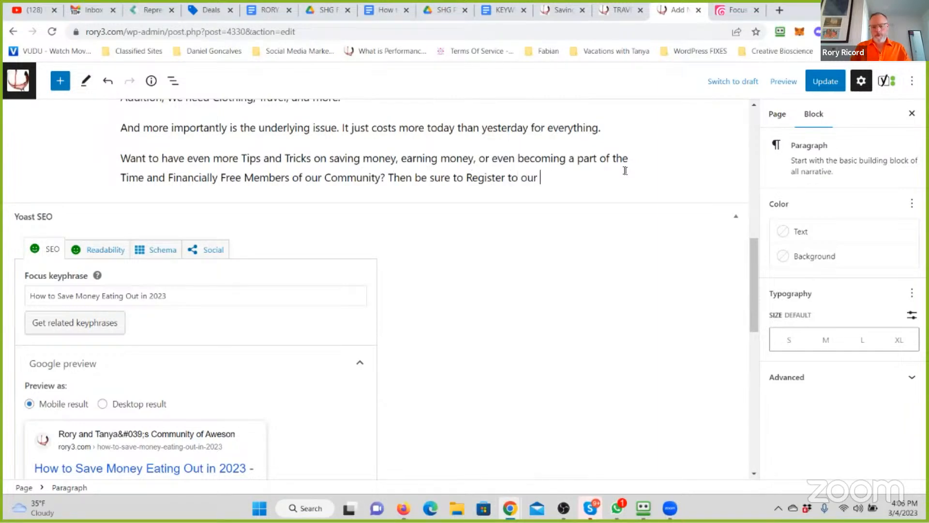
{"action": "type", "text": "Email Not"}
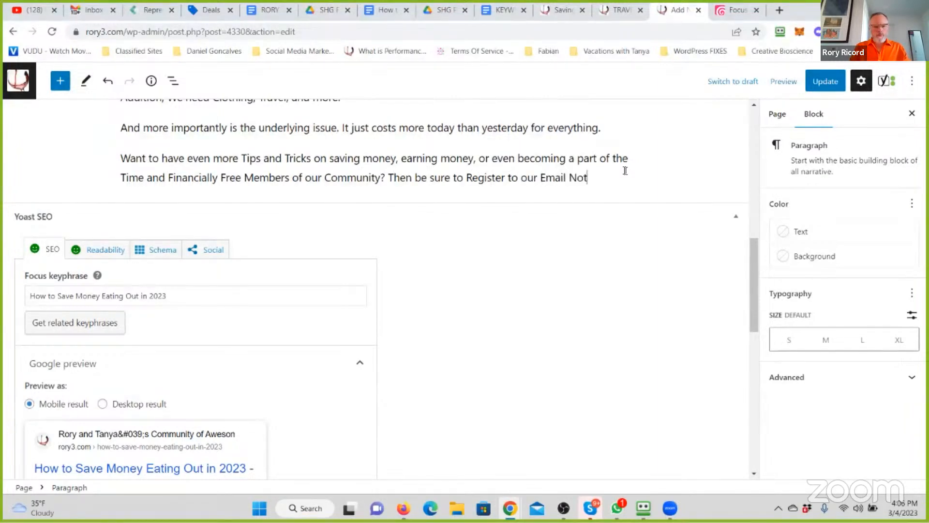
{"action": "type", "text": "ifcation System to theR"}
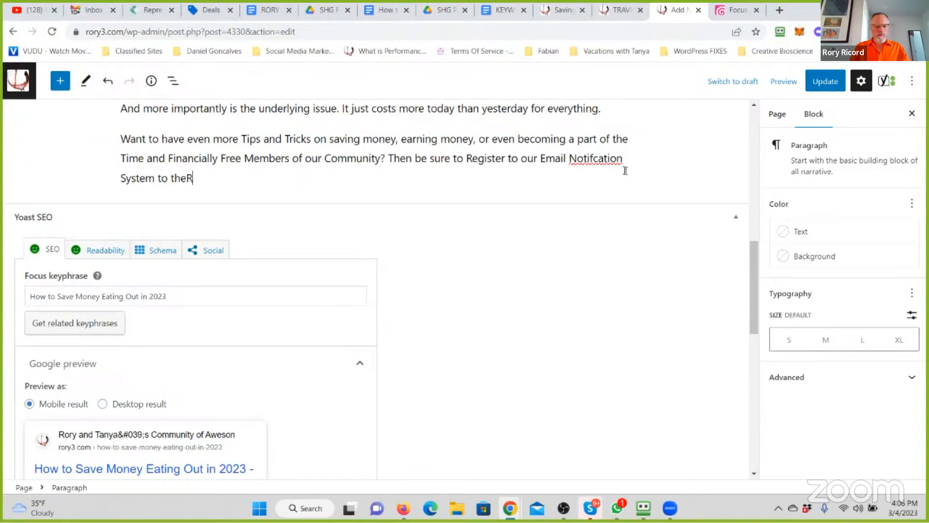
- Add the sentence Then be sure to Register to our Email Notification System to the Right of this Article., correcting any misspellings
{"action": "key", "text": "BackSpace"}
{"action": "type", "text": "RIgh"}
{"action": "type", "text": "gh t"}
{"action": "type", "text": "of ths"}
{"action": "type", "text": "is Artl"}
{"action": "key", "text": "BackSpace"}
{"action": "type", "text": "ile."}
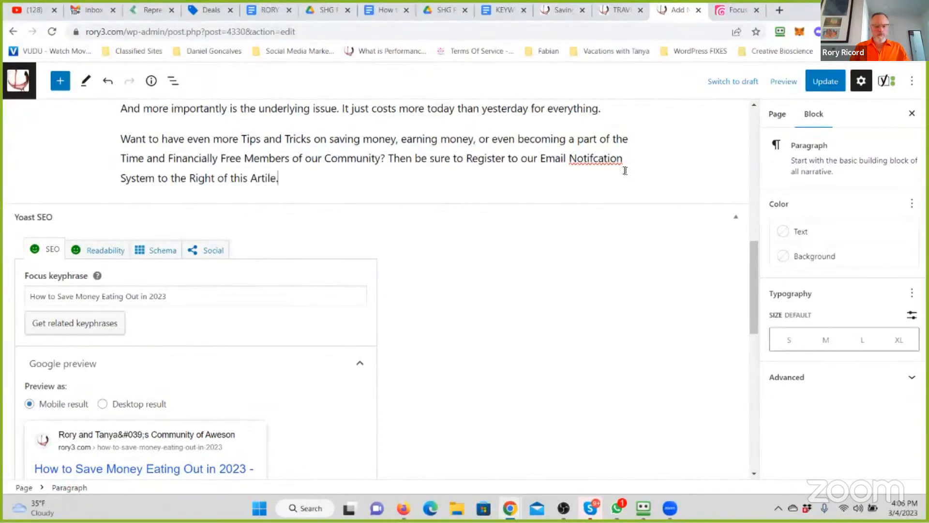
{"action": "key", "text": "BackSpace"}
{"action": "key", "text": "BackSpace"}
{"action": "key", "text": "BackSpace"}
{"action": "type", "text": "cle."}
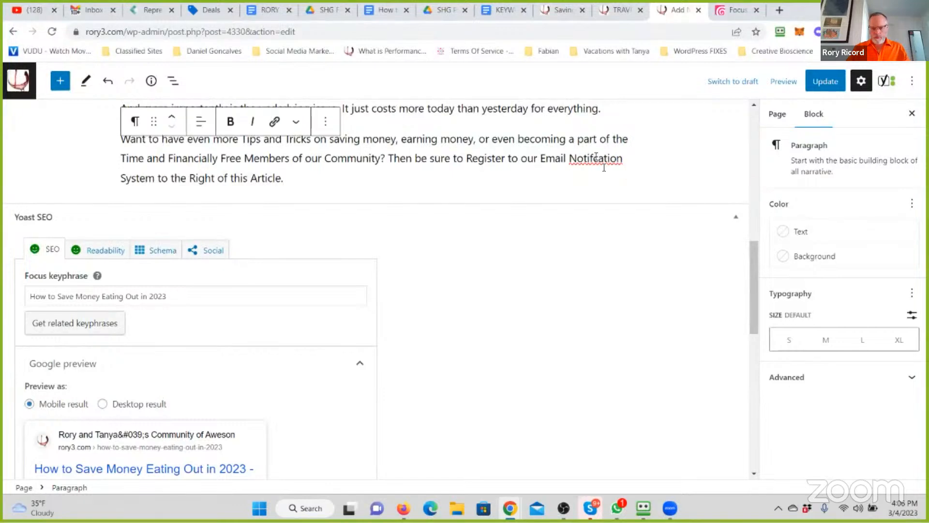
{"action": "right_click", "coordinate": [596, 158]}
{"action": "left_click", "coordinate": [632, 167]}
{"action": "left_click", "coordinate": [300, 180]}
- Bold the question in the last paragraph, from Want to have even more through our Community?
{"action": "scroll", "coordinate": [488, 191], "scroll_direction": "up", "scroll_amount": 1}
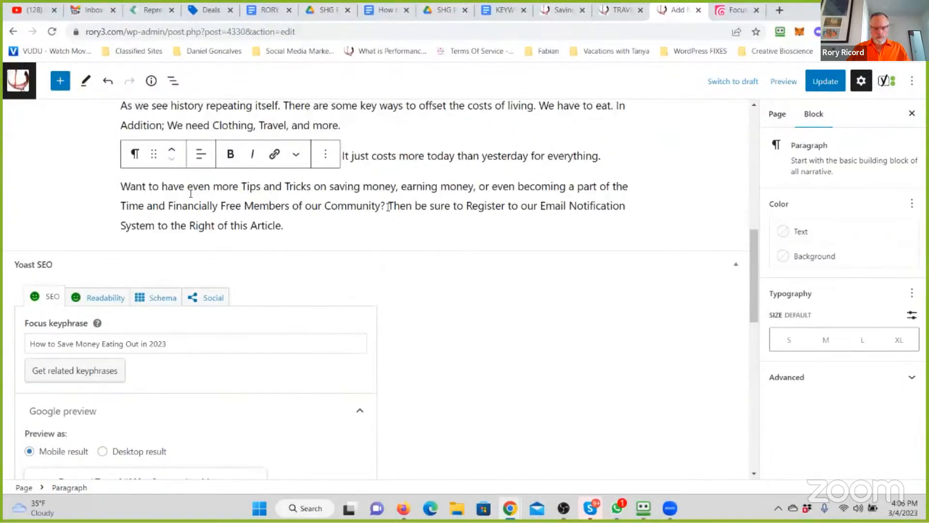
{"action": "left_click_drag", "start_coordinate": [99, 186], "coordinate": [386, 206]}
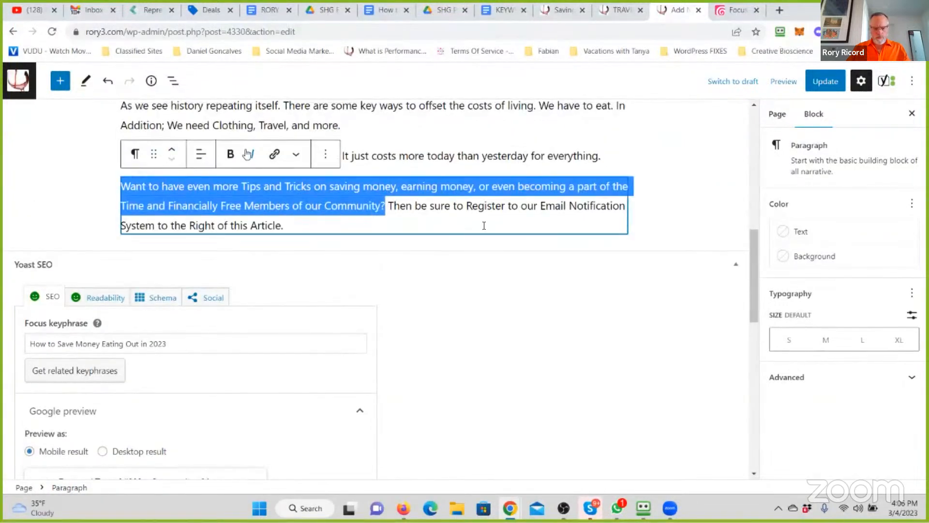
{"action": "left_click", "coordinate": [232, 154]}
{"action": "left_click", "coordinate": [453, 235]}
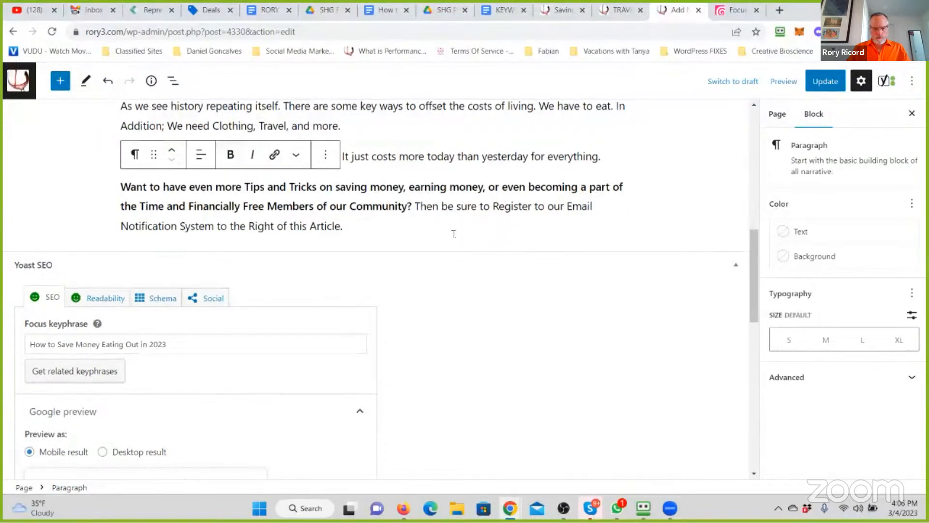
{"action": "scroll", "coordinate": [453, 234], "scroll_direction": "up", "scroll_amount": 3}
{"action": "left_click", "coordinate": [454, 234]}
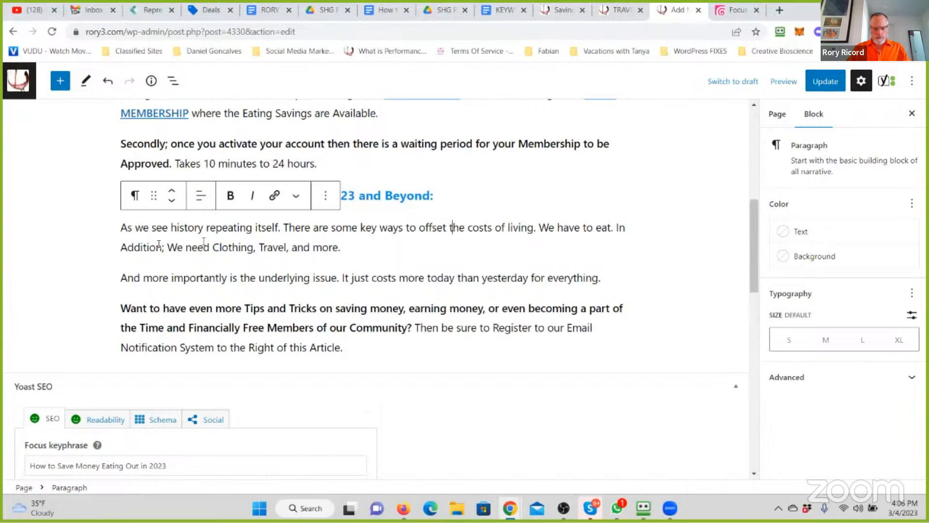
{"action": "left_click", "coordinate": [465, 252]}
{"action": "type", "text": "And "}
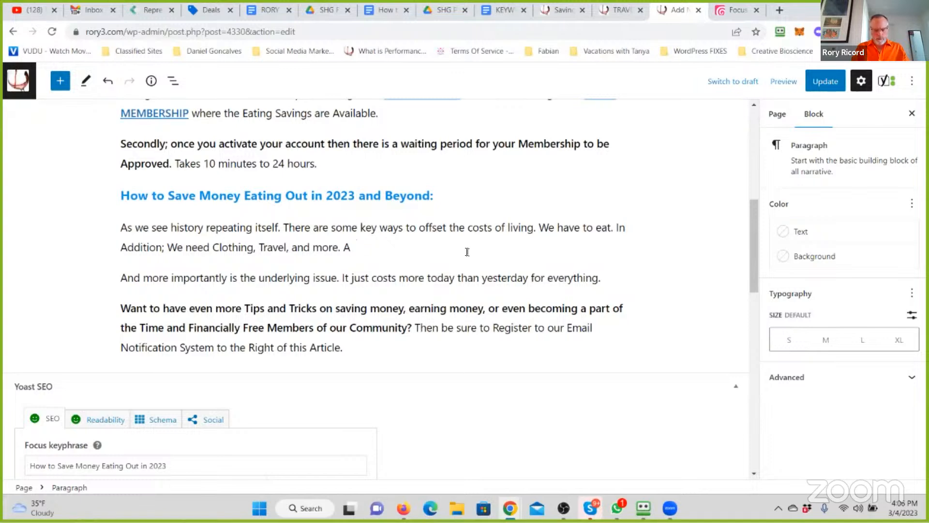
{"action": "type", "text": "Because"}
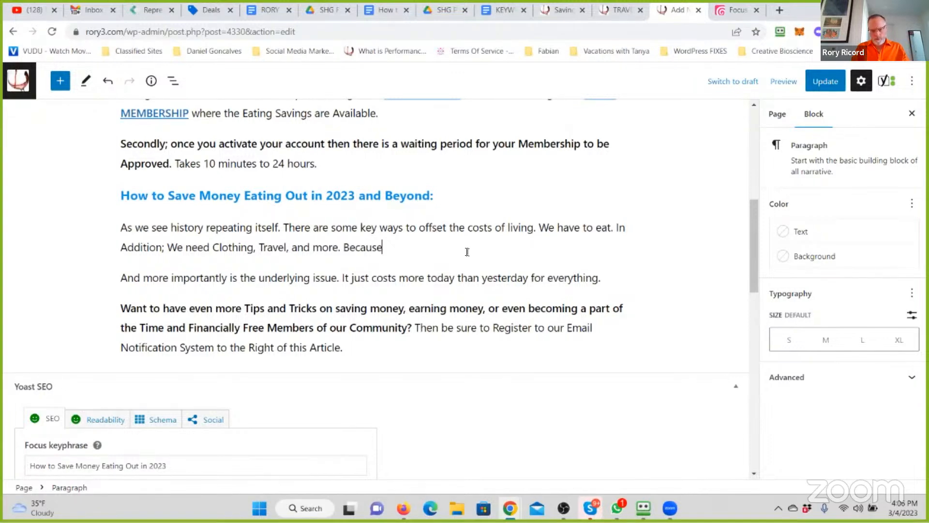
{"action": "type", "text": " we may "}
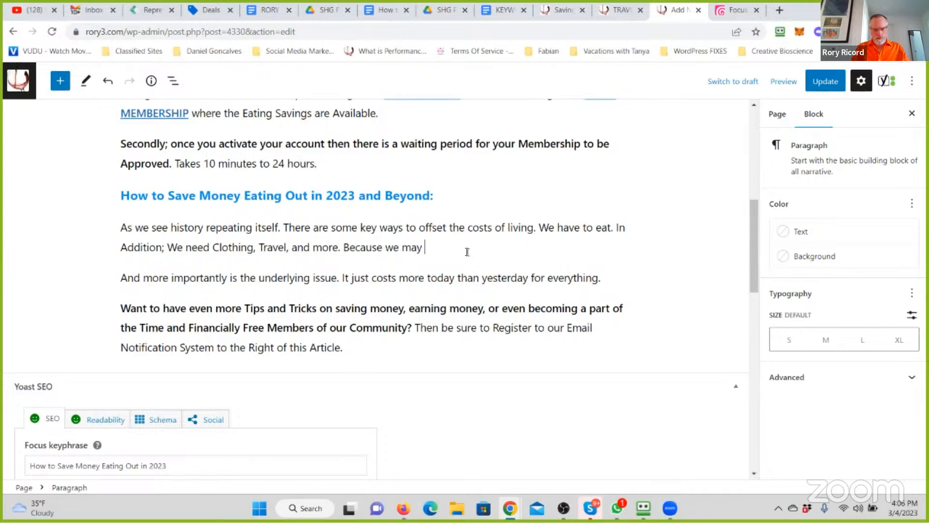
{"action": "type", "text": "be looking"}
{"action": "key", "text": "BackSpace"}
{"action": "key", "text": "BackSpace"}
{"action": "key", "text": "BackSpace"}
{"action": "key", "text": "BackSpace"}
{"action": "key", "text": "BackSpace"}
{"action": "key", "text": "BackSpace"}
{"action": "key", "text": "BackSpace"}
{"action": "key", "text": "BackSpace"}
{"action": "key", "text": "BackSpace"}
{"action": "key", "text": "BackSpace"}
{"action": "key", "text": "BackSpace"}
{"action": "key", "text": "BackSpace"}
{"action": "key", "text": "BackSpace"}
{"action": "key", "text": "BackSpace"}
{"action": "key", "text": "BackSpace"}
{"action": "key", "text": "BackSpace"}
{"action": "key", "text": "BackSpace"}
{"action": "key", "text": "BackSpace"}
{"action": "key", "text": "BackSpace"}
{"action": "key", "text": "BackSpace"}
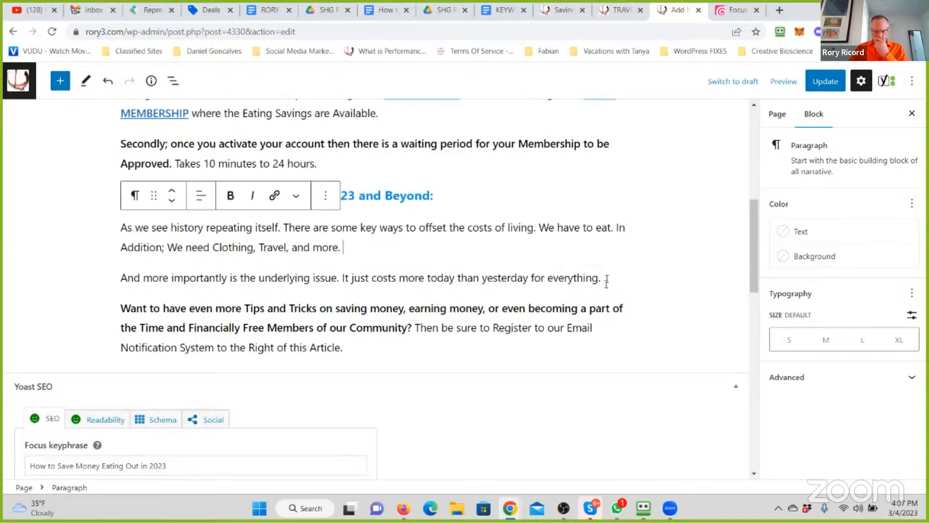
- Bold the sentences And more importantly is the underlying issue. and As we see history repeating itself
{"action": "left_click", "coordinate": [340, 278]}
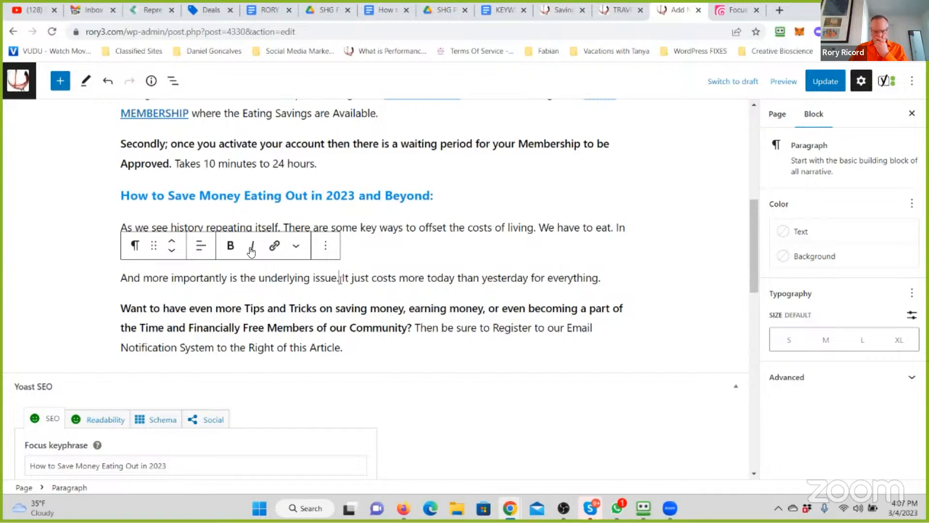
{"action": "key", "text": "shift+Home"}
{"action": "left_click", "coordinate": [236, 250]}
{"action": "left_click_drag", "start_coordinate": [280, 228], "coordinate": [90, 224]}
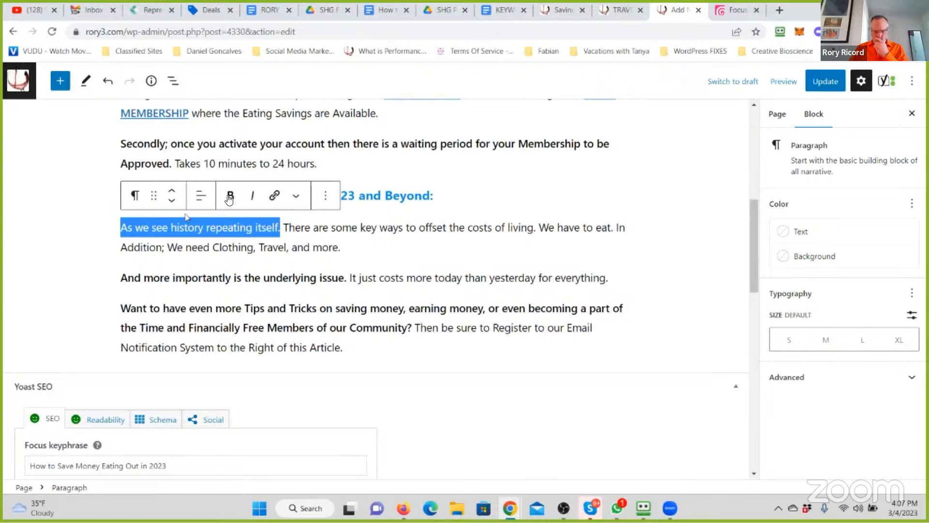
{"action": "left_click", "coordinate": [229, 196]}
- Convert the three paragraphs under the How to Save Money Eating Out in 2023 and Beyond heading into a bulleted list
{"action": "left_click_drag", "start_coordinate": [354, 345], "coordinate": [95, 237]}
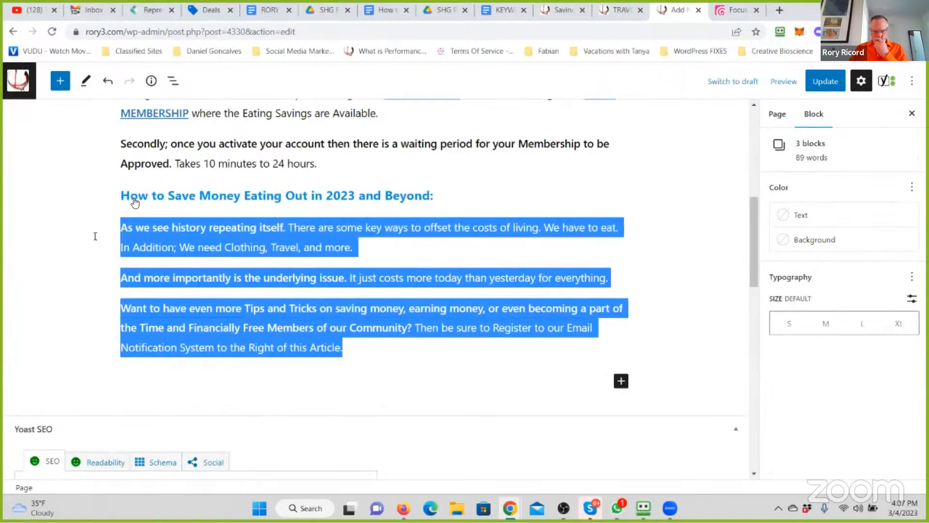
{"action": "left_click", "coordinate": [135, 195]}
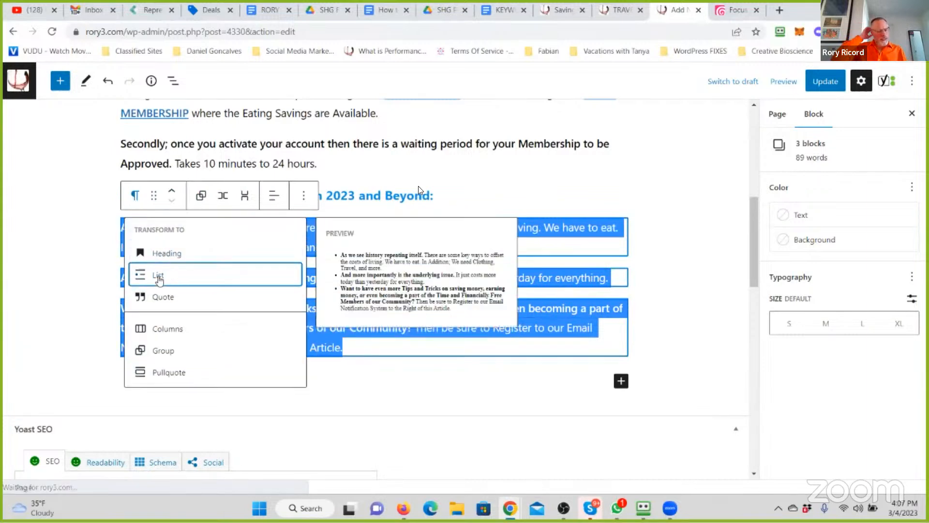
{"action": "left_click", "coordinate": [159, 277]}
{"action": "left_click", "coordinate": [467, 199]}
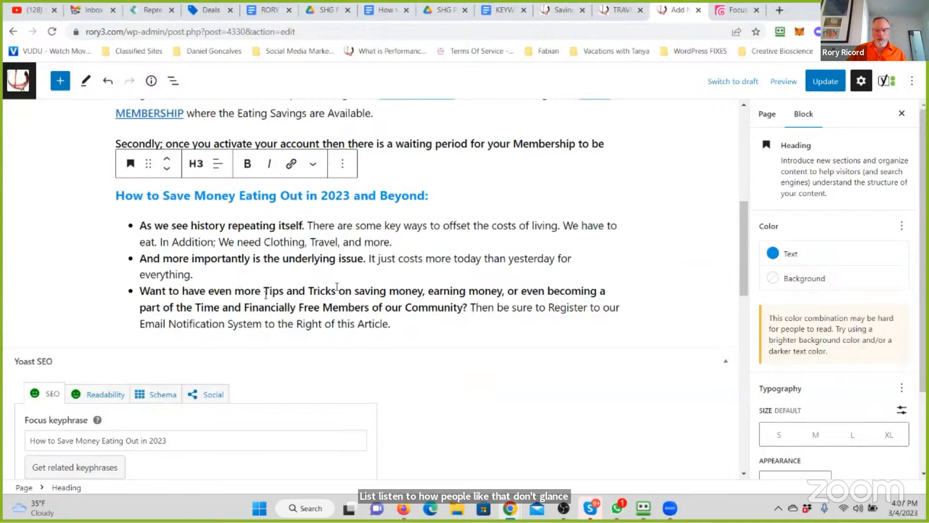
- Add a new paragraph after the Secondly paragraph reading Thirdly; Log into your Savings Membership
{"action": "scroll", "coordinate": [404, 262], "scroll_direction": "up", "scroll_amount": 4}
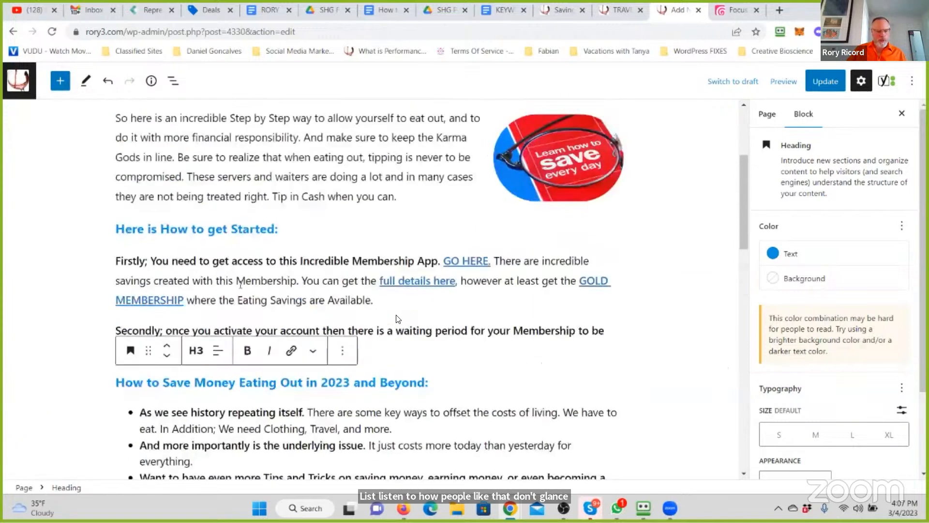
{"action": "left_click", "coordinate": [285, 270]}
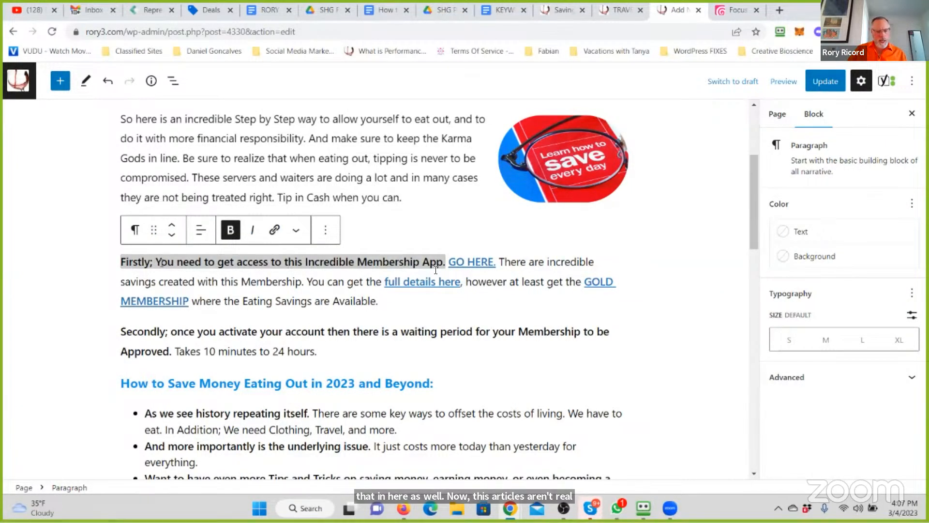
{"action": "left_click", "coordinate": [348, 351]}
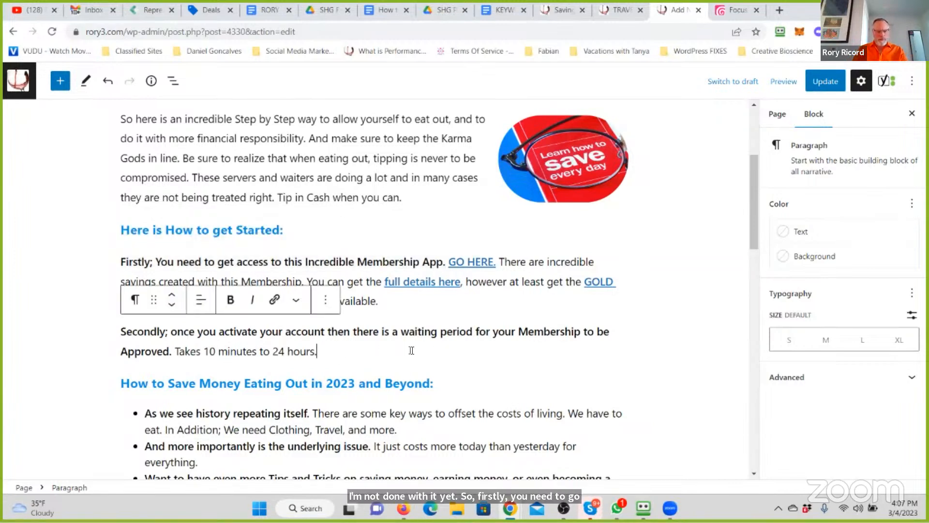
{"action": "key", "text": "Return"}
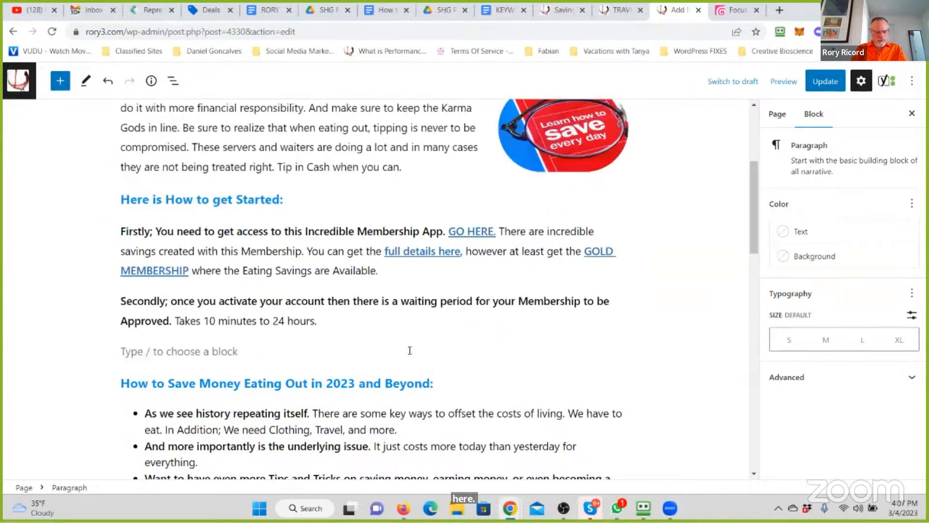
{"action": "type", "text": "Thirdly"}
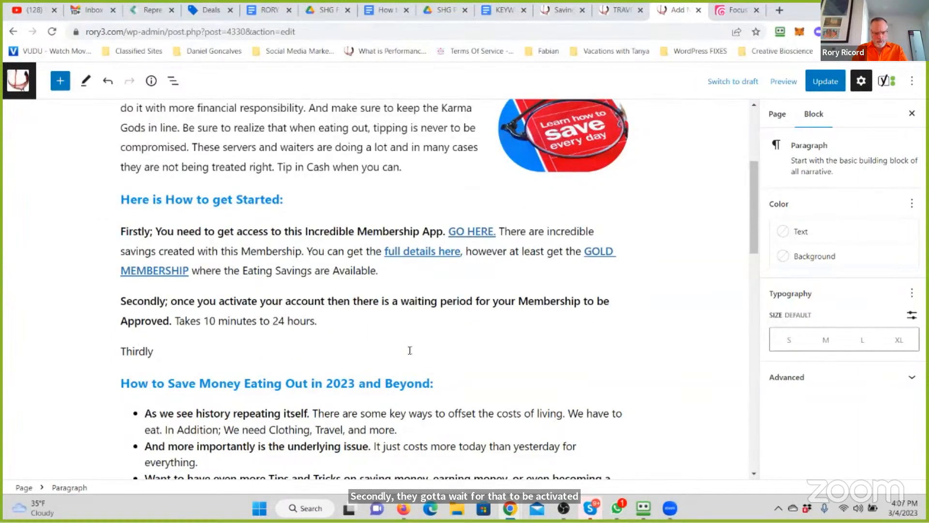
{"action": "type", "text": ";"}
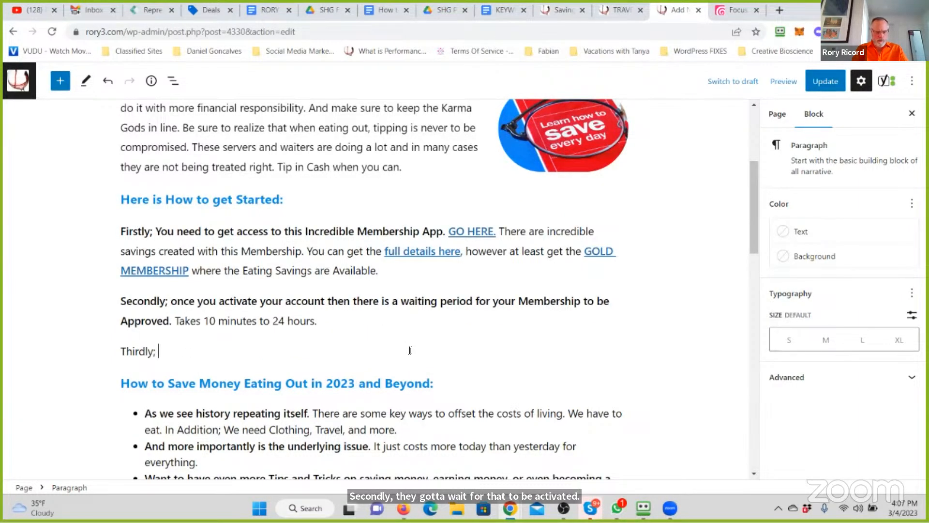
{"action": "type", "text": " Log into your"}
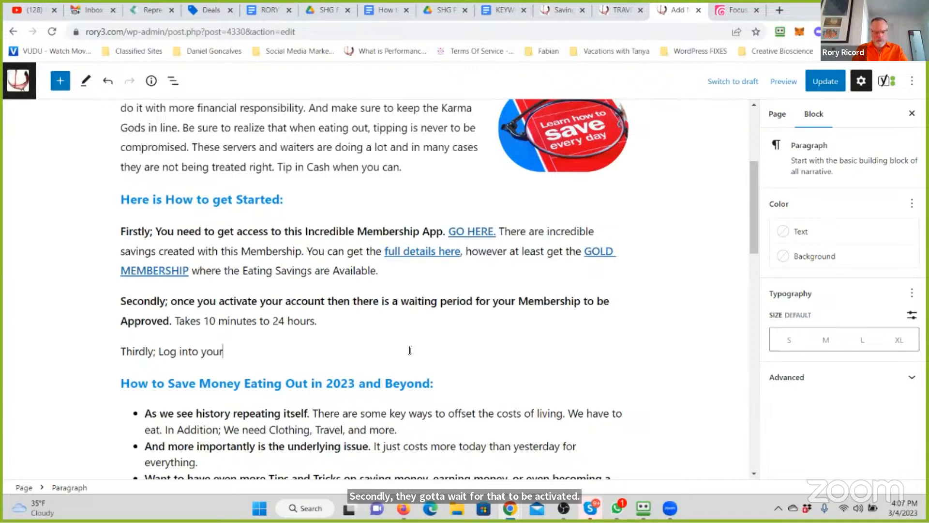
{"action": "type", "text": " Savings Memb"}
{"action": "type", "text": "res"}
{"action": "key", "text": "BackSpace"}
{"action": "key", "text": "BackSpace"}
{"action": "key", "text": "BackSpace"}
{"action": "type", "text": "ership. Go to the "}
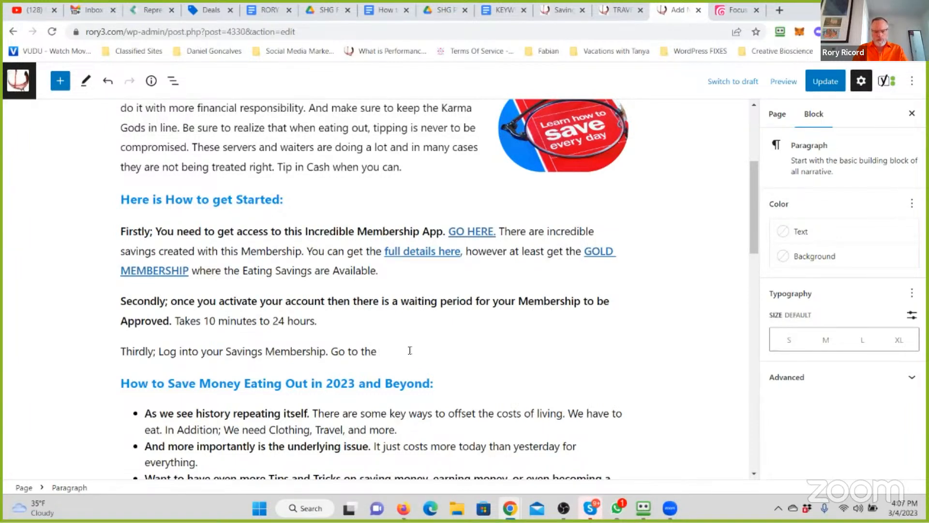
{"action": "type", "text": "Cate"}
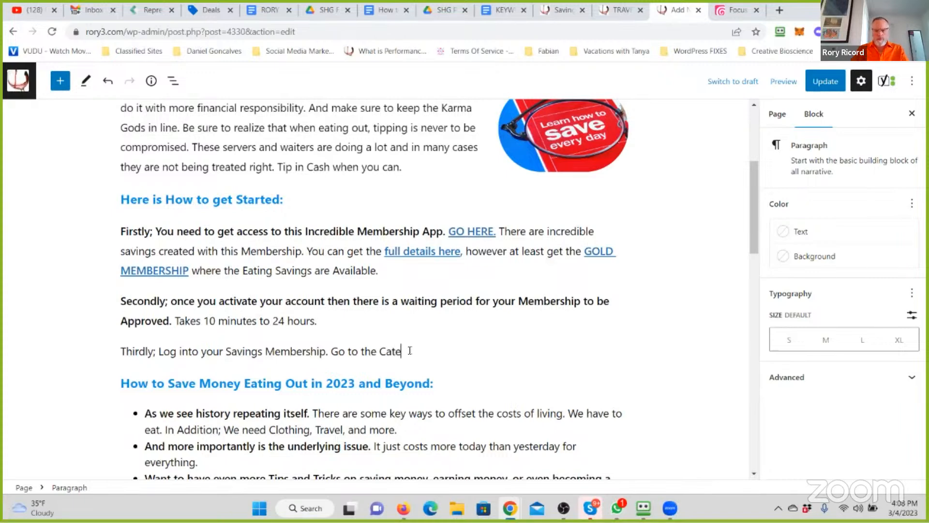
{"action": "type", "text": "gory of"}
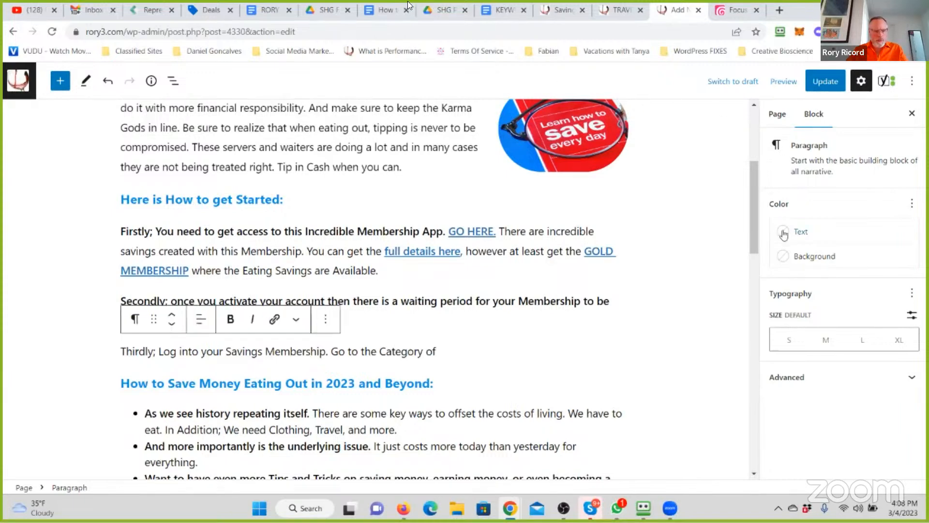
- Continue the Thirdly paragraph with Go to the Category of "Eat Play Shop Travel"., checking the category name in the Savings Highway Global back office
{"action": "left_click", "coordinate": [147, 10]}
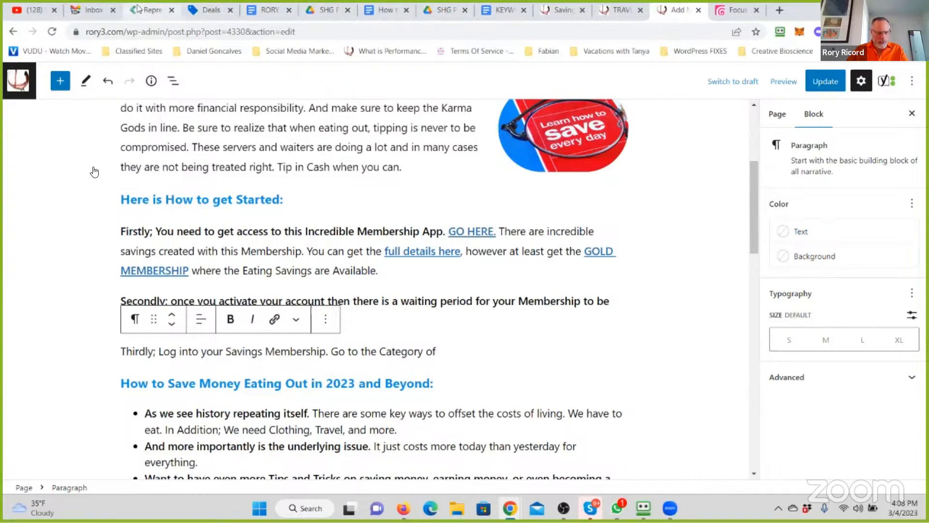
{"action": "left_click", "coordinate": [733, 10]}
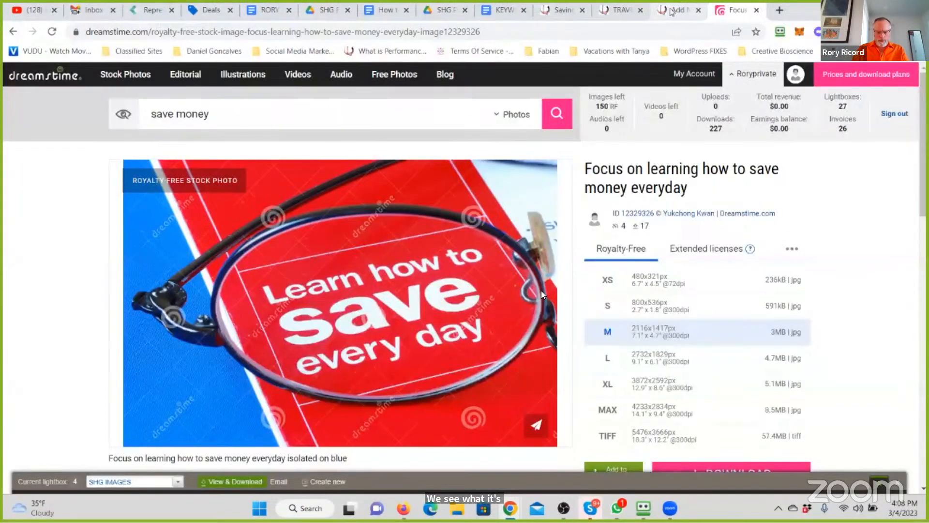
{"action": "left_click", "coordinate": [677, 10]}
{"action": "type", "text": "\"Eat Play"}
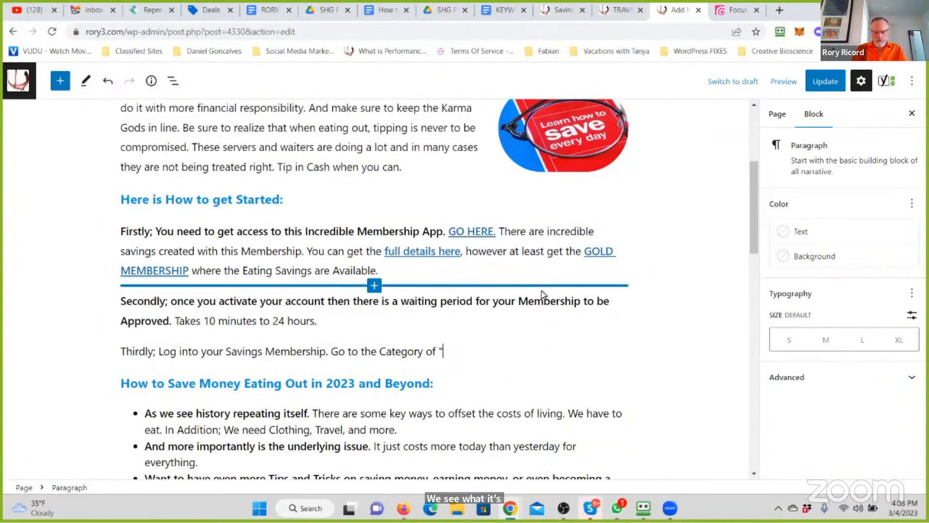
{"action": "type", "text": " Sh"}
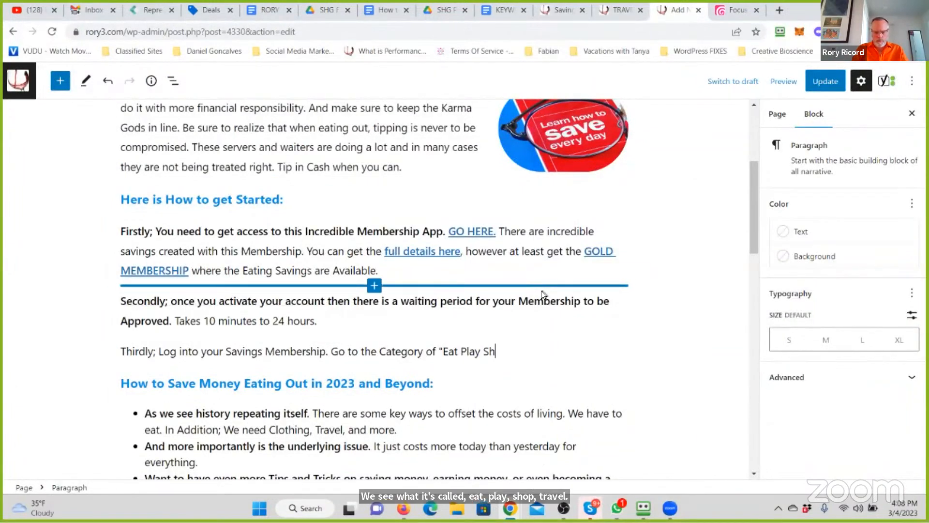
{"action": "type", "text": "op Travel\". An"}
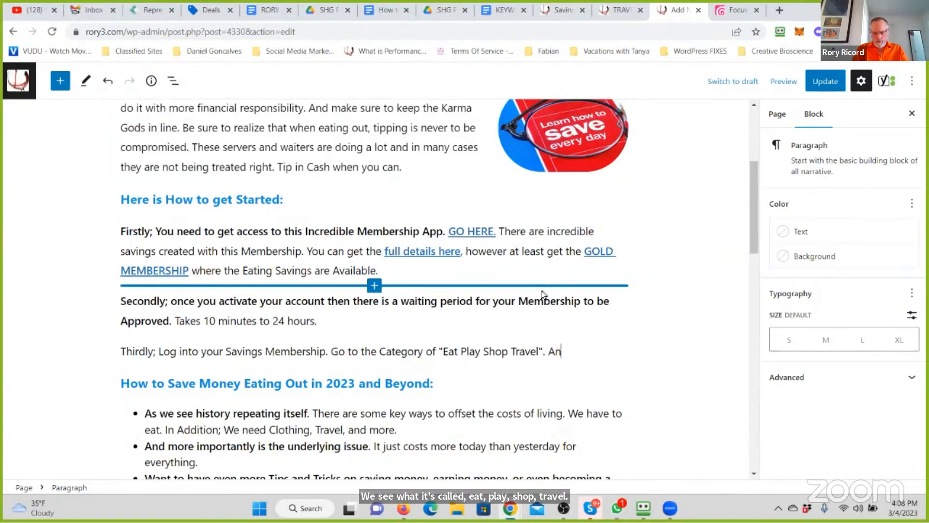
{"action": "type", "text": "d then enter in"}
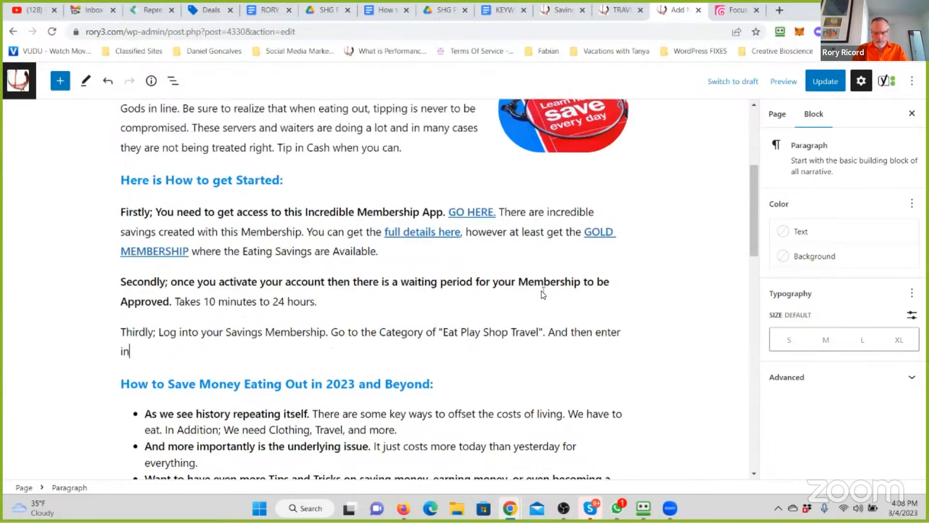
- Add the sentence And then go to the "EAT" Menu. to the Thirdly paragraph, replacing any false start
{"action": "key", "text": "BackSpace"}
{"action": "key", "text": "BackSpace"}
{"action": "key", "text": "BackSpace"}
{"action": "key", "text": "BackSpace"}
{"action": "key", "text": "BackSpace"}
{"action": "key", "text": "BackSpace"}
{"action": "key", "text": "BackSpace"}
{"action": "key", "text": "BackSpace"}
{"action": "type", "text": "go to the "}
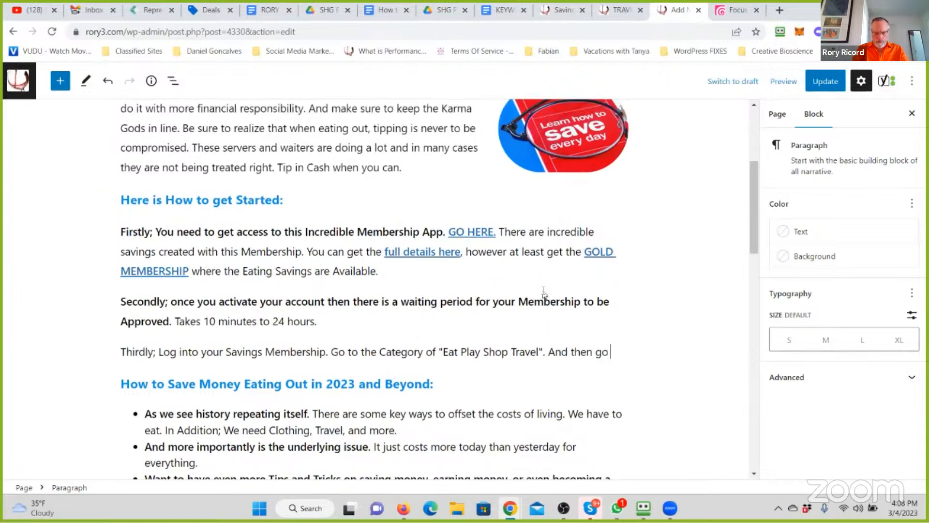
{"action": "type", "text": "\"EAT"}
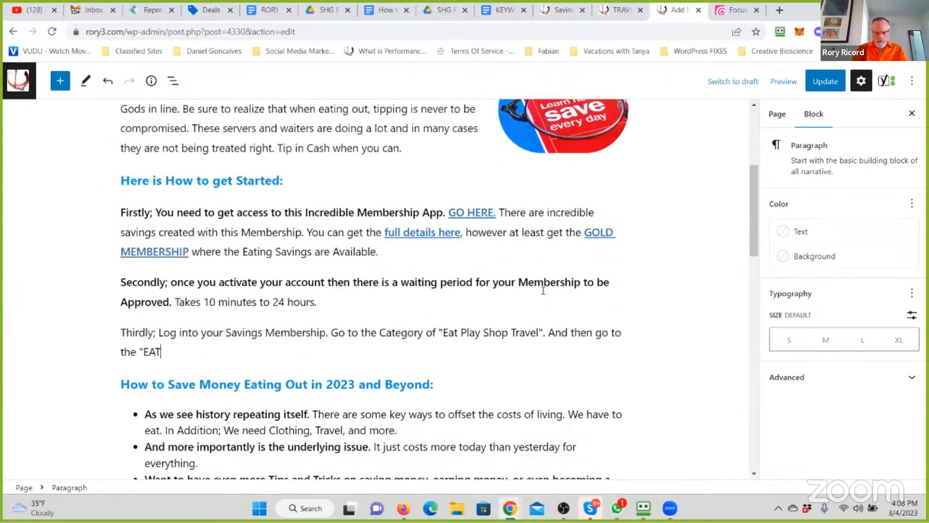
{"action": "type", "text": "\" Menu. Put in you"}
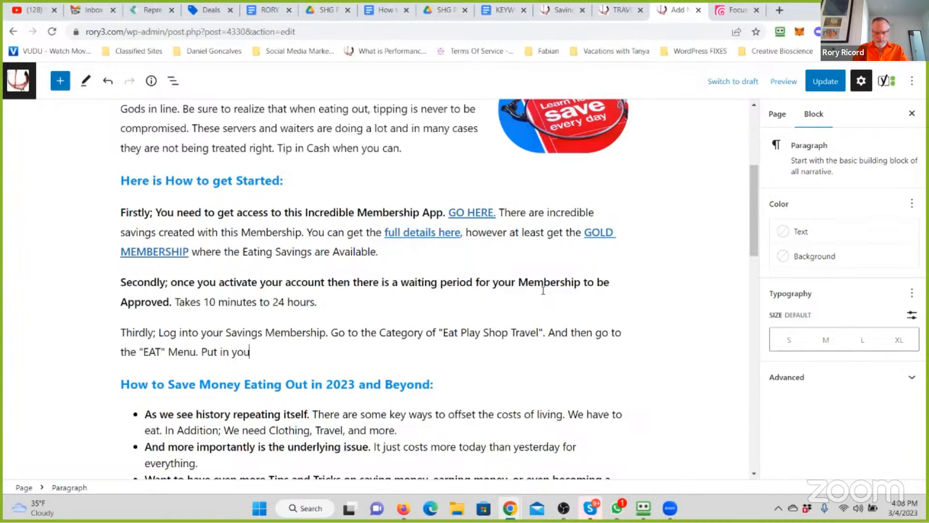
{"action": "type", "text": "r Zip"}
- Finish the Thirdly paragraph with Put in your Zip Code and see the deals!, correcting any mistyped words
{"action": "key", "text": "BackSpace"}
{"action": "key", "text": "BackSpace"}
{"action": "key", "text": "BackSpace"}
{"action": "key", "text": "BackSpace"}
{"action": "type", "text": "ur Zip Cod"}
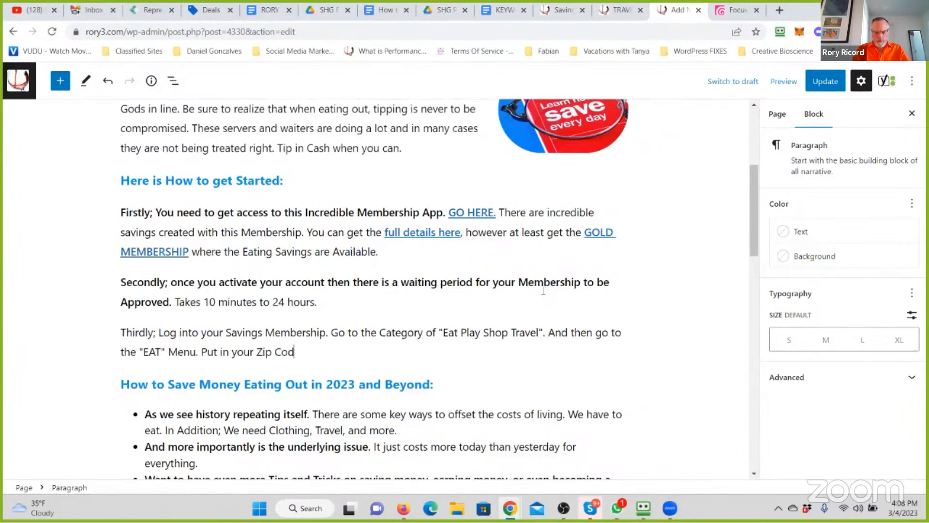
{"action": "type", "text": "e and behi"}
{"action": "key", "text": "BackSpace"}
{"action": "key", "text": "BackSpace"}
{"action": "key", "text": "BackSpace"}
{"action": "type", "text": "see the deals!"}
- Start a new paragraph below the Thirdly paragraph with Fourthly; When you find the deal
{"action": "key", "text": "Return"}
{"action": "type", "text": "W"}
{"action": "key", "text": "BackSpace"}
{"action": "type", "text": "FOur"}
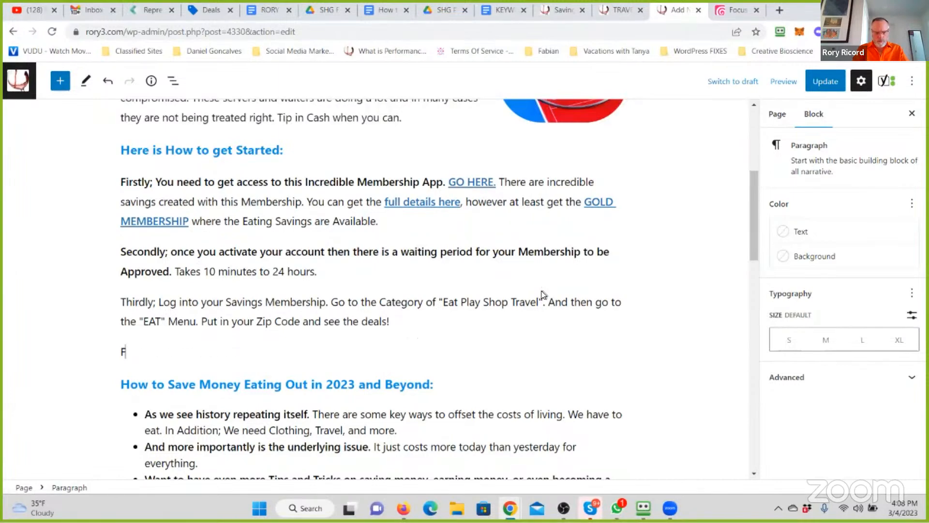
{"action": "key", "text": "BackSpace"}
{"action": "key", "text": "BackSpace"}
{"action": "key", "text": "BackSpace"}
{"action": "type", "text": "our"}
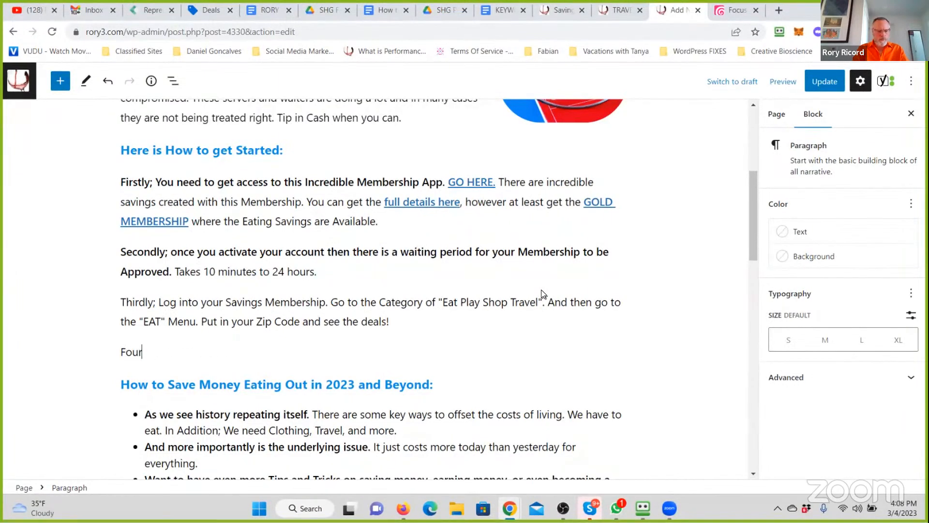
{"action": "type", "text": "thly; When y"}
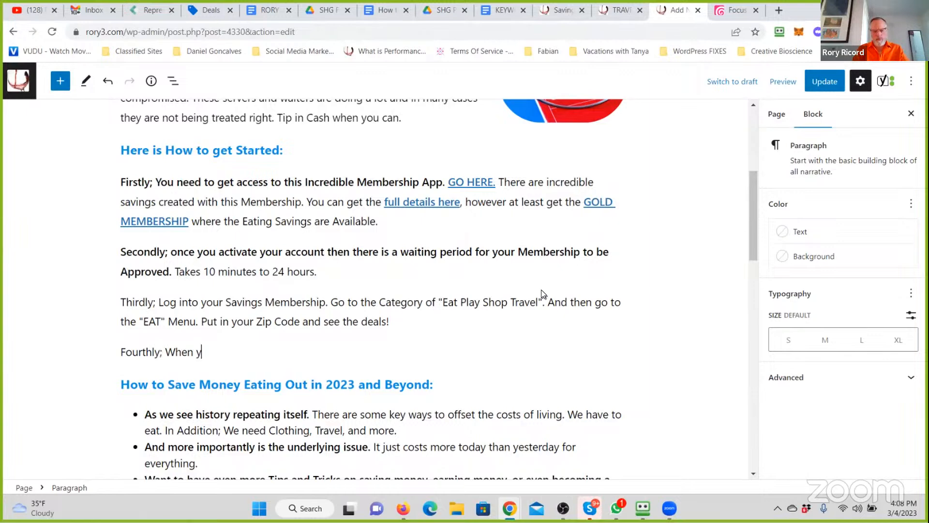
{"action": "type", "text": "ou find the deal"}
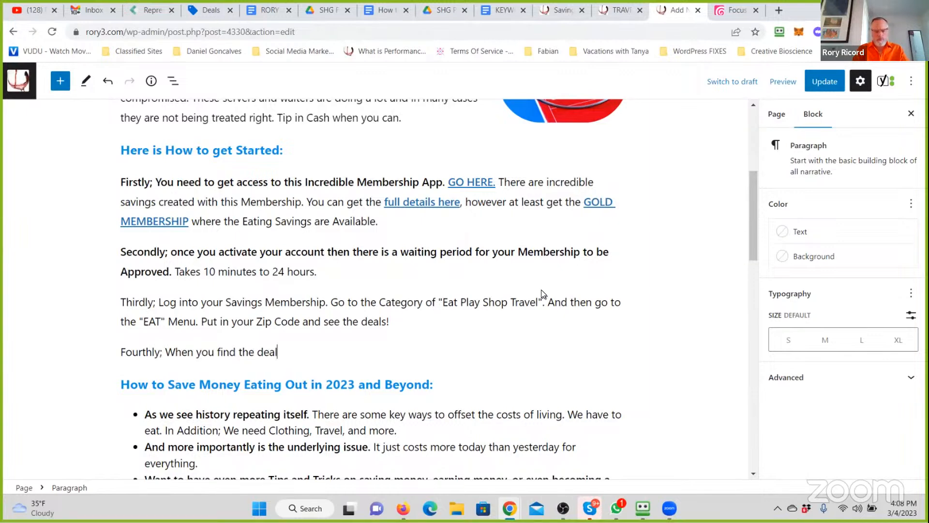
{"action": "type", "text": "; be sure to open it up and review the details"}
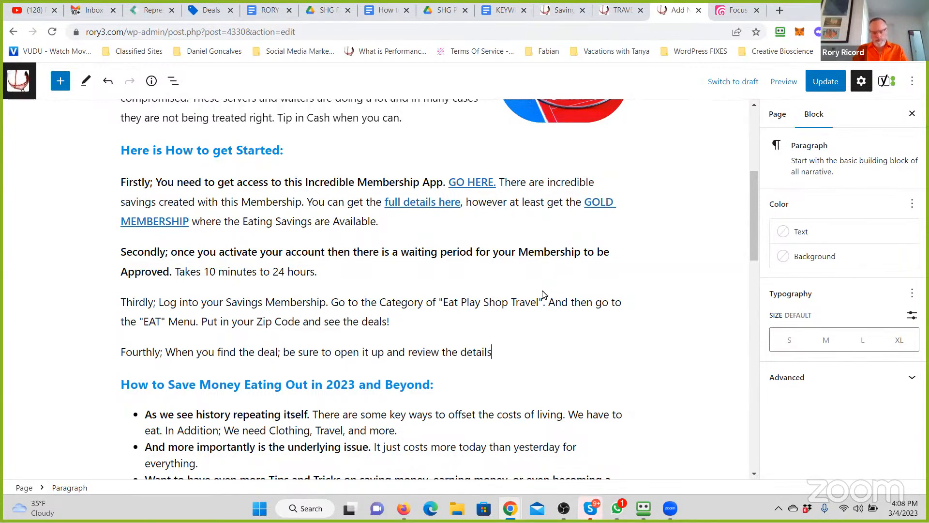
- Complete the Fourthly sentence with ; be sure to open it up and review the details., correcting any misspellings
{"action": "type", "text": ". If it is a Coupon for you"}
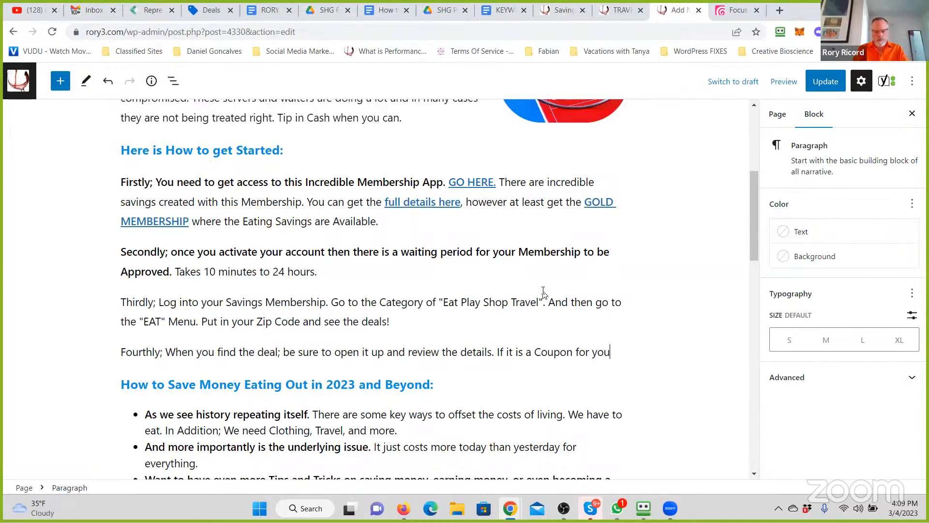
{"action": "type", "text": " to show the"}
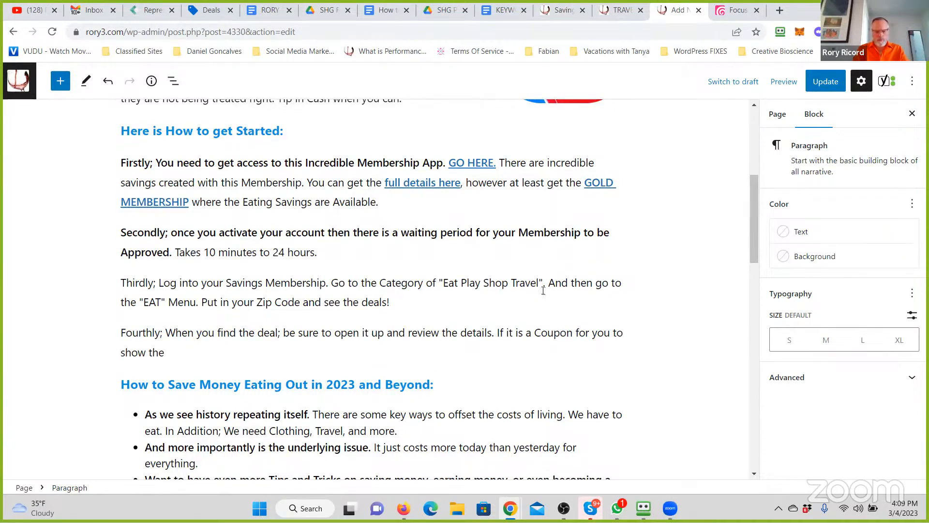
{"action": "type", "text": " Establishment"}
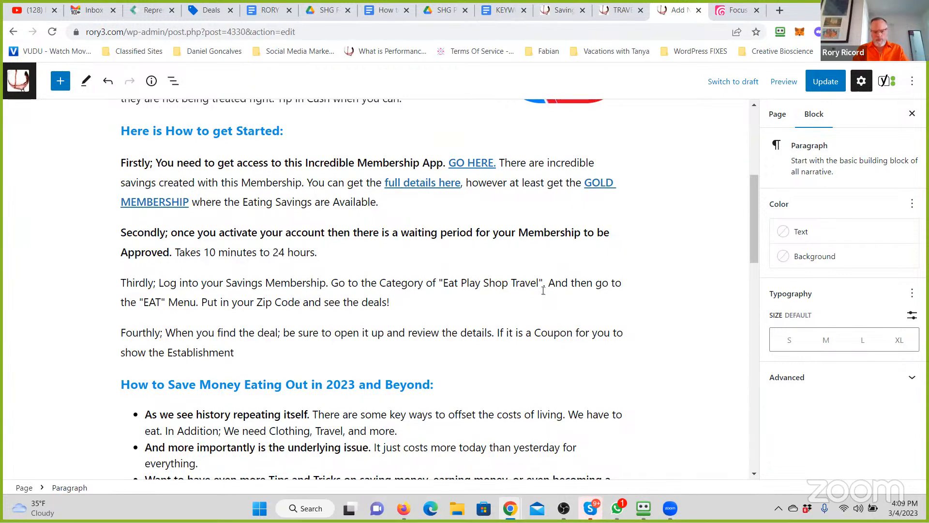
- Complete the coupon sentence with we have discovered a brilliant way to use it and do it with ease
{"action": "type", "text": "we have discovered a"}
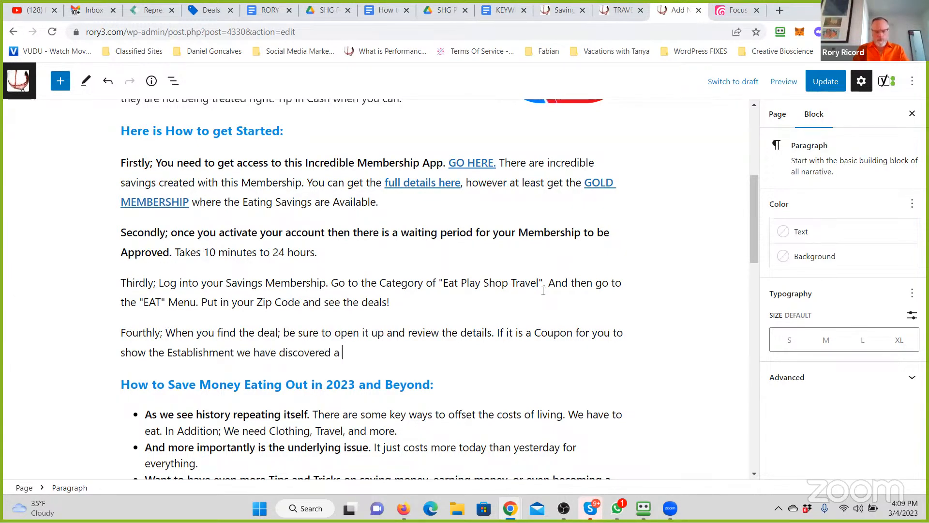
{"action": "type", "text": " brilliant way to us"}
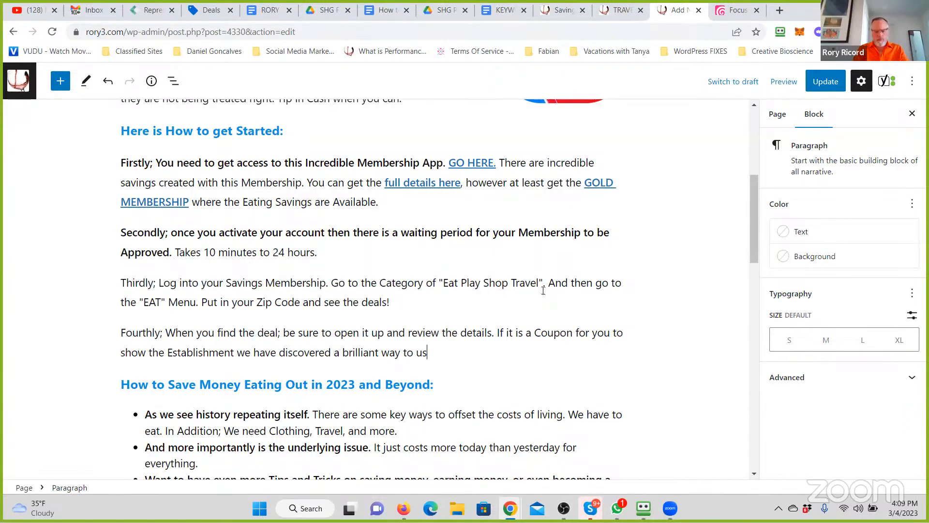
{"action": "type", "text": "e it and do it with out"}
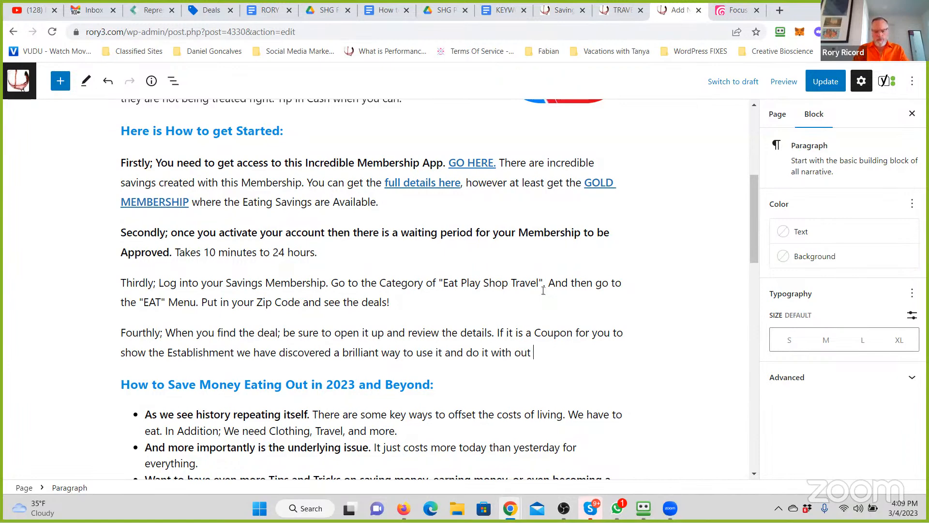
{"action": "key", "text": "BackSpace"}
{"action": "key", "text": "BackSpace"}
{"action": "key", "text": "BackSpace"}
{"action": "type", "text": "ease. Take a SNAPSHOT of the COU"}
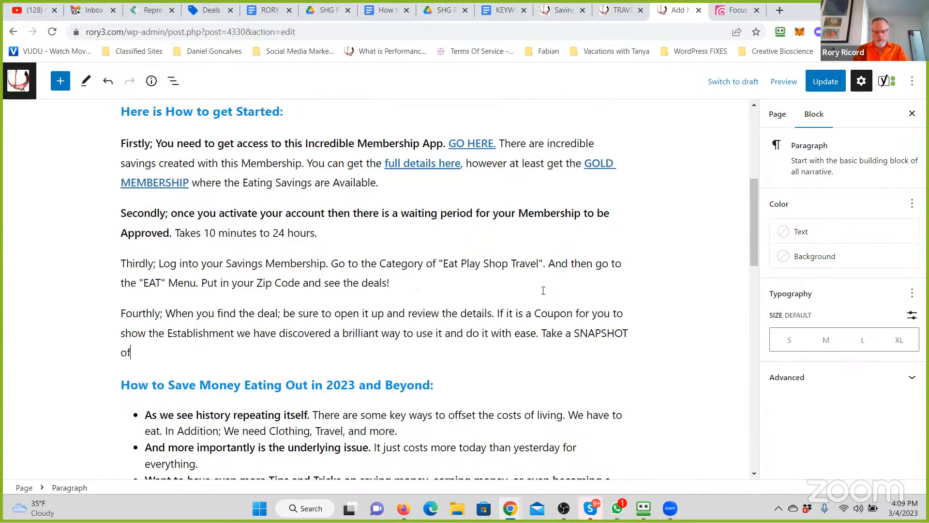
{"action": "type", "text": "PON wit"}
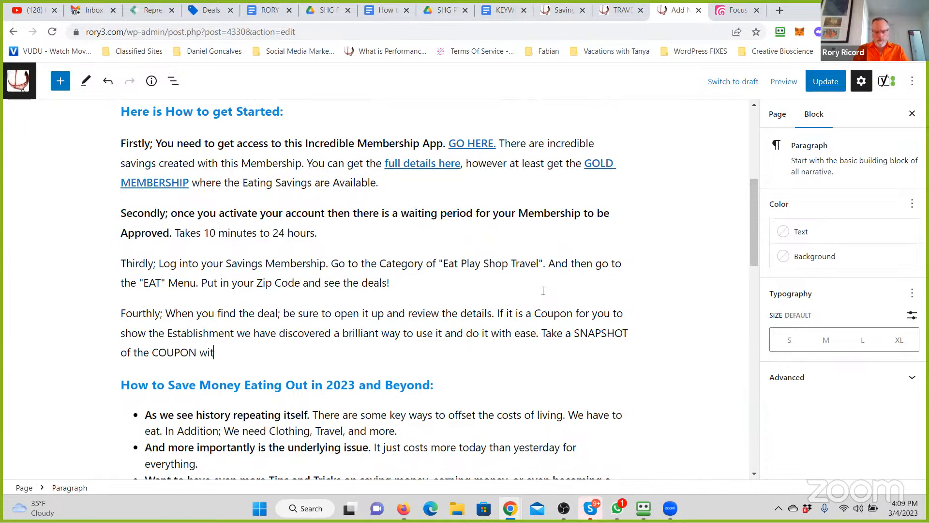
{"action": "type", "text": "h your SMaartphone's Camera. Then you have "}
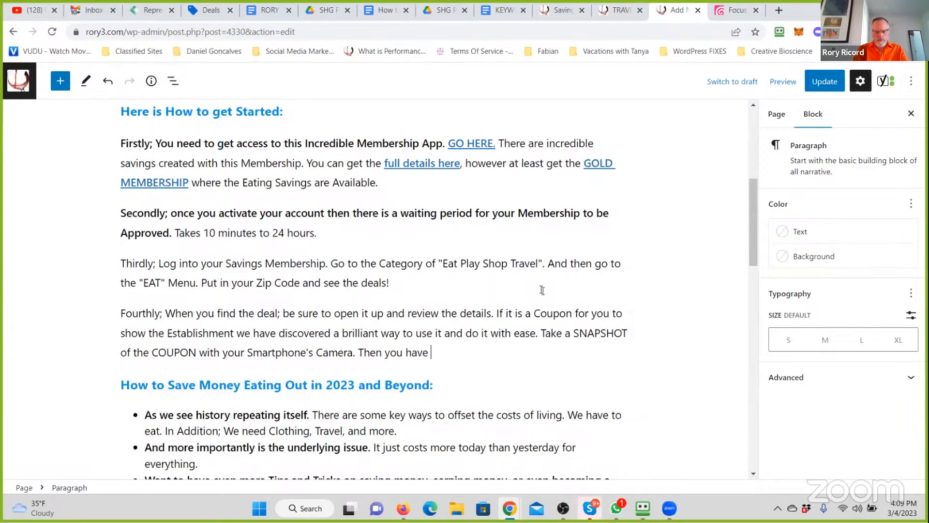
{"action": "type", "text": "the image to pull "}
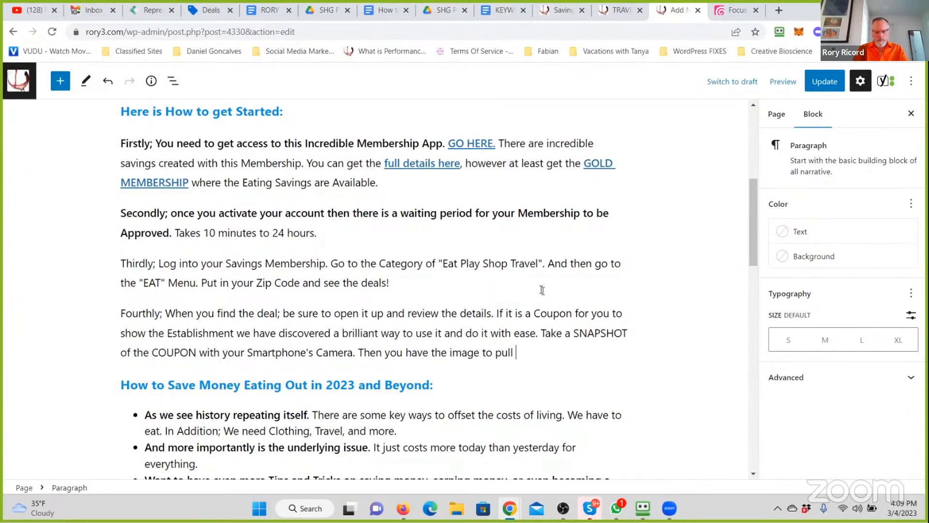
{"action": "type", "text": "up on the ready (w"}
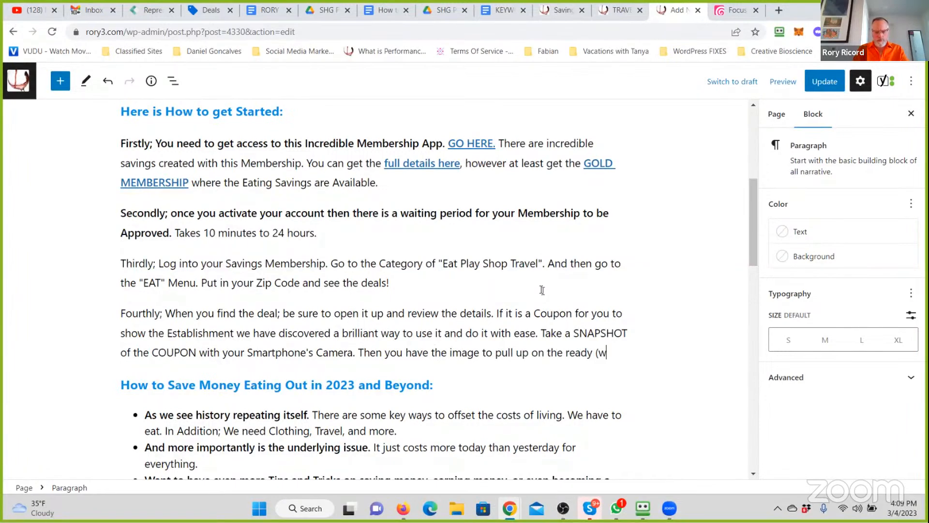
{"action": "type", "text": "ithout worrying"}
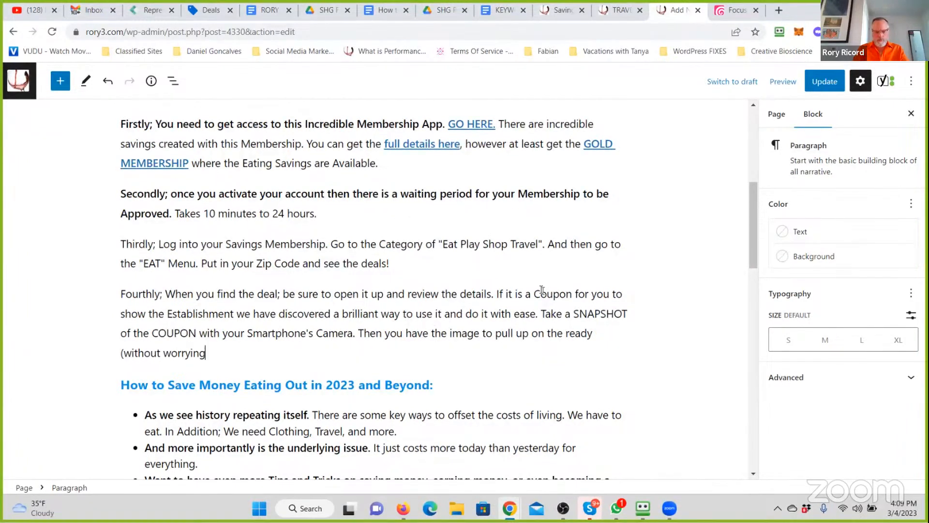
{"action": "type", "text": " about Internet or D"}
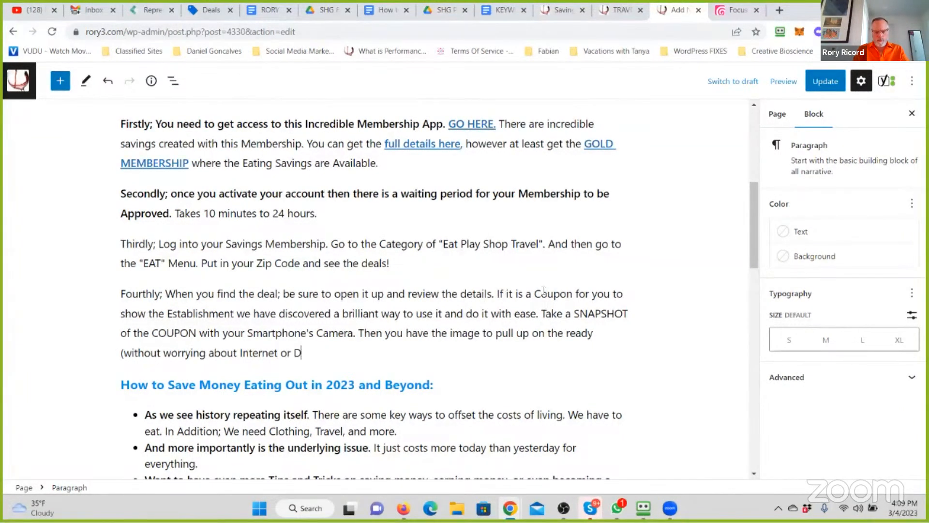
{"action": "type", "text": "elays). The"}
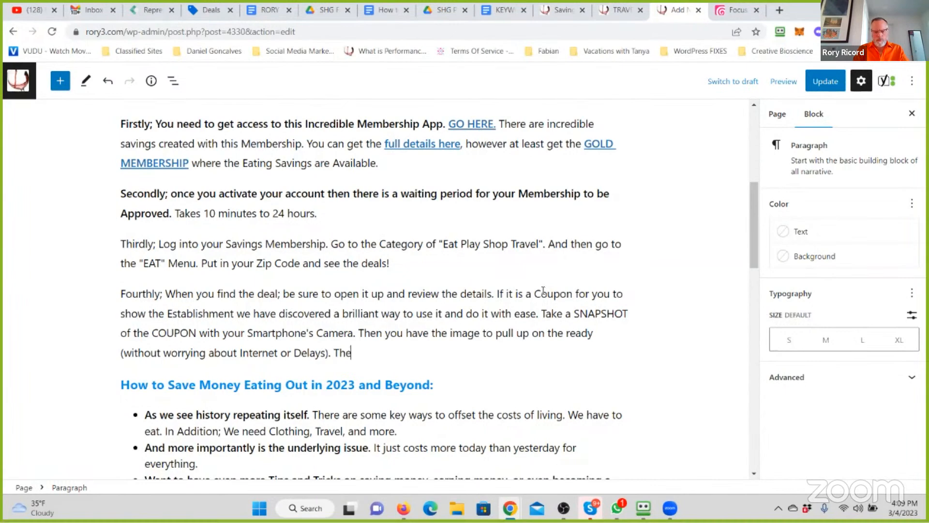
{"action": "type", "text": "y Scan "}
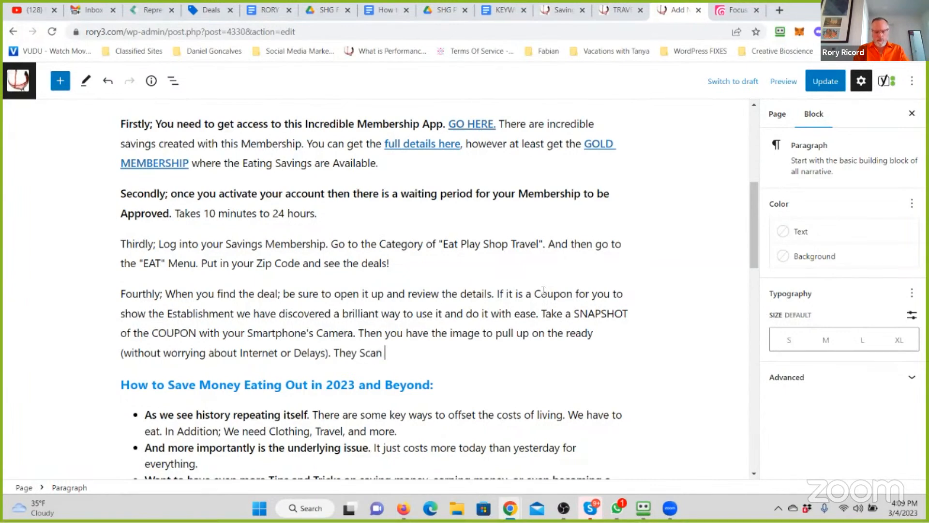
{"action": "type", "text": "it and go. It is super easy."}
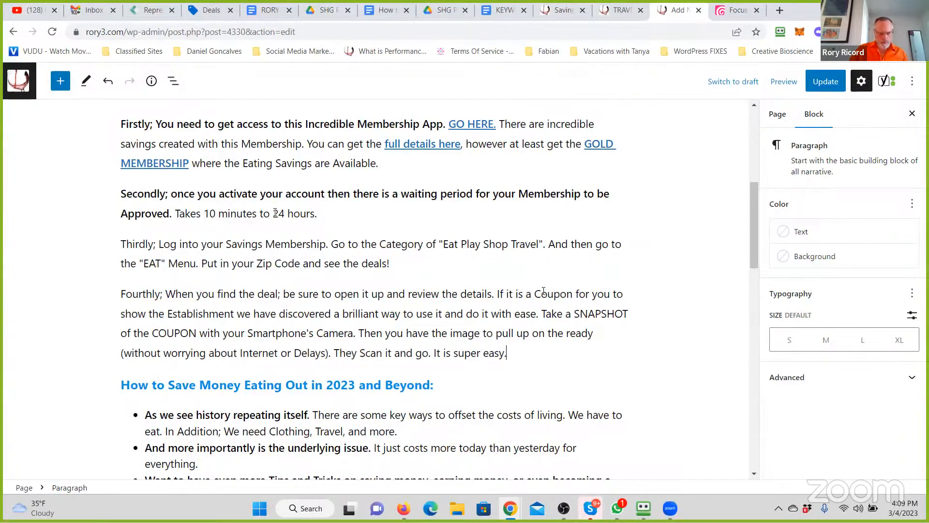
- Bold the first sentence of the Thirdly paragraph and the first sentence of the Fourthly paragraph
{"action": "left_click", "coordinate": [282, 194]}
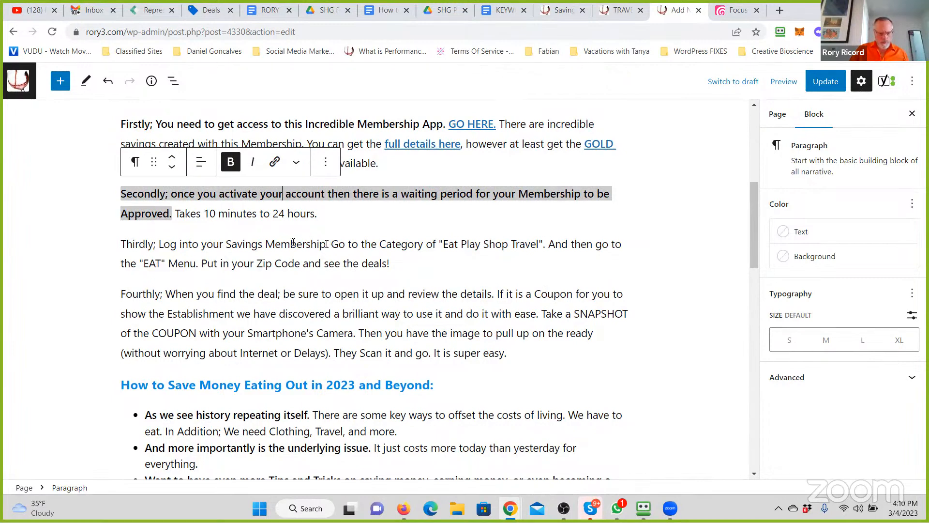
{"action": "left_click_drag", "start_coordinate": [122, 244], "coordinate": [328, 244]}
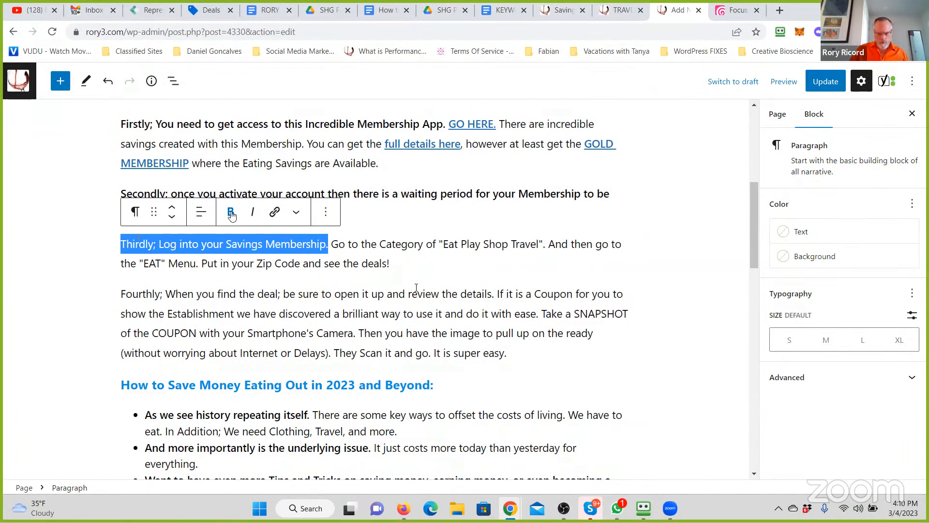
{"action": "left_click", "coordinate": [231, 213]}
{"action": "left_click_drag", "start_coordinate": [494, 293], "coordinate": [121, 294]}
{"action": "left_click", "coordinate": [230, 262]}
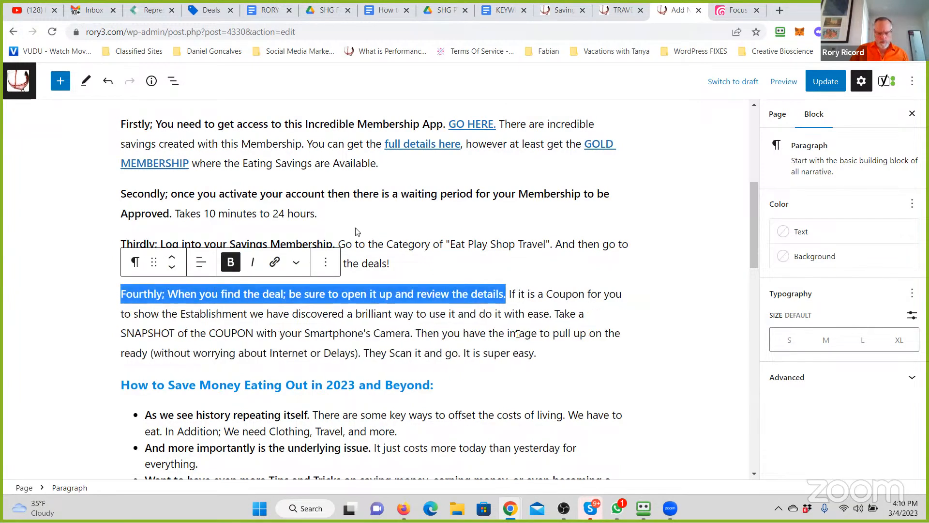
{"action": "left_click", "coordinate": [357, 232]}
- Start a new paragraph below Fourthly with Fifthly; Be sure to use your REFERRAL LINK and share this with others
{"action": "left_click", "coordinate": [595, 354]}
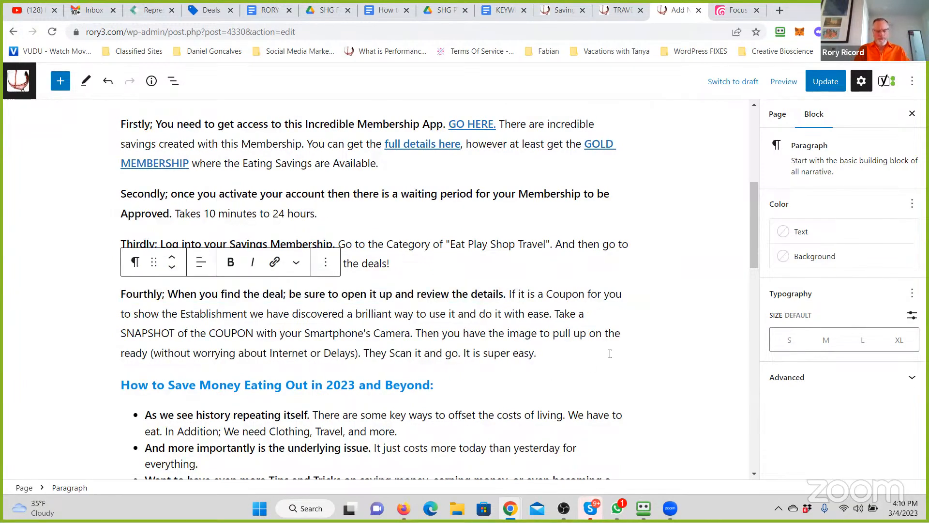
{"action": "key", "text": "Return"}
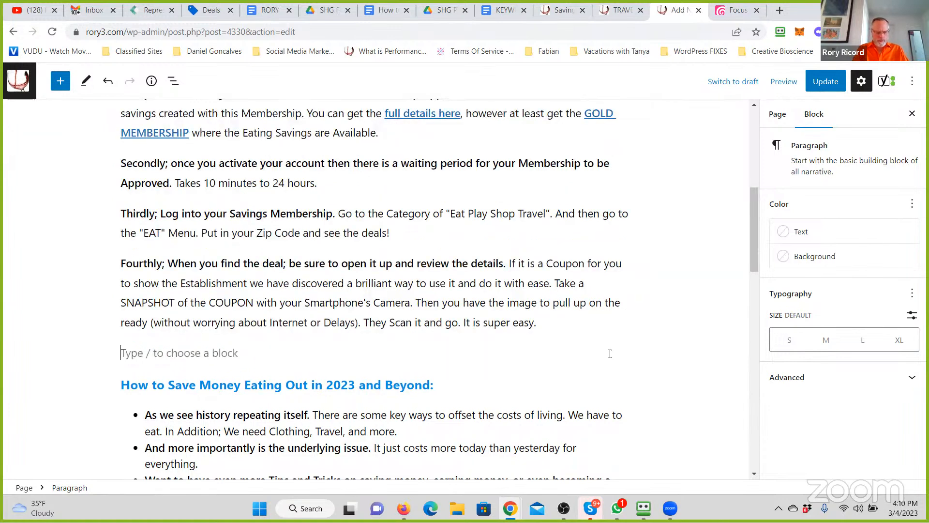
{"action": "type", "text": "Fifthly; b"}
{"action": "key", "text": "BackSpace"}
{"action": "type", "text": "Be su"}
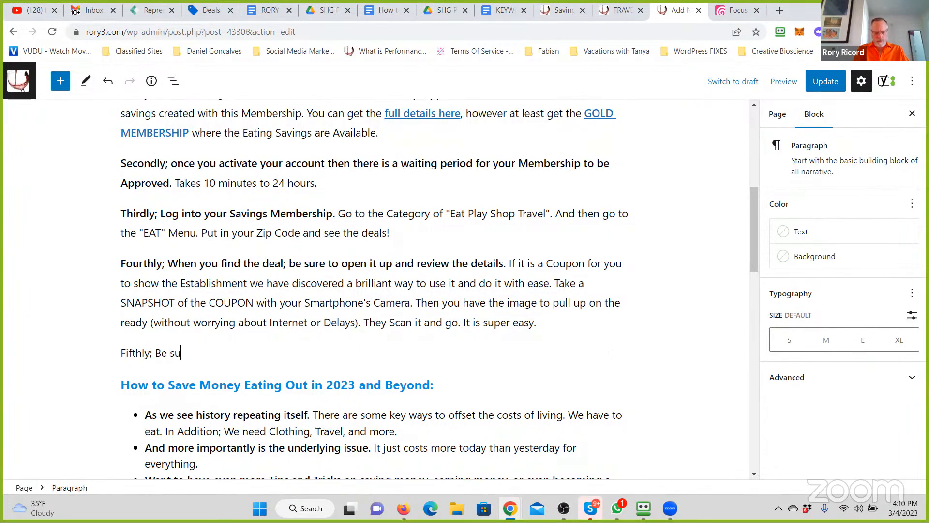
{"action": "type", "text": "re to use your REFERRAL LINK and share this with others. This is about"}
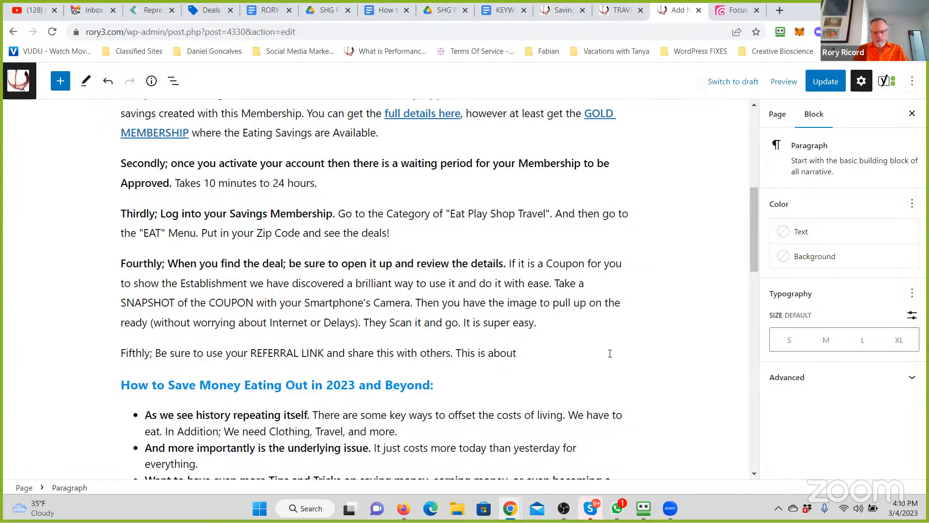
{"action": "key", "text": "BackSpace"}
{"action": "key", "text": "BackSpace"}
{"action": "key", "text": "BackSpace"}
{"action": "key", "text": "BackSpace"}
{"action": "key", "text": "BackSpace"}
{"action": "key", "text": "BackSpace"}
{"action": "key", "text": "BackSpace"}
{"action": "key", "text": "BackSpace"}
{"action": "key", "text": "BackSpace"}
{"action": "key", "text": "BackSpace"}
{"action": "key", "text": "BackSpace"}
{"action": "key", "text": "BackSpace"}
{"action": "key", "text": "BackSpace"}
{"action": "key", "text": "BackSpace"}
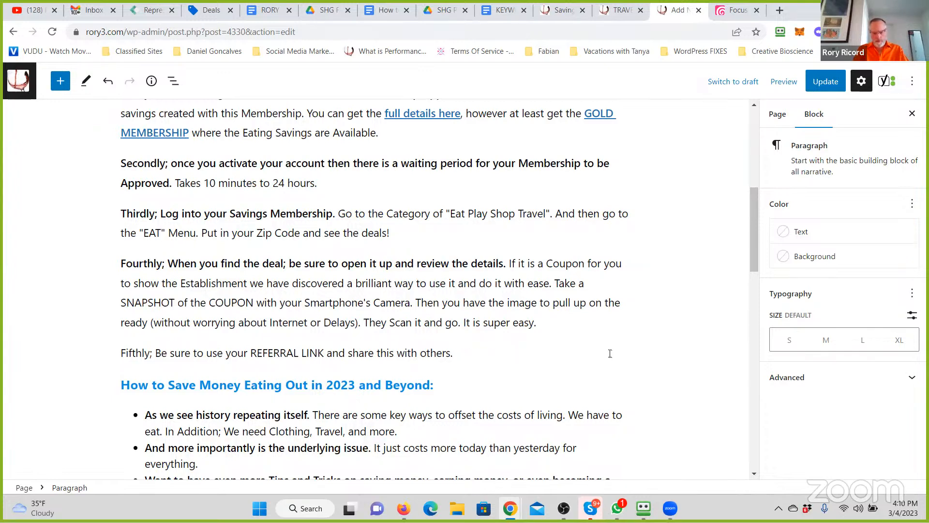
- Continue the Fifthly paragraph with And see below for even more tips and tricks about this
{"action": "type", "text": "And"}
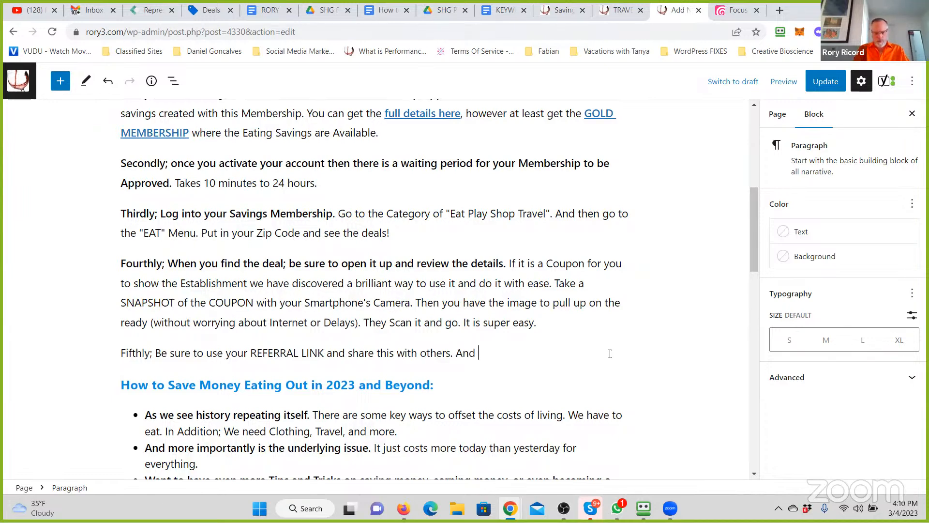
{"action": "type", "text": " see below "}
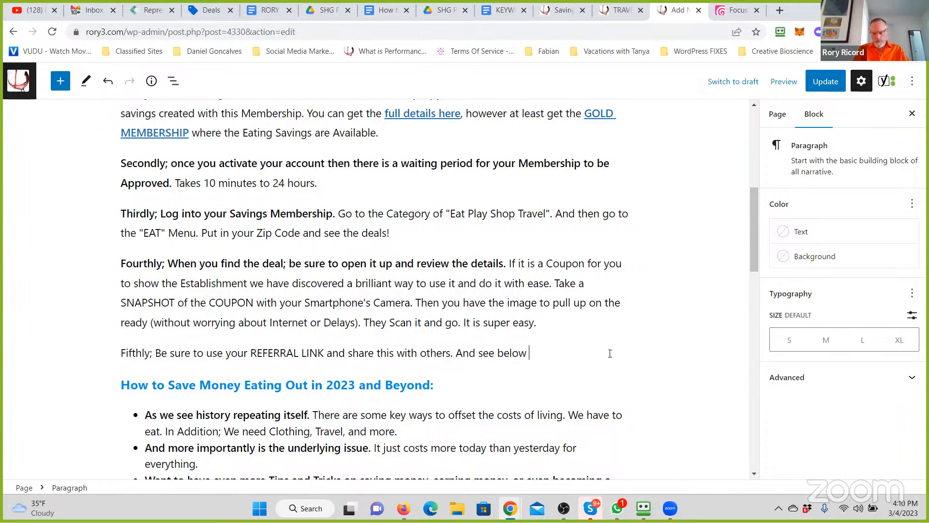
{"action": "type", "text": "for even m"}
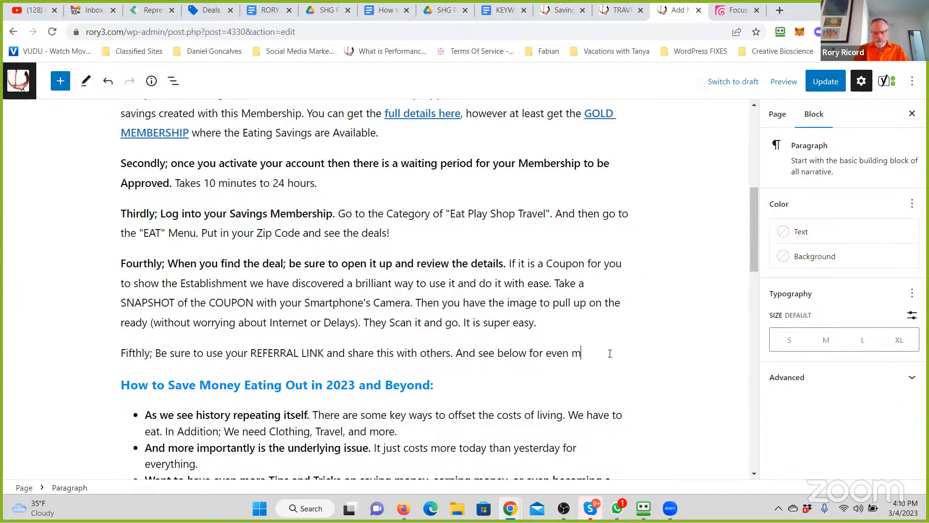
{"action": "type", "text": "ore tips and trci"}
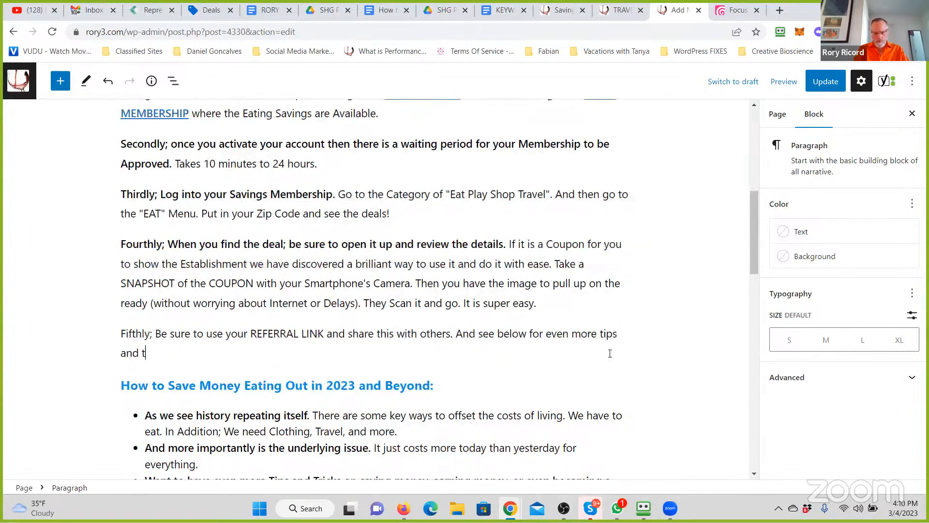
{"action": "key", "text": "BackSpace"}
{"action": "key", "text": "BackSpace"}
{"action": "type", "text": "icks about this."}
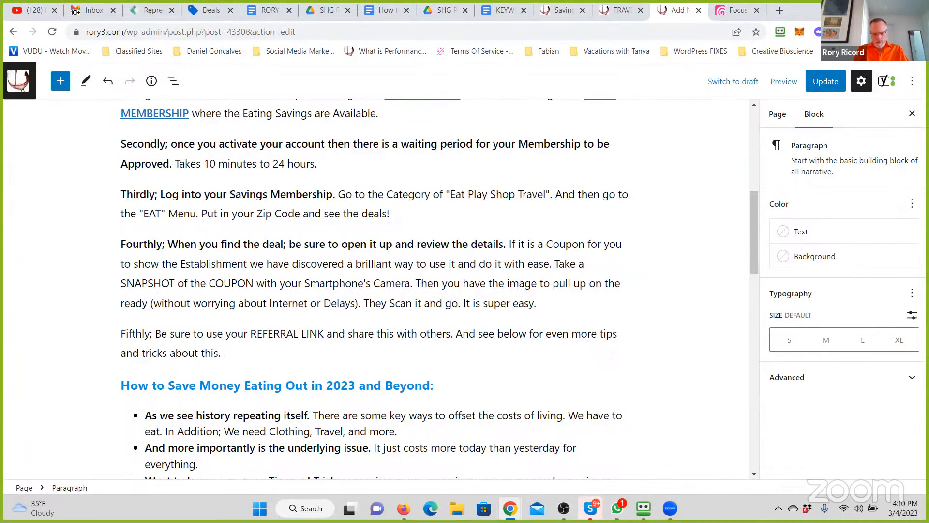
{"action": "type", "text": " BYour looking for a way to save "}
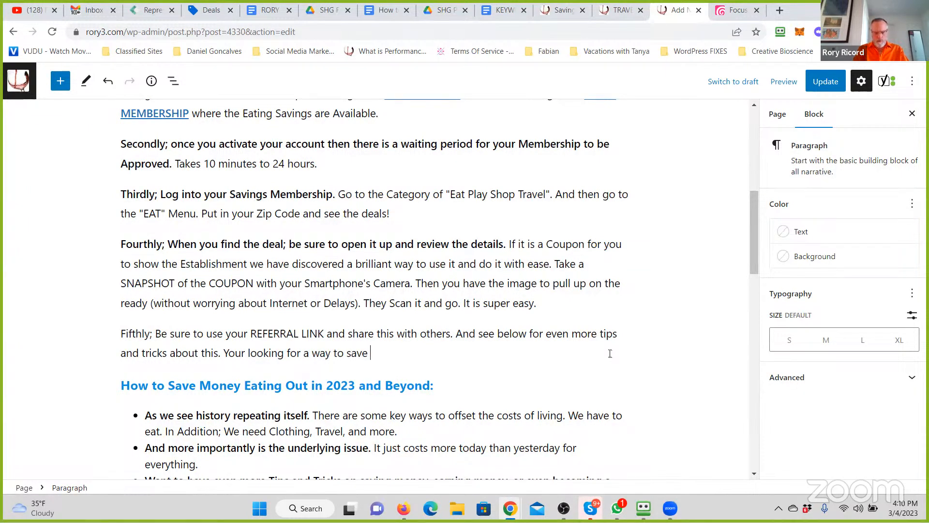
{"action": "type", "text": "money on eating out "}
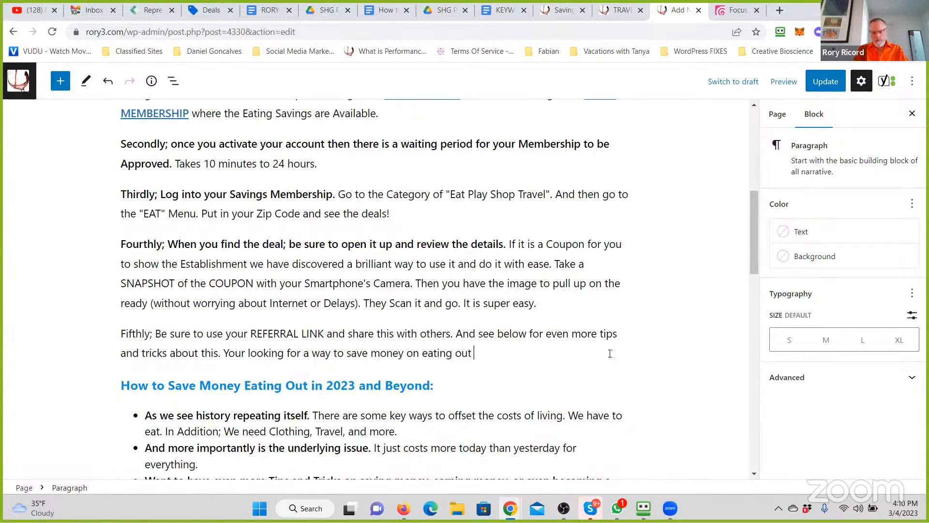
{"action": "type", "text": "a"}
{"action": "type", "text": "just"}
- Add to the Fifthly paragraph: Your looking for a way to save money on eating out just landed you into an easy to use Opportunity that
{"action": "type", "text": "d you "}
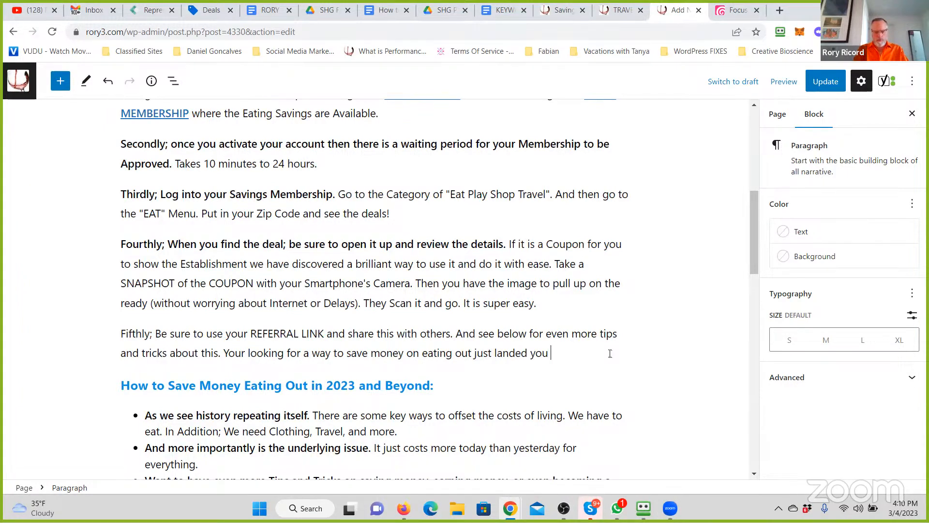
{"action": "type", "text": "into an ea"}
{"action": "type", "text": "sy to use Opp"}
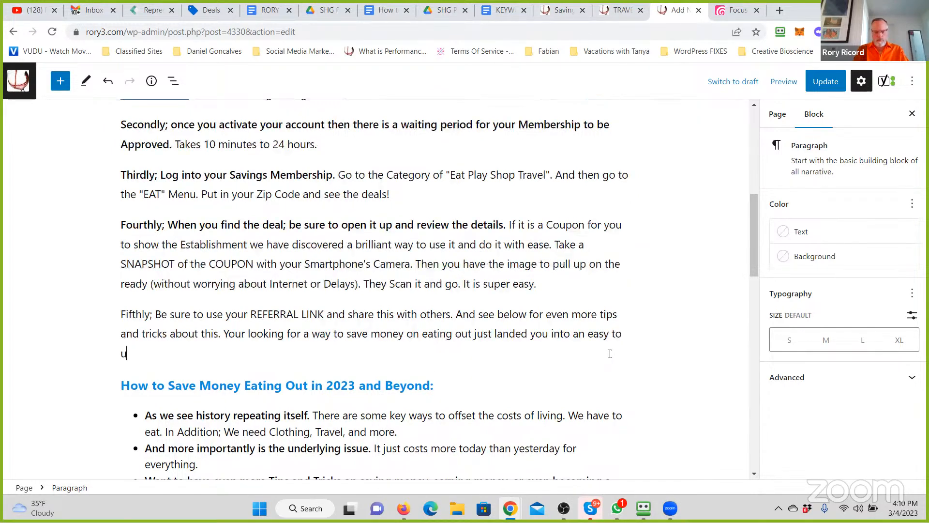
{"action": "type", "text": "ortunity"}
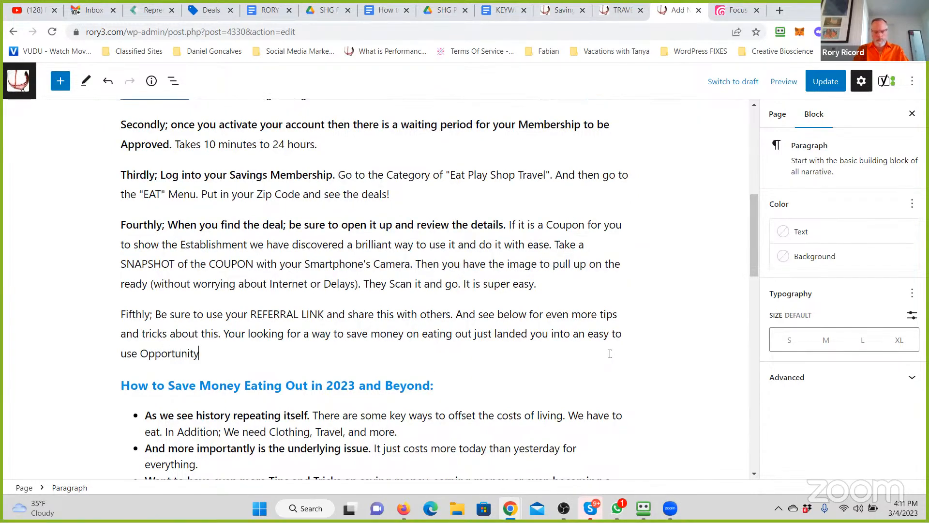
{"action": "type", "text": " that could pay for your"}
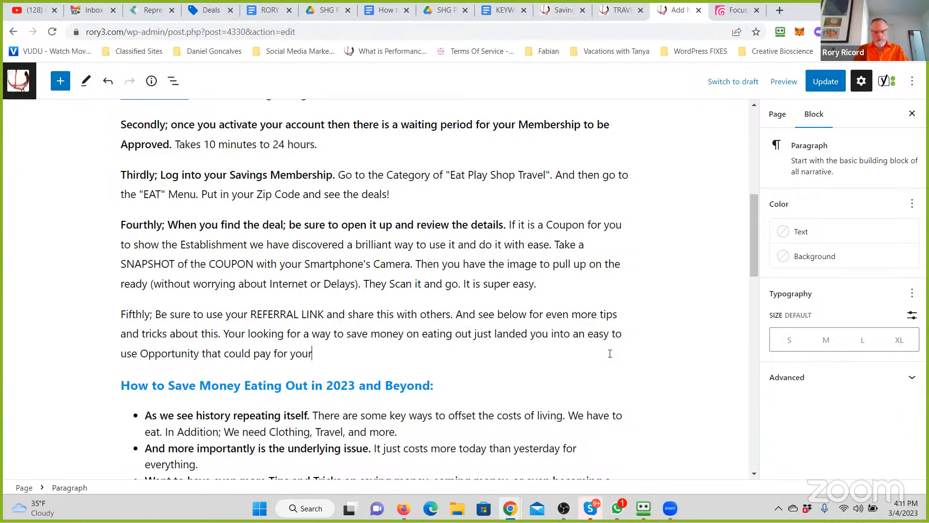
{"action": "type", "text": " meals, your mortgage and more."}
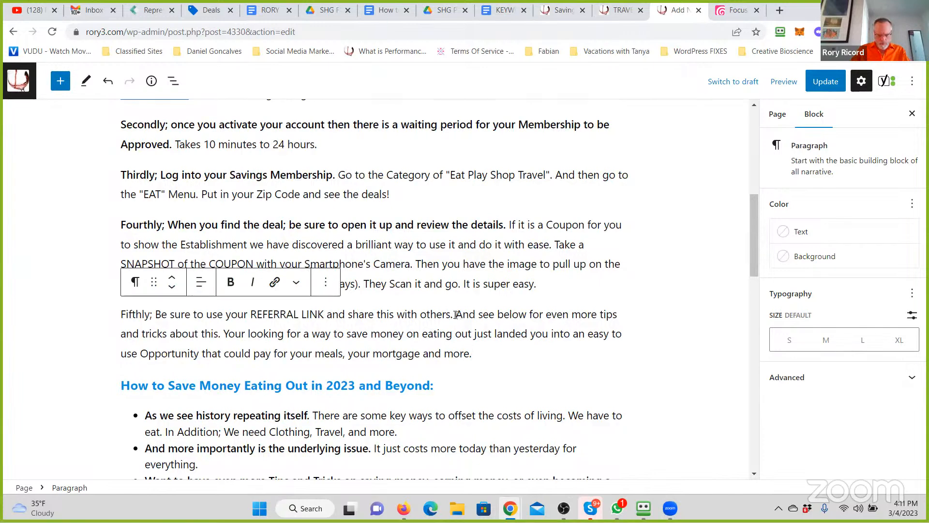
- Bold the first sentence of the Fifthly paragraph and update the published page
{"action": "left_click", "coordinate": [127, 313], "text": "shift"}
{"action": "key", "text": "ctrl+b"}
{"action": "left_click", "coordinate": [498, 297]}
{"action": "key", "text": "ctrl+s"}
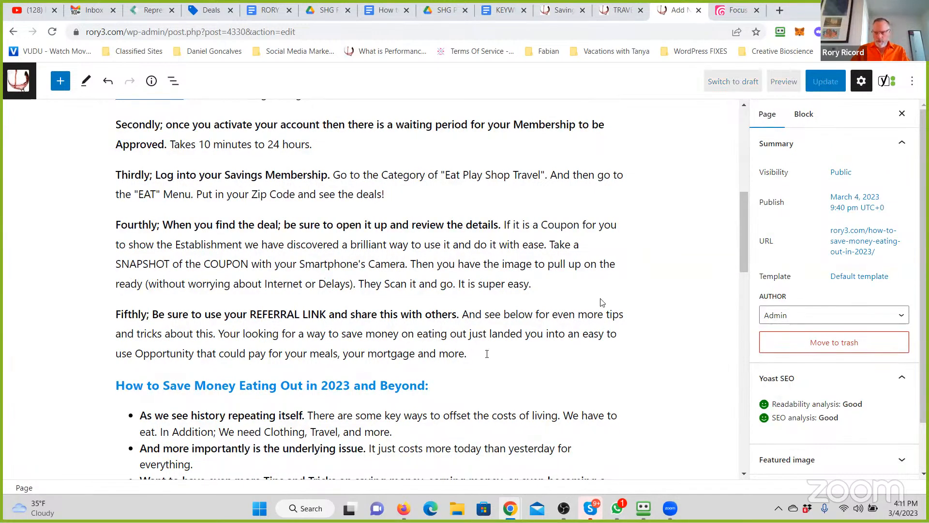
{"action": "left_click", "coordinate": [601, 298]}
{"action": "left_click", "coordinate": [818, 83]}
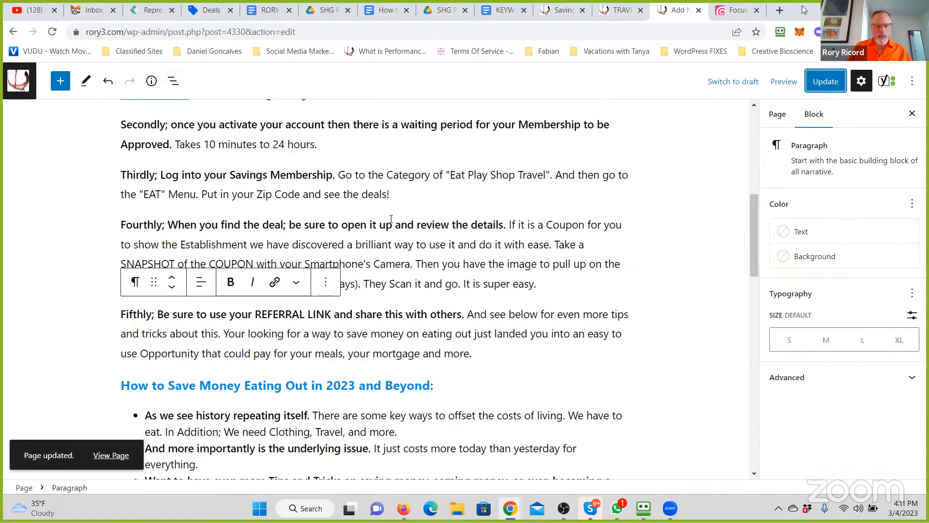
{"action": "scroll", "coordinate": [374, 211], "scroll_direction": "up", "scroll_amount": 5}
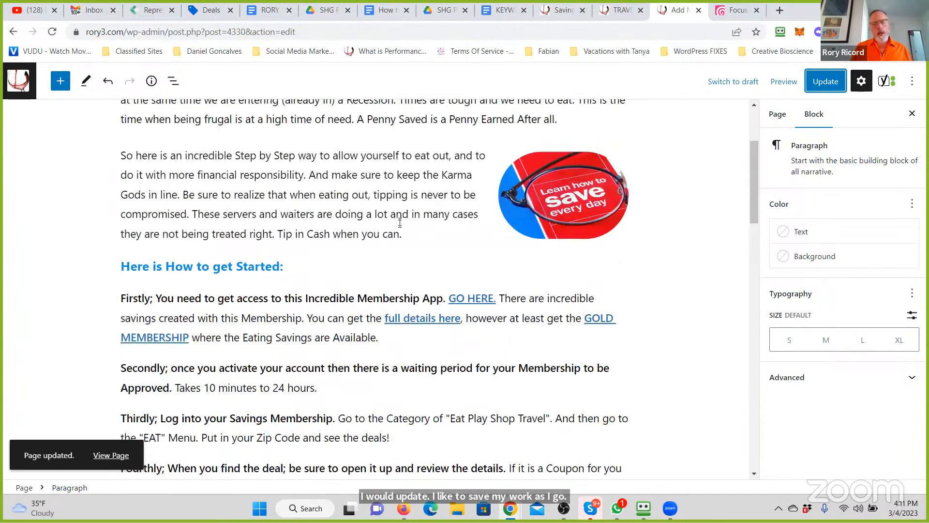
{"action": "scroll", "coordinate": [400, 223], "scroll_direction": "up", "scroll_amount": 1}
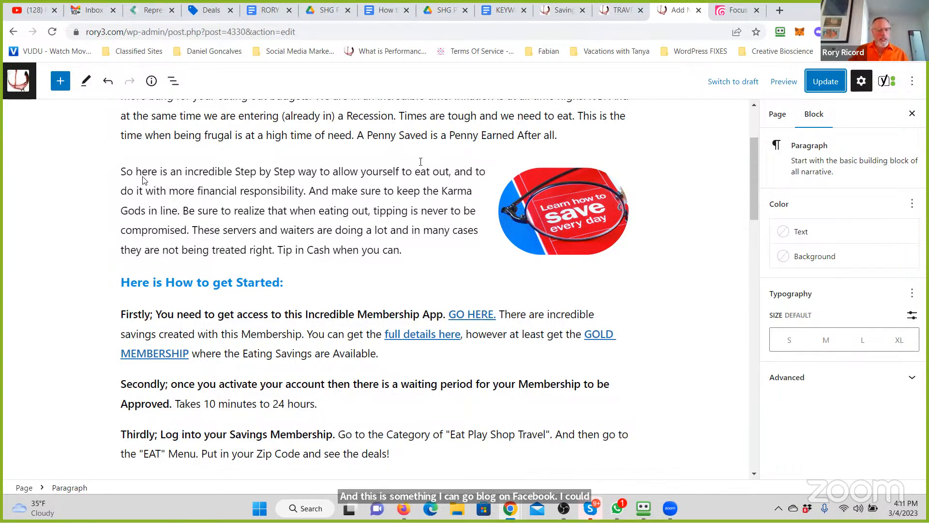
{"action": "scroll", "coordinate": [137, 179], "scroll_direction": "up", "scroll_amount": 3}
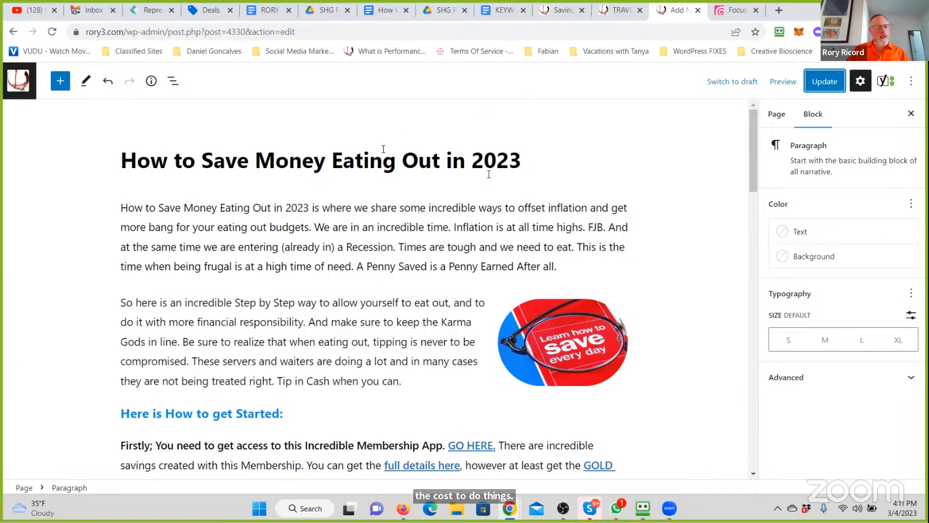
- Add a new paragraph below the bulleted list reading About the Referral Program:
{"action": "scroll", "coordinate": [364, 221], "scroll_direction": "down", "scroll_amount": 9}
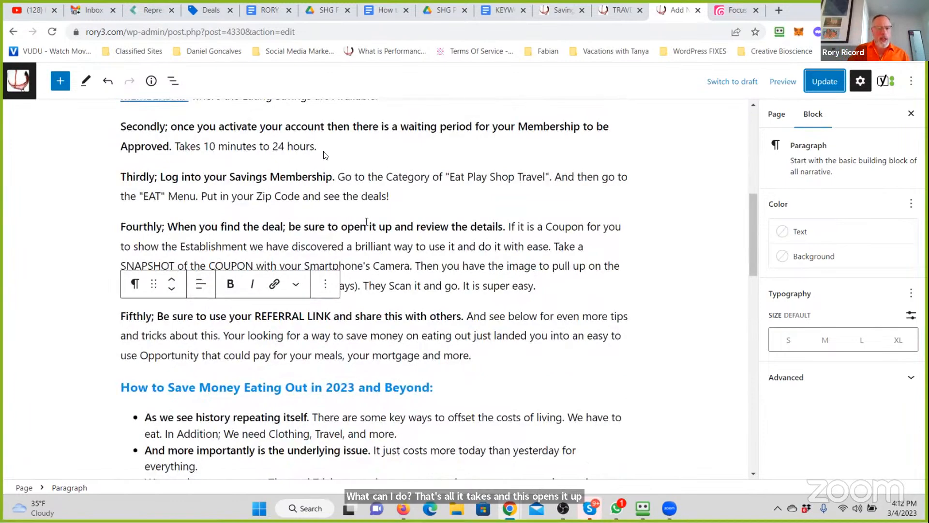
{"action": "scroll", "coordinate": [392, 156], "scroll_direction": "down", "scroll_amount": 3}
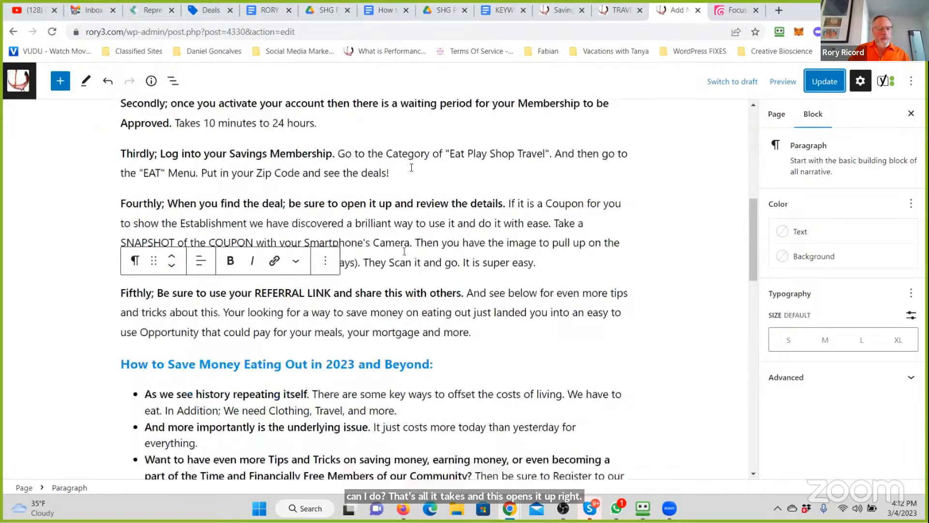
{"action": "left_click", "coordinate": [488, 124]}
{"action": "scroll", "coordinate": [492, 156], "scroll_direction": "up", "scroll_amount": 1}
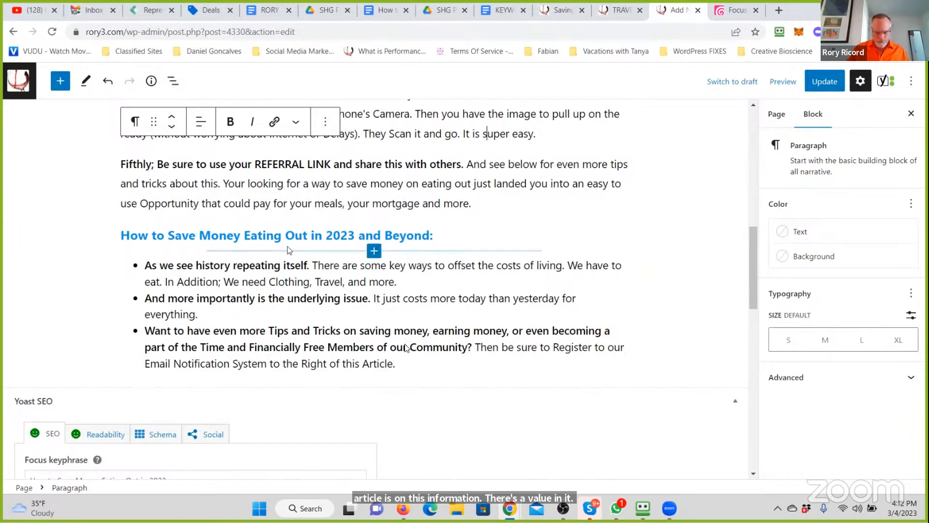
{"action": "scroll", "coordinate": [405, 339], "scroll_direction": "down", "scroll_amount": 2}
{"action": "scroll", "coordinate": [406, 343], "scroll_direction": "up", "scroll_amount": 1}
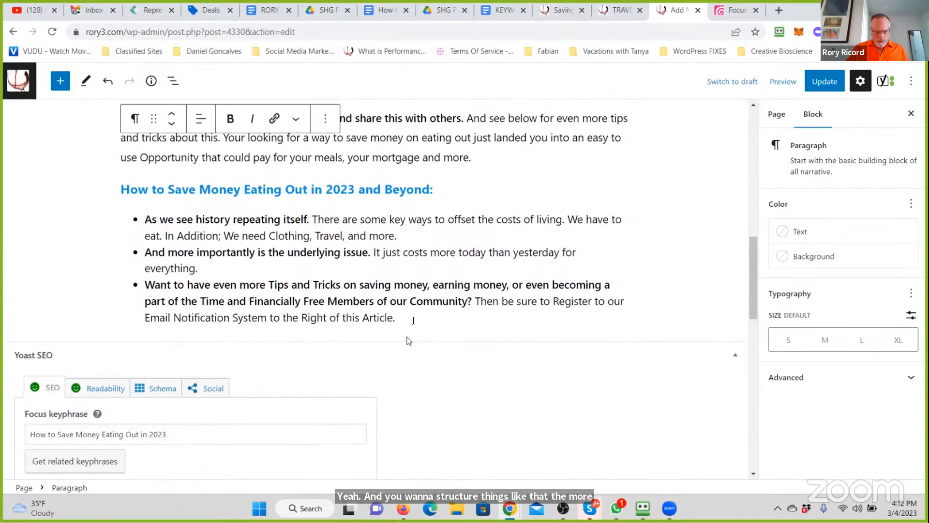
{"action": "left_click", "coordinate": [413, 320]}
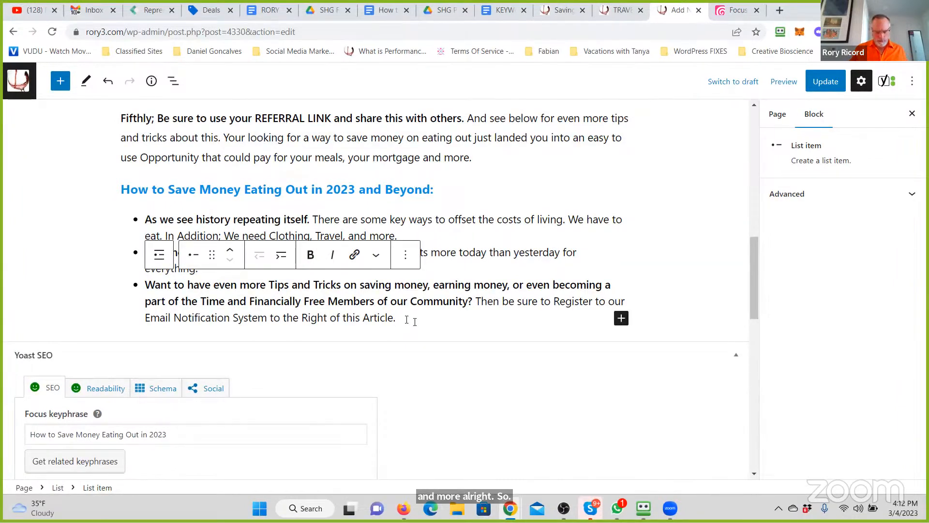
{"action": "key", "text": "Return"}
{"action": "key", "text": "Return"}
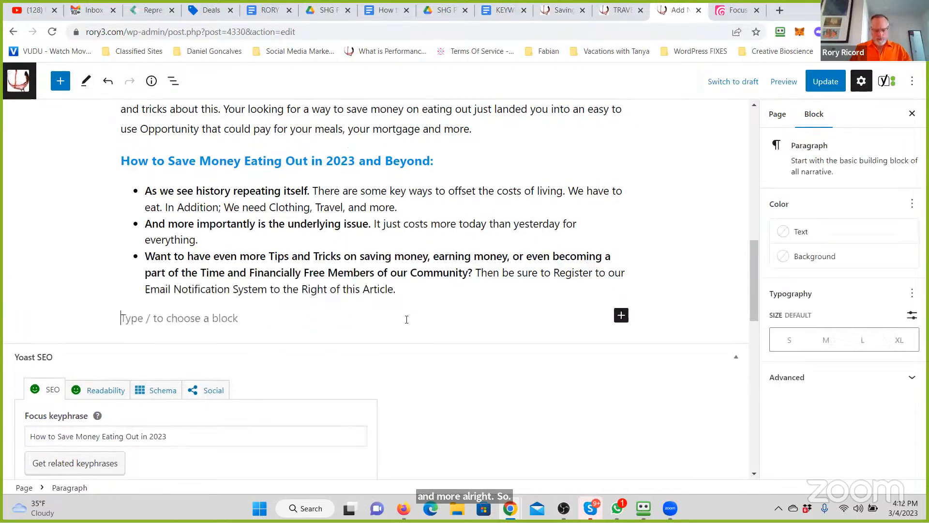
{"action": "type", "text": "About the "}
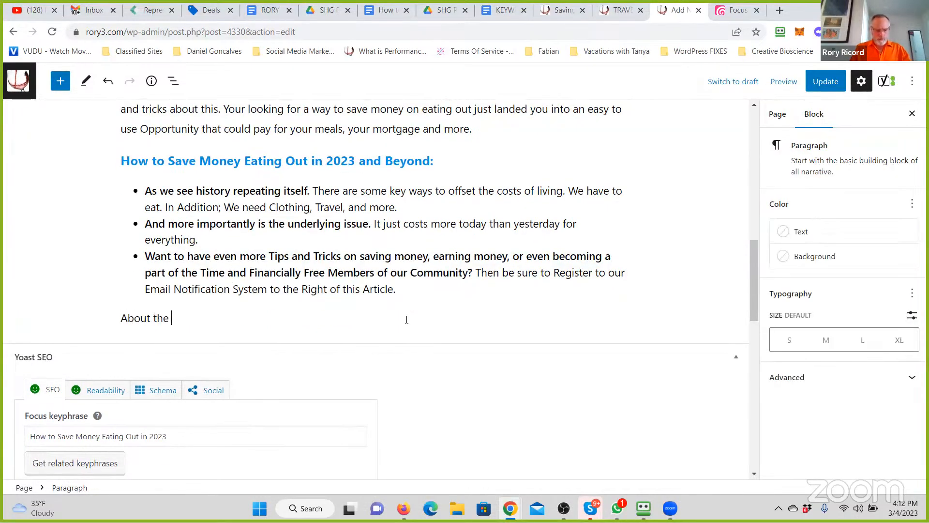
{"action": "type", "text": "Referral Program:"}
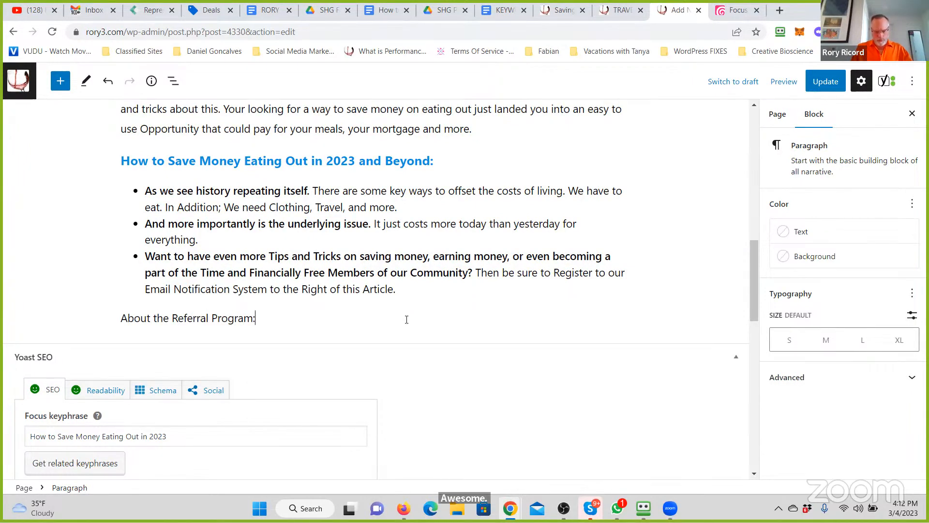
- Write below it: Referral Marketing is why this incredible Savings and Benefits Program is so effective
{"action": "key", "text": "Return"}
{"action": "type", "text": "R"}
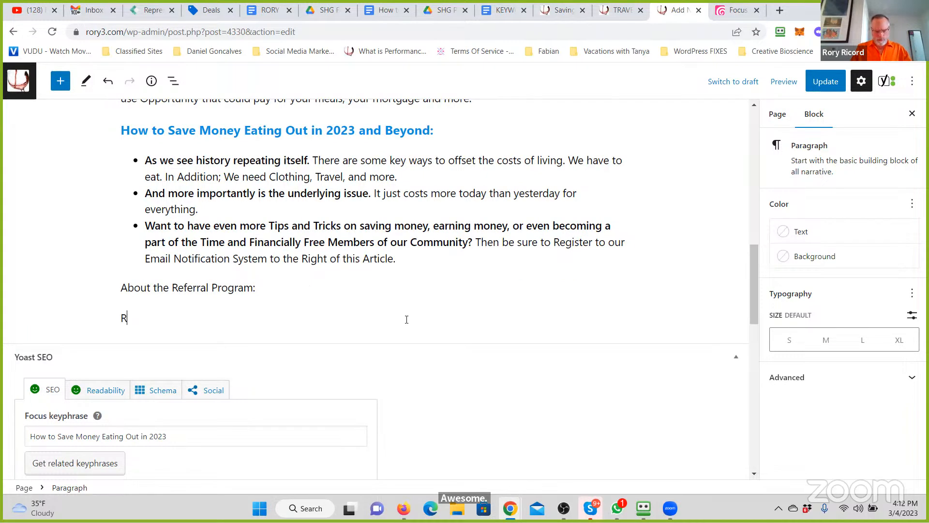
{"action": "type", "text": "eferral Marketing is why this increid"}
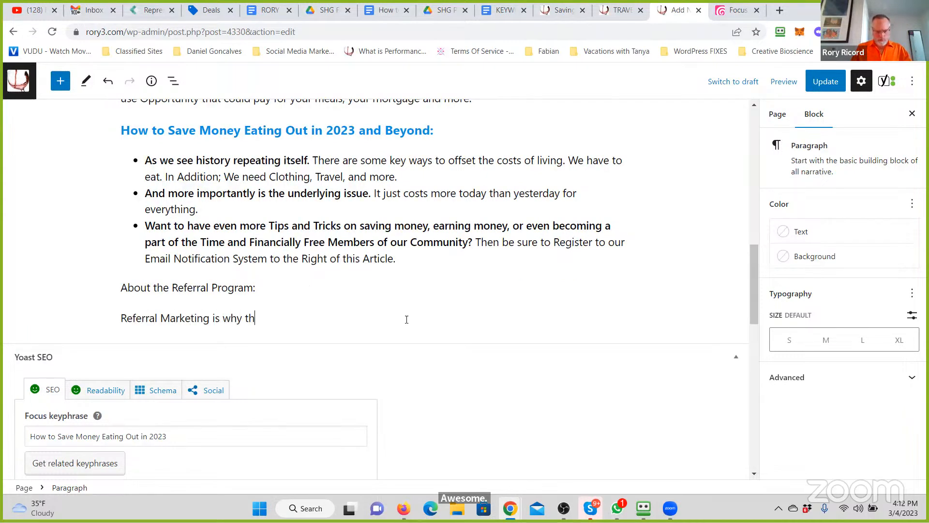
{"action": "key", "text": "BackSpace"}
{"action": "key", "text": "BackSpace"}
{"action": "type", "text": "di"}
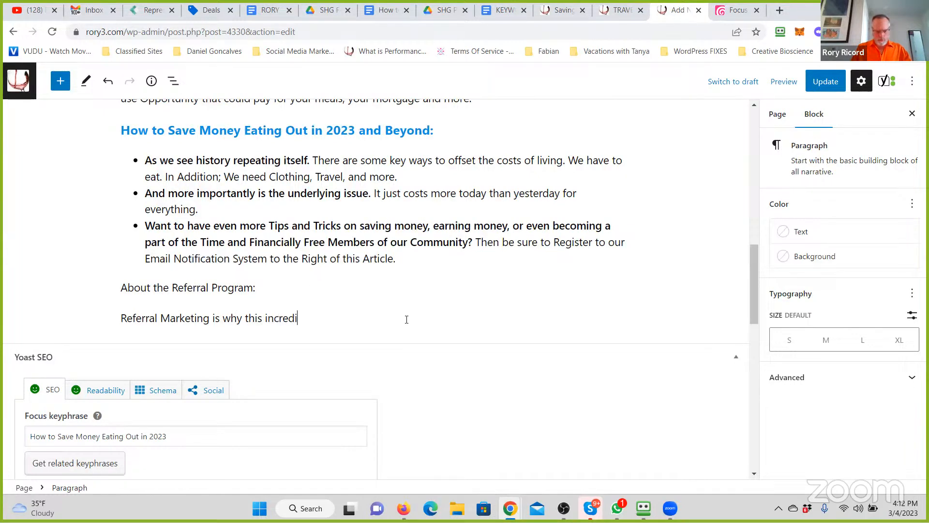
{"action": "type", "text": "ble Savings and Benefits Progr"}
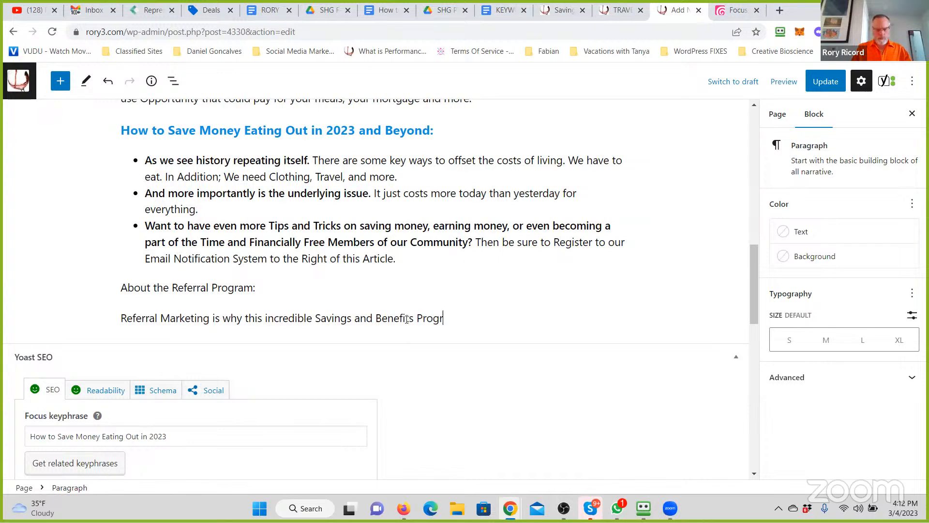
{"action": "type", "text": "am is so effective."}
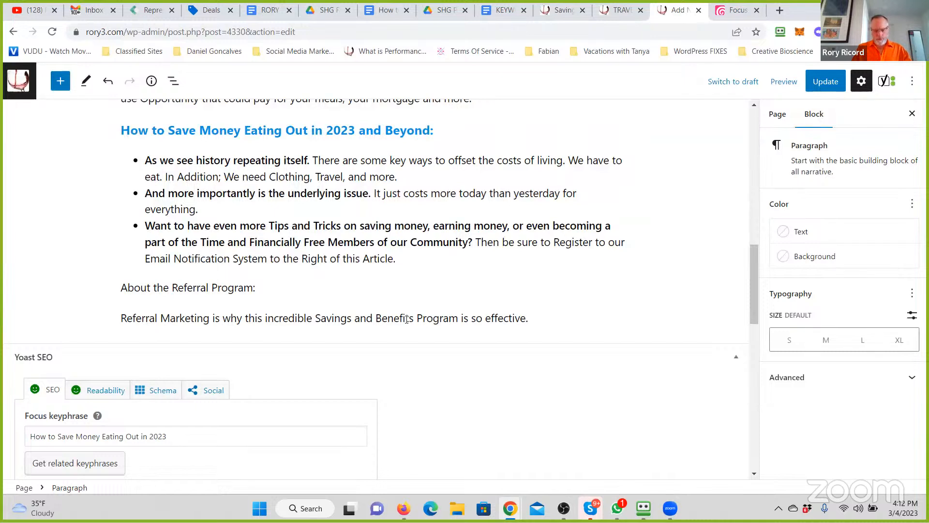
{"action": "type", "text": " Go Here to see the full de"}
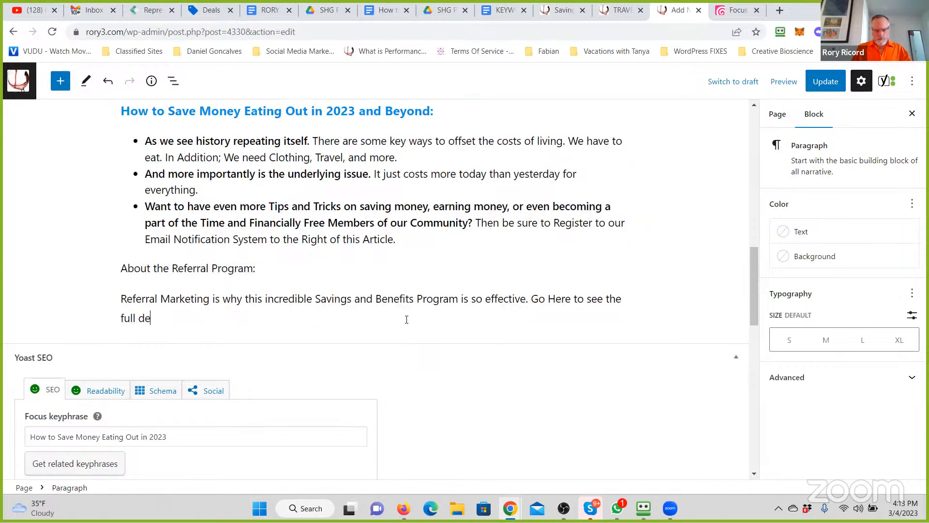
{"action": "type", "text": "tails. We are wa"}
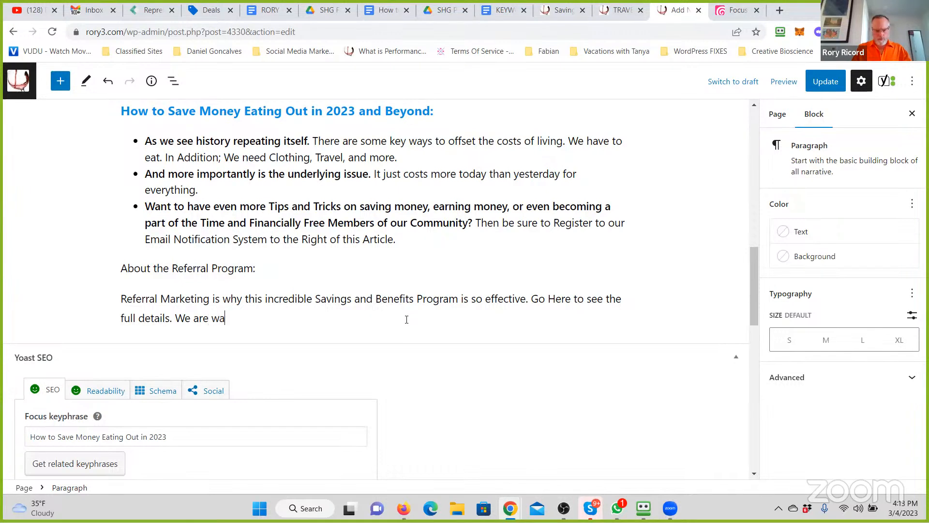
{"action": "type", "text": "tching this put $Thous"}
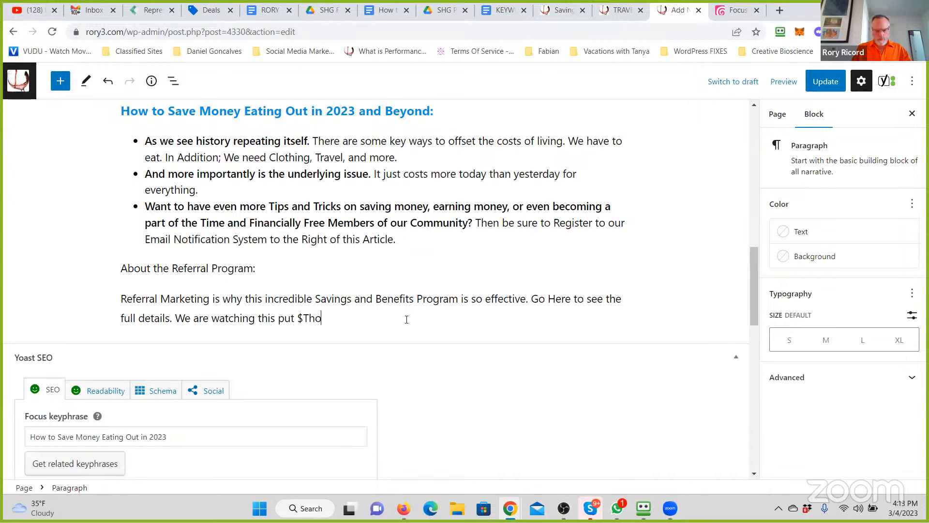
- Complete the We are watching this sentence with put extra incomes into the hands of our Community Members
{"action": "key", "text": "BackSpace"}
{"action": "key", "text": "BackSpace"}
{"action": "key", "text": "BackSpace"}
{"action": "key", "text": "BackSpace"}
{"action": "type", "text": "ext"}
{"action": "key", "text": "BackSpace"}
{"action": "key", "text": "BackSpace"}
{"action": "key", "text": "BackSpace"}
{"action": "type", "text": "extra incomes i"}
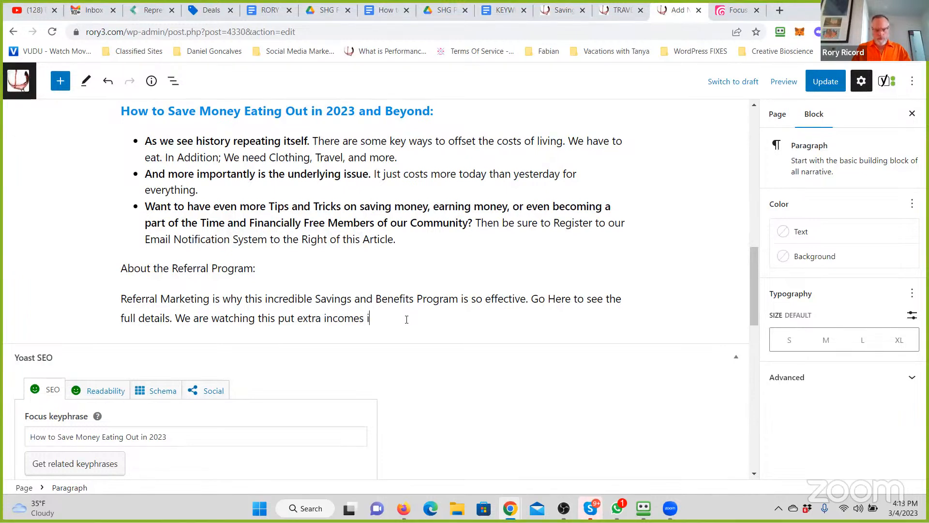
{"action": "type", "text": "nto the hands of our"}
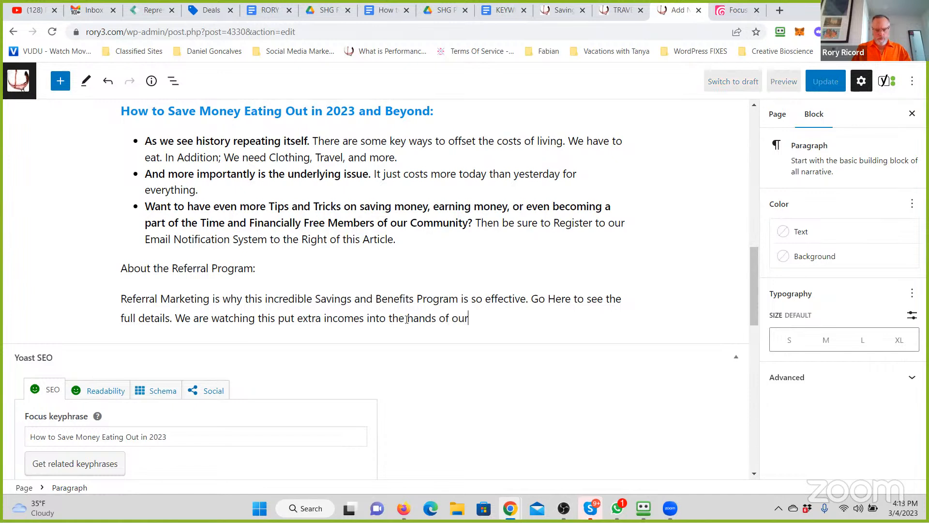
{"action": "type", "text": " Community Member"}
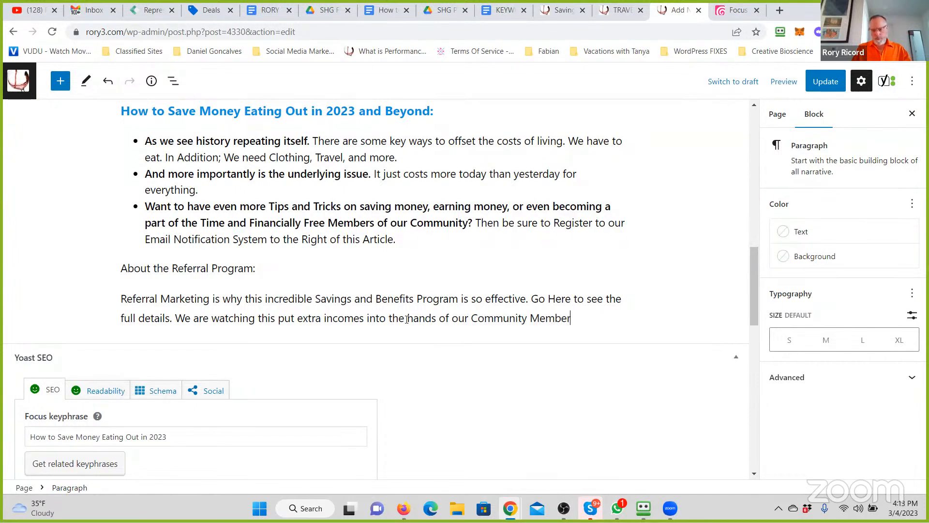
{"action": "type", "text": "s. There are som e"}
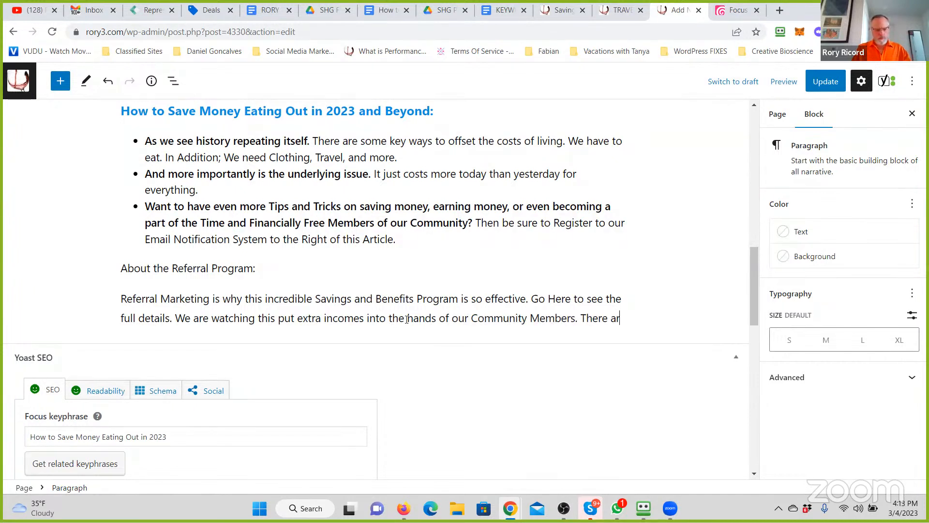
- Add to the Referral Marketing paragraph: There are some of us already bringing in more than we spend
{"action": "key", "text": "BackSpace"}
{"action": "key", "text": "BackSpace"}
{"action": "type", "text": "e of u"}
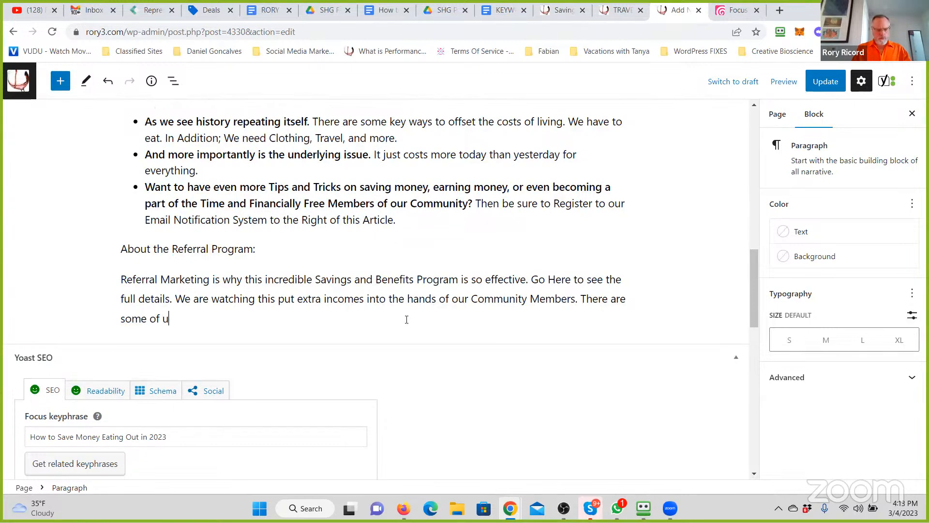
{"action": "type", "text": "s already"}
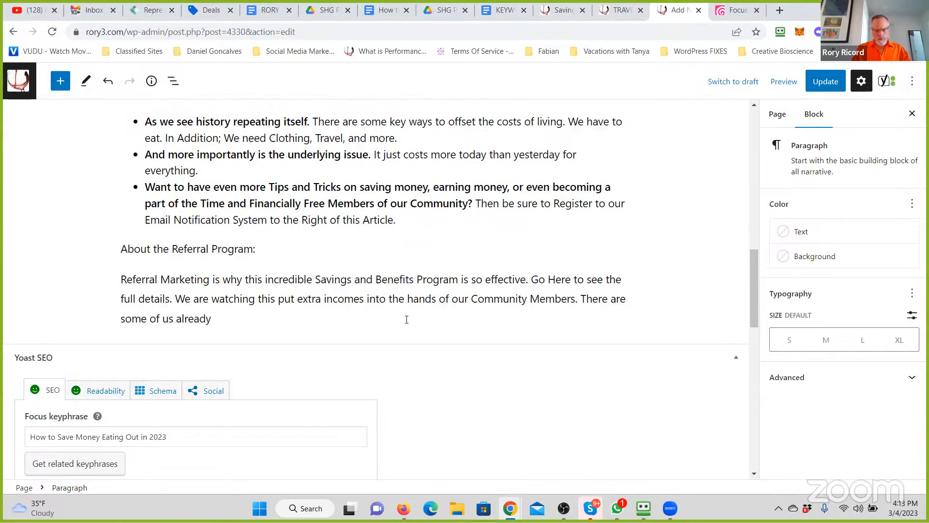
{"action": "type", "text": " bringing "}
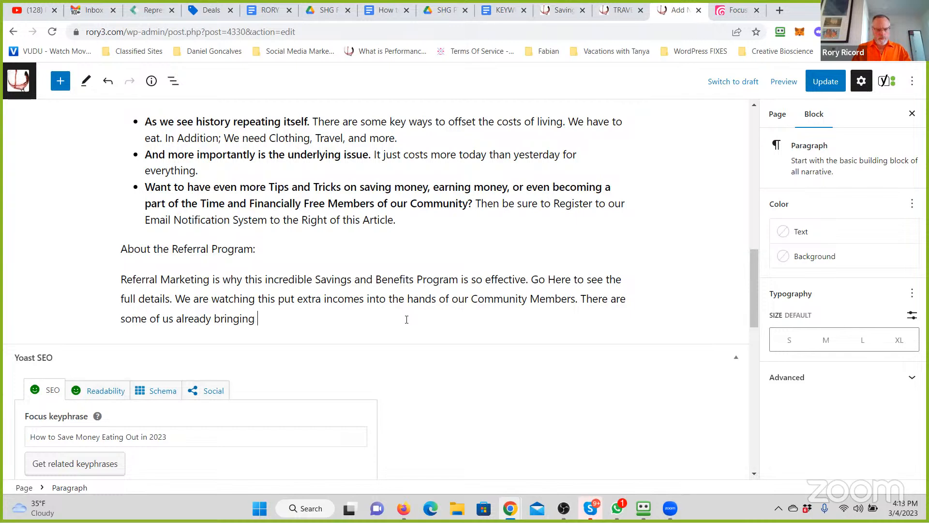
{"action": "type", "text": "in more than we spe"}
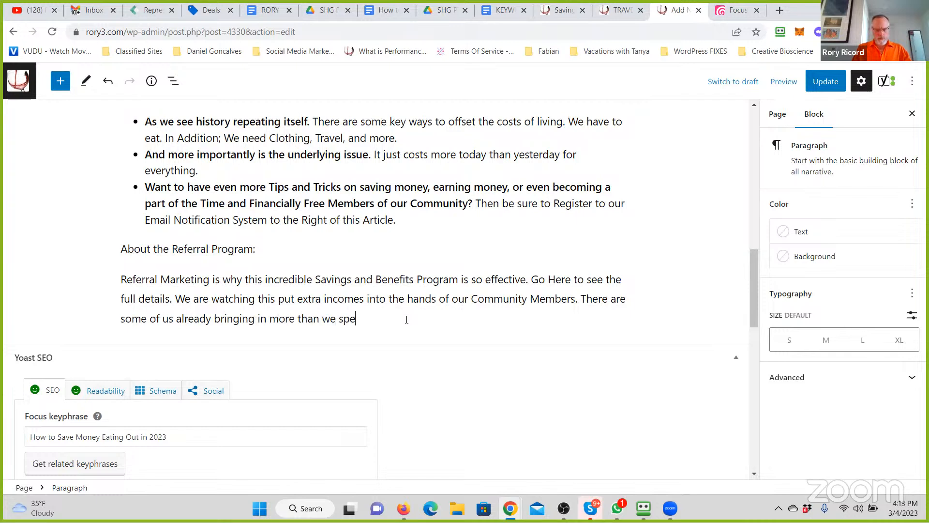
{"action": "type", "text": "nd on food, entertainment and"}
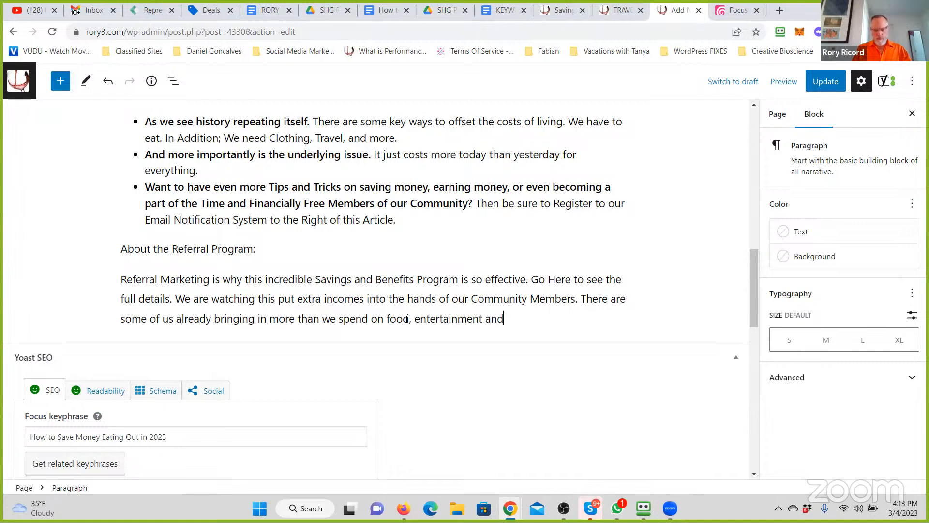
{"action": "type", "text": " so"}
- Finish the last sentence of the Referral Marketing paragraph with on food, entertainment, travel, and so much more
{"action": "key", "text": "BackSpace"}
{"action": "key", "text": "BackSpace"}
{"action": "key", "text": "BackSpace"}
{"action": "type", "text": "travel, and so much more."}
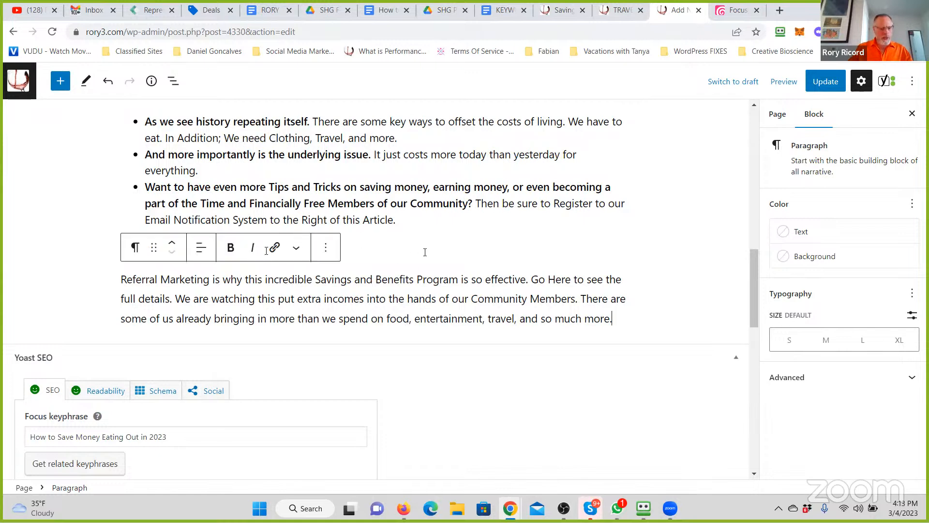
- Convert the About the Referral Program: line into an H3 heading
{"action": "left_click", "coordinate": [265, 251]}
{"action": "left_click_drag", "start_coordinate": [264, 251], "coordinate": [119, 250]}
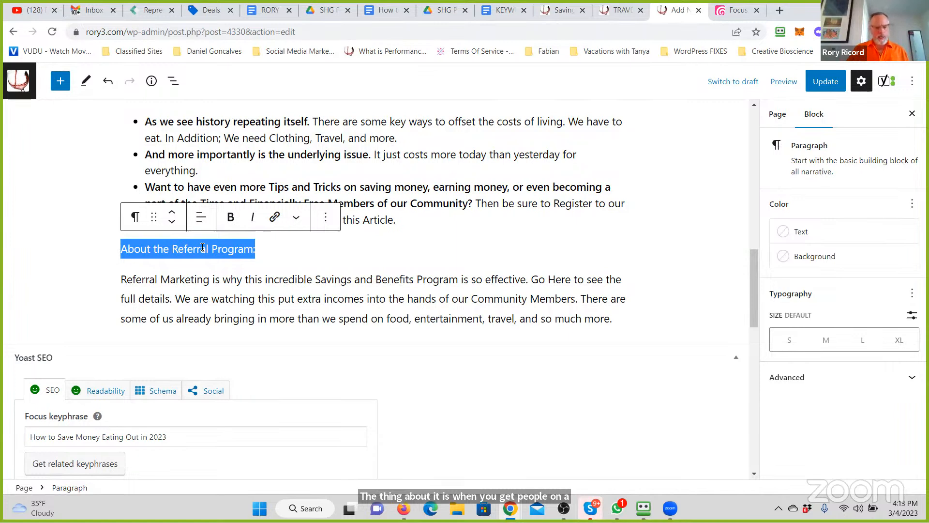
{"action": "left_click", "coordinate": [230, 217]}
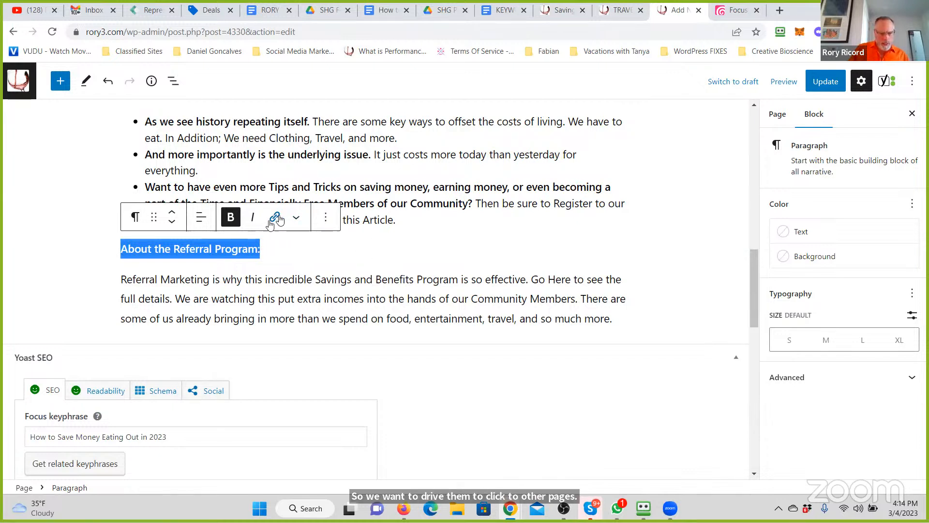
{"action": "left_click", "coordinate": [134, 218]}
{"action": "left_click", "coordinate": [166, 276]}
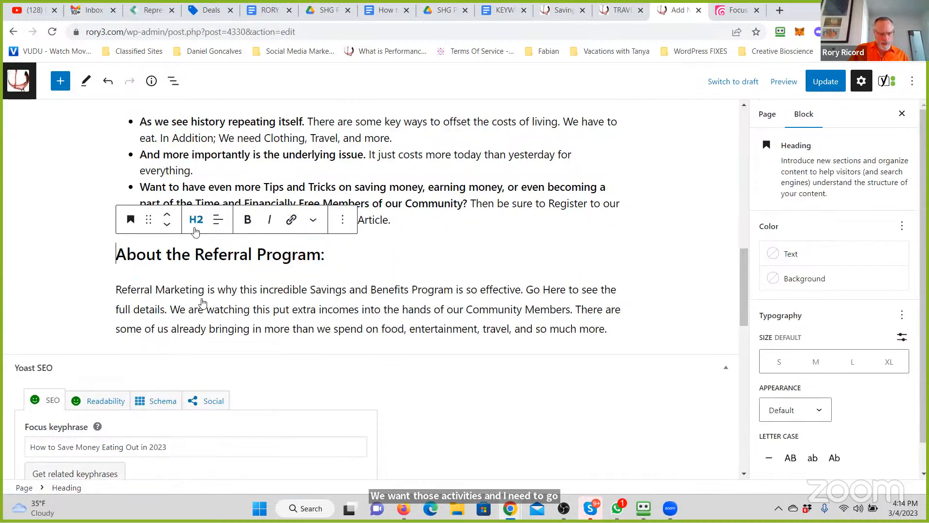
{"action": "left_click", "coordinate": [199, 217]}
{"action": "left_click", "coordinate": [199, 299]}
- Remove the bold formatting from the About the Referral Program: heading and set its text color to blue
{"action": "left_click_drag", "start_coordinate": [299, 254], "coordinate": [64, 249]}
{"action": "left_click", "coordinate": [248, 220]}
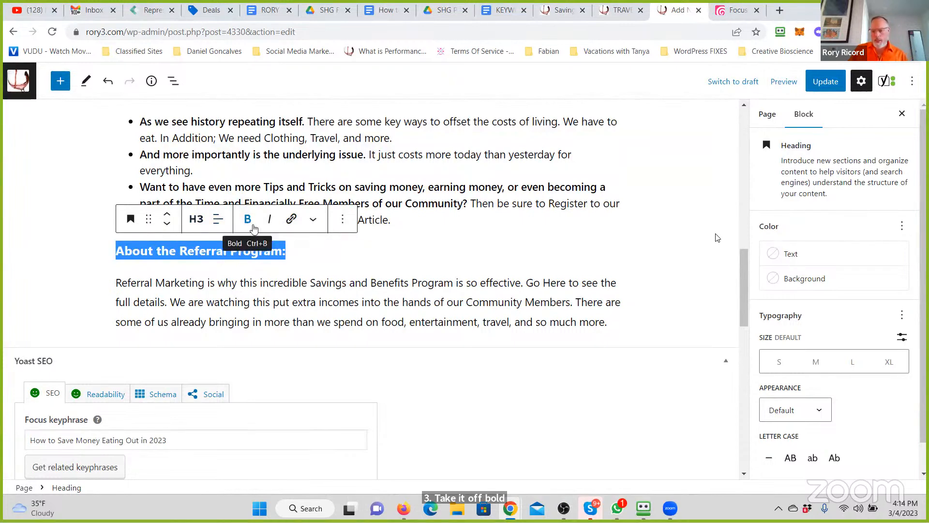
{"action": "left_click", "coordinate": [824, 252]}
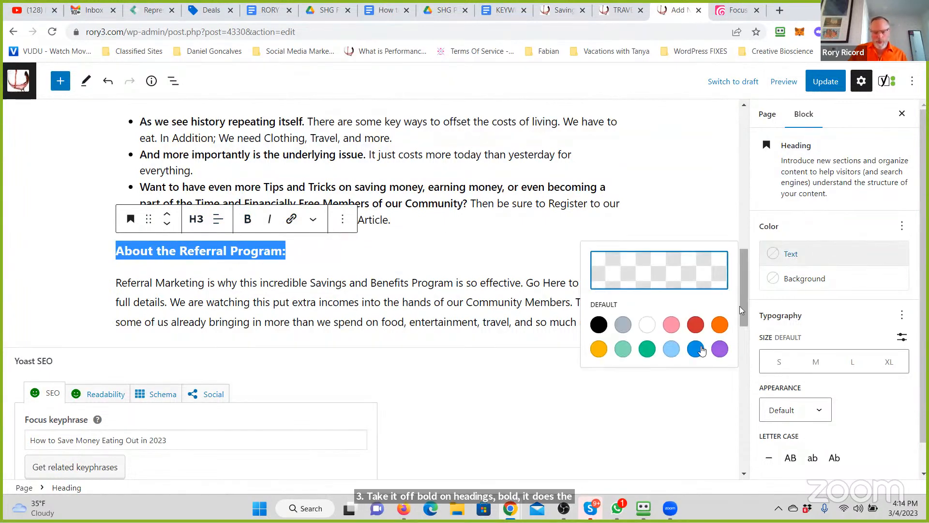
{"action": "left_click", "coordinate": [701, 349]}
{"action": "left_click", "coordinate": [431, 302]}
{"action": "left_click", "coordinate": [507, 143]}
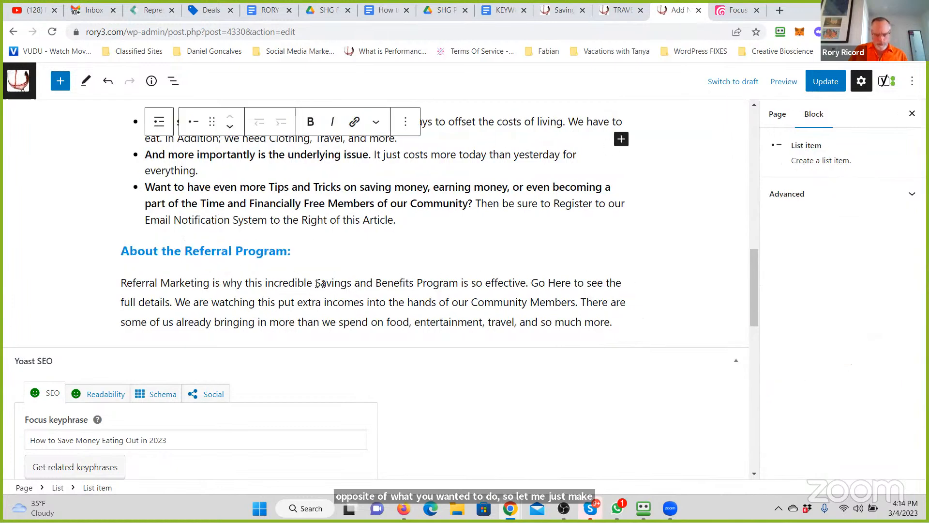
- Bold the phrase Savings and Benefits Program in the Referral Marketing paragraph and link it to the Savings and Benefits Program page
{"action": "left_click_drag", "start_coordinate": [315, 283], "coordinate": [458, 280]}
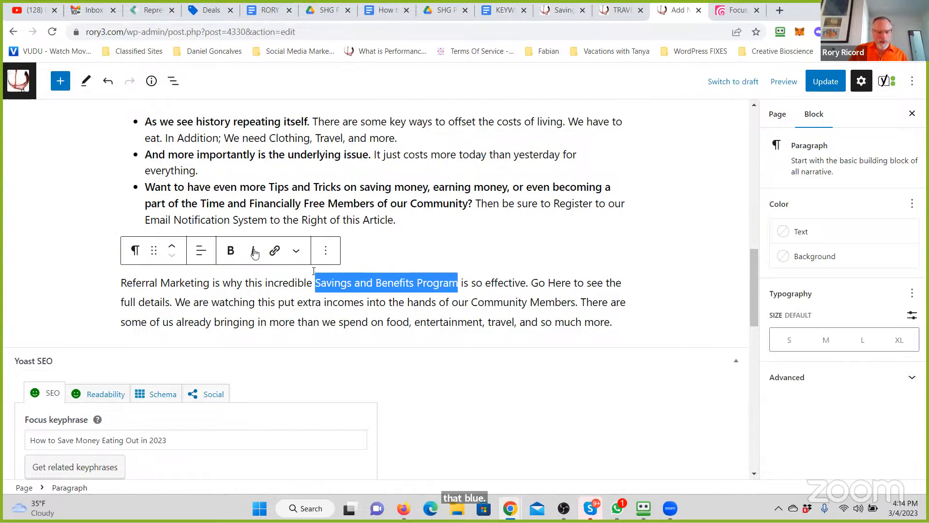
{"action": "left_click", "coordinate": [229, 251]}
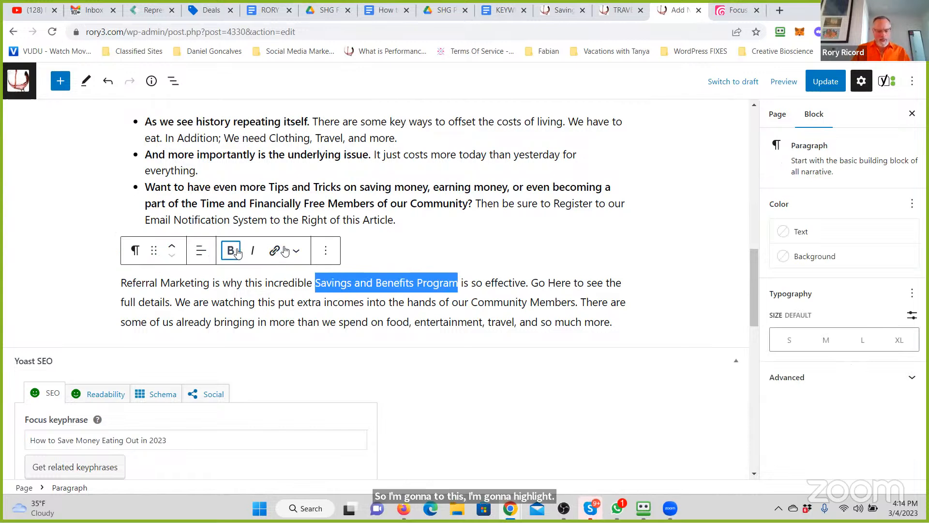
{"action": "left_click", "coordinate": [276, 251]}
{"action": "type", "text": "savings"}
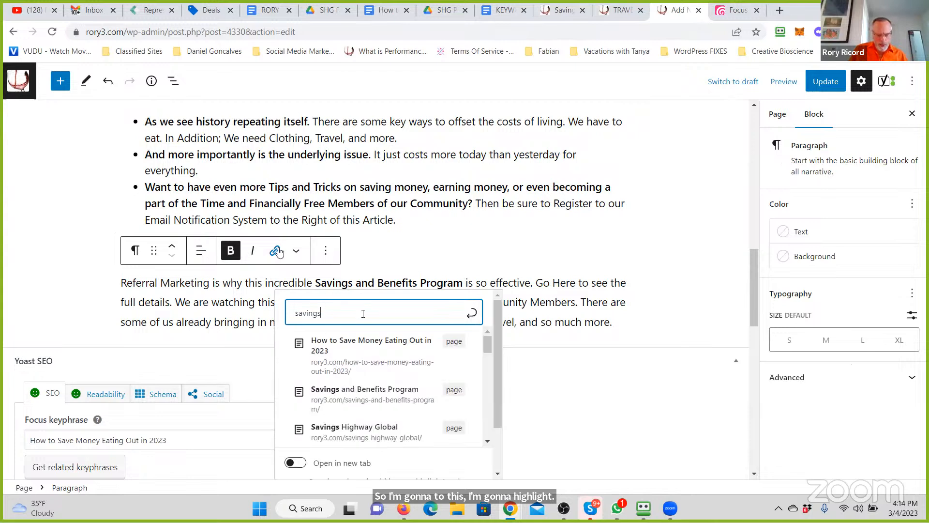
{"action": "left_click", "coordinate": [370, 355]}
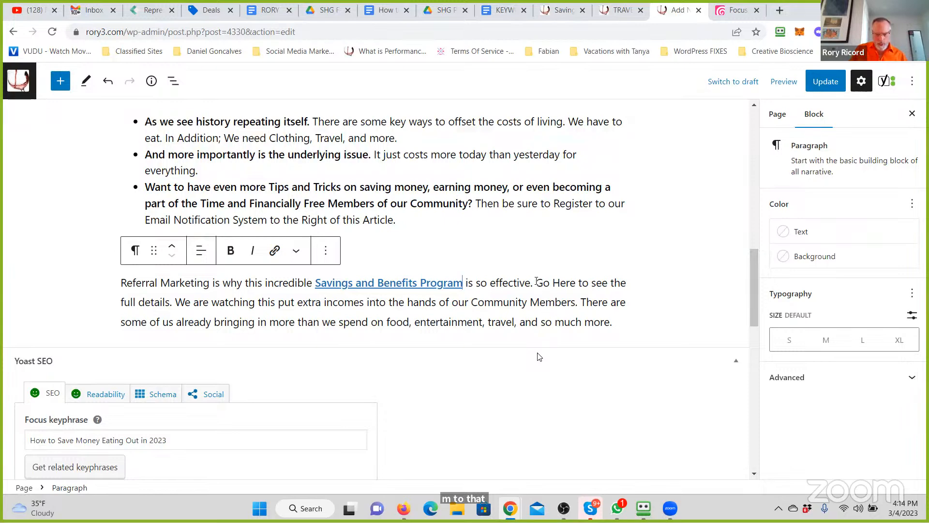
- Bold the words Go Here in the Referral Marketing paragraph and link them to the Savings and Benefits Program page
{"action": "left_click_drag", "start_coordinate": [536, 283], "coordinate": [575, 284]}
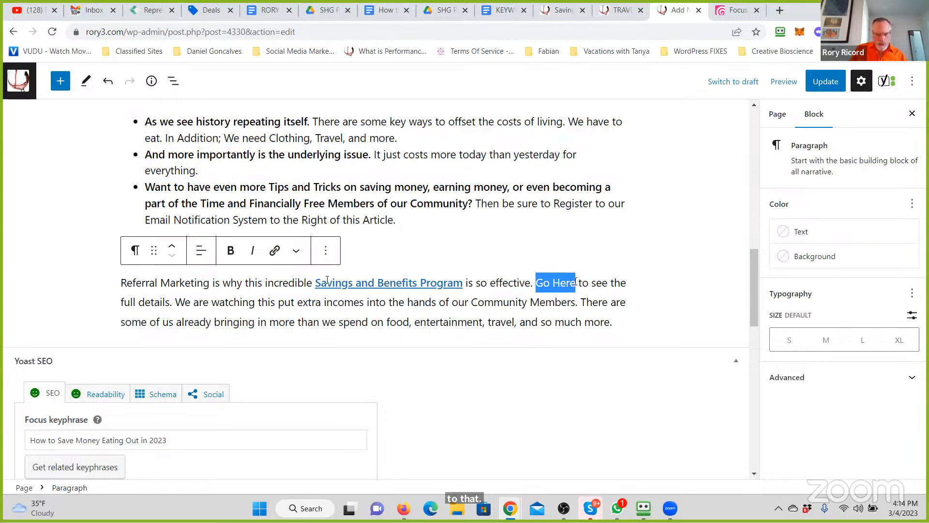
{"action": "left_click", "coordinate": [231, 251]}
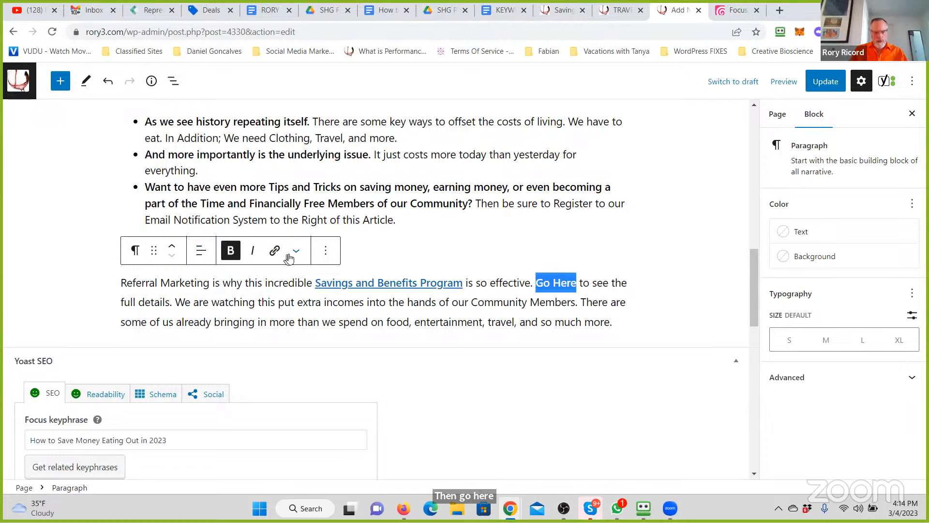
{"action": "left_click", "coordinate": [295, 251]}
{"action": "key", "text": "Escape"}
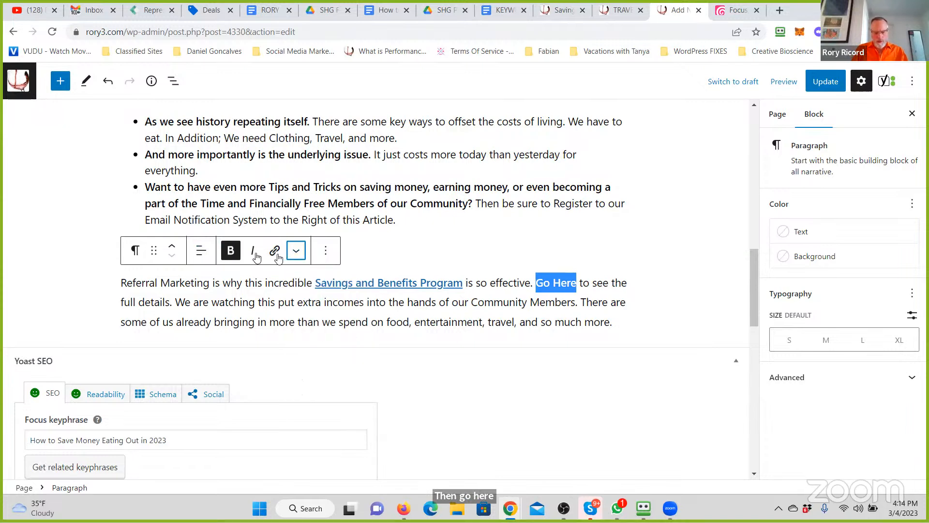
{"action": "left_click", "coordinate": [274, 250]}
{"action": "type", "text": "Savings"}
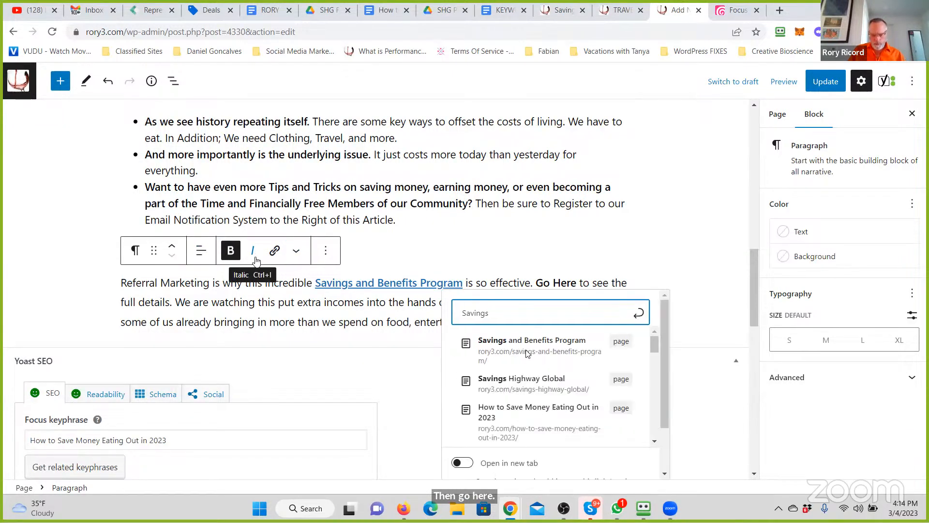
{"action": "left_click", "coordinate": [526, 354]}
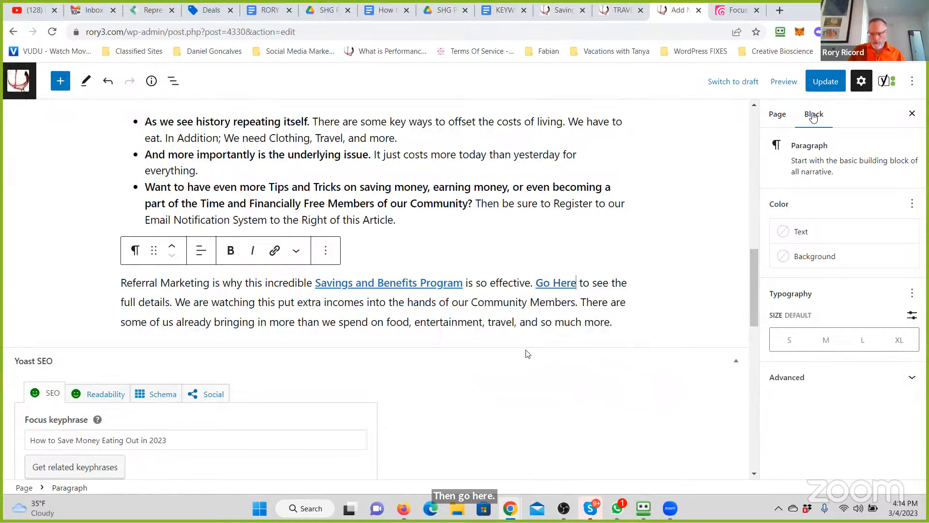
- Update the published How to Save Money Eating Out in 2023 page and look back over its content
{"action": "left_click", "coordinate": [834, 89]}
{"action": "scroll", "coordinate": [338, 232], "scroll_direction": "up", "scroll_amount": 15}
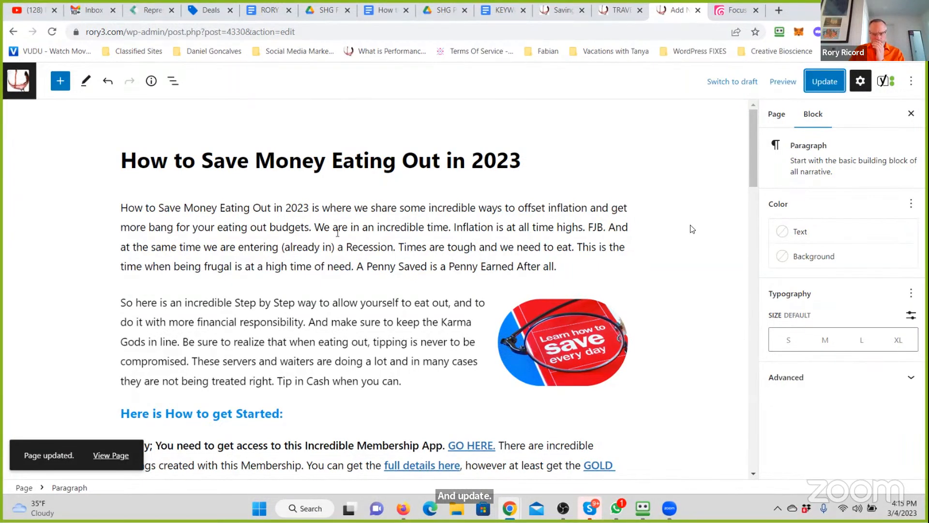
{"action": "left_click", "coordinate": [759, 314]}
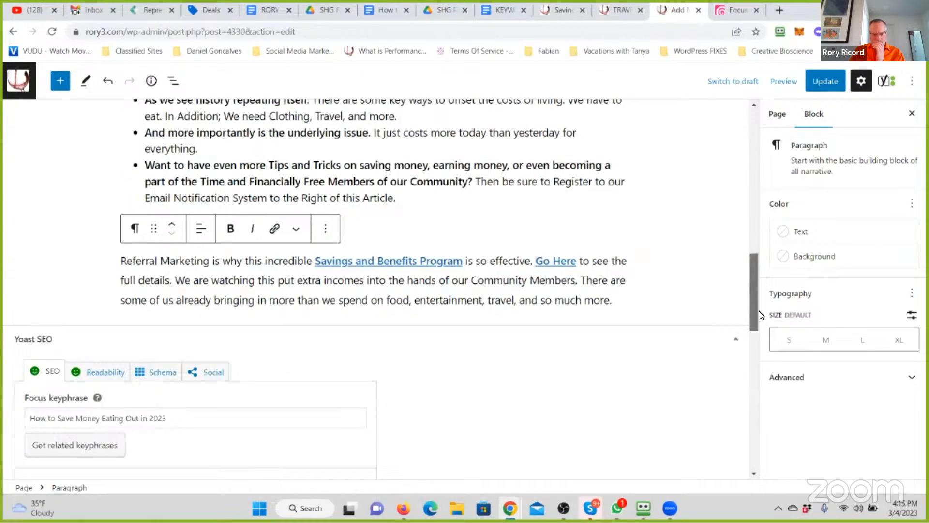
{"action": "left_click", "coordinate": [753, 172]}
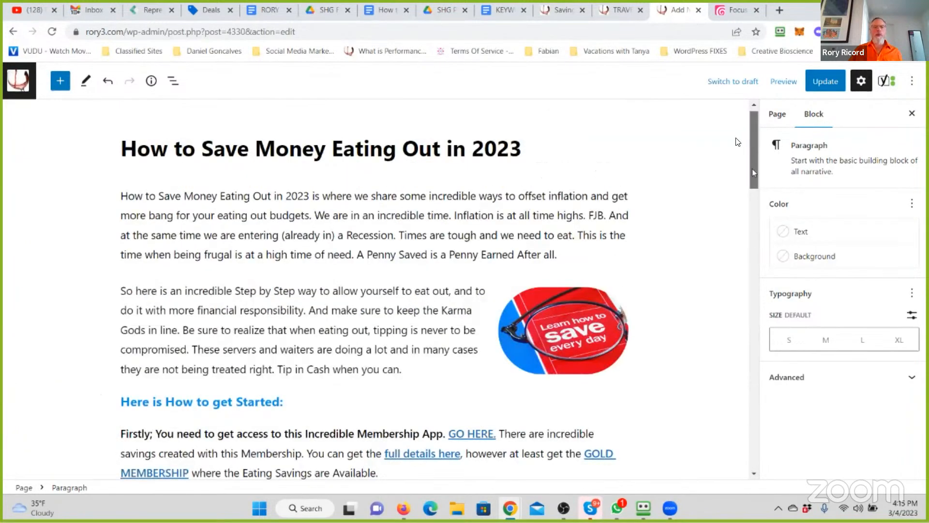
{"action": "left_click_drag", "start_coordinate": [754, 169], "coordinate": [736, 138]}
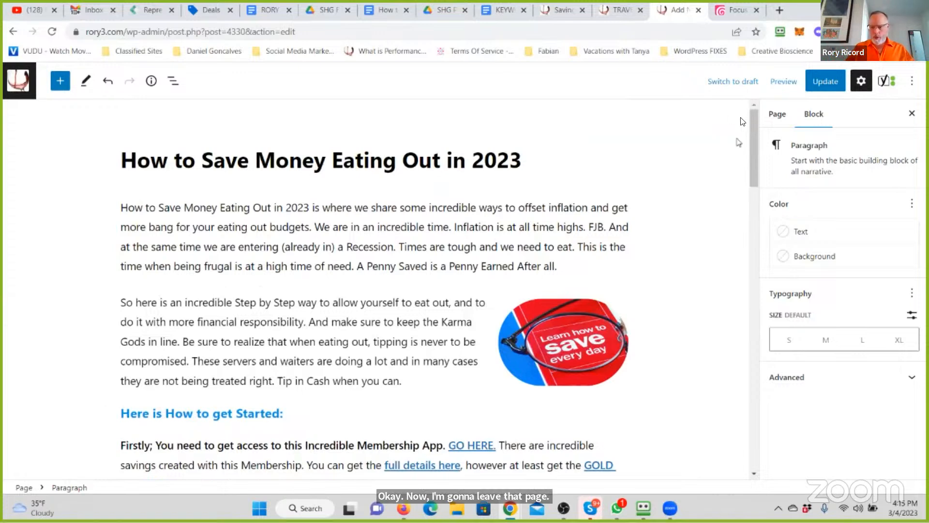
- Preview the page in a new tab and copy its address up to how-to-save-money-eating-out-in-2023/, without the preview parameters
{"action": "left_click", "coordinate": [778, 81]}
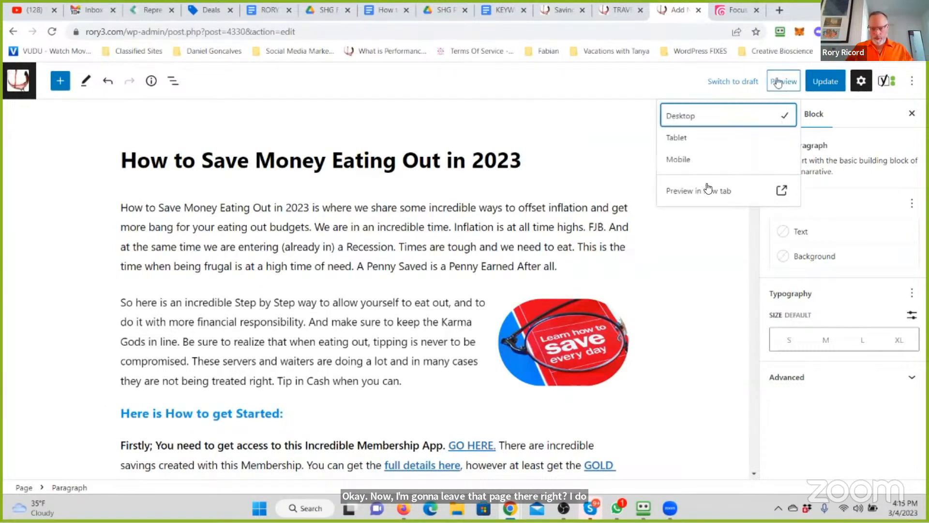
{"action": "left_click", "coordinate": [702, 191]}
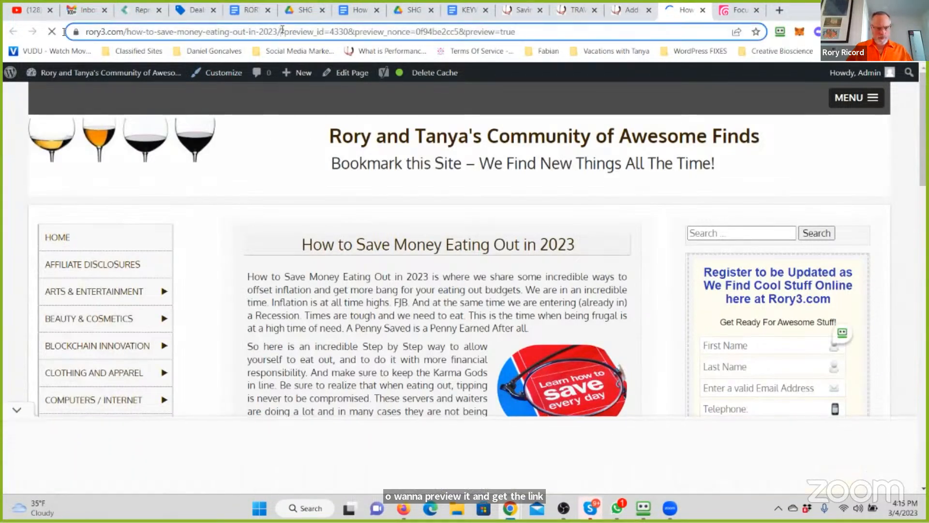
{"action": "left_click_drag", "start_coordinate": [280, 30], "coordinate": [187, 32]}
{"action": "left_click_drag", "start_coordinate": [65, 36], "coordinate": [68, 34]}
{"action": "key", "text": "ctrl+c"}
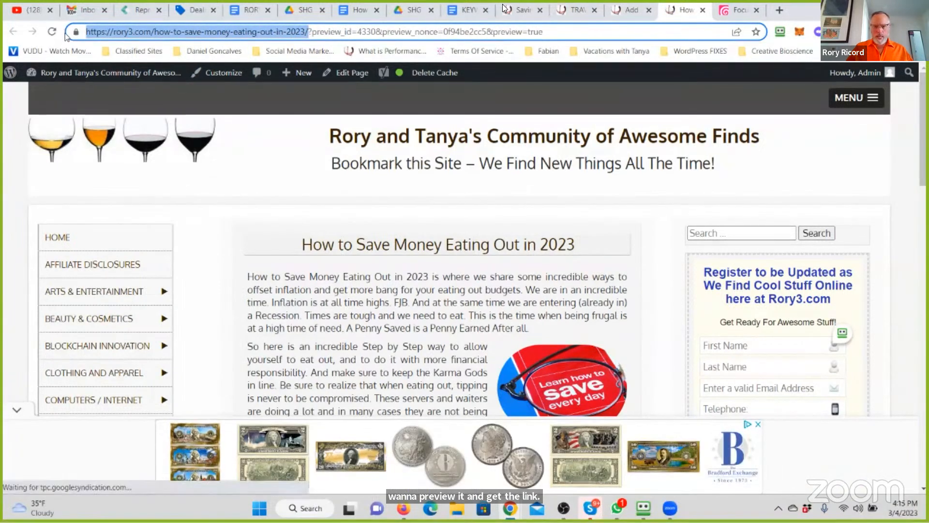
- In the KEYWORDS and MARKETING DIRECTIONS document, append / Example Page: and the copied address to the Save Eating out line, making the address a link
{"action": "left_click", "coordinate": [507, 10]}
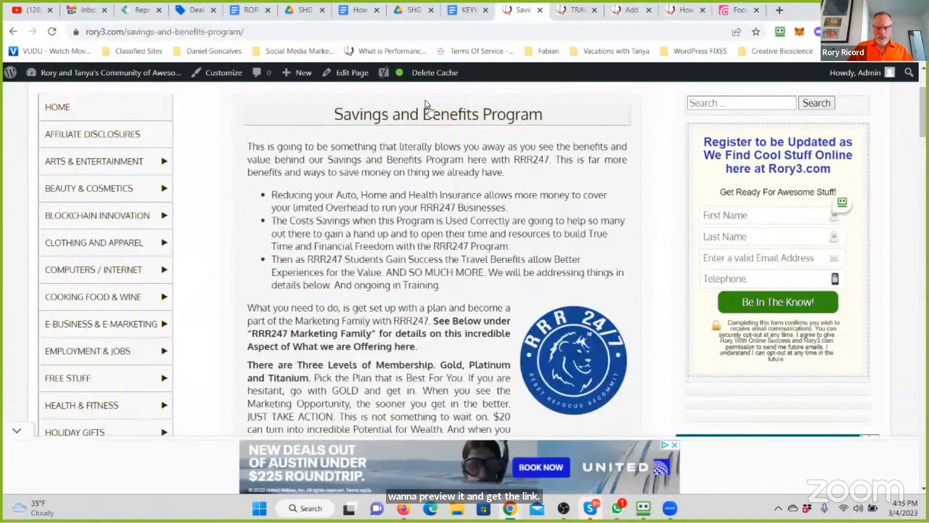
{"action": "left_click", "coordinate": [467, 11]}
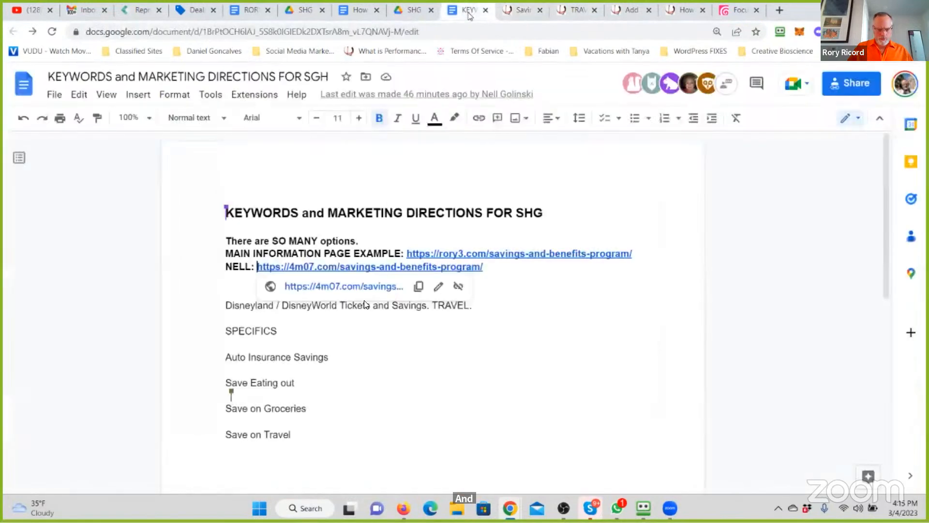
{"action": "scroll", "coordinate": [365, 302], "scroll_direction": "down", "scroll_amount": 2}
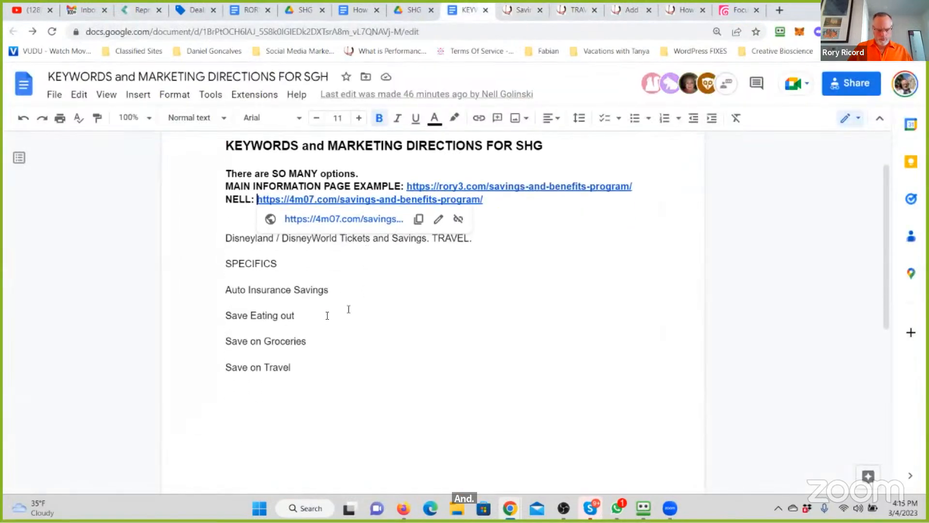
{"action": "left_click", "coordinate": [349, 307]}
{"action": "left_click", "coordinate": [327, 315]}
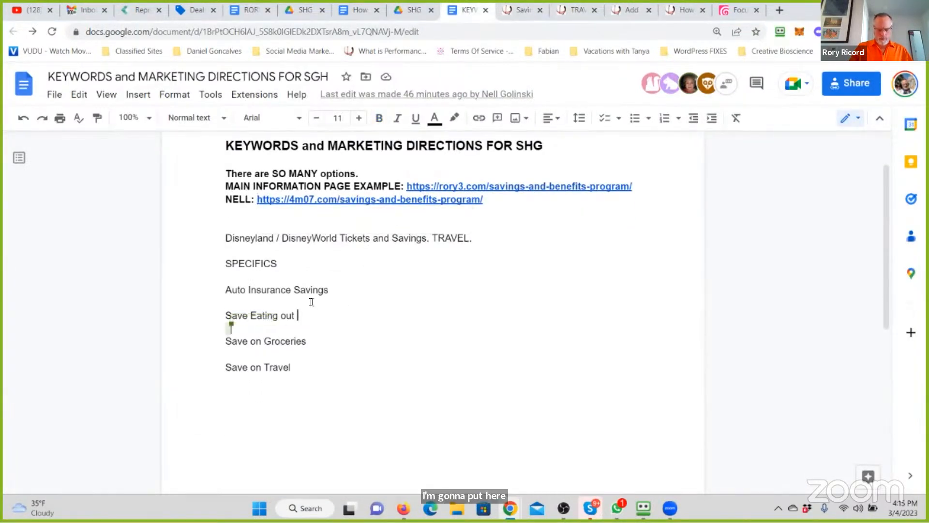
{"action": "type", "text": "/ Ema"}
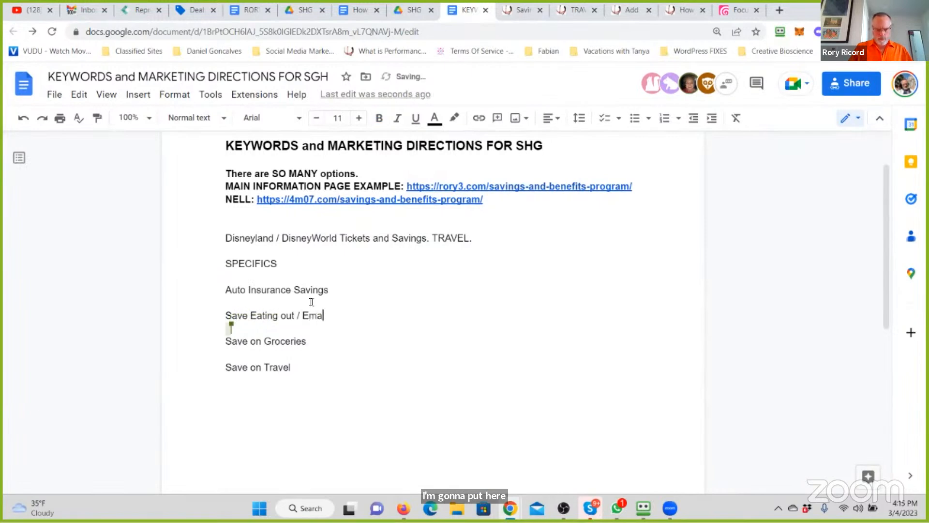
{"action": "key", "text": "BackSpace"}
{"action": "key", "text": "BackSpace"}
{"action": "type", "text": "xample Page:"}
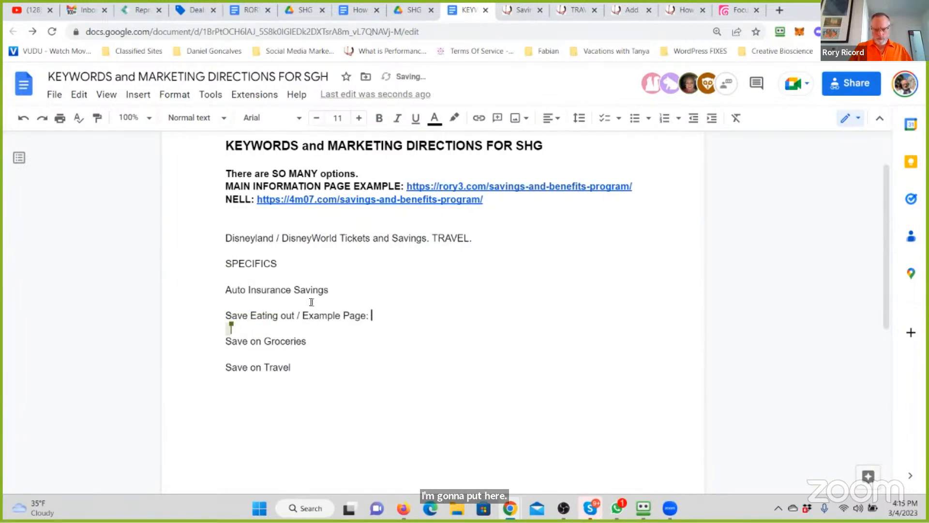
{"action": "key", "text": "ctrl+v"}
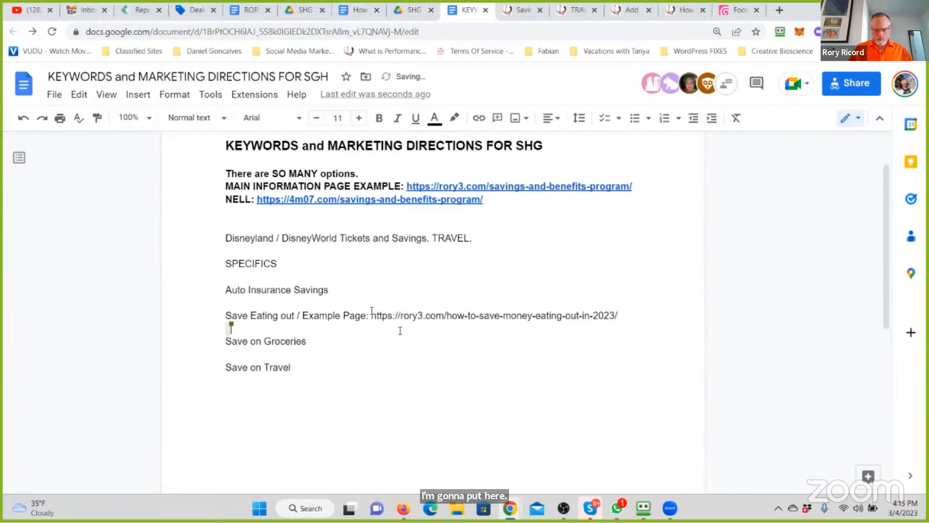
{"action": "left_click_drag", "start_coordinate": [371, 316], "coordinate": [619, 313]}
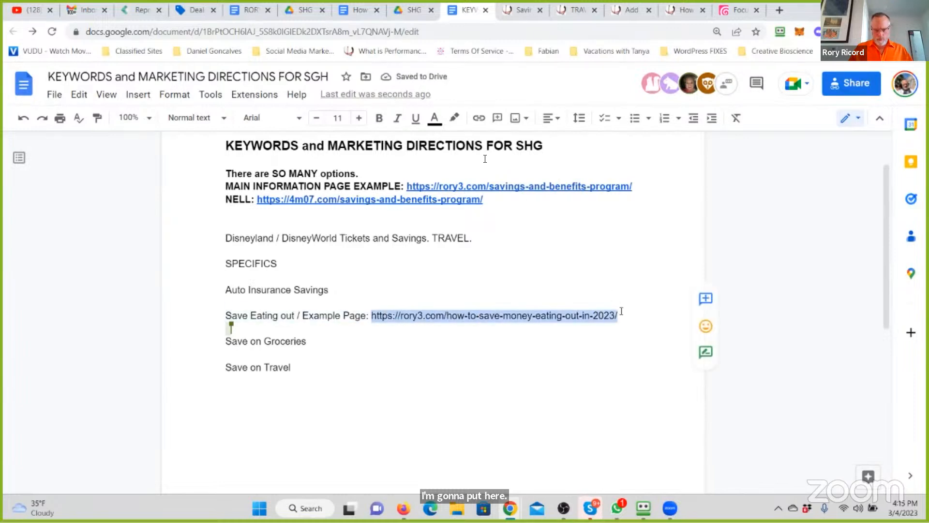
{"action": "left_click", "coordinate": [479, 118]}
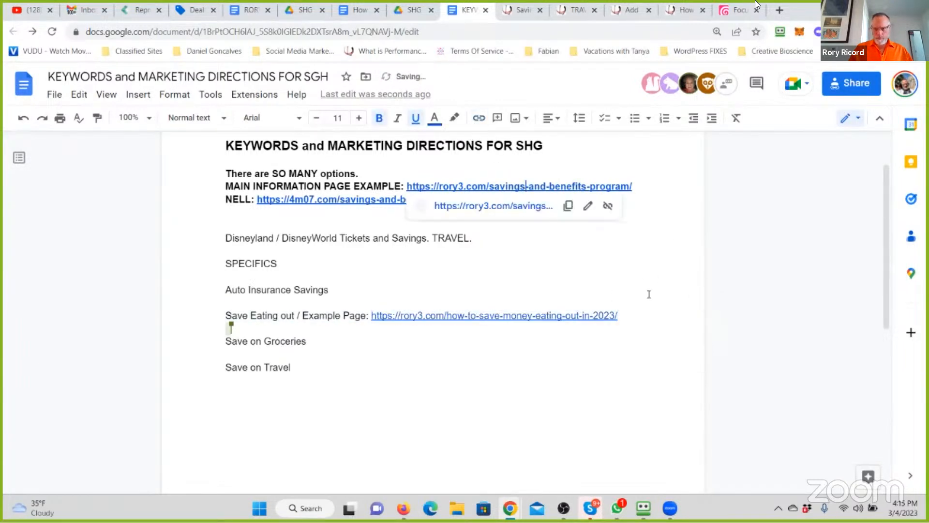
- Return to the previewed How to Save Money Eating Out in 2023 page and examine its article layout and ad placements
{"action": "left_click", "coordinate": [736, 9]}
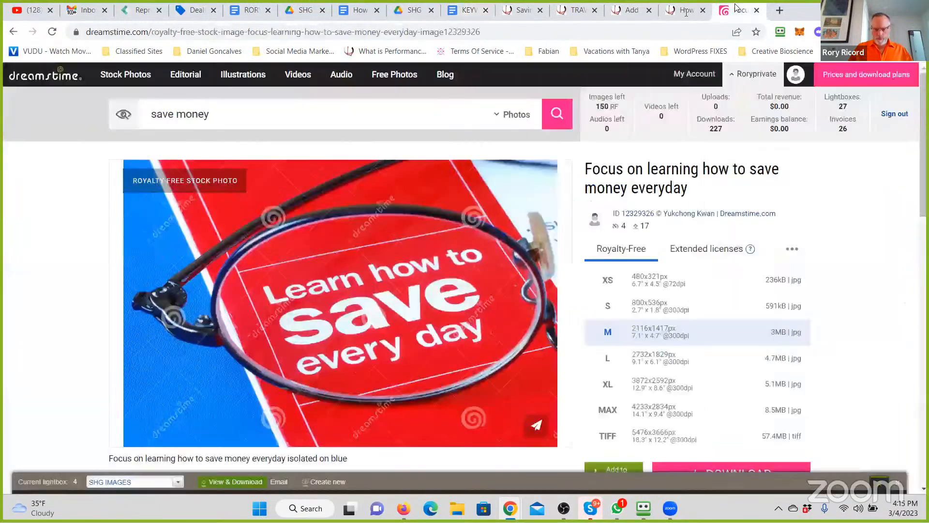
{"action": "left_click", "coordinate": [683, 10]}
{"action": "scroll", "coordinate": [453, 361], "scroll_direction": "down", "scroll_amount": 5}
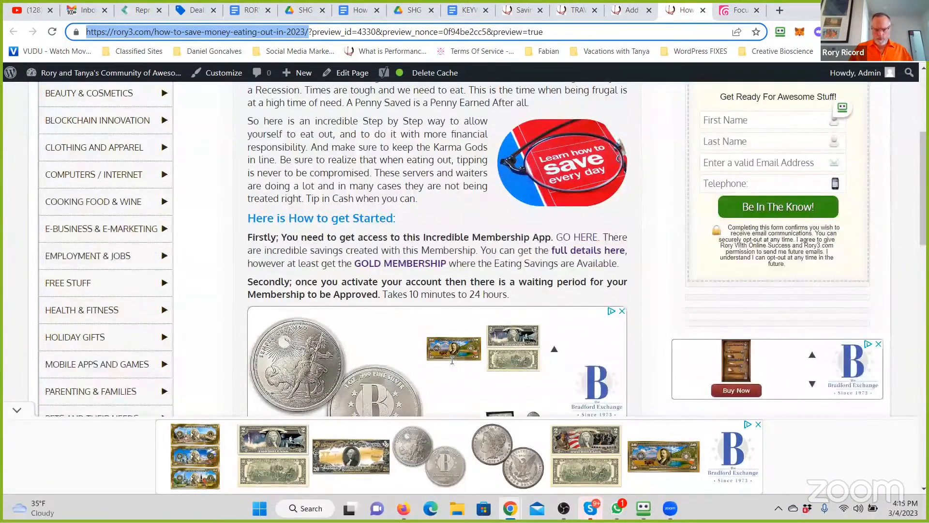
{"action": "scroll", "coordinate": [453, 361], "scroll_direction": "down", "scroll_amount": 6}
{"action": "scroll", "coordinate": [452, 360], "scroll_direction": "down", "scroll_amount": 15}
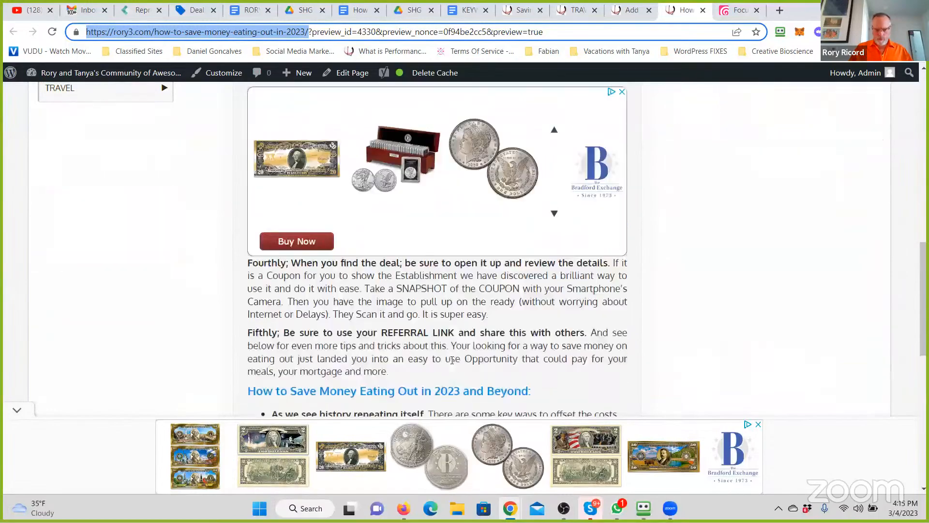
{"action": "scroll", "coordinate": [452, 360], "scroll_direction": "up", "scroll_amount": 5}
{"action": "scroll", "coordinate": [452, 361], "scroll_direction": "up", "scroll_amount": 9}
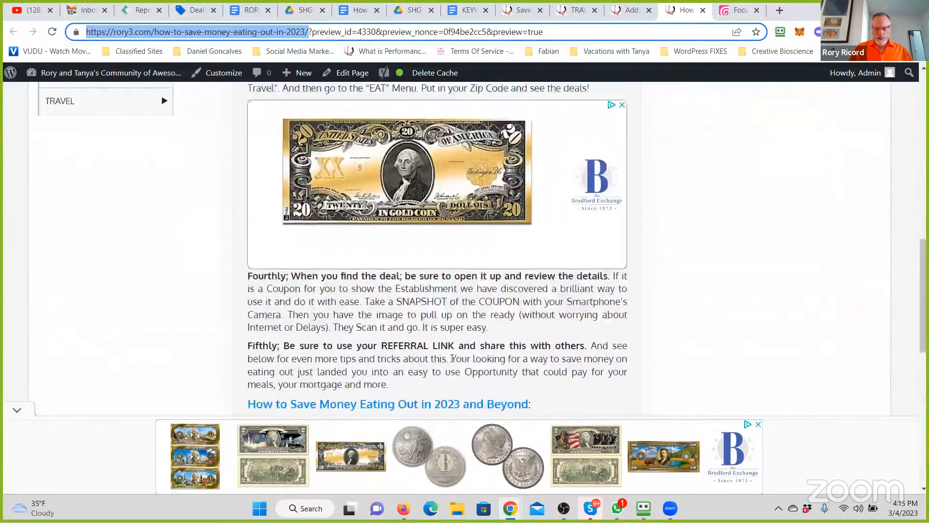
{"action": "scroll", "coordinate": [471, 336], "scroll_direction": "up", "scroll_amount": 5}
{"action": "scroll", "coordinate": [533, 335], "scroll_direction": "down", "scroll_amount": 5}
{"action": "scroll", "coordinate": [610, 335], "scroll_direction": "up", "scroll_amount": 10}
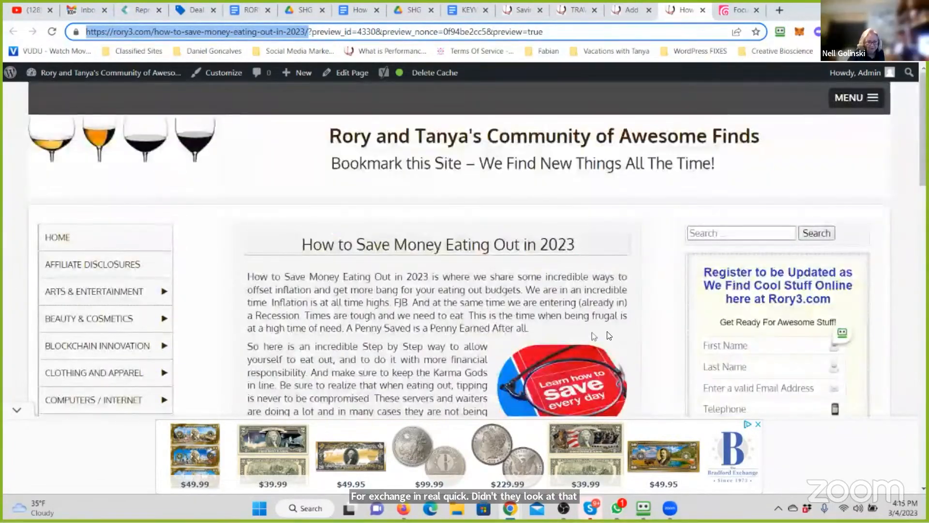
{"action": "scroll", "coordinate": [610, 335], "scroll_direction": "down", "scroll_amount": 4}
{"action": "scroll", "coordinate": [355, 318], "scroll_direction": "down", "scroll_amount": 3}
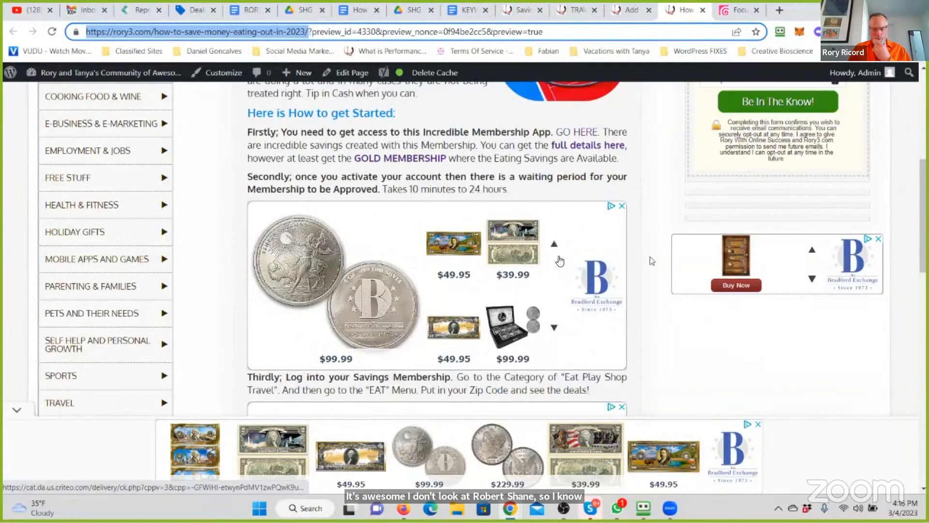
{"action": "scroll", "coordinate": [578, 264], "scroll_direction": "down", "scroll_amount": 3}
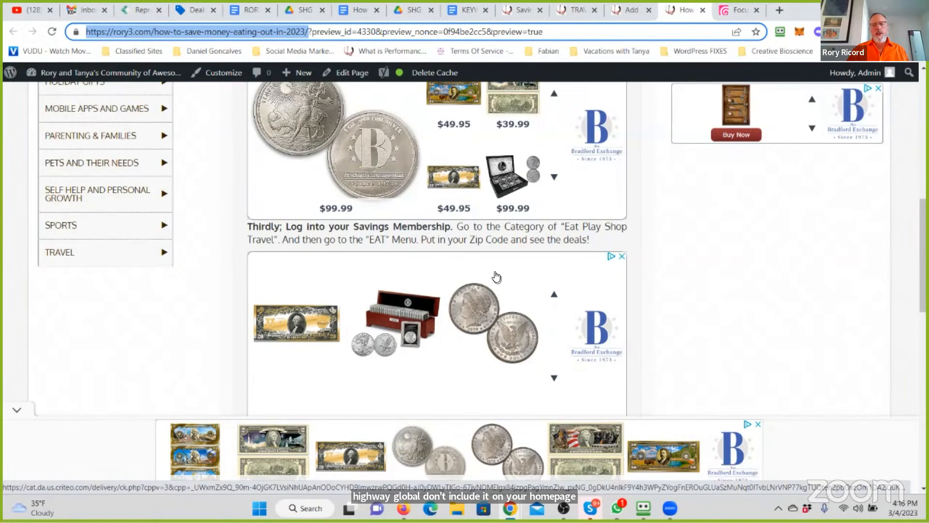
{"action": "scroll", "coordinate": [356, 323], "scroll_direction": "up", "scroll_amount": 6}
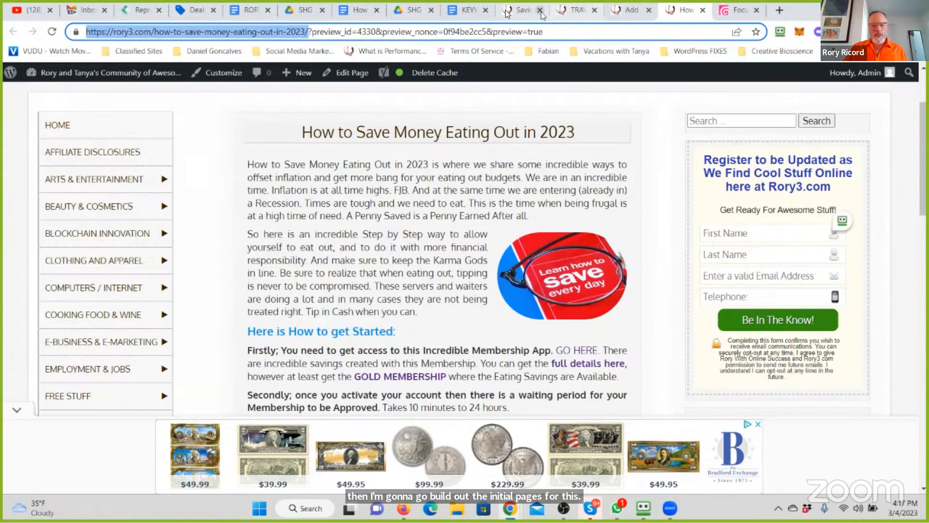
- Open the Savings and Benefits Program page and examine its introduction, membership levels, embedded video and Gold Membership benefits
{"action": "left_click", "coordinate": [524, 10]}
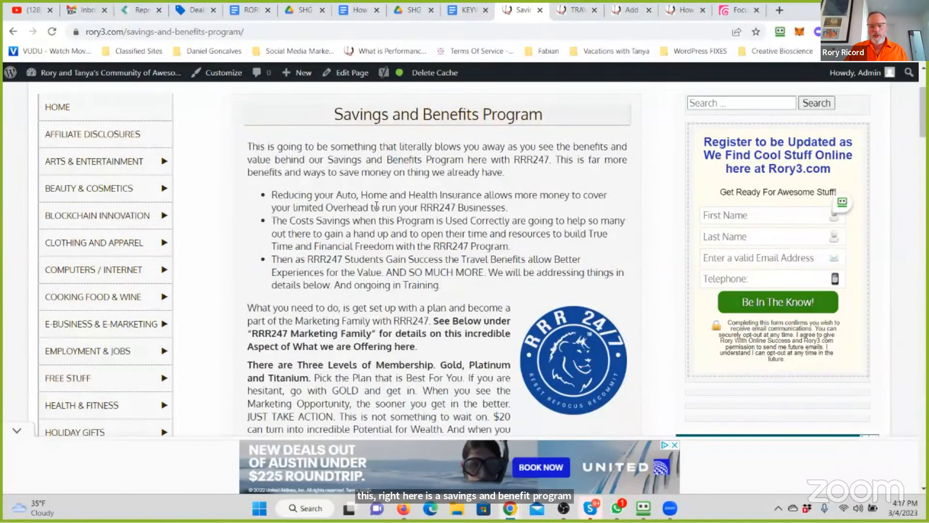
{"action": "scroll", "coordinate": [377, 206], "scroll_direction": "down", "scroll_amount": 4}
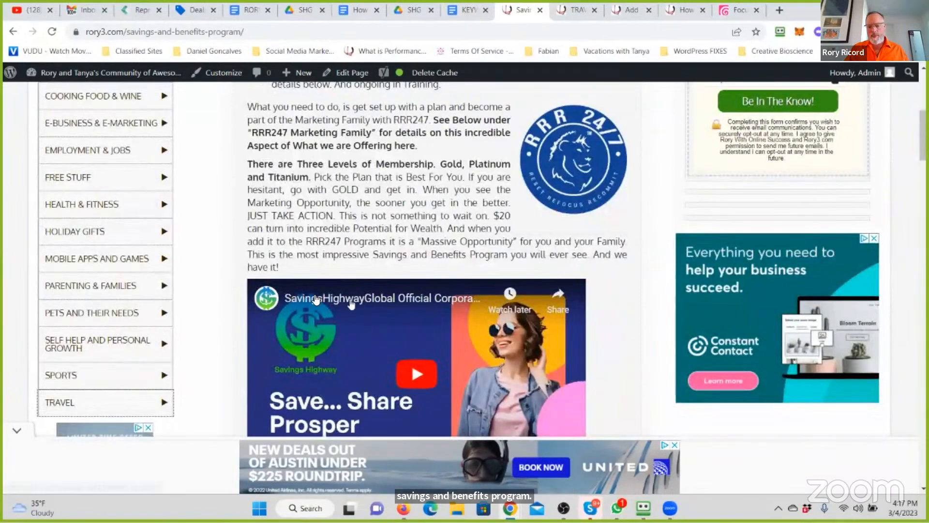
{"action": "scroll", "coordinate": [310, 270], "scroll_direction": "down", "scroll_amount": 3}
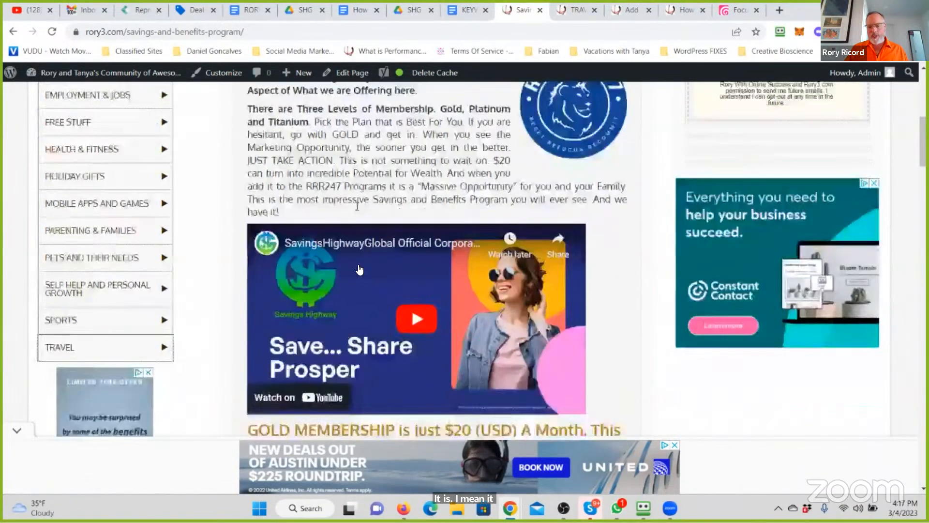
{"action": "scroll", "coordinate": [359, 267], "scroll_direction": "down", "scroll_amount": 1}
{"action": "scroll", "coordinate": [358, 264], "scroll_direction": "down", "scroll_amount": 2}
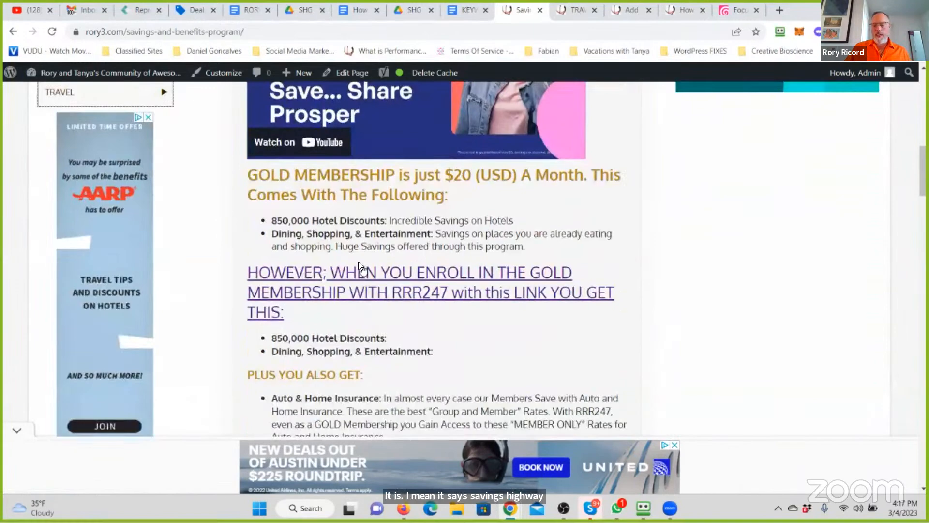
{"action": "scroll", "coordinate": [387, 242], "scroll_direction": "up", "scroll_amount": 10}
{"action": "scroll", "coordinate": [366, 260], "scroll_direction": "up", "scroll_amount": 3}
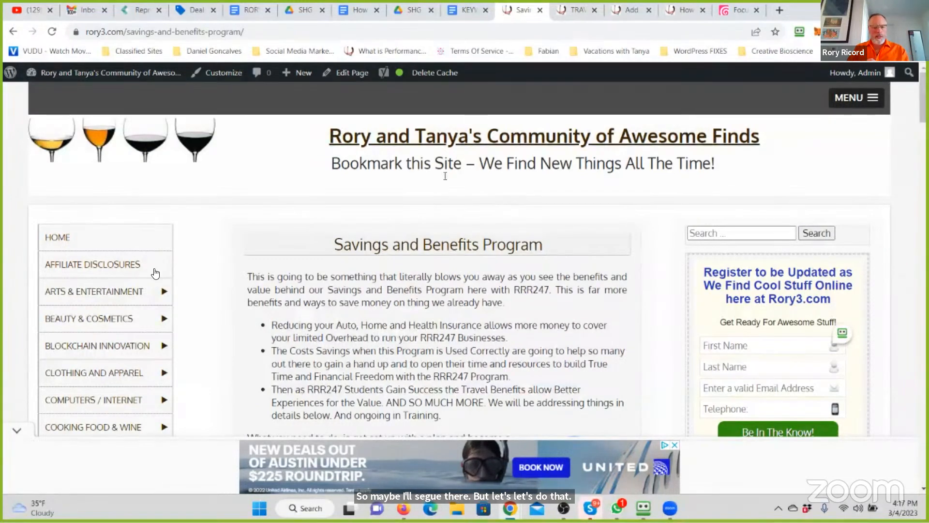
{"action": "scroll", "coordinate": [153, 264], "scroll_direction": "down", "scroll_amount": 10}
{"action": "scroll", "coordinate": [156, 268], "scroll_direction": "up", "scroll_amount": 15}
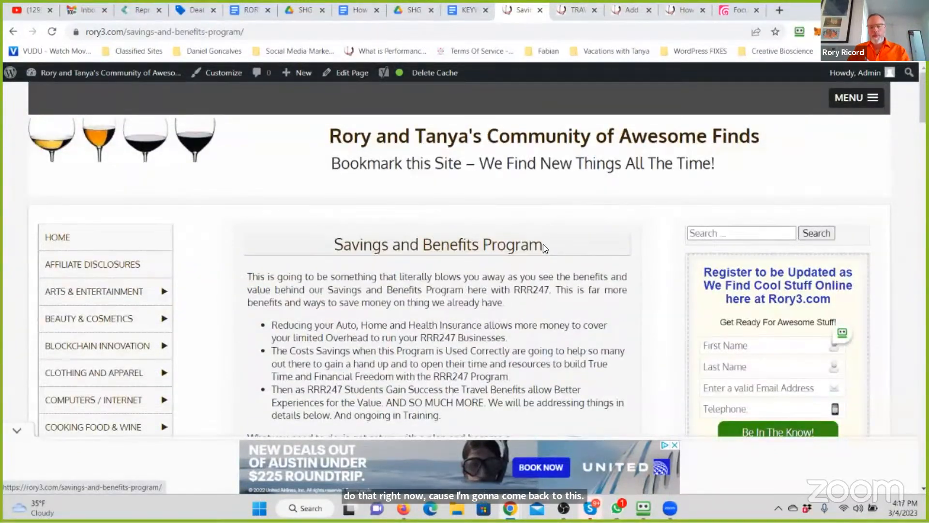
{"action": "scroll", "coordinate": [436, 265], "scroll_direction": "down", "scroll_amount": 3}
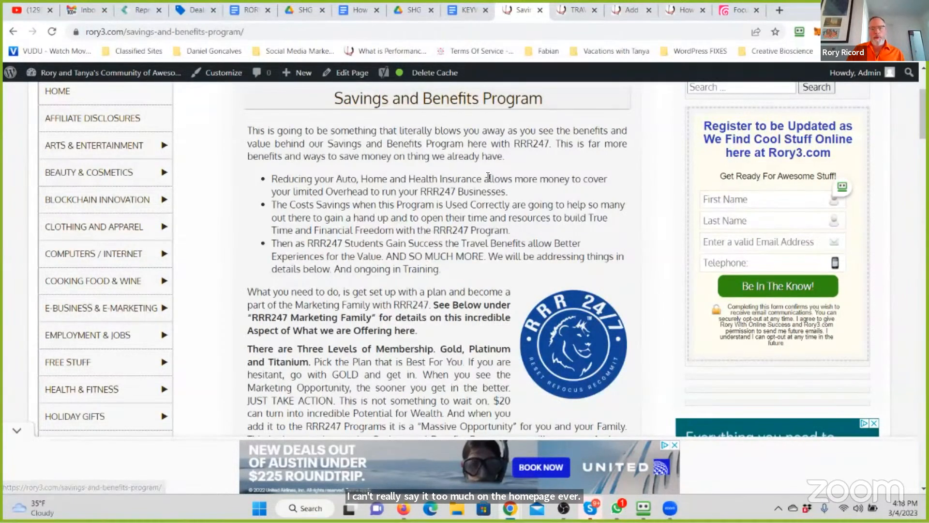
{"action": "scroll", "coordinate": [489, 180], "scroll_direction": "down", "scroll_amount": 1}
{"action": "scroll", "coordinate": [489, 181], "scroll_direction": "up", "scroll_amount": 3}
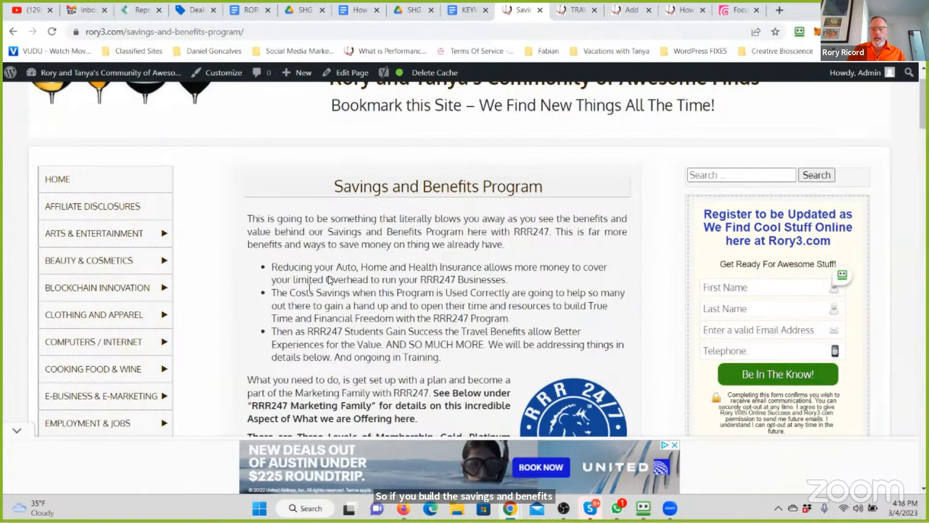
{"action": "scroll", "coordinate": [421, 328], "scroll_direction": "down", "scroll_amount": 3}
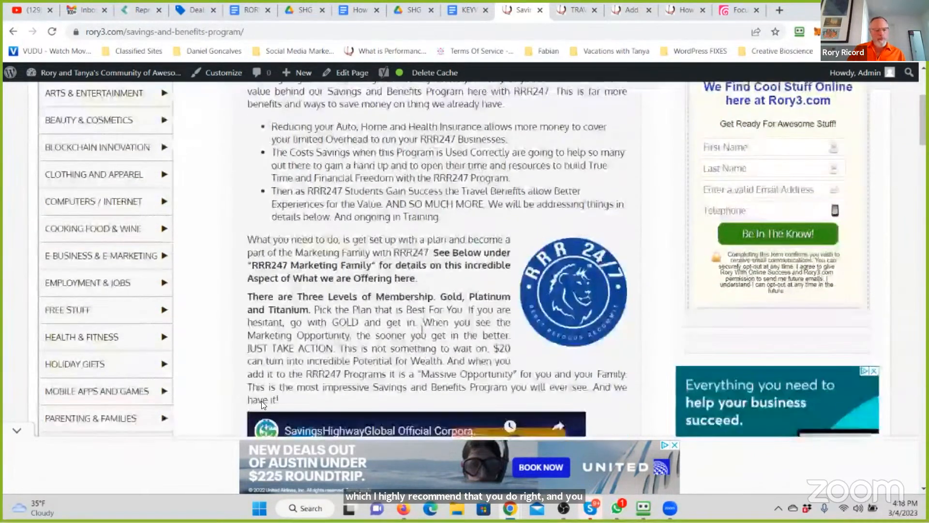
{"action": "scroll", "coordinate": [54, 272], "scroll_direction": "down", "scroll_amount": 5}
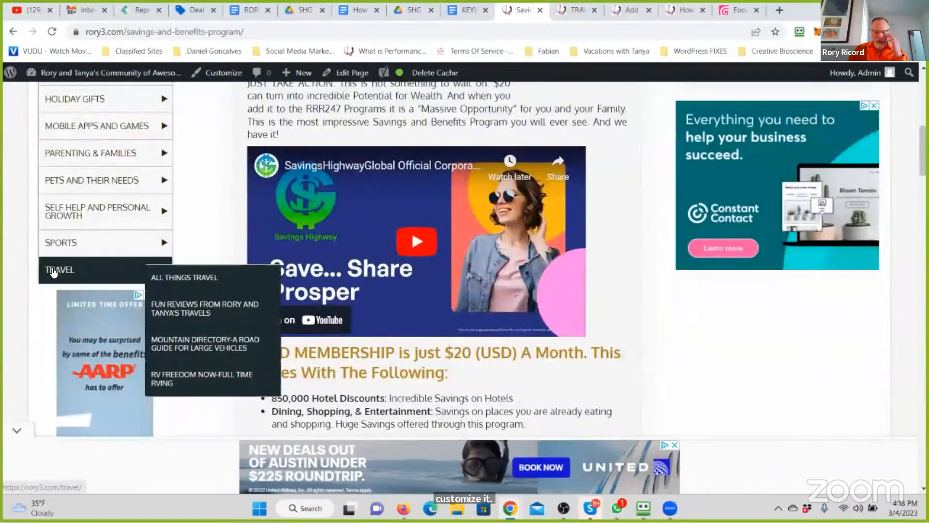
- Open the site's Travel page and examine its write-ups, especially the Travel For Less section and the ads beneath it
{"action": "left_click", "coordinate": [53, 271]}
{"action": "scroll", "coordinate": [399, 289], "scroll_direction": "down", "scroll_amount": 4}
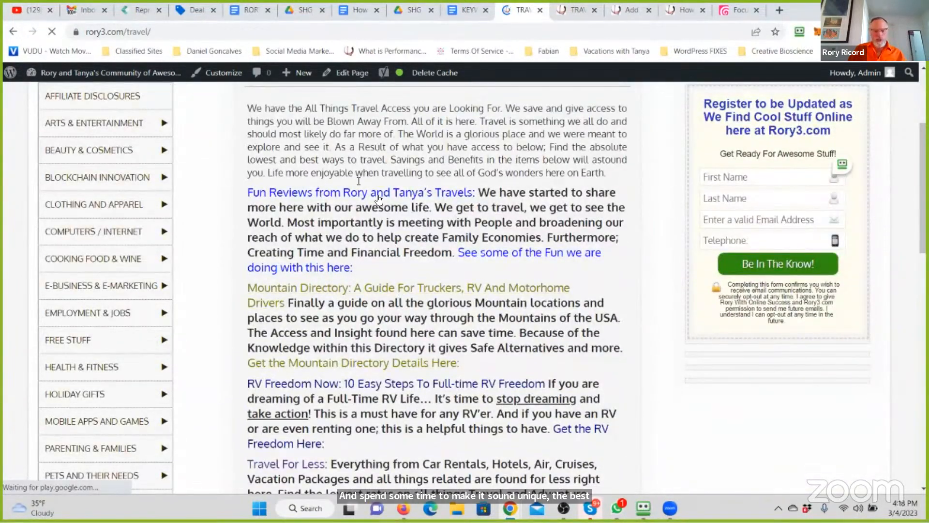
{"action": "scroll", "coordinate": [377, 195], "scroll_direction": "down", "scroll_amount": 2}
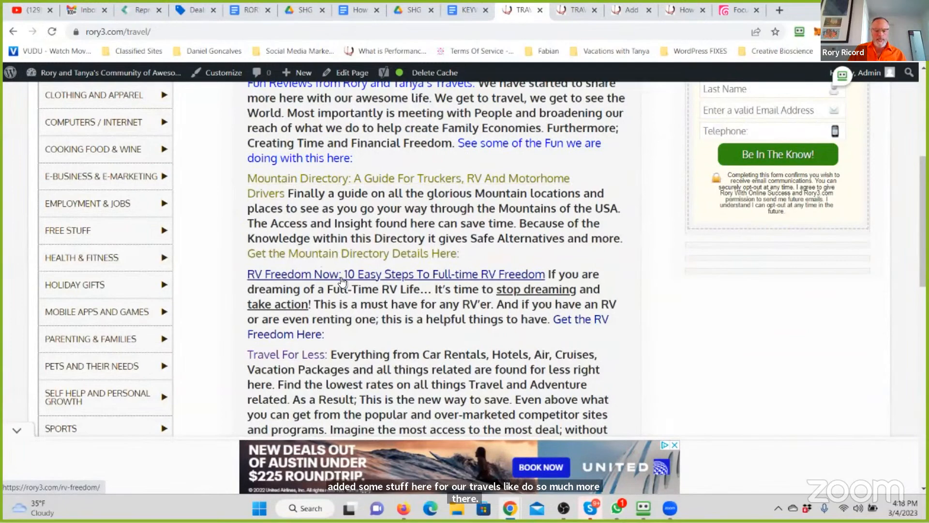
{"action": "scroll", "coordinate": [342, 280], "scroll_direction": "down", "scroll_amount": 3}
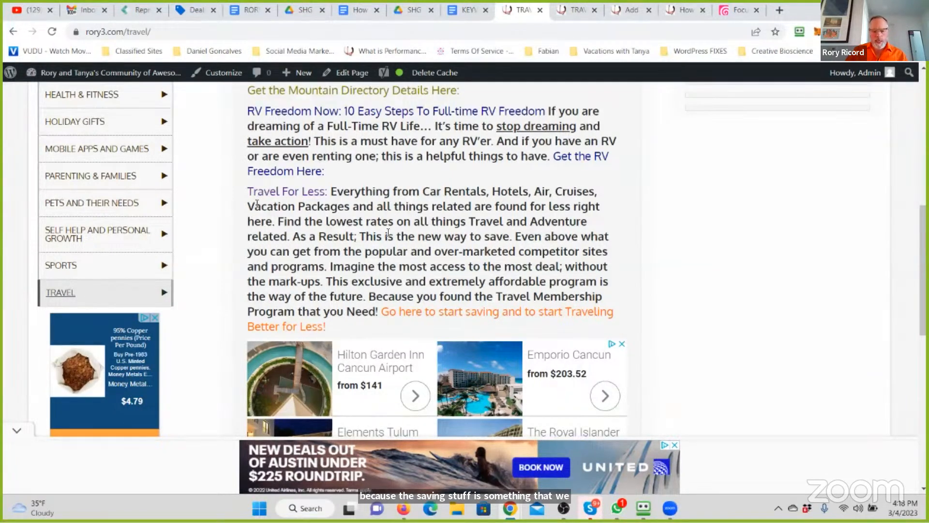
{"action": "scroll", "coordinate": [576, 251], "scroll_direction": "down", "scroll_amount": 2}
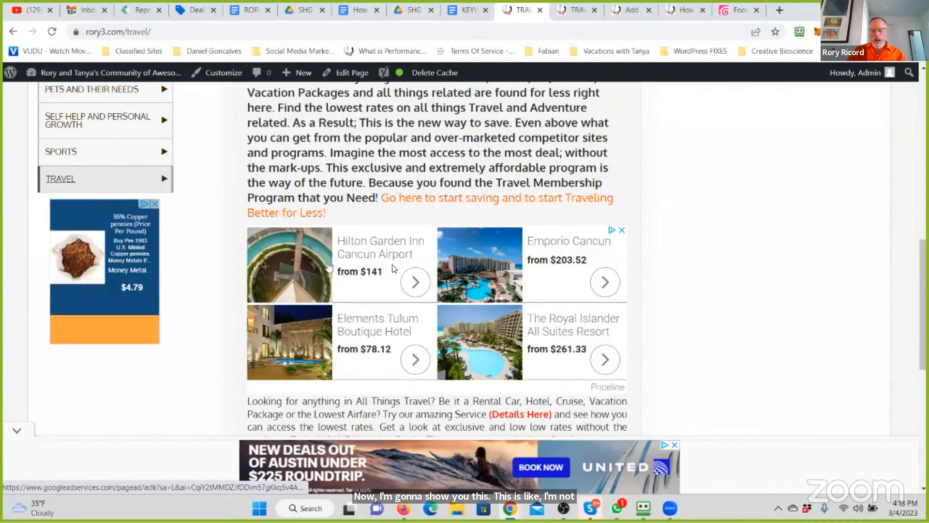
{"action": "scroll", "coordinate": [390, 265], "scroll_direction": "down", "scroll_amount": 1}
{"action": "scroll", "coordinate": [390, 265], "scroll_direction": "up", "scroll_amount": 2}
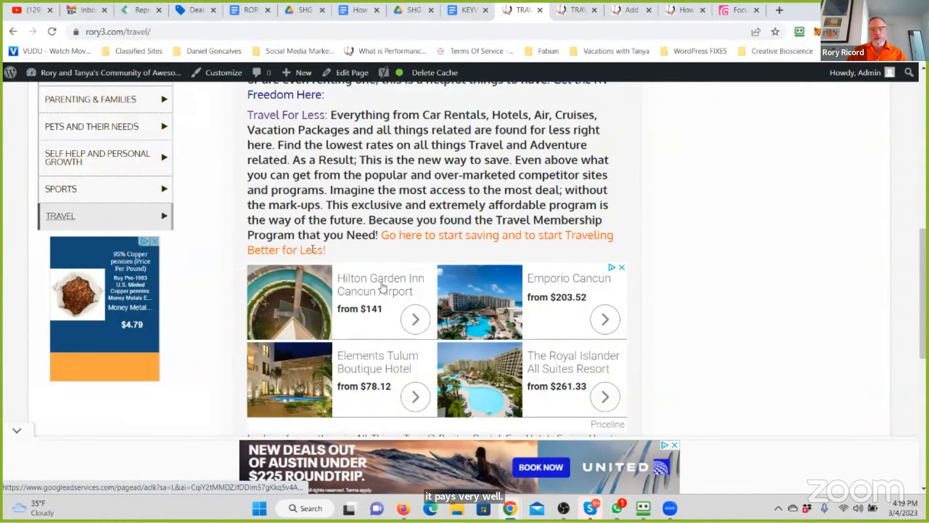
{"action": "scroll", "coordinate": [290, 238], "scroll_direction": "up", "scroll_amount": 1}
{"action": "scroll", "coordinate": [289, 237], "scroll_direction": "up", "scroll_amount": 1}
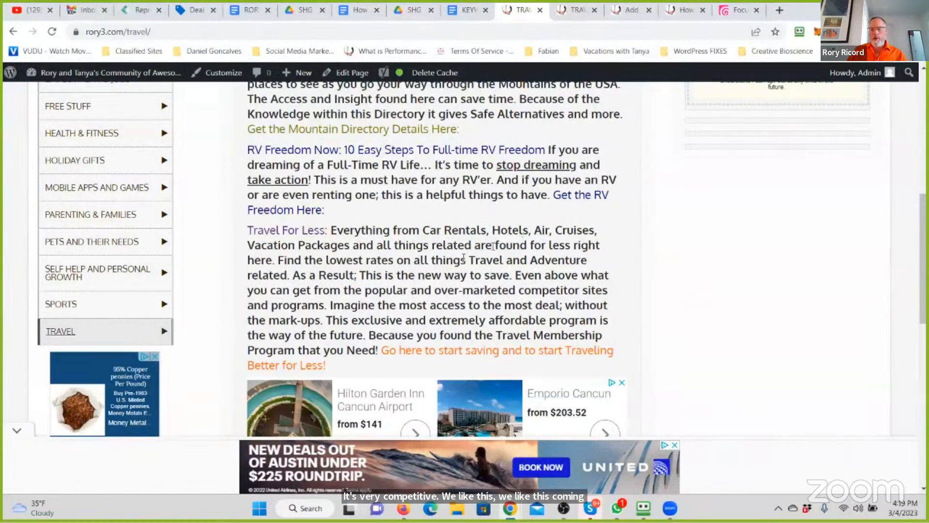
- Open homewithtanya.com/wp-admin in a new tab and log in with the saved username and account password
{"action": "left_click", "coordinate": [780, 12]}
{"action": "type", "text": "home"}
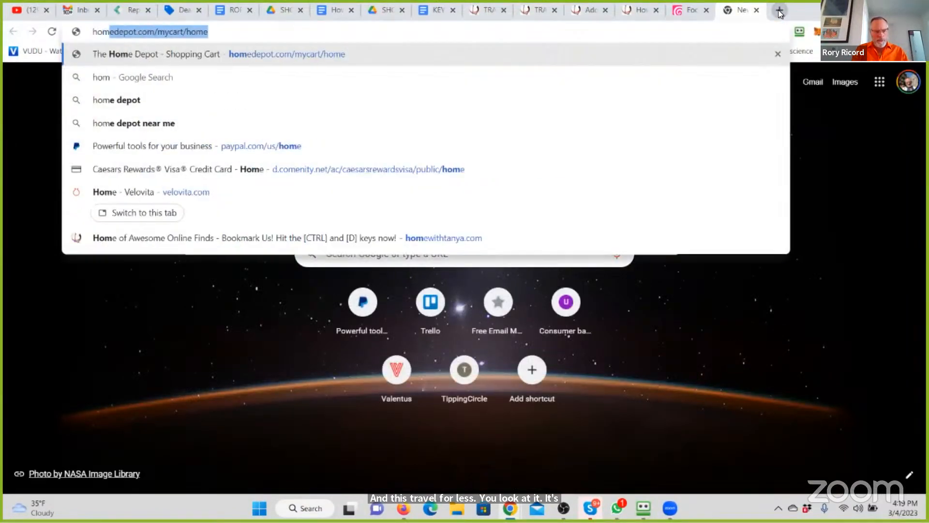
{"action": "type", "text": "withtanya.com"}
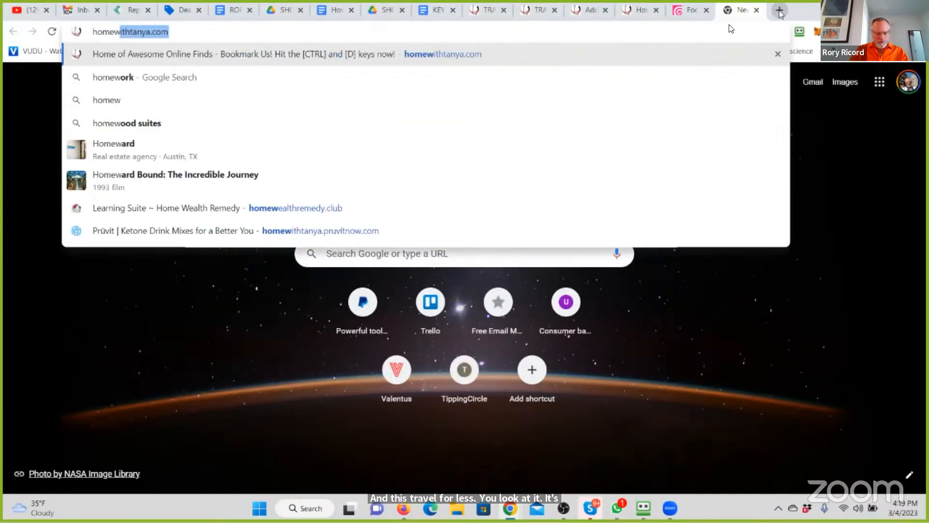
{"action": "left_click", "coordinate": [194, 34]}
{"action": "type", "text": "/wp-admi"}
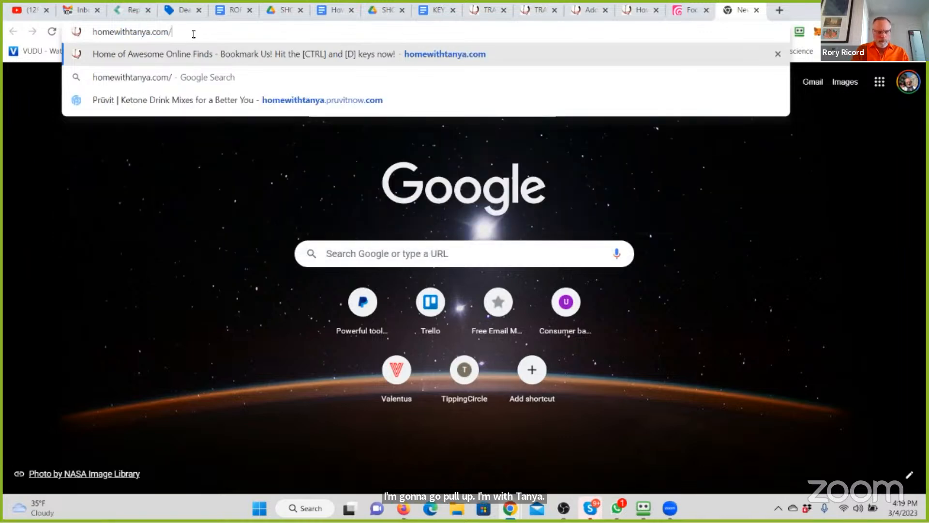
{"action": "type", "text": "n"}
{"action": "key", "text": "Return"}
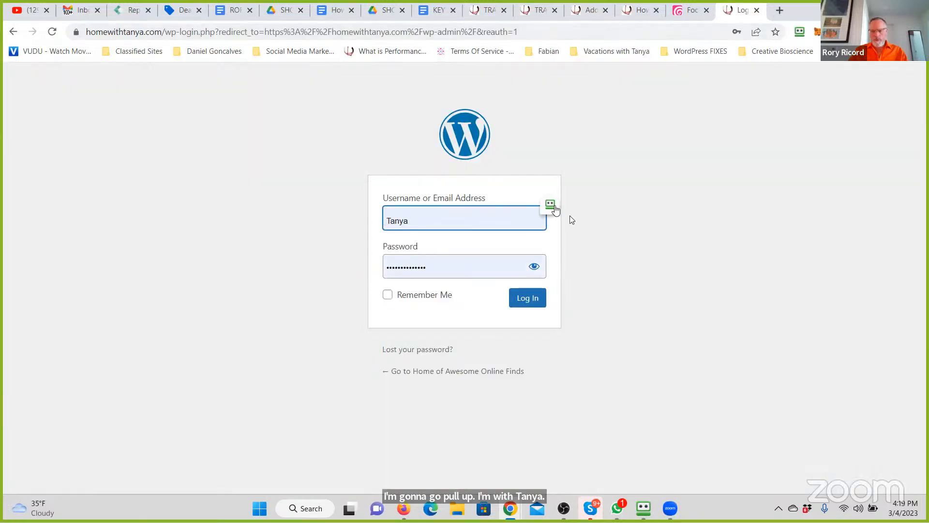
{"action": "left_click", "coordinate": [555, 206]}
{"action": "left_click", "coordinate": [595, 204]}
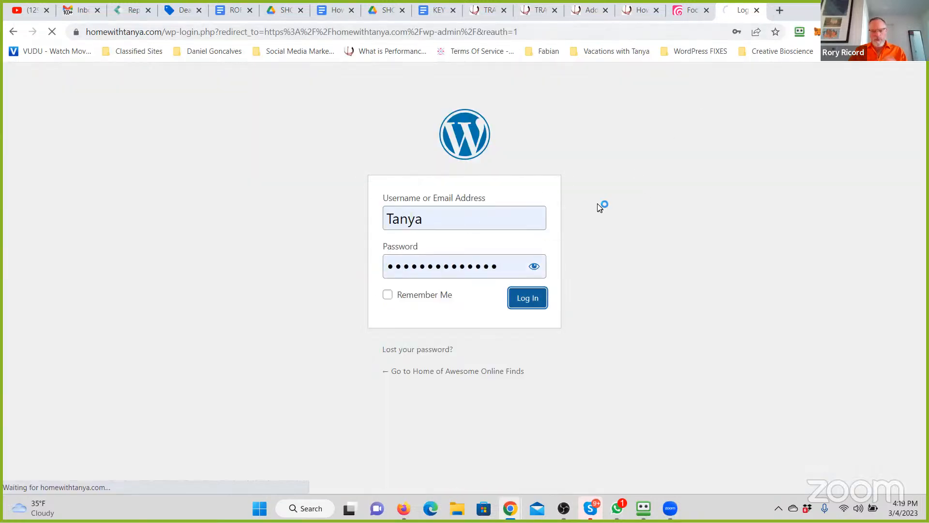
- Open 1f16.com/wp-admin in another new tab and log in with the saved username and account password
{"action": "left_click", "coordinate": [780, 10]}
{"action": "type", "text": "1f16.com"}
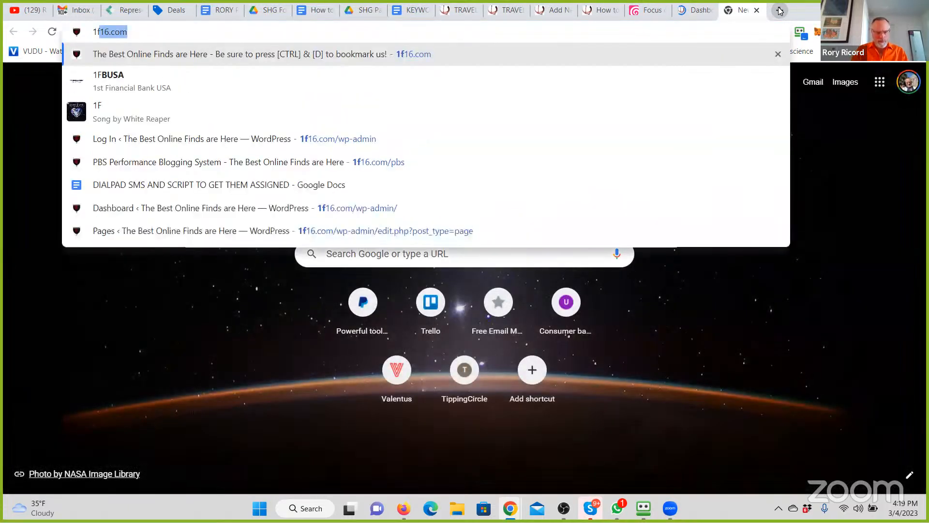
{"action": "key", "text": "Down"}
{"action": "key", "text": "Down"}
{"action": "key", "text": "Down"}
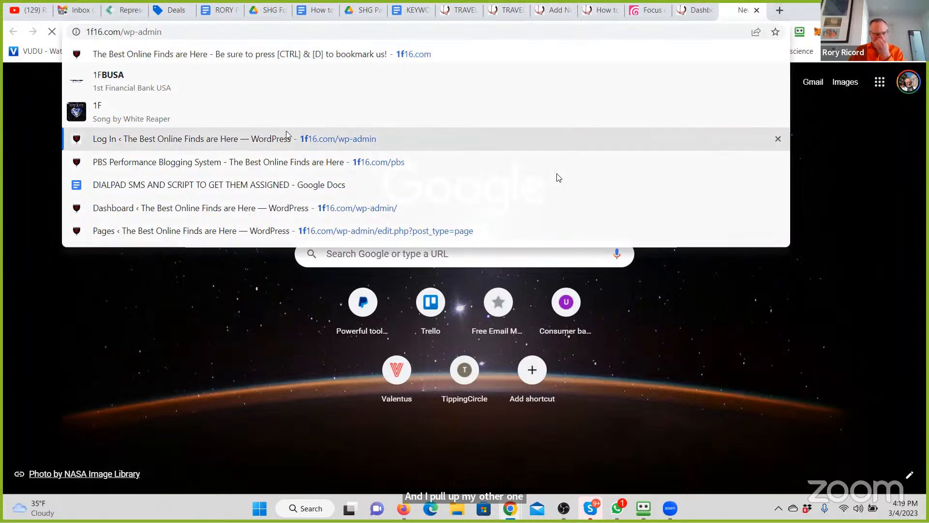
{"action": "key", "text": "Return"}
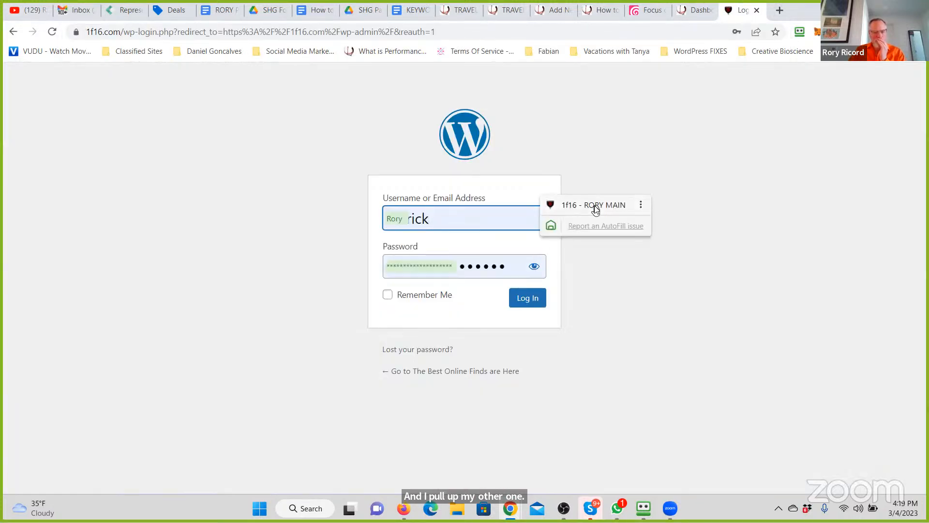
{"action": "left_click", "coordinate": [594, 207]}
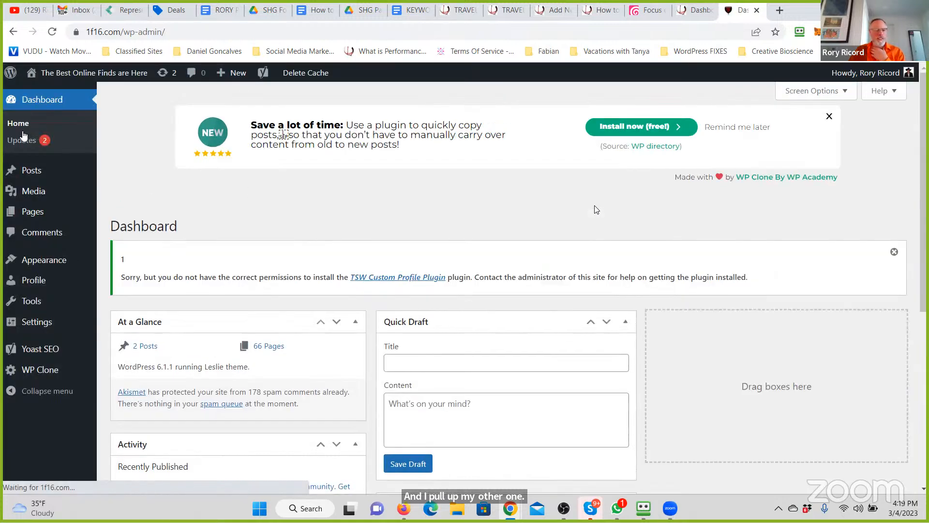
- Update all plugins with pending updates, PublishPress Capabilities and Yoast SEO, on the 1f16.com site
{"action": "left_click", "coordinate": [22, 141]}
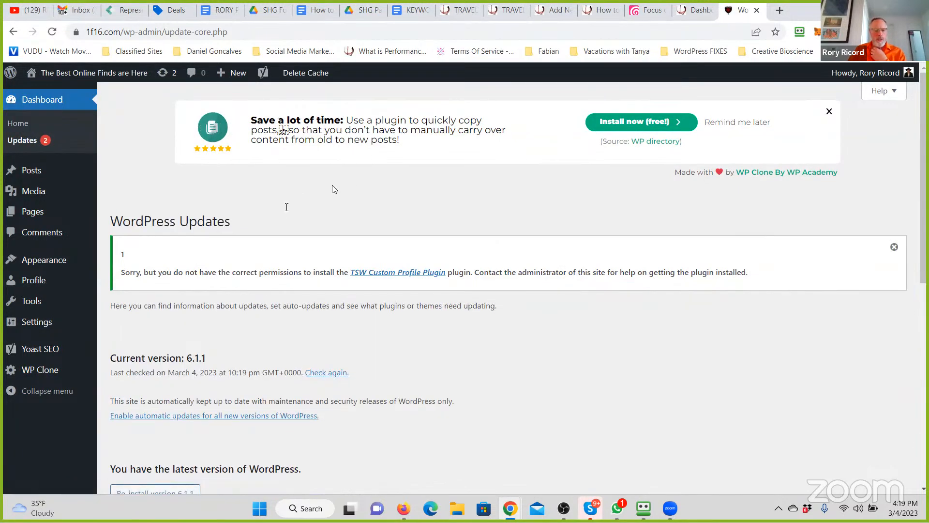
{"action": "scroll", "coordinate": [291, 203], "scroll_direction": "down", "scroll_amount": 4}
{"action": "left_click", "coordinate": [122, 371]}
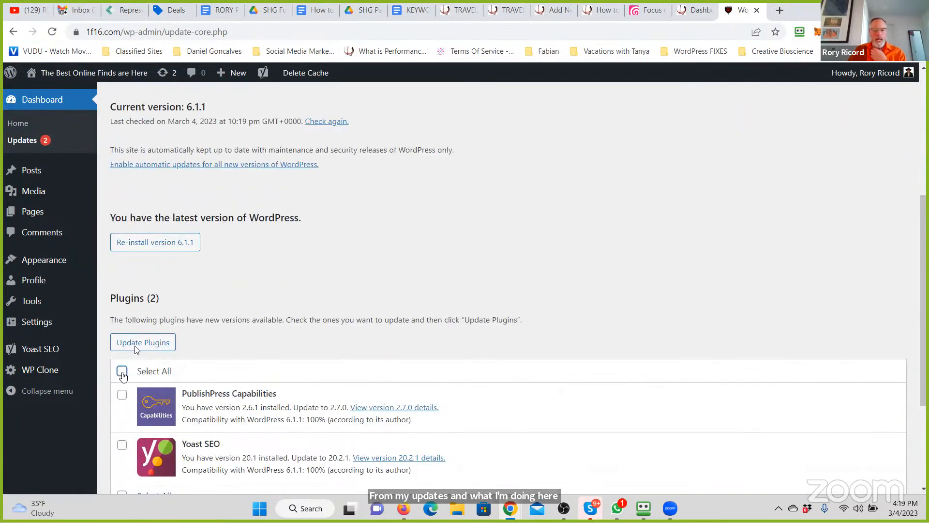
{"action": "left_click", "coordinate": [137, 343]}
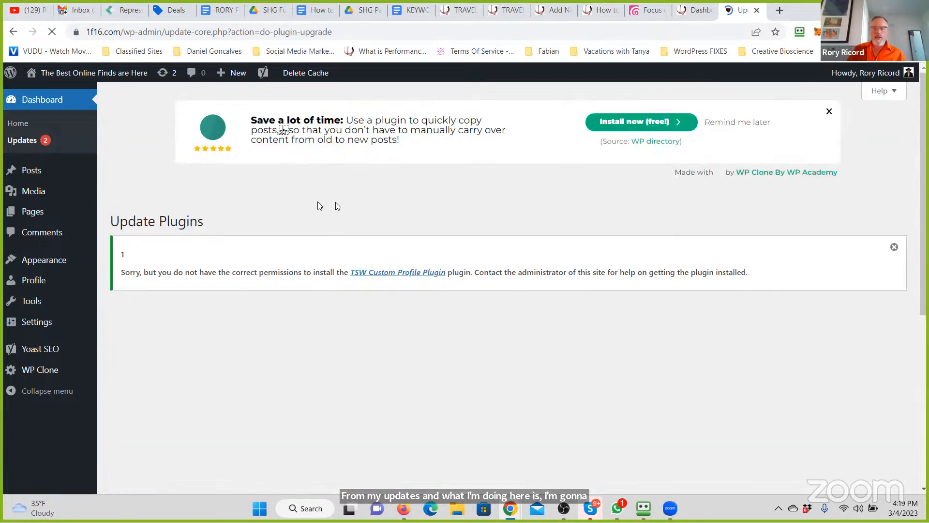
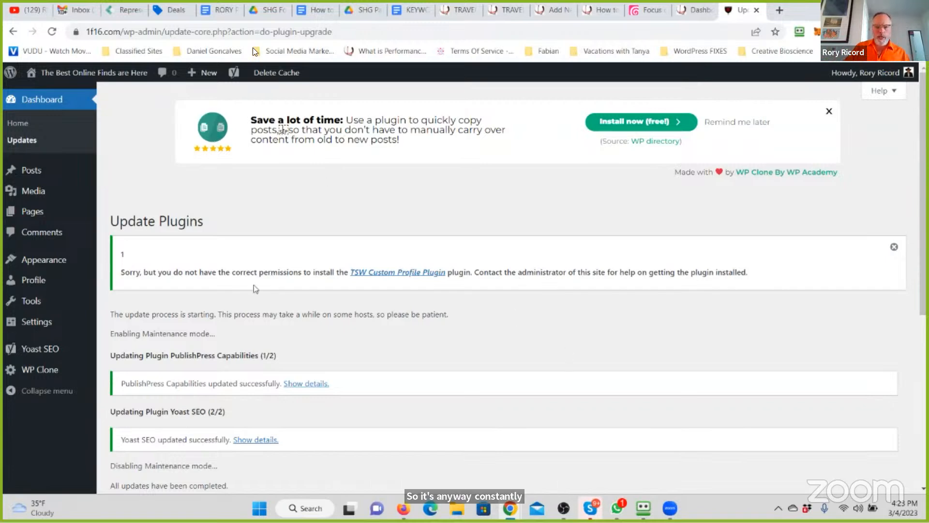
- Open the live 1f16.com site and examine the write-ups on its Travel (All Things Travel) page
{"action": "left_click", "coordinate": [47, 96]}
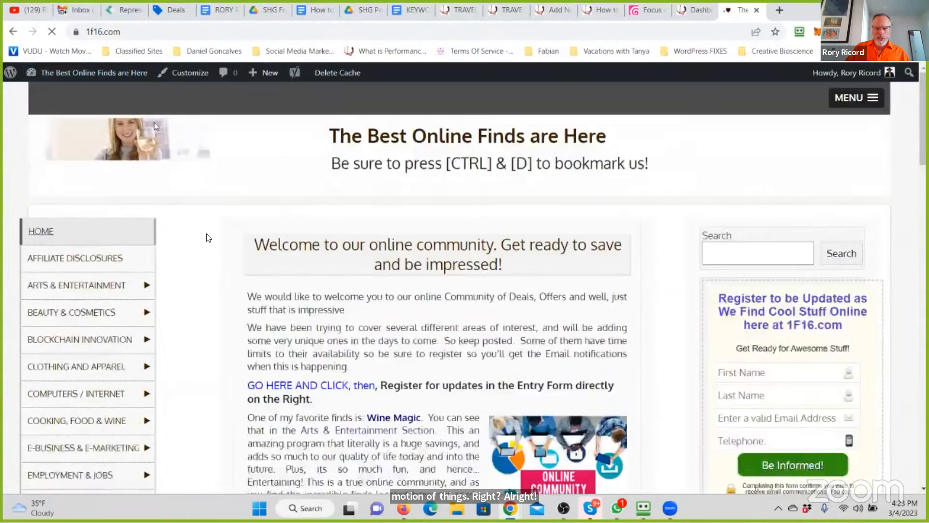
{"action": "scroll", "coordinate": [207, 237], "scroll_direction": "down", "scroll_amount": 15}
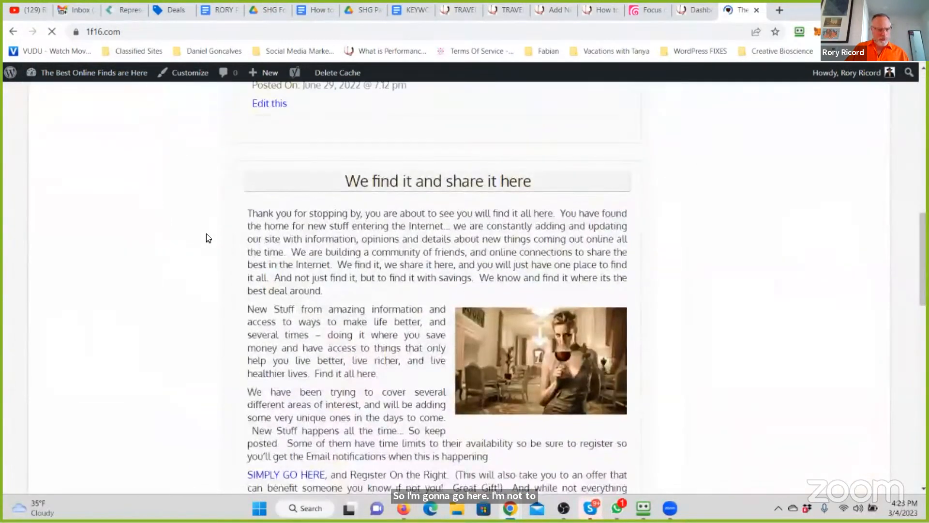
{"action": "scroll", "coordinate": [207, 233], "scroll_direction": "up", "scroll_amount": 5}
{"action": "left_click", "coordinate": [50, 296]}
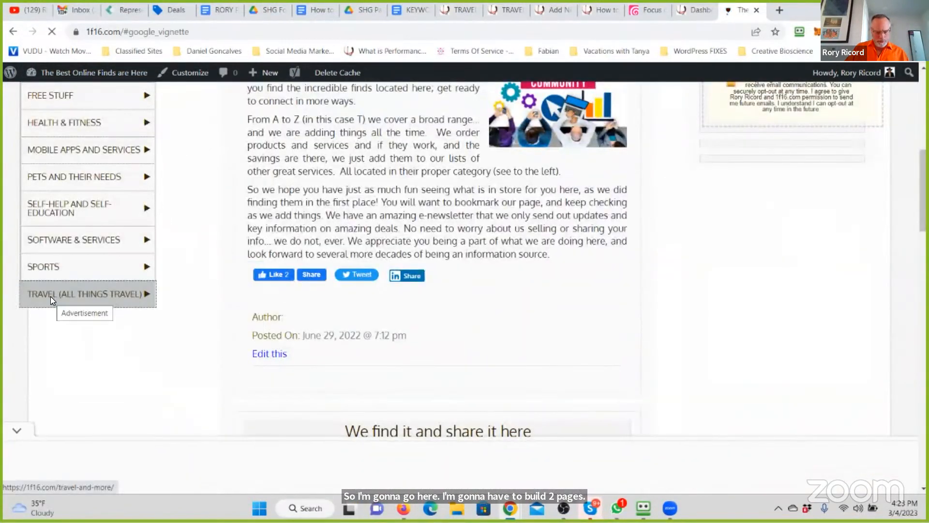
{"action": "left_click", "coordinate": [410, 395]}
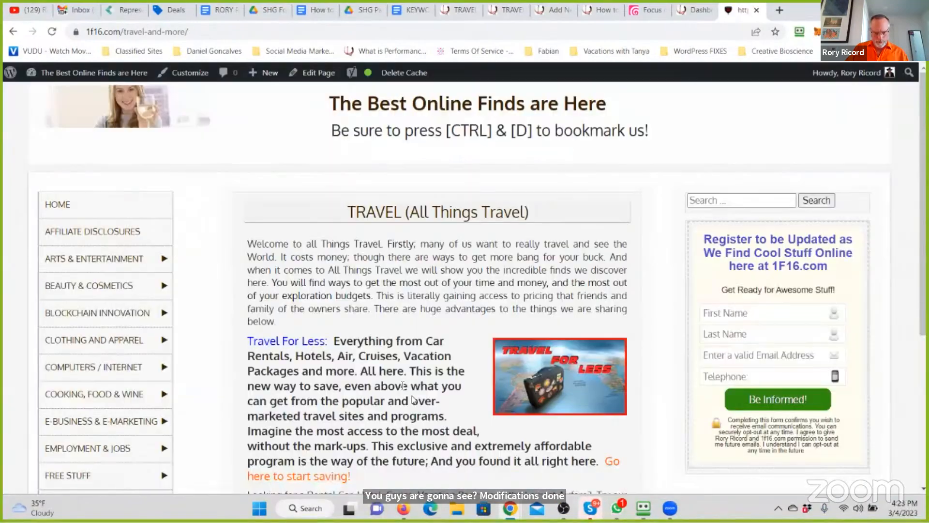
{"action": "scroll", "coordinate": [401, 384], "scroll_direction": "down", "scroll_amount": 8}
{"action": "scroll", "coordinate": [305, 269], "scroll_direction": "up", "scroll_amount": 6}
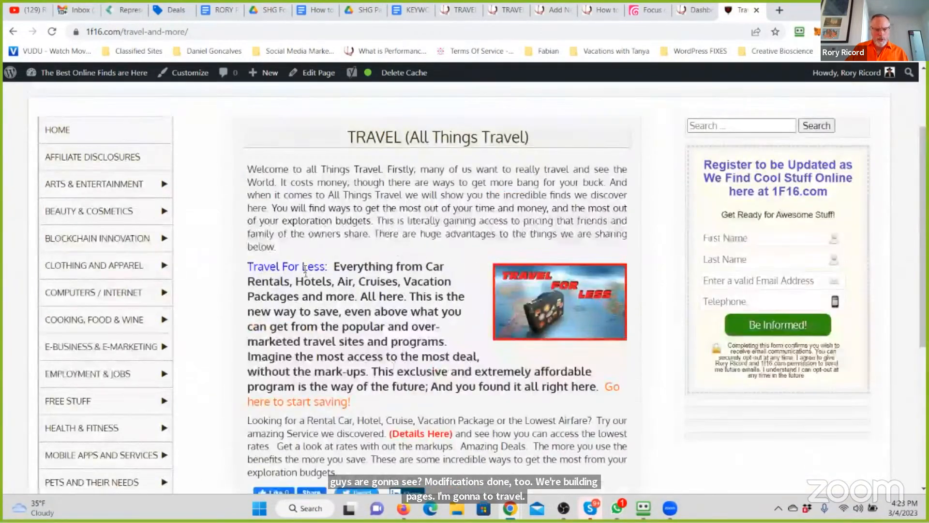
{"action": "scroll", "coordinate": [305, 270], "scroll_direction": "down", "scroll_amount": 1}
- Open the Travel For Less link in a new tab and read through that page's content
{"action": "right_click", "coordinate": [309, 237]}
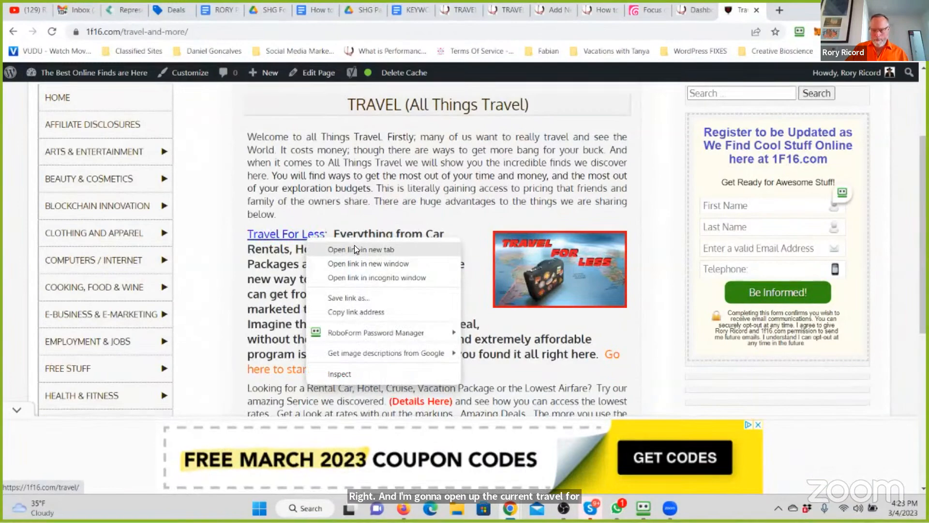
{"action": "left_click", "coordinate": [354, 250]}
{"action": "left_click", "coordinate": [750, 20]}
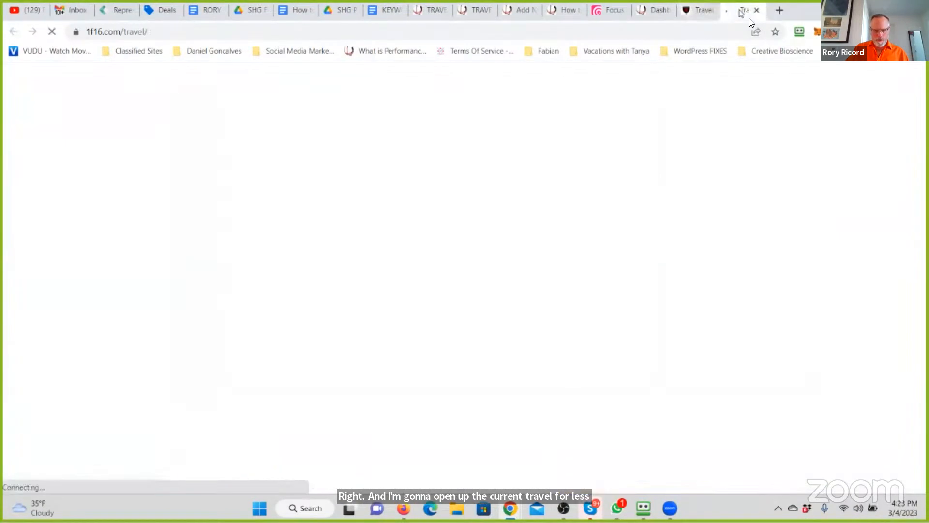
{"action": "scroll", "coordinate": [417, 281], "scroll_direction": "down", "scroll_amount": 6}
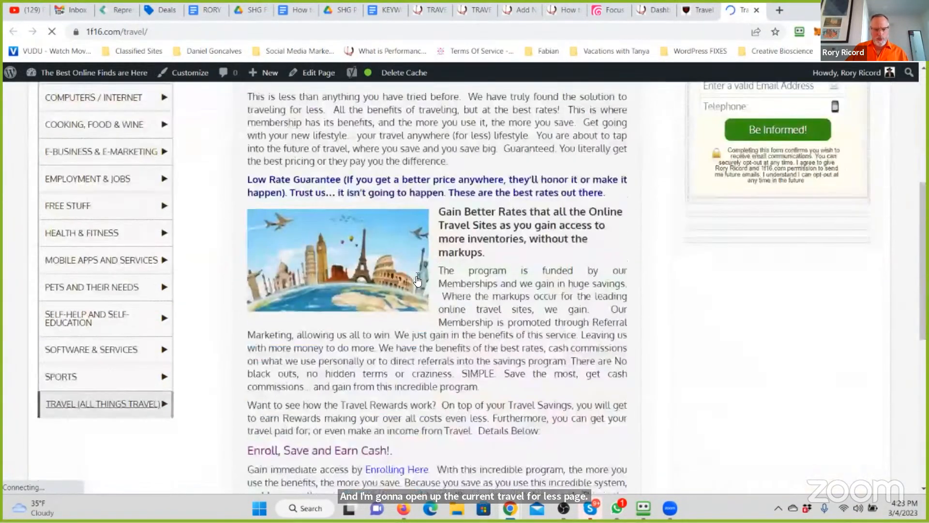
{"action": "scroll", "coordinate": [417, 281], "scroll_direction": "down", "scroll_amount": 7}
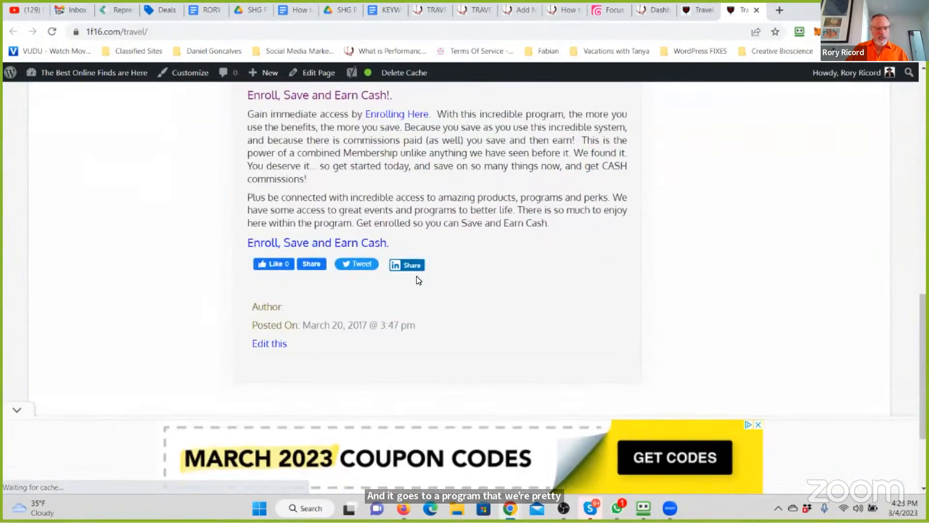
{"action": "scroll", "coordinate": [418, 278], "scroll_direction": "up", "scroll_amount": 10}
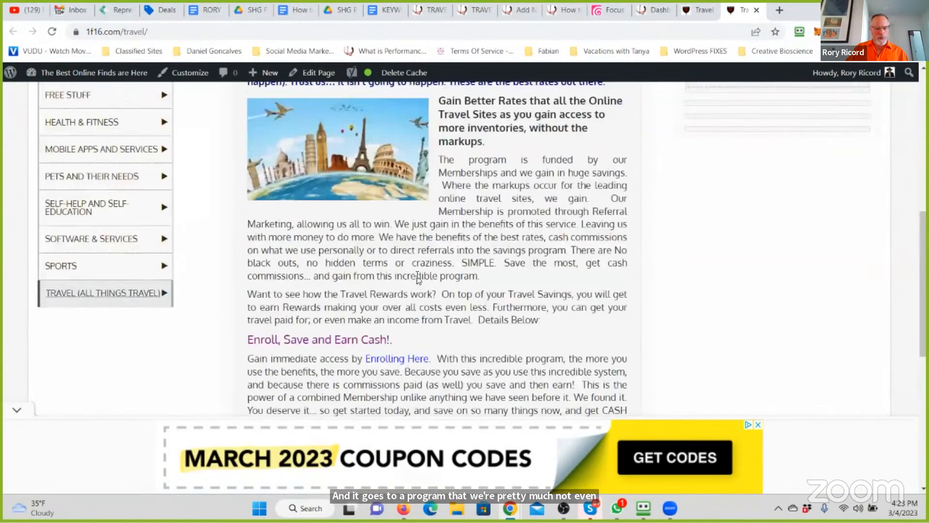
{"action": "scroll", "coordinate": [417, 275], "scroll_direction": "up", "scroll_amount": 3}
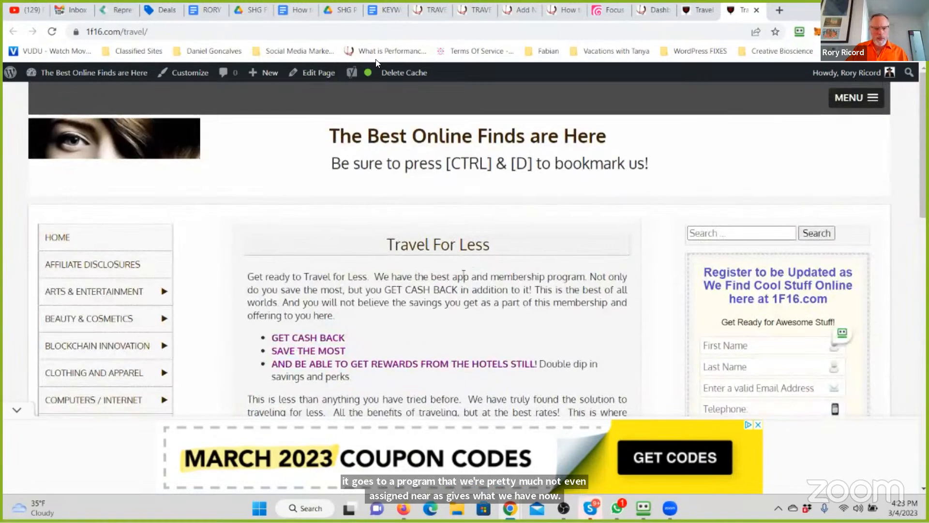
- Open the Travel For Less page in the WordPress editor and review its opening sections
{"action": "left_click", "coordinate": [328, 78]}
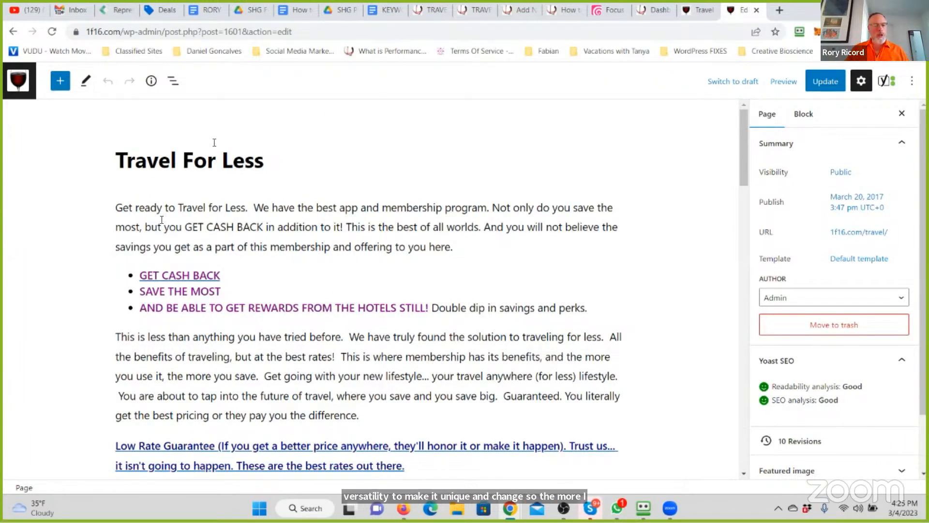
{"action": "scroll", "coordinate": [297, 278], "scroll_direction": "down", "scroll_amount": 4}
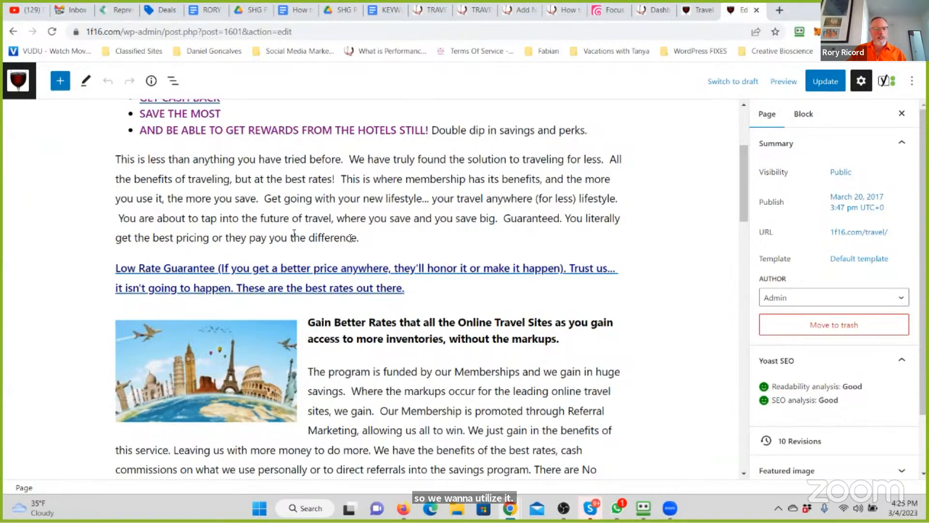
{"action": "scroll", "coordinate": [378, 257], "scroll_direction": "up", "scroll_amount": 4}
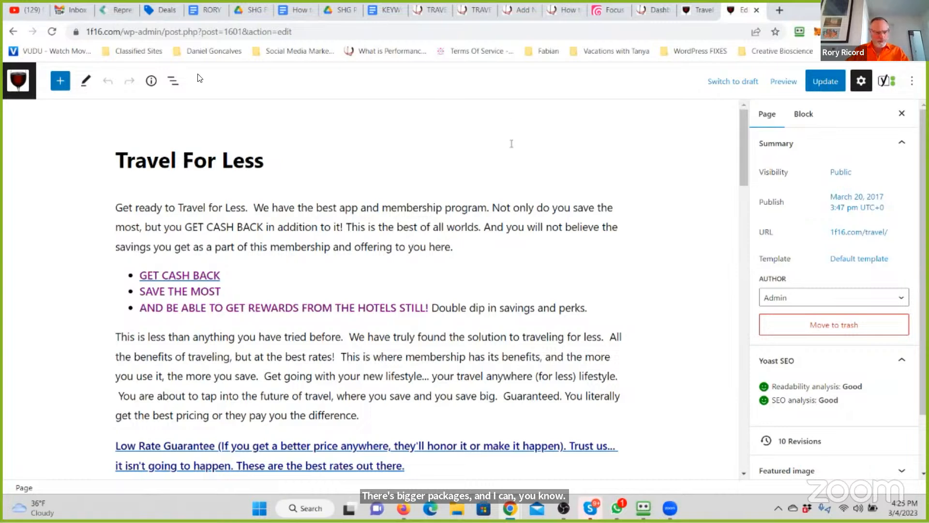
- Check 1f16.com/savings in a new tab, close it, and return to the first paragraph of the Travel For Less page
{"action": "left_click_drag", "start_coordinate": [120, 30], "coordinate": [64, 35]}
{"action": "key", "text": "ctrl+c"}
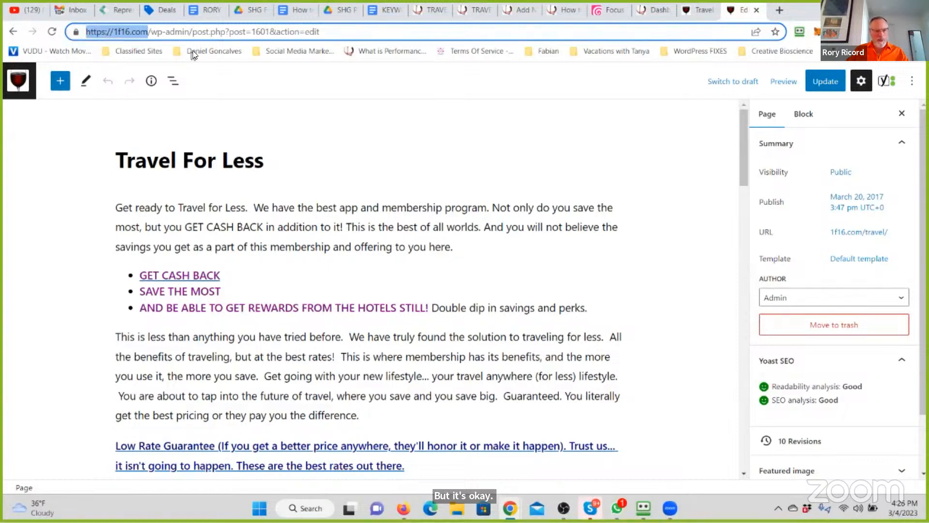
{"action": "left_click", "coordinate": [787, 7]}
{"action": "key", "text": "ctrl+v"}
{"action": "type", "text": "sa"}
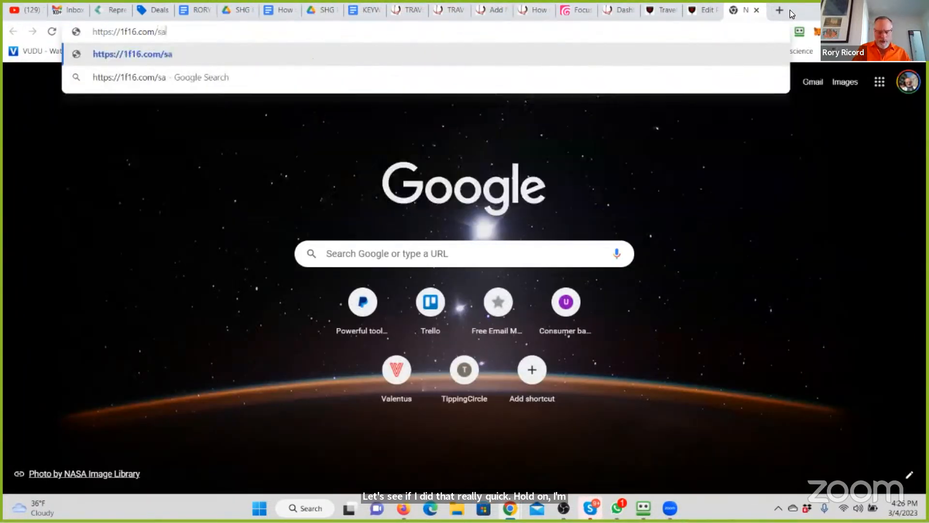
{"action": "type", "text": "vings"}
{"action": "key", "text": "Return"}
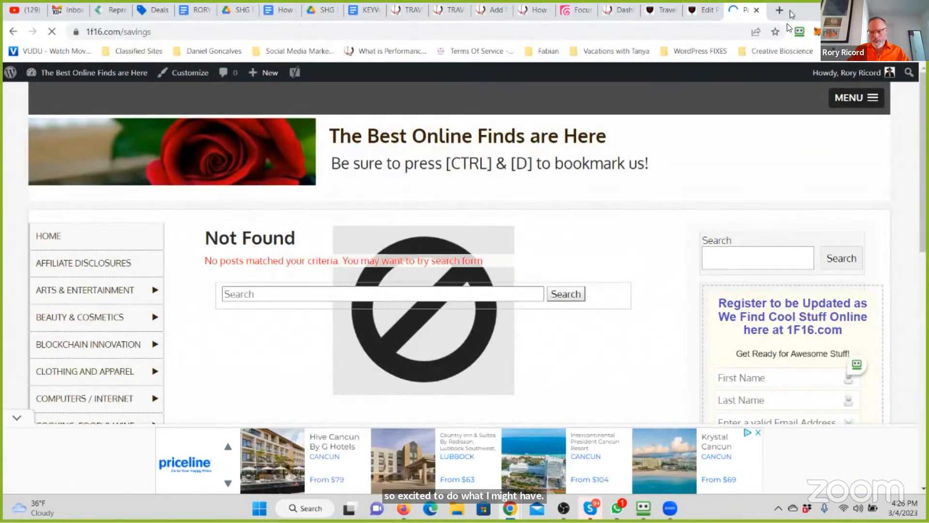
{"action": "left_click", "coordinate": [756, 11]}
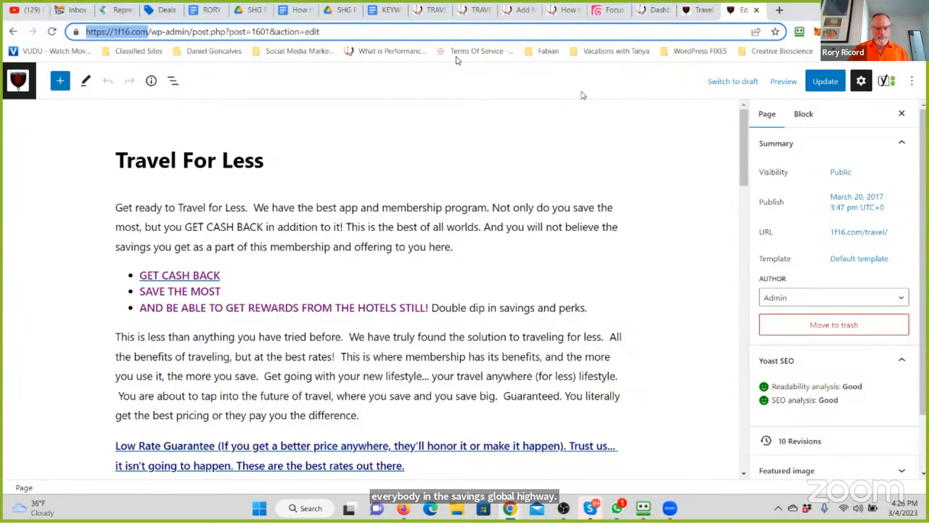
{"action": "left_click", "coordinate": [163, 211]}
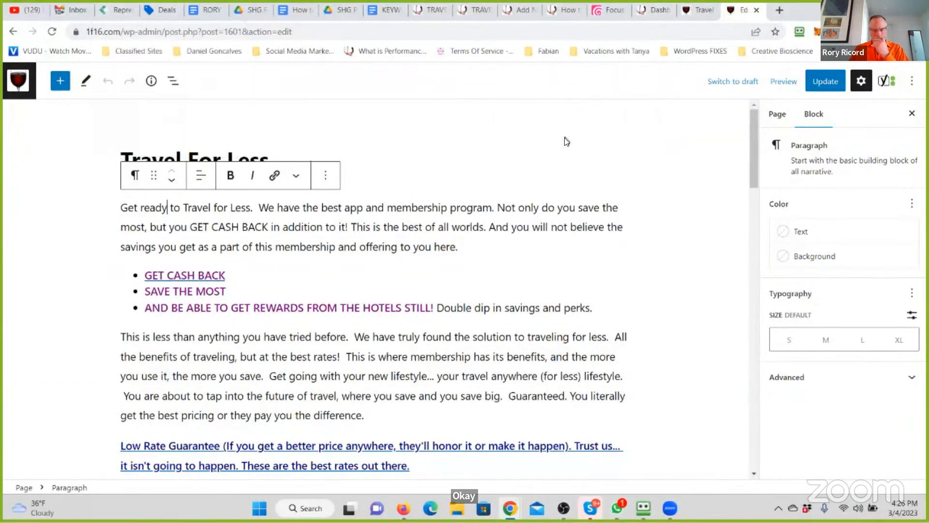
- Start a web address with 4m07 in a new browser tab
{"action": "left_click", "coordinate": [779, 8]}
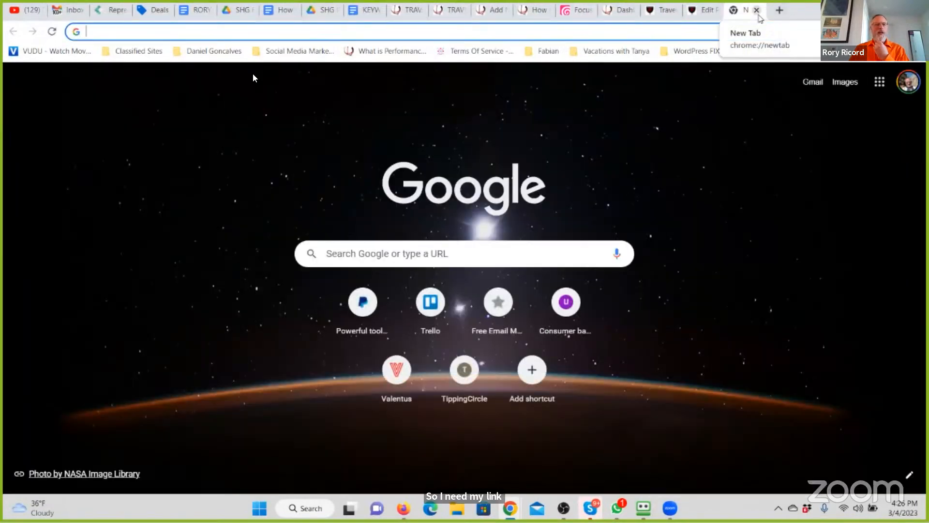
{"action": "left_click", "coordinate": [270, 30]}
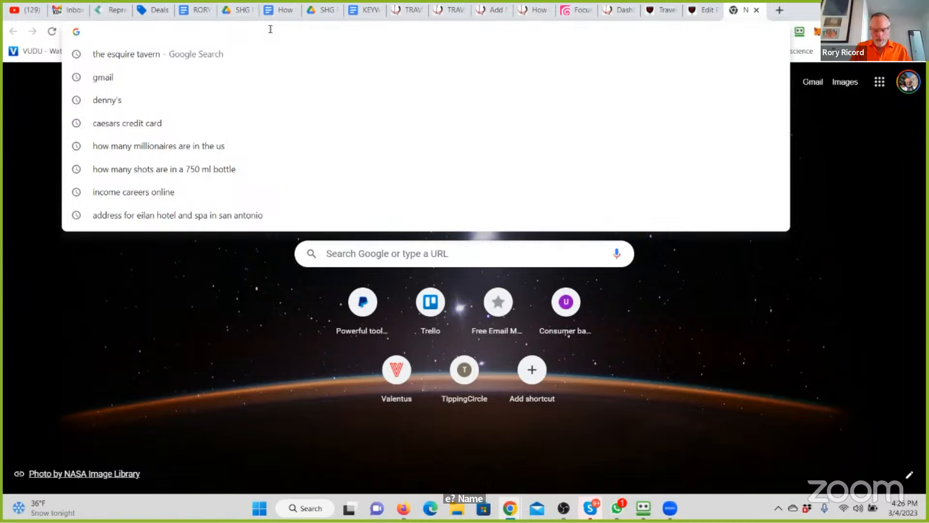
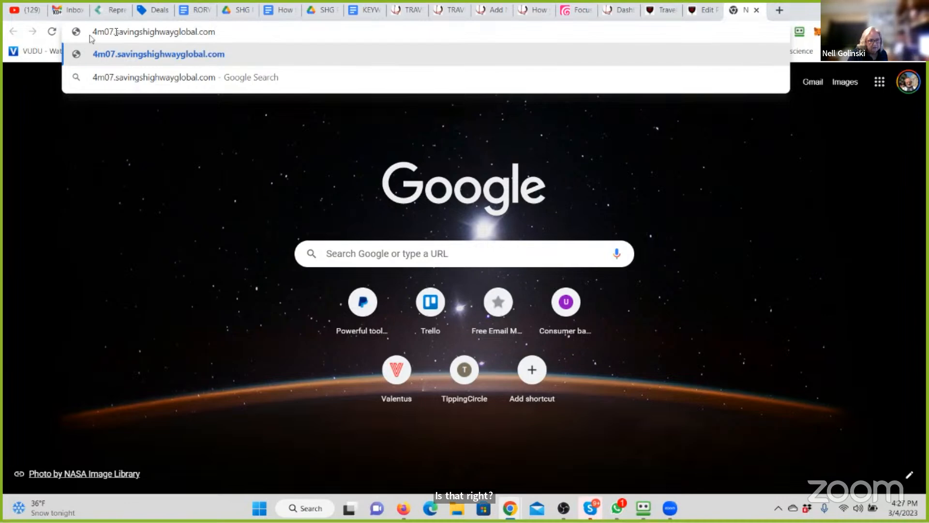
- Replace the 4m07 subdomain with the member's full name and load their savingshighwayglobal.com site
{"action": "left_click_drag", "start_coordinate": [86, 34], "coordinate": [113, 32]}
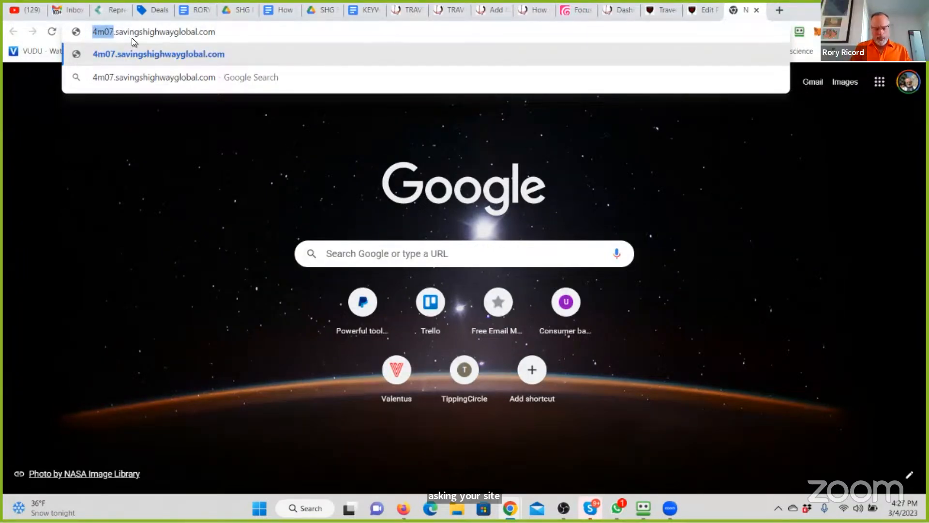
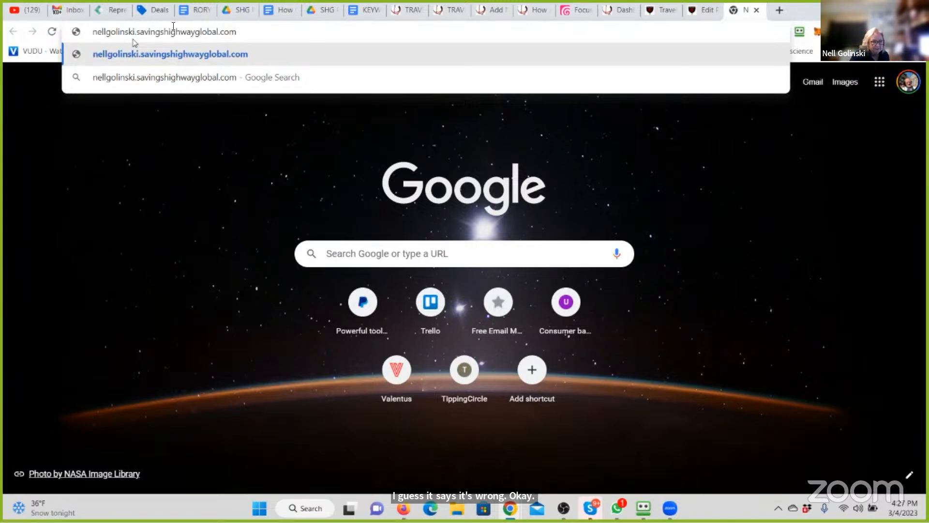
{"action": "left_click_drag", "start_coordinate": [236, 33], "coordinate": [9, 39]}
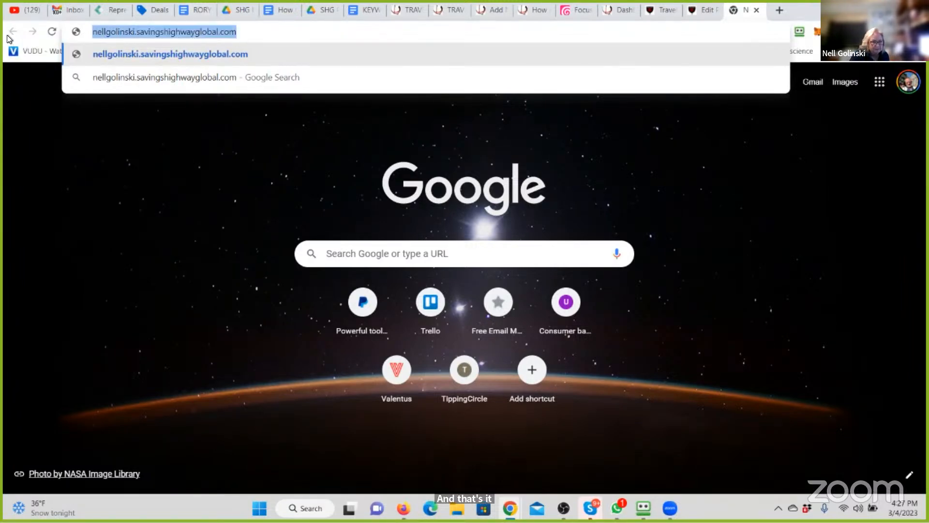
{"action": "key", "text": "Return"}
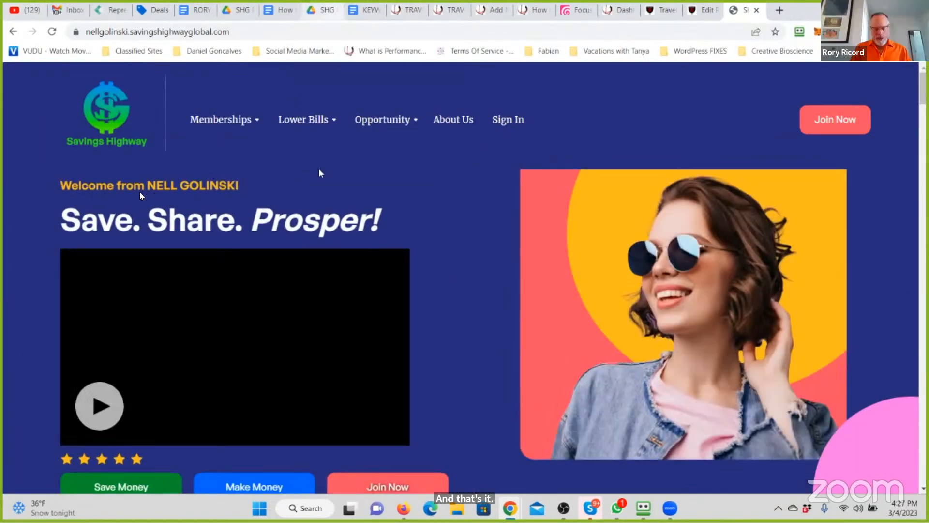
- Copy the member's Savings Highway Global site address and paste it at the end of the Travel For Less page's first paragraph
{"action": "left_click", "coordinate": [236, 32]}
{"action": "key", "text": "ctrl+c"}
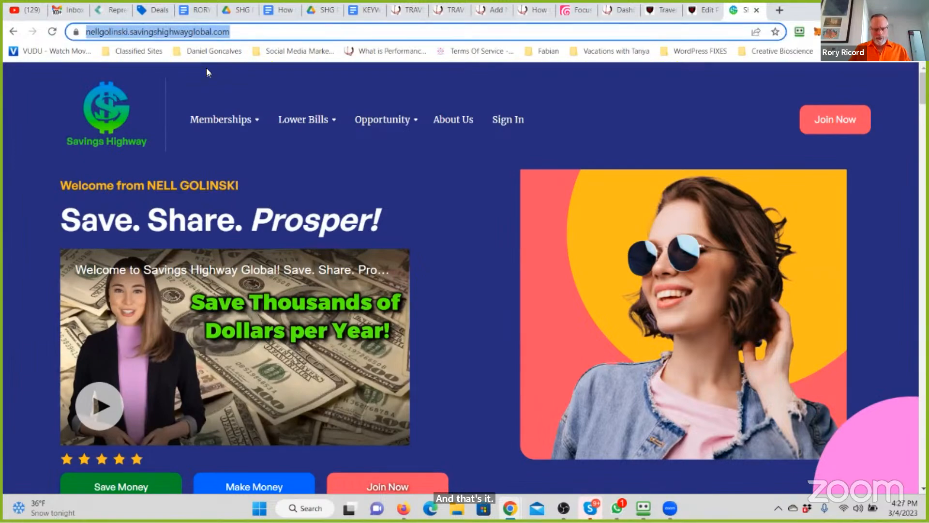
{"action": "left_click", "coordinate": [698, 10]}
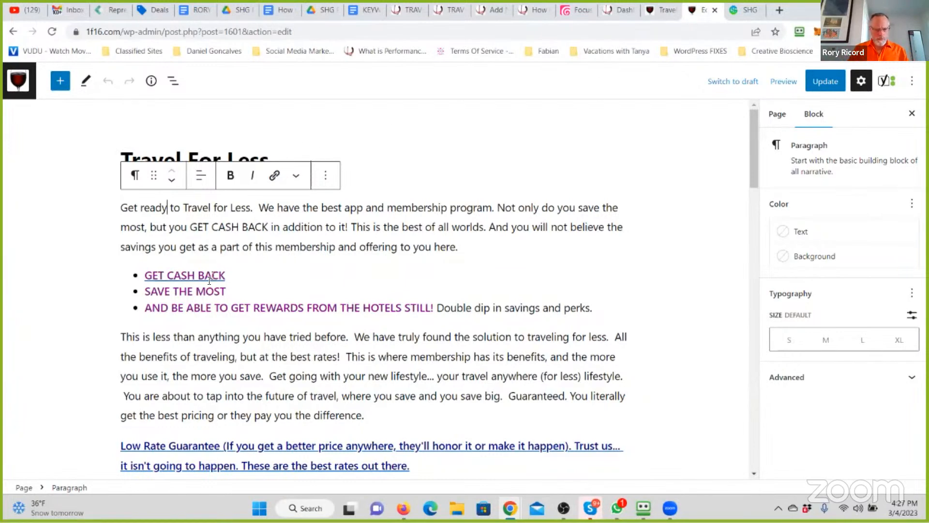
{"action": "left_click", "coordinate": [372, 207]}
{"action": "left_click", "coordinate": [485, 251]}
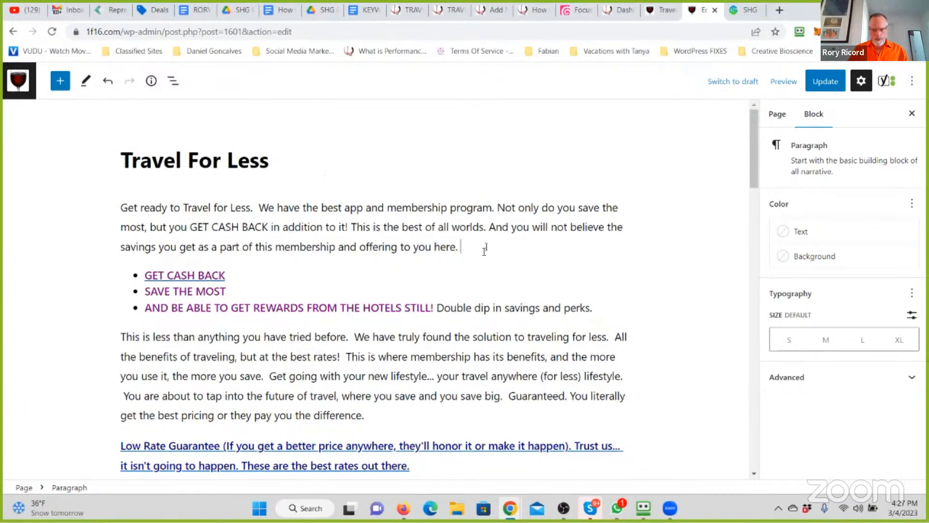
{"action": "key", "text": "ctrl+v"}
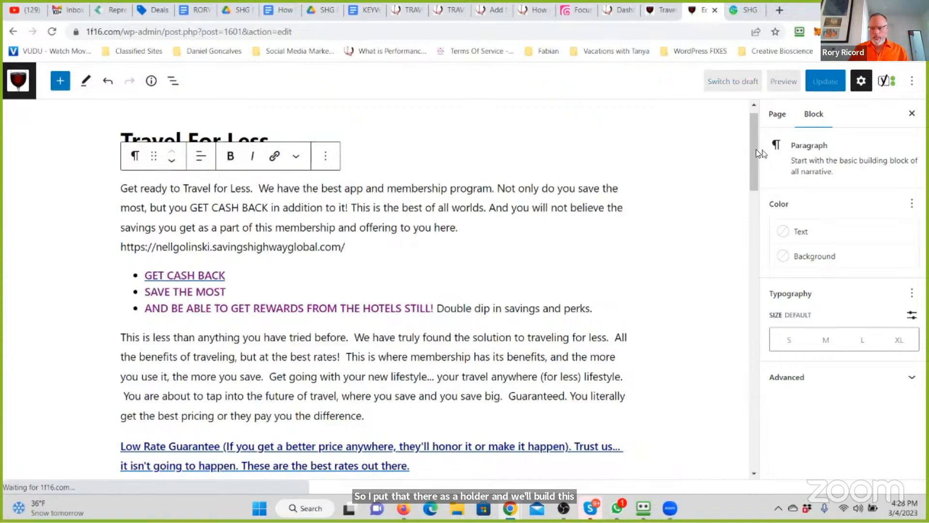
- Rewrite the page's meta description as "Travel for Less with our incredible Membership Program."
{"action": "left_click_drag", "start_coordinate": [753, 152], "coordinate": [749, 427]}
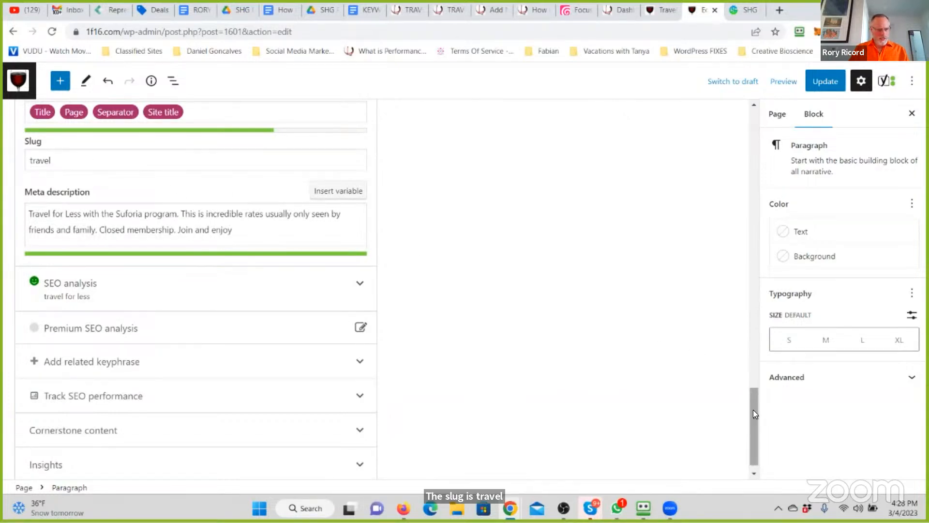
{"action": "left_click_drag", "start_coordinate": [240, 235], "coordinate": [96, 218]}
{"action": "type", "text": "ou"}
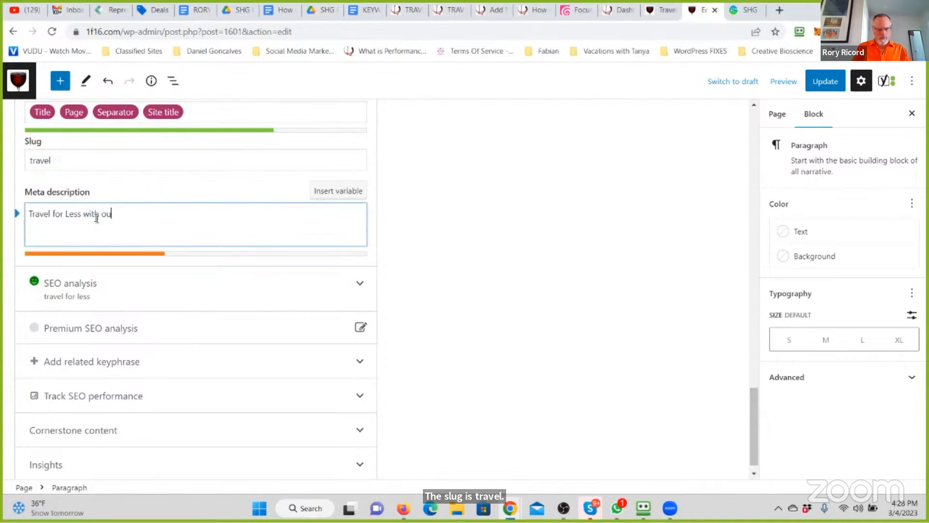
{"action": "type", "text": "r incredible Membership Pr"}
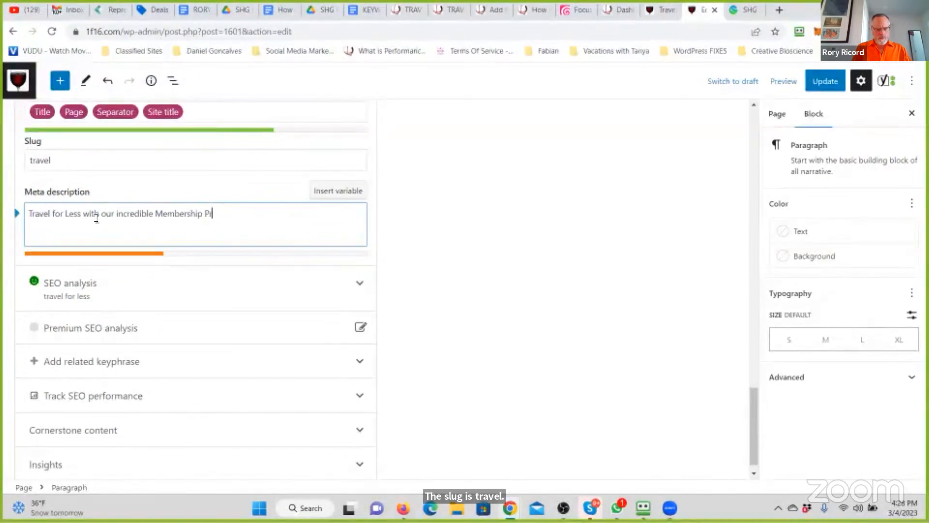
{"action": "type", "text": "ogram. Get "}
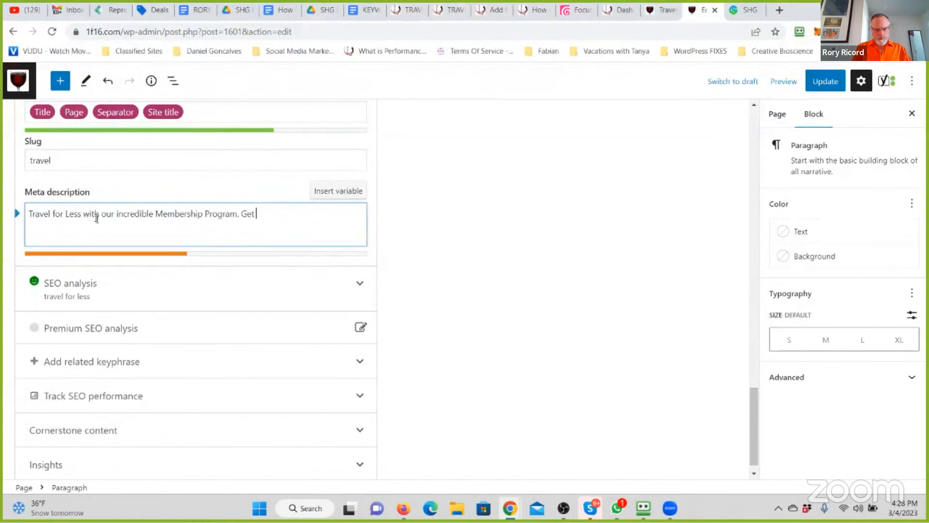
{"action": "type", "text": "the most amazing rates for "}
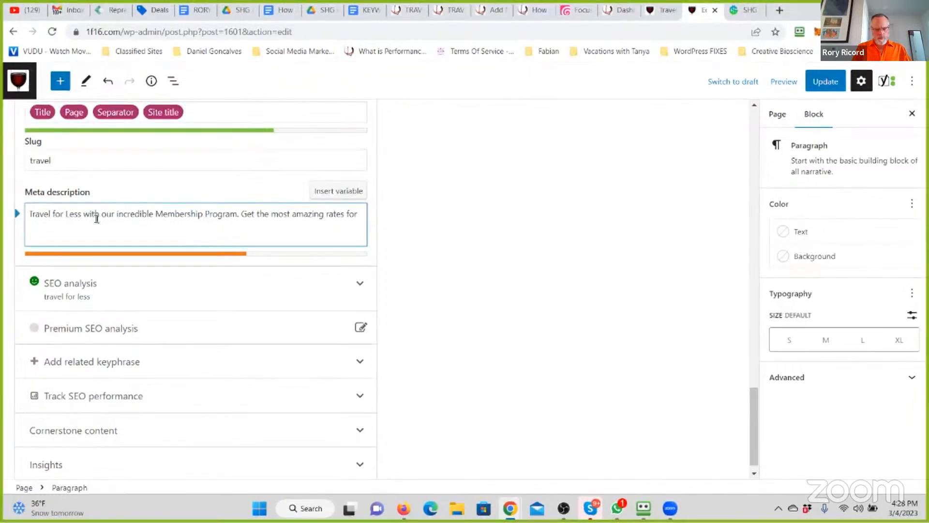
{"action": "type", "text": "Hotels, Cars, "}
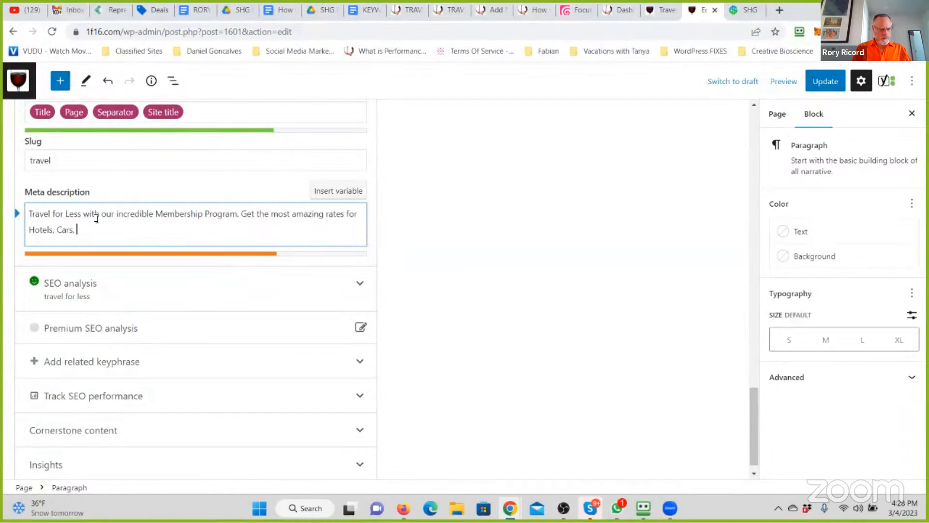
{"action": "type", "text": "Cruises"}
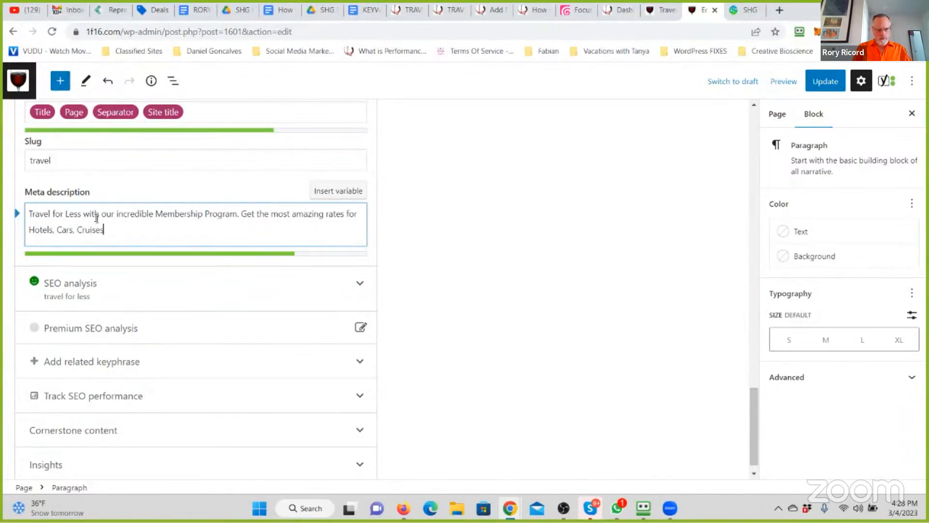
{"action": "type", "text": " and Air."}
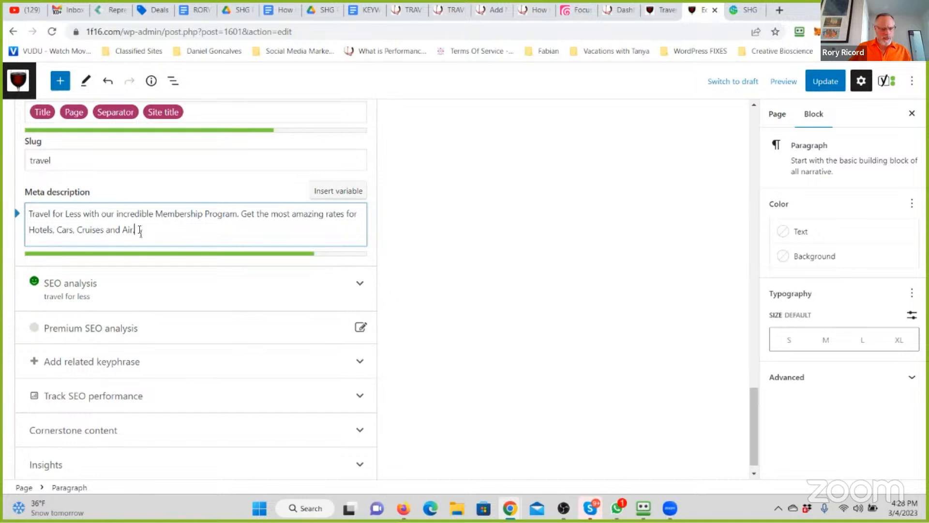
- Copy the whole meta description into the first paragraph, right after "Get ready to Travel for Less."
{"action": "key", "text": "ctrl+a"}
{"action": "key", "text": "ctrl+c"}
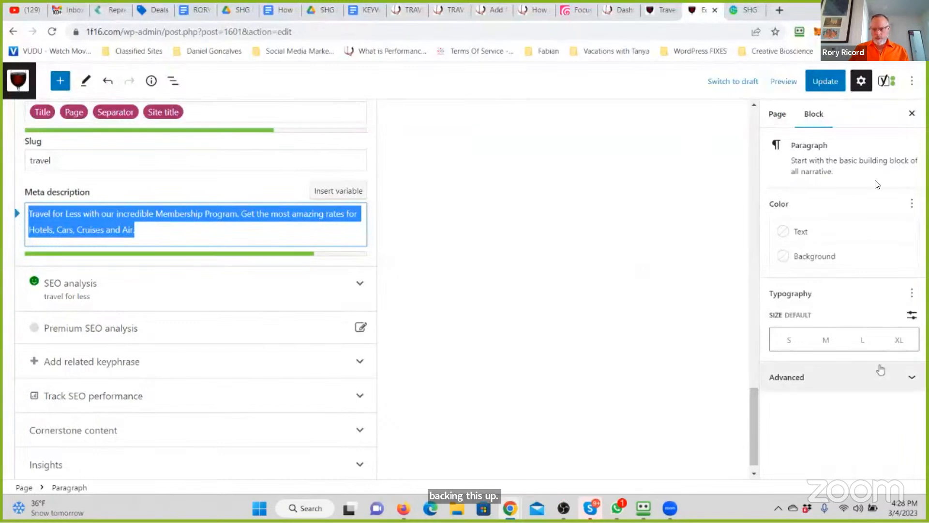
{"action": "left_click_drag", "start_coordinate": [756, 413], "coordinate": [764, 101]}
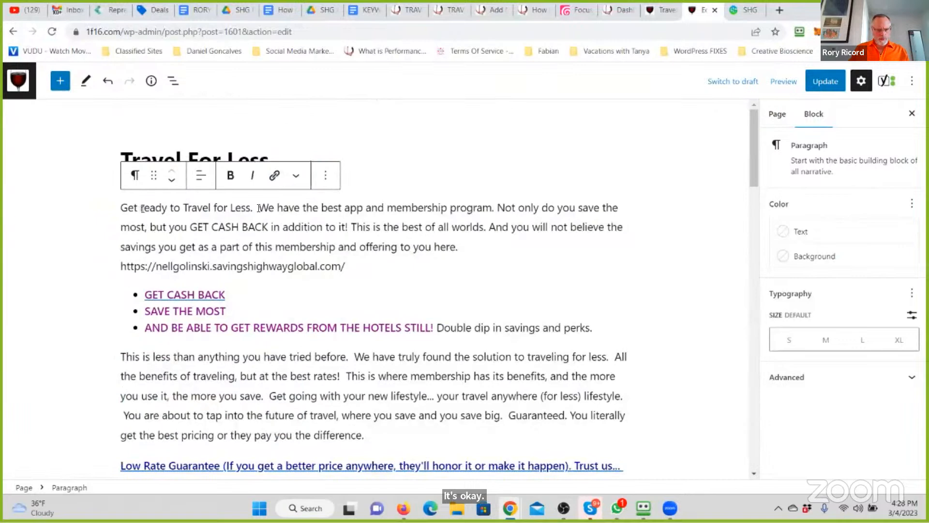
{"action": "key", "text": "BackSpace"}
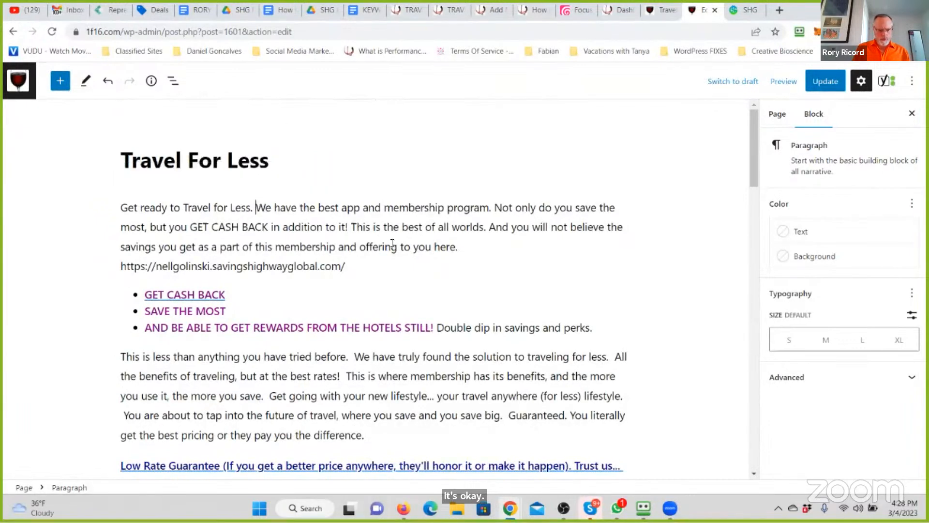
{"action": "key", "text": "ctrl+v"}
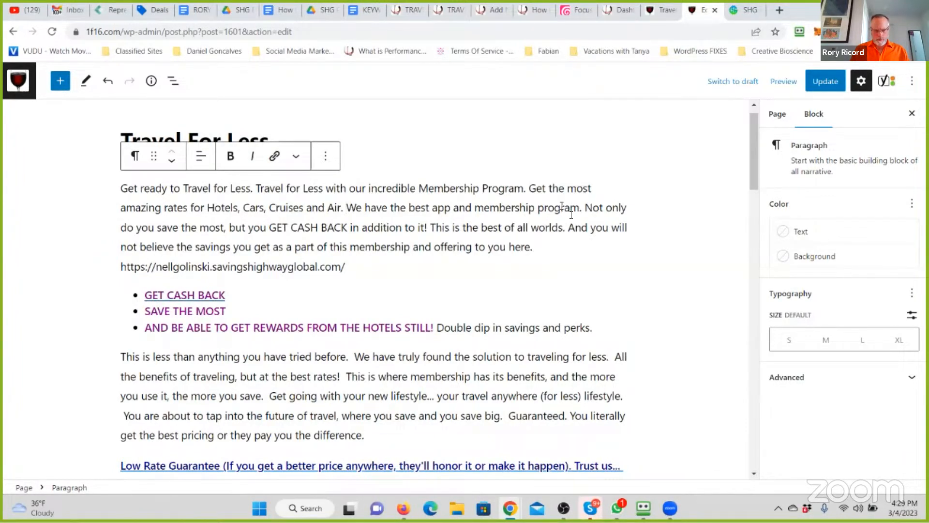
- Delete the old sentences from "We have the best app" to "offering to you here." and move the member's link into its own paragraph
{"action": "left_click", "coordinate": [285, 226]}
{"action": "key", "text": "ctrl+s"}
{"action": "left_click_drag", "start_coordinate": [544, 249], "coordinate": [346, 209]}
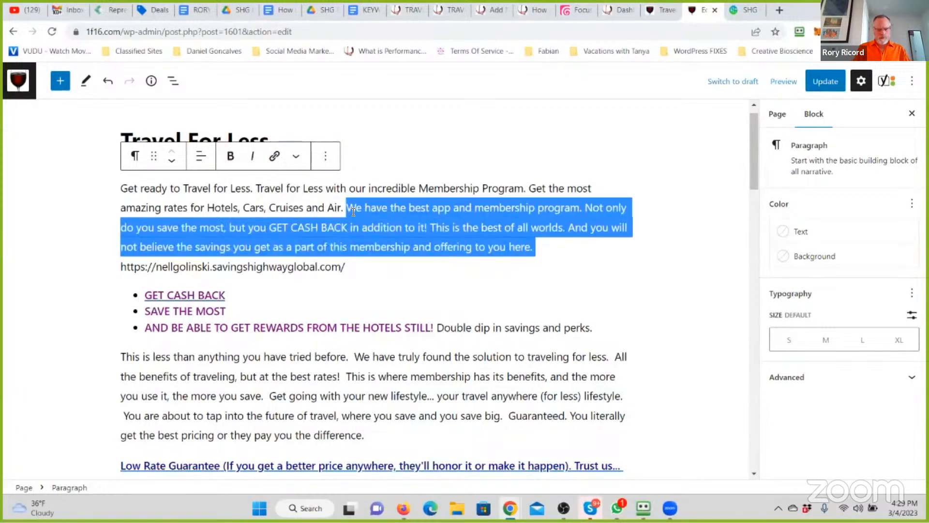
{"action": "key", "text": "Delete"}
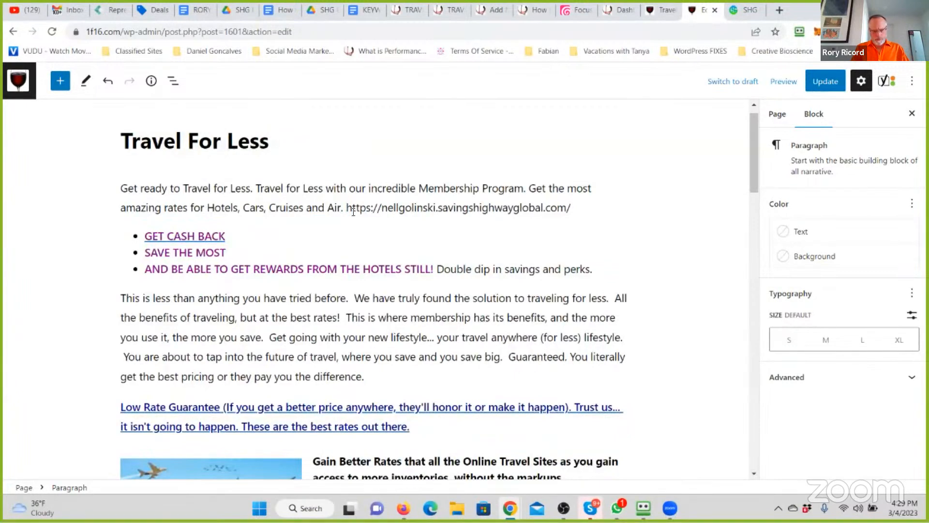
{"action": "key", "text": "Return"}
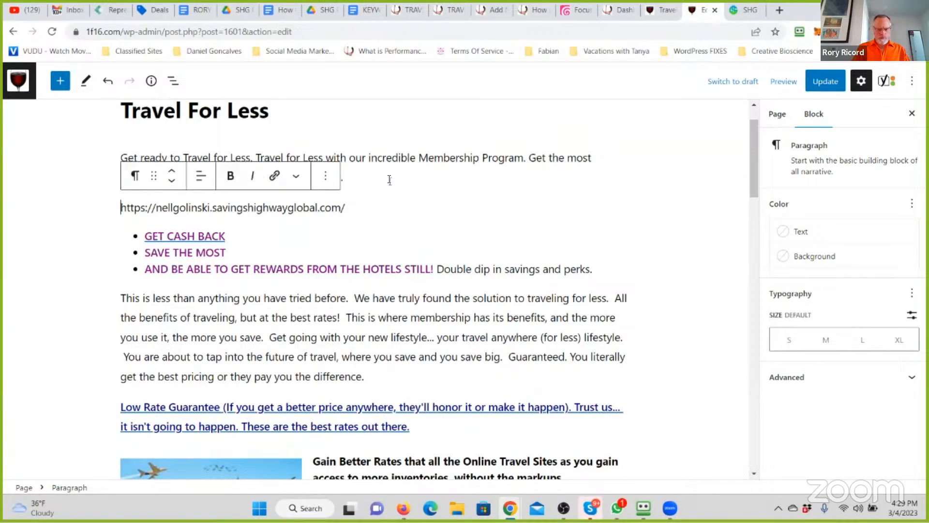
- Add "This membership has perks." at the end of the first paragraph
{"action": "left_click", "coordinate": [390, 179]}
{"action": "type", "text": "This "}
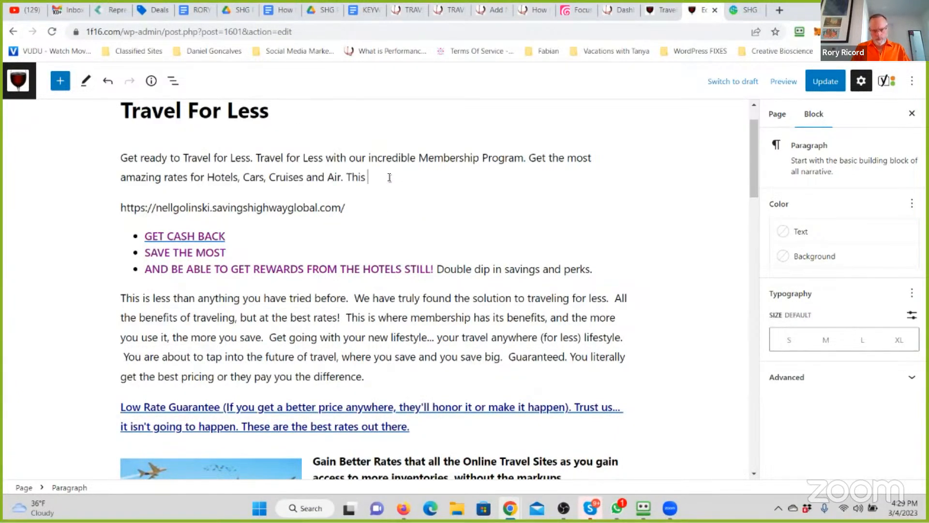
{"action": "type", "text": "membership and the "}
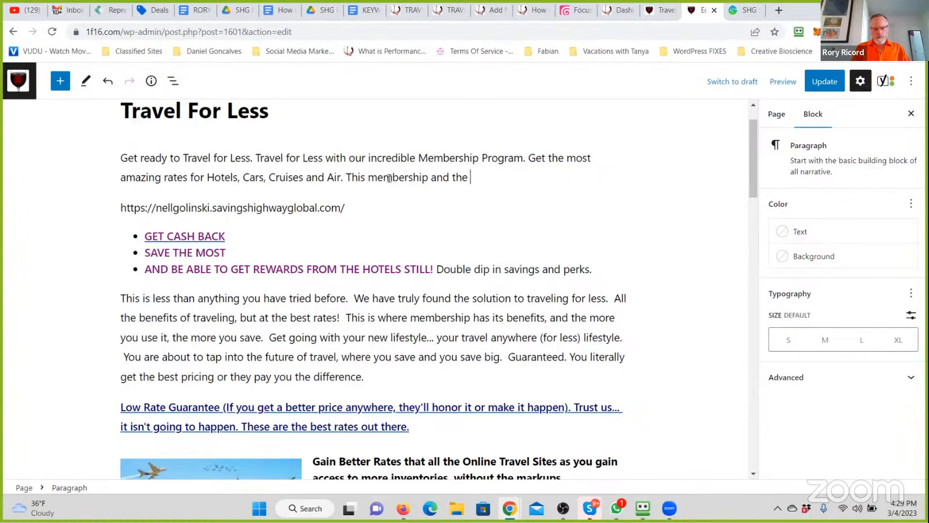
{"action": "type", "text": "wa"}
{"action": "key", "text": "BackSpace"}
{"action": "key", "text": "BackSpace"}
{"action": "key", "text": "BackSpace"}
{"action": "key", "text": "BackSpace"}
{"action": "key", "text": "BackSpace"}
{"action": "key", "text": "BackSpace"}
{"action": "key", "text": "BackSpace"}
{"action": "type", "text": "has perks "}
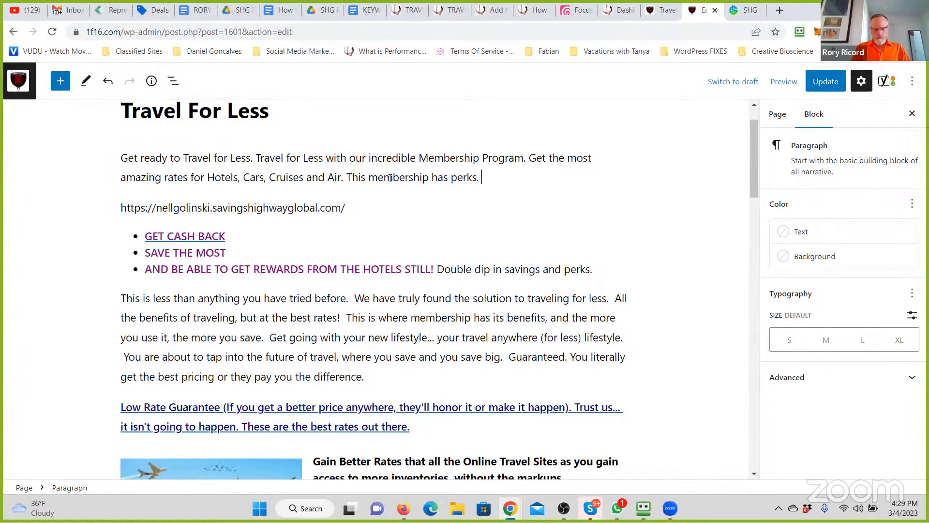
{"action": "type", "text": "The Member Only Pricing is so"}
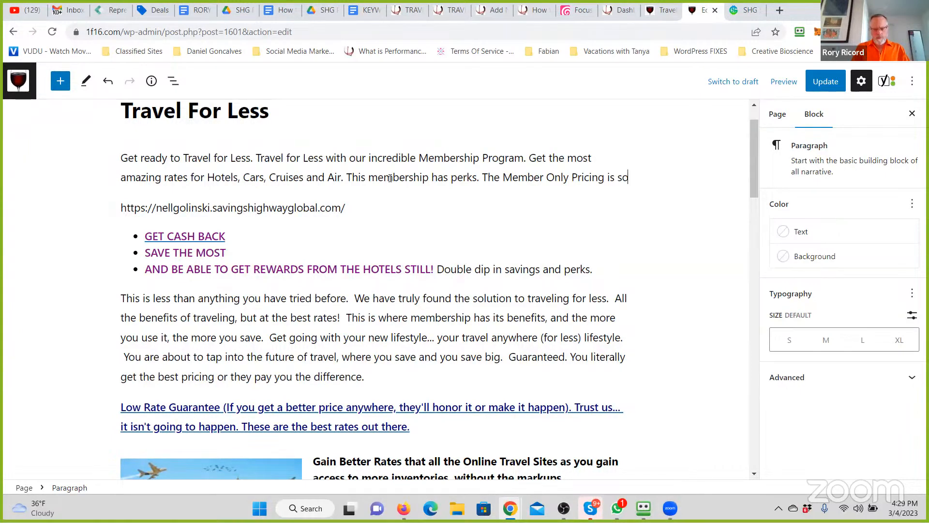
{"action": "type", "text": " awesome "}
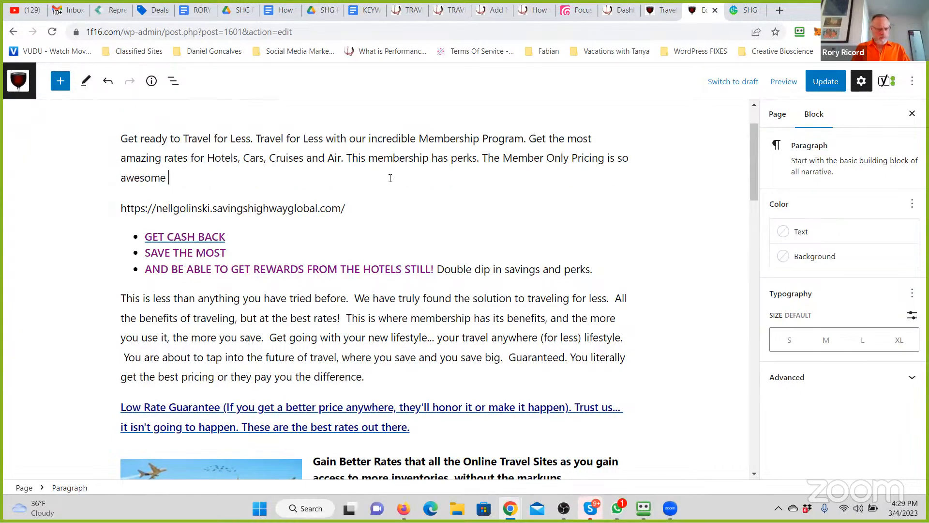
{"action": "type", "text": "we literally"}
- Continue the first paragraph with "The Member Only Pricing is so awesome we literally cannot post it. But we can explain it."
{"action": "key", "text": "BackSpace"}
{"action": "key", "text": "BackSpace"}
{"action": "key", "text": "BackSpace"}
{"action": "key", "text": "BackSpace"}
{"action": "key", "text": "BackSpace"}
{"action": "type", "text": "rally cannot post it."}
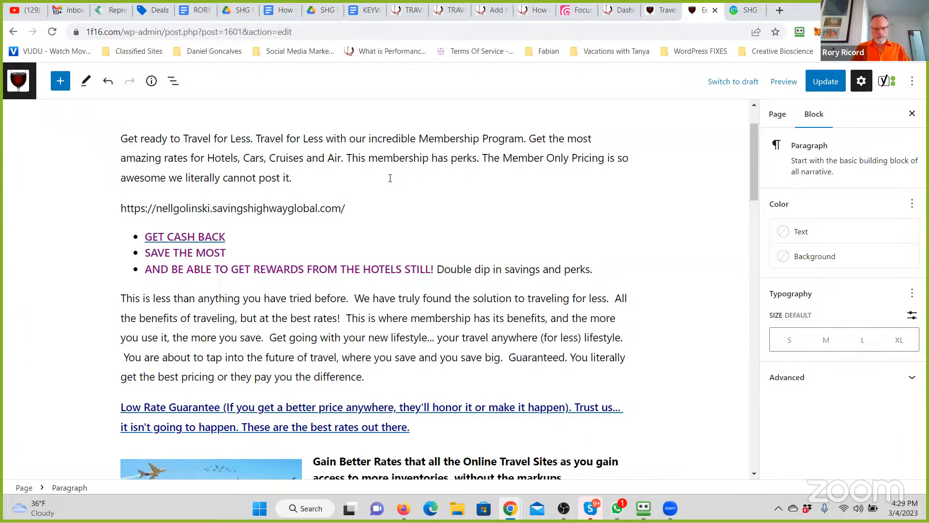
{"action": "type", "text": " But we can explain it."}
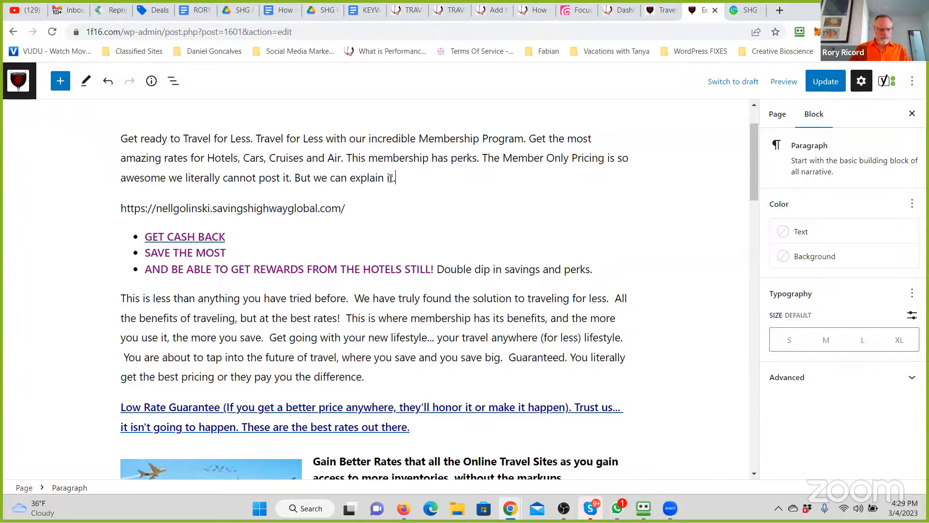
- Replace the "GET CASH BACK" list item with "GO Here and Choose the Gold,"
{"action": "left_click", "coordinate": [211, 237]}
{"action": "left_click_drag", "start_coordinate": [226, 237], "coordinate": [145, 238]}
{"action": "type", "text": "GO "}
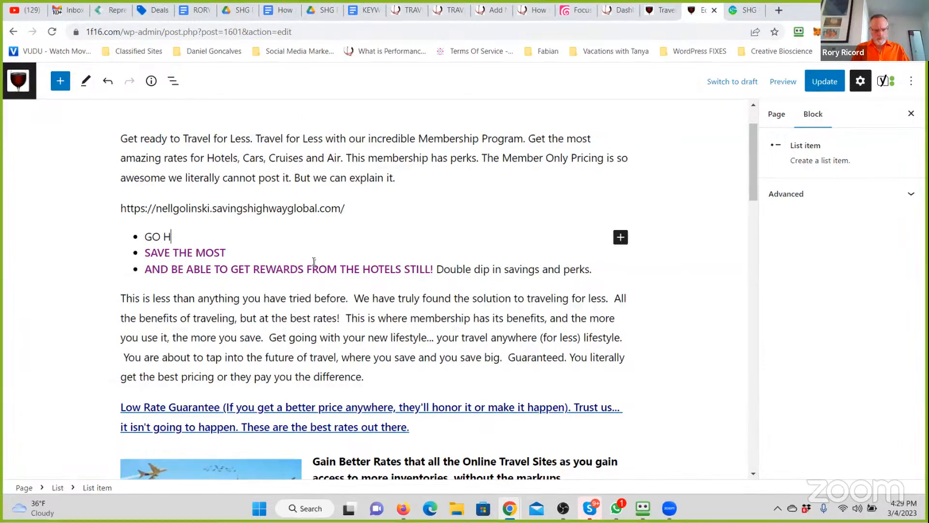
{"action": "type", "text": "Here and C"}
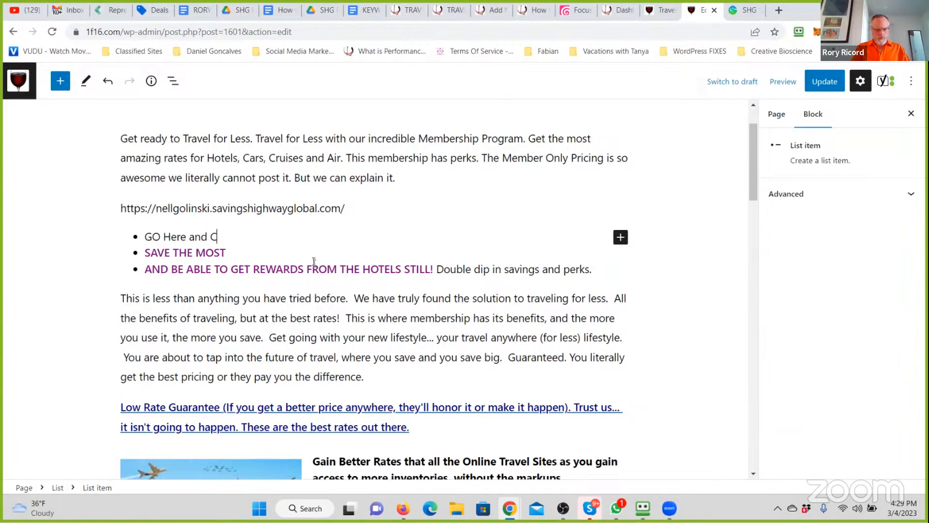
{"action": "type", "text": "hoose the Gold,"}
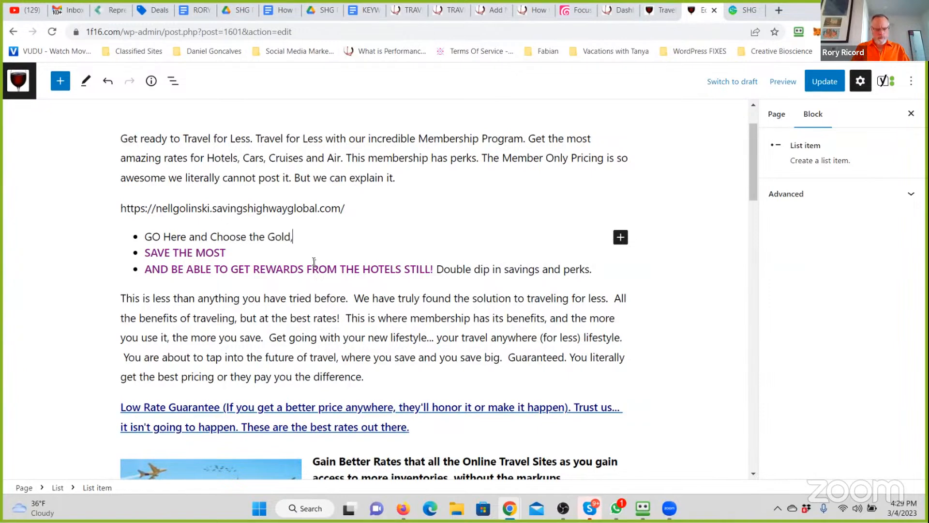
{"action": "type", "text": " T"}
- Complete the first list item with "Platinum or Titanium Levels of Membership."
{"action": "key", "text": "BackSpace"}
{"action": "type", "text": "PLatinum or Titanium"}
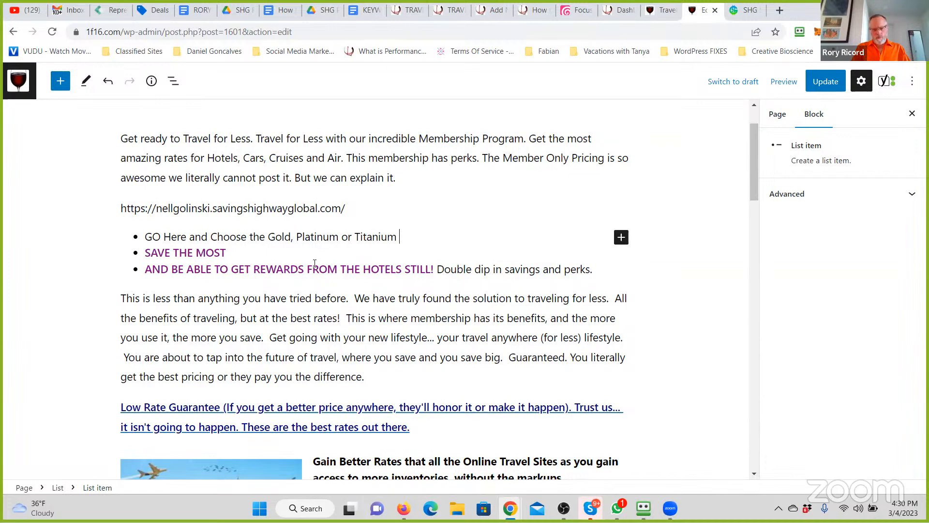
{"action": "type", "text": " Levels of Members"}
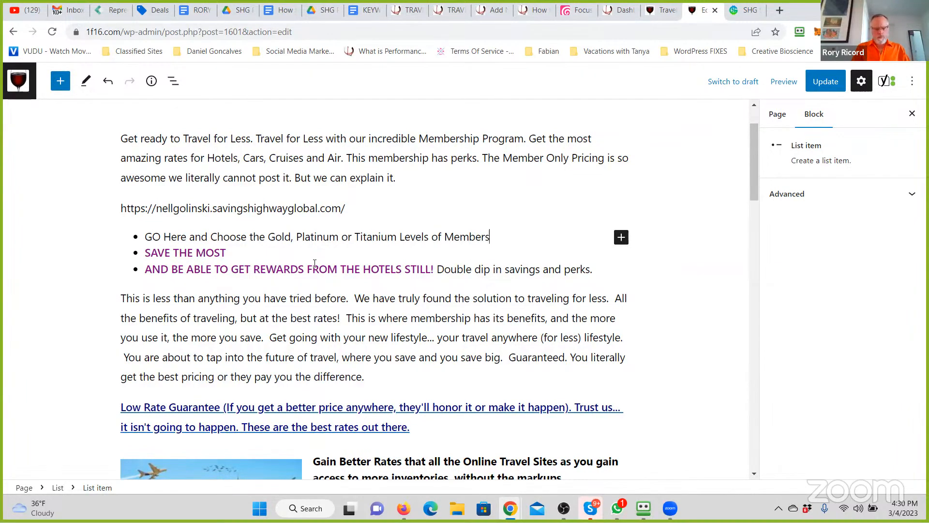
{"action": "type", "text": "hip."}
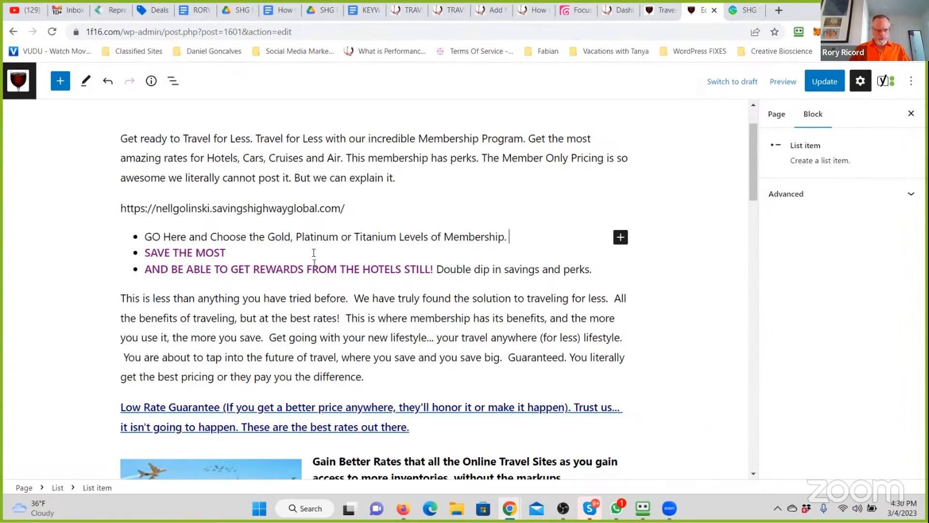
- Replace the "SAVE THE MOST" list item with "If you are looking to Travel now and again, the GOLD Program may be sufficient."
{"action": "scroll", "coordinate": [234, 257], "scroll_direction": "down", "scroll_amount": 2}
{"action": "scroll", "coordinate": [234, 257], "scroll_direction": "up", "scroll_amount": 3}
{"action": "left_click_drag", "start_coordinate": [226, 288], "coordinate": [149, 286]}
{"action": "type", "text": "If"}
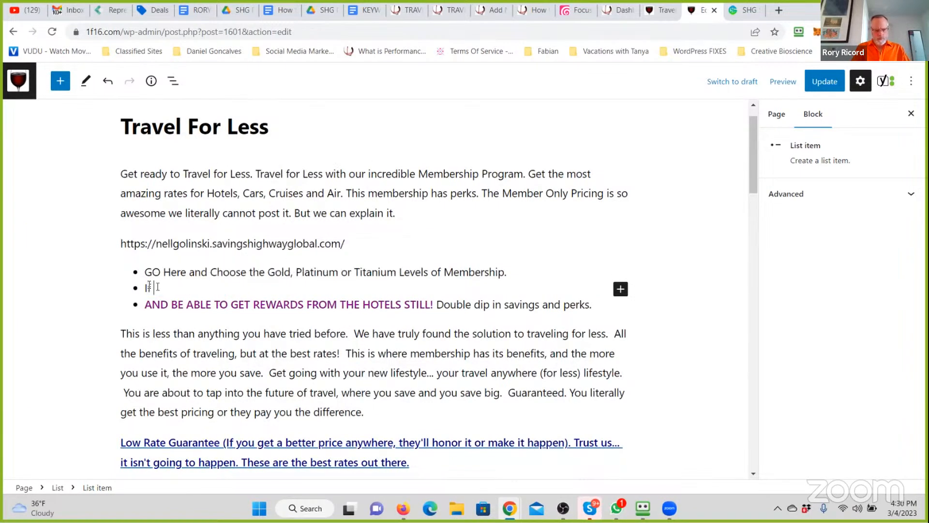
{"action": "type", "text": " you are looking to "}
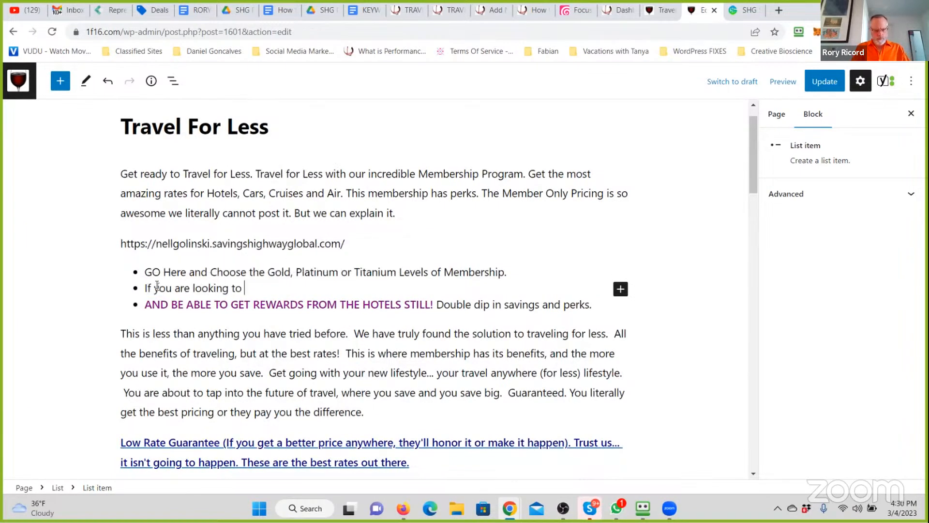
{"action": "type", "text": "Travel now and again"}
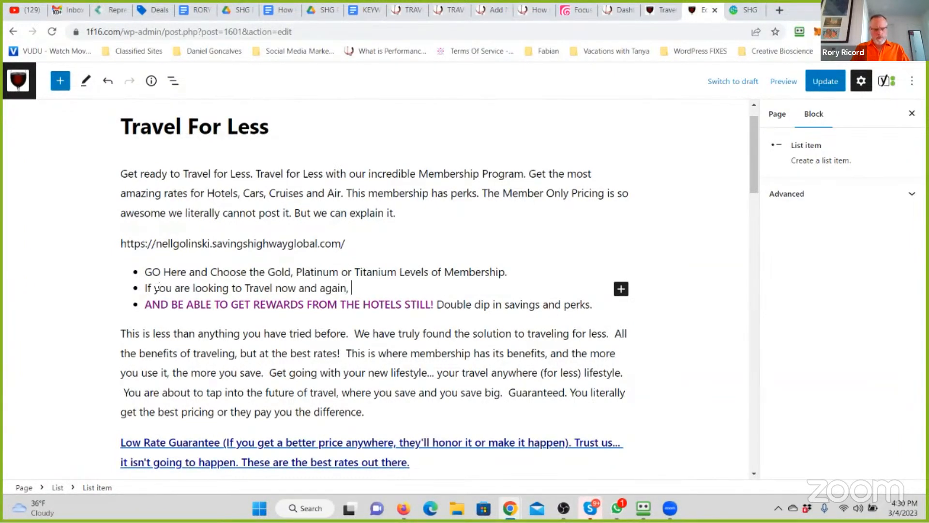
{"action": "type", "text": ", the GOLD Program"}
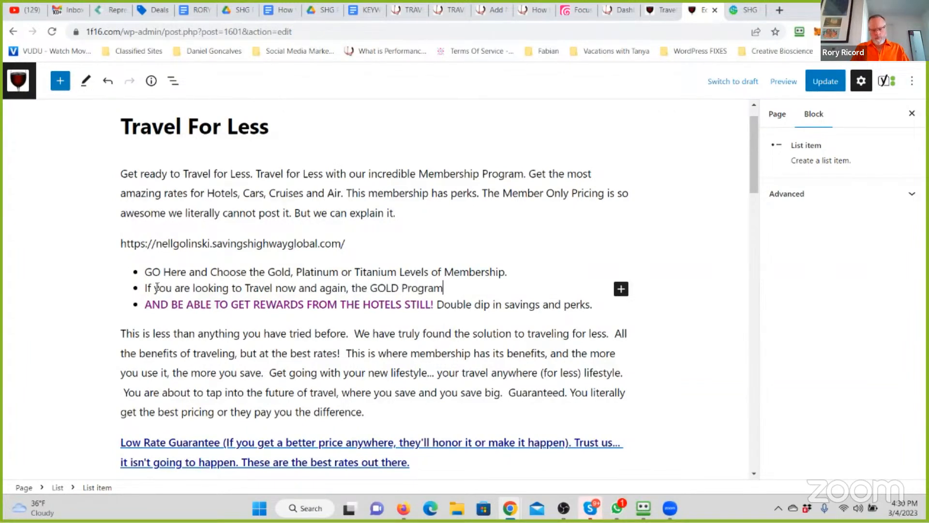
{"action": "type", "text": " may be sufficient."}
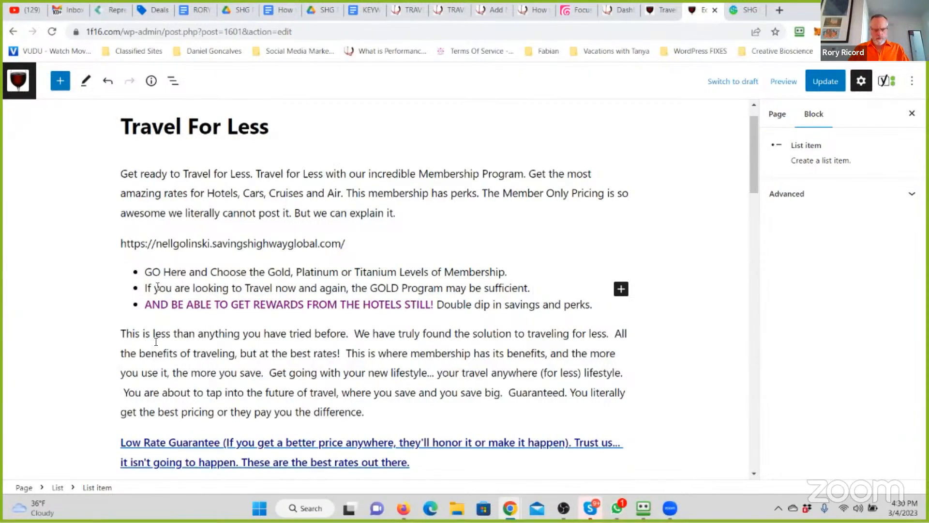
- Clear the text of the third list item about getting rewards from the hotels
{"action": "left_click_drag", "start_coordinate": [593, 304], "coordinate": [148, 300]}
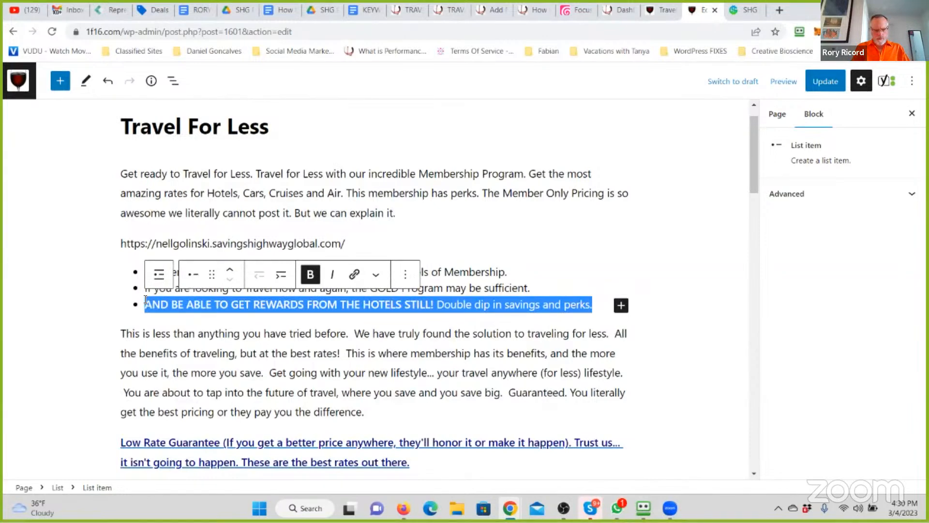
{"action": "left_click", "coordinate": [517, 302]}
{"action": "left_click_drag", "start_coordinate": [601, 304], "coordinate": [353, 304]}
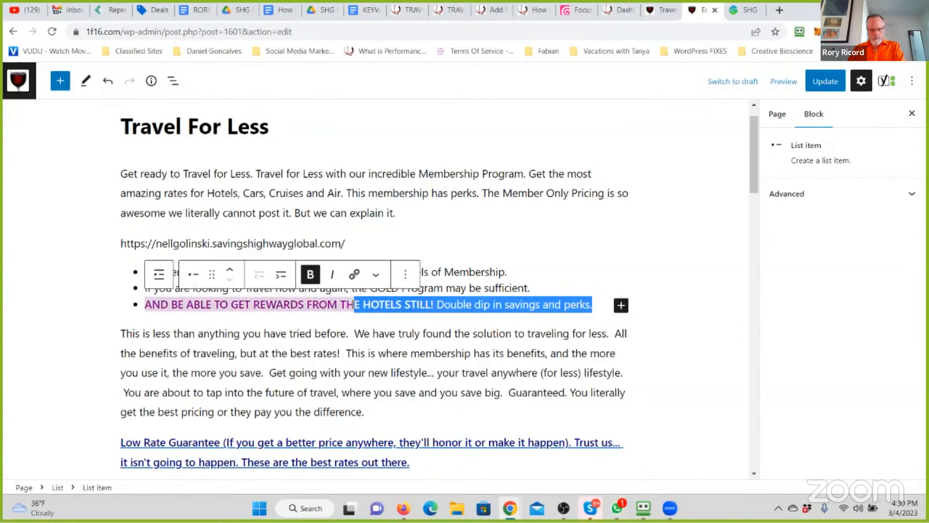
{"action": "key", "text": "BackSpace"}
{"action": "key", "text": "BackSpace"}
{"action": "key", "text": "BackSpace"}
{"action": "key", "text": "BackSpace"}
{"action": "key", "text": "BackSpace"}
{"action": "key", "text": "BackSpace"}
{"action": "key", "text": "BackSpace"}
{"action": "key", "text": "BackSpace"}
{"action": "key", "text": "BackSpace"}
{"action": "key", "text": "BackSpace"}
{"action": "key", "text": "BackSpace"}
{"action": "key", "text": "BackSpace"}
{"action": "key", "text": "BackSpace"}
{"action": "key", "text": "BackSpace"}
{"action": "key", "text": "BackSpace"}
{"action": "key", "text": "BackSpace"}
{"action": "key", "text": "BackSpace"}
{"action": "key", "text": "BackSpace"}
{"action": "key", "text": "BackSpace"}
{"action": "key", "text": "BackSpace"}
{"action": "key", "text": "BackSpace"}
{"action": "key", "text": "BackSpace"}
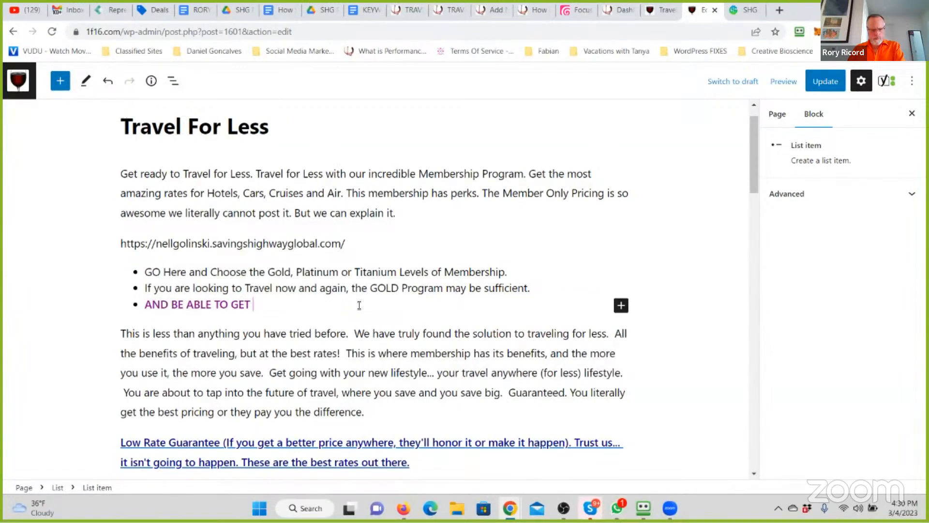
{"action": "key", "text": "BackSpace"}
{"action": "key", "text": "BackSpace"}
{"action": "key", "text": "BackSpace"}
{"action": "key", "text": "BackSpace"}
{"action": "key", "text": "BackSpace"}
{"action": "key", "text": "BackSpace"}
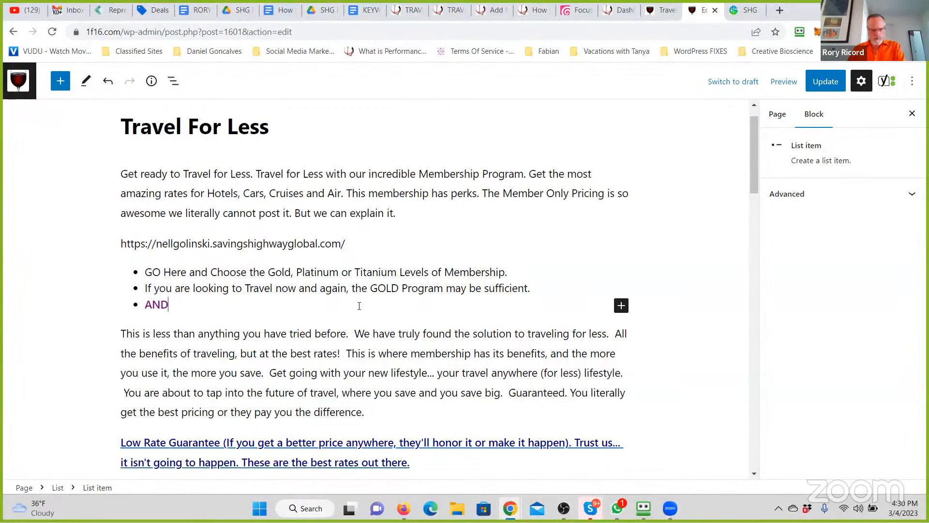
- Write "However; you may want the Platinum Level if you are a steady Traveler." as the third list item
{"action": "type", "text": "However"}
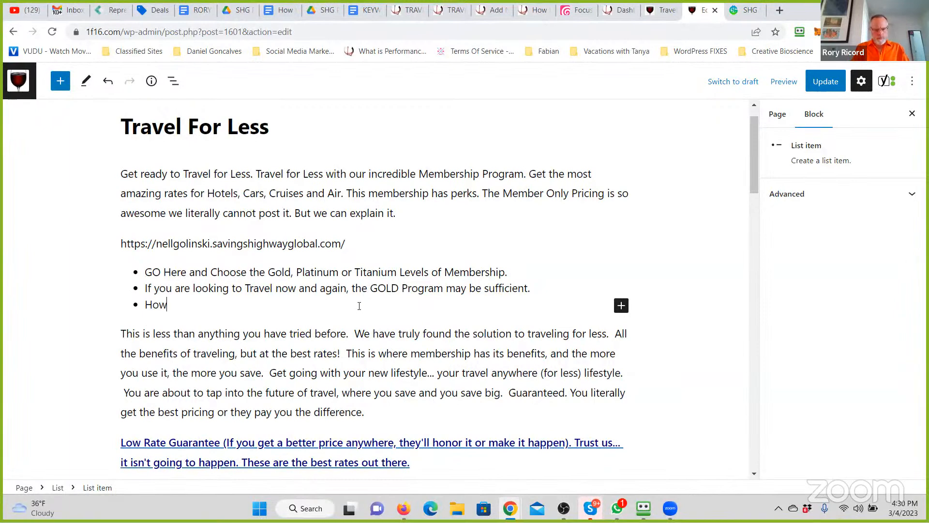
{"action": "type", "text": "; you may want the Platinum Level if you are"}
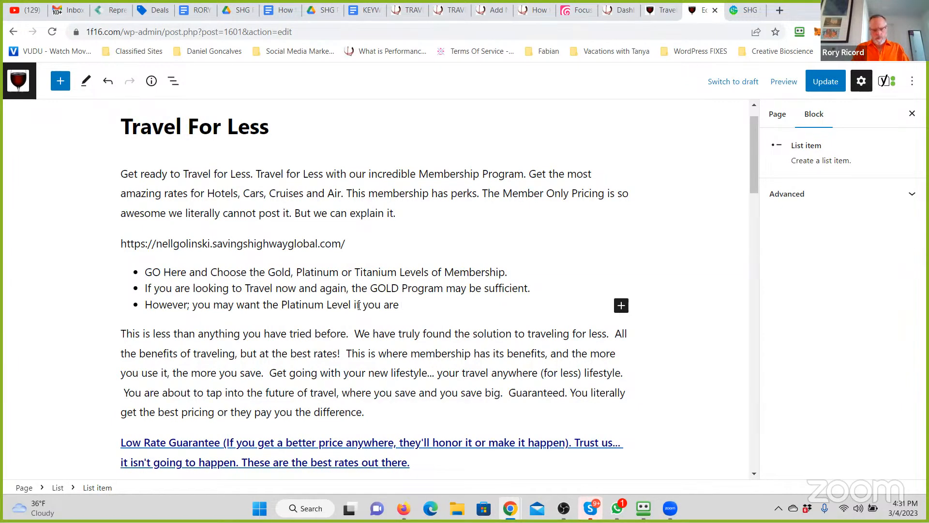
{"action": "type", "text": " a stedy"}
{"action": "key", "text": "BackSpace"}
{"action": "type", "text": "ady Travel"}
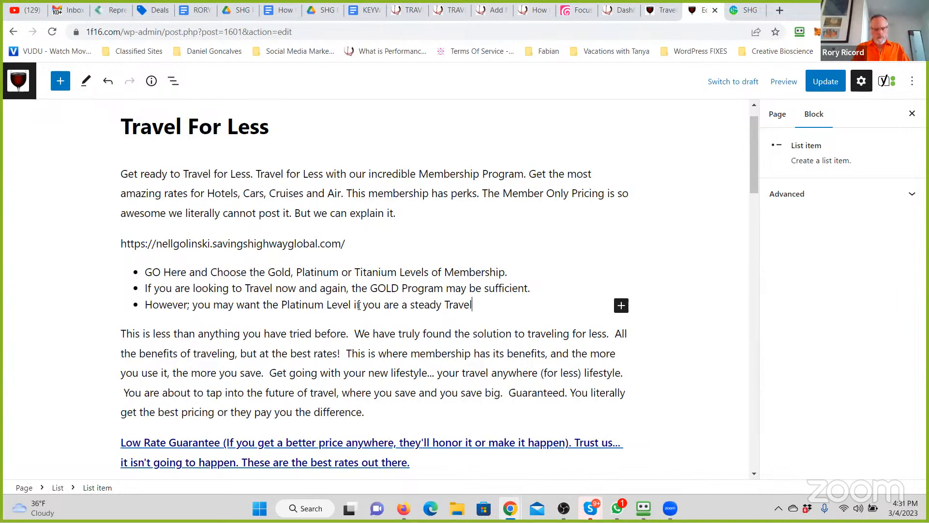
{"action": "type", "text": "er."}
- Add a fourth list item reading "And if you are a Business or Frequent Traveler the Titanium Membership has so much more."
{"action": "key", "text": "Return"}
{"action": "type", "text": "And"}
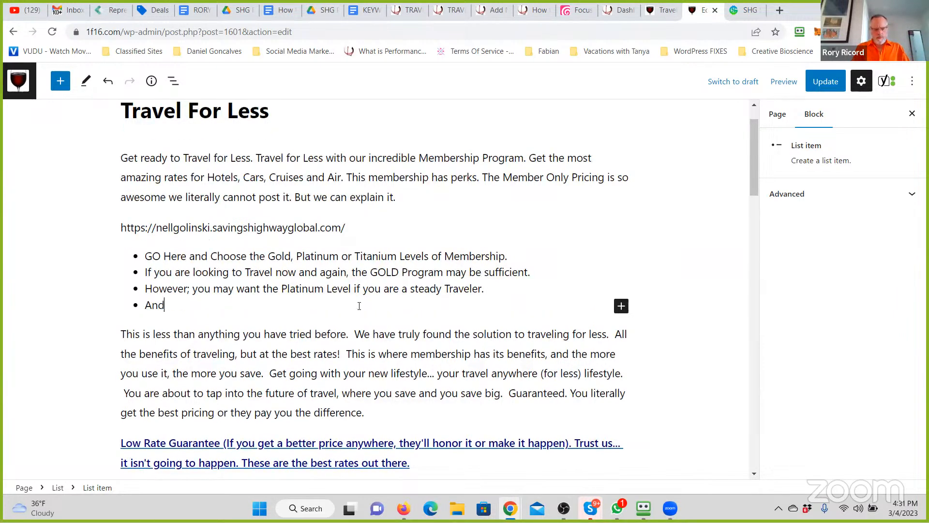
{"action": "type", "text": " if you are B Business or Frqu"}
{"action": "key", "text": "BackSpace"}
{"action": "type", "text": "eq"}
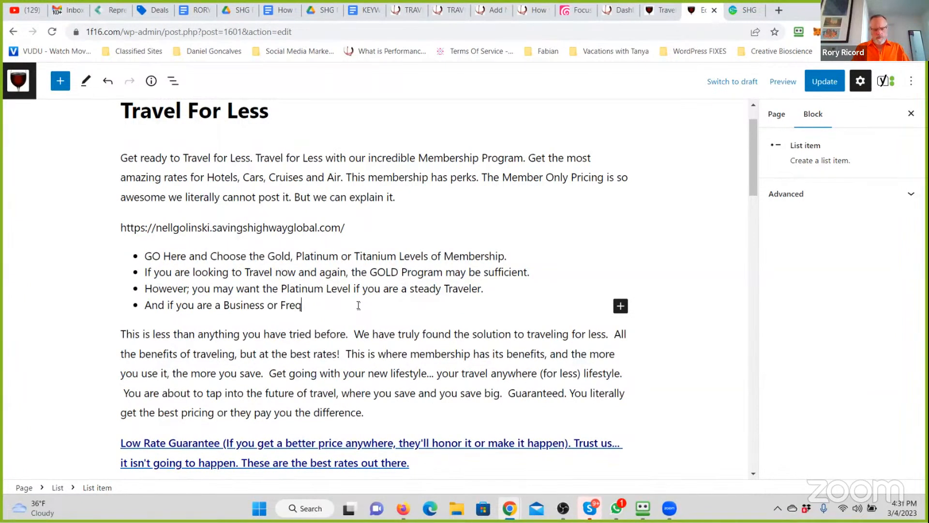
{"action": "type", "text": "uent Traveller th"}
{"action": "key", "text": "BackSpace"}
{"action": "key", "text": "BackSpace"}
{"action": "key", "text": "BackSpace"}
{"action": "key", "text": "BackSpace"}
{"action": "key", "text": "BackSpace"}
{"action": "type", "text": "er the PTitanium Membership "}
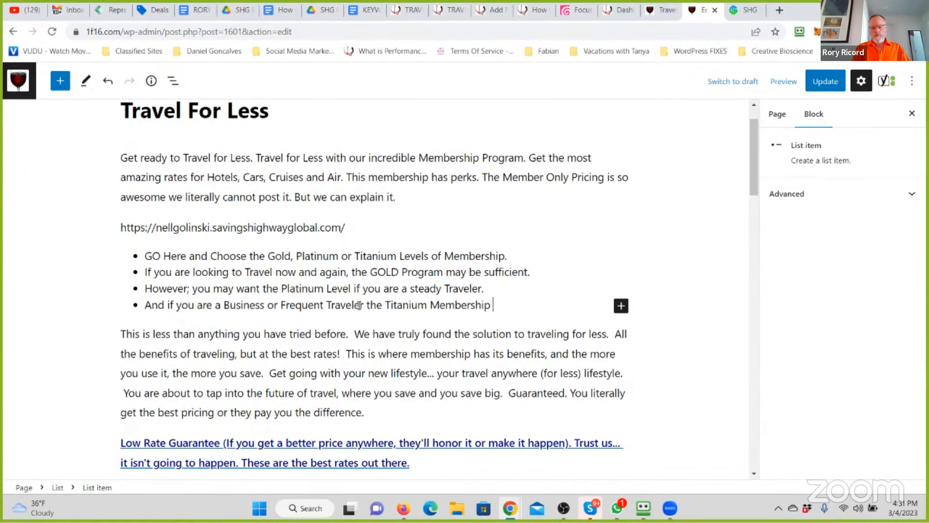
{"action": "type", "text": "has so much "}
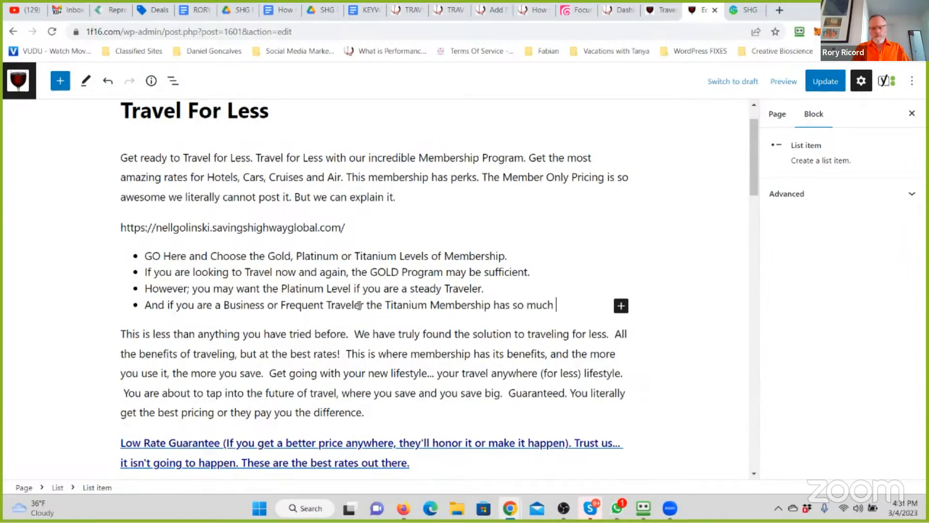
{"action": "type", "text": "more."}
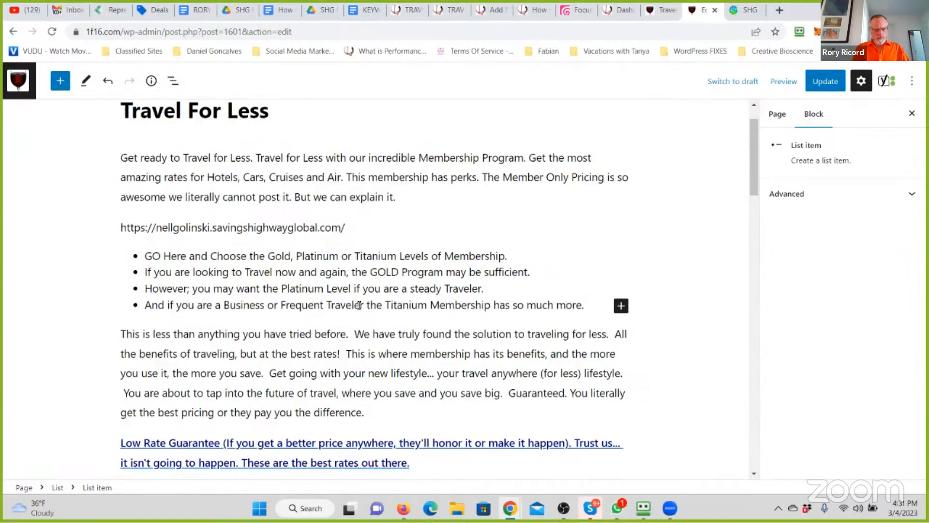
- Below the list, start a paragraph: "Now you will see that this Membership is far more than just a Travel "PERKS ON PERKS" Membership."
{"action": "key", "text": "Return"}
{"action": "key", "text": "Return"}
{"action": "type", "text": "Now you'll se"}
{"action": "type", "text": "e"}
{"action": "key", "text": "BackSpace"}
{"action": "key", "text": "BackSpace"}
{"action": "key", "text": "BackSpace"}
{"action": "key", "text": "BackSpace"}
{"action": "key", "text": "BackSpace"}
{"action": "key", "text": "BackSpace"}
{"action": "key", "text": "BackSpace"}
{"action": "type", "text": "w"}
{"action": "key", "text": "BackSpace"}
{"action": "key", "text": "BackSpace"}
{"action": "type", "text": "wll ill see that this"}
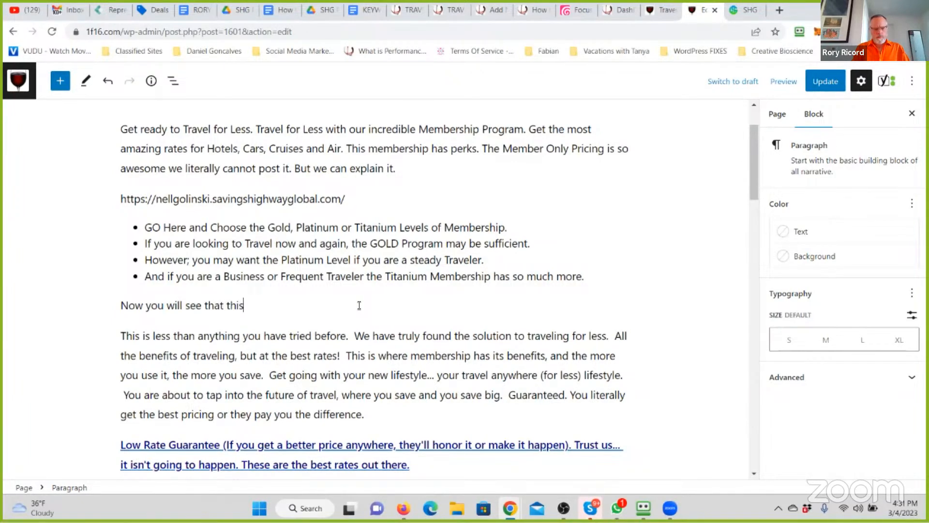
{"action": "type", "text": " Membership is far more than just a Travel "}
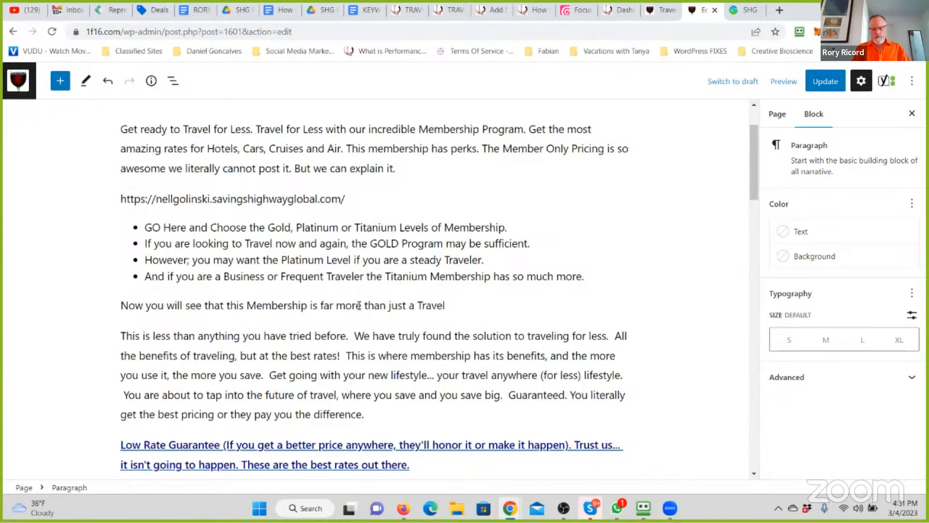
{"action": "type", "text": "\"PERKSON PERKS\" Membership. It is a"}
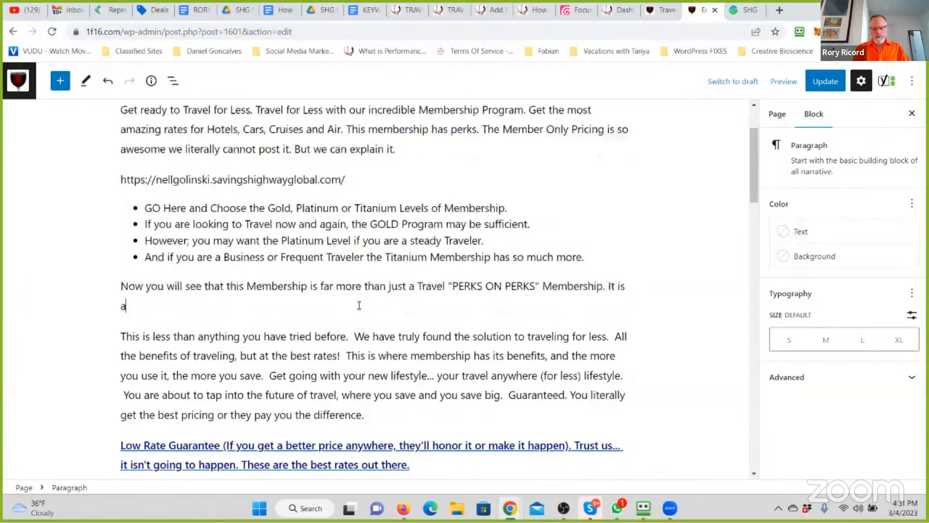
{"action": "type", "text": " way to get "}
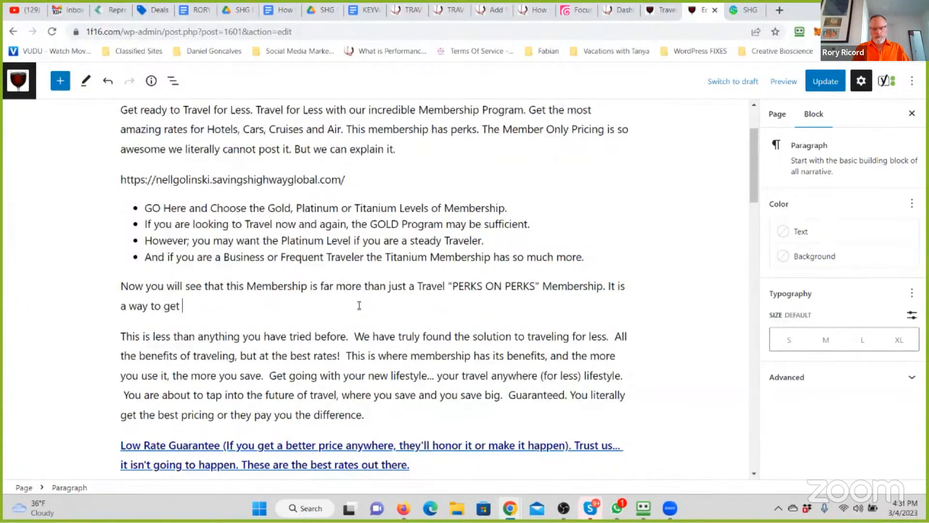
{"action": "type", "text": "access to \"Exclusive Rates\" that will "}
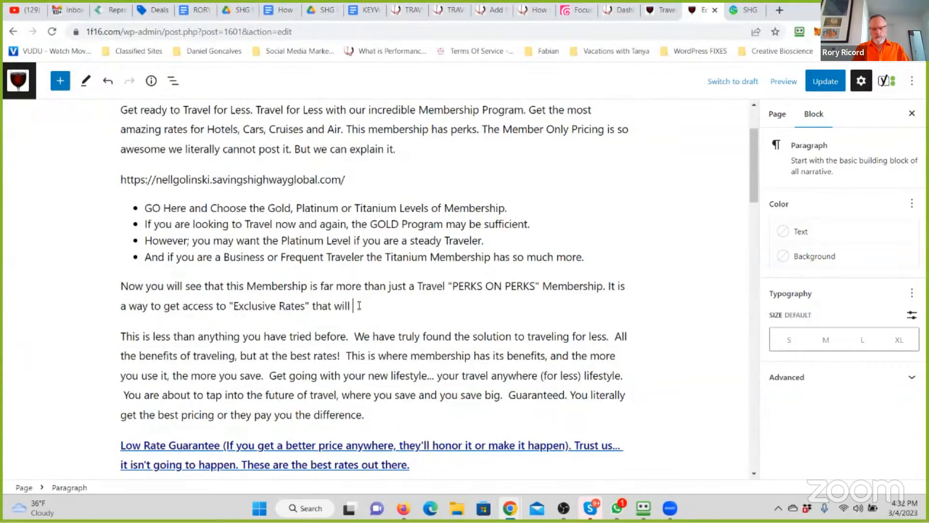
{"action": "type", "text": "have the clerks looking at yo"}
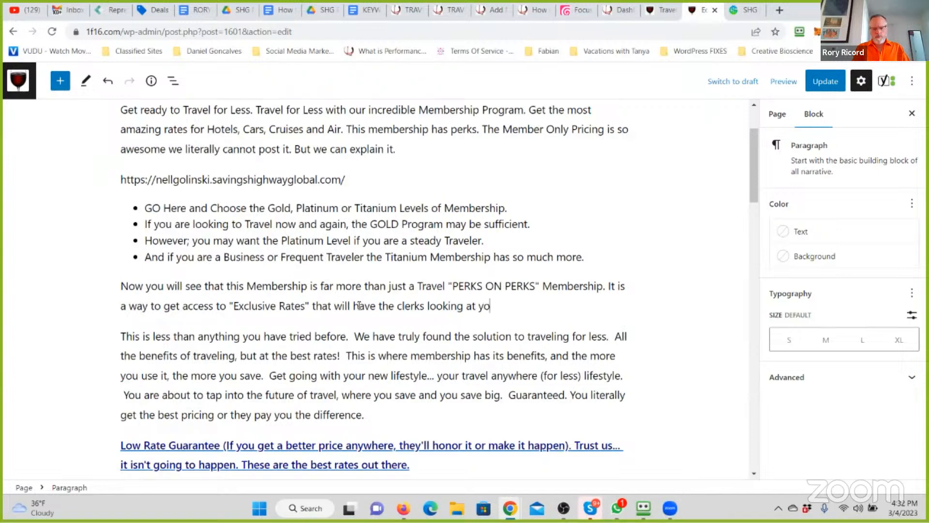
{"action": "type", "text": "u like you own the pl"}
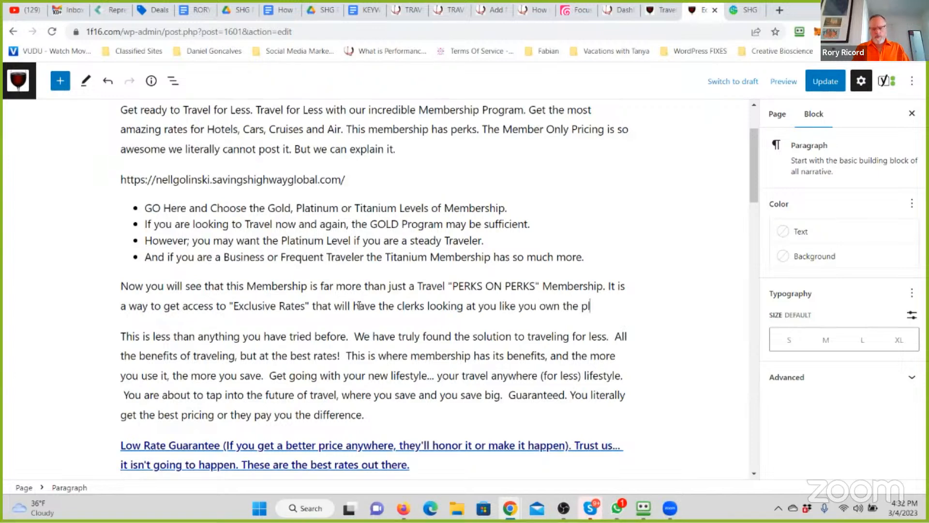
{"action": "type", "text": "ace. Thi"}
- End the paragraph with "This is incredible. And again, we cannot list the pricing out because it is only for Members."
{"action": "key", "text": "BackSpace"}
{"action": "key", "text": "BackSpace"}
{"action": "type", "text": "is is"}
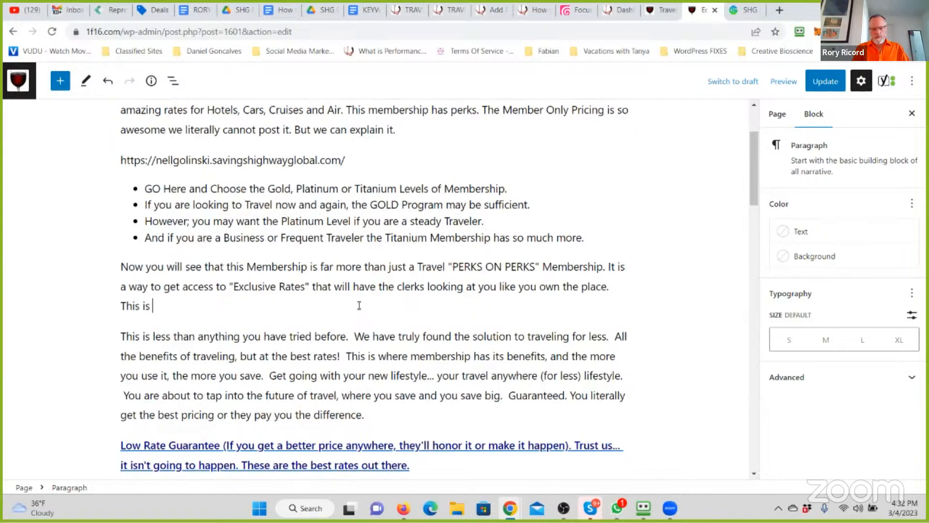
{"action": "type", "text": " incredible. And aga"}
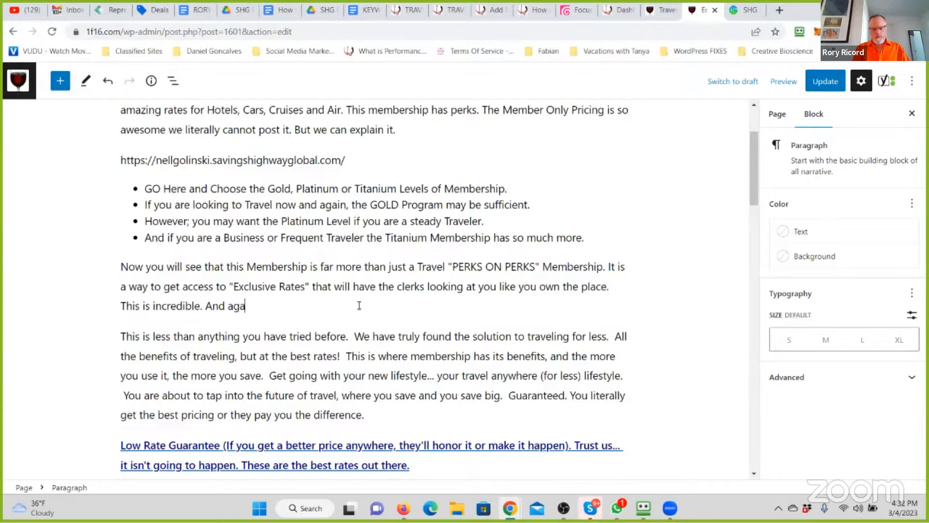
{"action": "type", "text": "in, we cannot list the pricing out"}
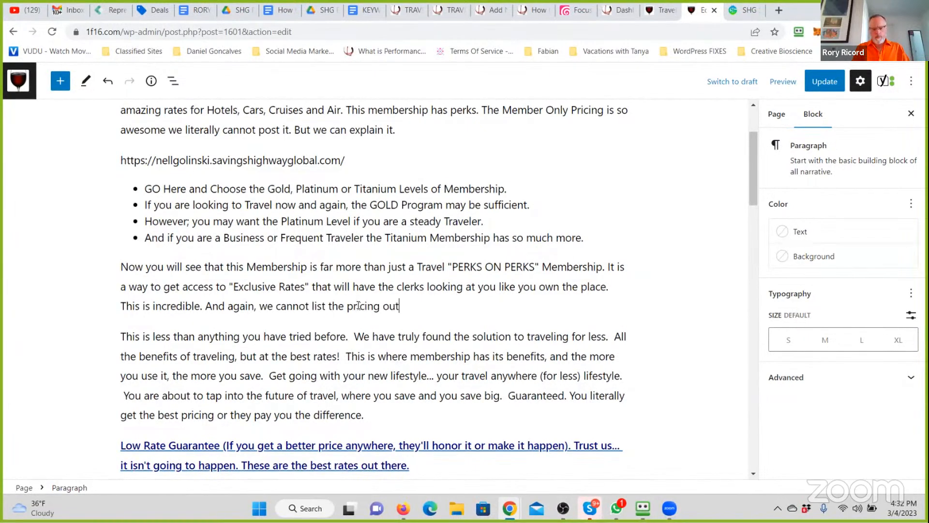
{"action": "type", "text": " because it si"}
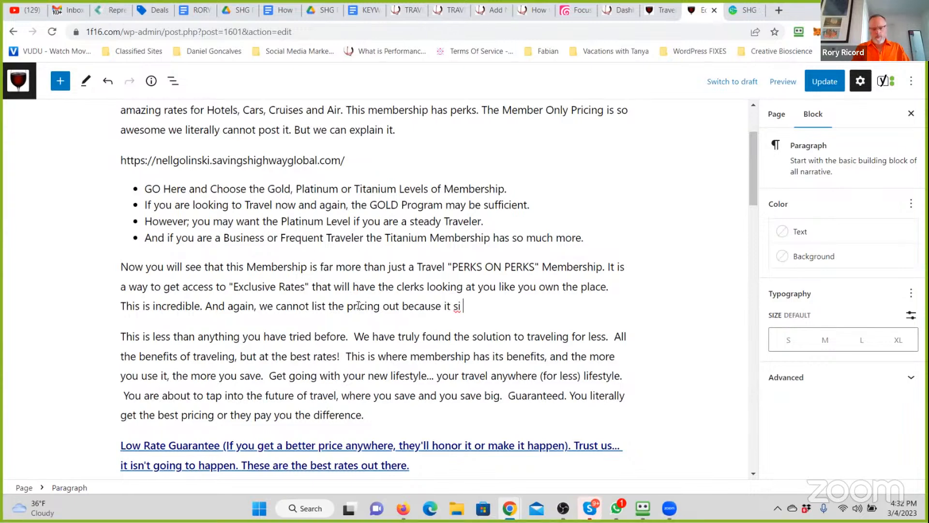
{"action": "type", "text": " only for"}
{"action": "key", "text": "BackSpace"}
{"action": "key", "text": "BackSpace"}
{"action": "key", "text": "BackSpace"}
{"action": "key", "text": "BackSpace"}
{"action": "type", "text": "for Members."}
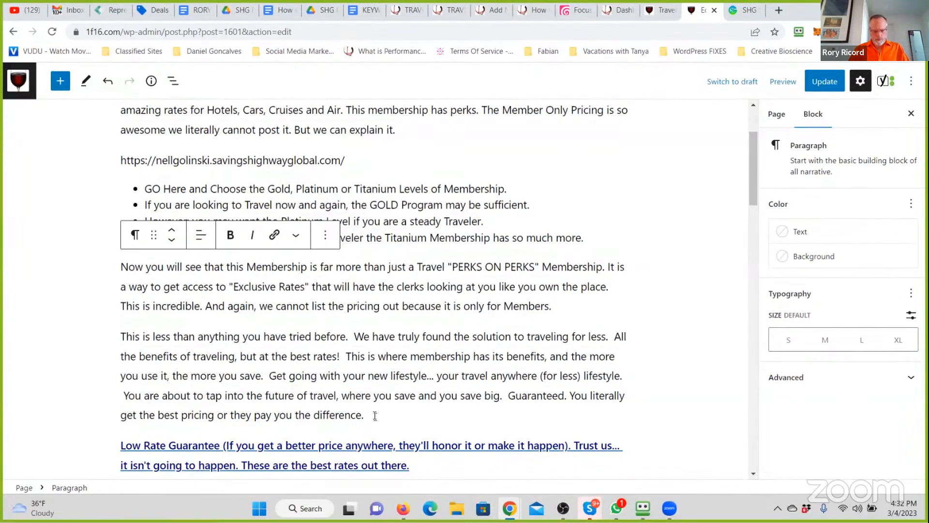
- Delete the old "This is less than anything you have tried before" paragraph together with the Low Rate Guarantee link text below it
{"action": "left_click_drag", "start_coordinate": [412, 464], "coordinate": [105, 322]}
{"action": "key", "text": "BackSpace"}
{"action": "key", "text": "BackSpace"}
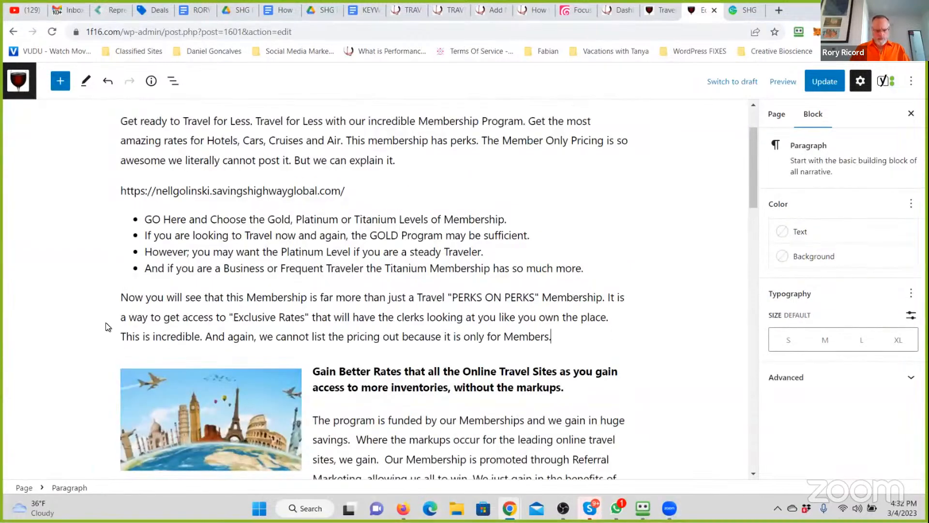
- Apply the Rounded style to the world landmarks image beside the "Gain Better Rates" heading
{"action": "scroll", "coordinate": [250, 352], "scroll_direction": "down", "scroll_amount": 3}
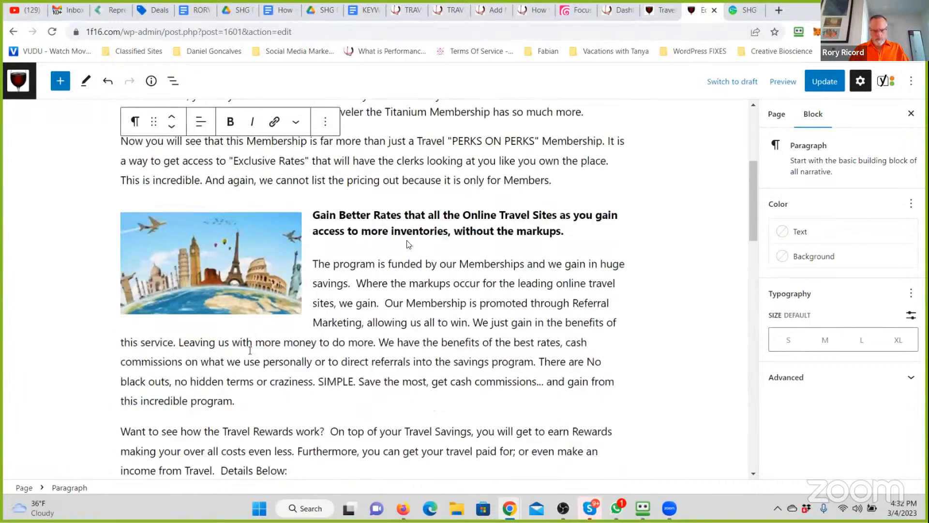
{"action": "left_click", "coordinate": [380, 217]}
{"action": "left_click", "coordinate": [579, 228]}
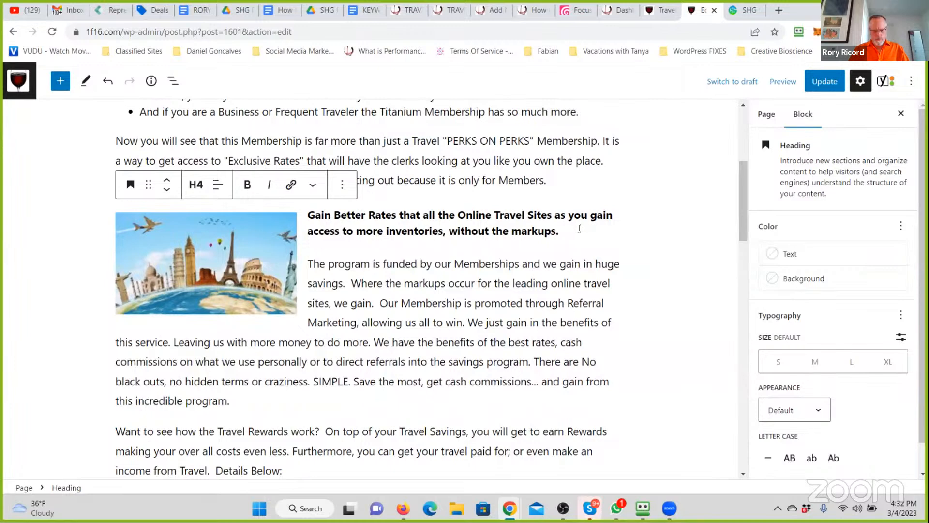
{"action": "left_click", "coordinate": [185, 262]}
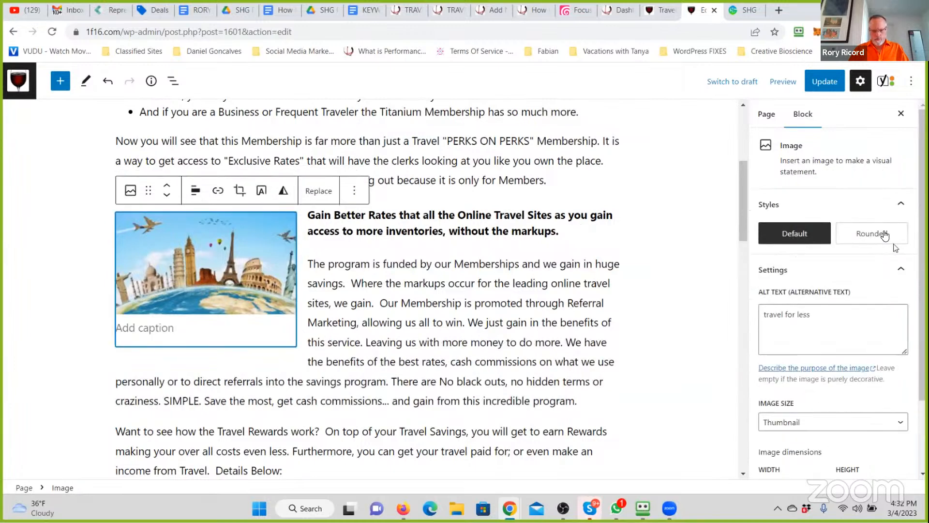
{"action": "left_click", "coordinate": [886, 236]}
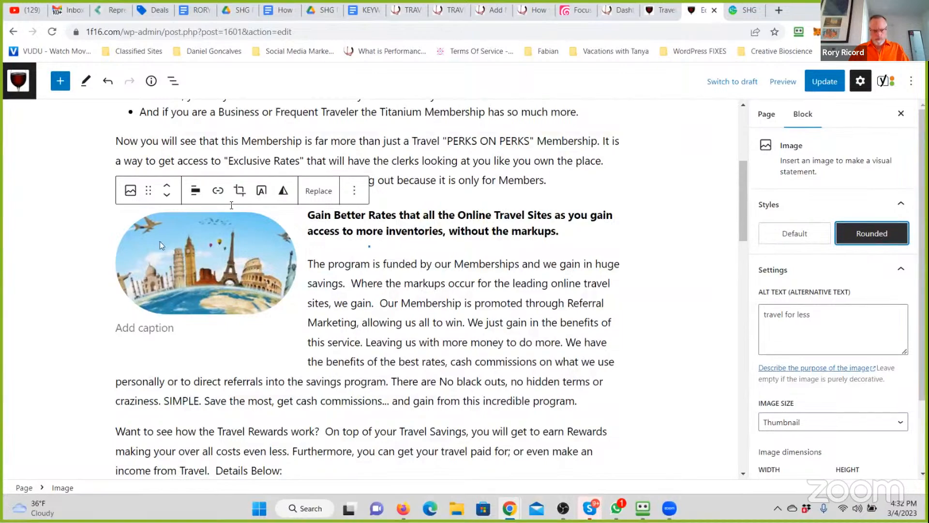
- Remove the member's website address from the paragraph between the intro and the bullet list
{"action": "left_click", "coordinate": [417, 246]}
{"action": "scroll", "coordinate": [373, 204], "scroll_direction": "up", "scroll_amount": 5}
{"action": "left_click_drag", "start_coordinate": [358, 247], "coordinate": [116, 247]}
{"action": "key", "text": "ctrl+c"}
{"action": "key", "text": "BackSpace"}
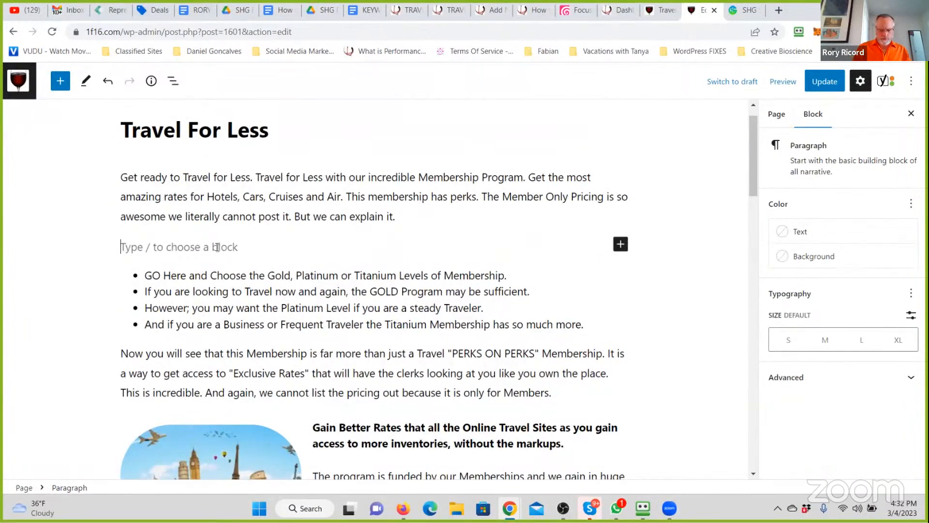
- Remove the empty paragraph above the bullets, then bold the "GO Here and Choose" bullet and link it to the member's website in a new tab
{"action": "key", "text": "BackSpace"}
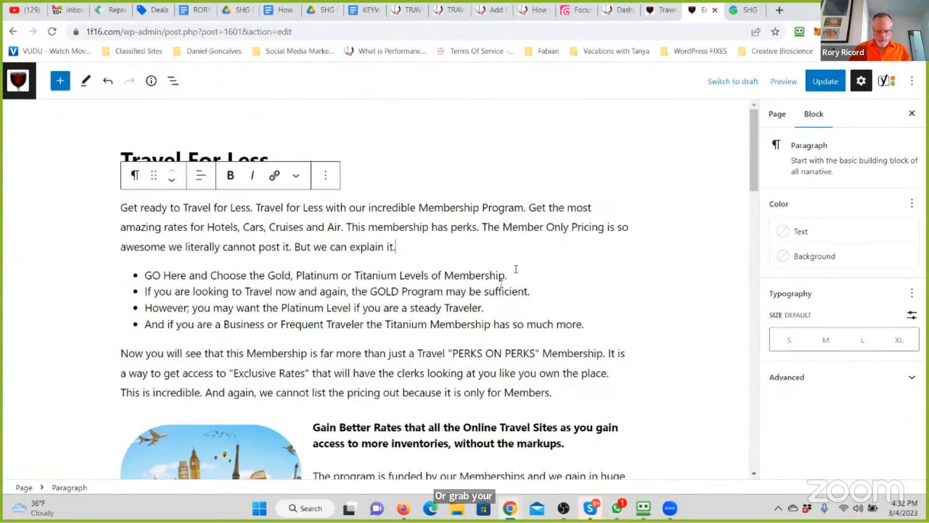
{"action": "triple_click", "coordinate": [146, 275]}
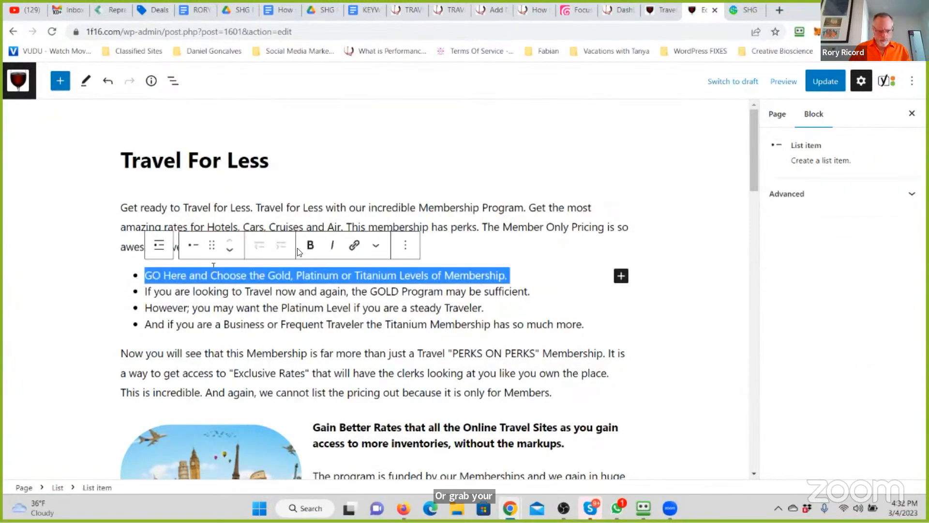
{"action": "left_click", "coordinate": [315, 250]}
{"action": "left_click", "coordinate": [355, 245]}
{"action": "key", "text": "ctrl+v"}
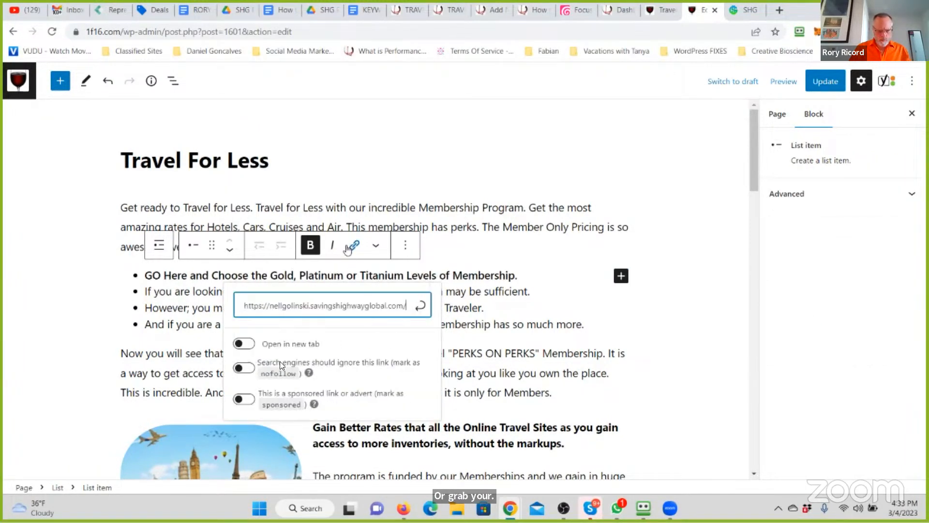
{"action": "left_click", "coordinate": [246, 385]}
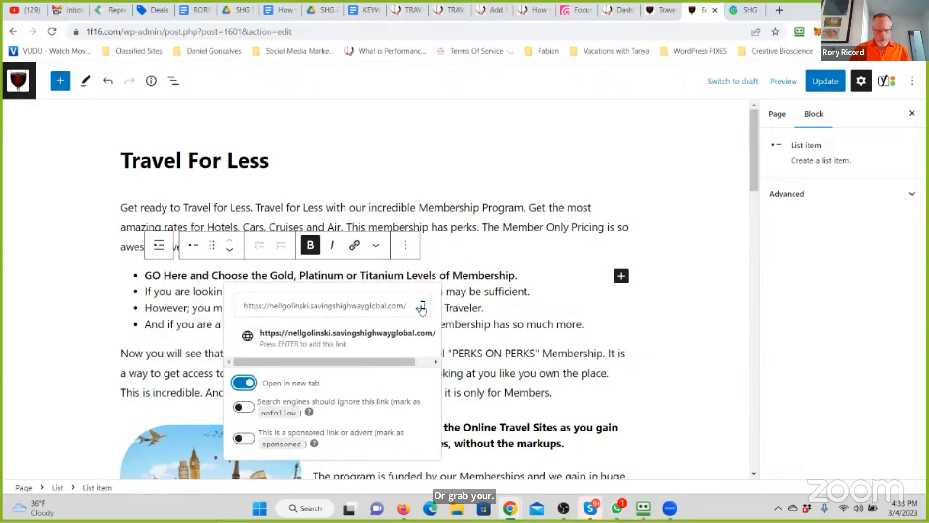
{"action": "left_click", "coordinate": [420, 306]}
{"action": "left_click", "coordinate": [440, 331]}
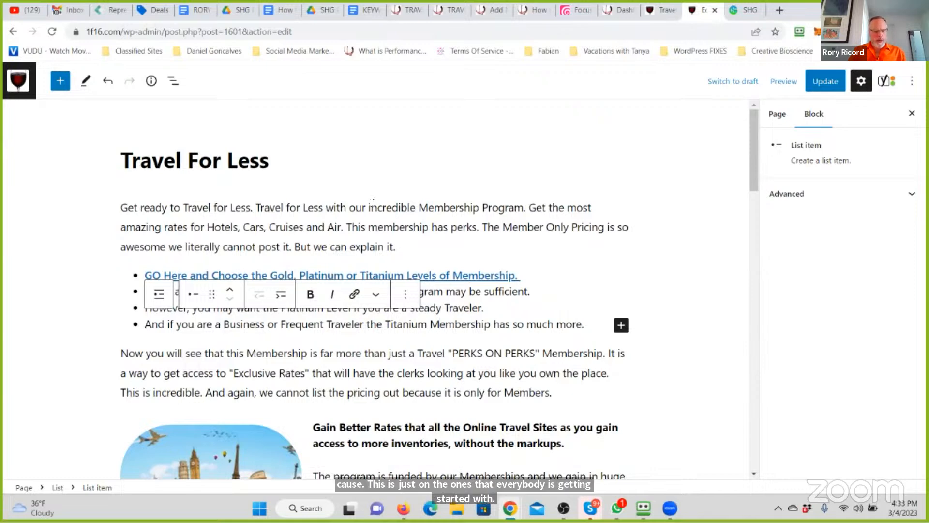
- Replace the link on the world landmarks image with the member's Savings Highway Global address
{"action": "scroll", "coordinate": [213, 237], "scroll_direction": "down", "scroll_amount": 4}
{"action": "left_click", "coordinate": [209, 249]}
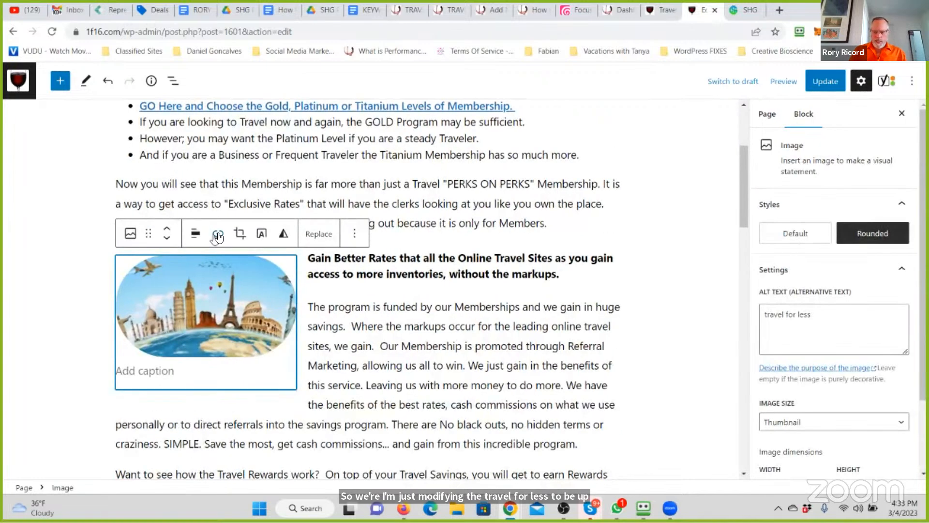
{"action": "left_click", "coordinate": [218, 235]}
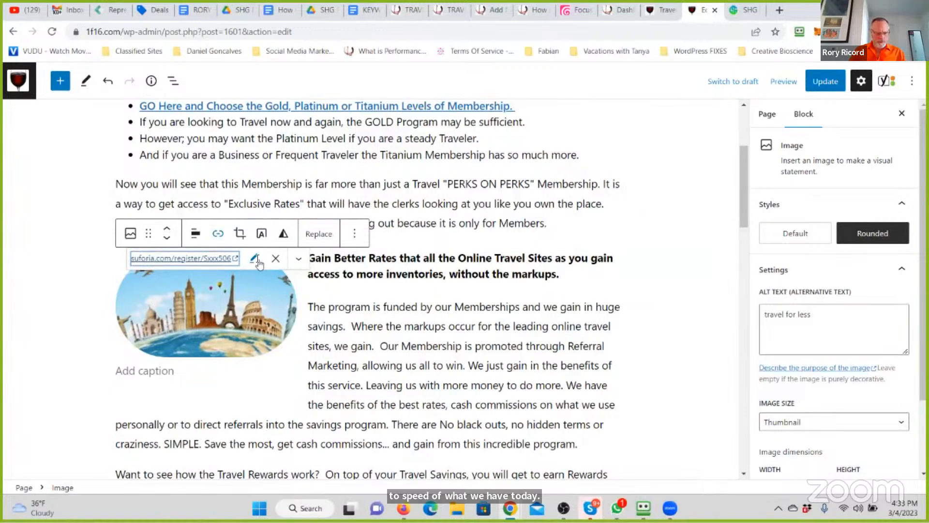
{"action": "triple_click", "coordinate": [258, 258]}
{"action": "key", "text": "ctrl+v"}
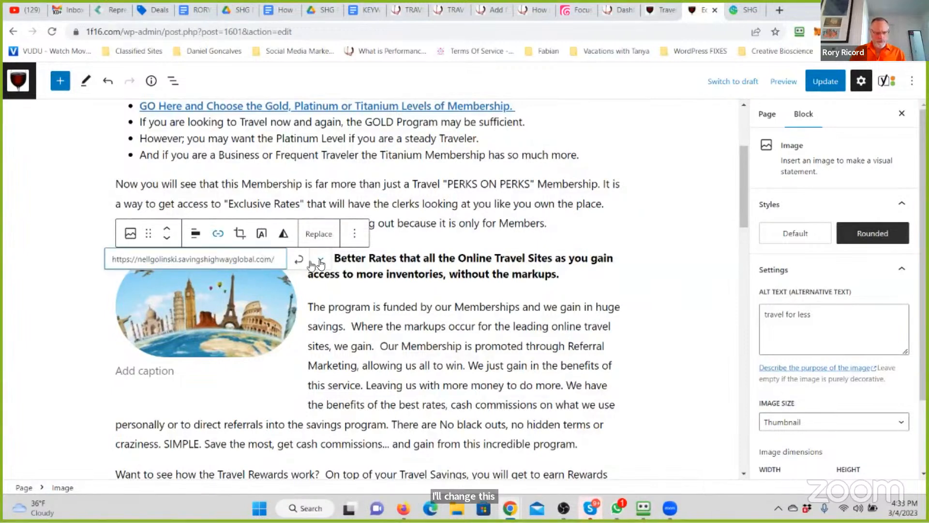
{"action": "left_click", "coordinate": [320, 260]}
{"action": "left_click", "coordinate": [455, 295]}
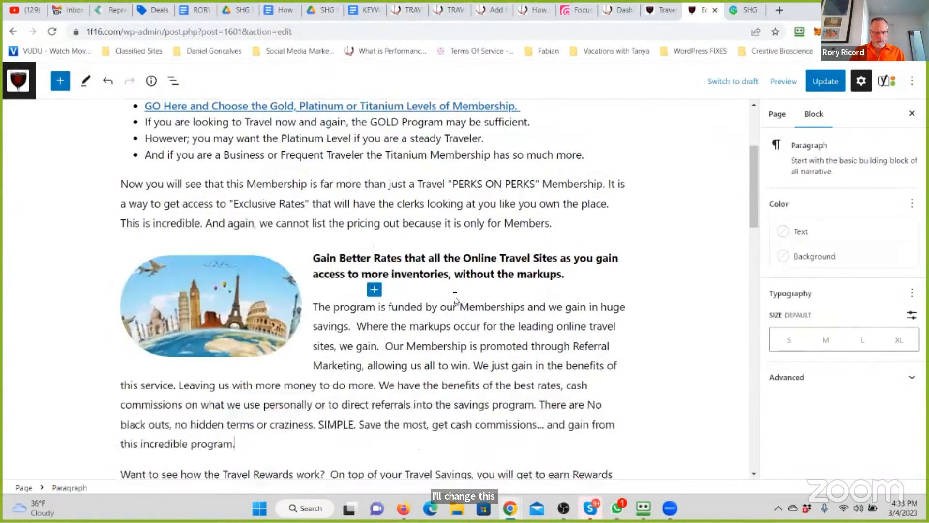
- Show the Yoast SEO analysis and look over the page from the title to the closing enrollment heading
{"action": "scroll", "coordinate": [457, 293], "scroll_direction": "up", "scroll_amount": 4}
{"action": "left_click", "coordinate": [887, 80]}
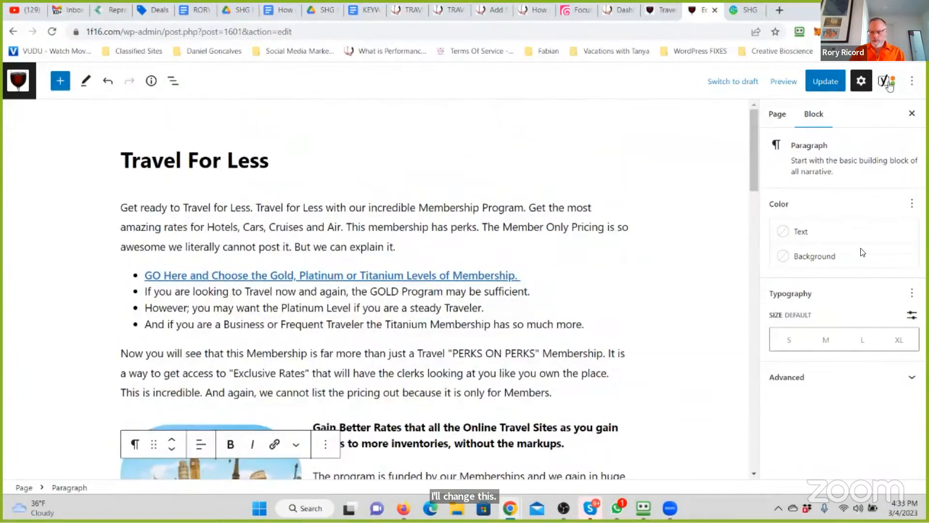
{"action": "scroll", "coordinate": [415, 247], "scroll_direction": "down", "scroll_amount": 15}
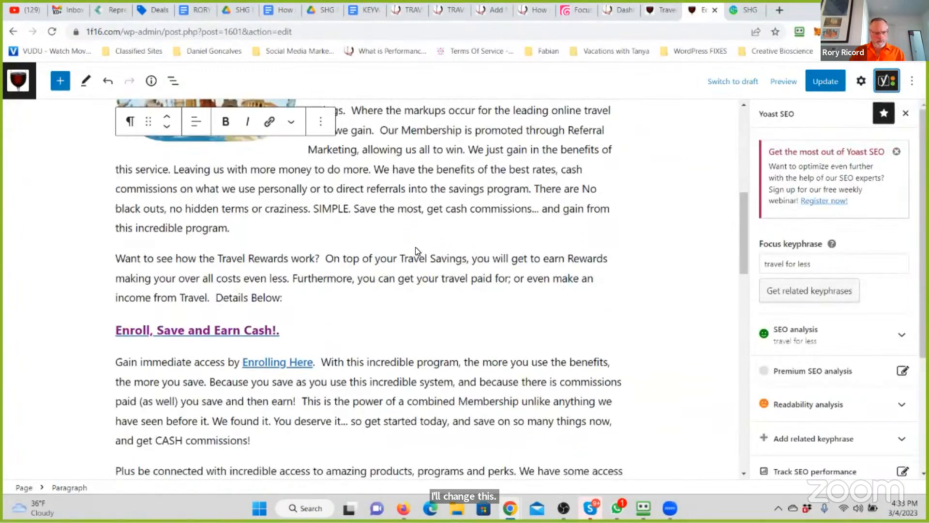
{"action": "scroll", "coordinate": [415, 247], "scroll_direction": "up", "scroll_amount": 5}
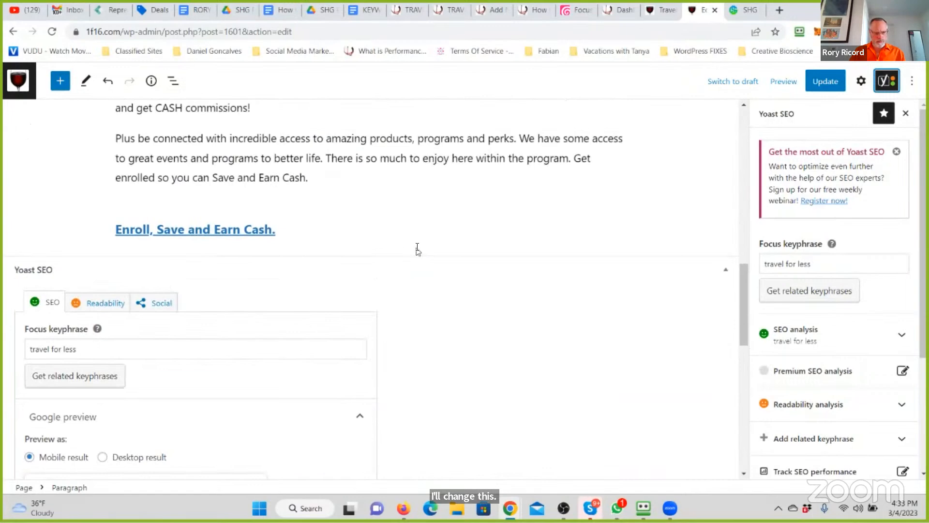
{"action": "scroll", "coordinate": [418, 248], "scroll_direction": "up", "scroll_amount": 10}
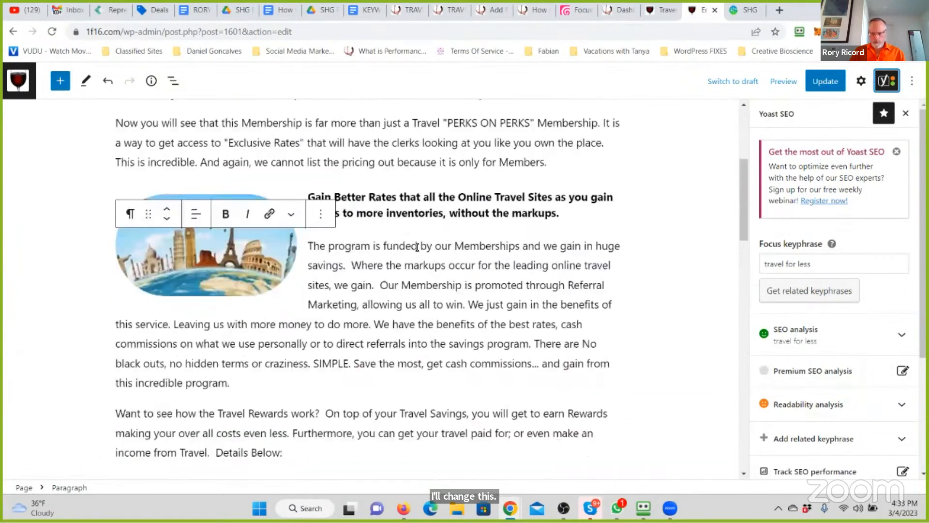
{"action": "scroll", "coordinate": [417, 247], "scroll_direction": "up", "scroll_amount": 5}
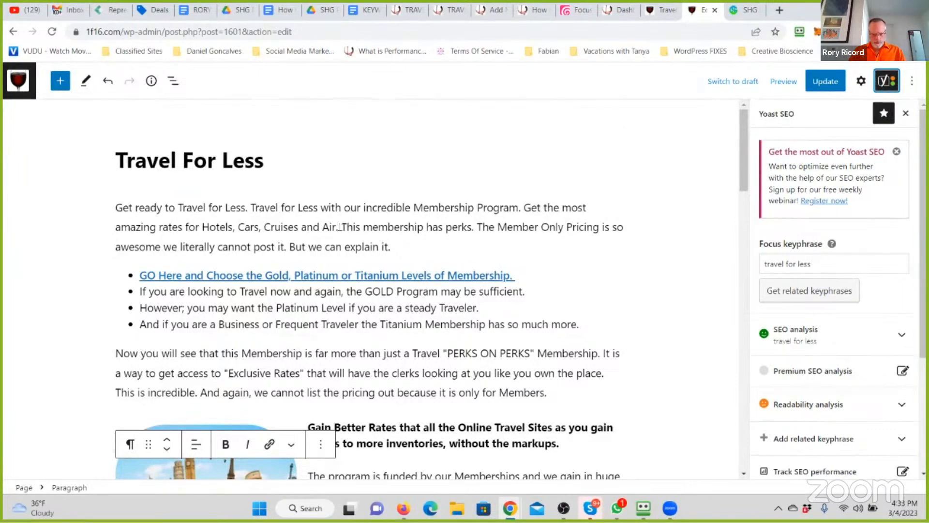
- Bold "This membership has perks." in the intro paragraph and link it to the member's Savings Highway Global address
{"action": "left_click_drag", "start_coordinate": [341, 227], "coordinate": [472, 227]}
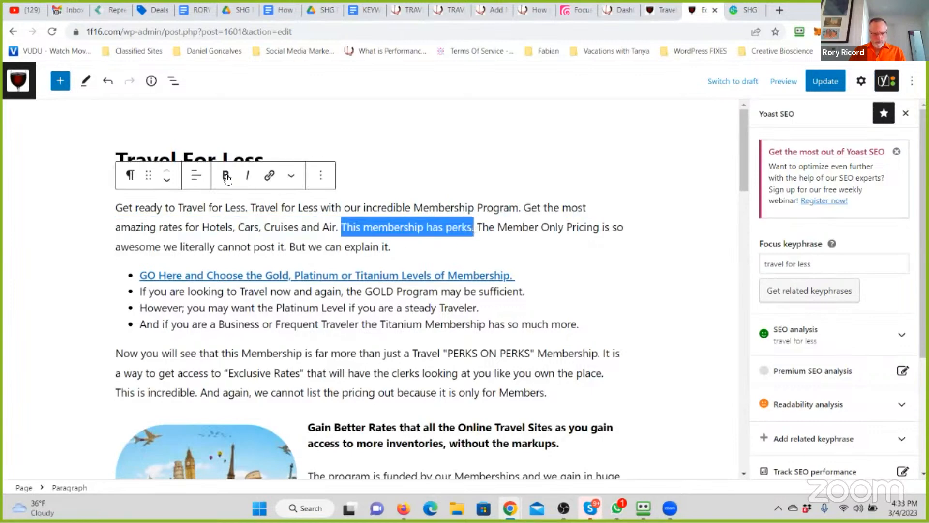
{"action": "left_click", "coordinate": [276, 177]}
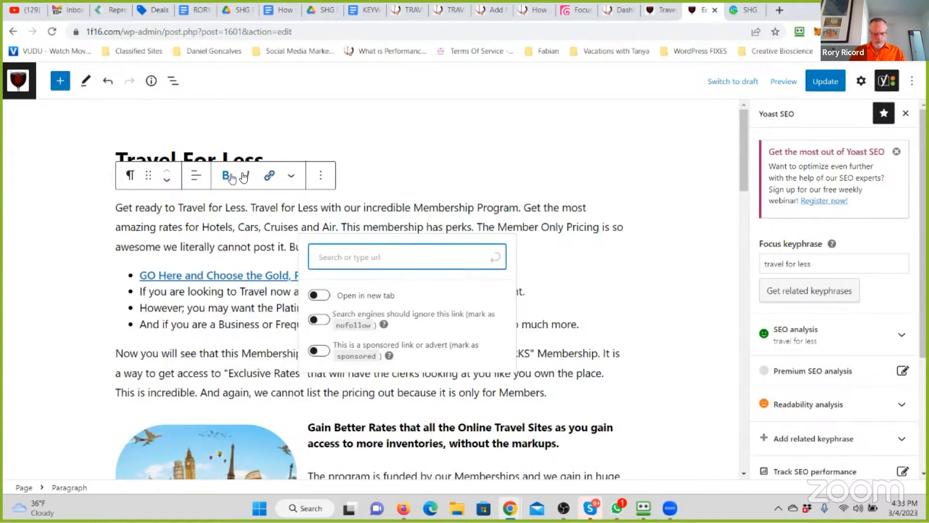
{"action": "left_click", "coordinate": [273, 177]}
{"action": "left_click", "coordinate": [230, 178]}
{"action": "left_click", "coordinate": [271, 176]}
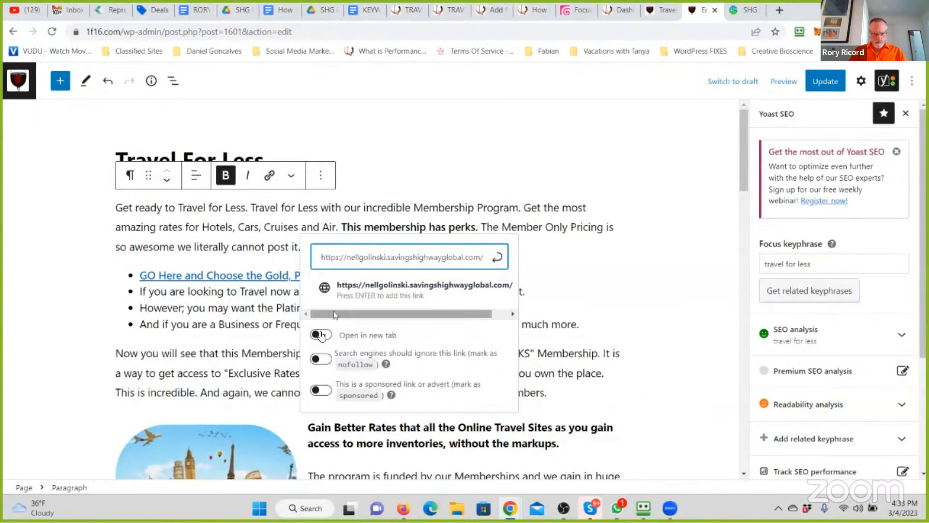
{"action": "left_click", "coordinate": [497, 257]}
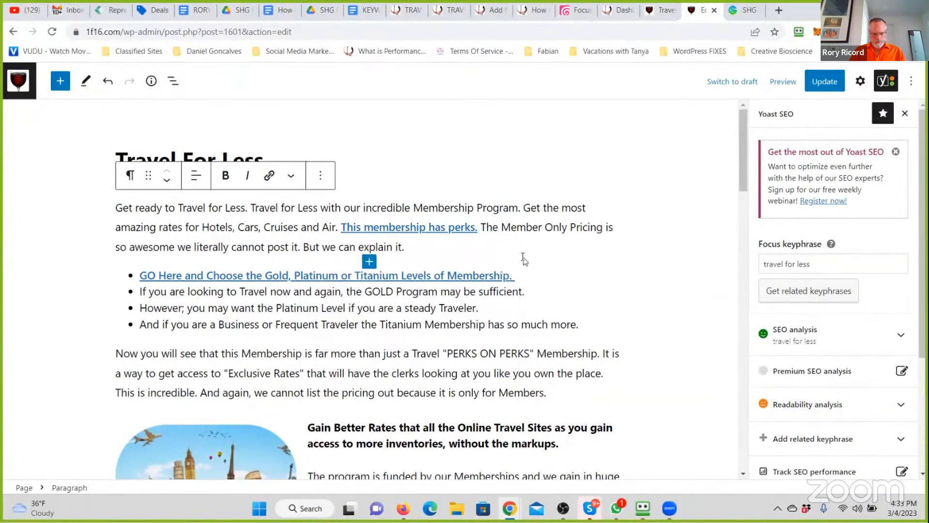
{"action": "left_click", "coordinate": [523, 258]}
- Bold "this Membership" in the paragraph below the bullets and link it to the member's website, opening in a new tab
{"action": "scroll", "coordinate": [523, 257], "scroll_direction": "down", "scroll_amount": 3}
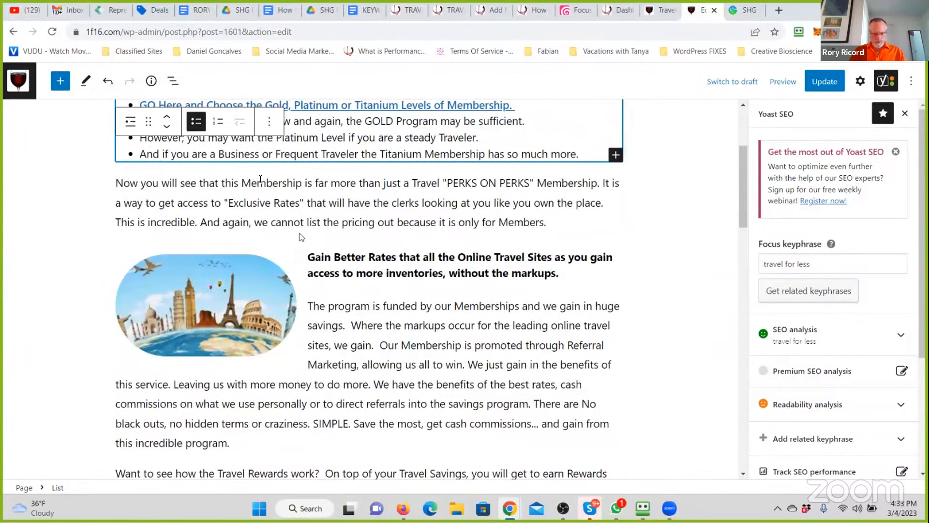
{"action": "left_click_drag", "start_coordinate": [300, 181], "coordinate": [222, 183]}
{"action": "left_click", "coordinate": [225, 151]}
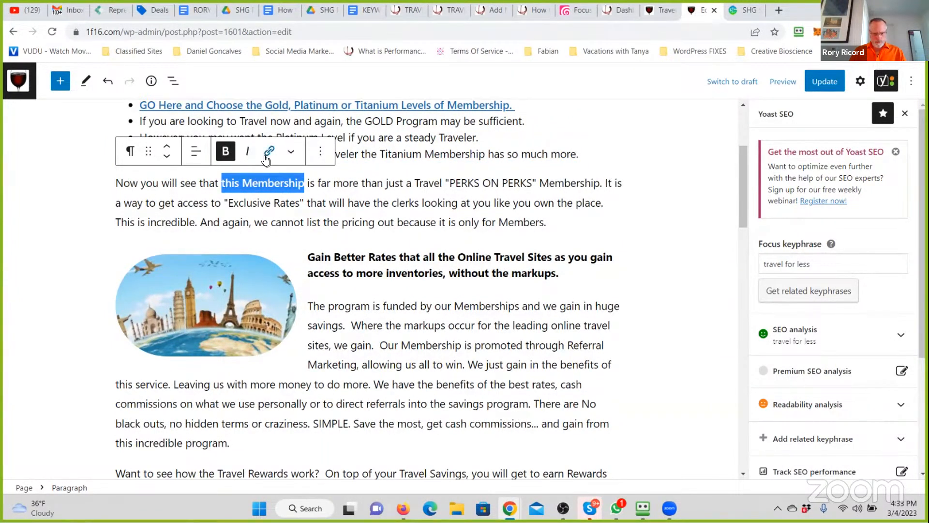
{"action": "left_click", "coordinate": [269, 151]}
{"action": "left_click", "coordinate": [187, 293]}
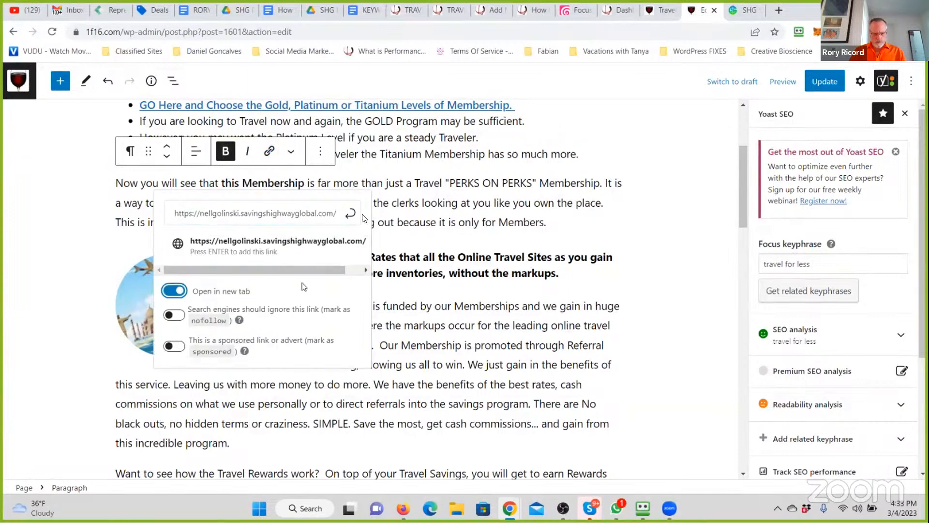
{"action": "left_click", "coordinate": [351, 214]}
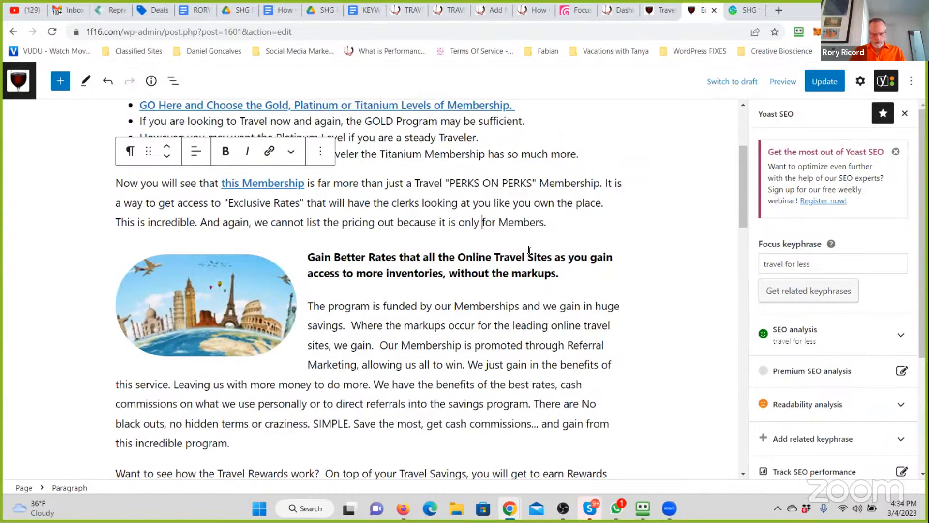
- Replace the suforia.com link on the "Enroll, Save and Earn Cash!." heading with the member's Savings Highway Global address
{"action": "scroll", "coordinate": [396, 294], "scroll_direction": "down", "scroll_amount": 1}
{"action": "scroll", "coordinate": [396, 294], "scroll_direction": "down", "scroll_amount": 3}
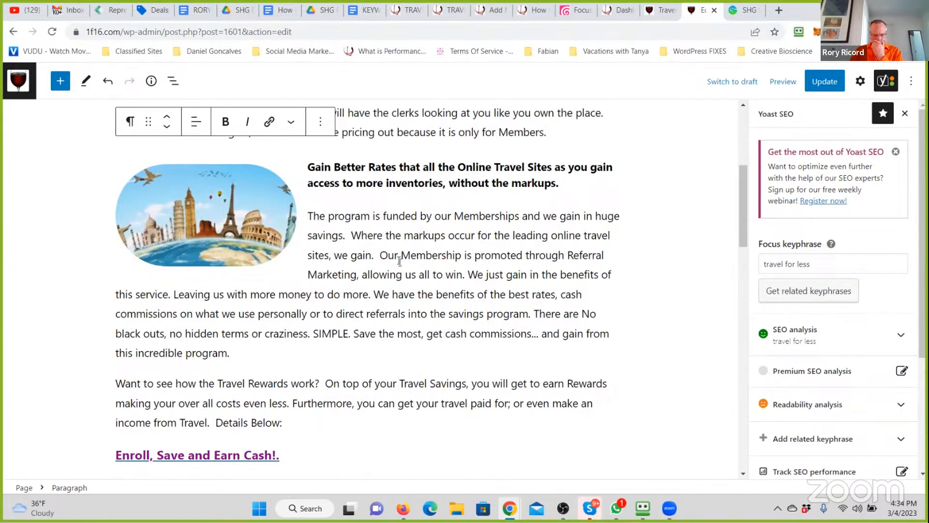
{"action": "scroll", "coordinate": [399, 261], "scroll_direction": "down", "scroll_amount": 5}
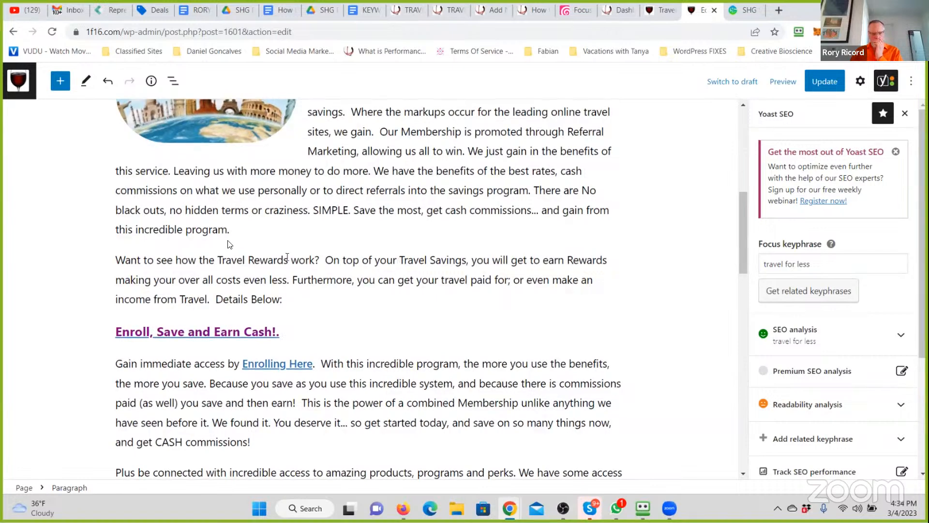
{"action": "scroll", "coordinate": [232, 247], "scroll_direction": "down", "scroll_amount": 2}
{"action": "left_click", "coordinate": [197, 230]}
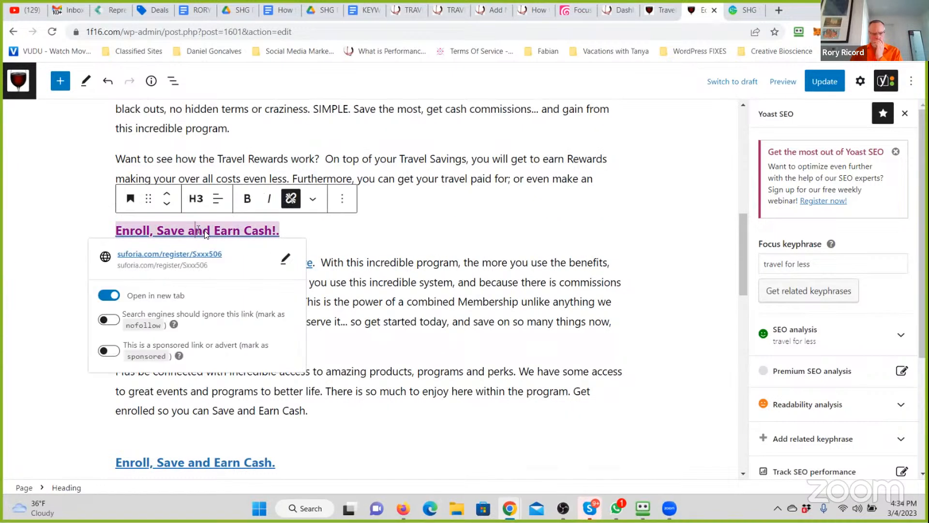
{"action": "left_click", "coordinate": [286, 262]}
{"action": "key", "text": "ctrl+a"}
{"action": "left_click", "coordinate": [286, 262]}
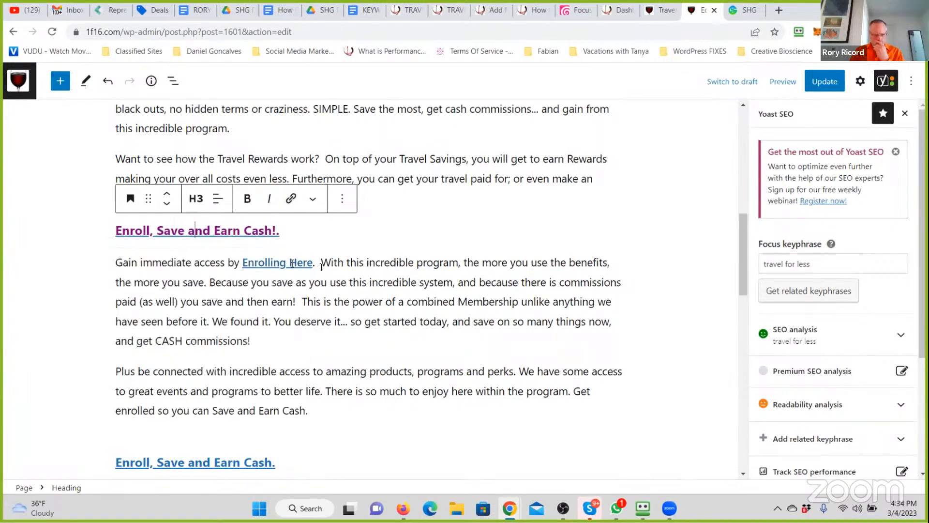
- Replace the suforia.com address behind the "Enrolling Here" text with the member's Savings Highway Global link
{"action": "left_click", "coordinate": [292, 263]}
{"action": "left_click", "coordinate": [366, 290]}
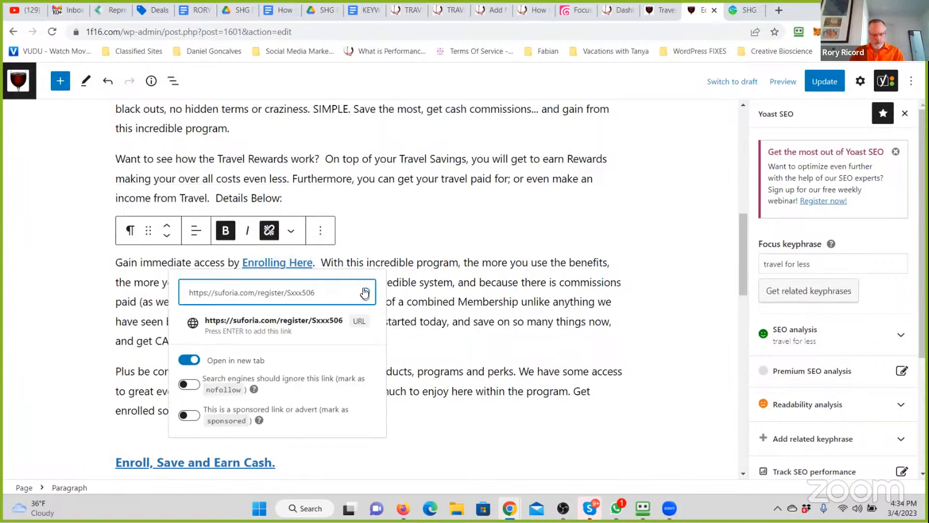
{"action": "key", "text": "ctrl+a"}
{"action": "left_click", "coordinate": [367, 293]}
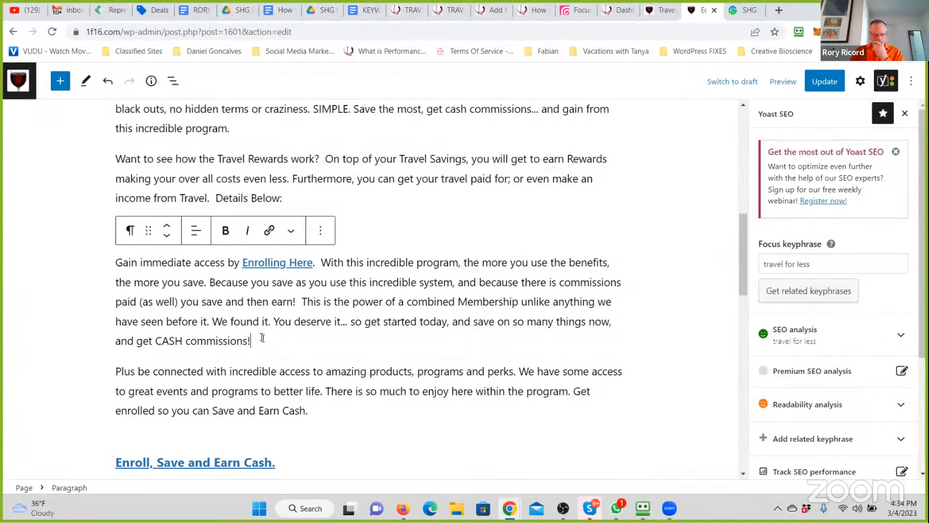
- Bold the sentence "Get enrolled so you can Save and Earn Cash." and link it to the member's website, opening in a new tab
{"action": "scroll", "coordinate": [283, 327], "scroll_direction": "down", "scroll_amount": 3}
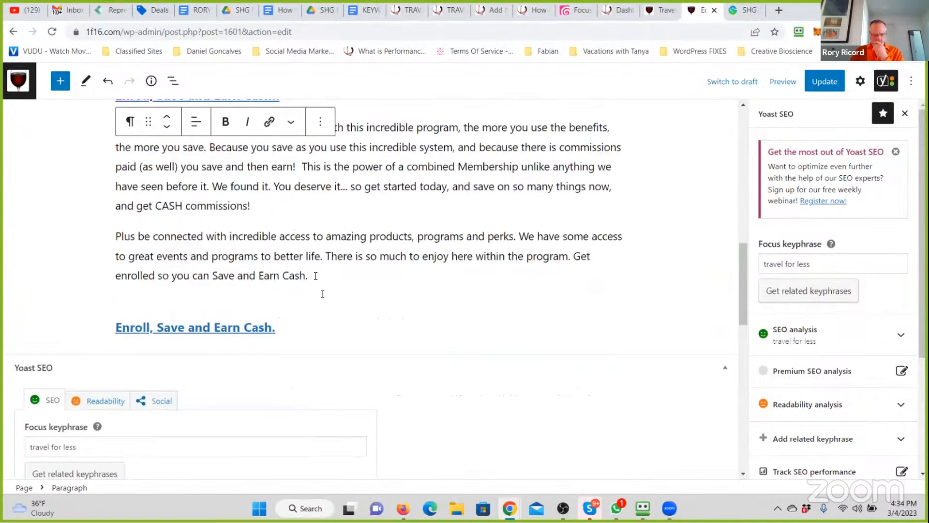
{"action": "left_click_drag", "start_coordinate": [314, 276], "coordinate": [574, 257]}
{"action": "left_click", "coordinate": [226, 205]}
{"action": "left_click", "coordinate": [271, 205]}
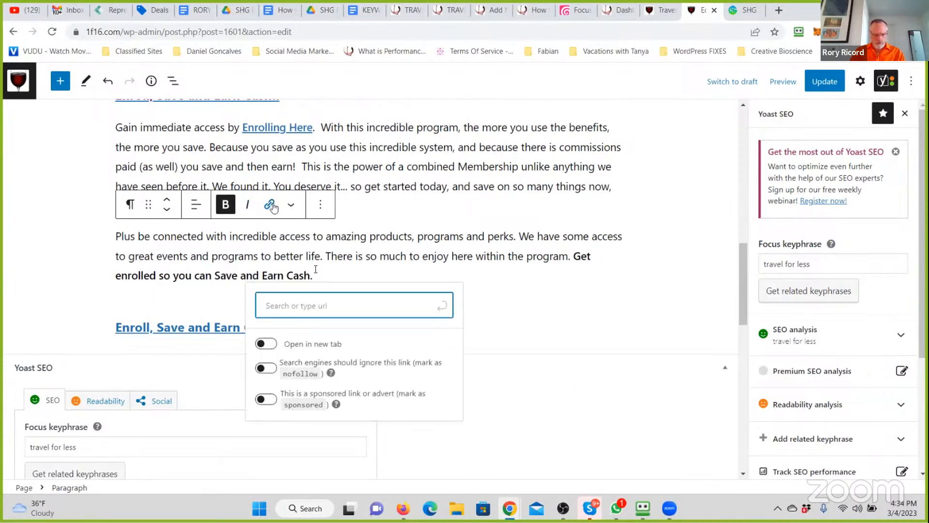
{"action": "left_click", "coordinate": [266, 383]}
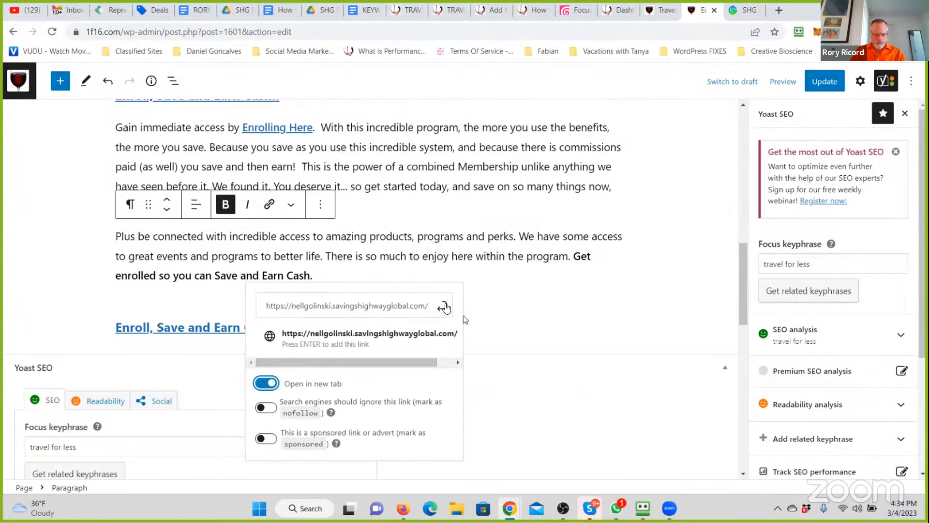
{"action": "left_click", "coordinate": [442, 306]}
- Delete the final "Enroll, Save and Earn Cash." heading at the page end together with the blank line left there
{"action": "triple_click", "coordinate": [175, 330]}
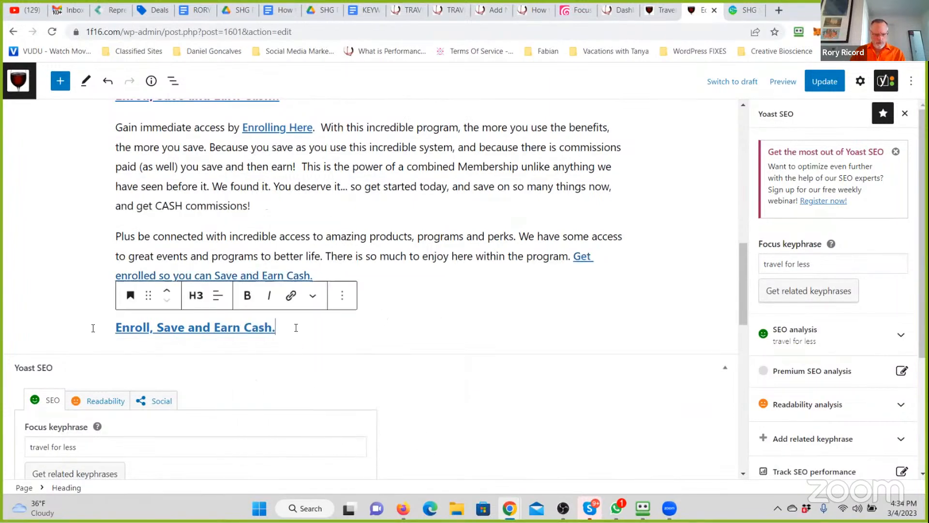
{"action": "key", "text": "BackSpace"}
{"action": "key", "text": "BackSpace"}
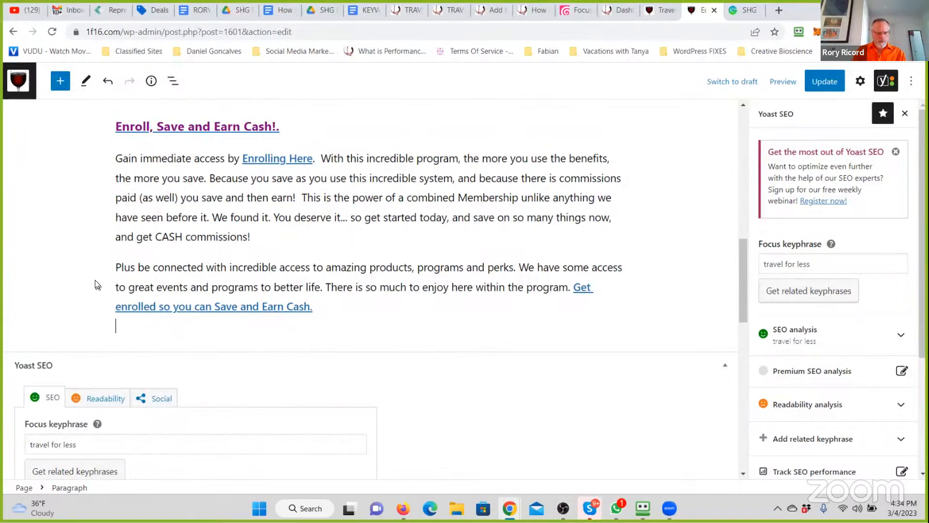
{"action": "key", "text": "BackSpace"}
{"action": "scroll", "coordinate": [506, 122], "scroll_direction": "up", "scroll_amount": 7}
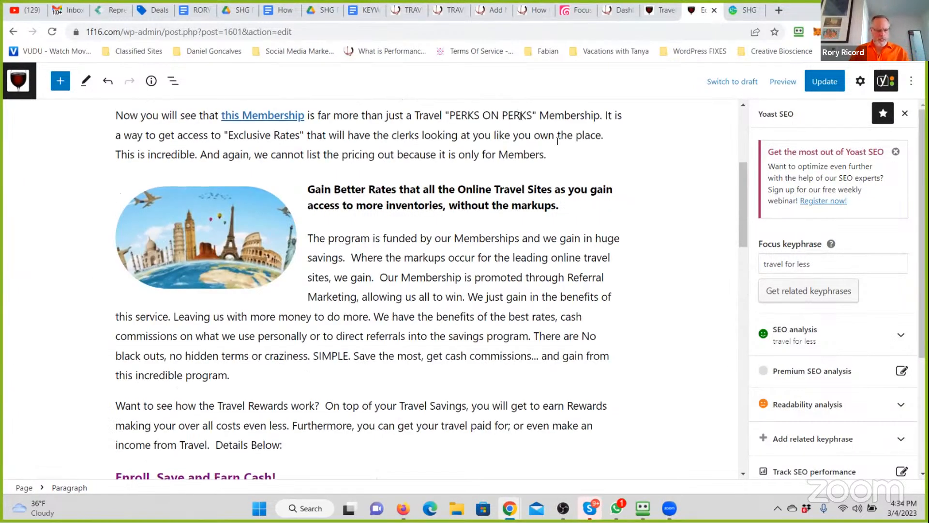
{"action": "scroll", "coordinate": [394, 218], "scroll_direction": "down", "scroll_amount": 3}
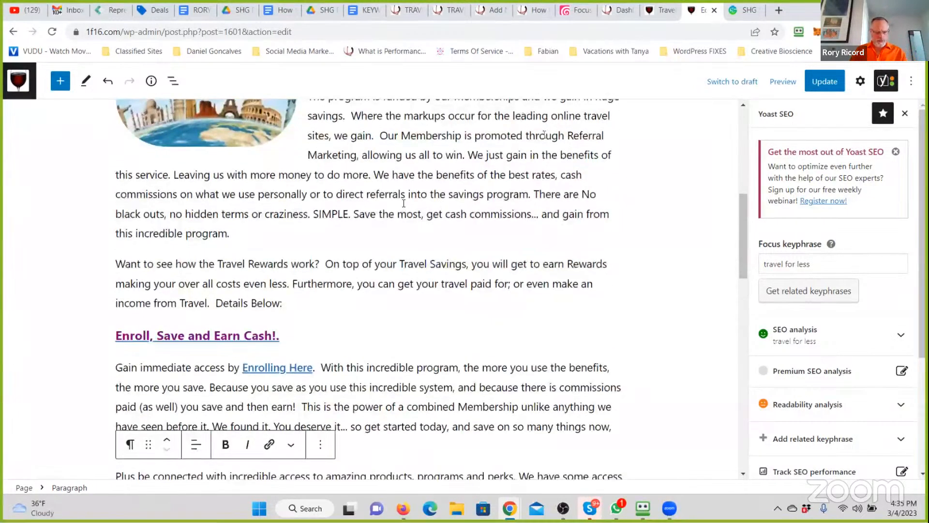
- End the "Enroll, Save and Earn Cash" heading with a colon instead of the exclamation mark and period
{"action": "left_click", "coordinate": [307, 335]}
{"action": "key", "text": "BackSpace"}
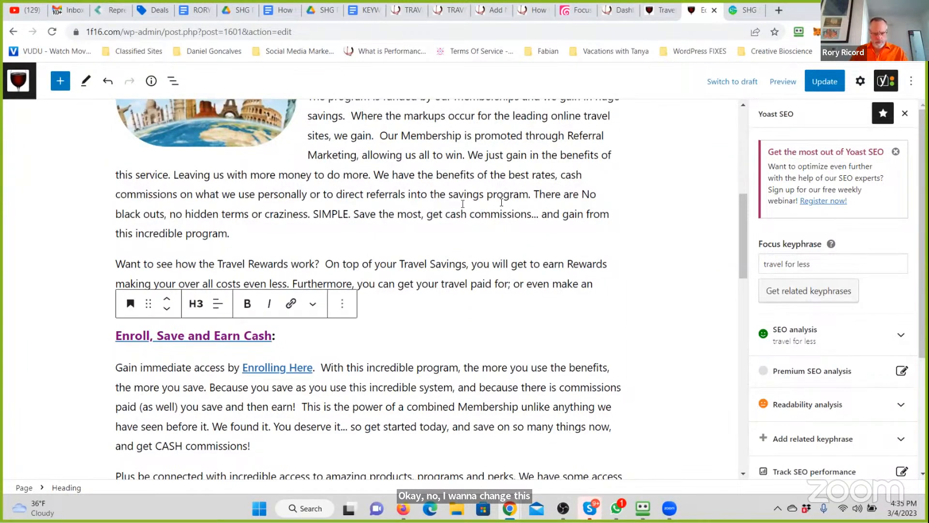
- Expand the Yoast readability analysis and review its listed problems and improvements for the page
{"action": "scroll", "coordinate": [504, 202], "scroll_direction": "up", "scroll_amount": 7}
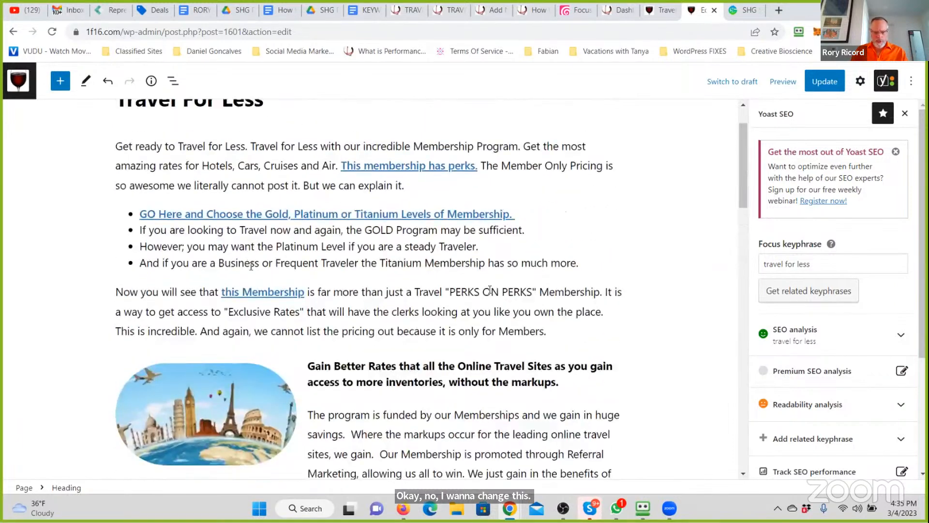
{"action": "scroll", "coordinate": [540, 332], "scroll_direction": "down", "scroll_amount": 2}
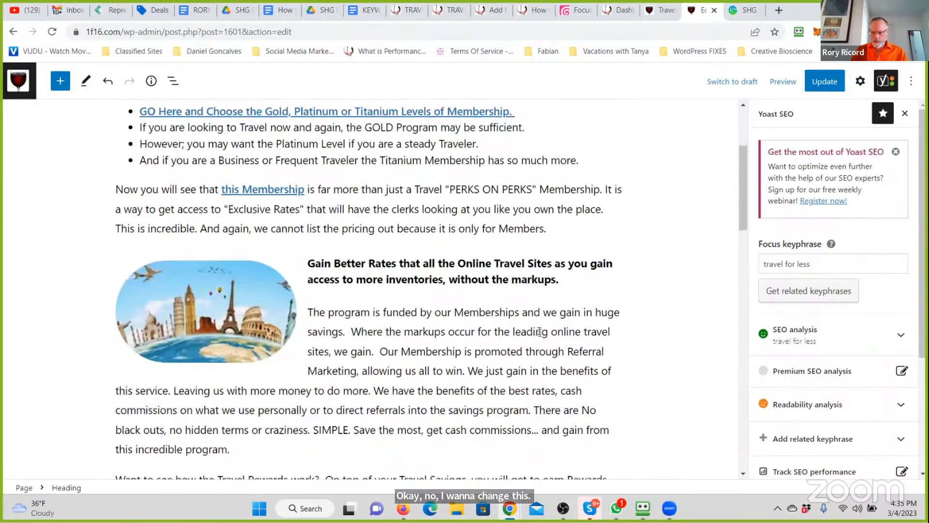
{"action": "left_click", "coordinate": [788, 406]}
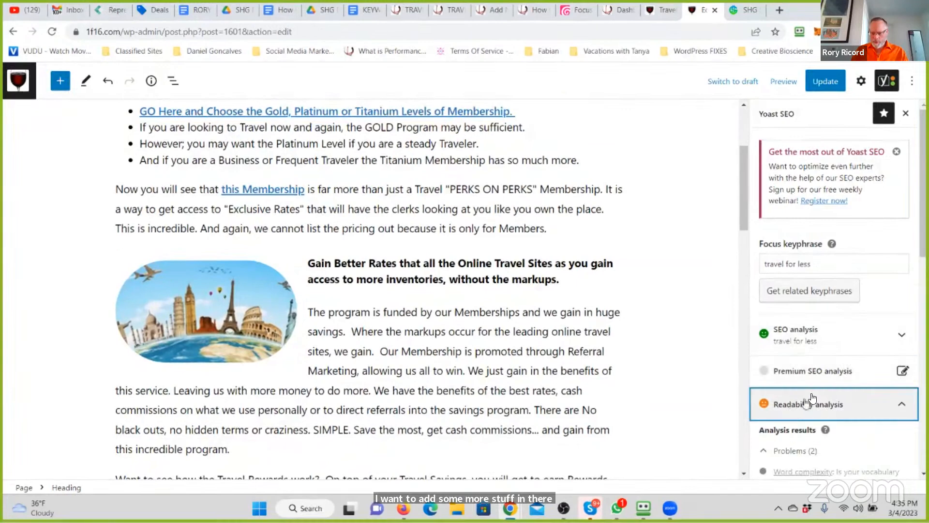
{"action": "scroll", "coordinate": [814, 398], "scroll_direction": "down", "scroll_amount": 7}
{"action": "scroll", "coordinate": [814, 398], "scroll_direction": "up", "scroll_amount": 2}
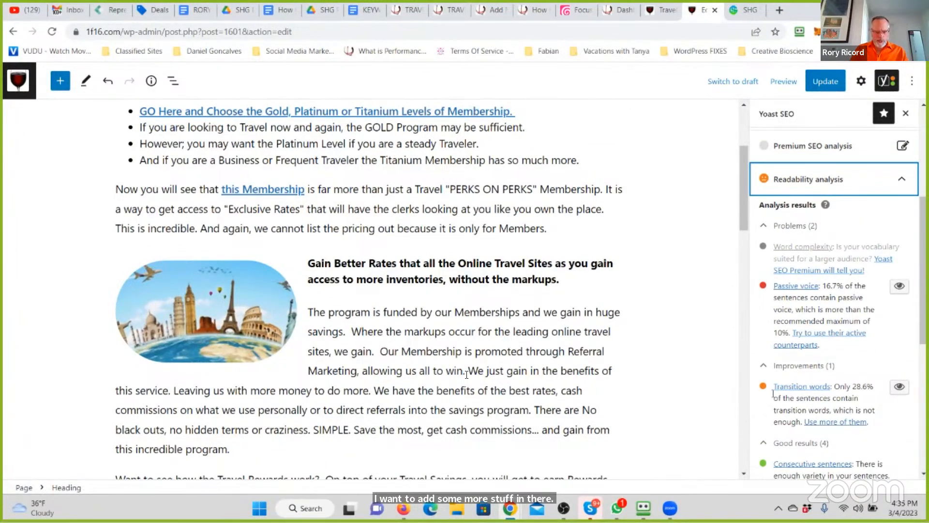
- Remove the extra spaces before "Where the markups occur" and "Our Membership is promoted" in the paragraph beside the image
{"action": "left_click", "coordinate": [351, 331]}
{"action": "key", "text": "BackSpace"}
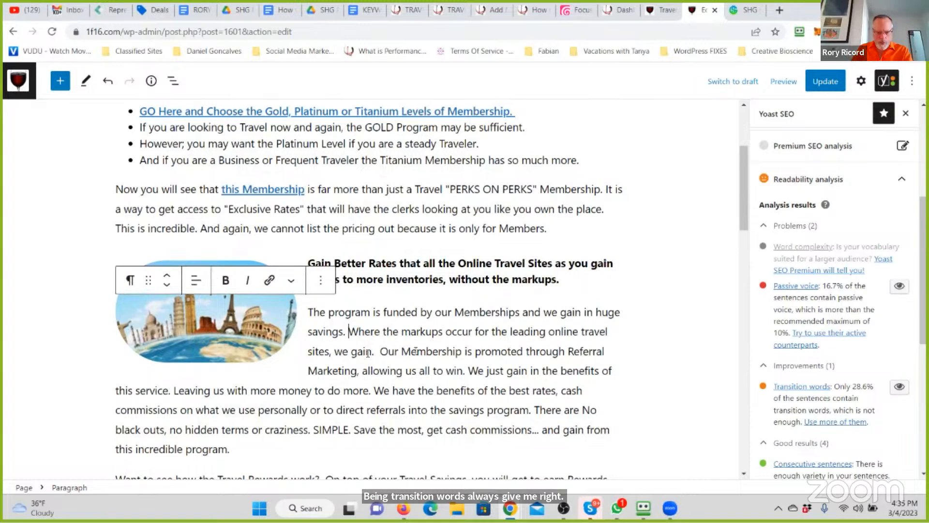
{"action": "key", "text": "BackSpace"}
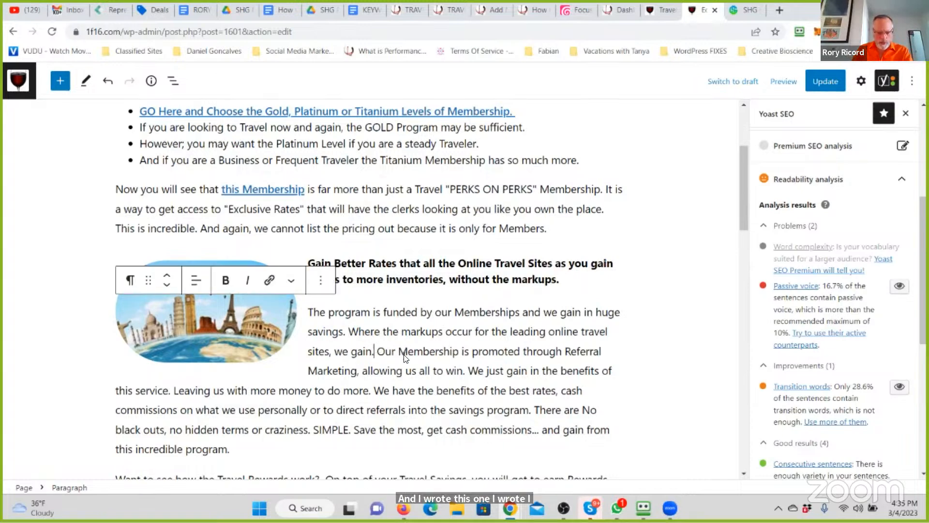
- Replace the ellipsis and "and gain" after "get cash commissions" with ". Furthermore; Gain"
{"action": "scroll", "coordinate": [405, 354], "scroll_direction": "down", "scroll_amount": 2}
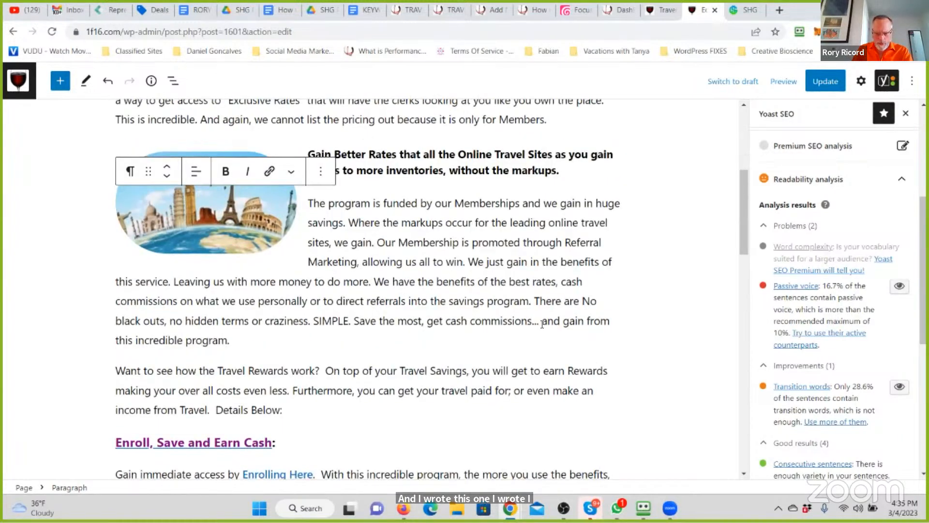
{"action": "key", "text": "BackSpace"}
{"action": "key", "text": "BackSpace"}
{"action": "key", "text": "BackSpace"}
{"action": "key", "text": "BackSpace"}
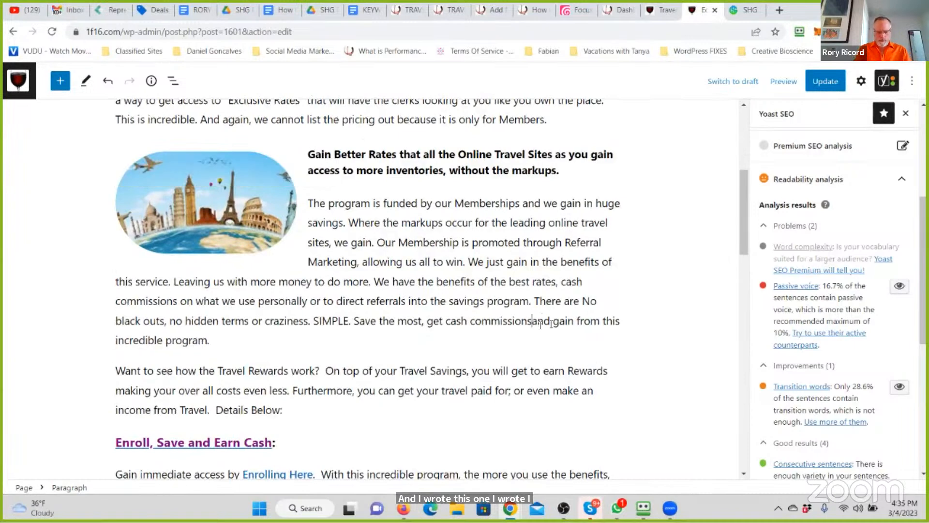
{"action": "type", "text": ". "}
{"action": "type", "text": "Furthernm"}
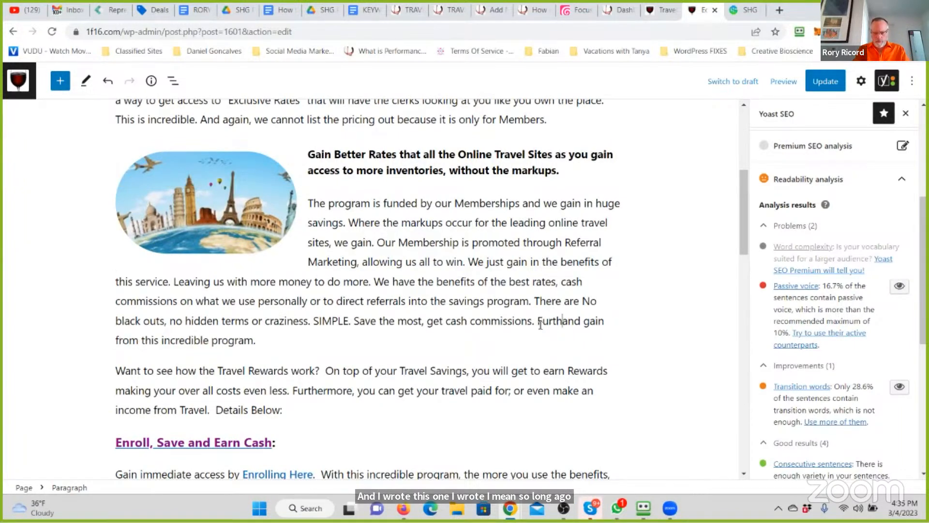
{"action": "key", "text": "BackSpace"}
{"action": "key", "text": "BackSpace"}
{"action": "type", "text": "more"}
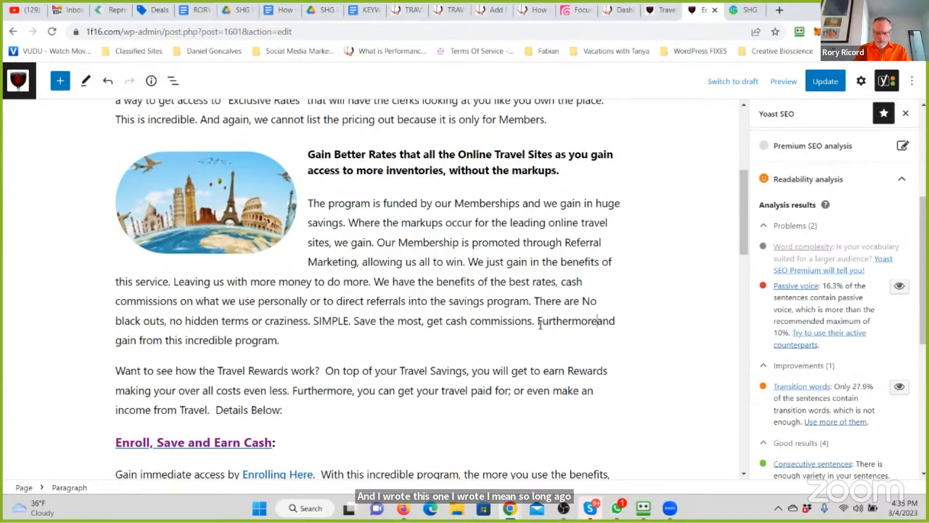
{"action": "type", "text": ";"}
{"action": "key", "text": "Delete"}
{"action": "key", "text": "Delete"}
{"action": "key", "text": "Delete"}
{"action": "key", "text": "Delete"}
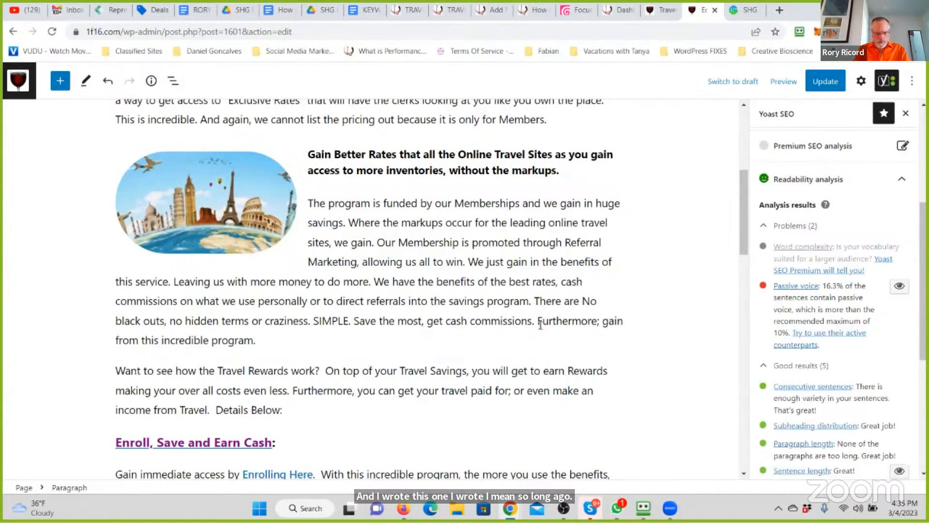
{"action": "key", "text": "Delete"}
{"action": "type", "text": "G"}
- Complete the sentence as "Gain in Rewards and Access to so much more." and delete the leftover "from this incredible program."
{"action": "scroll", "coordinate": [541, 325], "scroll_direction": "down", "scroll_amount": 1}
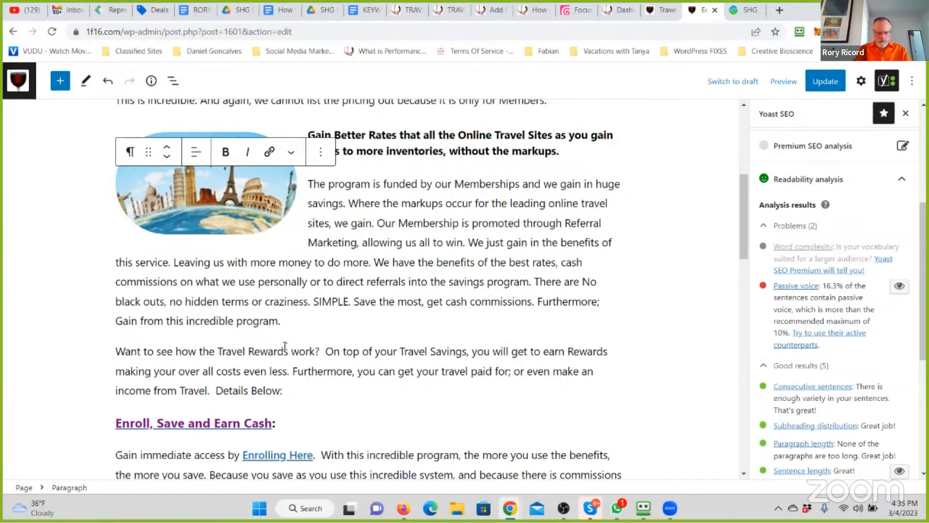
{"action": "type", "text": "in "}
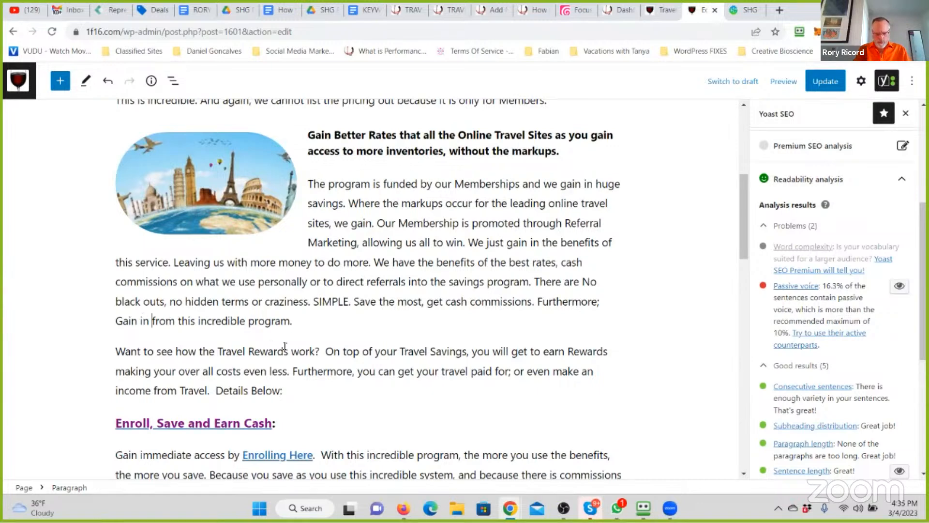
{"action": "type", "text": "Rewards "}
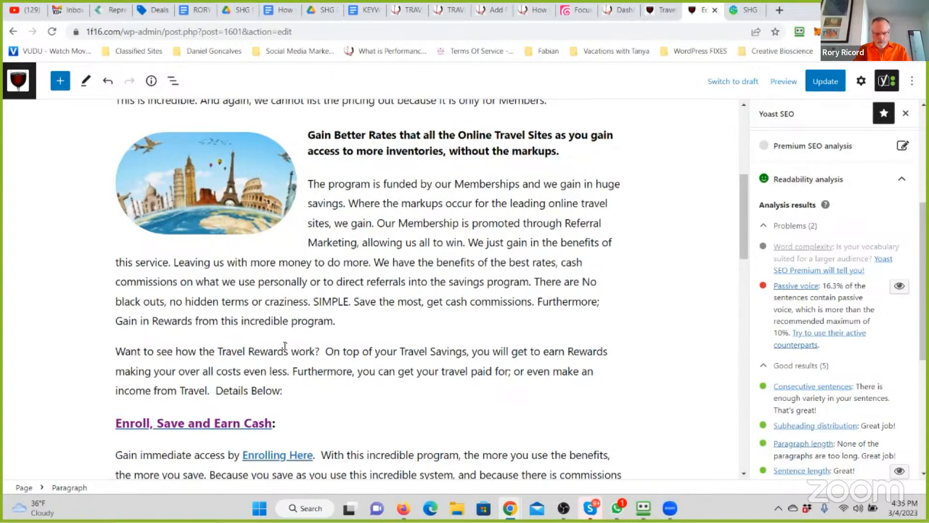
{"action": "type", "text": "and Access "}
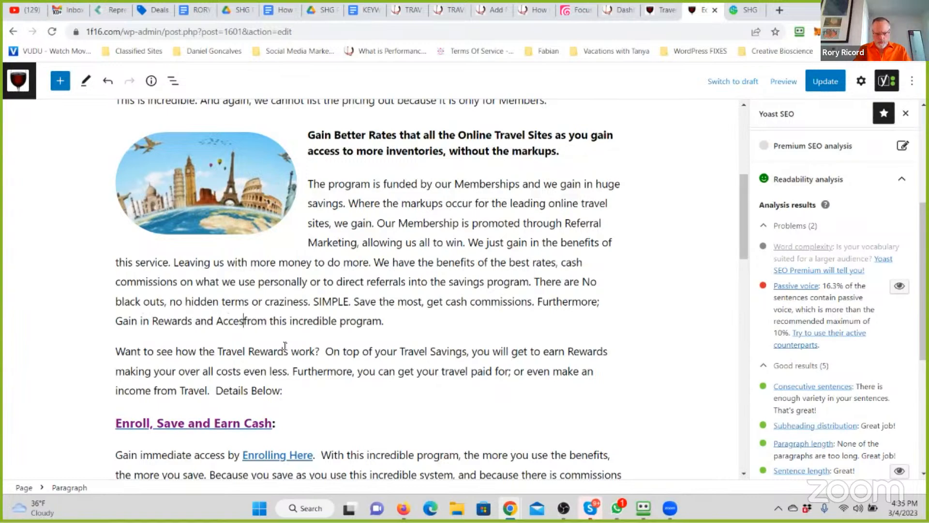
{"action": "type", "text": "to "}
{"action": "type", "text": "so much mor"}
{"action": "type", "text": "e"}
{"action": "type", "text": ". All beause"}
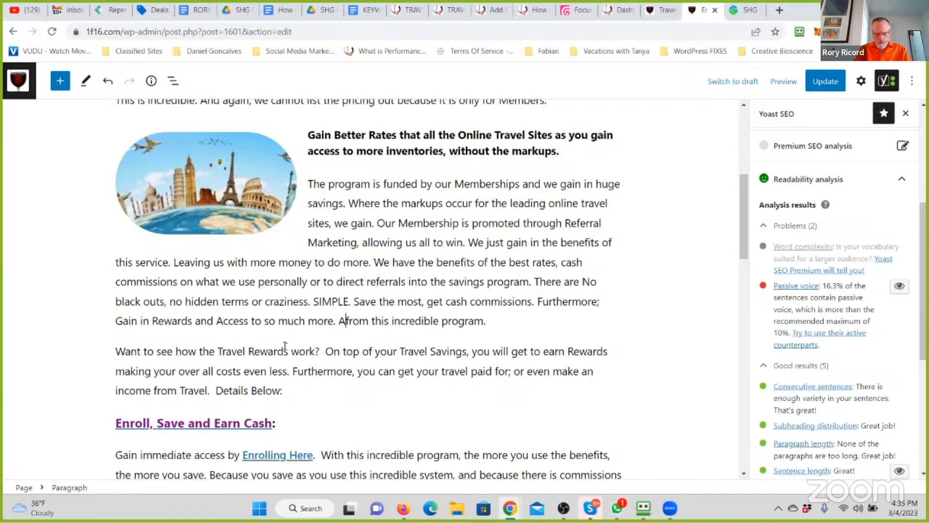
{"action": "key", "text": "BackSpace"}
{"action": "key", "text": "BackSpace"}
{"action": "key", "text": "BackSpace"}
{"action": "key", "text": "BackSpace"}
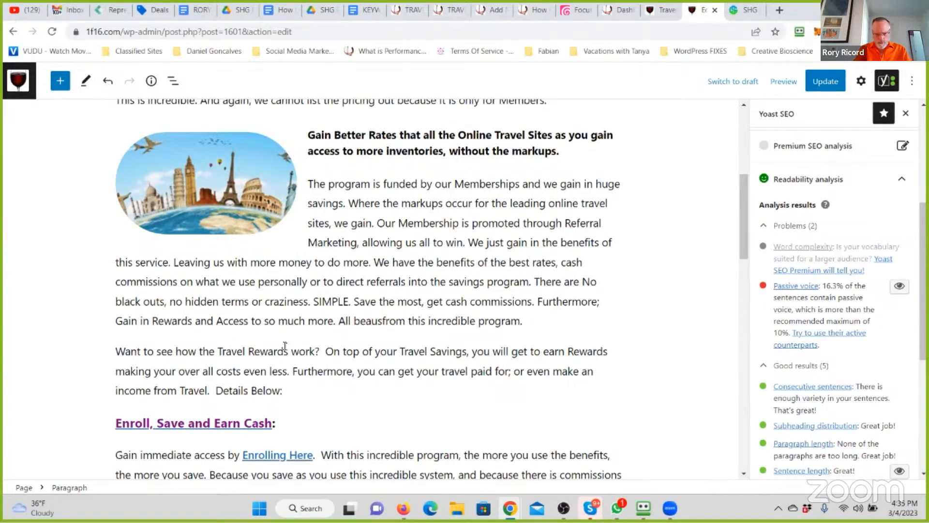
{"action": "key", "text": "BackSpace"}
{"action": "key", "text": "BackSpace"}
{"action": "key", "text": "BackSpace"}
{"action": "key", "text": "BackSpace"}
{"action": "key", "text": "BackSpace"}
{"action": "key", "text": "BackSpace"}
{"action": "key", "text": "BackSpace"}
{"action": "key", "text": "BackSpace"}
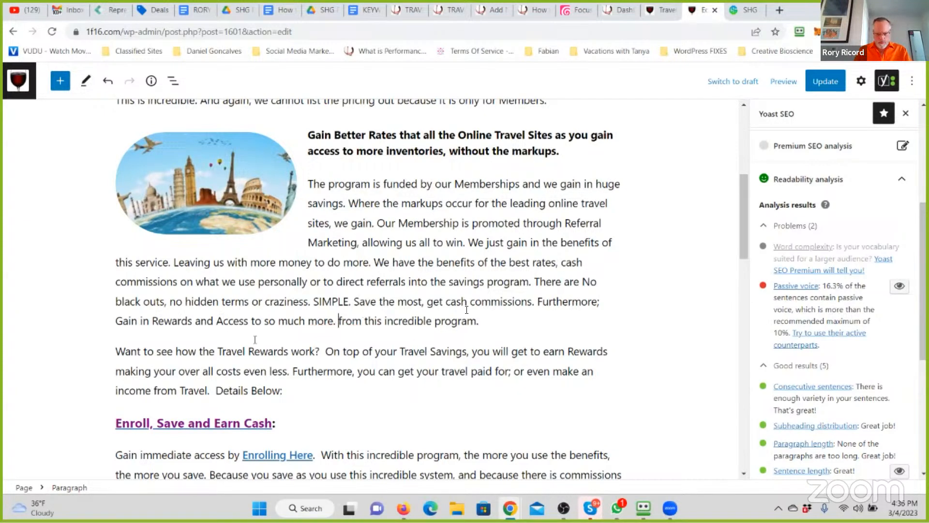
{"action": "left_click_drag", "start_coordinate": [478, 321], "coordinate": [339, 327]}
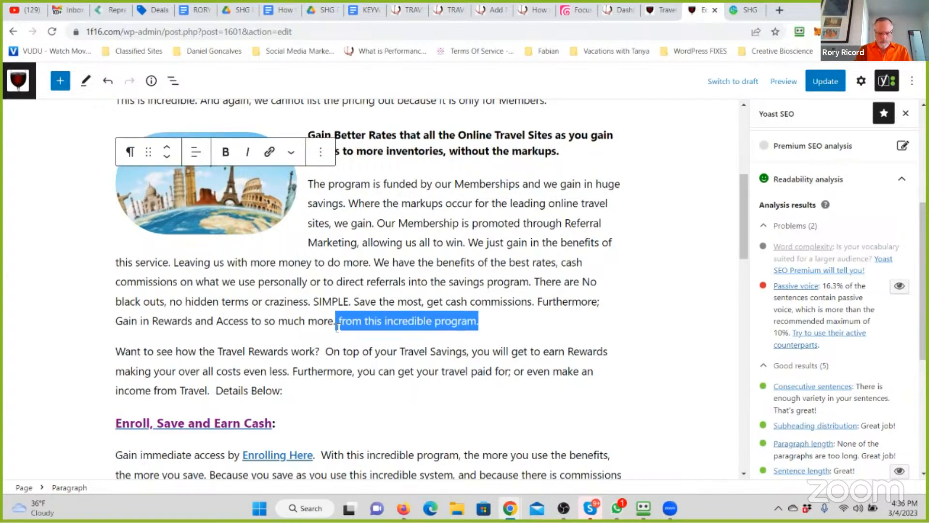
{"action": "key", "text": "BackSpace"}
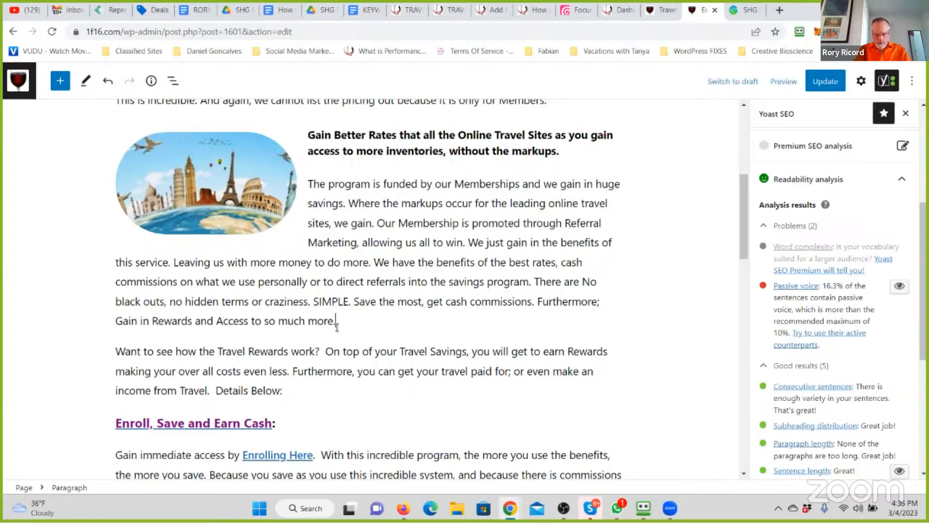
- Add "The Benefits are so Extensive you will wish you had access to this years ago" after "so much more."
{"action": "type", "text": "JUs"}
{"action": "key", "text": "BackSpace"}
{"action": "type", "text": "urthermore; Gain in Rewards and Access to so much more. "}
{"action": "type", "text": "The Benefits"}
{"action": "type", "text": " are so "}
{"action": "type", "text": "Extensive yo"}
{"action": "type", "text": "u will wish "}
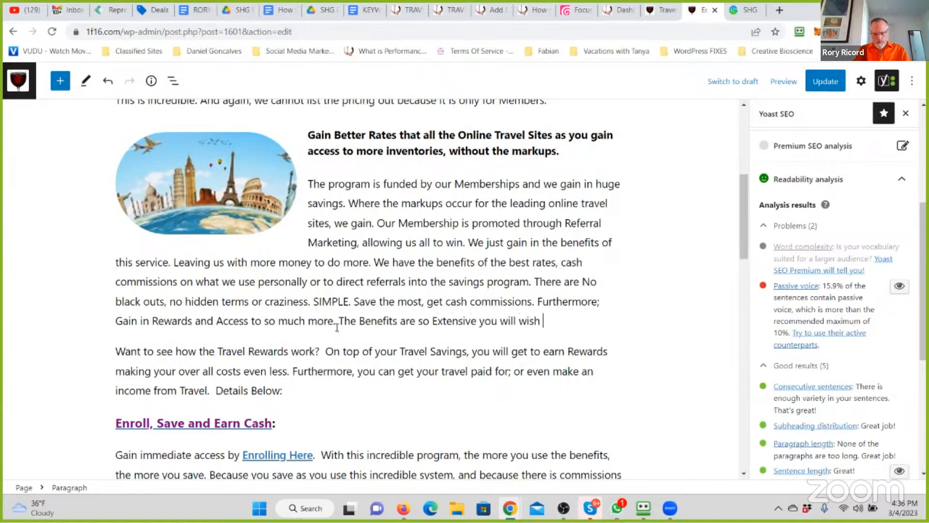
{"action": "type", "text": "you had access t"}
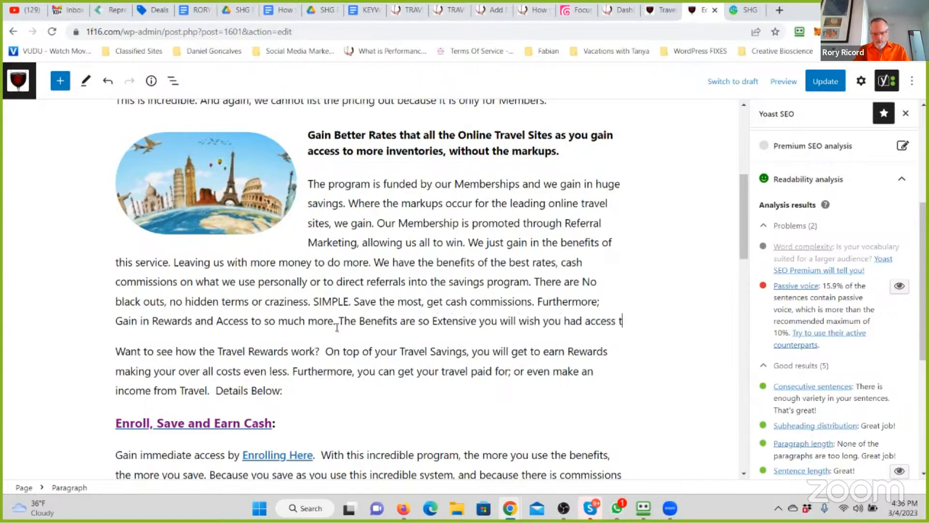
{"action": "type", "text": "o this years ago"}
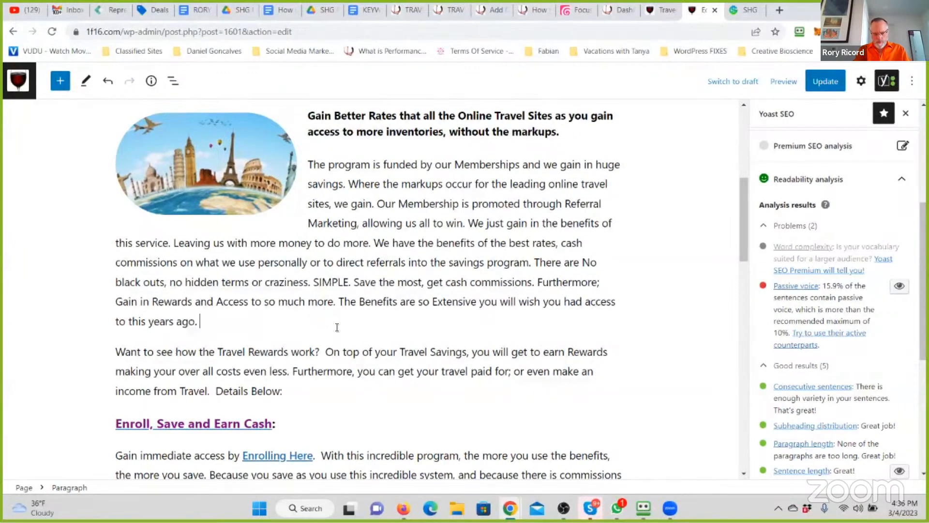
{"action": "type", "text": ". So get in already1"}
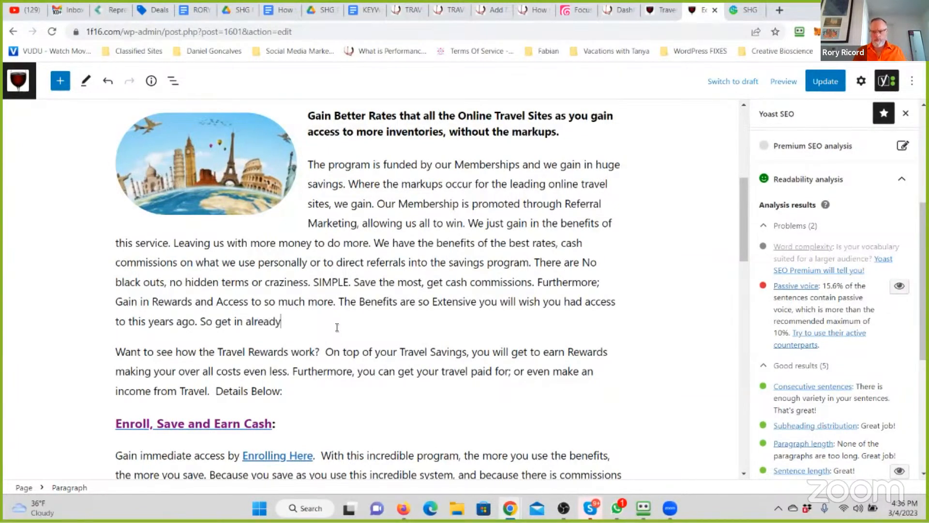
- End the paragraph with "So get in already!" after "years ago." and update the page
{"action": "key", "text": "BackSpace"}
{"action": "type", "text": "!"}
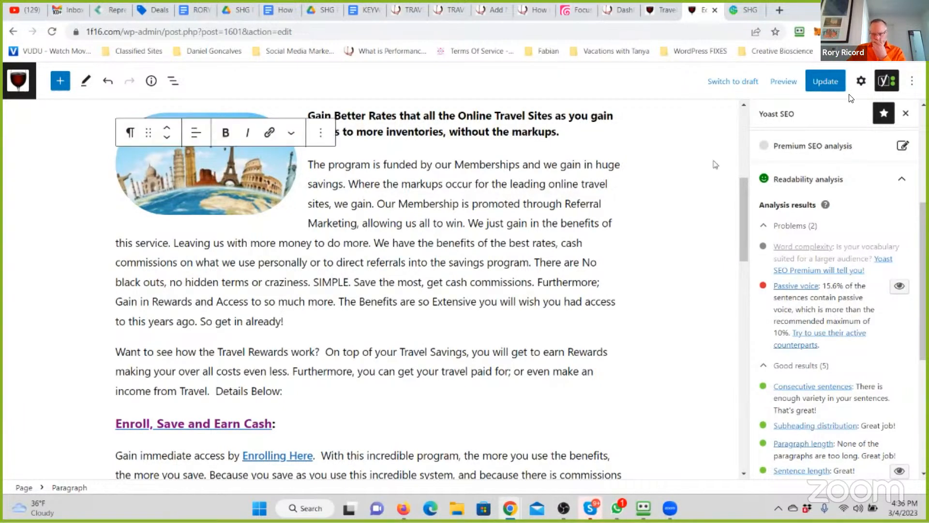
{"action": "left_click", "coordinate": [830, 81]}
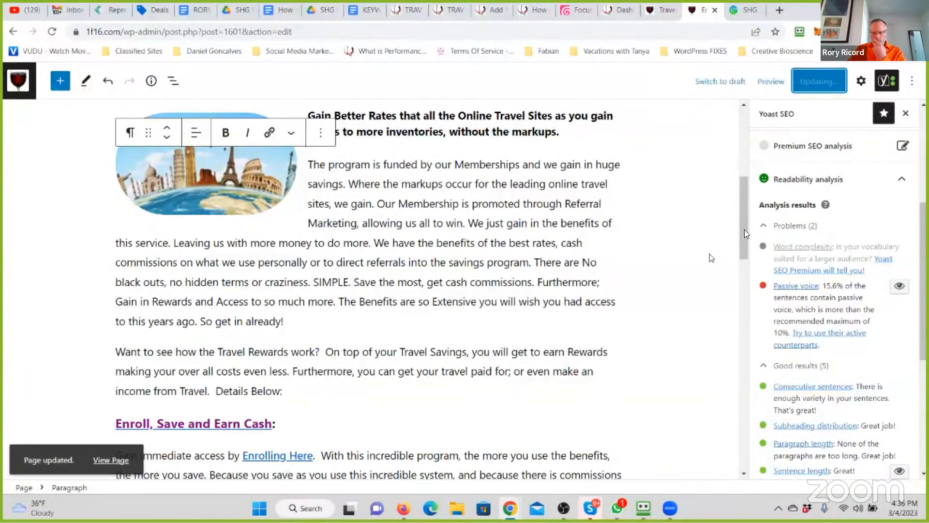
- Append "You know those people that seem to be in First Class without a Care" to the Titanium Membership bullet
{"action": "left_click_drag", "start_coordinate": [745, 229], "coordinate": [750, 142]}
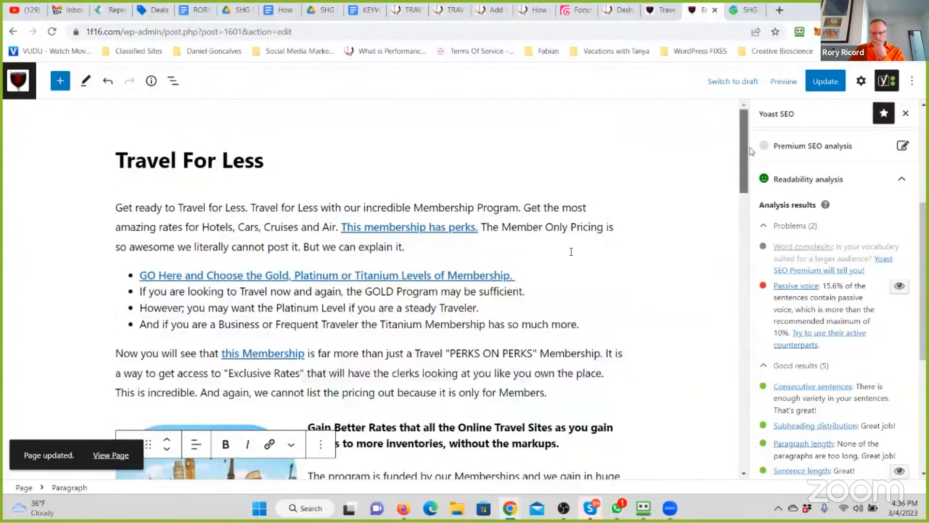
{"action": "scroll", "coordinate": [571, 251], "scroll_direction": "down", "scroll_amount": 1}
{"action": "left_click", "coordinate": [629, 303]}
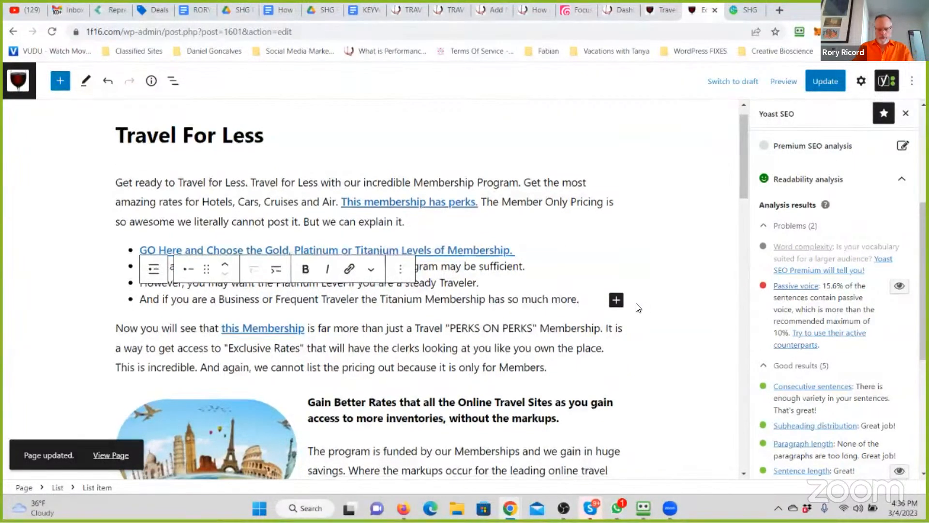
{"action": "type", "text": "You k"}
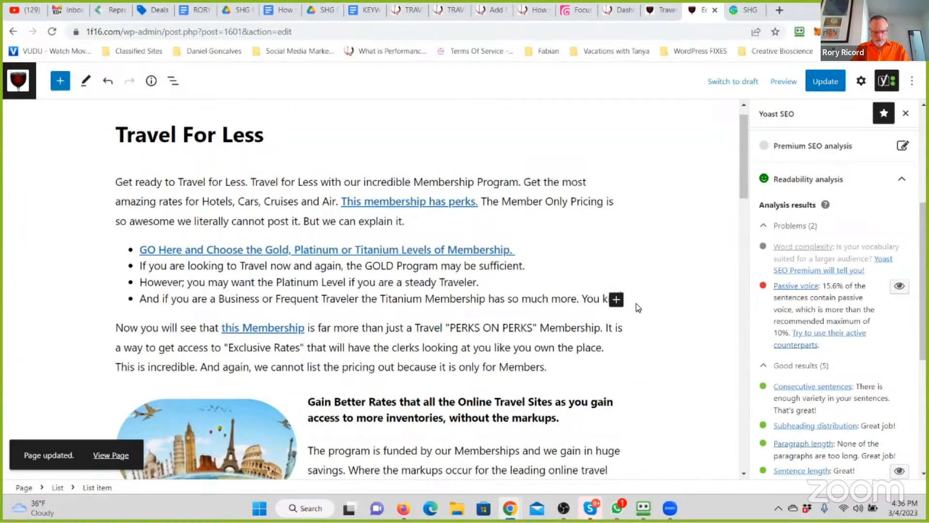
{"action": "type", "text": "now those people that seem to be in Firwst"}
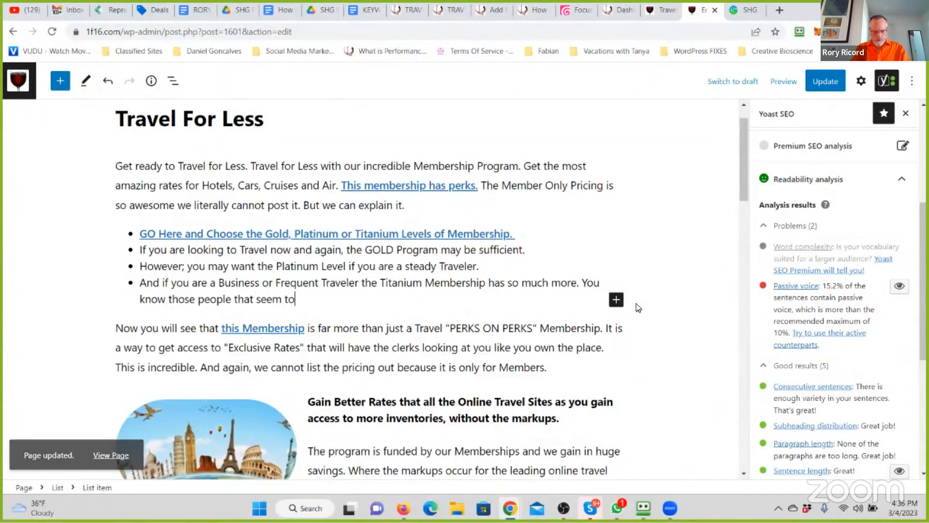
{"action": "key", "text": "BackSpace"}
{"action": "key", "text": "BackSpace"}
{"action": "key", "text": "BackSpace"}
{"action": "key", "text": "BackSpace"}
{"action": "type", "text": "st Class without a "}
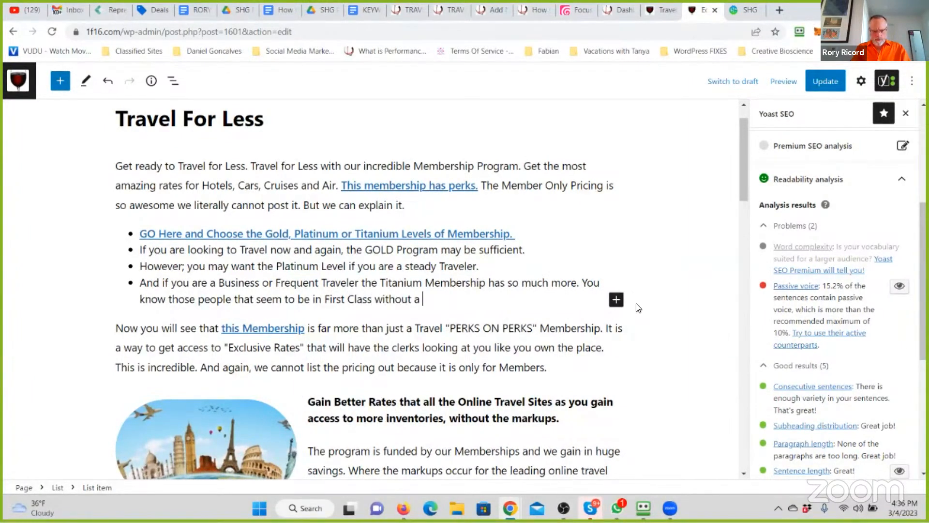
{"action": "type", "text": "Care. When you see"}
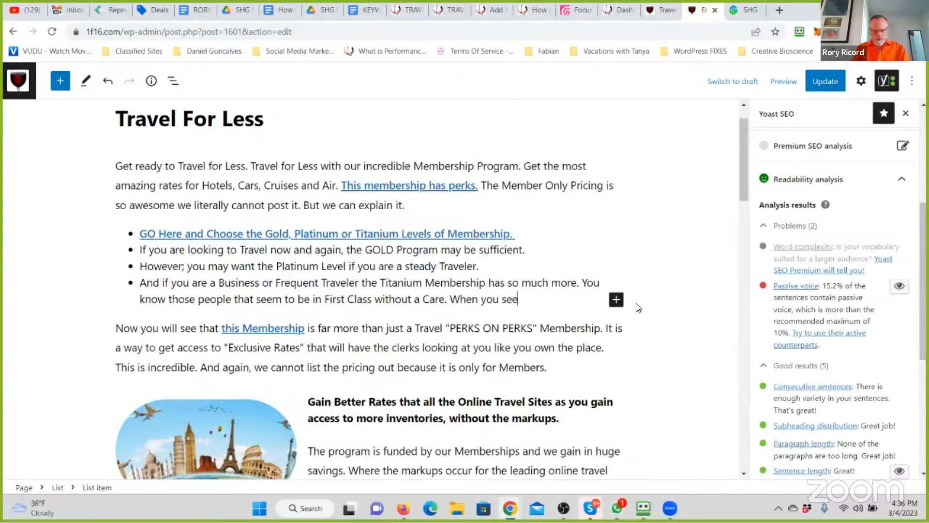
{"action": "type", "text": " what the"}
- Add "When you see what the Titanium Membership offers in Travel you will understand why." after "without a Care." in the Titanium Membership bullet
{"action": "key", "text": "BackSpace"}
{"action": "key", "text": "BackSpace"}
{"action": "key", "text": "BackSpace"}
{"action": "key", "text": "BackSpace"}
{"action": "type", "text": "t the Titaniu"}
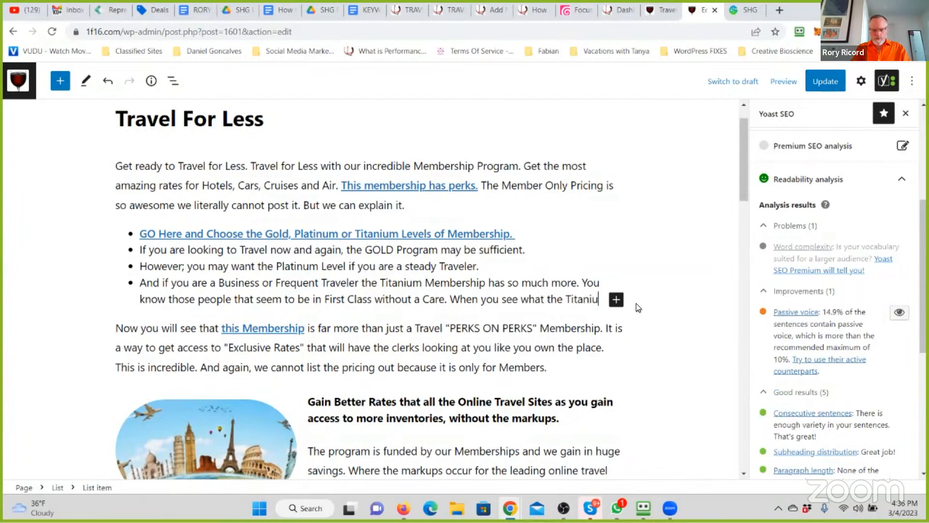
{"action": "type", "text": "m Membership "}
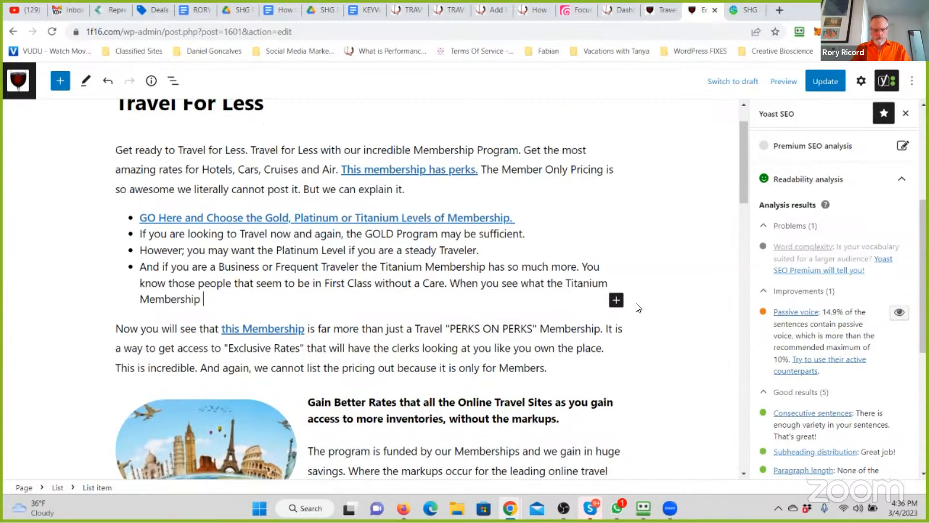
{"action": "type", "text": "offers in Tra"}
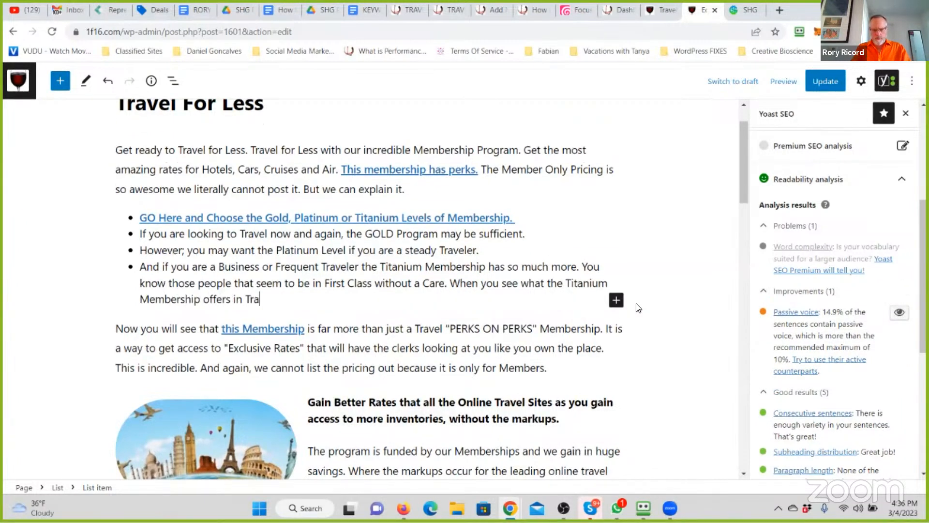
{"action": "type", "text": "vel you will understand why."}
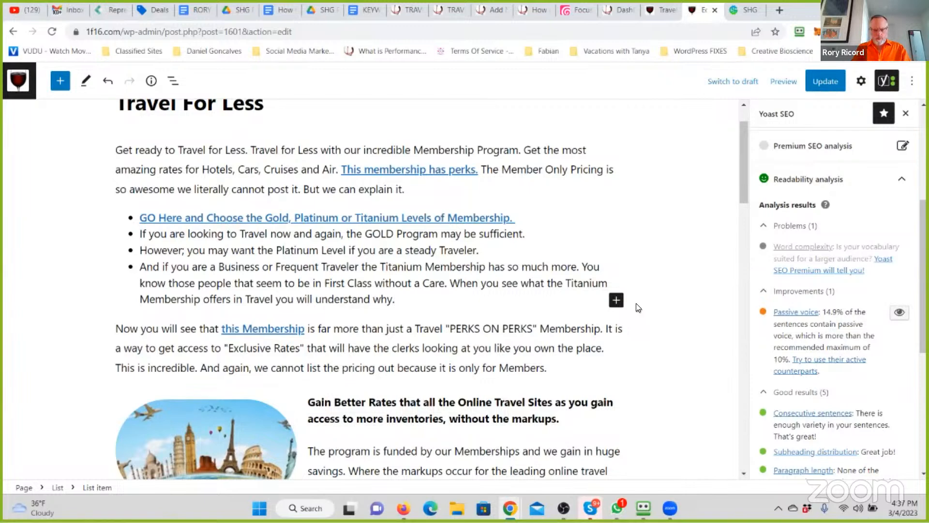
{"action": "type", "text": " (And we"}
- Continue the Titanium Membership bullet with "It is Who you Know, and What you Belong to that Matters."
{"action": "key", "text": "BackSpace"}
{"action": "key", "text": "BackSpace"}
{"action": "key", "text": "BackSpace"}
{"action": "key", "text": "BackSpace"}
{"action": "key", "text": "BackSpace"}
{"action": "key", "text": "BackSpace"}
{"action": "key", "text": "BackSpace"}
{"action": "type", "text": "is Who you KNow"}
{"action": "key", "text": "BackSpace"}
{"action": "key", "text": "BackSpace"}
{"action": "key", "text": "BackSpace"}
{"action": "type", "text": "now, and What you "}
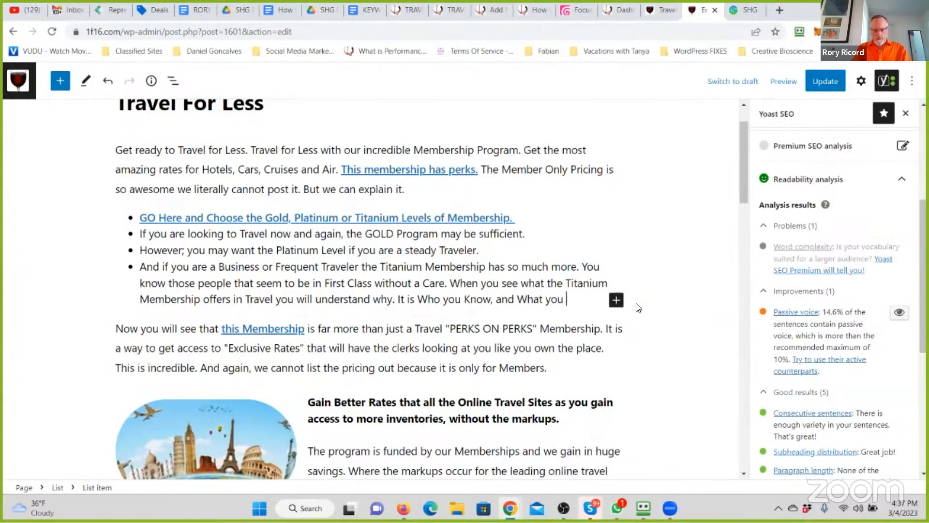
{"action": "type", "text": "Belong to that Matters."}
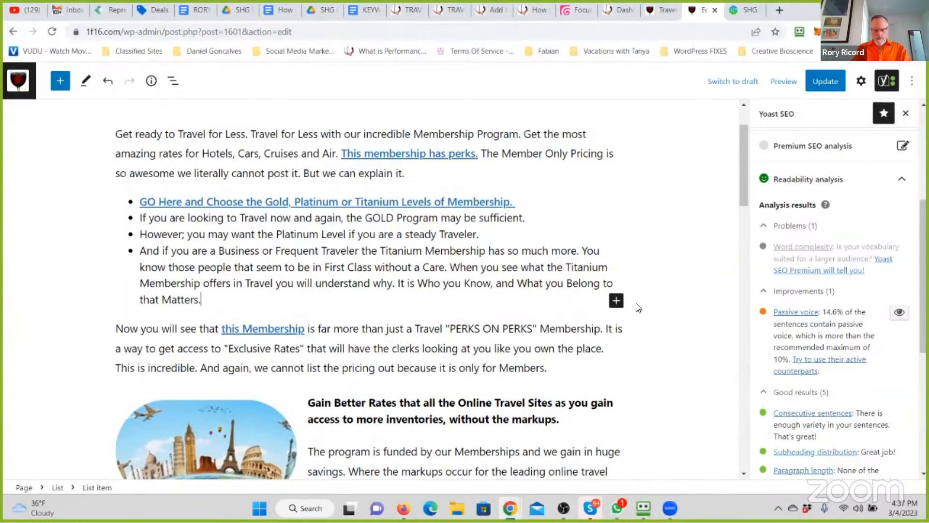
{"action": "type", "text": " And this is the Memb"}
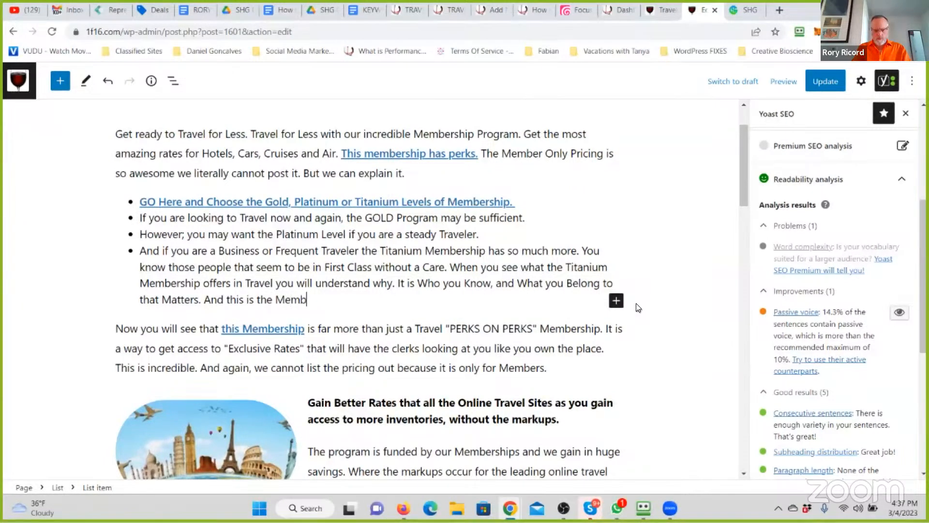
{"action": "type", "text": "ership You Knew w"}
{"action": "type", "text": "as out there b"}
- End the Titanium Membership bullet with "And this is the Membership You Knew was out there but never found. Till Now."
{"action": "type", "text": "ever"}
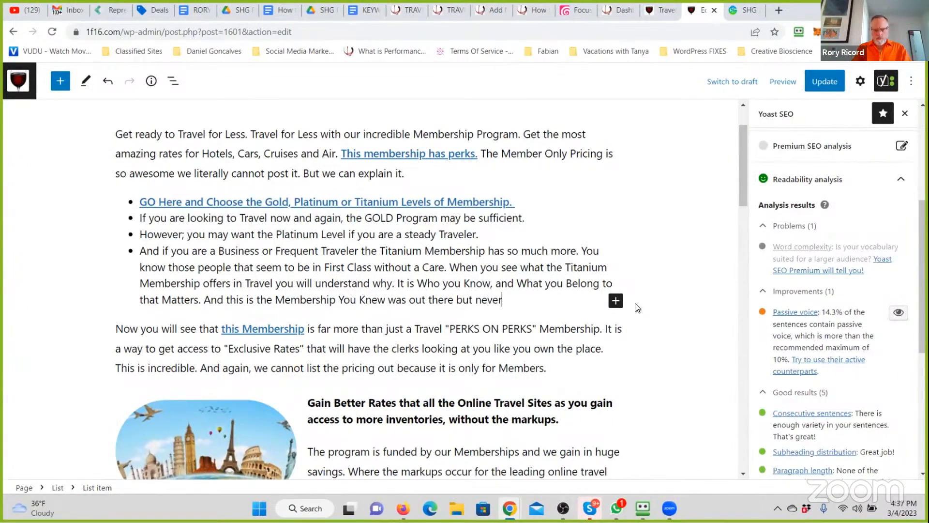
{"action": "type", "text": " found. Till BN"}
{"action": "key", "text": "BackSpace"}
{"action": "type", "text": "BN"}
{"action": "key", "text": "BackSpace"}
{"action": "key", "text": "BackSpace"}
{"action": "type", "text": "Now."}
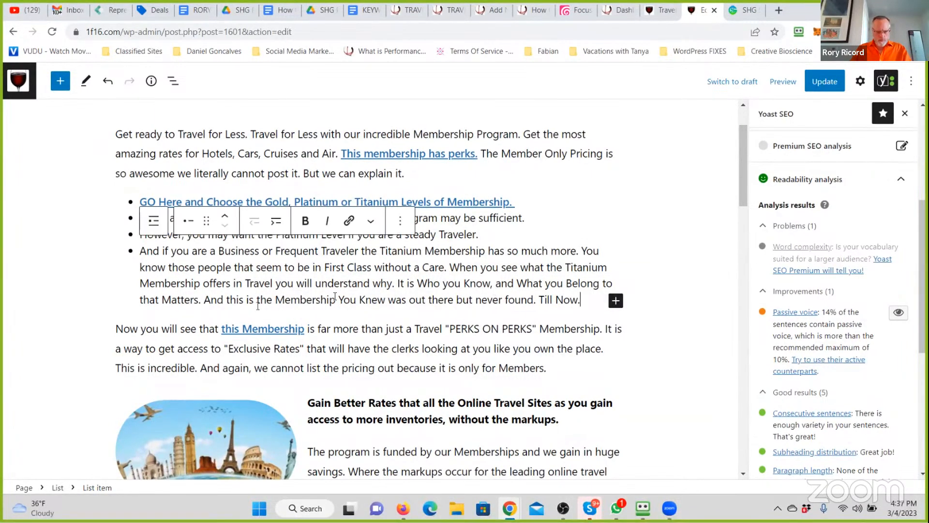
- Bold "And this is the Membership", link it to the copied savingshighwayglobal.com address opening in a new tab, and update the page
{"action": "left_click_drag", "start_coordinate": [298, 300], "coordinate": [204, 300]}
{"action": "left_click", "coordinate": [310, 221]}
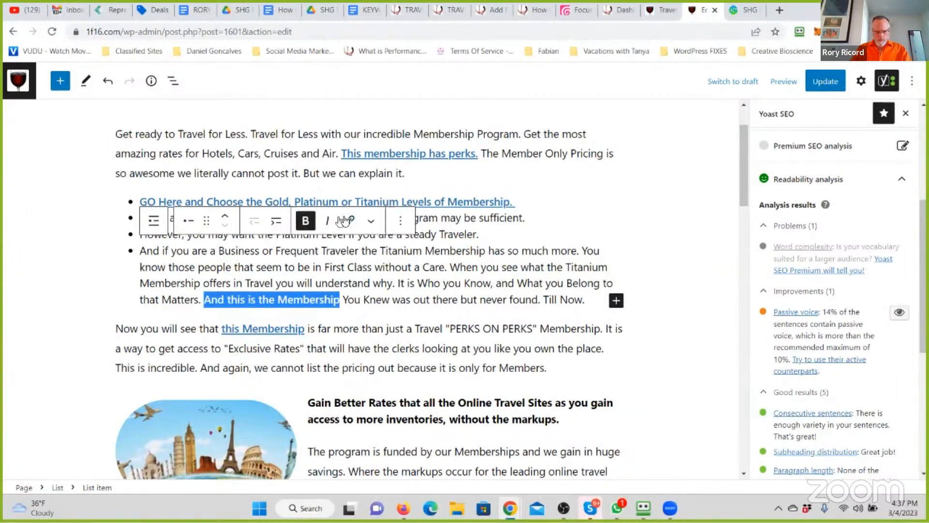
{"action": "left_click", "coordinate": [348, 221]}
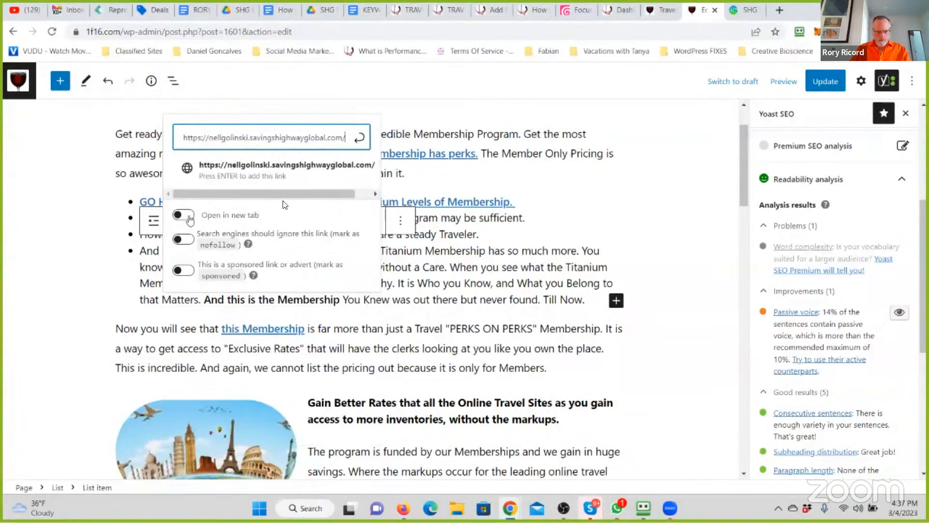
{"action": "left_click", "coordinate": [187, 215]}
{"action": "left_click", "coordinate": [359, 140]}
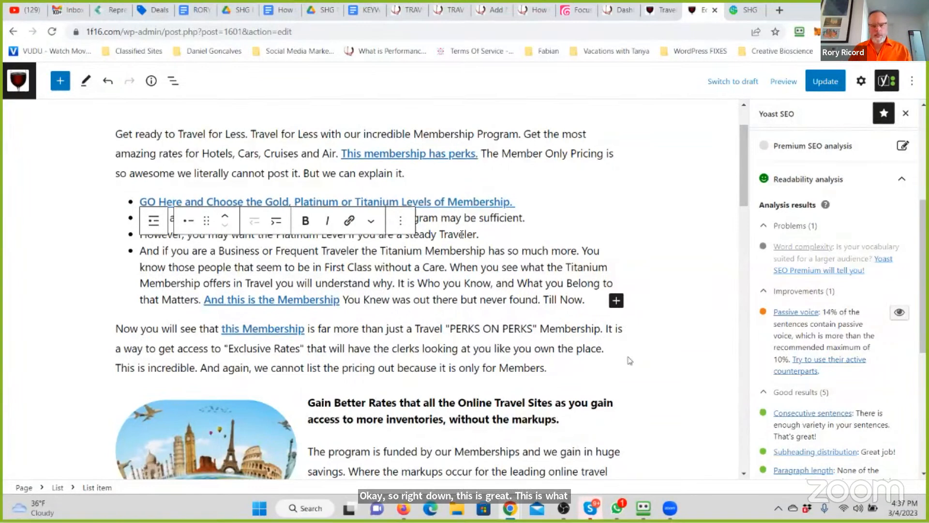
{"action": "scroll", "coordinate": [476, 217], "scroll_direction": "up", "scroll_amount": 2}
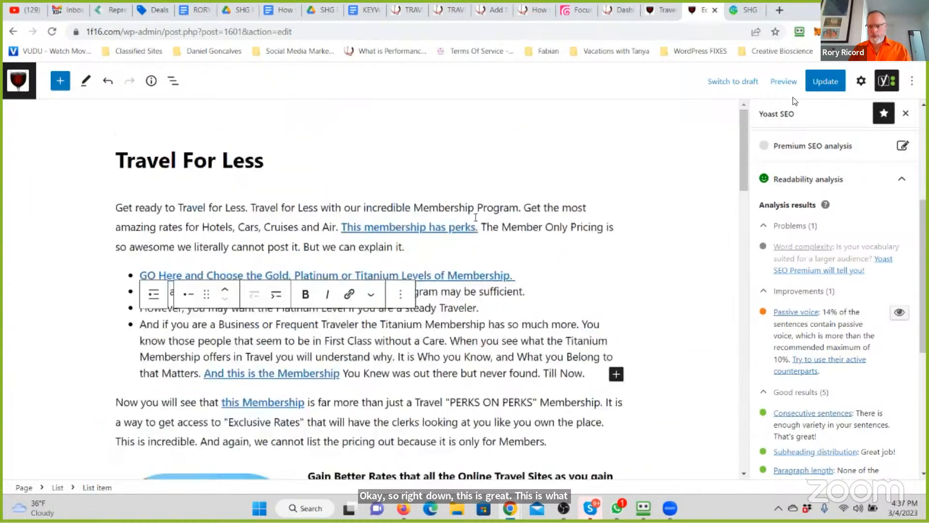
{"action": "left_click", "coordinate": [820, 80]}
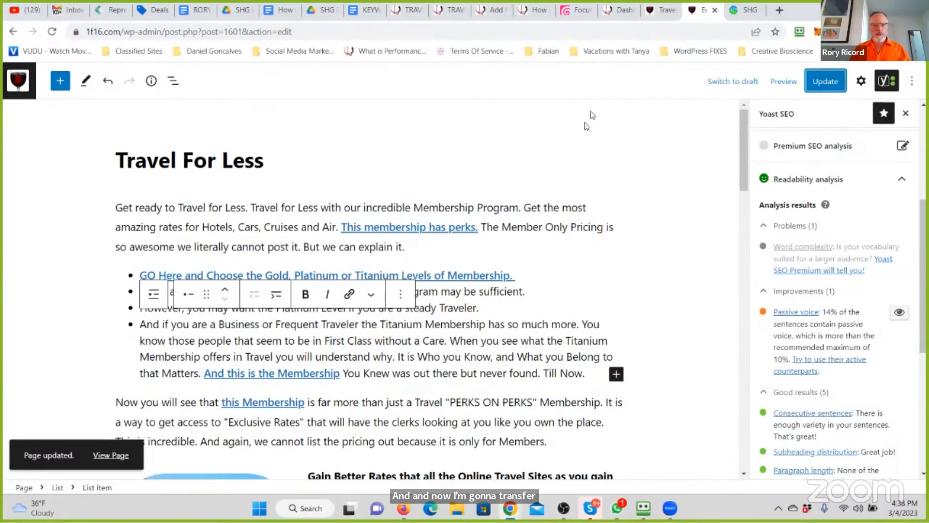
- Go from the homewithtanya.com dashboard to the live site and open its "TRAVEL (All Things Travel)" page
{"action": "left_click", "coordinate": [616, 10]}
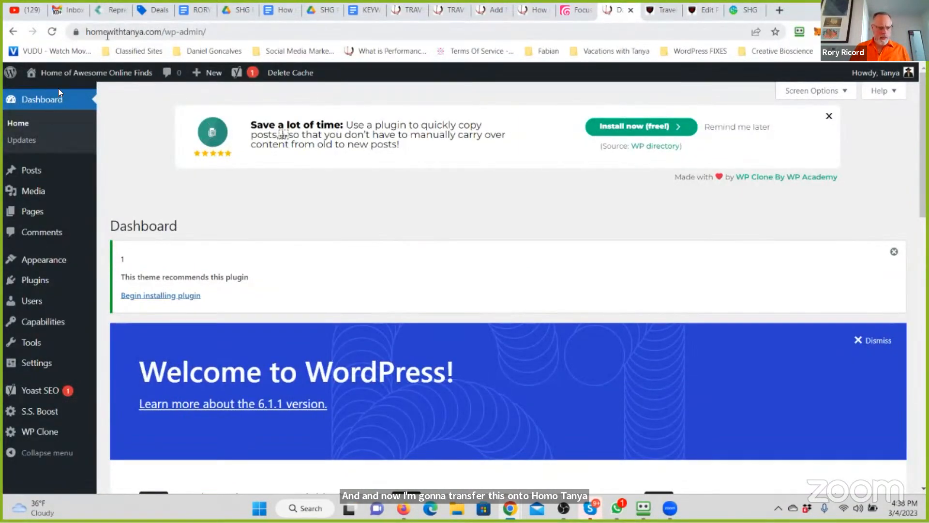
{"action": "mouse_move", "coordinate": [75, 74]}
{"action": "left_click", "coordinate": [40, 95]}
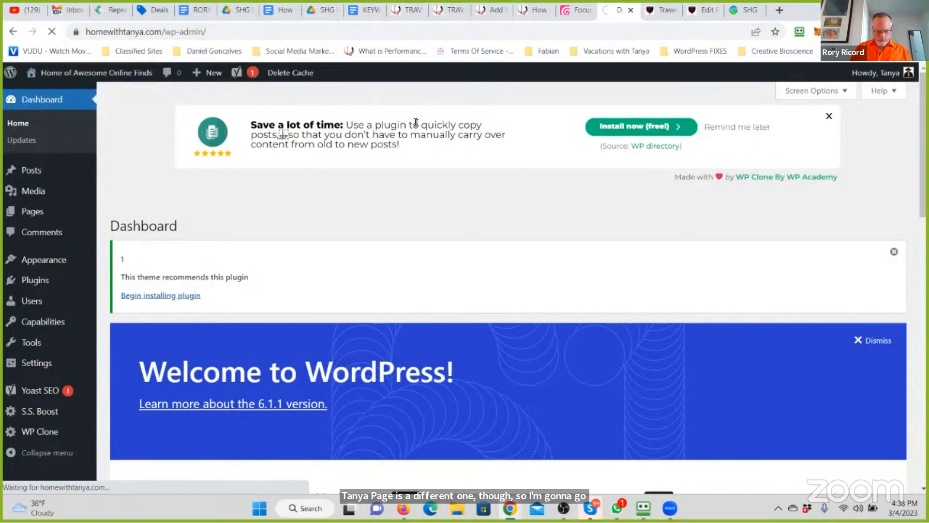
{"action": "scroll", "coordinate": [119, 169], "scroll_direction": "down", "scroll_amount": 10}
{"action": "scroll", "coordinate": [119, 170], "scroll_direction": "down", "scroll_amount": 4}
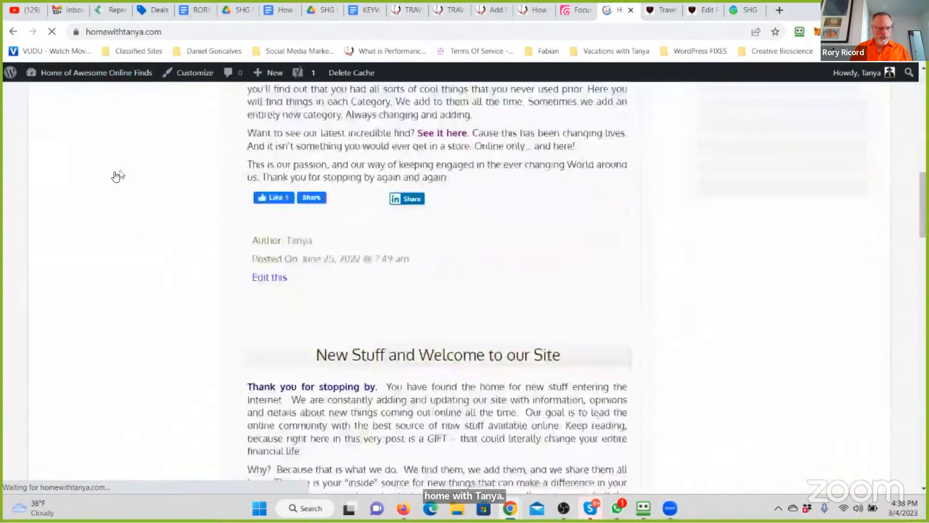
{"action": "scroll", "coordinate": [116, 174], "scroll_direction": "up", "scroll_amount": 5}
{"action": "left_click", "coordinate": [79, 220]}
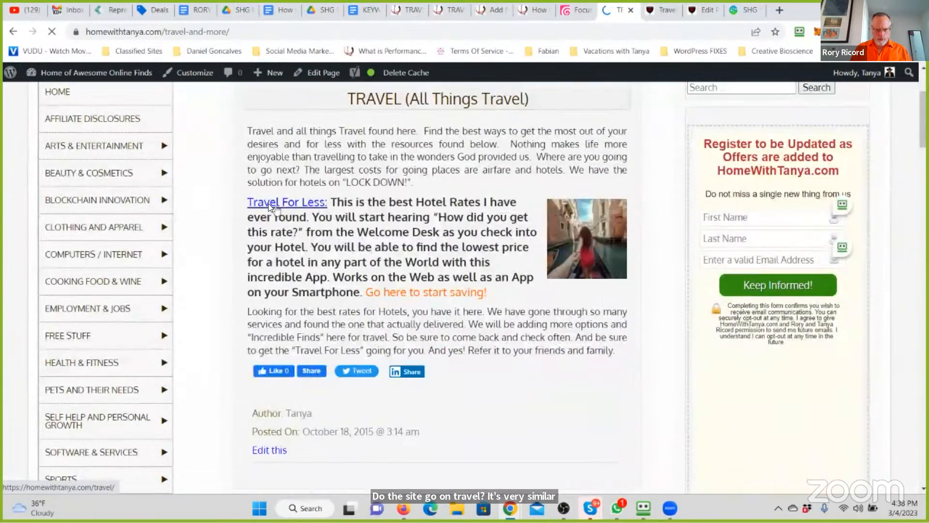
- Open the homewithtanya.com Travel For Less page in a new tab and edit it in the code editor
{"action": "right_click", "coordinate": [292, 206]}
{"action": "left_click", "coordinate": [310, 213]}
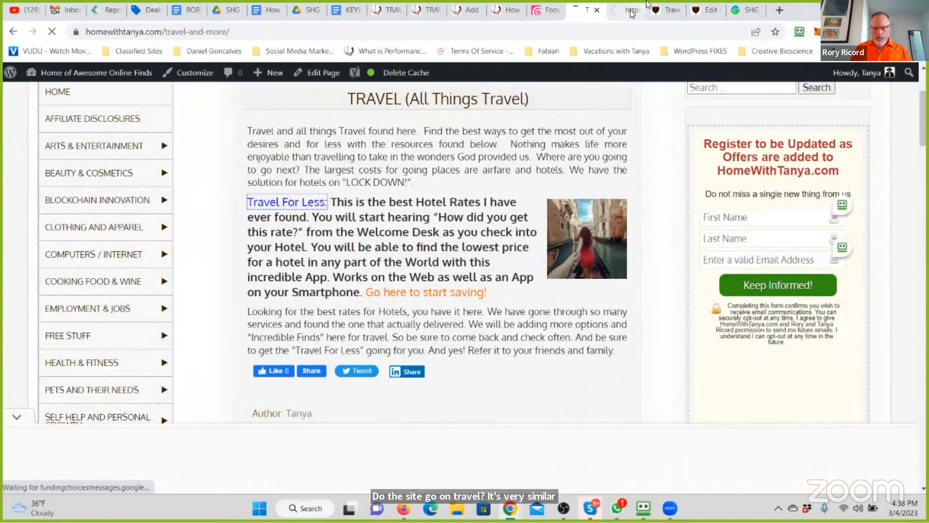
{"action": "left_click", "coordinate": [638, 5]}
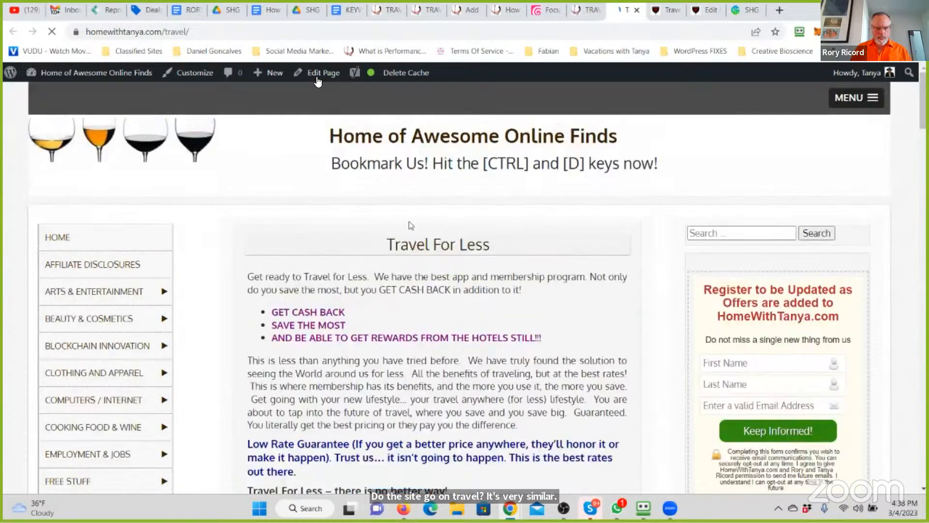
{"action": "left_click", "coordinate": [320, 73]}
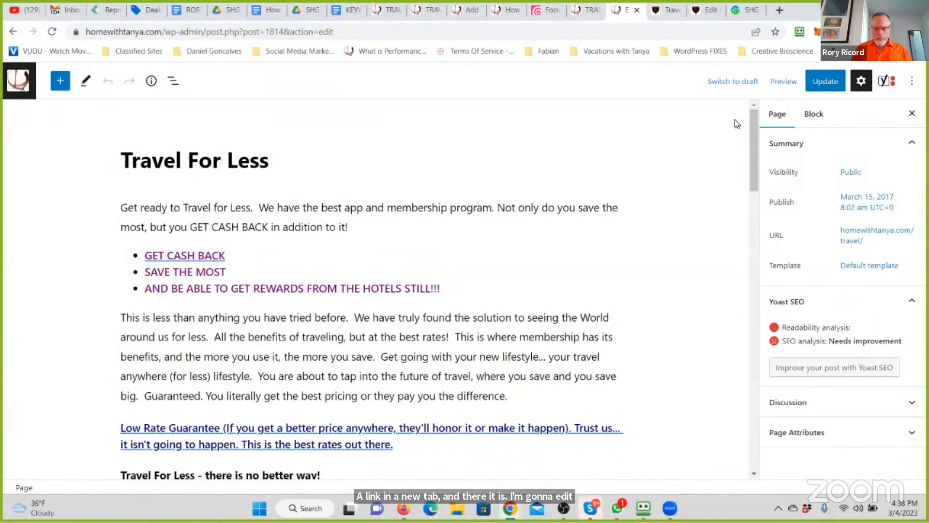
{"action": "left_click", "coordinate": [914, 84]}
{"action": "left_click", "coordinate": [734, 285]}
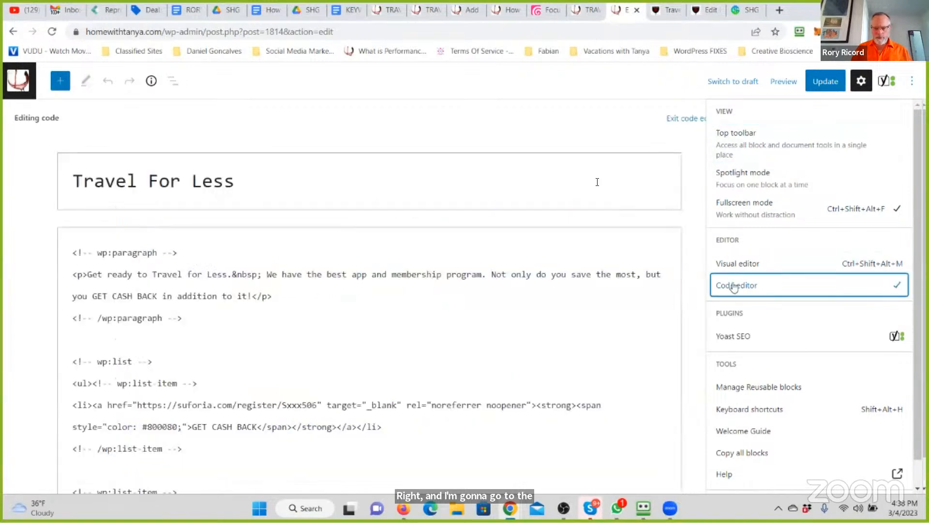
- Copy the entire code of the 1f16.com Travel For Less page from the code editor and return to the visual editor
{"action": "left_click", "coordinate": [709, 8]}
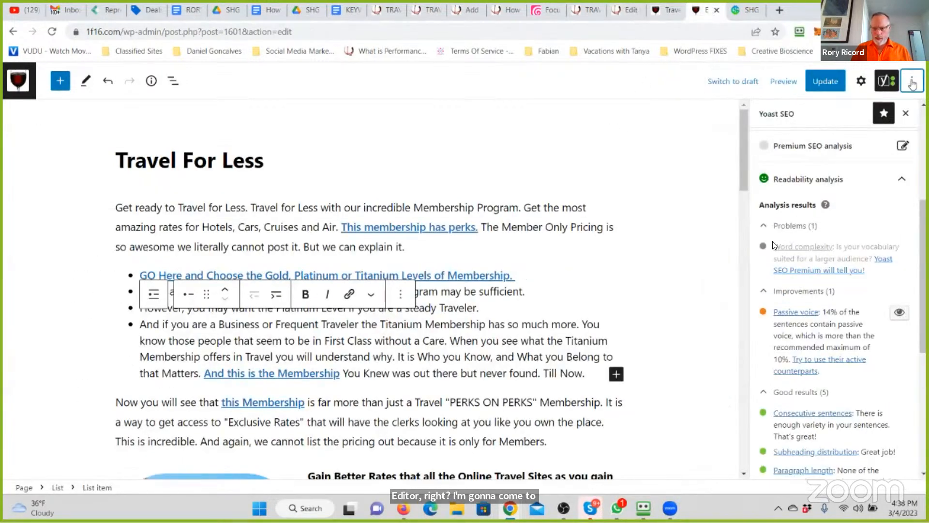
{"action": "left_click", "coordinate": [913, 85]}
{"action": "left_click", "coordinate": [733, 286]}
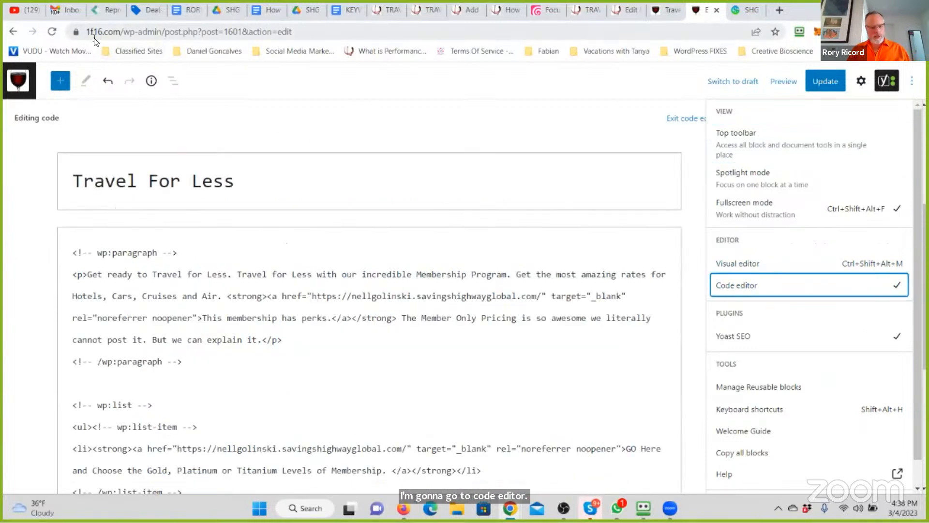
{"action": "left_click", "coordinate": [307, 277]}
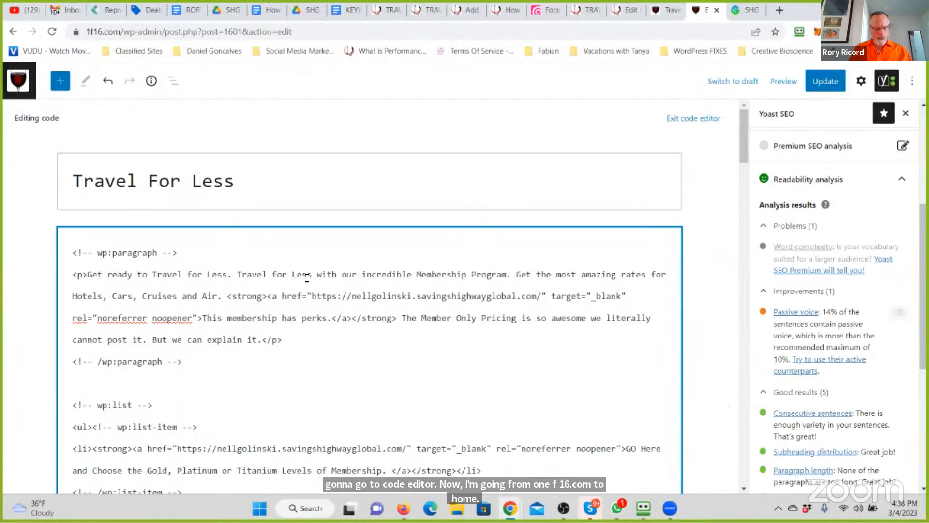
{"action": "key", "text": "ctrl+a"}
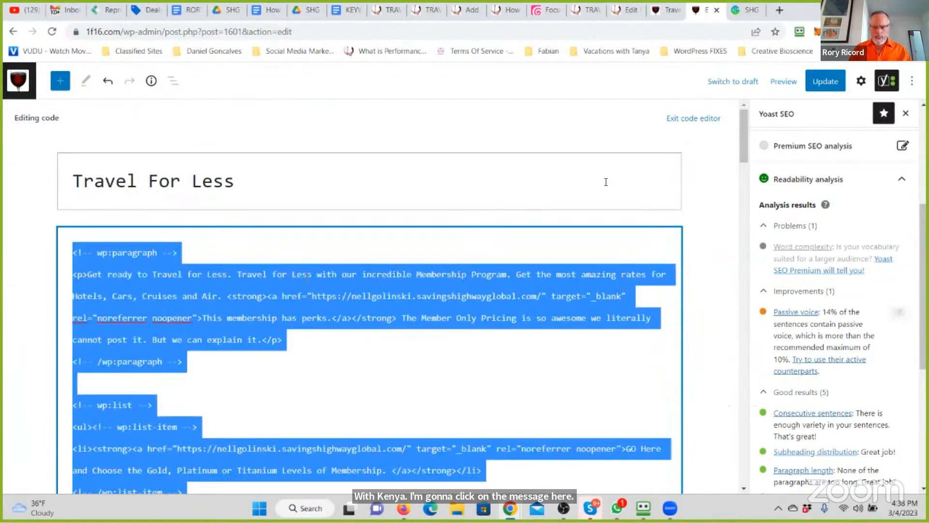
{"action": "left_click", "coordinate": [684, 126]}
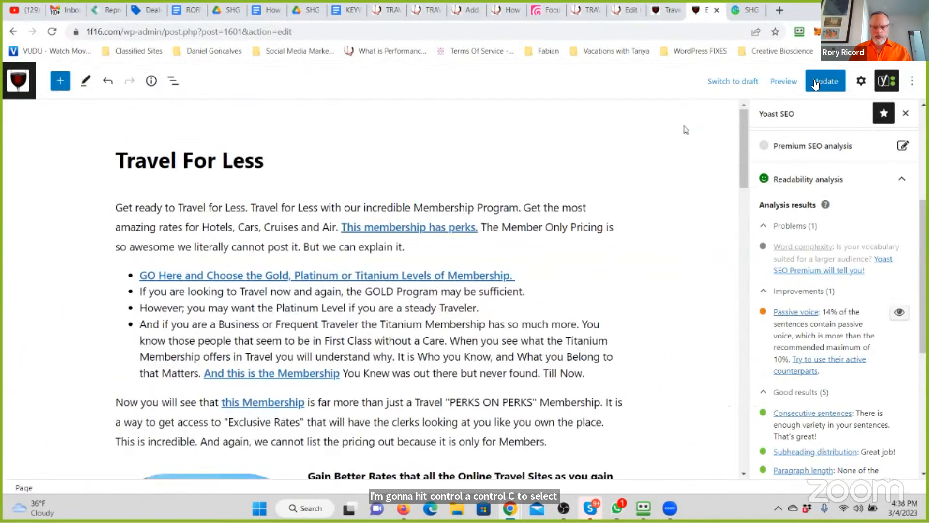
- Replace all code of the homewithtanya.com Travel For Less page with the copied 1f16.com code and return to the visual editor
{"action": "left_click", "coordinate": [625, 7]}
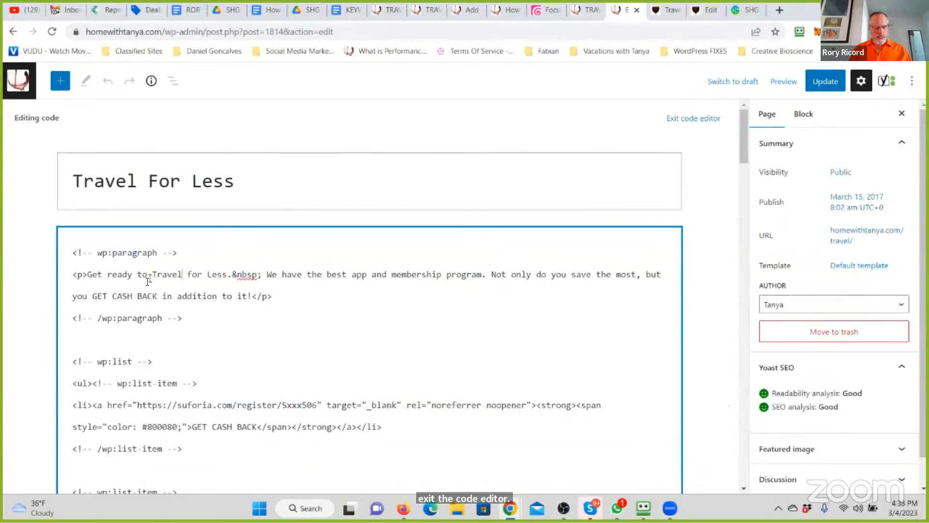
{"action": "key", "text": "ctrl+a"}
{"action": "key", "text": "ctrl+v"}
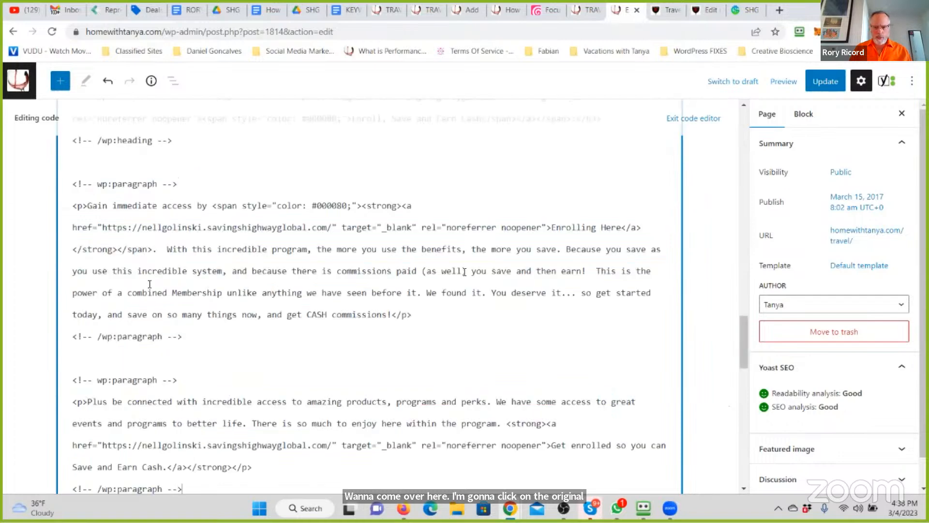
{"action": "scroll", "coordinate": [479, 237], "scroll_direction": "up", "scroll_amount": 10}
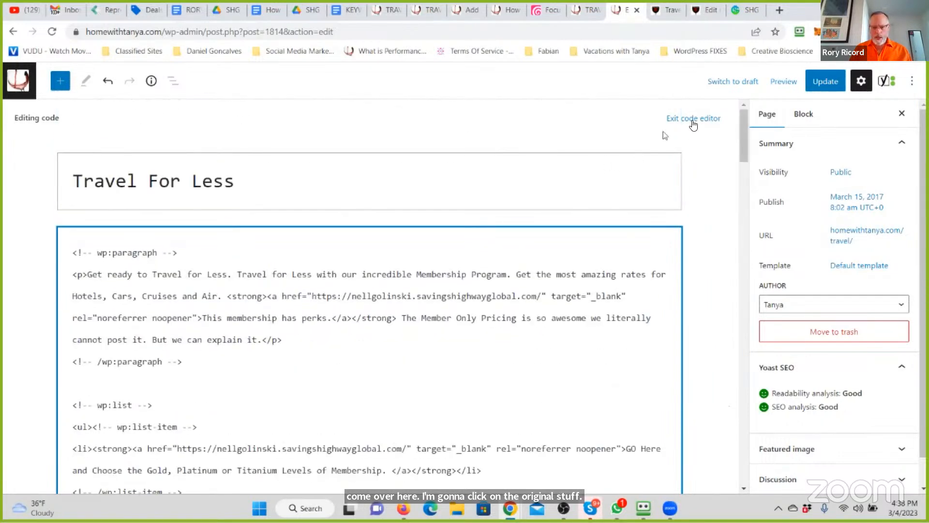
{"action": "left_click", "coordinate": [692, 119]}
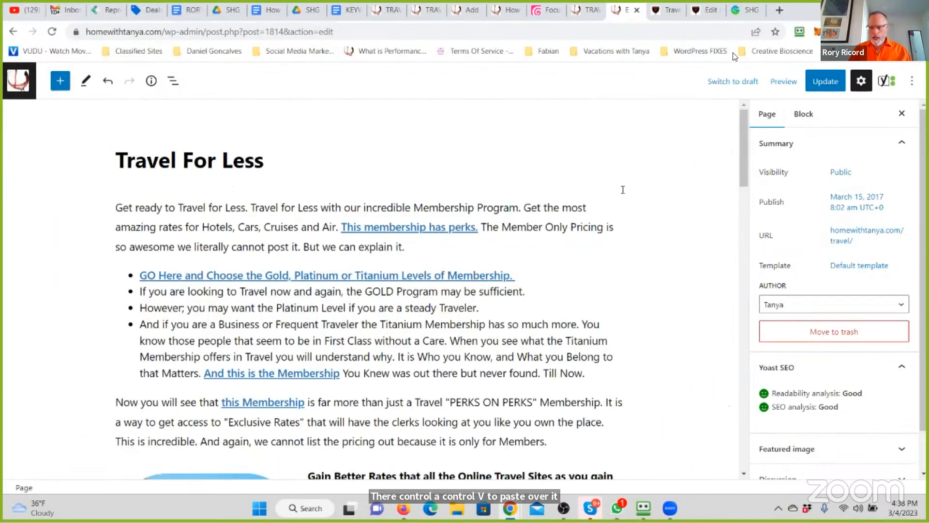
- Return to the 1f16.com Travel For Less page editor and copy the full Yoast meta description
{"action": "left_click", "coordinate": [713, 10]}
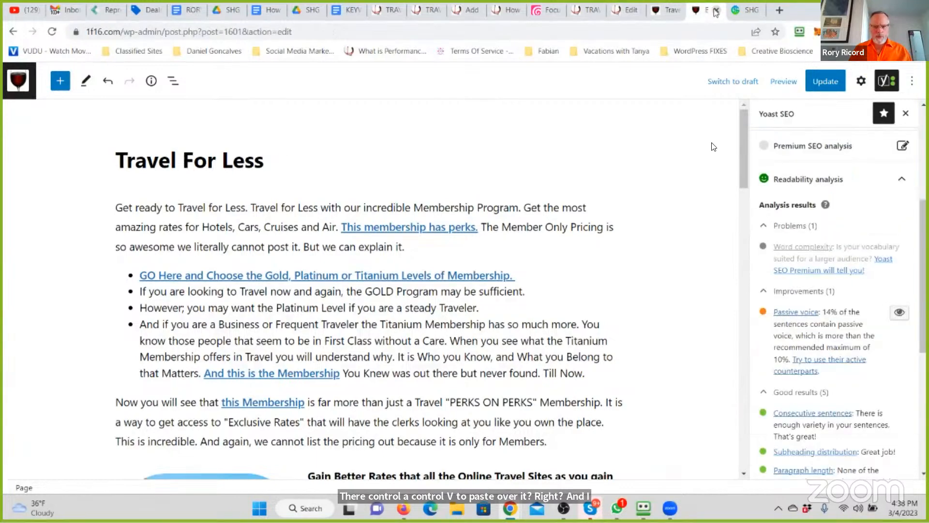
{"action": "left_click_drag", "start_coordinate": [741, 129], "coordinate": [746, 423]}
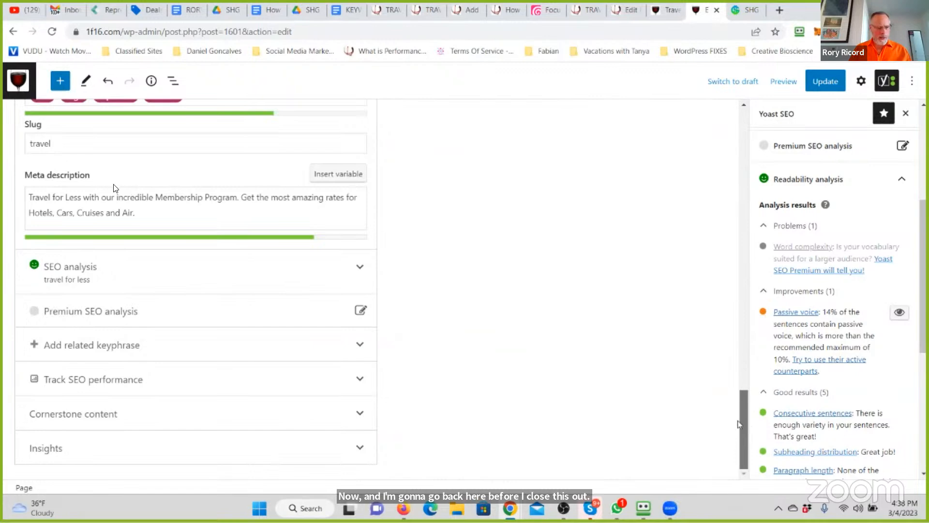
{"action": "left_click", "coordinate": [150, 213]}
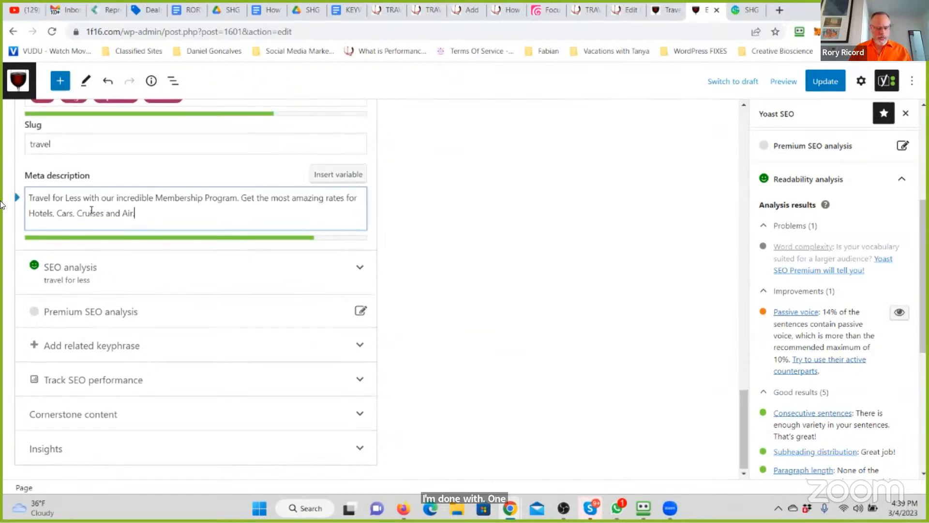
{"action": "key", "text": "ctrl+a"}
{"action": "key", "text": "ctrl+c"}
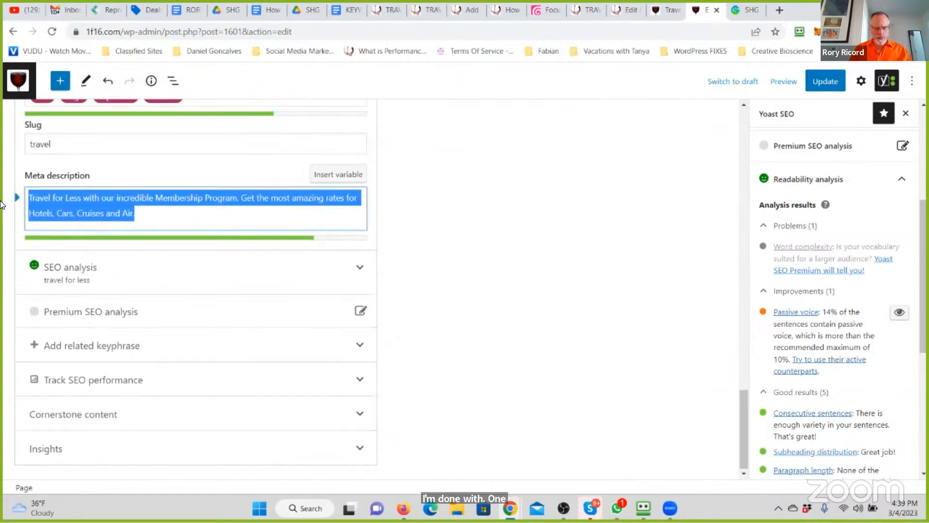
- Replace the Yoast meta description of the homewithtanya.com Travel For Less page with the one copied from 1f16.com
{"action": "left_click", "coordinate": [629, 8]}
{"action": "scroll", "coordinate": [290, 219], "scroll_direction": "down", "scroll_amount": 20}
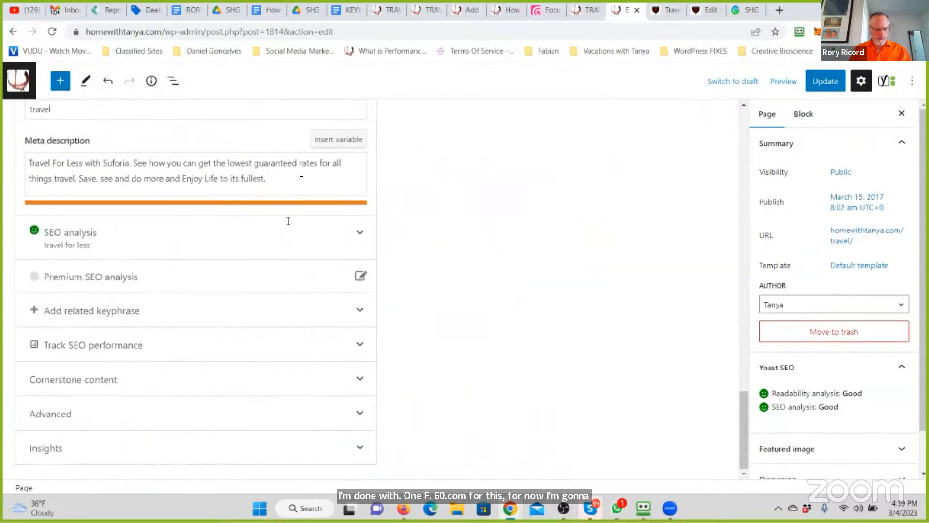
{"action": "left_click", "coordinate": [302, 179]}
{"action": "key", "text": "ctrl+a"}
{"action": "key", "text": "ctrl+v"}
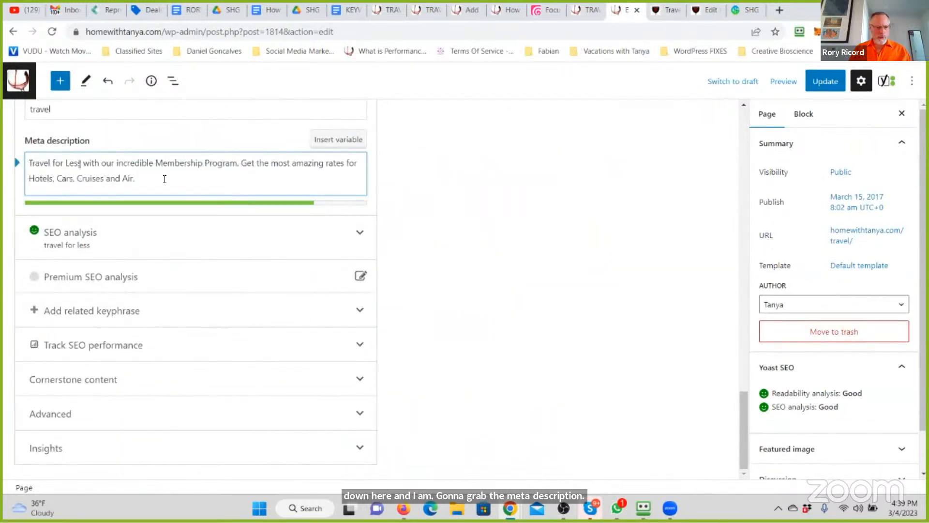
- Review the Yoast fields of the homewithtanya.com page, then update both the homewithtanya.com and 1f16.com Travel For Less pages
{"action": "scroll", "coordinate": [163, 179], "scroll_direction": "up", "scroll_amount": 2}
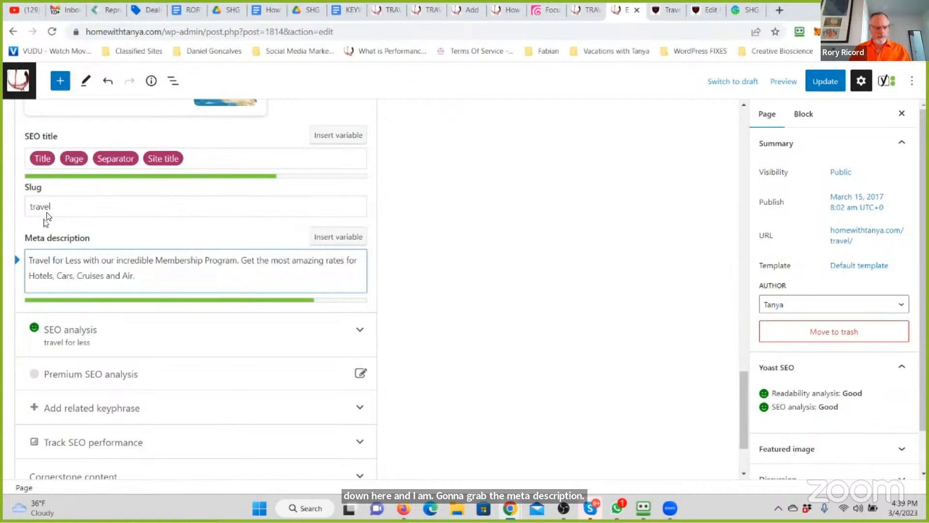
{"action": "scroll", "coordinate": [47, 212], "scroll_direction": "up", "scroll_amount": 6}
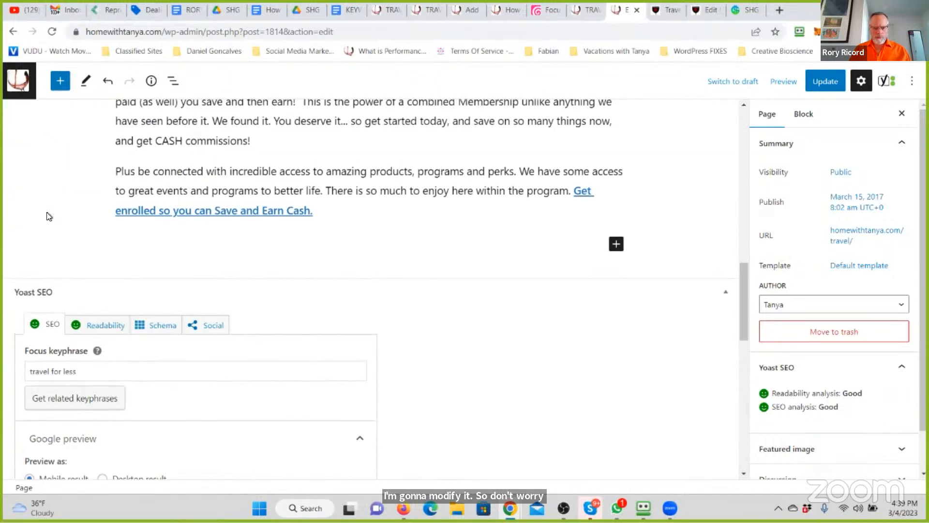
{"action": "scroll", "coordinate": [162, 238], "scroll_direction": "down", "scroll_amount": 6}
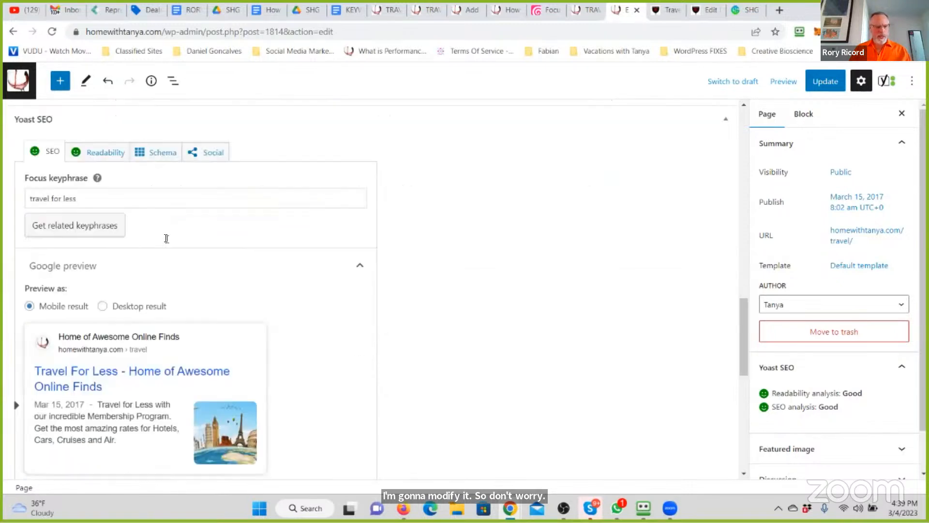
{"action": "scroll", "coordinate": [145, 244], "scroll_direction": "down", "scroll_amount": 2}
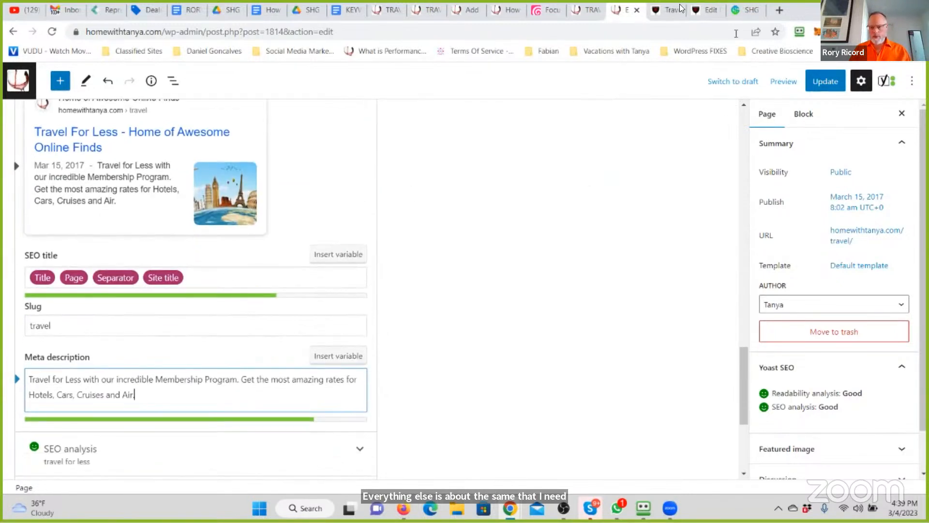
{"action": "left_click", "coordinate": [830, 83]}
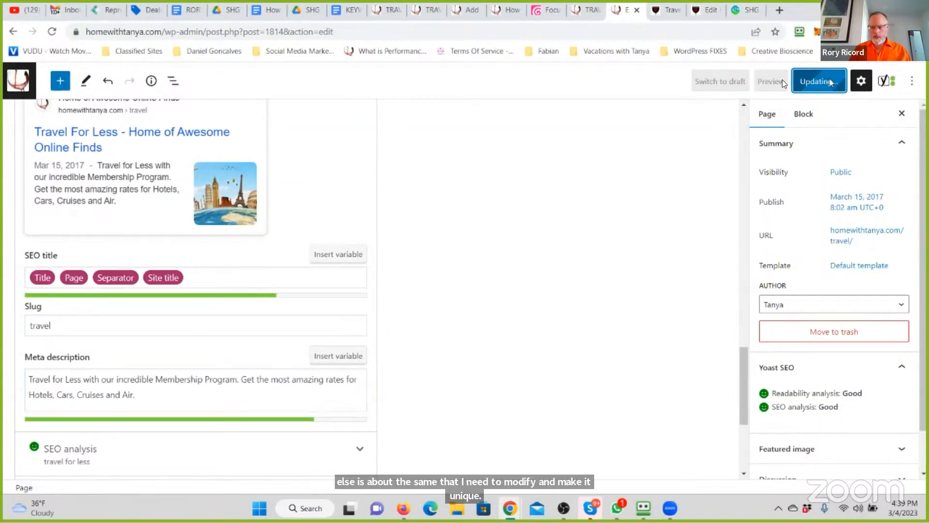
{"action": "left_click", "coordinate": [706, 10]}
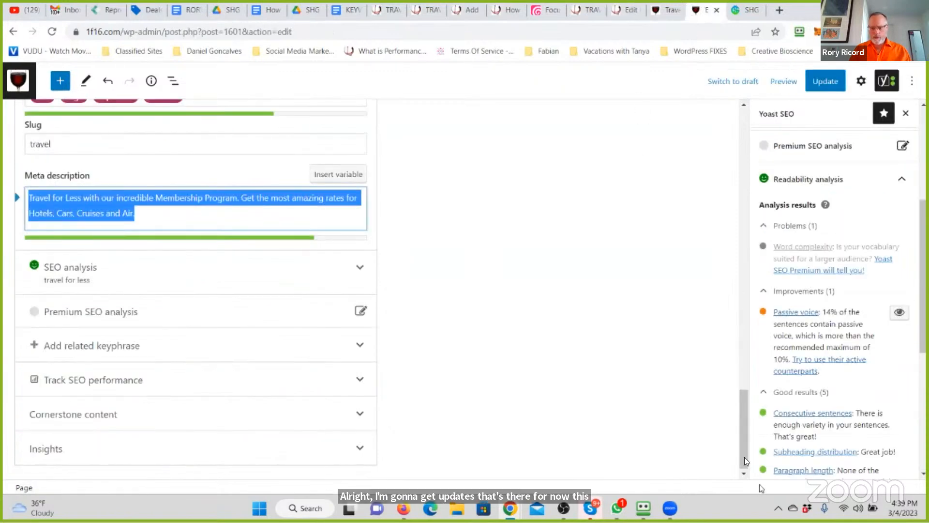
{"action": "left_click", "coordinate": [826, 80]}
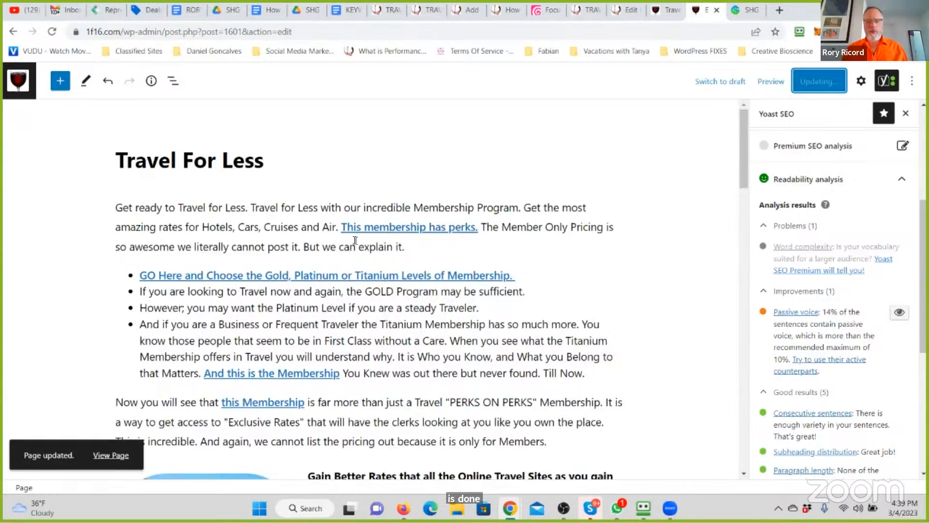
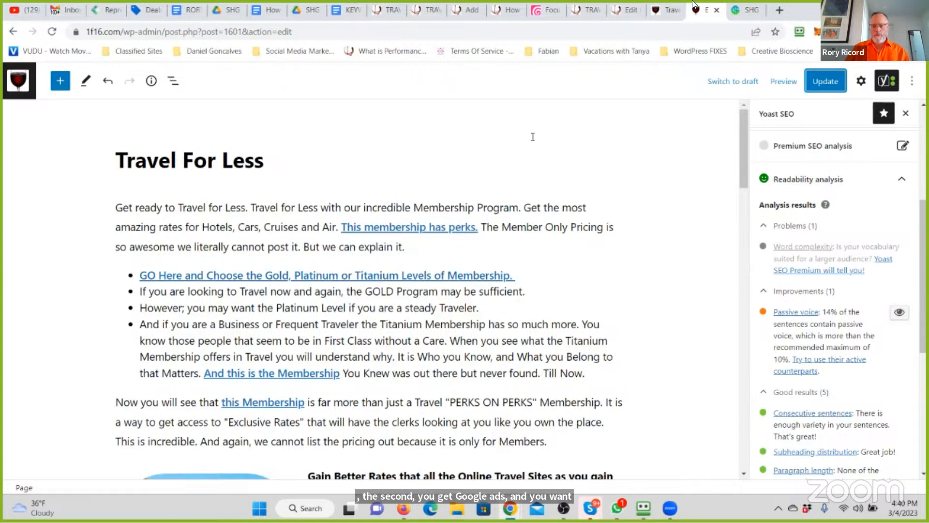
- Close the two 1f16.com tabs and review the Travel For Less page in the homewithtanya.com editor
{"action": "left_click", "coordinate": [715, 11]}
{"action": "left_click", "coordinate": [665, 12]}
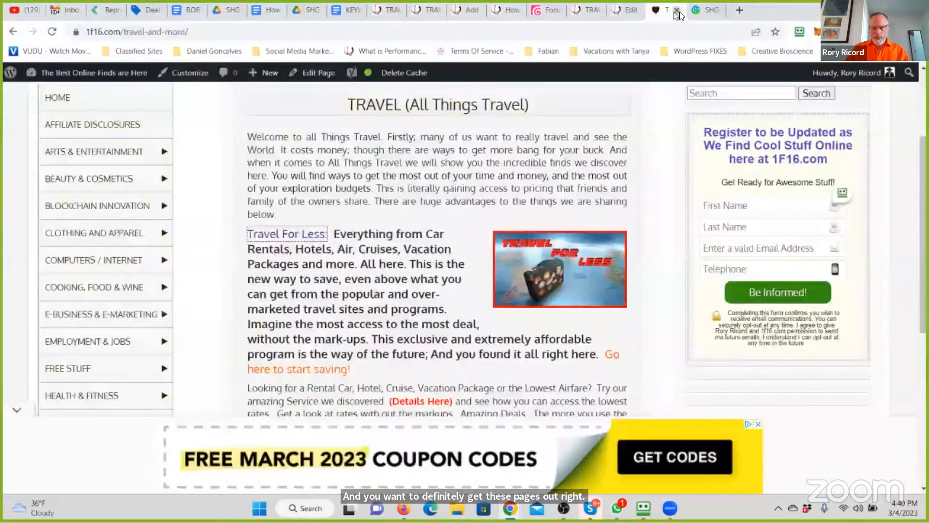
{"action": "left_click", "coordinate": [676, 10]}
{"action": "left_click", "coordinate": [629, 10]}
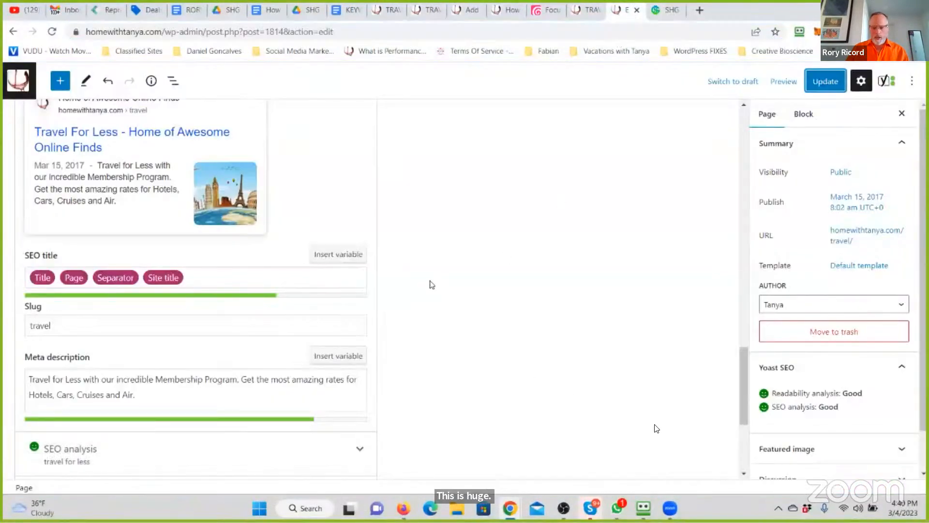
{"action": "left_click_drag", "start_coordinate": [742, 389], "coordinate": [394, 263]}
{"action": "scroll", "coordinate": [394, 261], "scroll_direction": "down", "scroll_amount": 2}
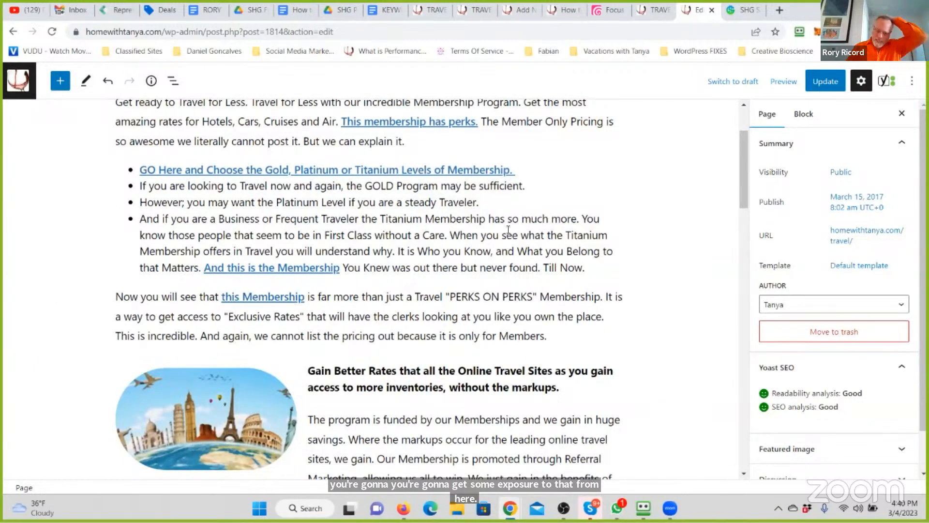
{"action": "scroll", "coordinate": [500, 231], "scroll_direction": "up", "scroll_amount": 2}
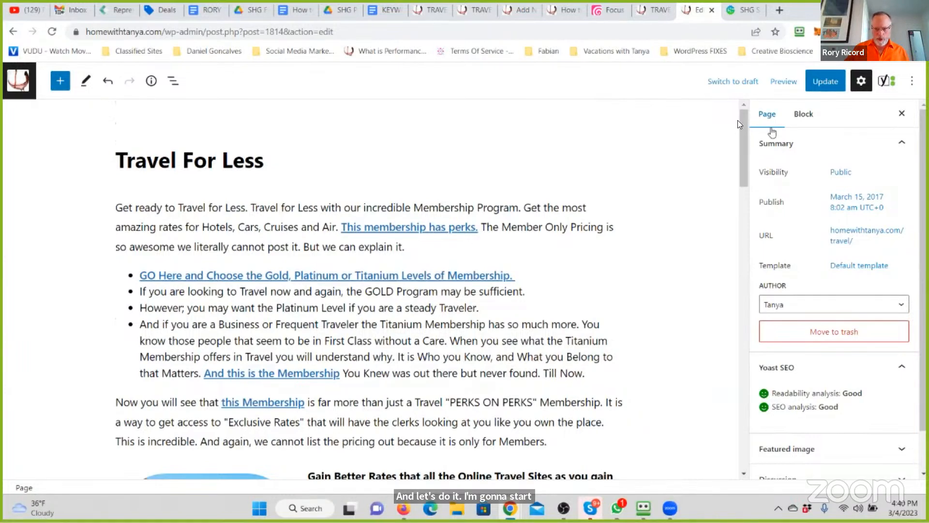
- In the meta description, replace the wording between "Travel for Less" and "Hotels" with "is where you gain access to the Membership"
{"action": "left_click_drag", "start_coordinate": [741, 118], "coordinate": [756, 431]}
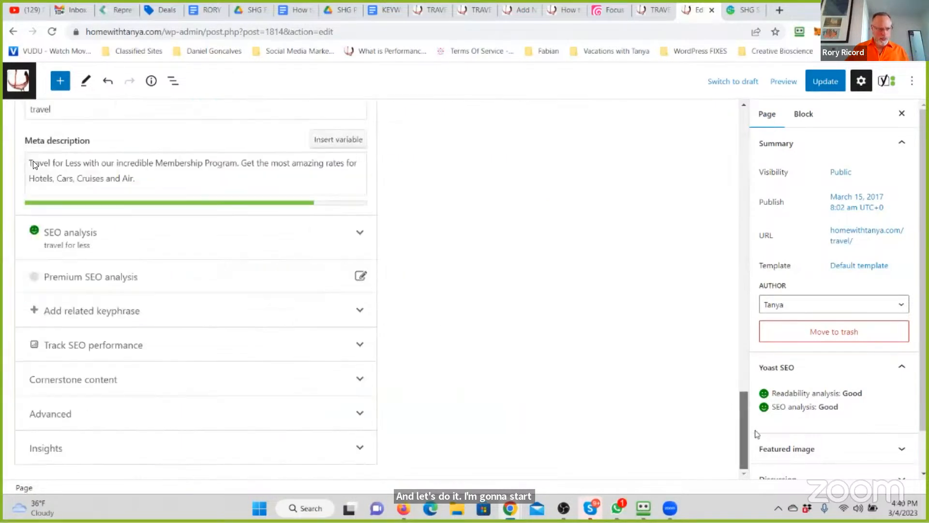
{"action": "triple_click", "coordinate": [142, 180]}
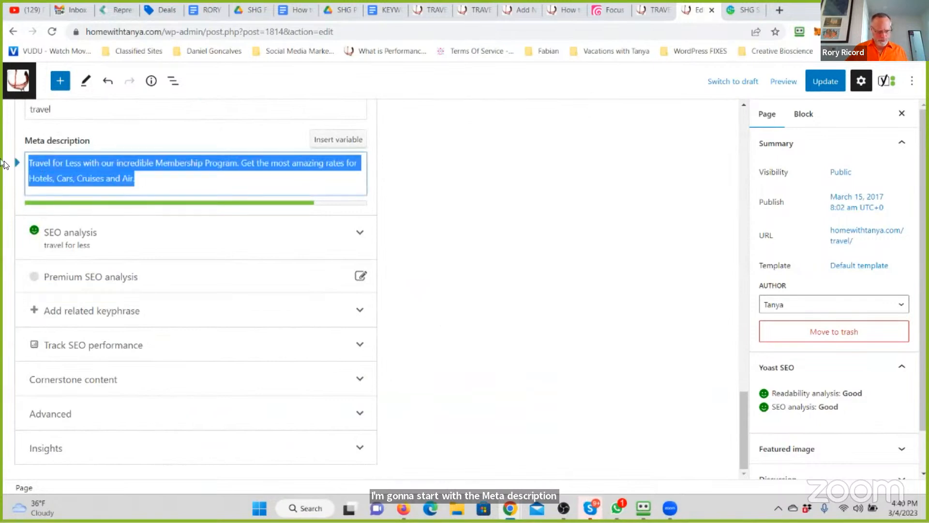
{"action": "left_click", "coordinate": [234, 165]}
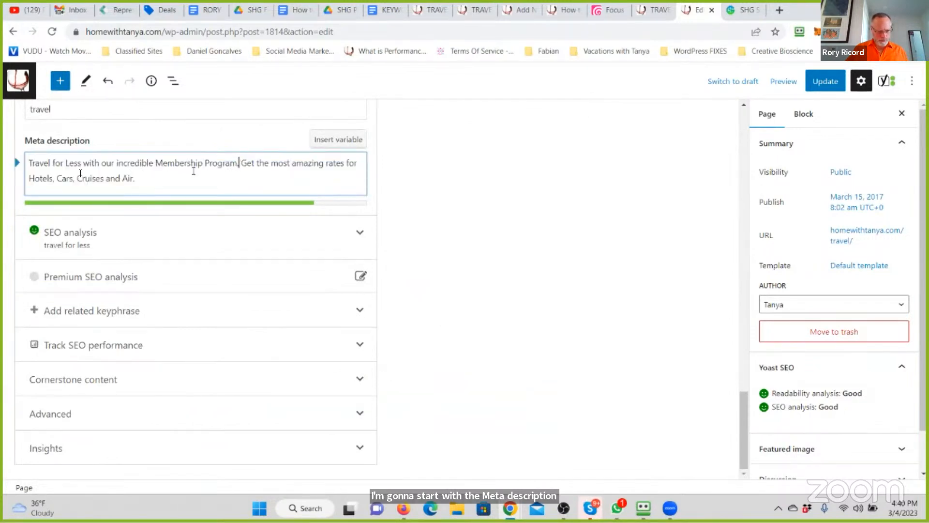
{"action": "left_click", "coordinate": [143, 177]}
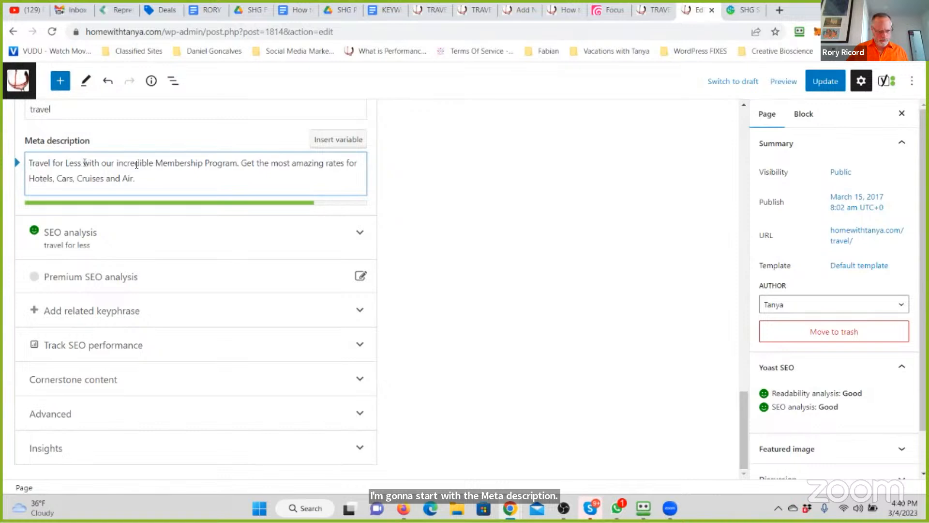
{"action": "left_click_drag", "start_coordinate": [246, 165], "coordinate": [361, 160]}
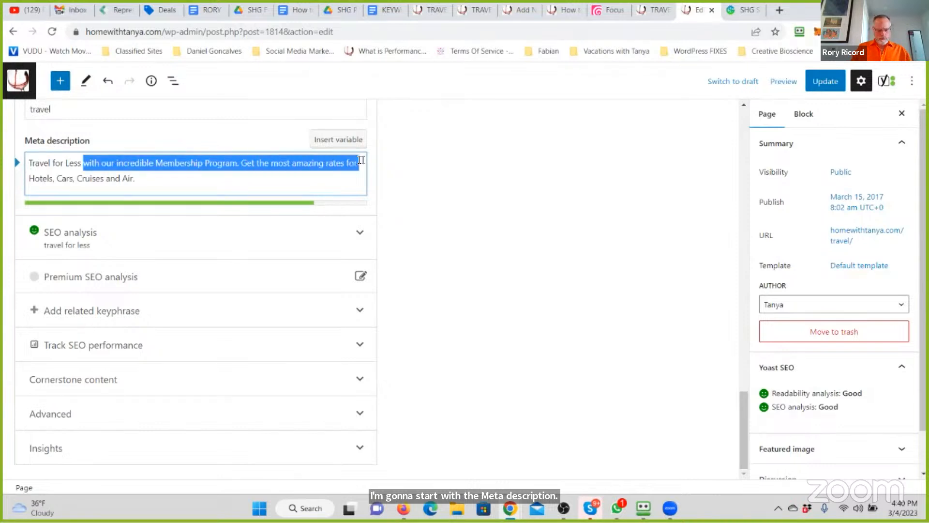
{"action": "key", "text": "BackSpace"}
{"action": "type", "text": "is where"}
{"action": "type", "text": " you gain access"}
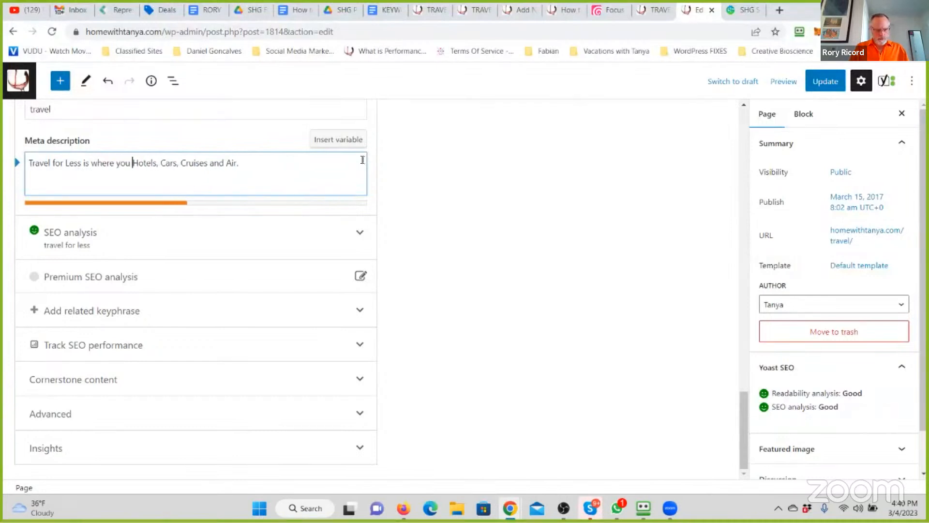
{"action": "type", "text": " to the Membership "}
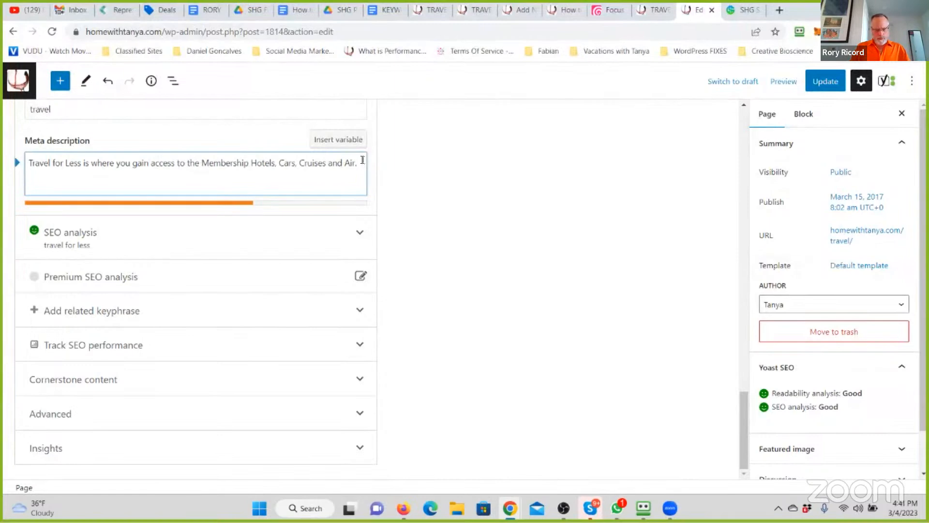
{"action": "type", "text": "of Perks for the"}
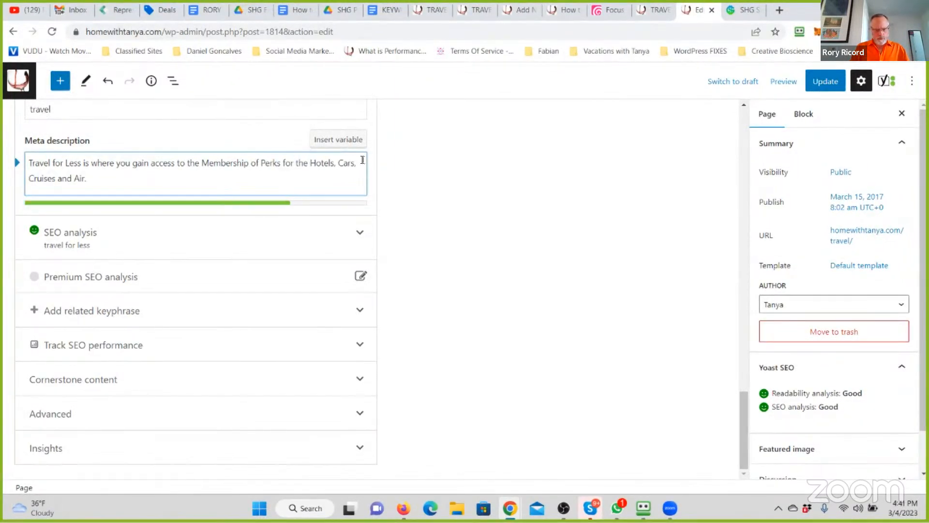
{"action": "type", "text": " best p"}
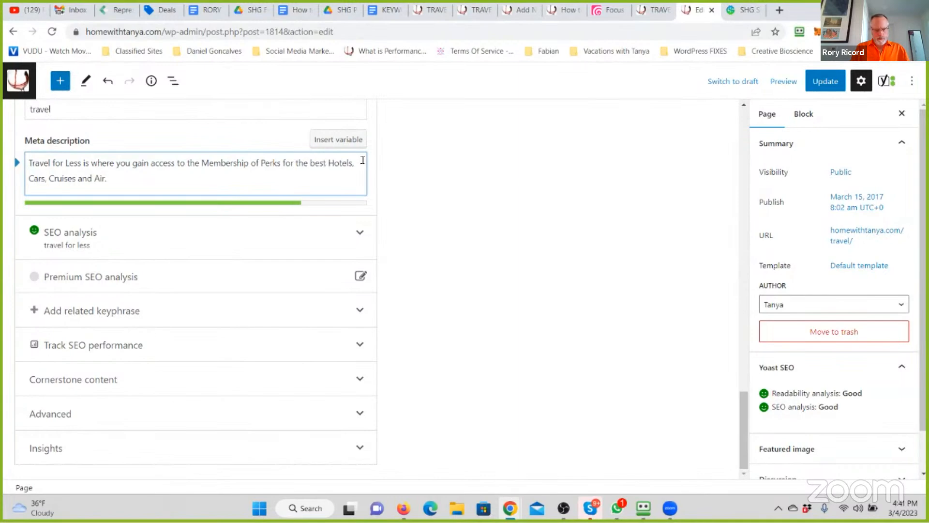
{"action": "type", "text": "ricing and access t"}
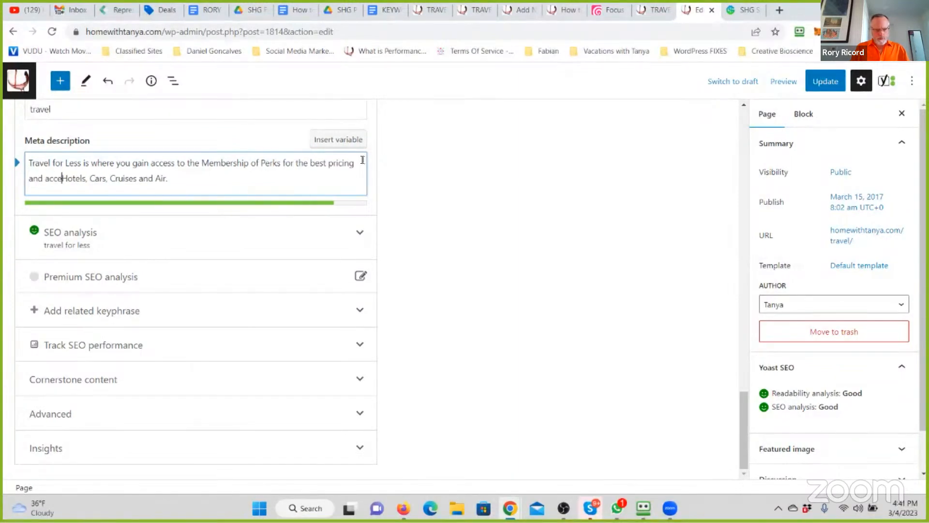
{"action": "type", "text": "o"}
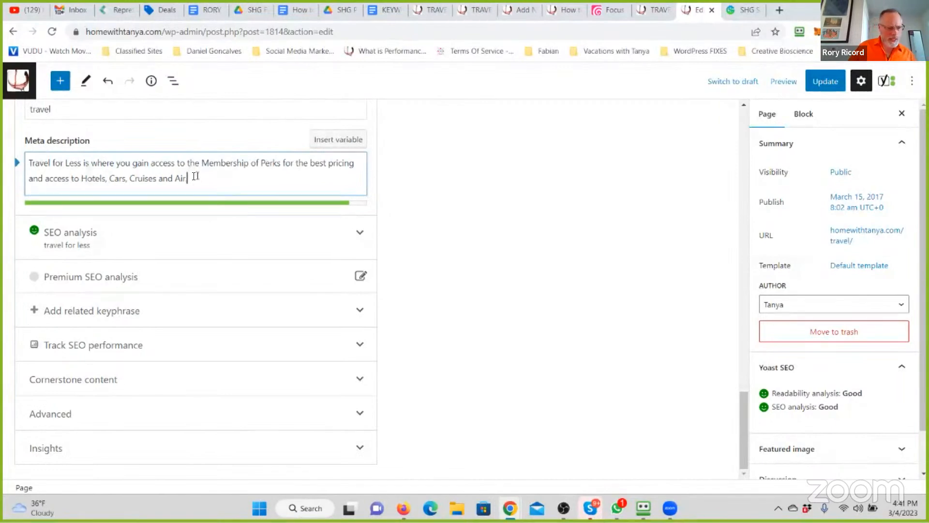
- Replace the first paragraph's text before its link with a copy of the meta description, and update the page
{"action": "key", "text": "ctrl+a"}
{"action": "key", "text": "ctrl+c"}
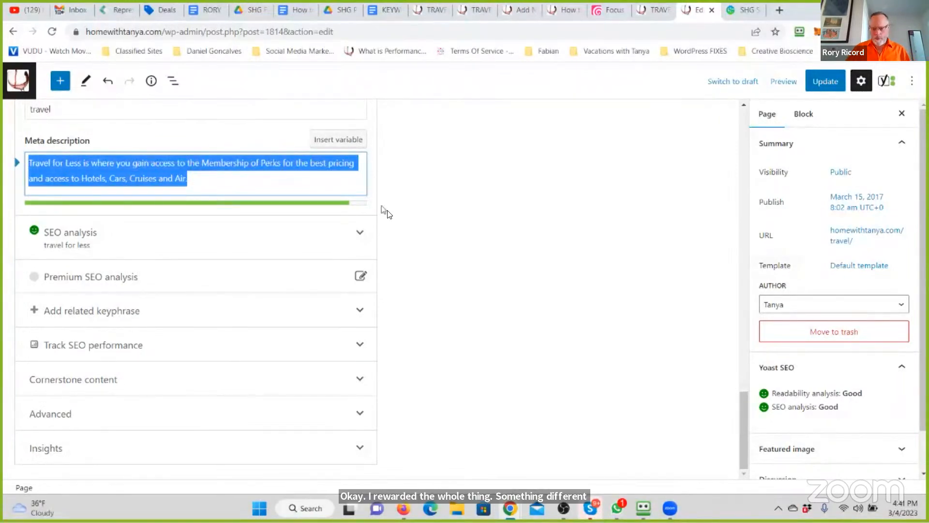
{"action": "left_click_drag", "start_coordinate": [745, 407], "coordinate": [745, 125]}
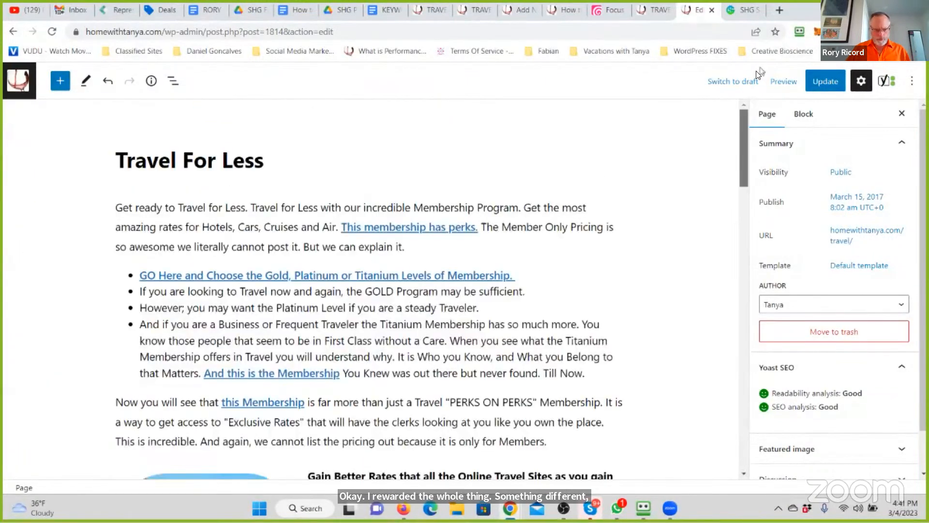
{"action": "left_click", "coordinate": [237, 214]}
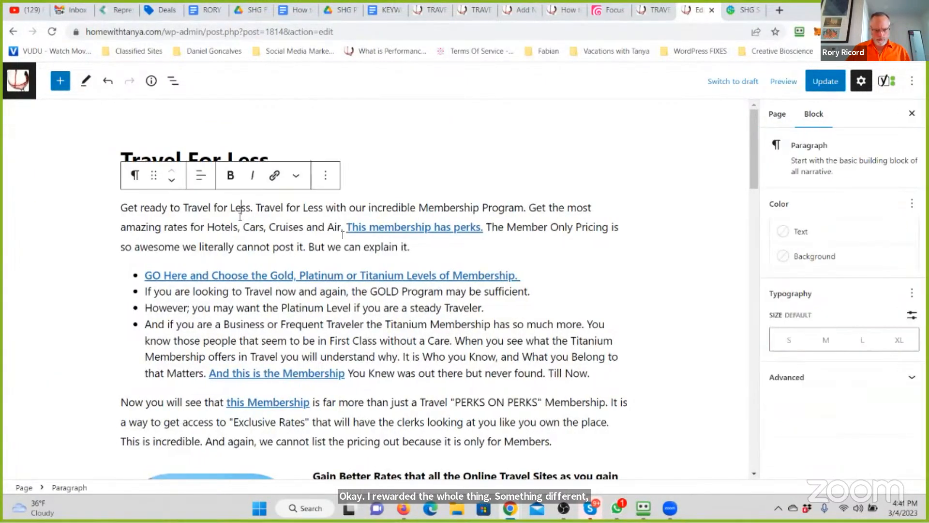
{"action": "left_click", "coordinate": [128, 197], "text": "shift"}
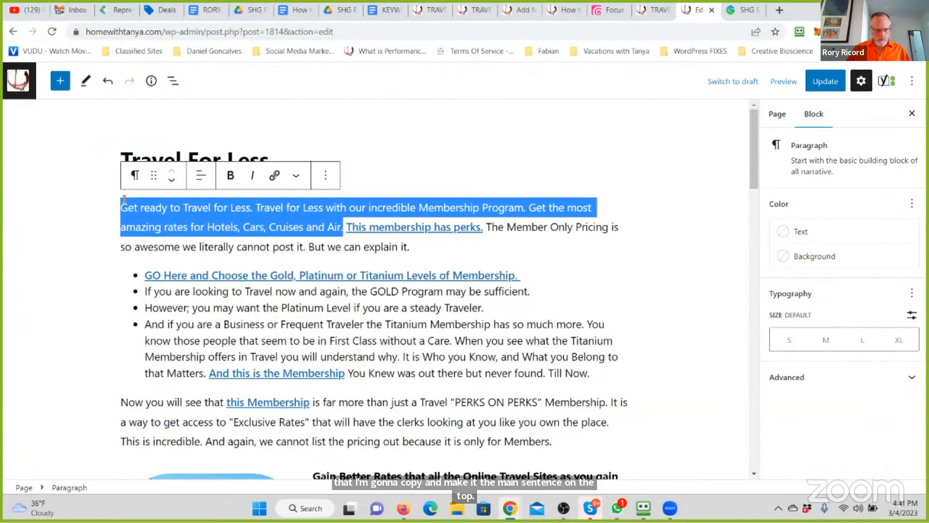
{"action": "key", "text": "ctrl+v"}
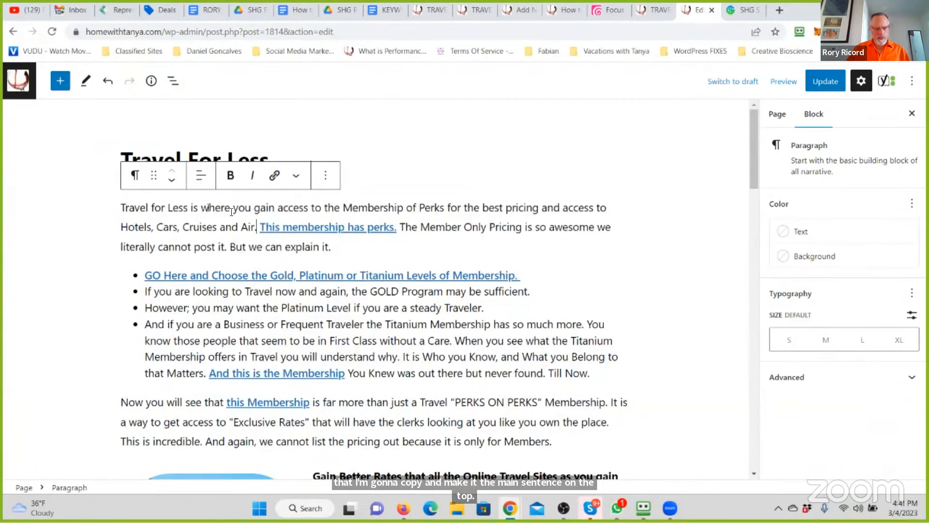
{"action": "left_click", "coordinate": [819, 82]}
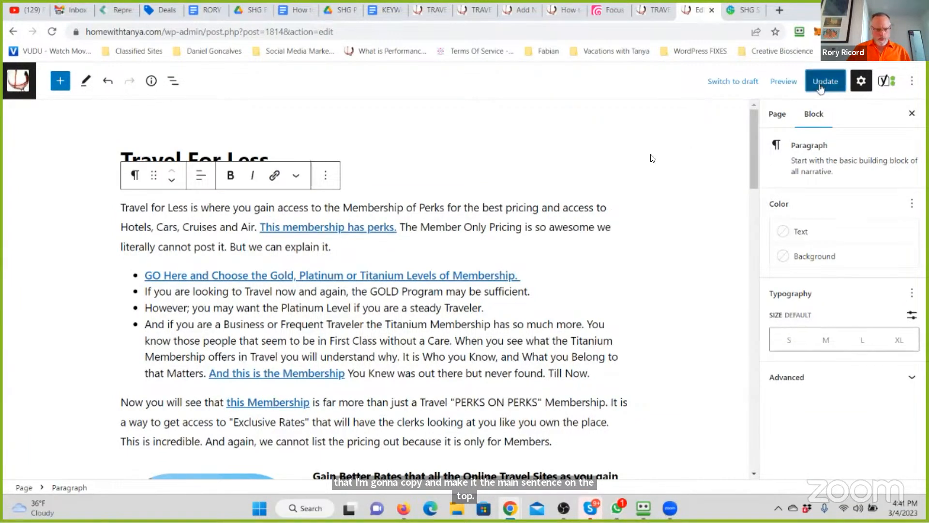
- Reword the first paragraph's link text to "This Incredible Travel (and More) Membership has perks."
{"action": "left_click", "coordinate": [285, 227]}
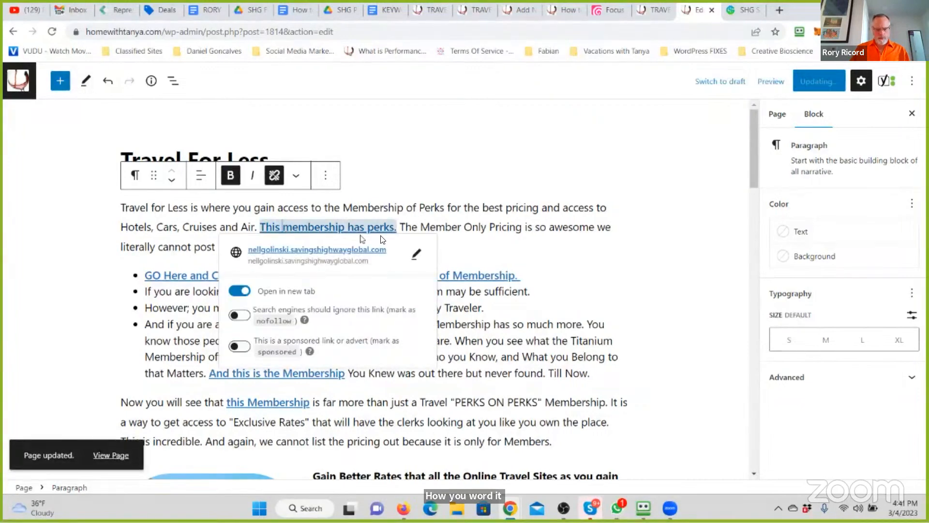
{"action": "type", "text": "Incre"}
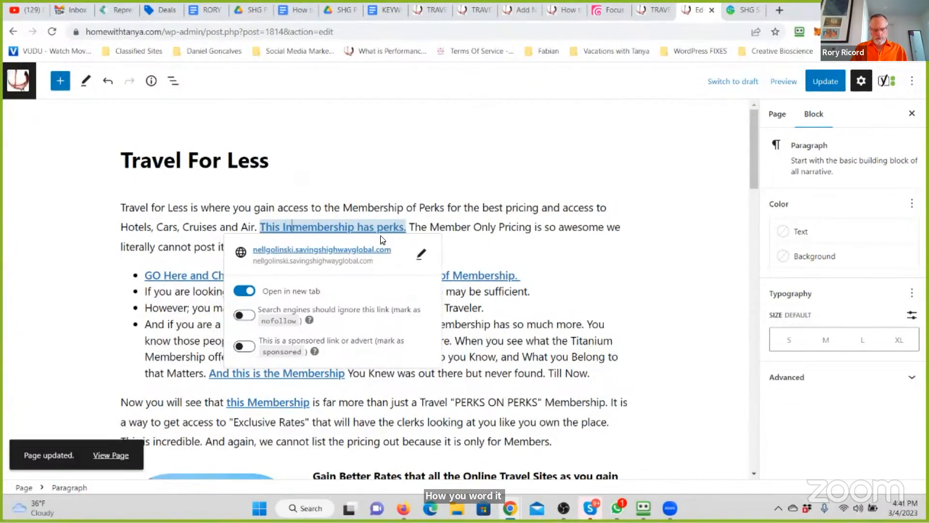
{"action": "type", "text": "dible Travel "}
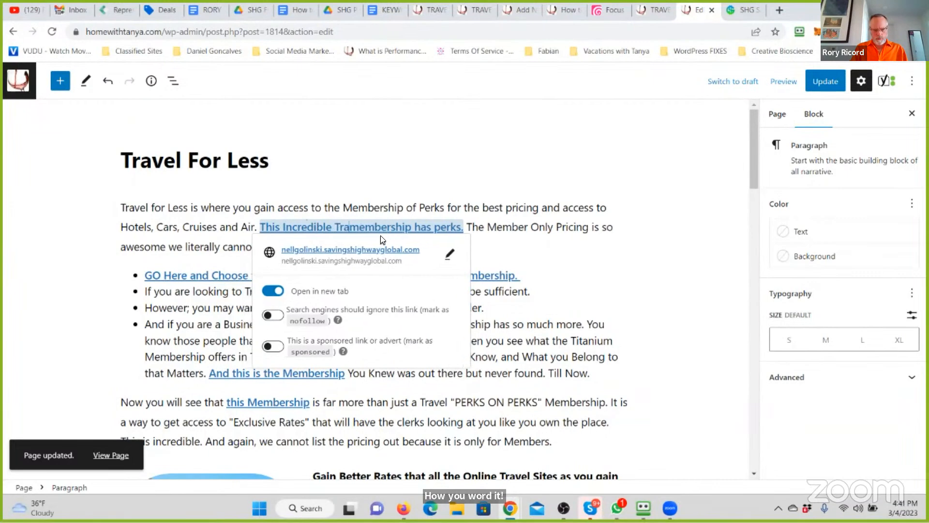
{"action": "type", "text": "(and More)"}
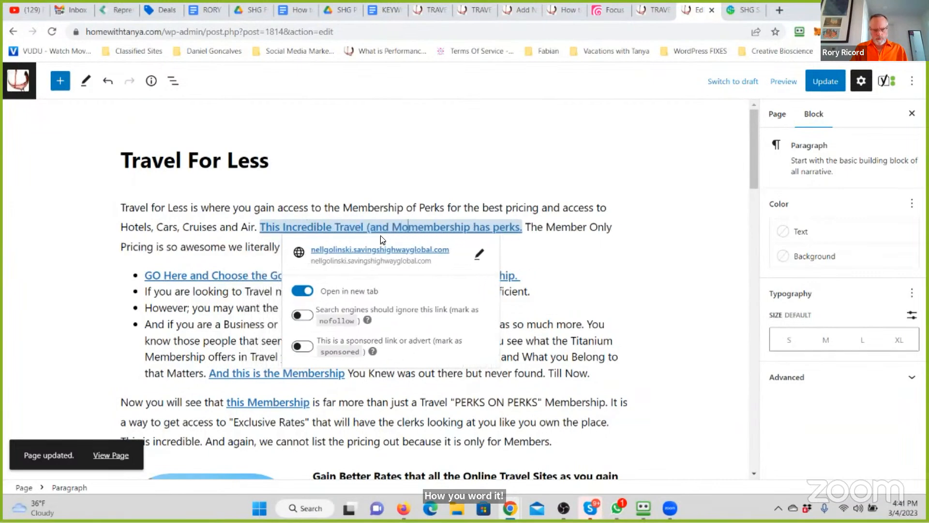
{"action": "key", "text": "Delete"}
{"action": "type", "text": "M"}
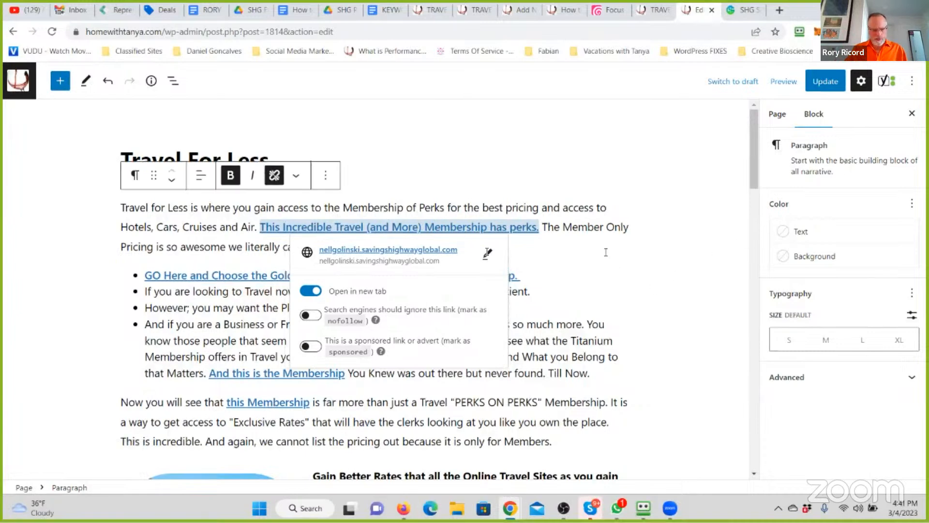
{"action": "left_click", "coordinate": [504, 253]}
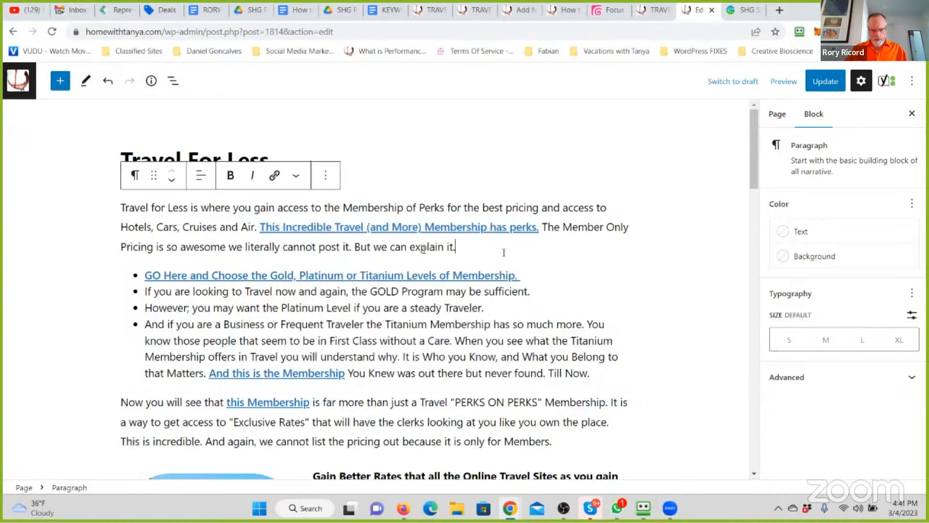
- Insert "Exclusive" in quotation marks before "Member Only Pricing" in the first paragraph
{"action": "left_click", "coordinate": [570, 227]}
{"action": "type", "text": "\""}
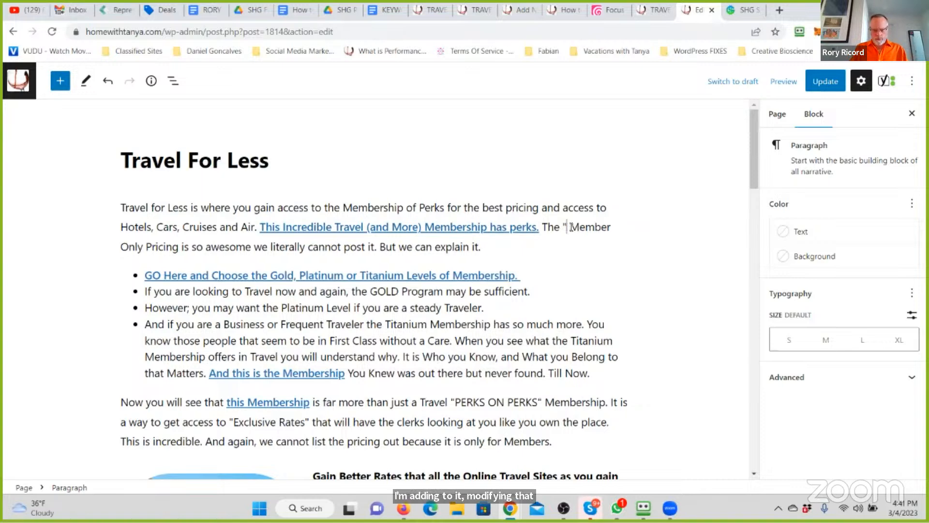
{"action": "type", "text": "Exclusive\""}
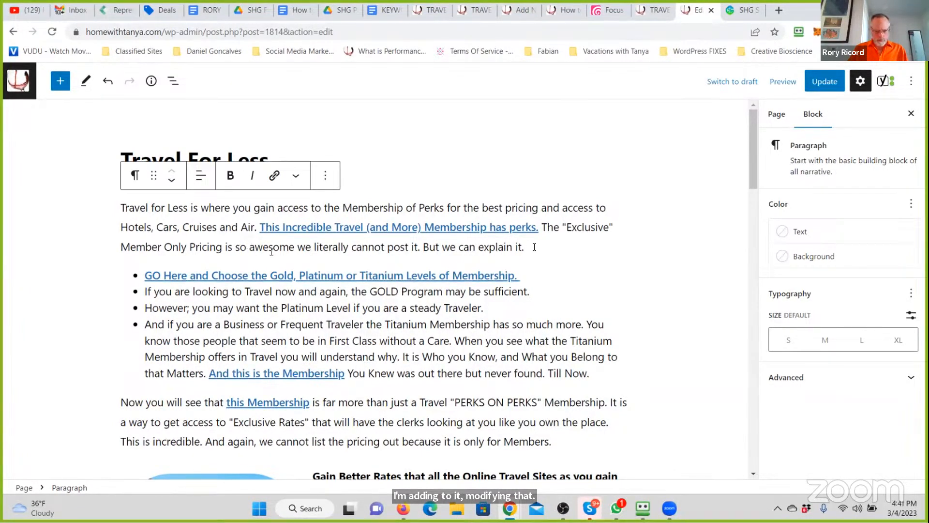
- Replace the first paragraph's text after "Member Only Pricing" with "is not allowed to be published. It would completely hurt the retail marketplace"
{"action": "left_click_drag", "start_coordinate": [524, 247], "coordinate": [221, 248]}
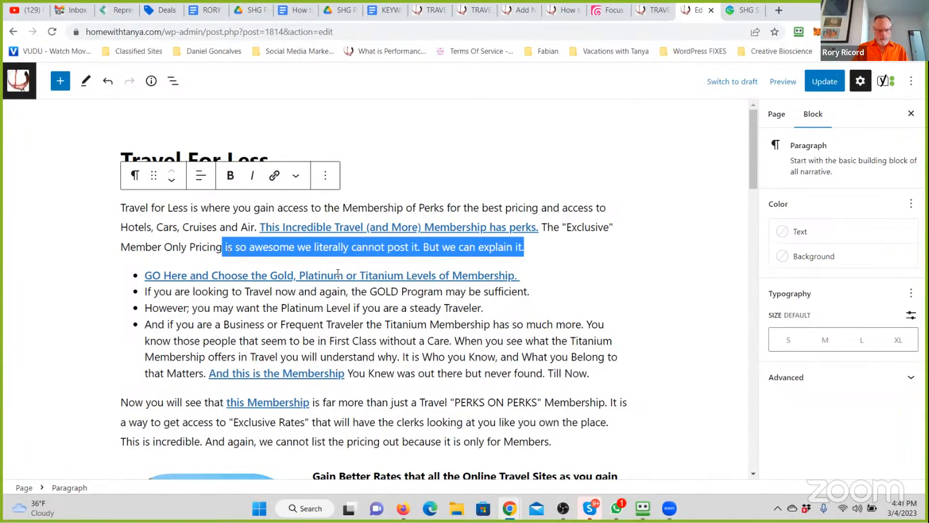
{"action": "key", "text": "BackSpace"}
{"action": "type", "text": "not allowed to be published. It wo"}
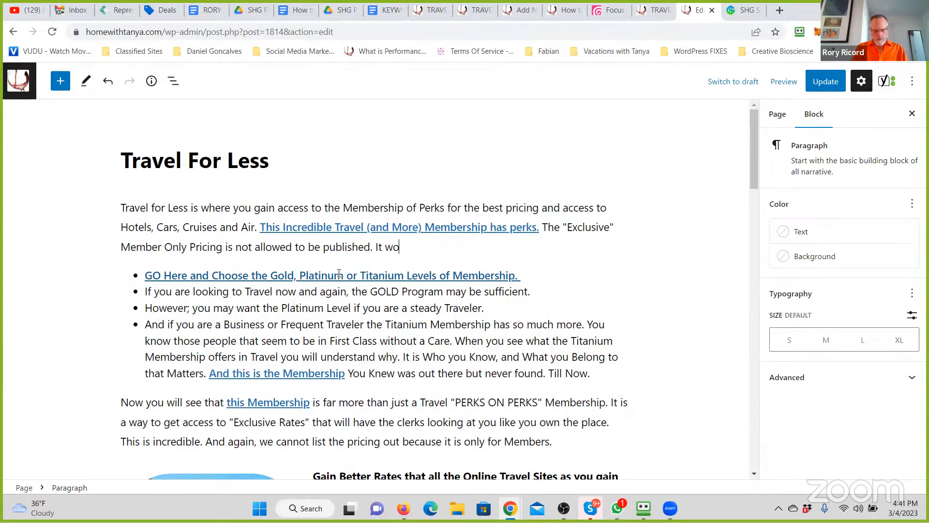
{"action": "type", "text": "uld completely"}
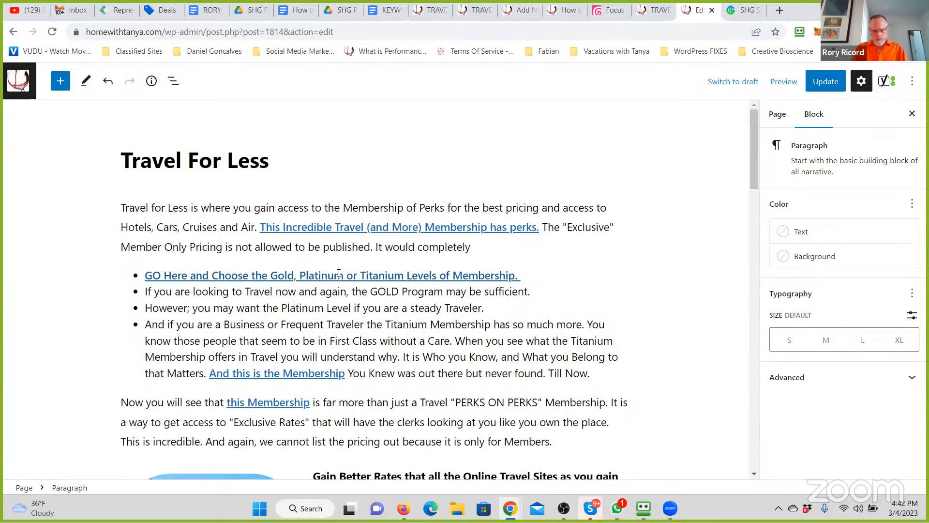
{"action": "type", "text": " hurt the retail marke"}
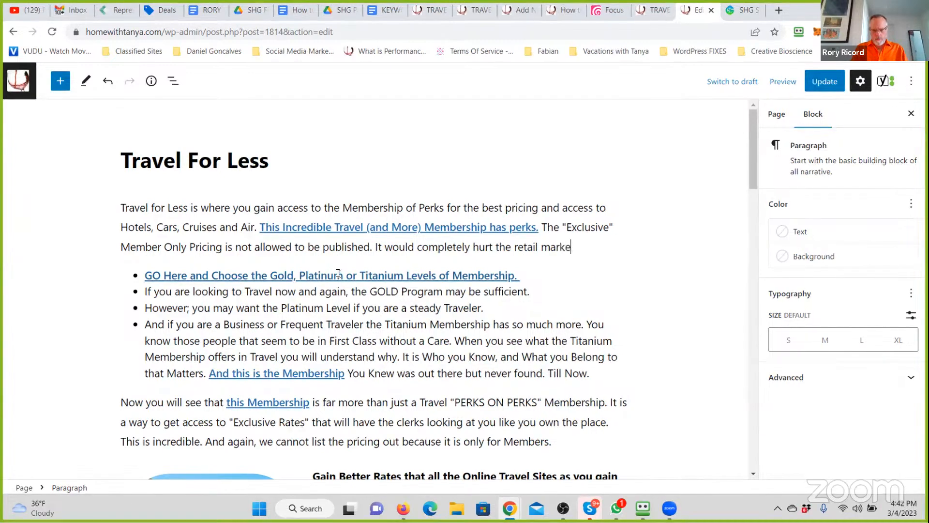
{"action": "type", "text": "tplace. B"}
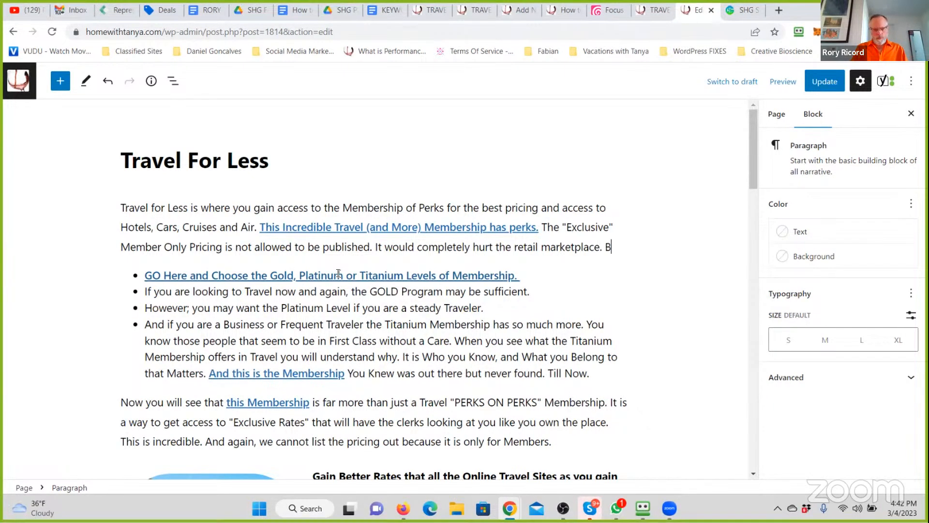
{"action": "type", "text": "ecause it is a"}
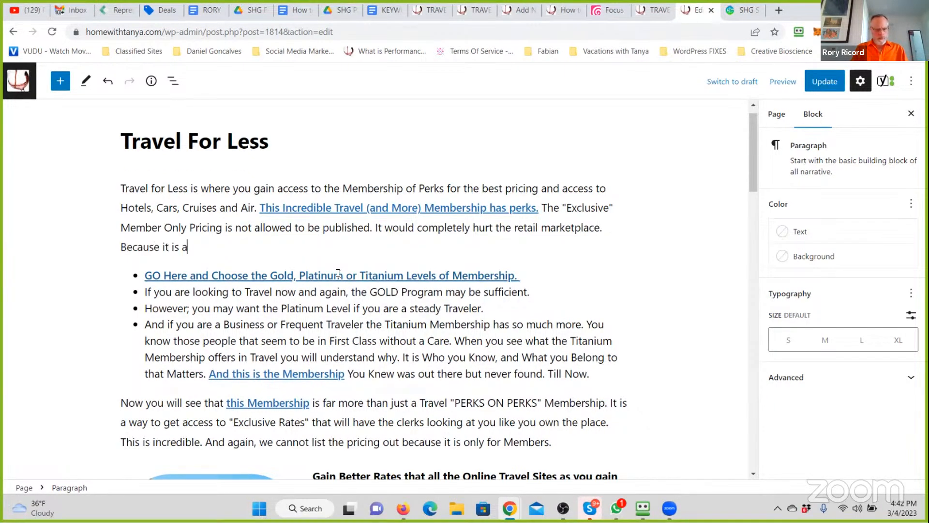
{"action": "type", "text": " Member Only "}
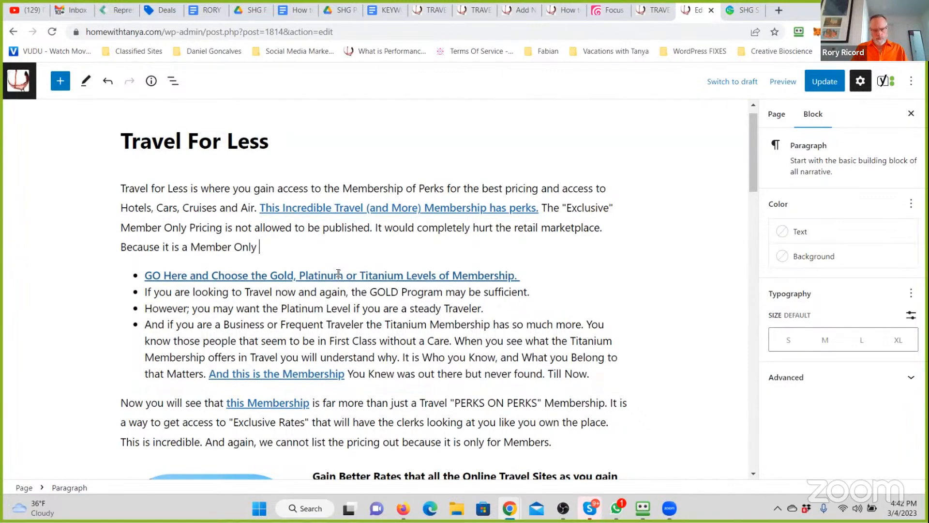
{"action": "type", "text": "situation howev"}
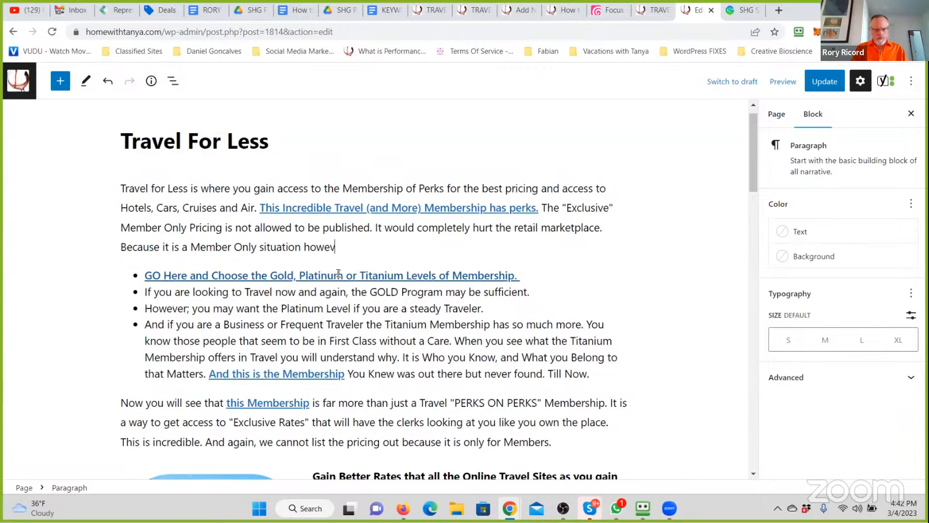
{"action": "type", "text": "er; getting a Me"}
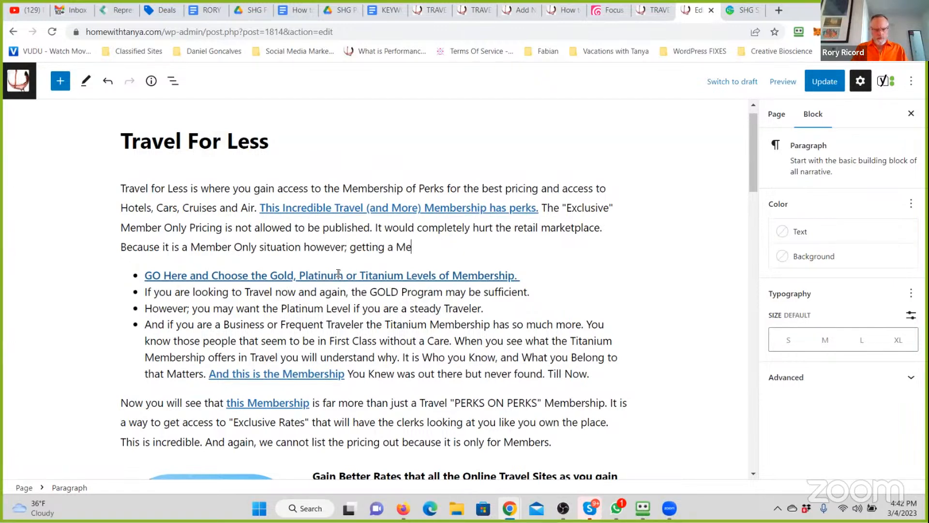
{"action": "type", "text": "mbership is something you will be"}
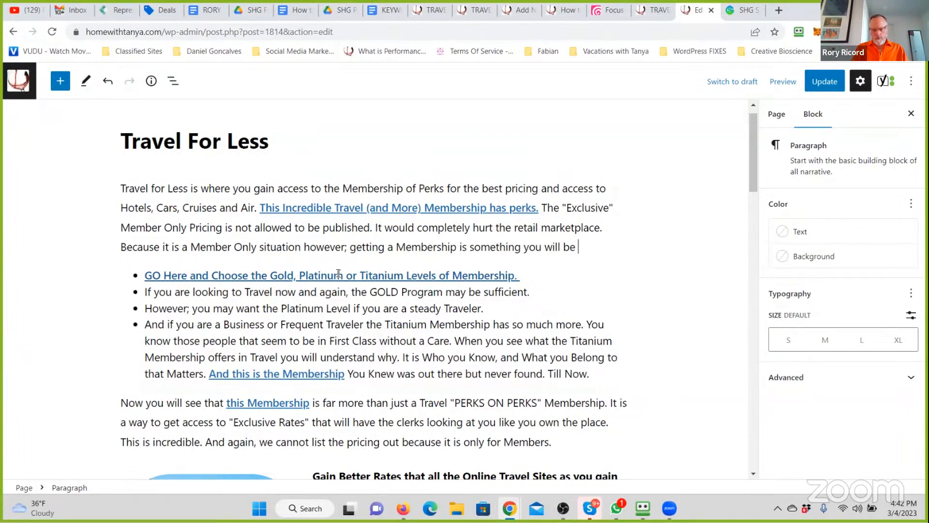
{"action": "type", "text": " Smiling big "}
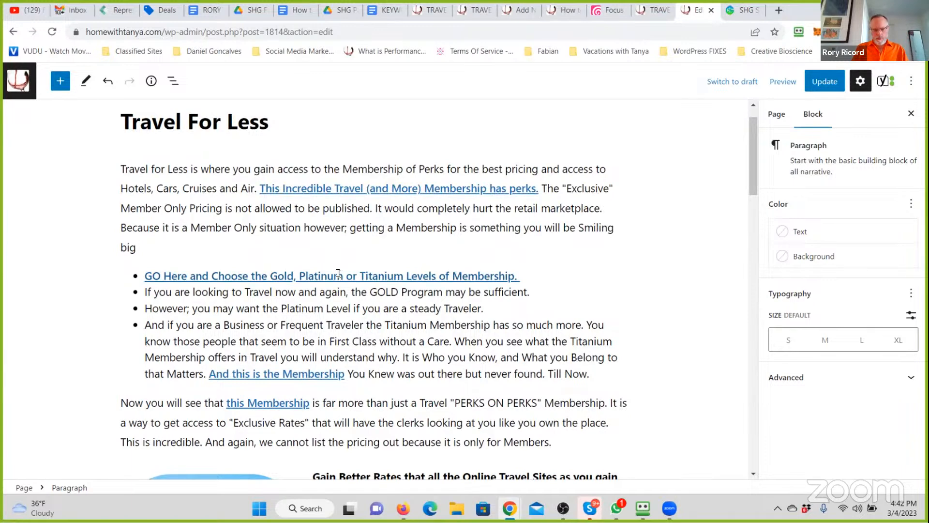
{"action": "type", "text": "for. And for years and"}
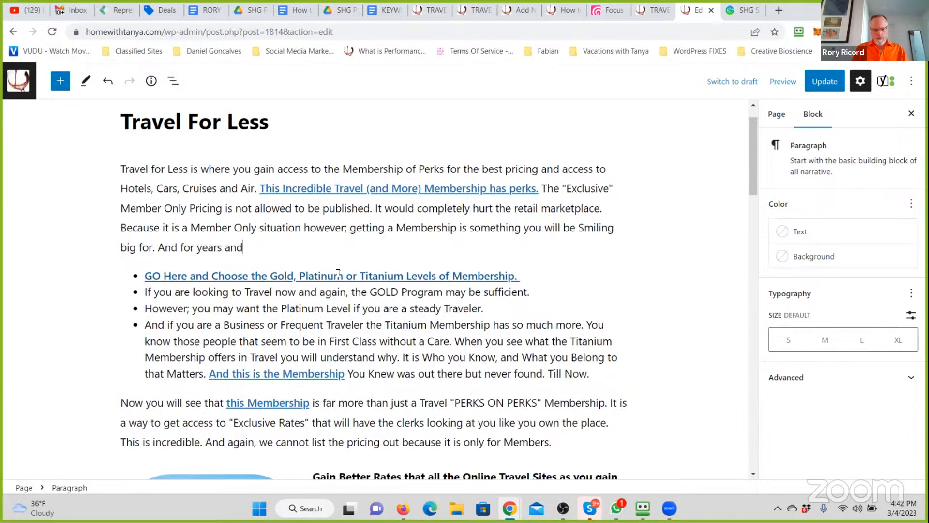
{"action": "type", "text": " years to Come"}
{"action": "type", "text": ". This is that Me"}
- End the first paragraph with "This is that Membership that when you share it with Friends they will be happy they are Connected to someone with Connections!"
{"action": "key", "text": "BackSpace"}
{"action": "type", "text": "at Membersh"}
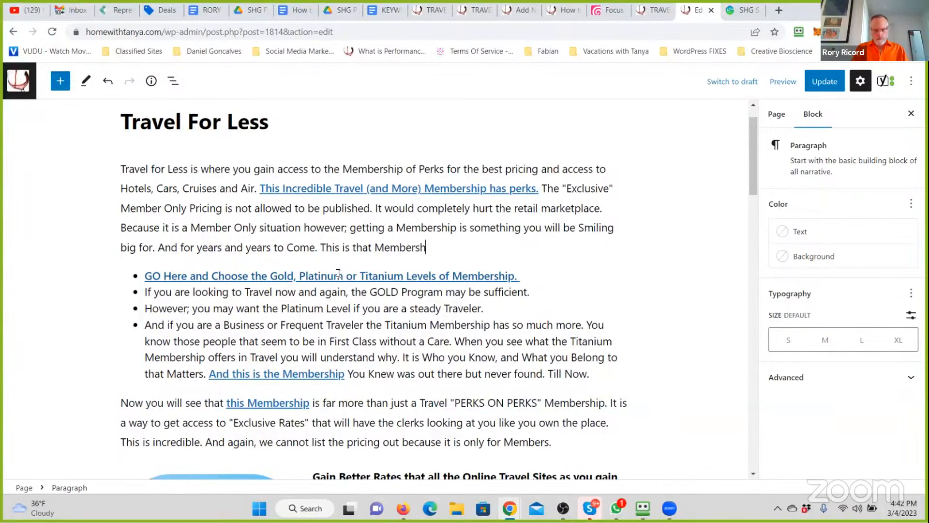
{"action": "type", "text": "ip that when you"}
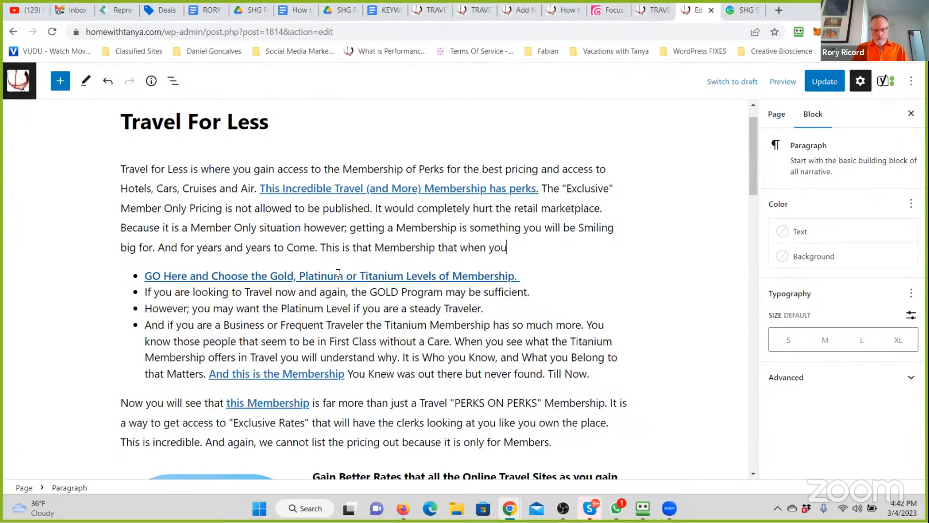
{"action": "type", "text": " share it with Friends they "}
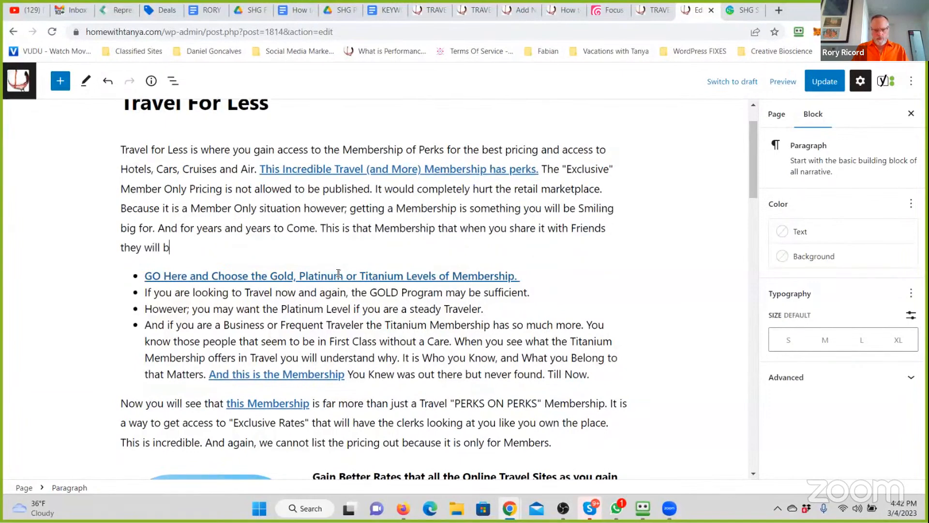
{"action": "type", "text": "will be happey thy"}
{"action": "key", "text": "BackSpace"}
{"action": "key", "text": "BackSpace"}
{"action": "key", "text": "BackSpace"}
{"action": "type", "text": "they are Connected to someone with Connections!"}
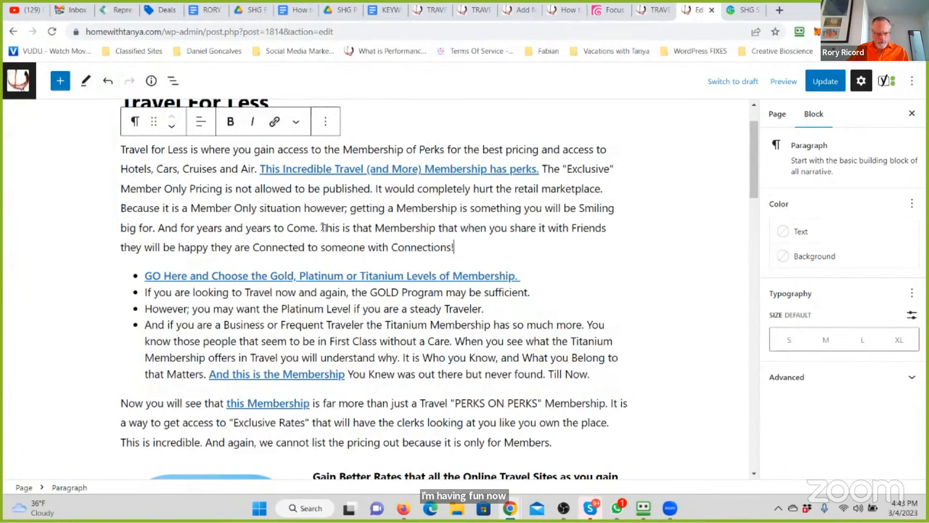
- Bold "This is that Membership" in the first paragraph and link it to the paragraph's existing link address, opening in a new tab
{"action": "left_click_drag", "start_coordinate": [320, 228], "coordinate": [435, 225]}
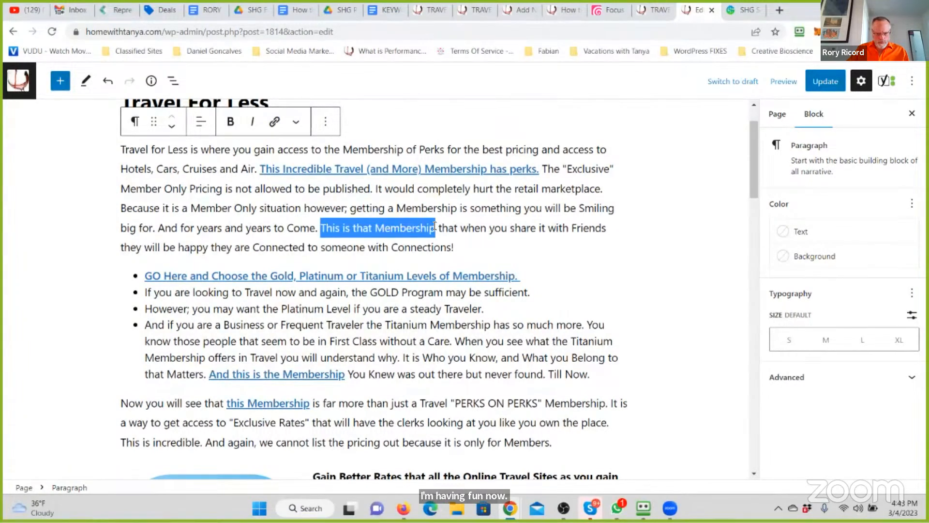
{"action": "left_click", "coordinate": [387, 170]}
{"action": "left_click", "coordinate": [482, 198]}
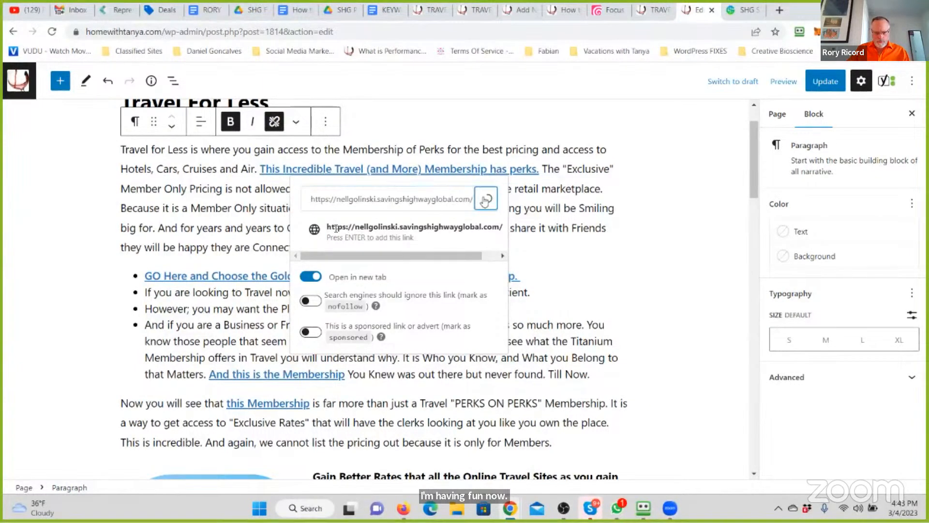
{"action": "left_click", "coordinate": [322, 226]}
{"action": "left_click_drag", "start_coordinate": [321, 228], "coordinate": [435, 228]}
{"action": "left_click", "coordinate": [232, 122]}
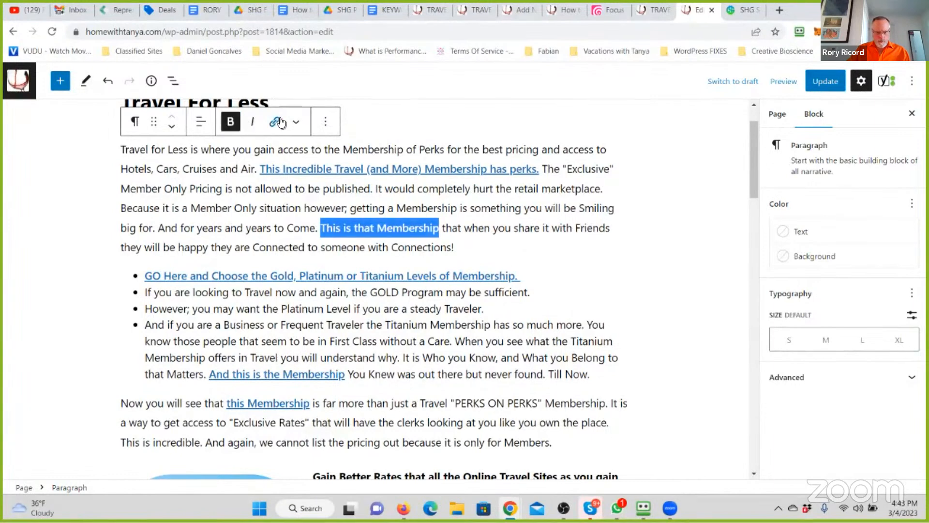
{"action": "left_click", "coordinate": [274, 122]}
{"action": "left_click", "coordinate": [291, 336]}
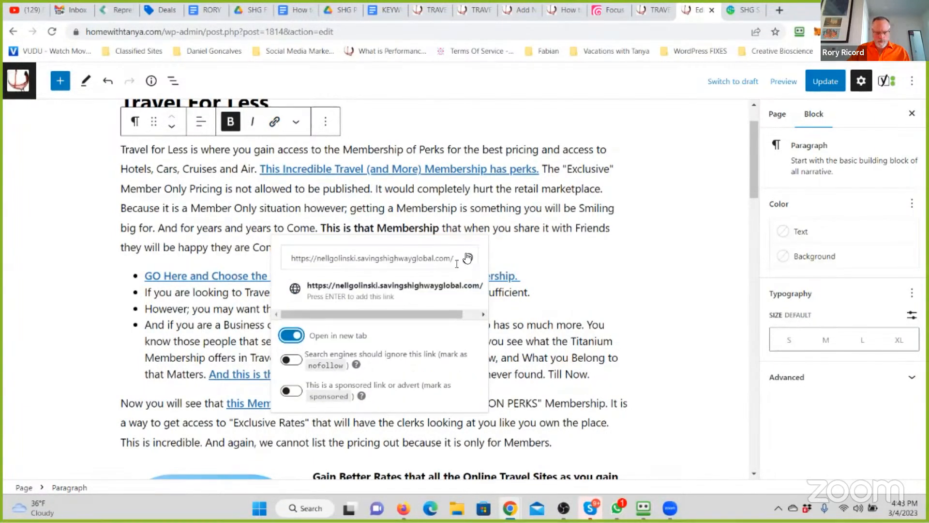
{"action": "left_click", "coordinate": [468, 258]}
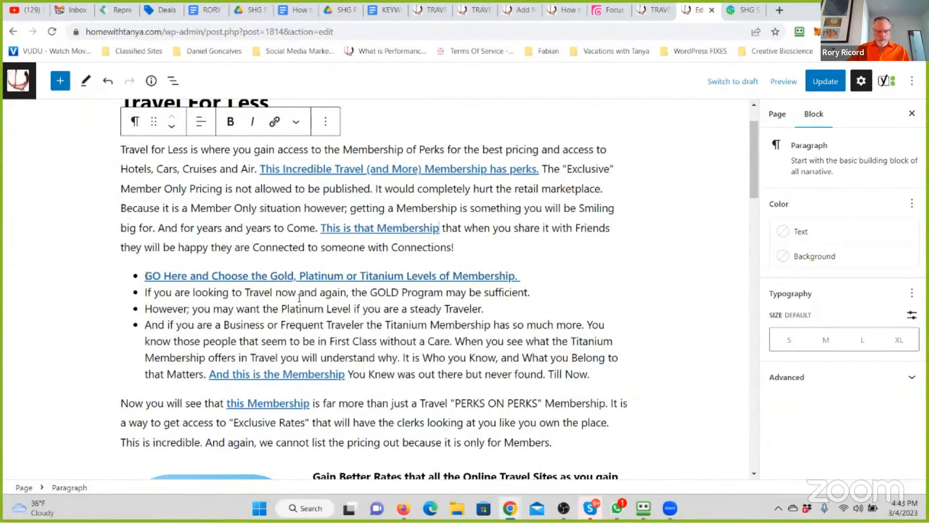
- Bold the first list item's link text
{"action": "left_click", "coordinate": [145, 276]}
{"action": "type", "text": "F"}
{"action": "key", "text": "BackSpace"}
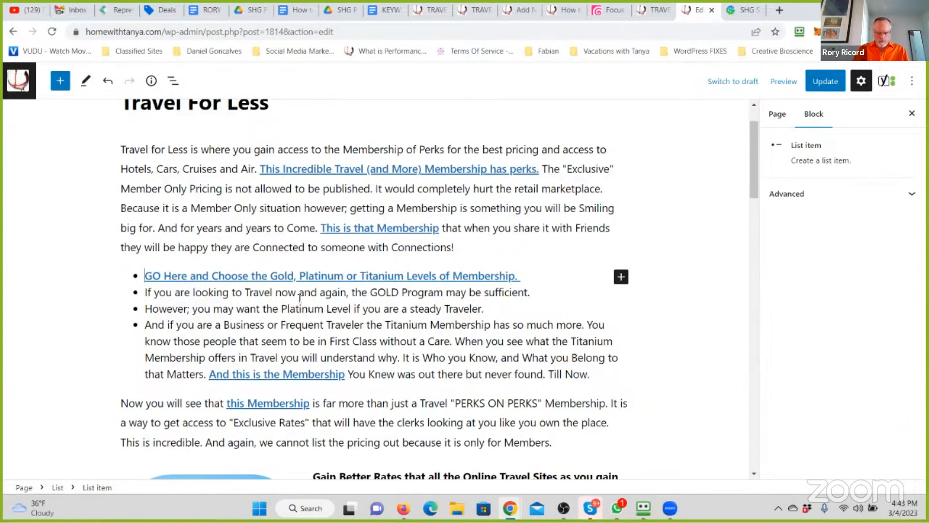
{"action": "key", "text": "shift+End"}
{"action": "key", "text": "ctrl+b"}
{"action": "key", "text": "Home"}
{"action": "type", "text": "Firt"}
{"action": "key", "text": "BackSpace"}
{"action": "key", "text": "BackSpace"}
{"action": "key", "text": "BackSpace"}
{"action": "key", "text": "BackSpace"}
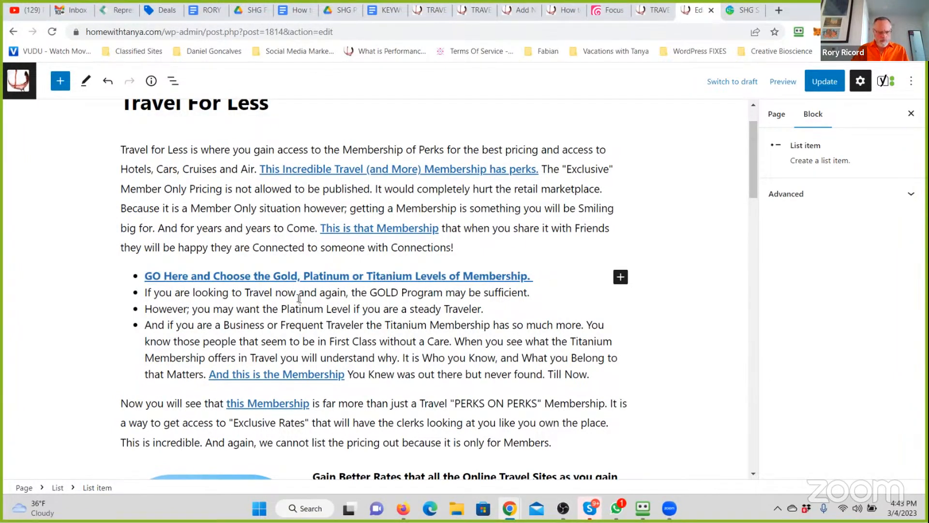
- Insert "Firstly;" before "Here" in the first list item's link text
{"action": "triple_click", "coordinate": [174, 276]}
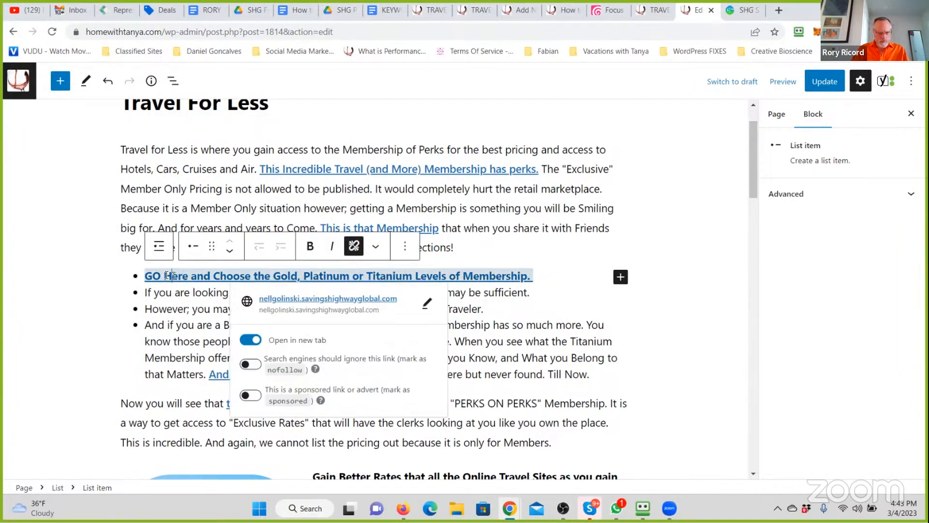
{"action": "type", "text": "First"}
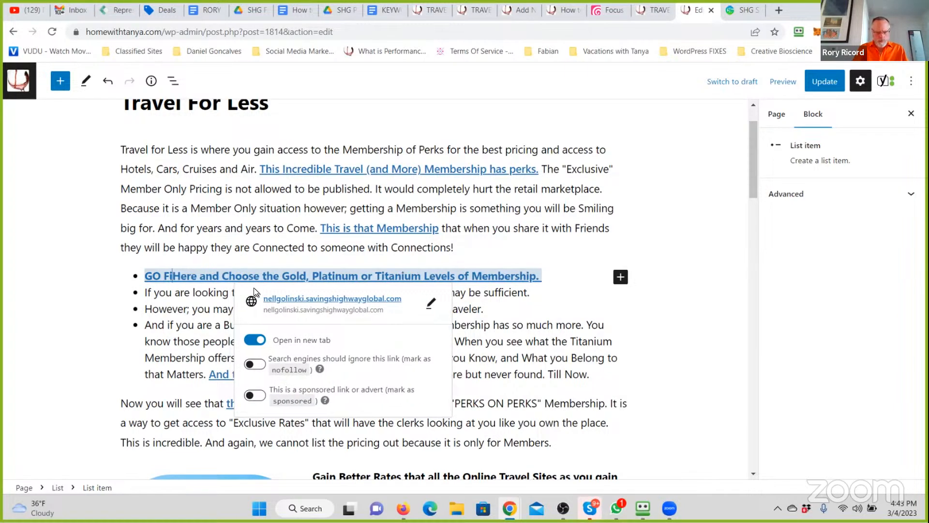
{"action": "type", "text": "ly; "}
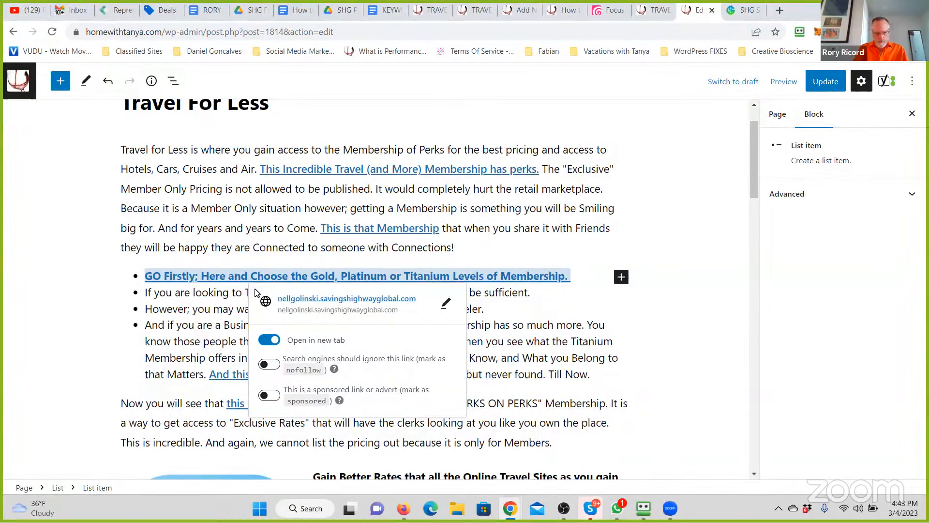
{"action": "type", "text": "C"}
{"action": "key", "text": "BackSpace"}
{"action": "type", "text": "Take a"}
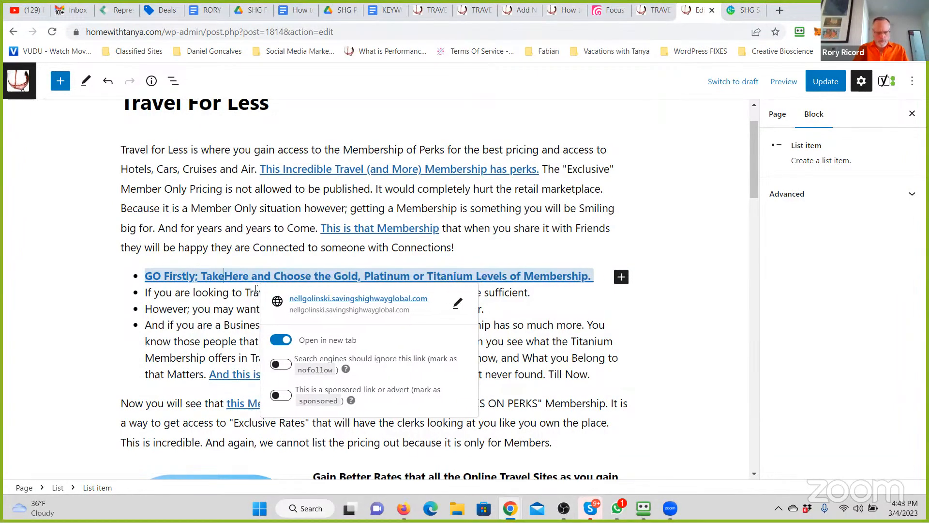
{"action": "key", "text": "BackSpace"}
{"action": "key", "text": "BackSpace"}
{"action": "key", "text": "BackSpace"}
{"action": "key", "text": "BackSpace"}
{"action": "key", "text": "BackSpace"}
{"action": "key", "text": "BackSpace"}
- Insert "GO From" before "Here" and remove the leading "GO" so the first list item begins "Firstly; GO From Here"
{"action": "type", "text": "GO Fr"}
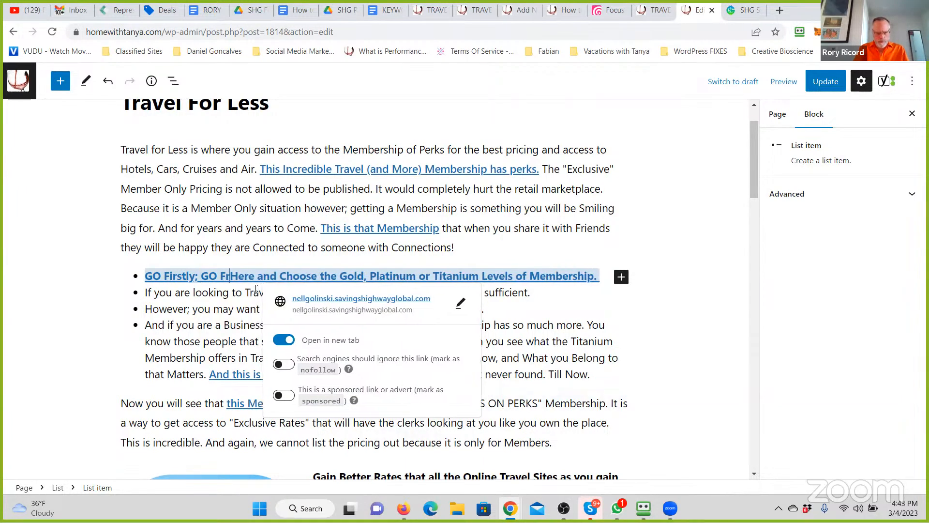
{"action": "type", "text": "om"}
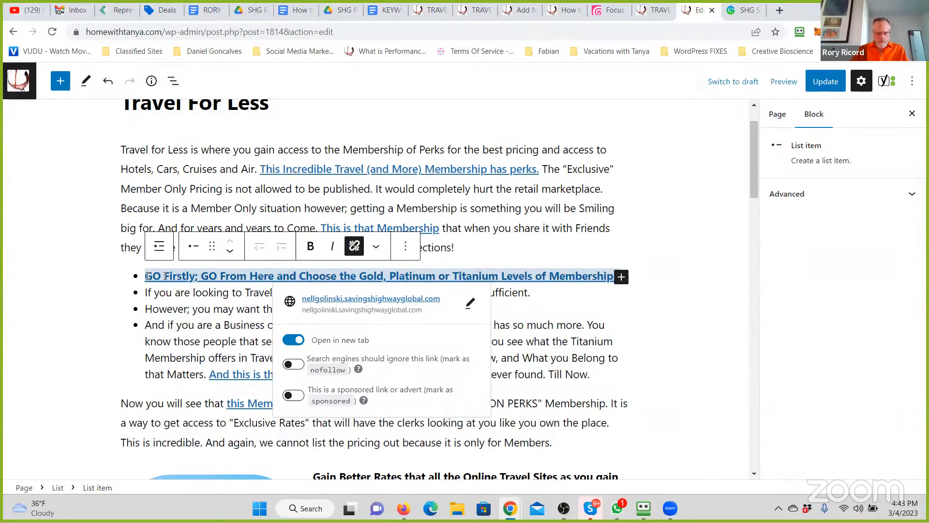
{"action": "left_click_drag", "start_coordinate": [165, 276], "coordinate": [144, 277]}
{"action": "key", "text": "BackSpace"}
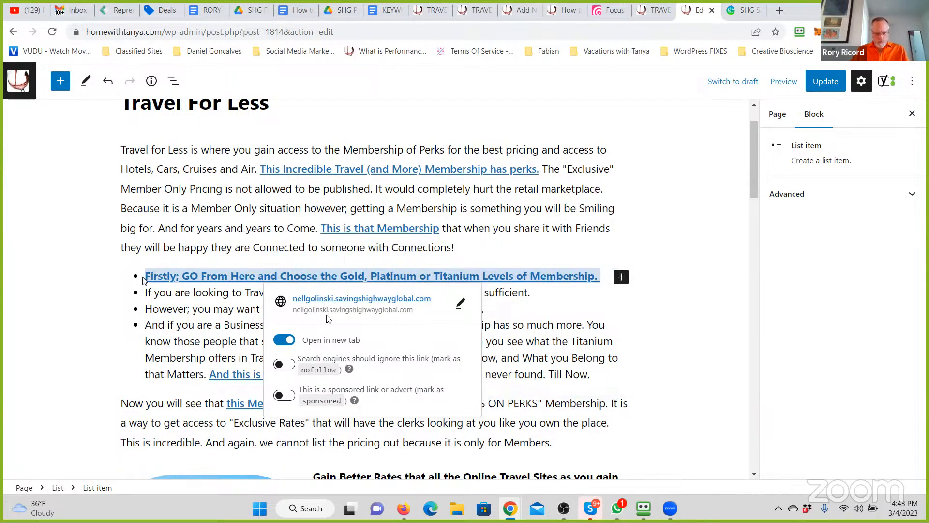
- Merge the "If you are looking to Travel" list item into the first list item, removing its initial "I"
{"action": "scroll", "coordinate": [467, 256], "scroll_direction": "down", "scroll_amount": 1}
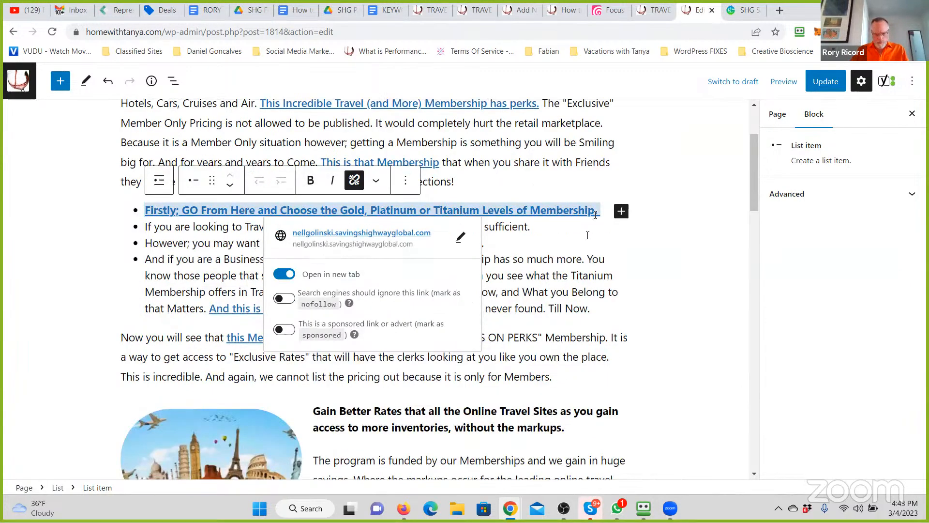
{"action": "left_click", "coordinate": [587, 236]}
{"action": "triple_click", "coordinate": [596, 213]}
{"action": "key", "text": "ctrl+c"}
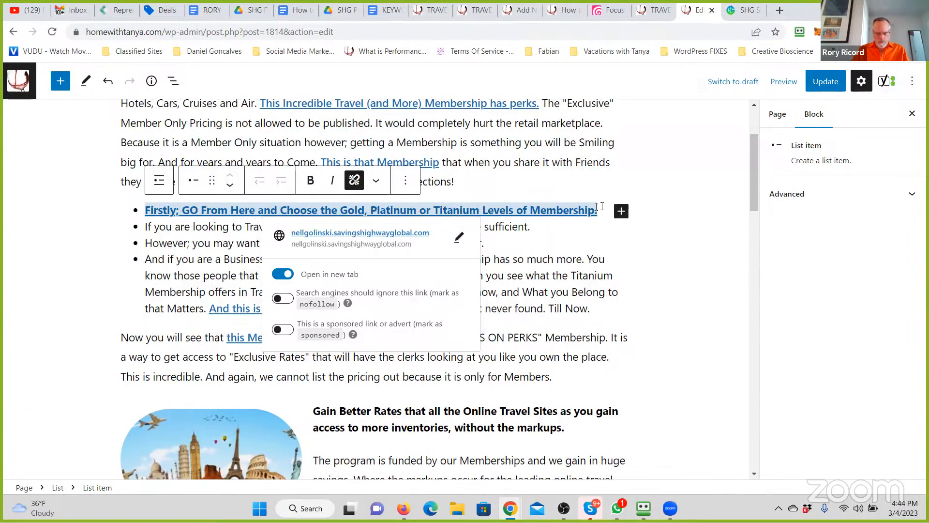
{"action": "left_click", "coordinate": [148, 223]}
{"action": "key", "text": "BackSpace"}
{"action": "key", "text": "BackSpace"}
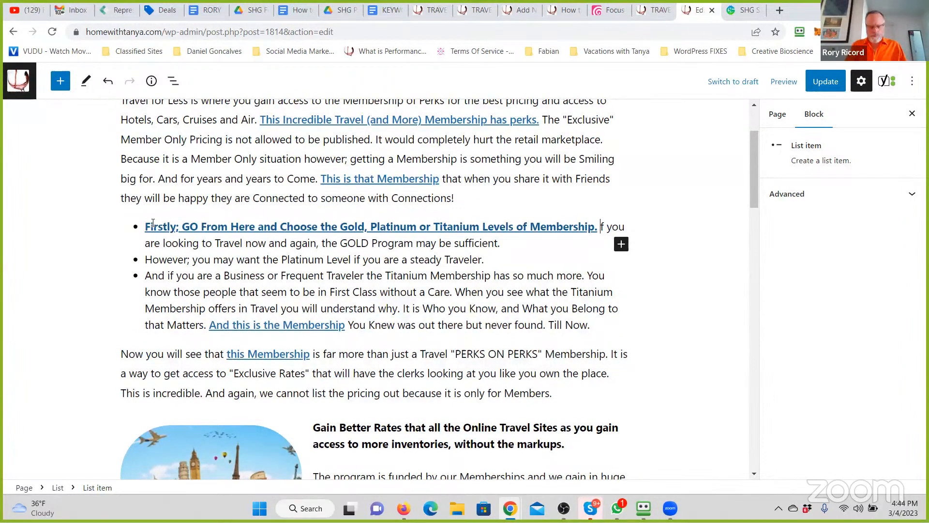
- Insert "There is an explanation of the different levels for you to utilize and decide from." after the first list item's link
{"action": "type", "text": "There"}
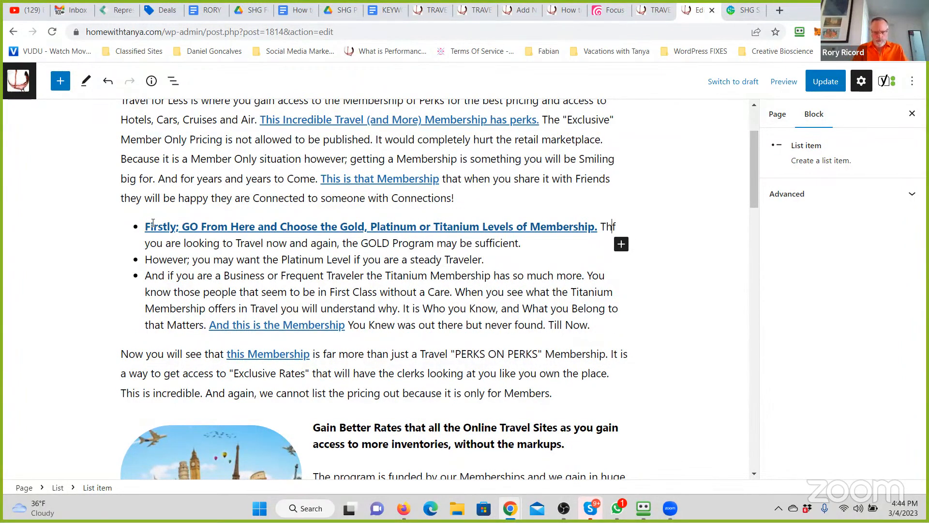
{"action": "type", "text": " is an explanation"}
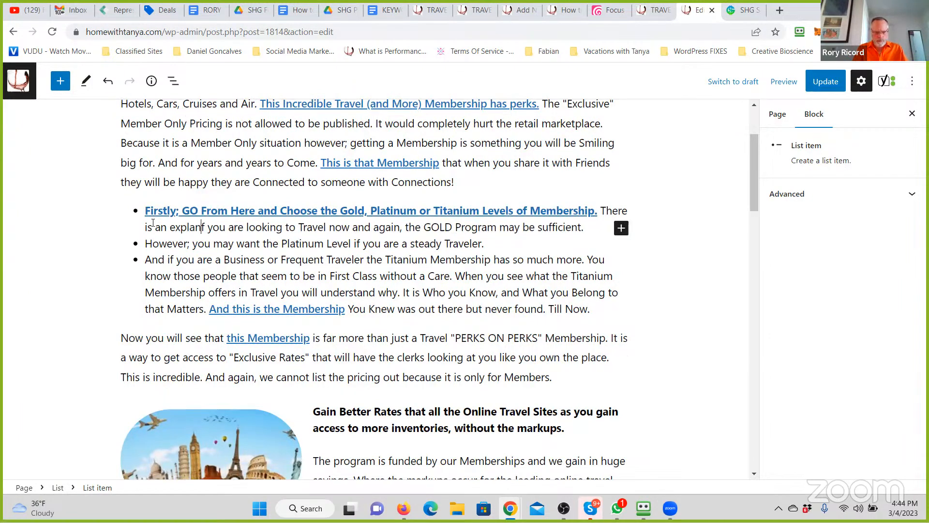
{"action": "type", "text": " of the dif"}
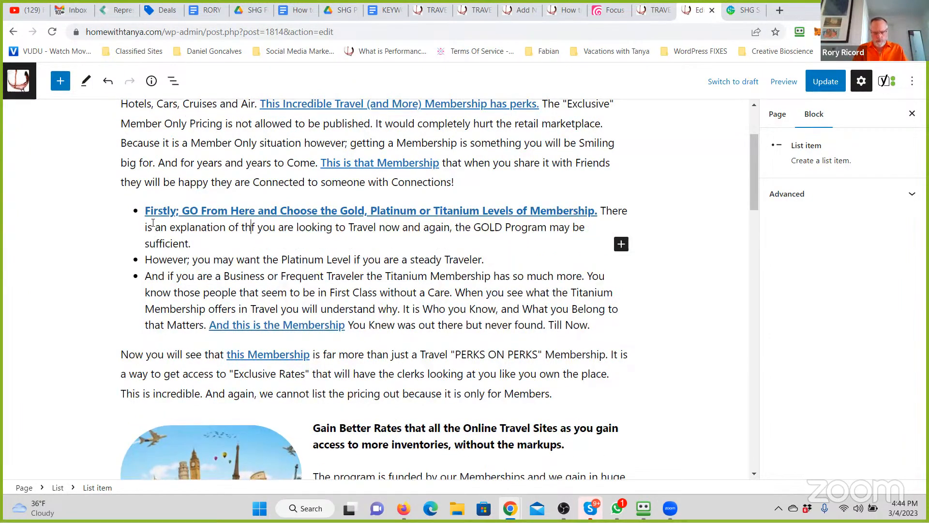
{"action": "type", "text": "ferent levels fo"}
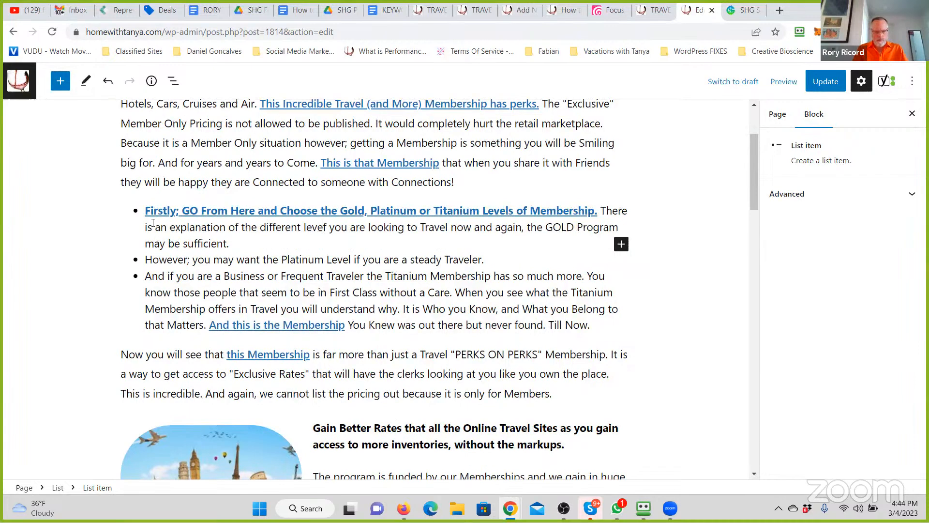
{"action": "type", "text": "r you i"}
{"action": "type", "text": "ilize and deci"}
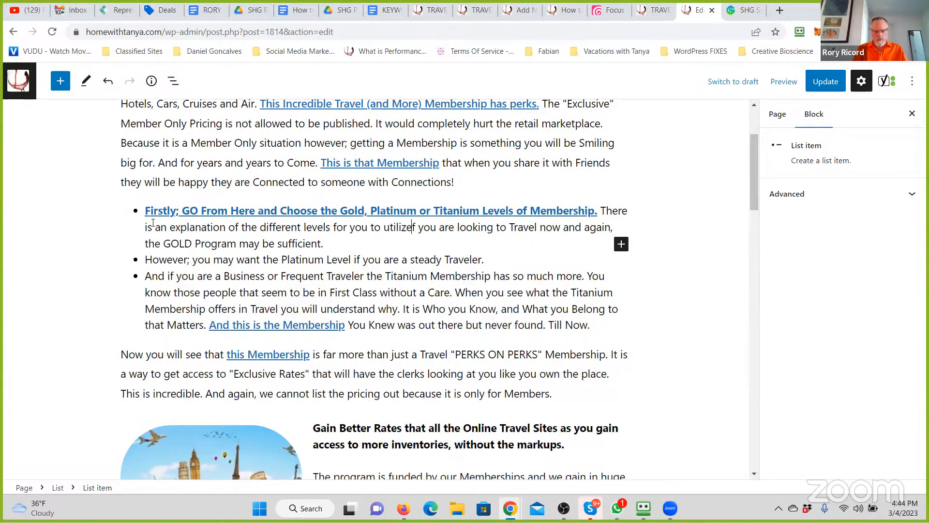
{"action": "type", "text": "de from. Th"}
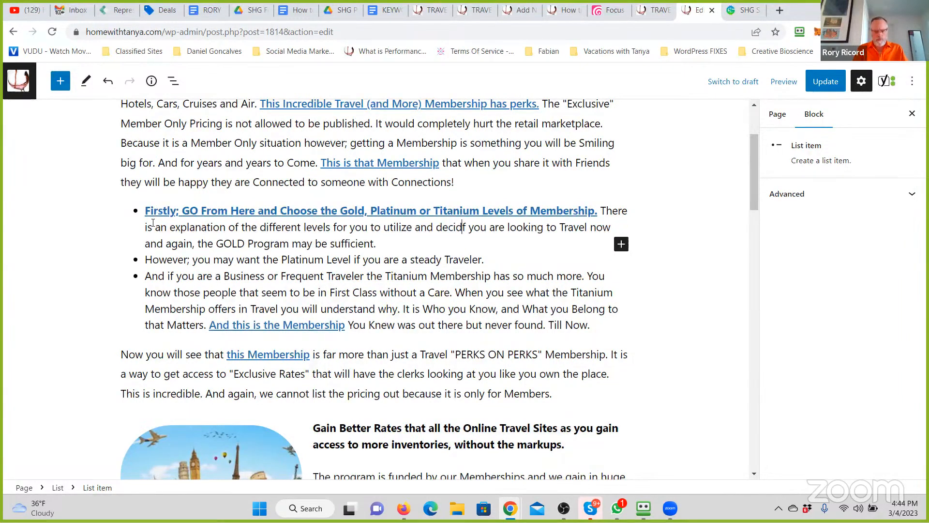
{"action": "type", "text": "ough "}
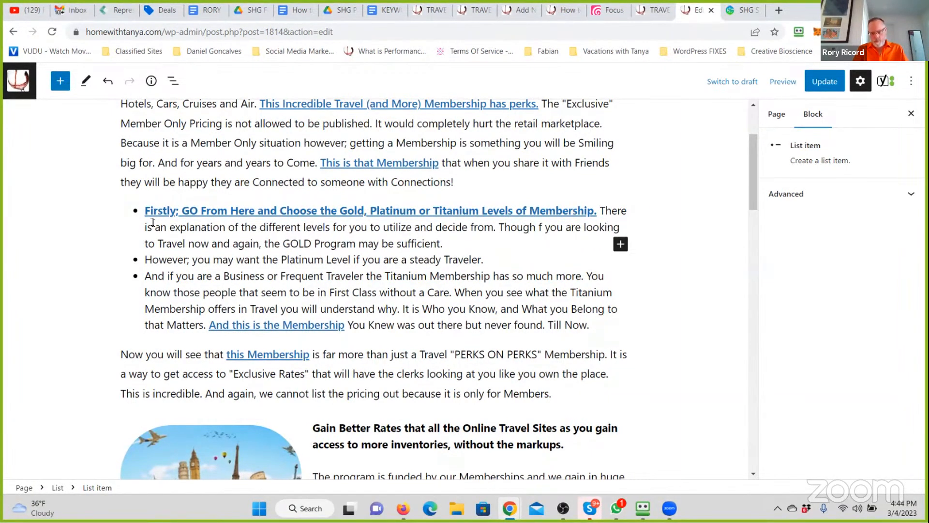
{"action": "type", "text": "because"}
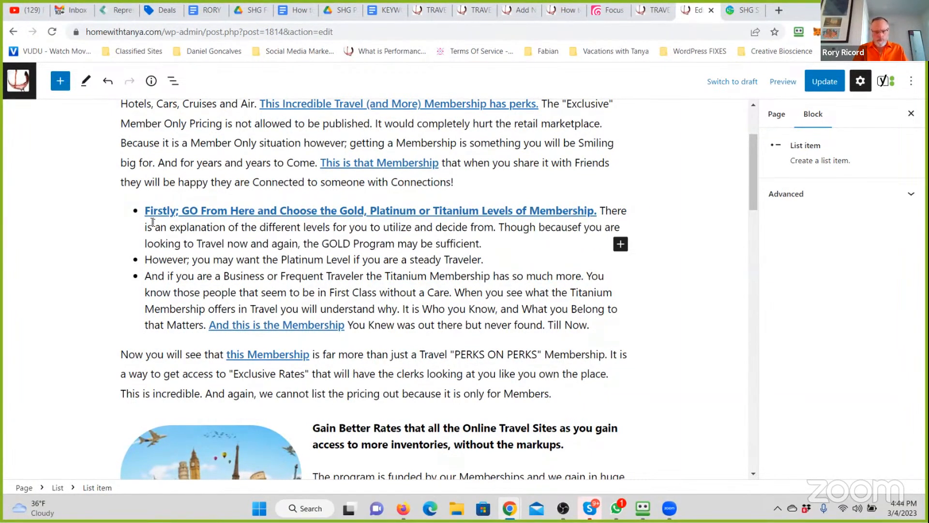
{"action": "type", "text": " you are going t"}
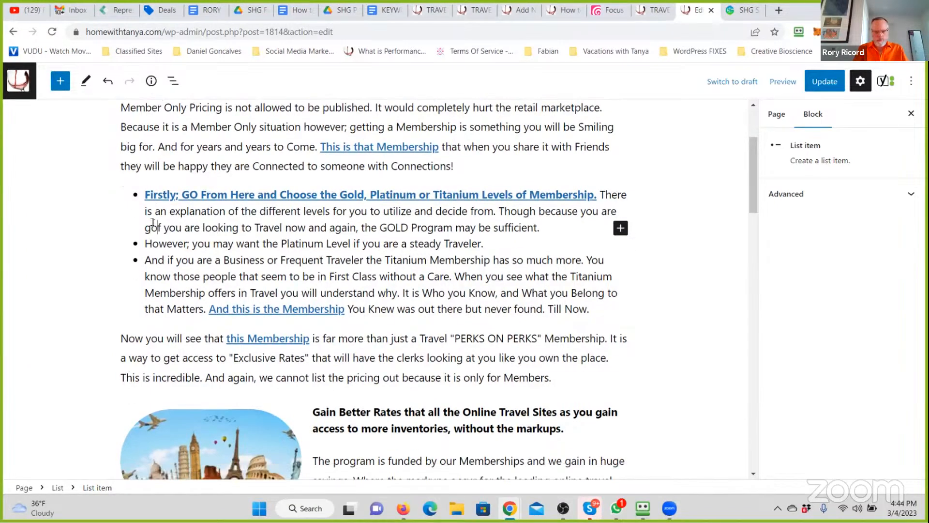
{"action": "type", "text": "here from o"}
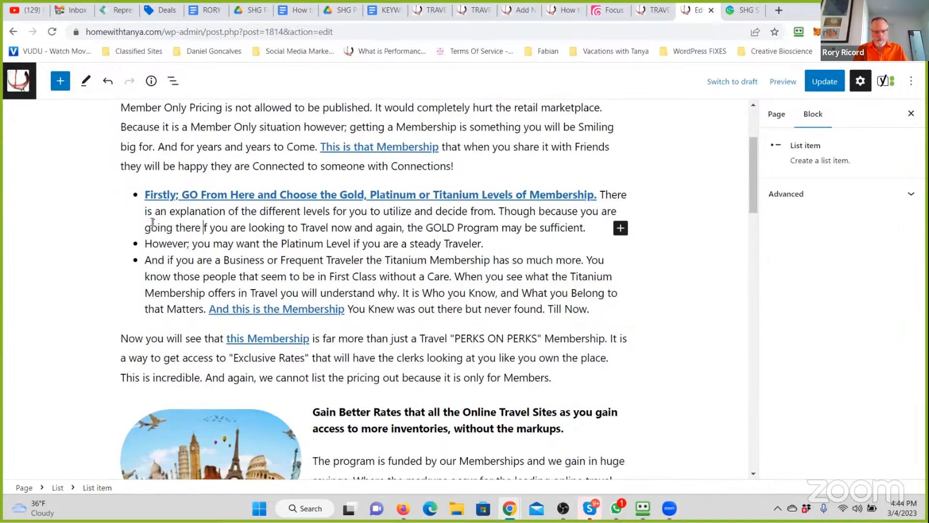
{"action": "type", "text": "ur Reference you are going to et"}
- Continue the first list item with "Though because you are going there from our Reference you are going to get FAR more than you see"
{"action": "key", "text": "BackSpace"}
{"action": "key", "text": "BackSpace"}
{"action": "key", "text": "BackSpace"}
{"action": "type", "text": "get FAR mroe than"}
{"action": "key", "text": "BackSpace"}
{"action": "key", "text": "BackSpace"}
{"action": "key", "text": "BackSpace"}
{"action": "key", "text": "BackSpace"}
{"action": "key", "text": "BackSpace"}
{"action": "key", "text": "BackSpace"}
{"action": "key", "text": "BackSpace"}
{"action": "type", "text": "more than y"}
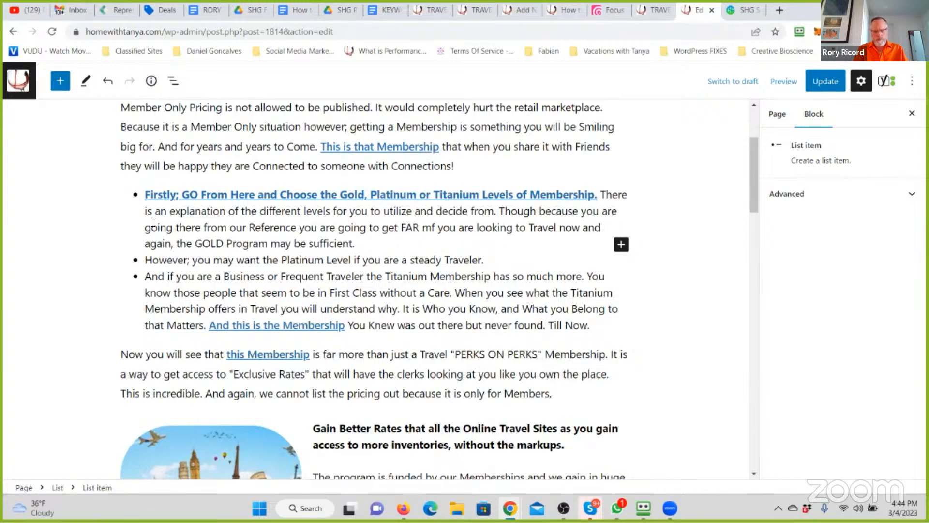
{"action": "type", "text": "ou"}
{"action": "type", "text": " see "}
{"action": "type", "text": "listed. WE have even more"}
- Complete the "Though because" sentence with "listed." and add "WE have even more additions to our Membership." to the first list item
{"action": "scroll", "coordinate": [153, 223], "scroll_direction": "down", "scroll_amount": 1}
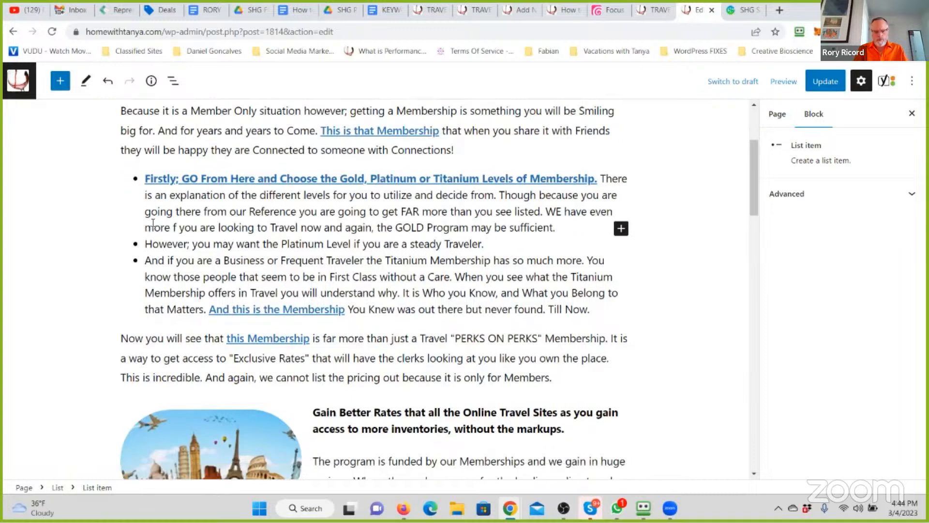
{"action": "type", "text": "additions to our "}
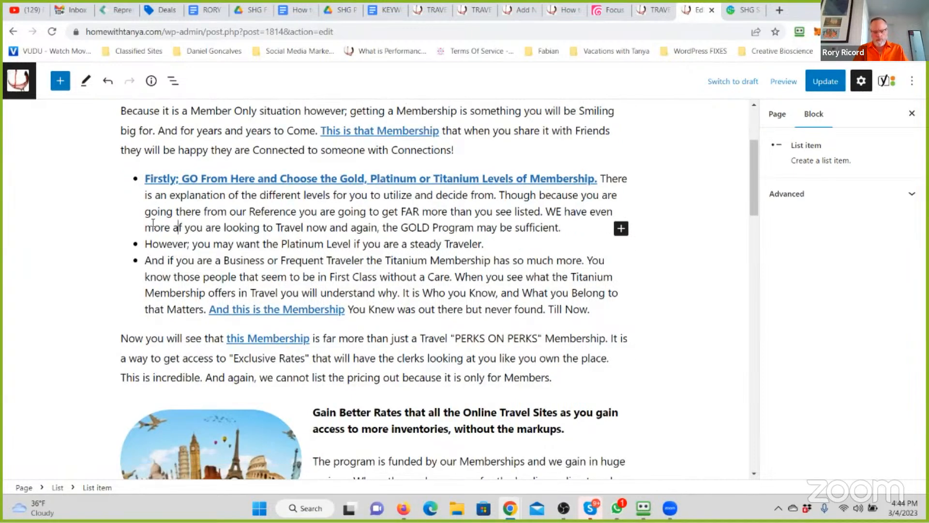
{"action": "type", "text": "Membership. "}
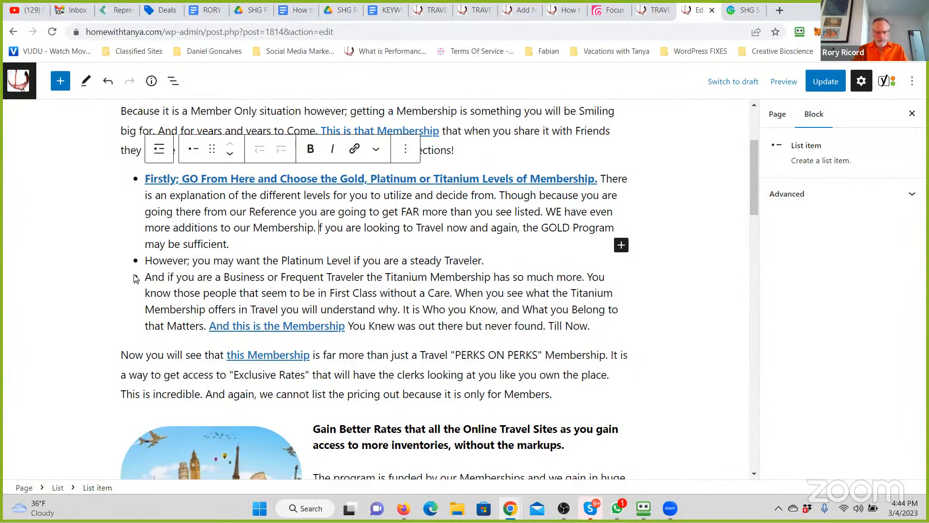
{"action": "type", "text": "Be"}
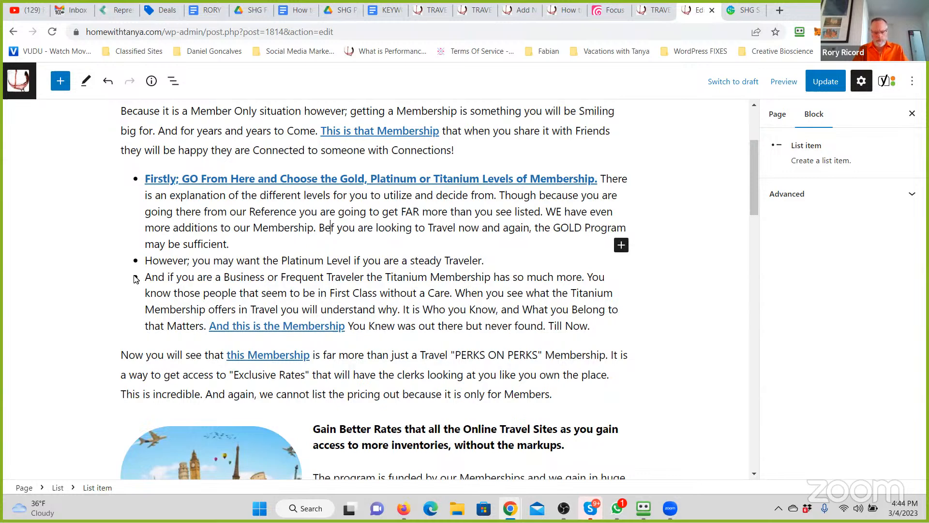
{"action": "type", "text": "cause"}
- Restore "If" at the start of the sentence about travelling now and again in the first list item
{"action": "key", "text": "BackSpace"}
{"action": "key", "text": "BackSpace"}
{"action": "key", "text": "BackSpace"}
{"action": "key", "text": "BackSpace"}
{"action": "key", "text": "BackSpace"}
{"action": "key", "text": "BackSpace"}
{"action": "key", "text": "BackSpace"}
{"action": "key", "text": "BackSpace"}
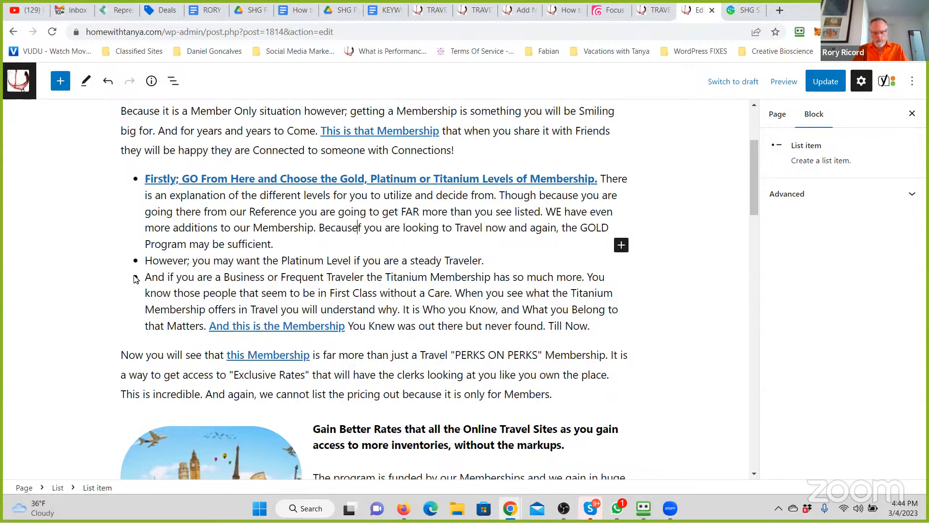
{"action": "type", "text": "I"}
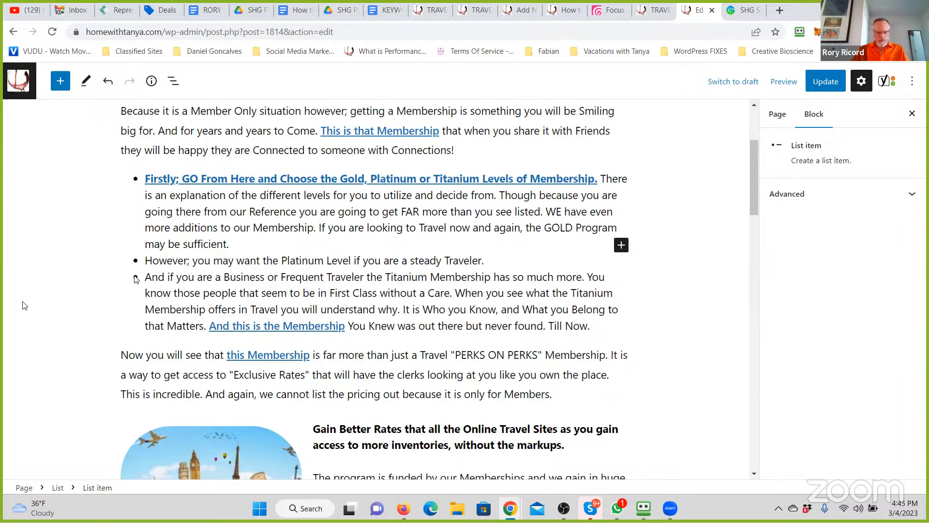
- Delete "If you are looking to Travel now and again, the GOLD Program may be sufficient." from the first list item
{"action": "scroll", "coordinate": [76, 276], "scroll_direction": "up", "scroll_amount": 1}
{"action": "left_click_drag", "start_coordinate": [231, 244], "coordinate": [322, 229]}
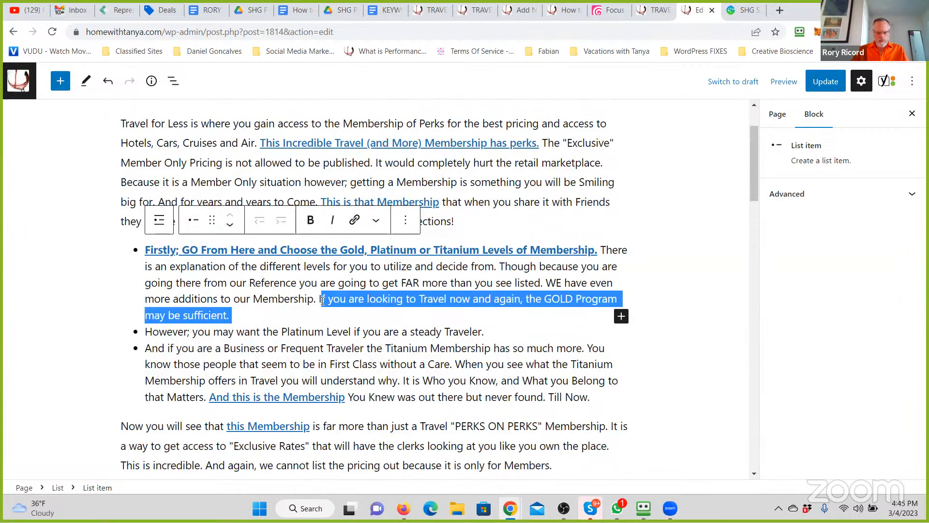
{"action": "left_click_drag", "start_coordinate": [322, 300], "coordinate": [314, 300]}
{"action": "key", "text": "BackSpace"}
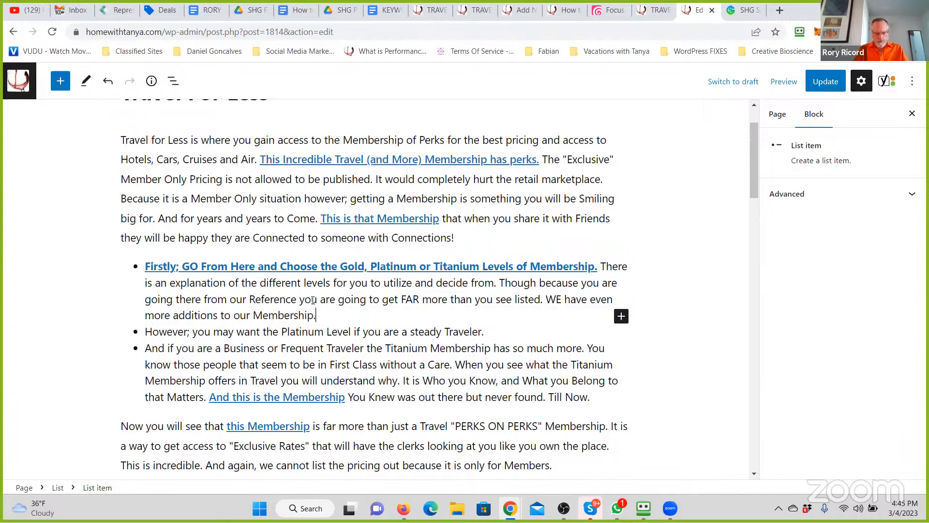
{"action": "type", "text": "And "}
{"action": "type", "text": "the"}
{"action": "key", "text": "BackSpace"}
{"action": "key", "text": "BackSpace"}
{"action": "key", "text": "BackSpace"}
{"action": "key", "text": "BackSpace"}
{"action": "key", "text": "BackSpace"}
{"action": "key", "text": "BackSpace"}
{"action": "key", "text": "BackSpace"}
{"action": "key", "text": "BackSpace"}
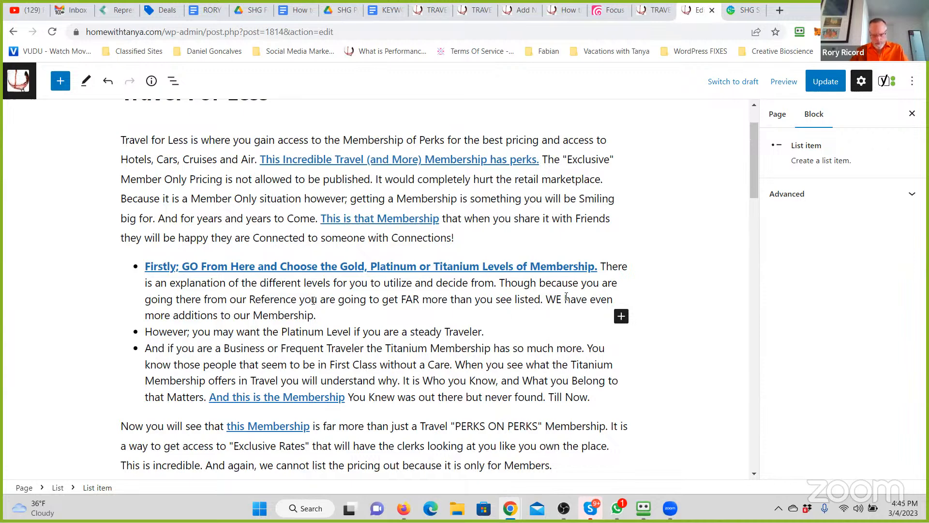
- Change "WE" to "We" in the first list item and append "So going there from our Activation Link is super Awesome!"
{"action": "left_click_drag", "start_coordinate": [559, 299], "coordinate": [554, 299]}
{"action": "type", "text": "e"}
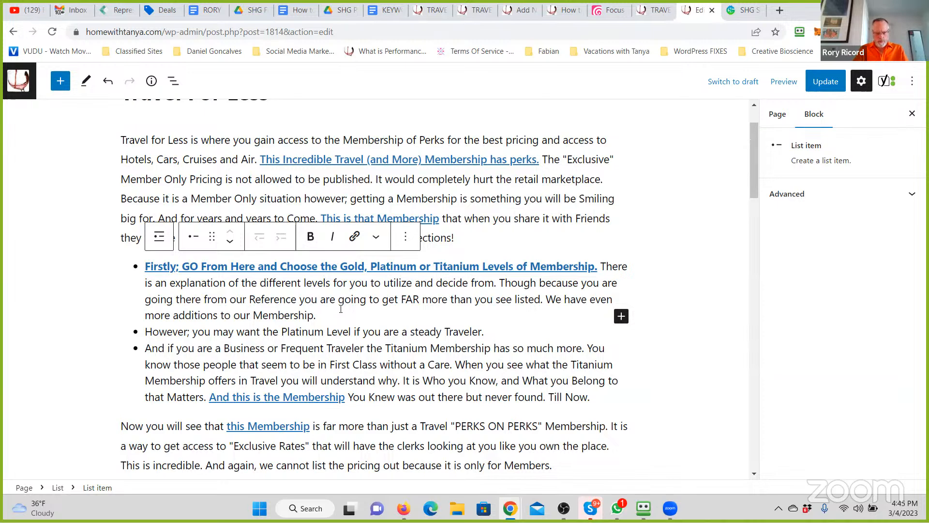
{"action": "left_click", "coordinate": [340, 309]}
{"action": "type", "text": "So goin g"}
{"action": "key", "text": "BackSpace"}
{"action": "key", "text": "BackSpace"}
{"action": "type", "text": "g there from our"}
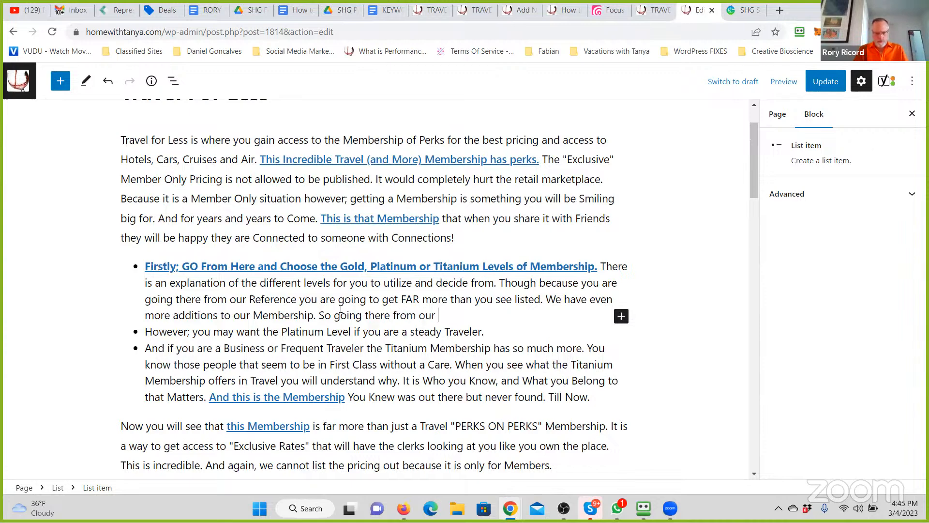
{"action": "type", "text": "Activation Link is "}
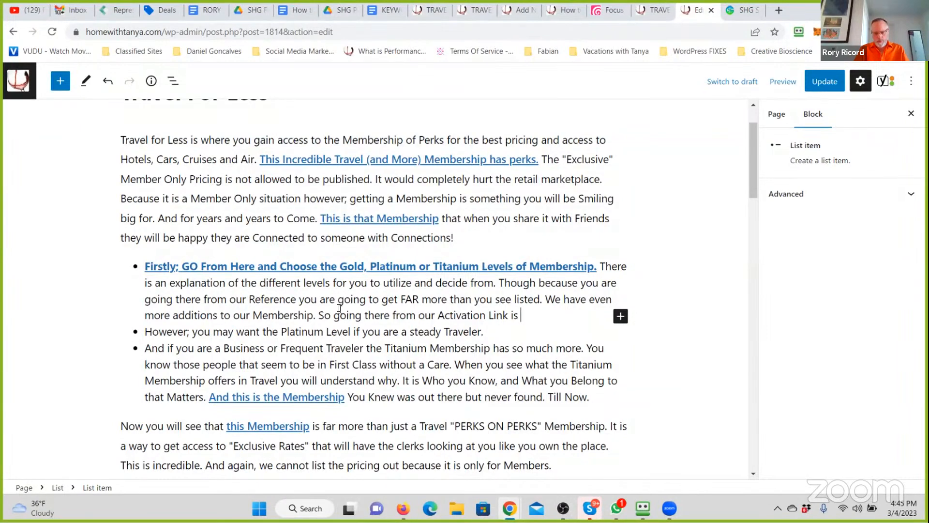
{"action": "type", "text": "super Awesome!"}
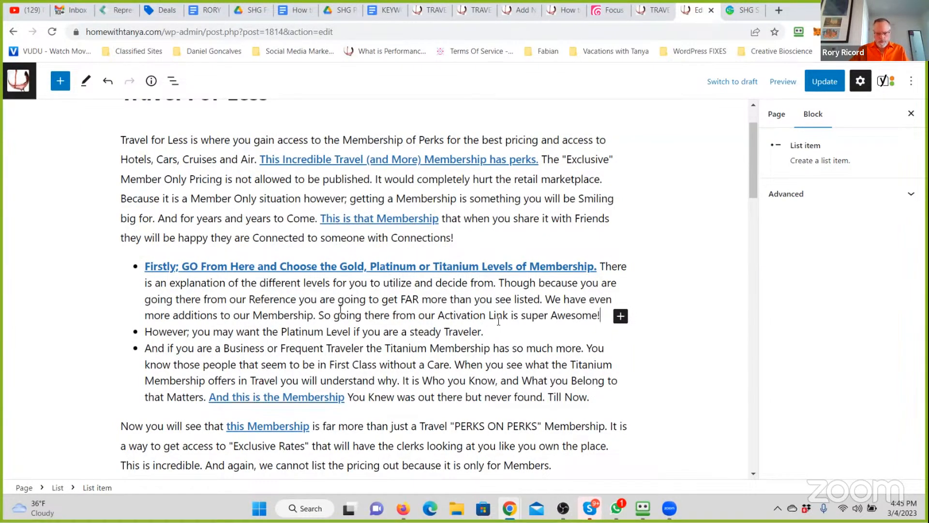
{"action": "type", "text": " Again; w"}
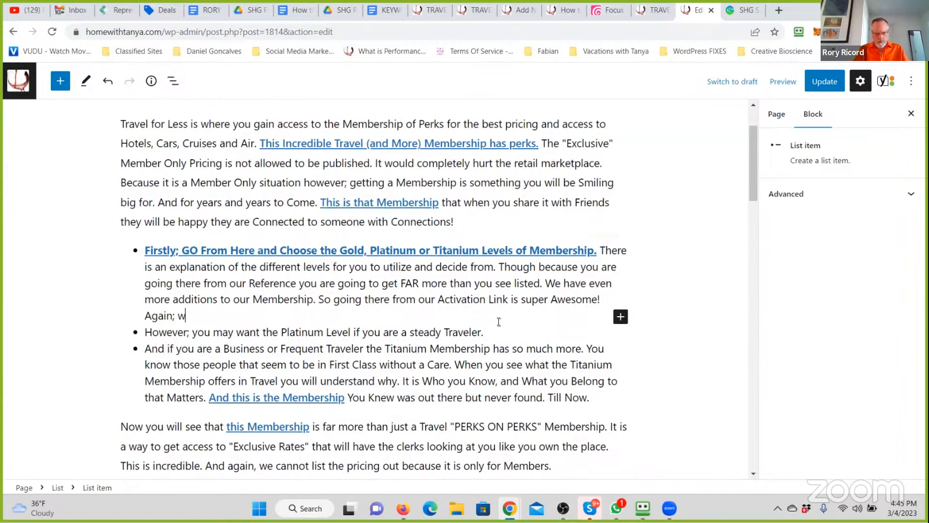
{"action": "type", "text": "e cannot list out "}
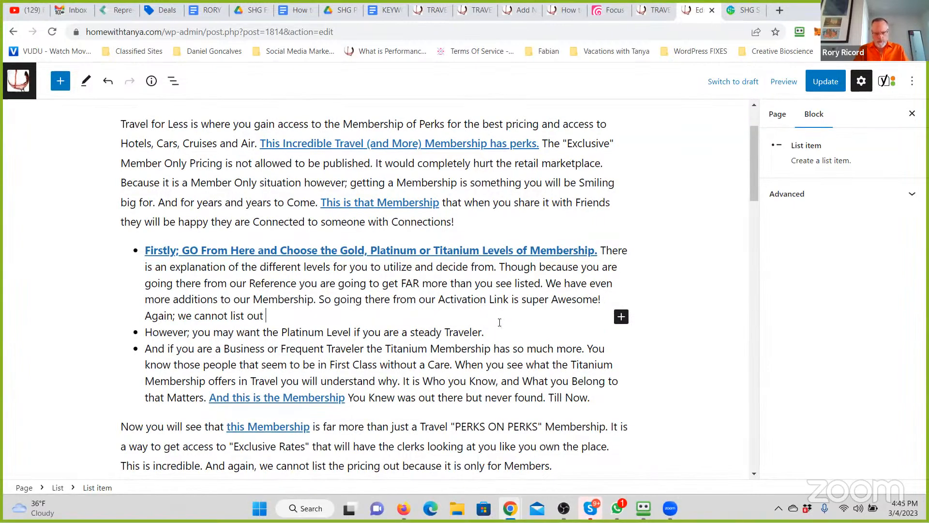
{"action": "type", "text": "in any public location the "}
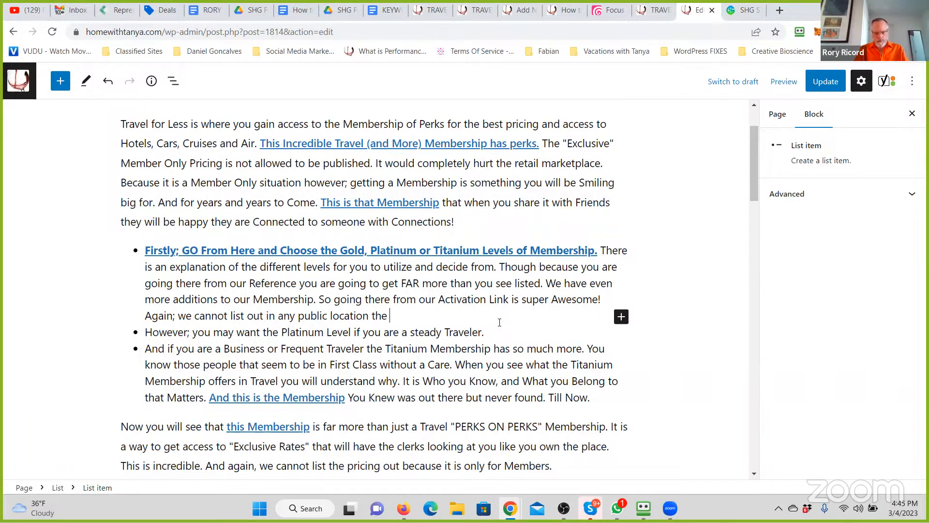
{"action": "type", "text": "Member Pricing. You will log in and see it, and be sure to have a"}
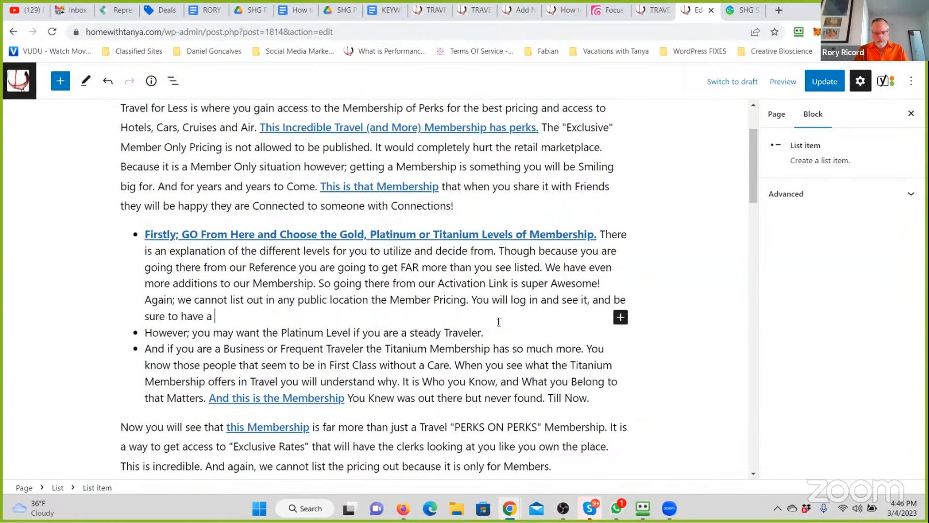
- End the first list item with the sentence "You will log in and see it."
{"action": "key", "text": "BackSpace"}
{"action": "key", "text": "BackSpace"}
{"action": "key", "text": "BackSpace"}
{"action": "key", "text": "BackSpace"}
{"action": "key", "text": "BackSpace"}
{"action": "key", "text": "BackSpace"}
{"action": "key", "text": "BackSpace"}
{"action": "key", "text": "BackSpace"}
{"action": "key", "text": "BackSpace"}
{"action": "key", "text": "BackSpace"}
{"action": "key", "text": "BackSpace"}
{"action": "key", "text": "BackSpace"}
{"action": "key", "text": "BackSpace"}
{"action": "key", "text": "BackSpace"}
{"action": "key", "text": "BackSpace"}
{"action": "key", "text": "BackSpace"}
{"action": "key", "text": "BackSpace"}
{"action": "key", "text": "BackSpace"}
{"action": "key", "text": "BackSpace"}
{"action": "key", "text": "BackSpace"}
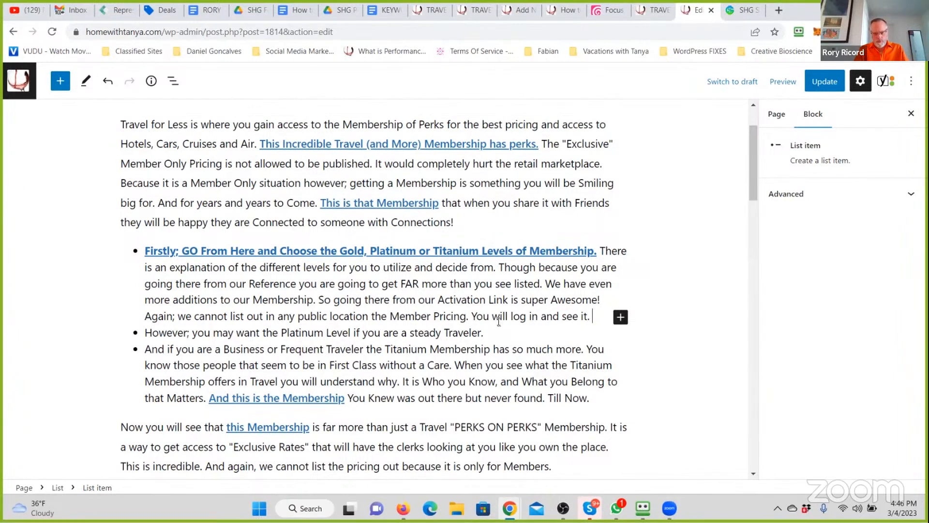
{"action": "type", "text": "Y"}
{"action": "key", "text": "BackSpace"}
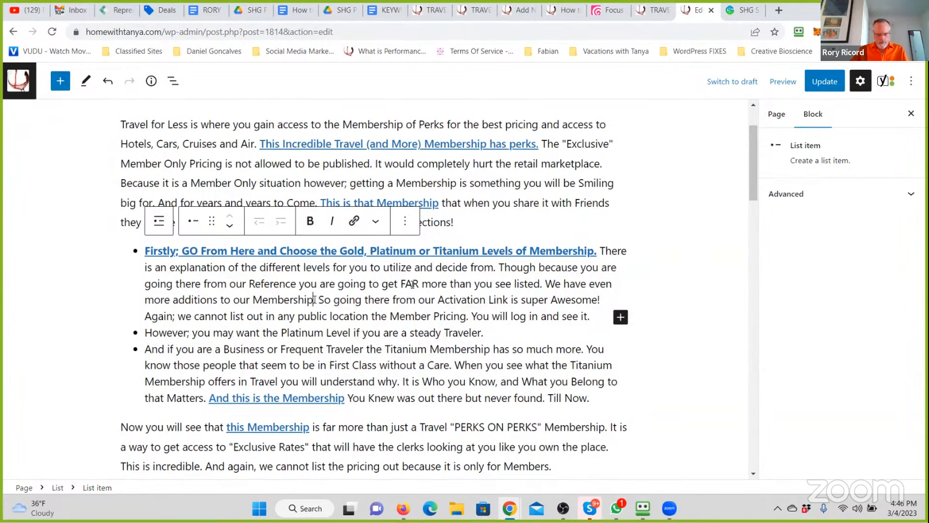
- Bold the sentence "We have even more additions to our Membership." in the first list item and link it to the copied savingshighwayglobal.com address
{"action": "left_click", "coordinate": [545, 281], "text": "shift"}
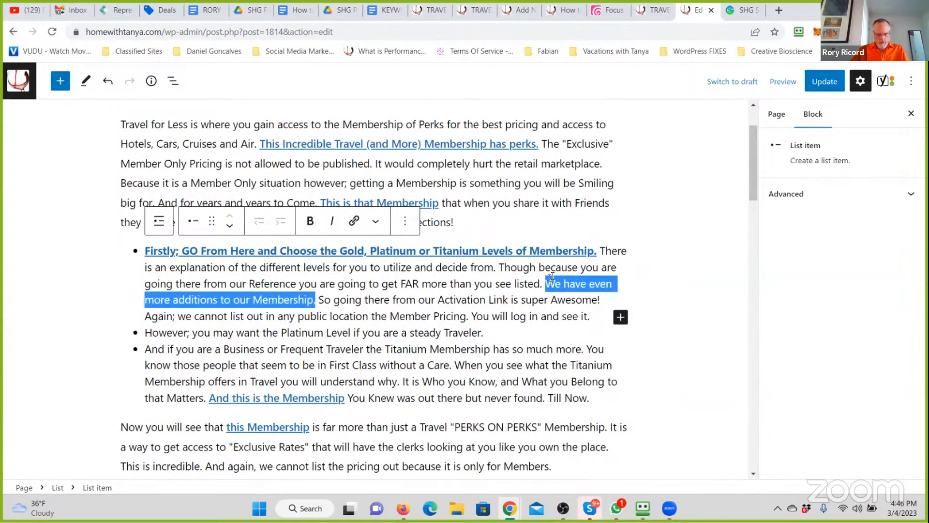
{"action": "left_click", "coordinate": [317, 222]}
{"action": "left_click", "coordinate": [355, 221]}
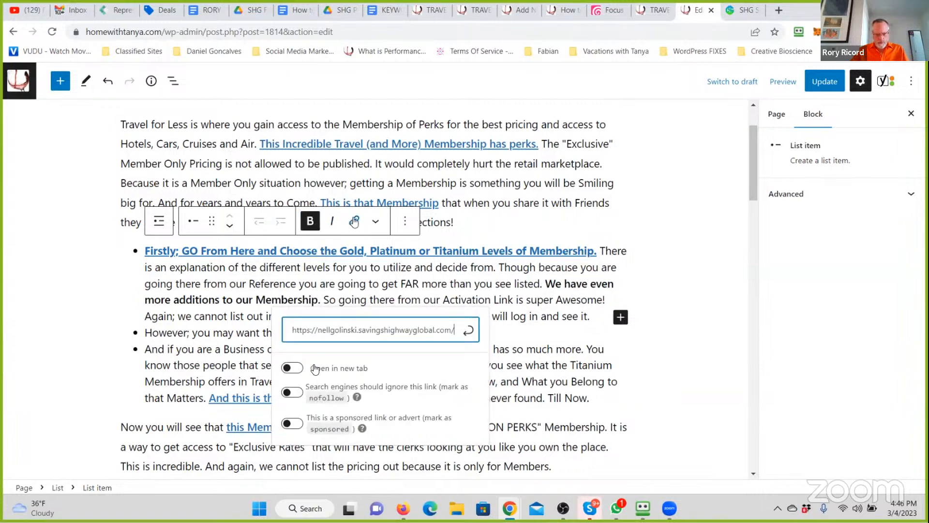
{"action": "left_click", "coordinate": [468, 331]}
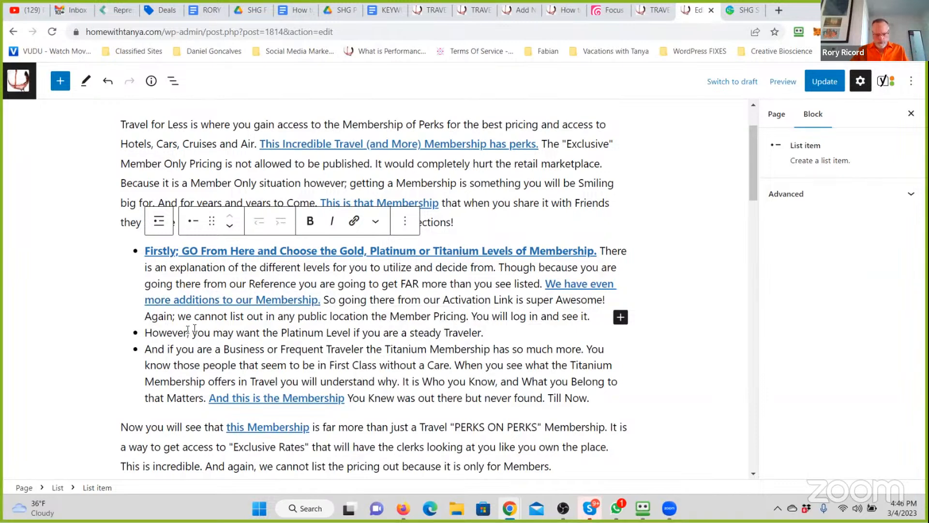
- Start the second list item with "For Instance;" ahead of its existing text
{"action": "left_click", "coordinate": [497, 331]}
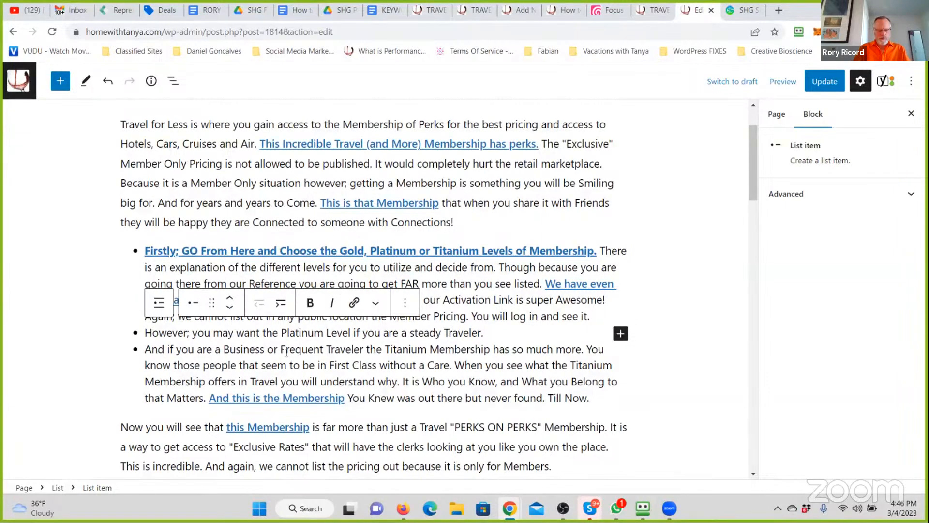
{"action": "type", "text": "For Instacn"}
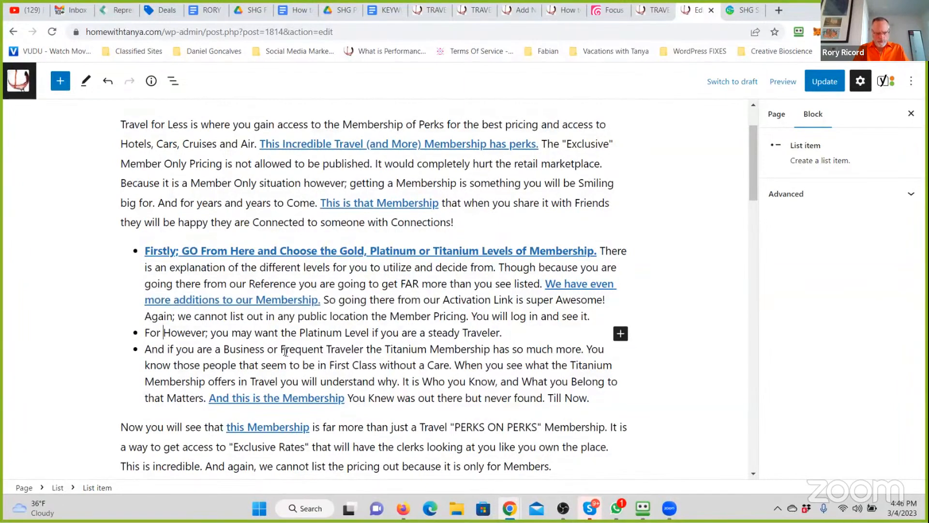
{"action": "key", "text": "BackSpace"}
{"action": "key", "text": "BackSpace"}
{"action": "type", "text": "nce;"}
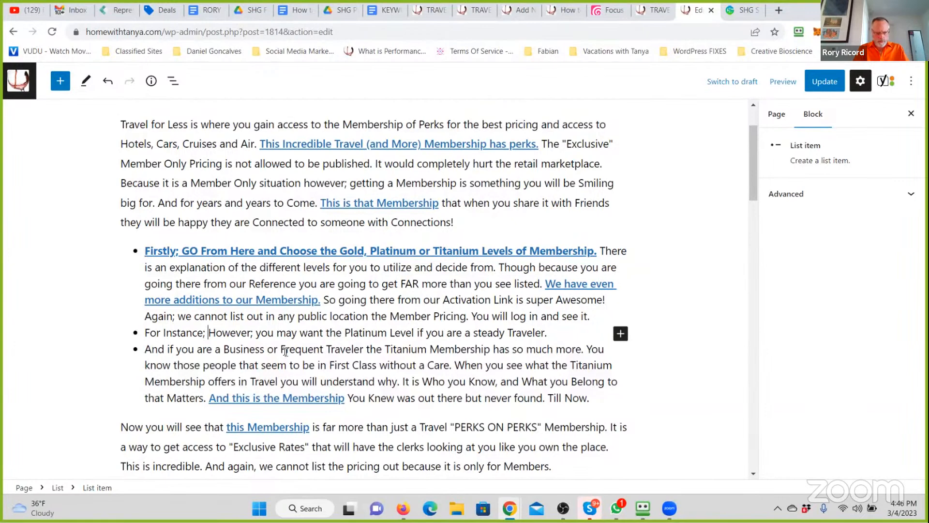
{"action": "type", "text": " on"}
{"action": "key", "text": "BackSpace"}
{"action": "key", "text": "BackSpace"}
{"action": "key", "text": "BackSpace"}
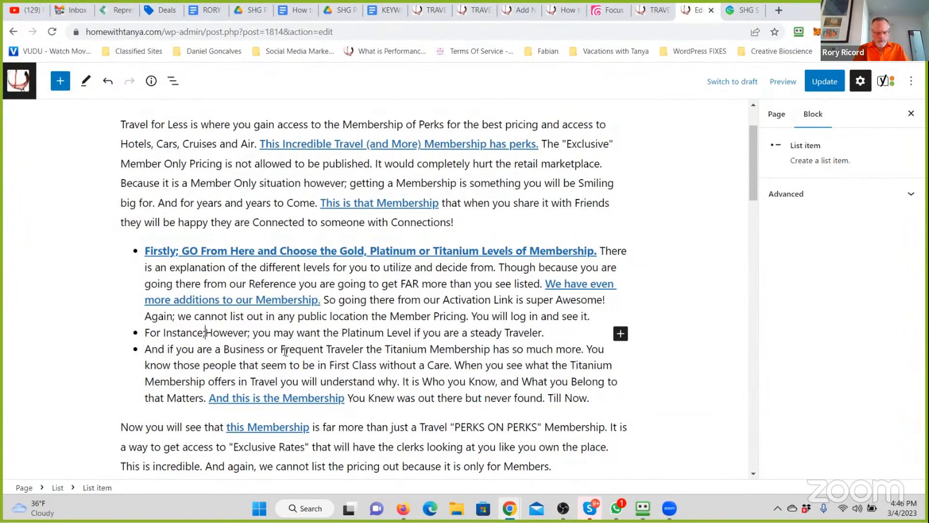
- After "For Instance;" in the second list item, add "If you are a steady Traveler the Platinum Level is a must."
{"action": "type", "text": "If you are a stea"}
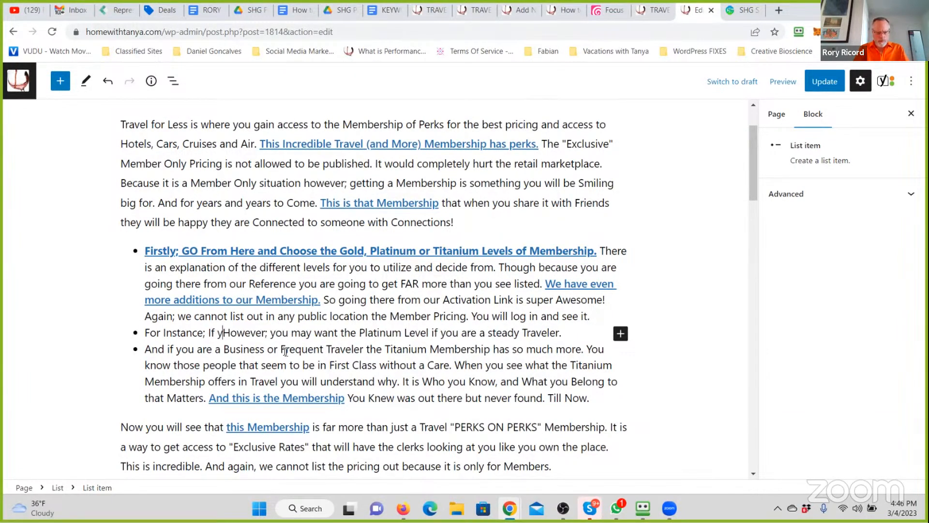
{"action": "type", "text": "dy Traveler"}
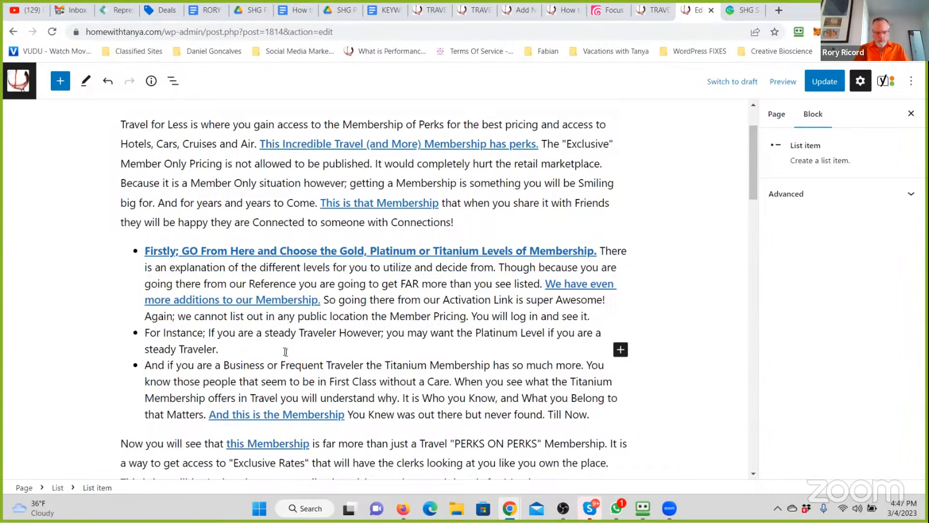
{"action": "type", "text": " the Platinum"}
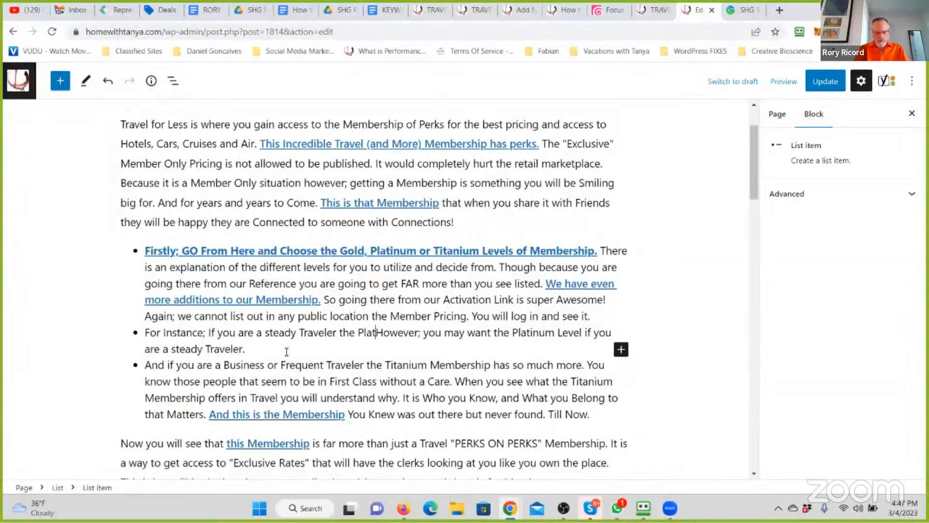
{"action": "type", "text": " Level "}
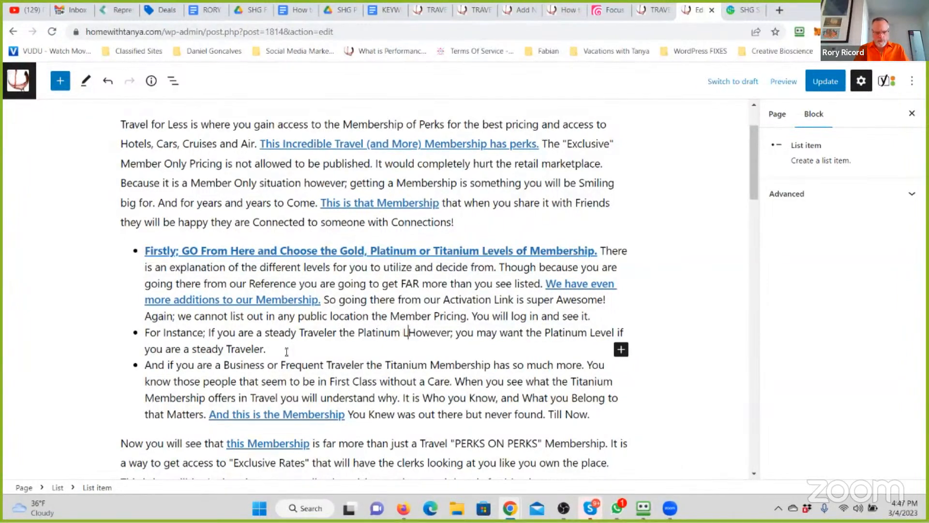
{"action": "type", "text": "is a must. "}
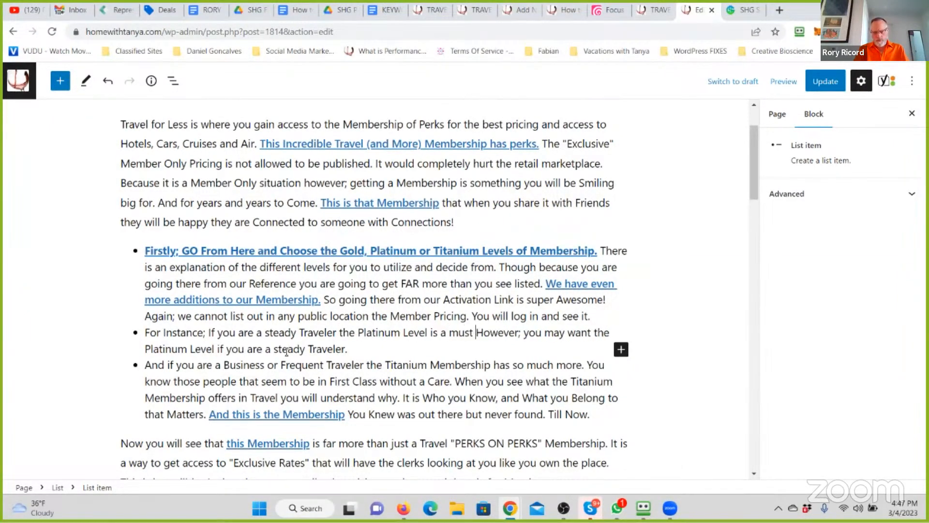
{"action": "type", "text": "Just for th"}
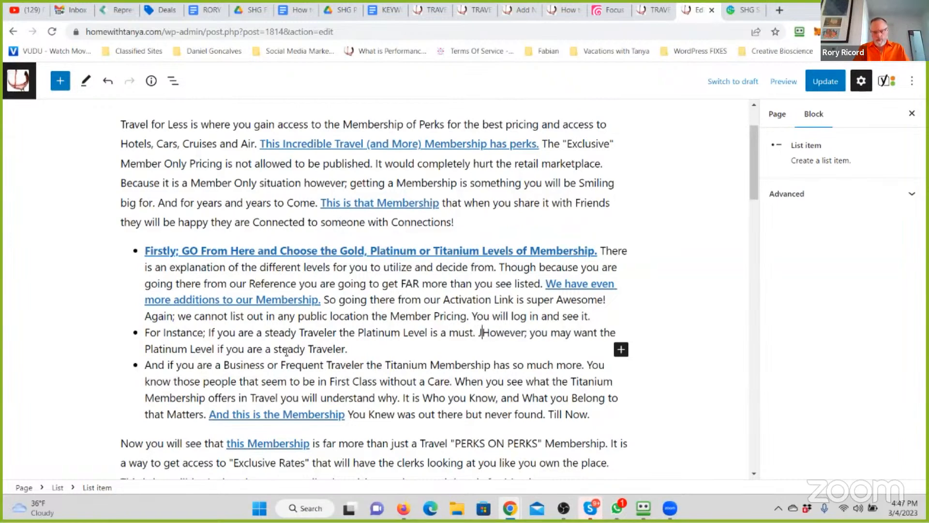
{"action": "type", "text": "e "}
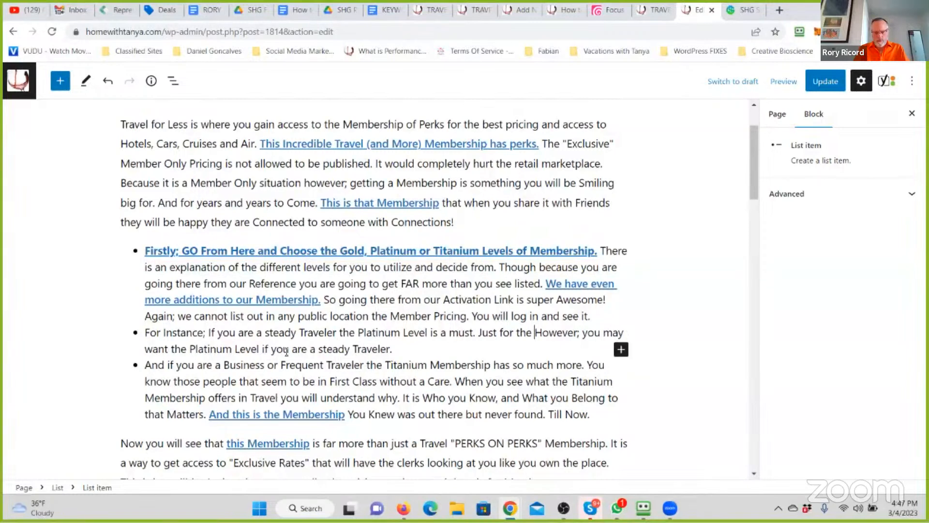
{"action": "type", "text": "\"YOU WILL SEE INSIDE\" "}
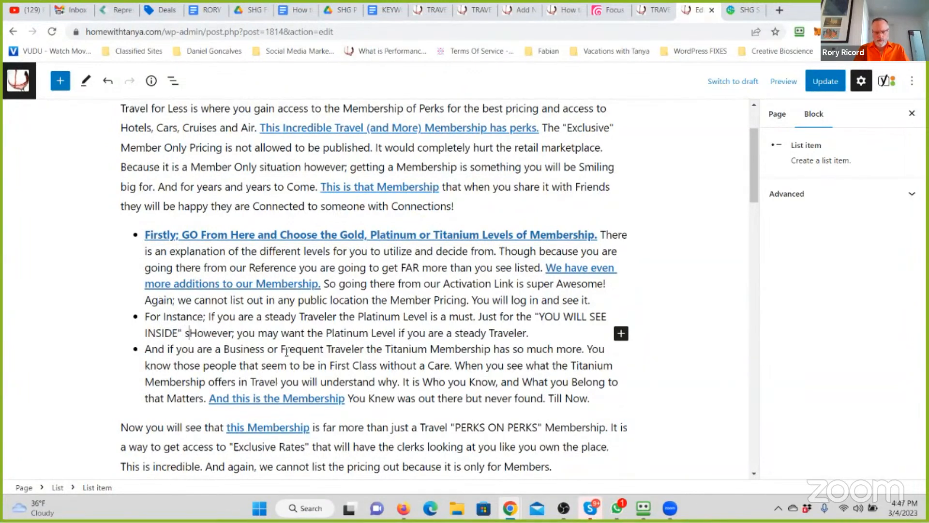
{"action": "type", "text": "Member Porci"}
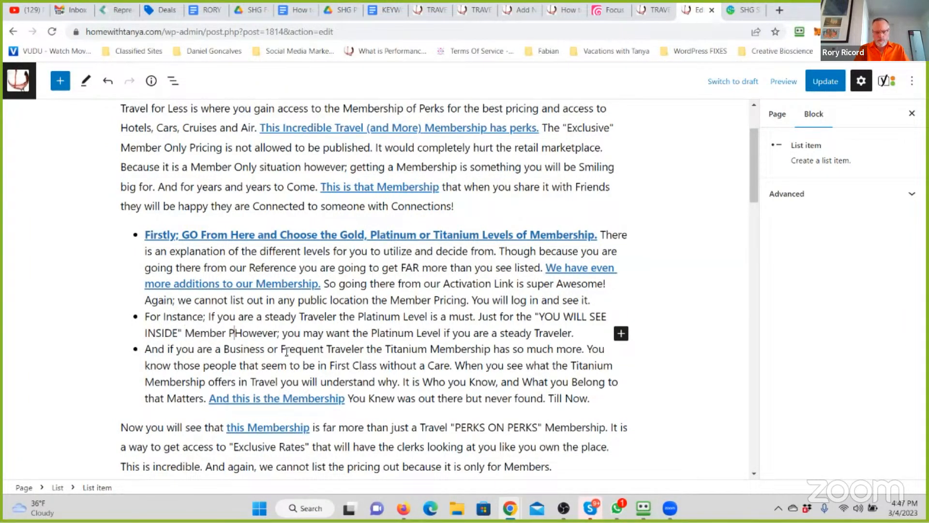
- After "is a must." in the second list item, add "Just for the "YOU WILL SEE INSIDE" Member Pricing for Airfare, Hotels and more."
{"action": "key", "text": "BackSpace"}
{"action": "key", "text": "BackSpace"}
{"action": "key", "text": "BackSpace"}
{"action": "key", "text": "BackSpace"}
{"action": "type", "text": "ricing for "}
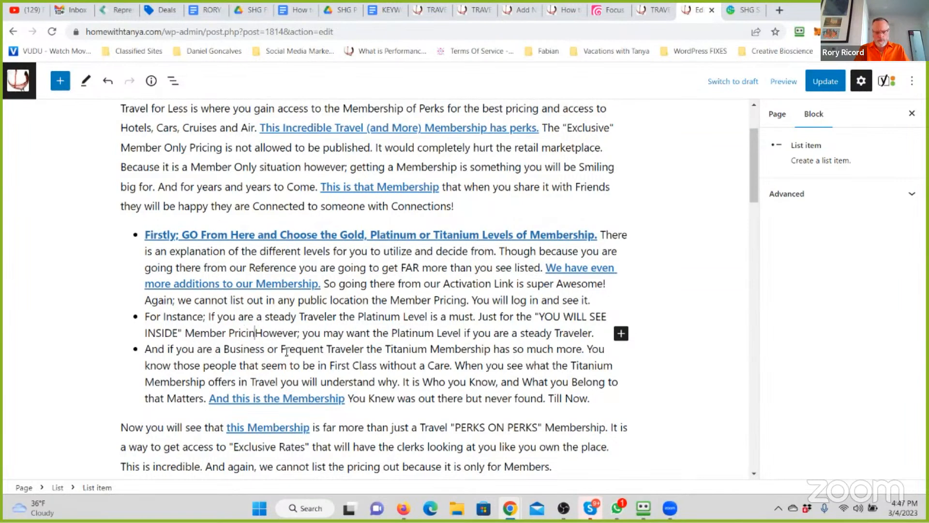
{"action": "type", "text": "Airfare"}
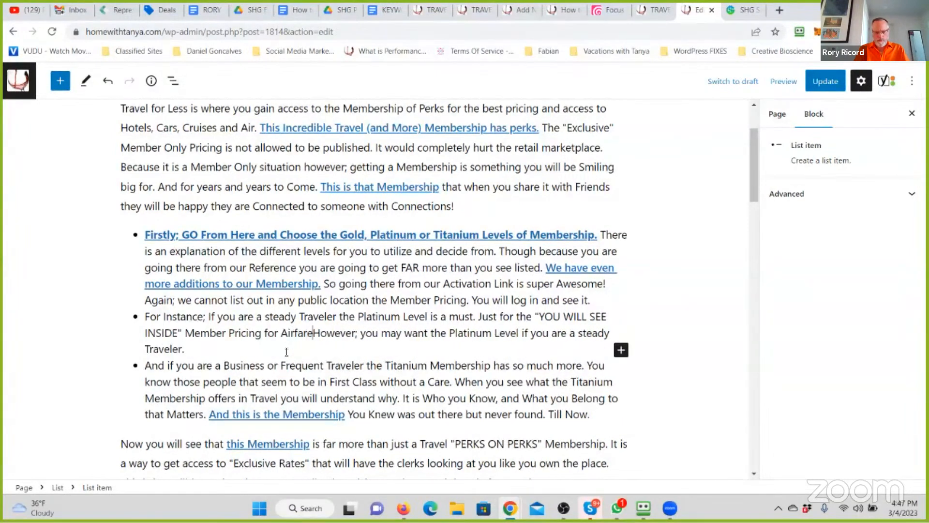
{"action": "type", "text": ", Hotels and more."}
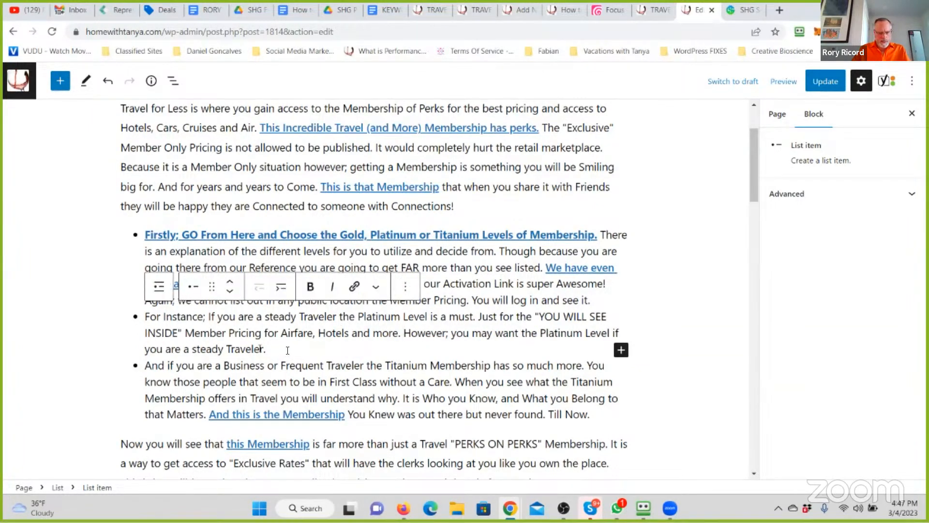
- Delete "However; you may want the Platinum Level if you are a steady Traveler." from the end of the second list item
{"action": "left_click_drag", "start_coordinate": [269, 349], "coordinate": [401, 338]}
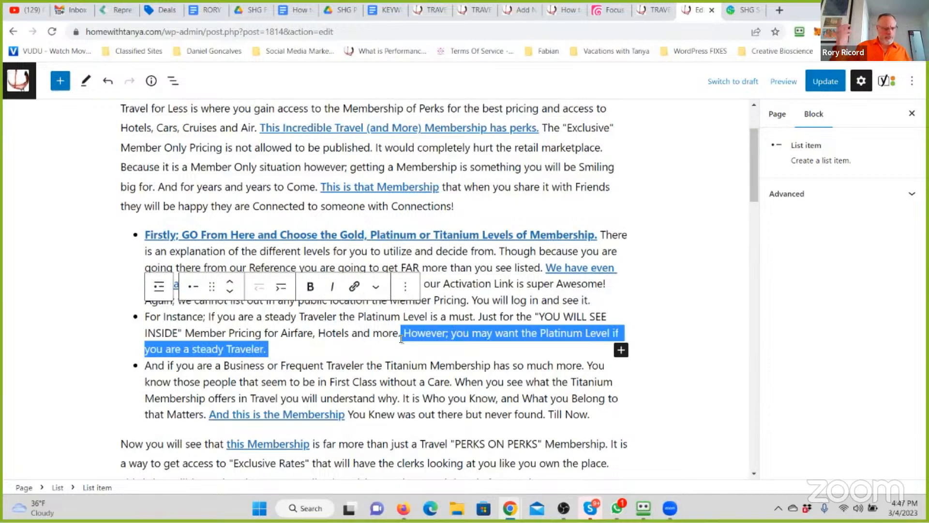
{"action": "key", "text": "BackSpace"}
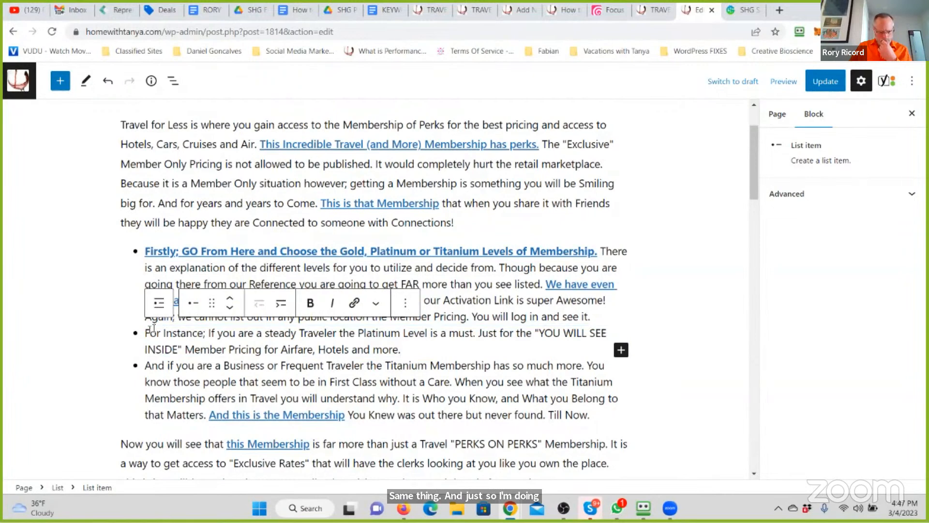
{"action": "left_click", "coordinate": [318, 268]}
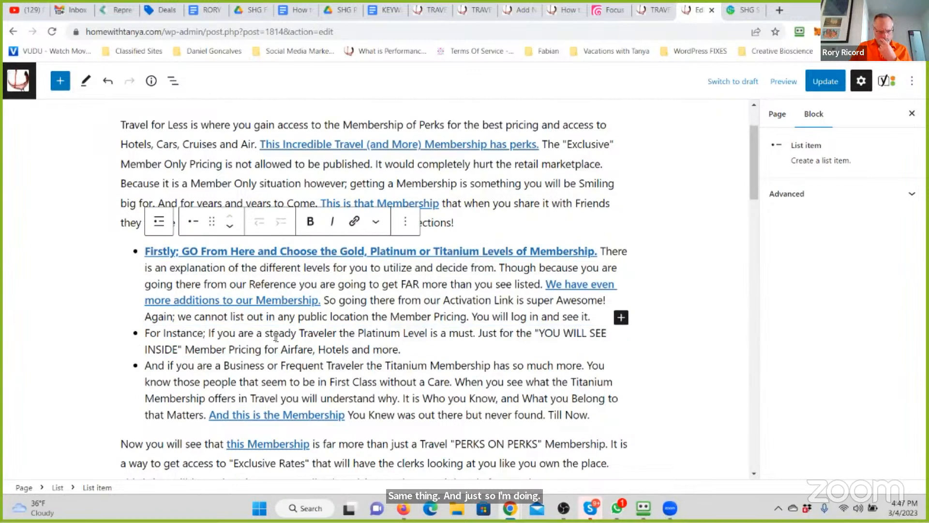
- Change "Now you" to "Secondly; You" at the start of the paragraph below the list and bold that paragraph's first sentence
{"action": "scroll", "coordinate": [276, 336], "scroll_direction": "down", "scroll_amount": 2}
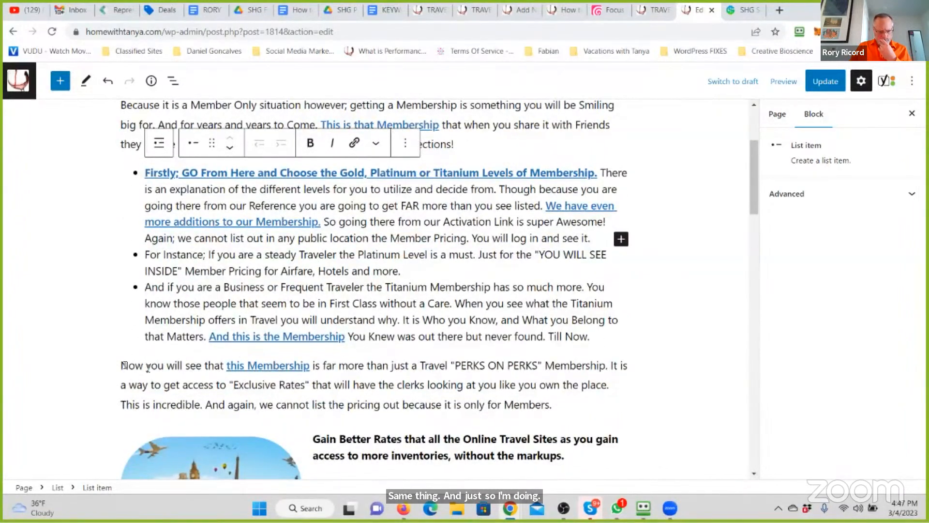
{"action": "left_click_drag", "start_coordinate": [121, 364], "coordinate": [147, 365]}
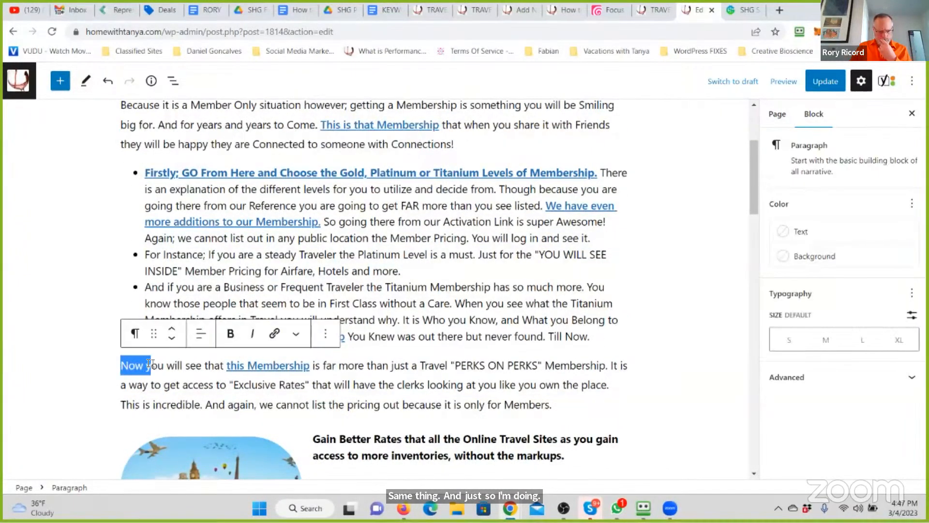
{"action": "type", "text": "Secondley y"}
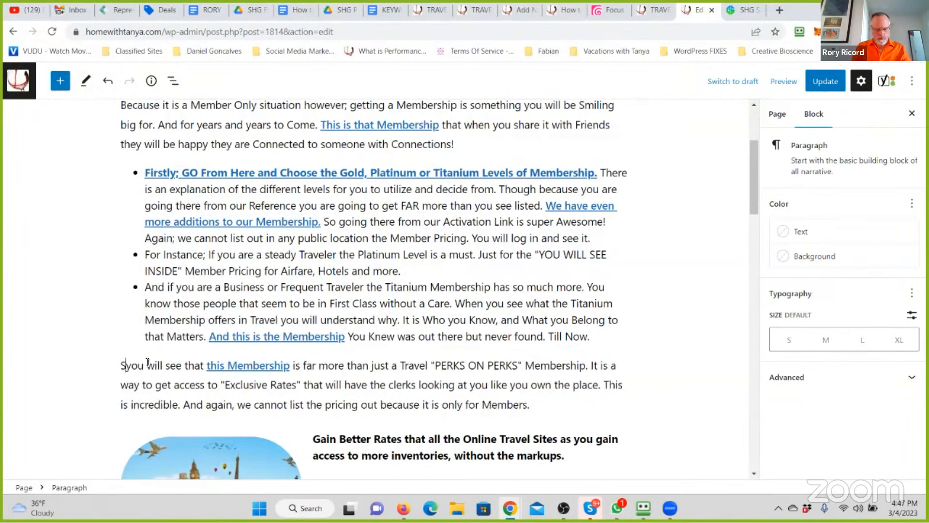
{"action": "key", "text": "BackSpace"}
{"action": "key", "text": "BackSpace"}
{"action": "key", "text": "BackSpace"}
{"action": "type", "text": "y;"}
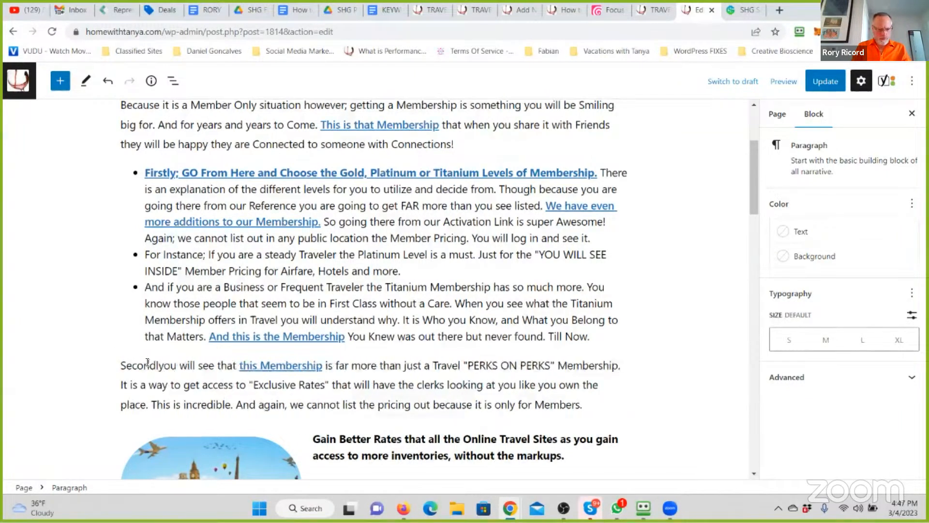
{"action": "key", "text": "Delete"}
{"action": "type", "text": "Y"}
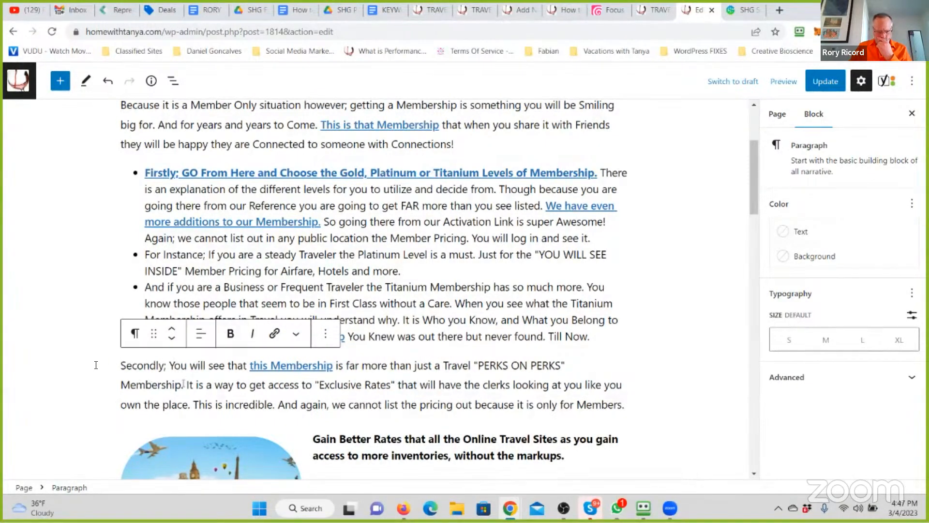
{"action": "left_click_drag", "start_coordinate": [96, 365], "coordinate": [185, 385]}
{"action": "left_click", "coordinate": [231, 333]}
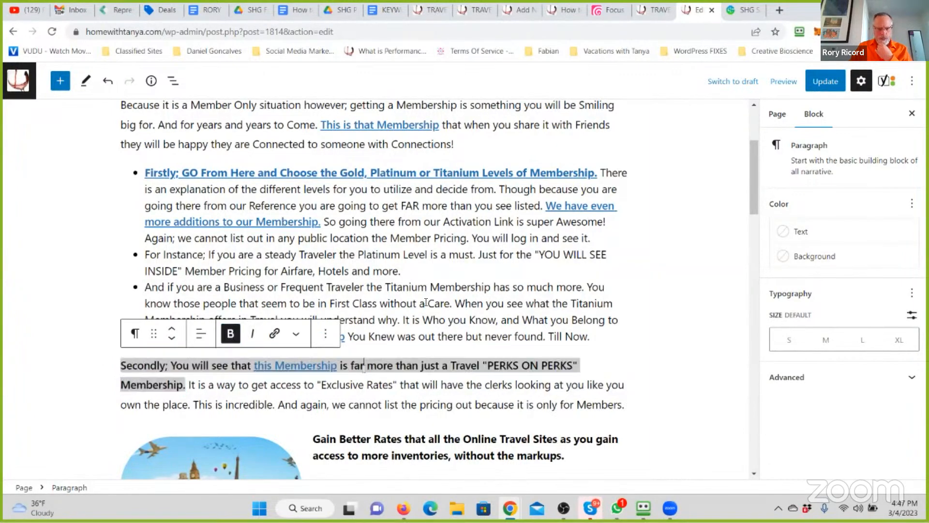
- Start the third list item with "There are Benefits that include Tele-Doctor (UNLIMITED and 24 Hour) and so much more."
{"action": "left_click", "coordinate": [426, 303]}
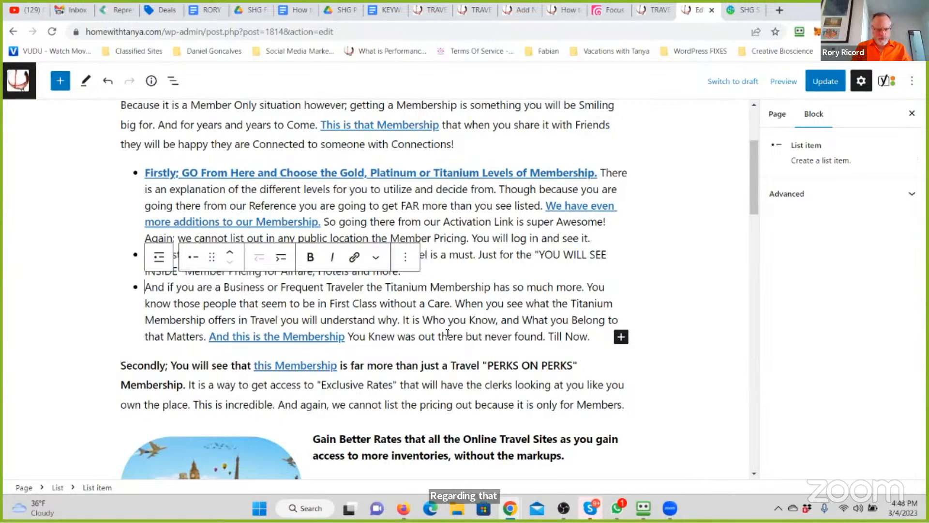
{"action": "type", "text": "The"}
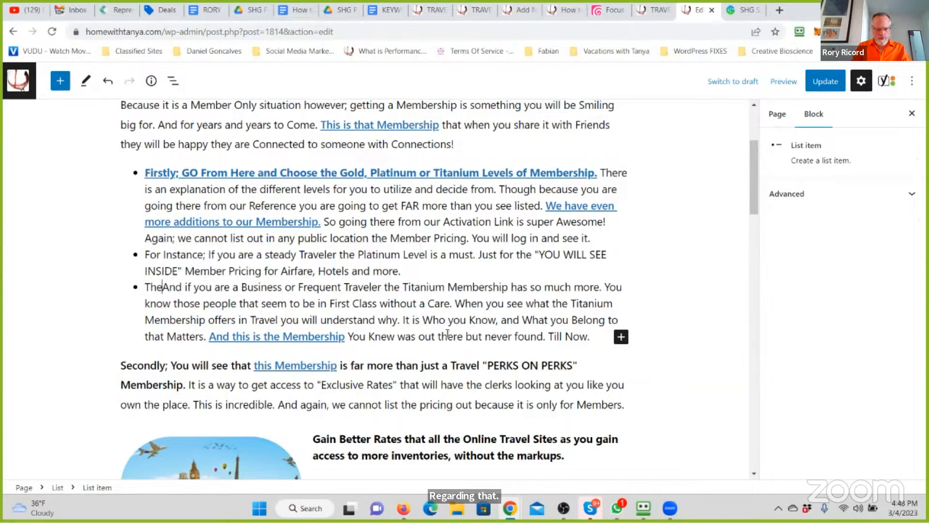
{"action": "type", "text": "re are Be"}
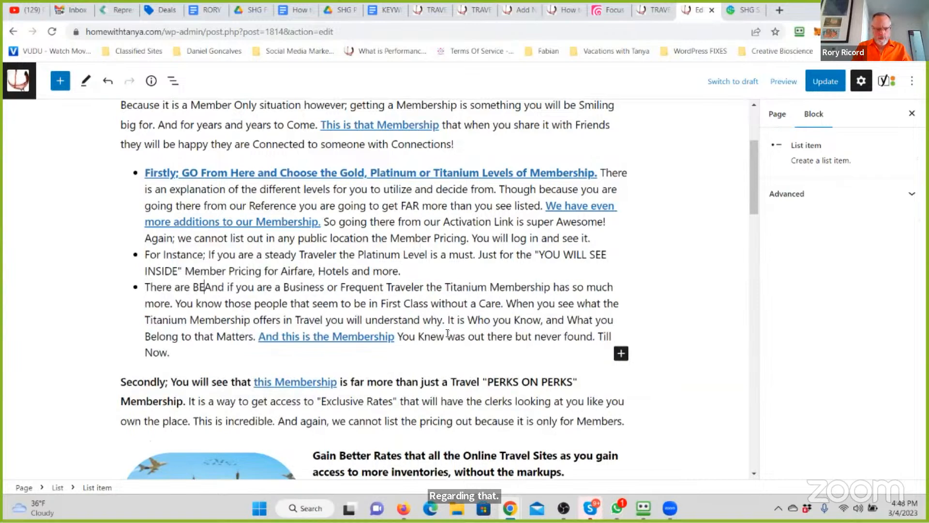
{"action": "type", "text": "nefits that "}
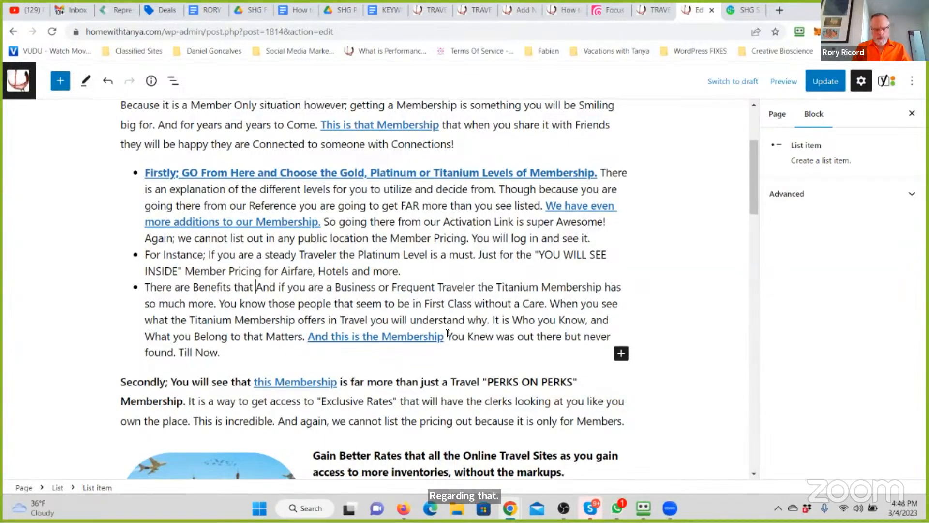
{"action": "type", "text": "include Tele-Docto"}
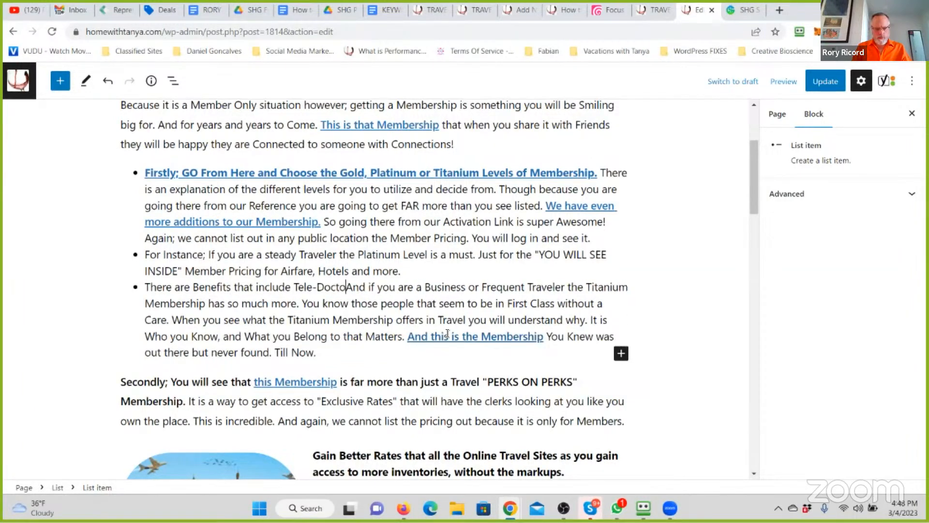
{"action": "type", "text": "r (UN"}
{"action": "type", "text": "LIMITED and 24 H"}
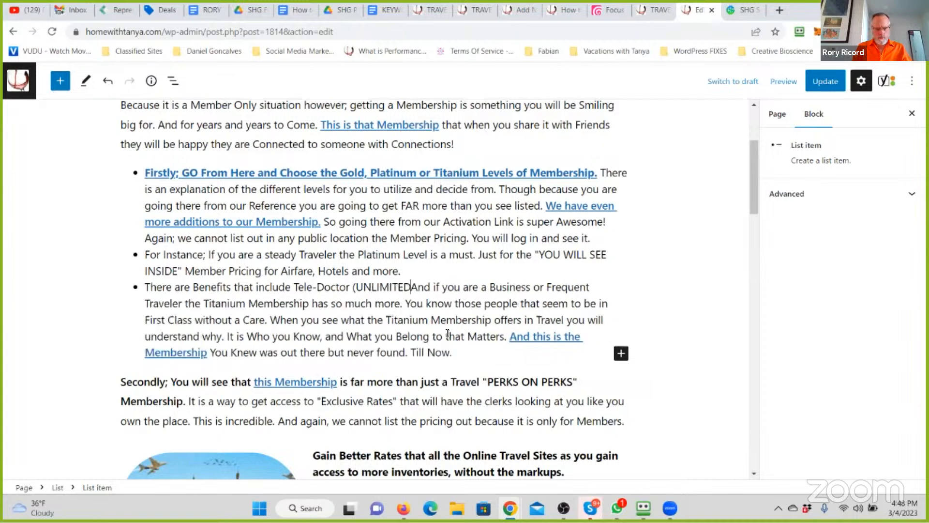
{"action": "type", "text": "our) and so much mo"}
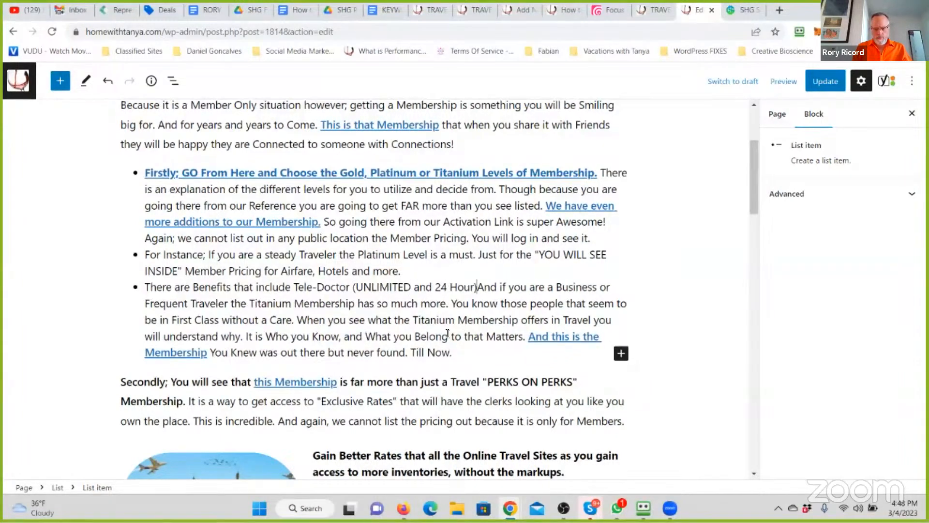
{"action": "type", "text": "re. Th"}
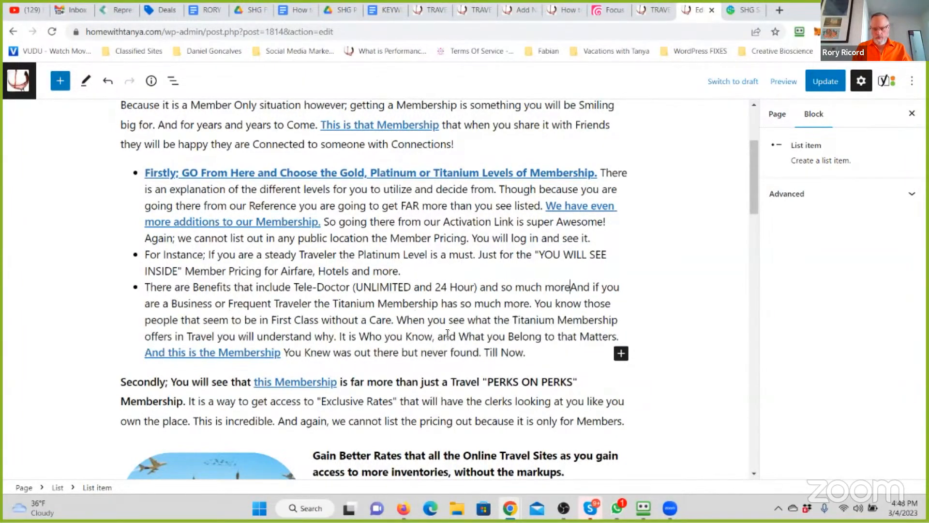
{"action": "type", "text": "is is wha tis"}
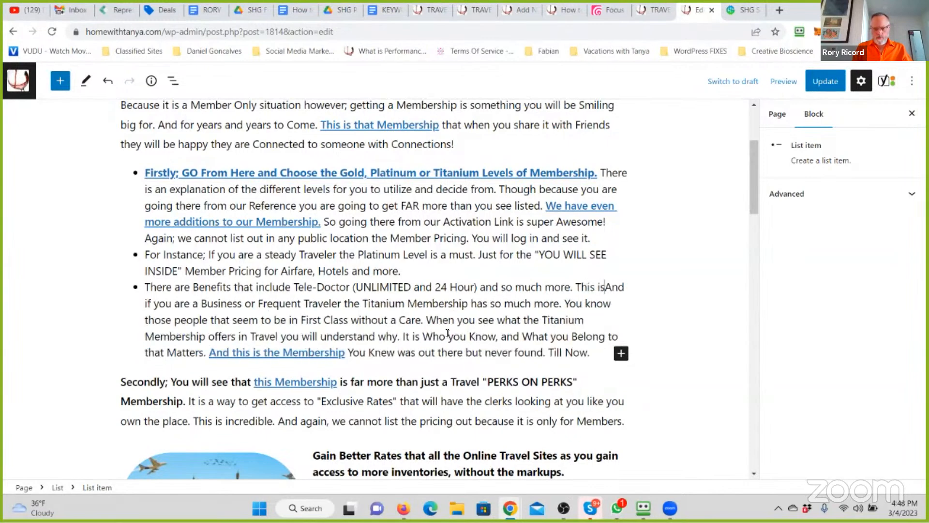
- Replace "And if you are a Business or Frequent Traveler the" with "This is what we have in our" before "Titanium Membership" in the third list item
{"action": "key", "text": "BackSpace"}
{"action": "key", "text": "BackSpace"}
{"action": "key", "text": "BackSpace"}
{"action": "key", "text": "BackSpace"}
{"action": "type", "text": "t we have in our"}
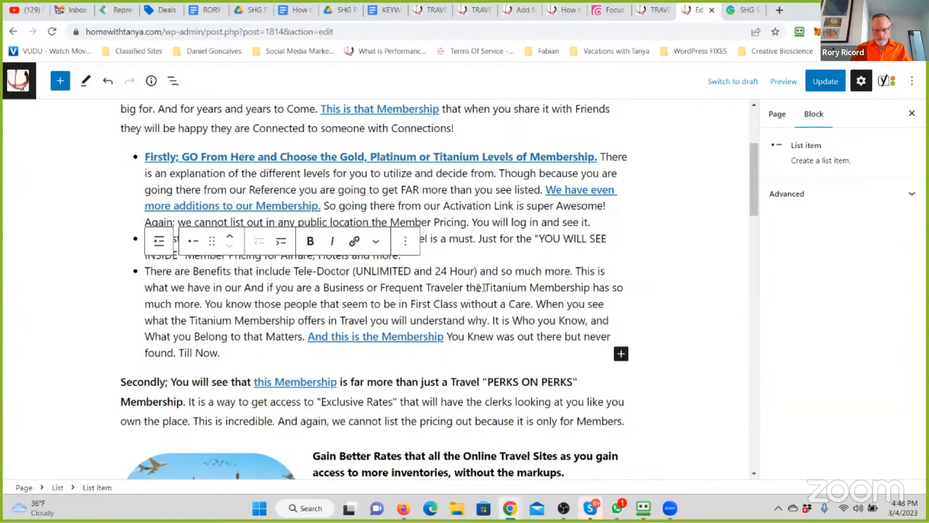
{"action": "left_click_drag", "start_coordinate": [484, 287], "coordinate": [244, 293]}
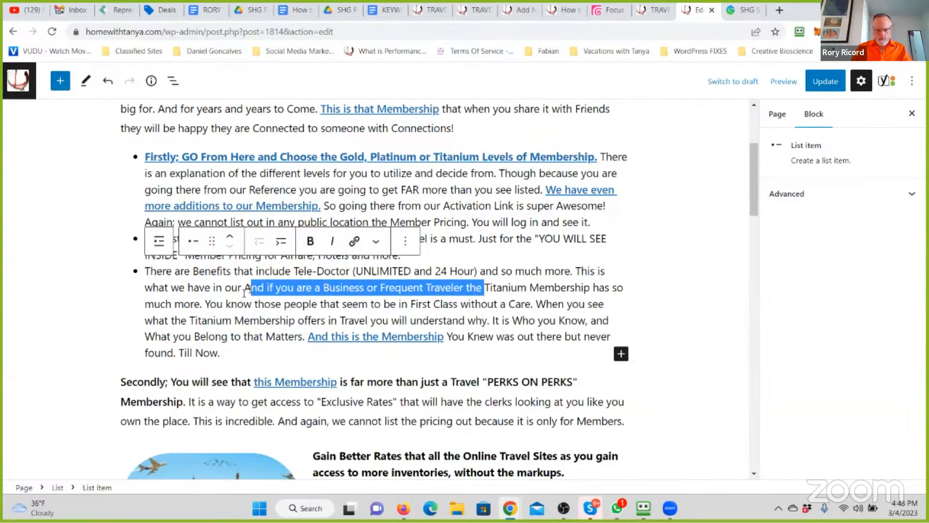
{"action": "key", "text": "BackSpace"}
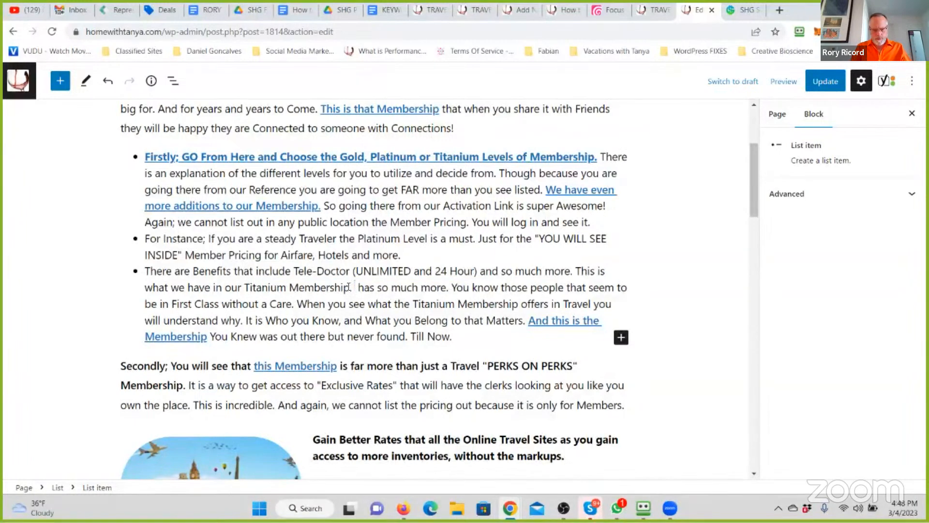
- After "Titanium Membership." in the third list item, add "A Membership that covers you when you Travel so well you will use it at home too."
{"action": "type", "text": "A Me"}
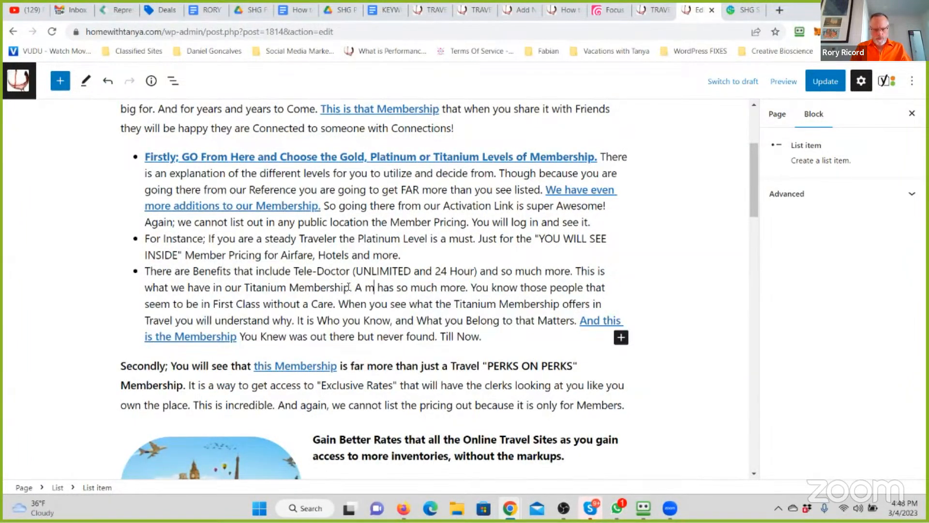
{"action": "type", "text": "mbership that "}
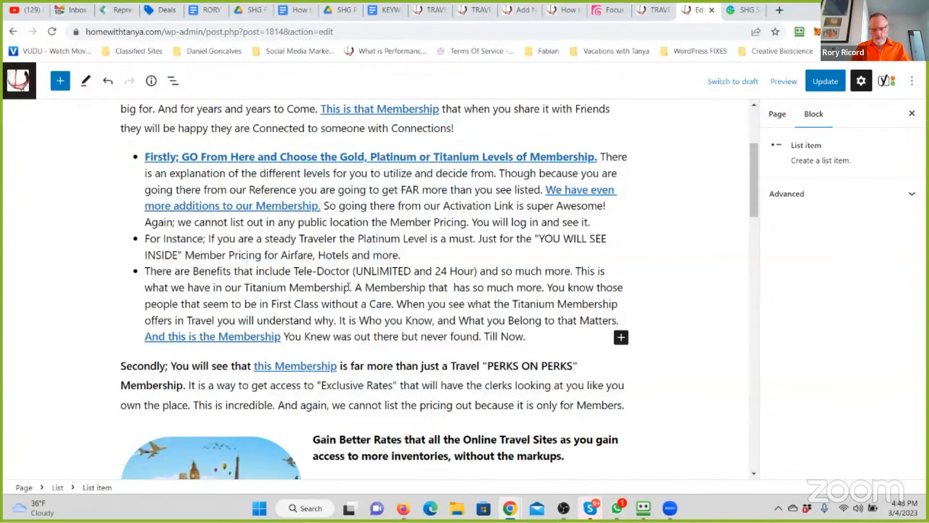
{"action": "type", "text": "covers you whe"}
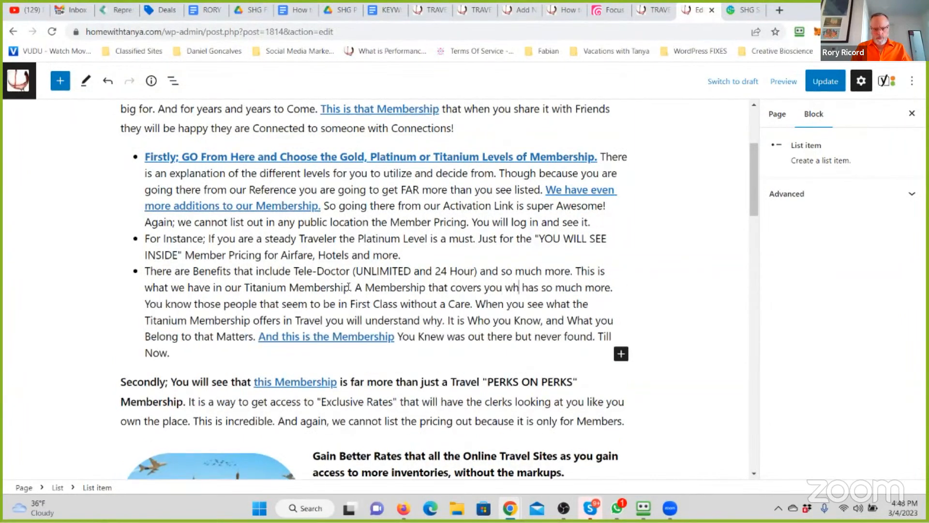
{"action": "type", "text": "n"}
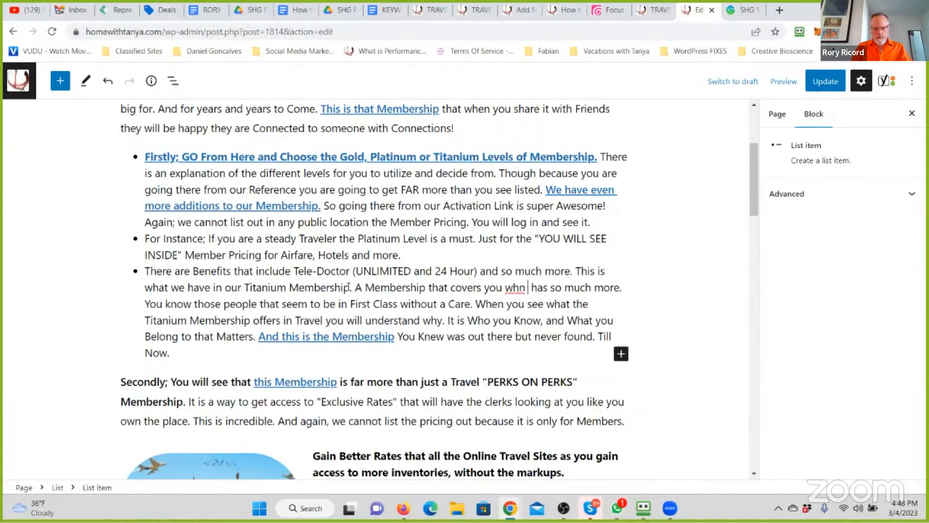
{"action": "type", "text": " you Travel so well you will use it at home too. "}
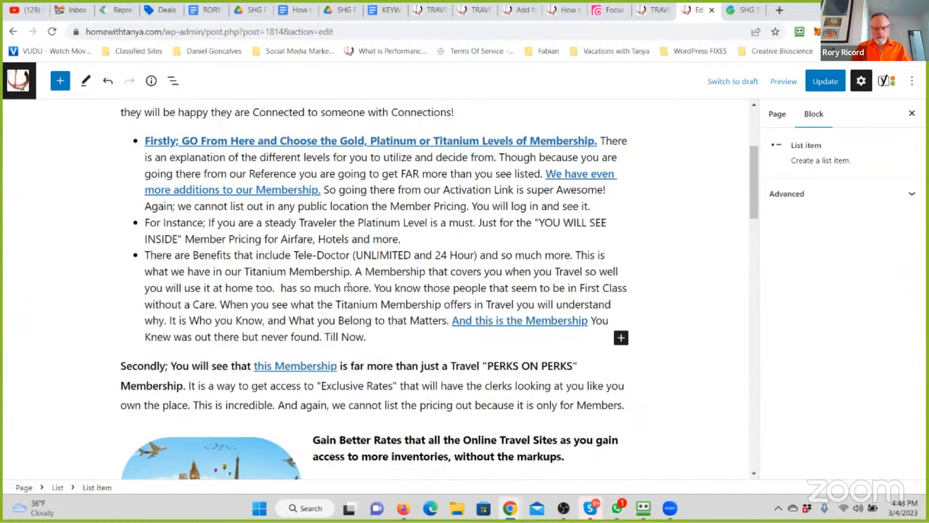
{"action": "type", "text": "So much is about to be shared with you. Enjoy b"}
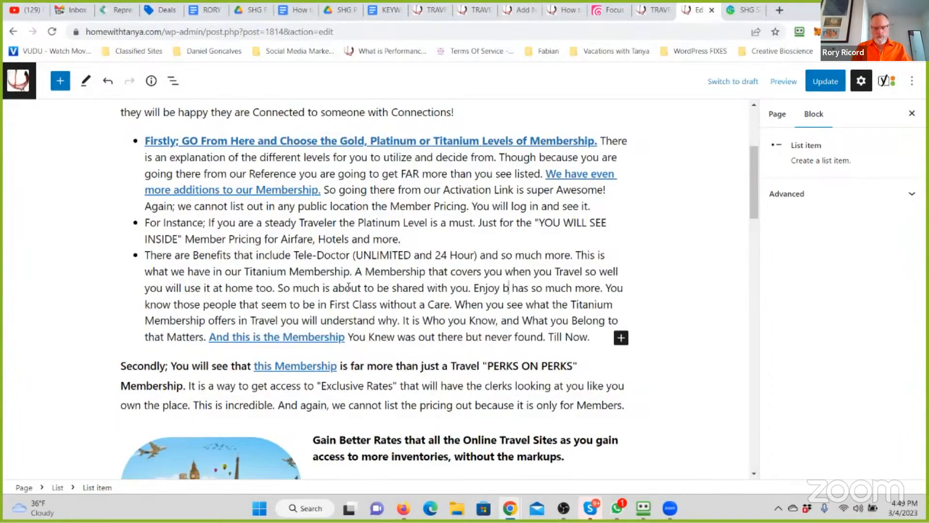
{"action": "type", "text": "eing \"In T"}
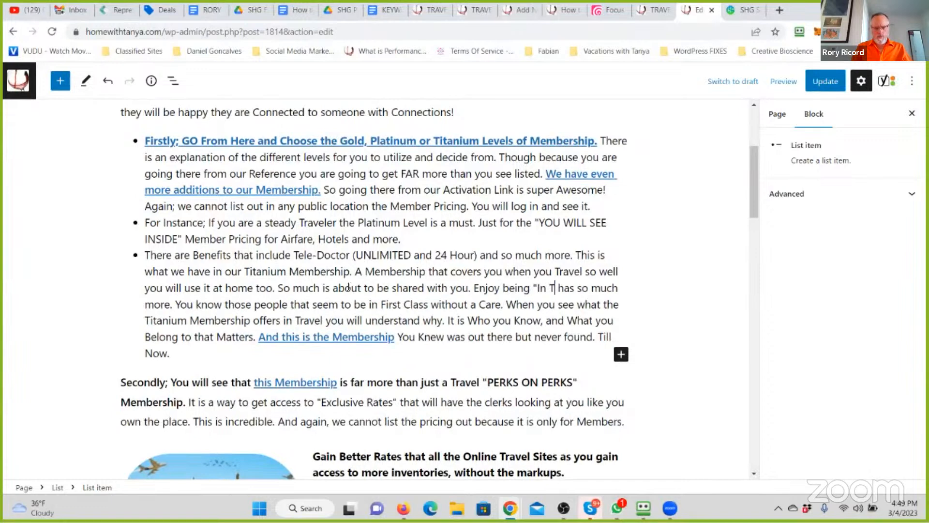
{"action": "type", "text": "he Know\" wi"}
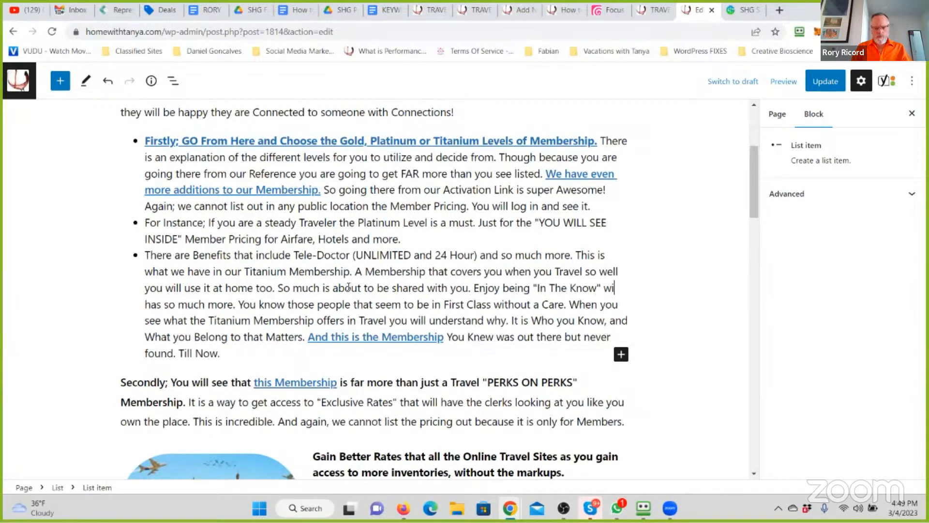
{"action": "type", "text": "th us hee"}
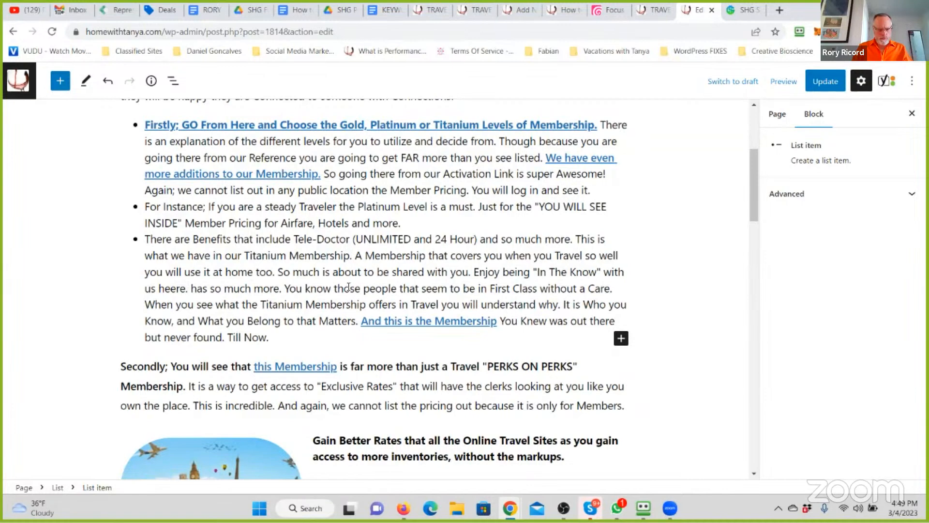
{"action": "type", "text": "re."}
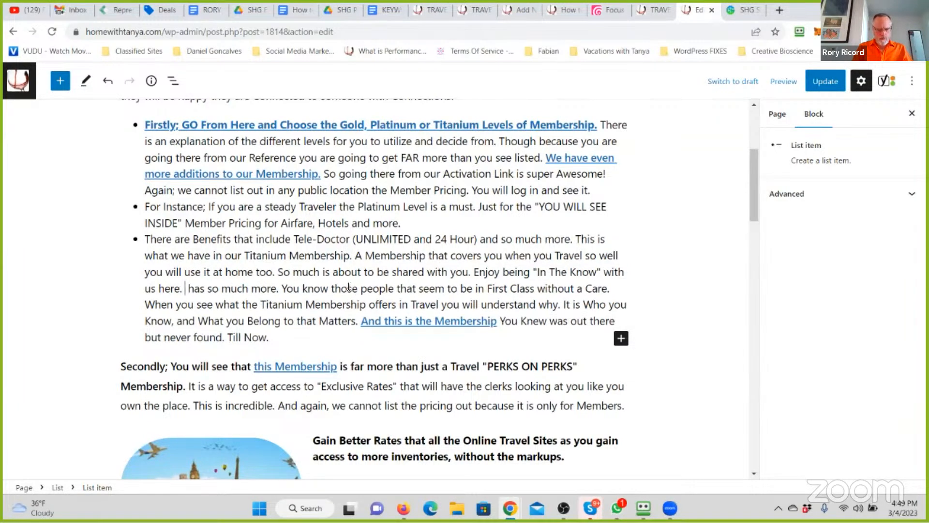
- Replace all the old text after "with us here." in the third list item with "Forget American Express Memberships."
{"action": "left_click_drag", "start_coordinate": [273, 342], "coordinate": [187, 290]}
{"action": "key", "text": "BackSpace"}
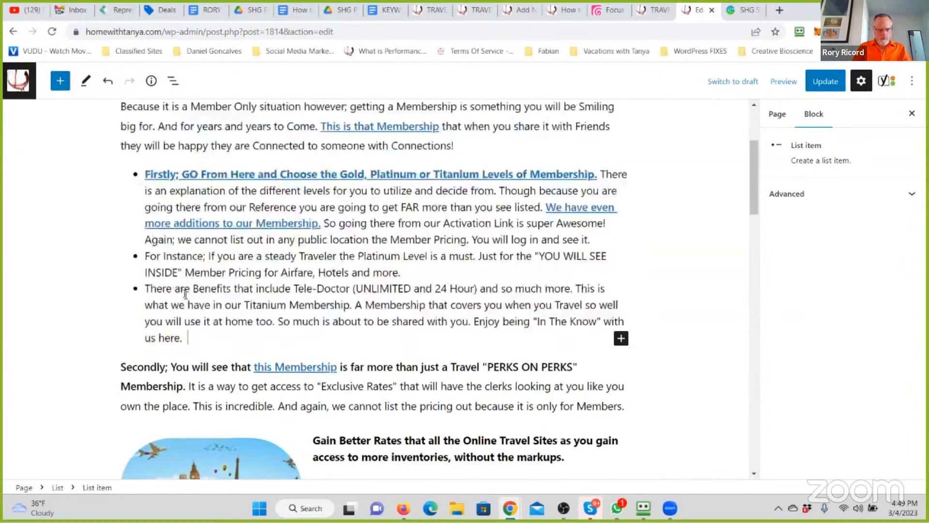
{"action": "type", "text": "Forget American "}
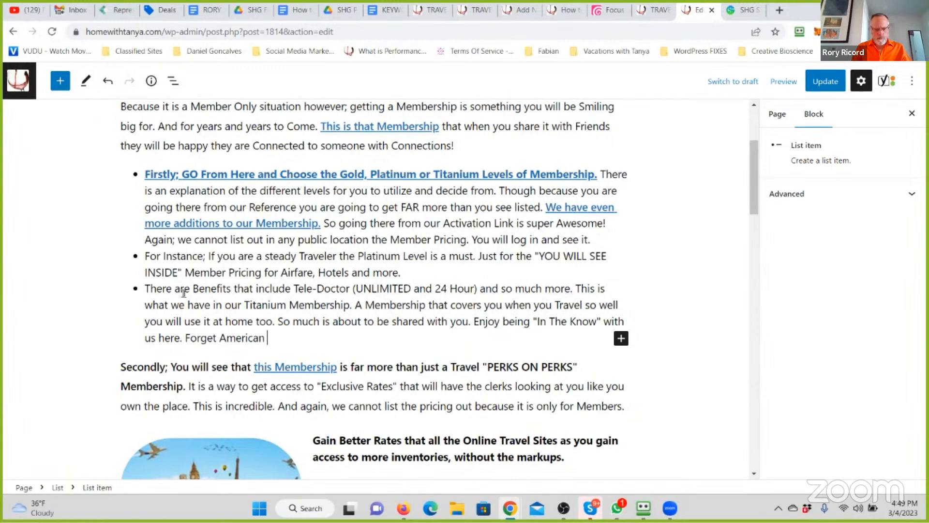
{"action": "type", "text": "Express Memberships. This will"}
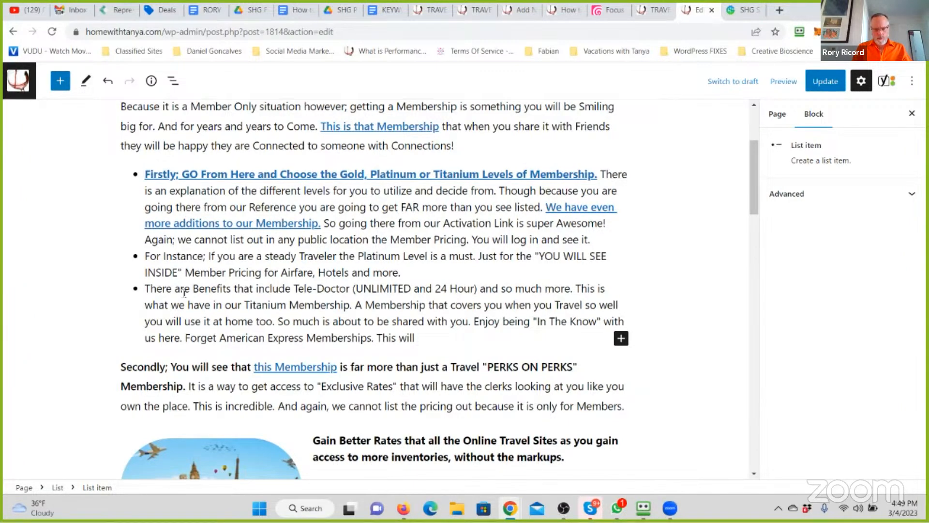
- After "American Express Memberships.", add "This is the Membership you knew existed somehow but were never given access too. Here you are!"
{"action": "key", "text": "BackSpace"}
{"action": "key", "text": "BackSpace"}
{"action": "key", "text": "BackSpace"}
{"action": "key", "text": "BackSpace"}
{"action": "key", "text": "BackSpace"}
{"action": "key", "text": "BackSpace"}
{"action": "key", "text": "BackSpace"}
{"action": "key", "text": "BackSpace"}
{"action": "type", "text": "his is the Membershi"}
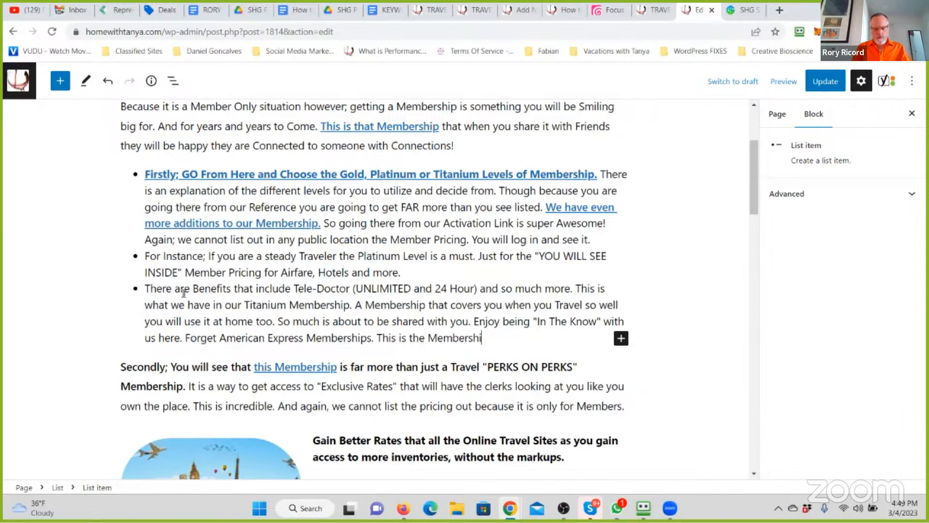
{"action": "type", "text": "p you knew exist"}
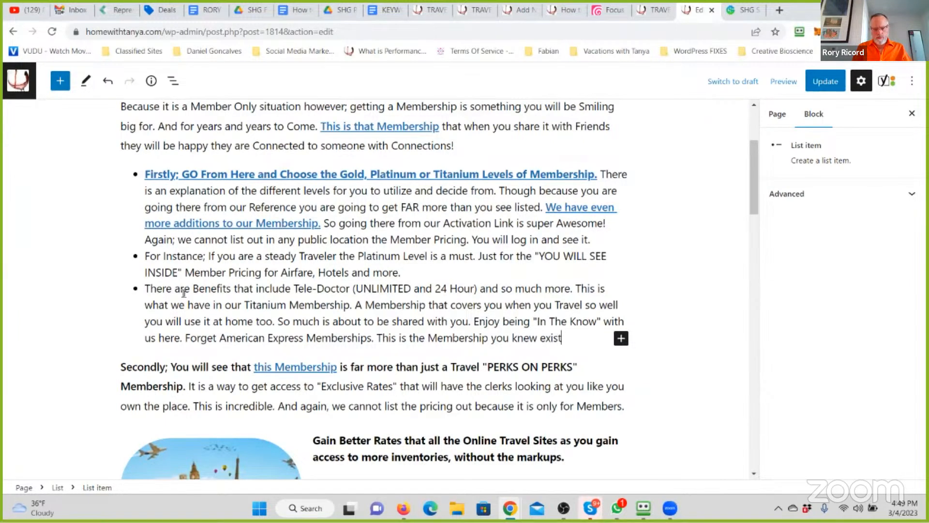
{"action": "type", "text": "ed somehow but were never given access too."}
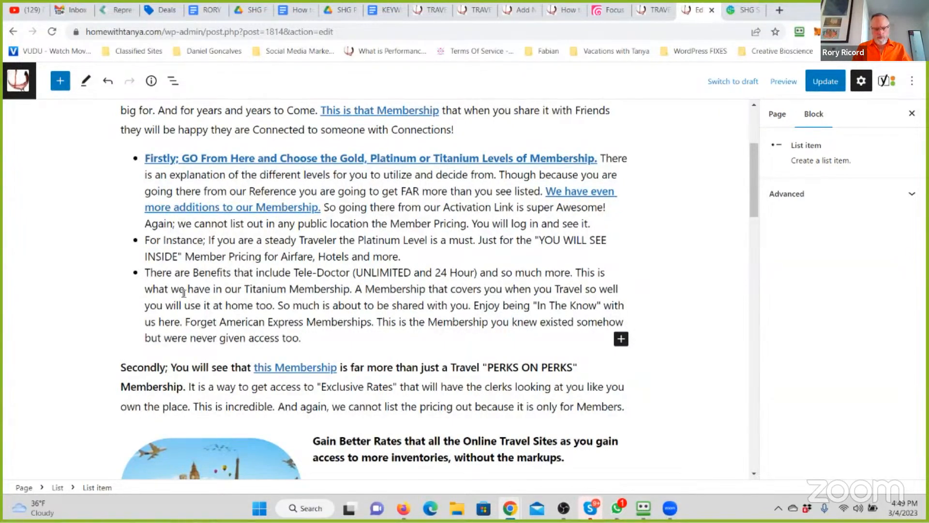
{"action": "type", "text": " Here you are!"}
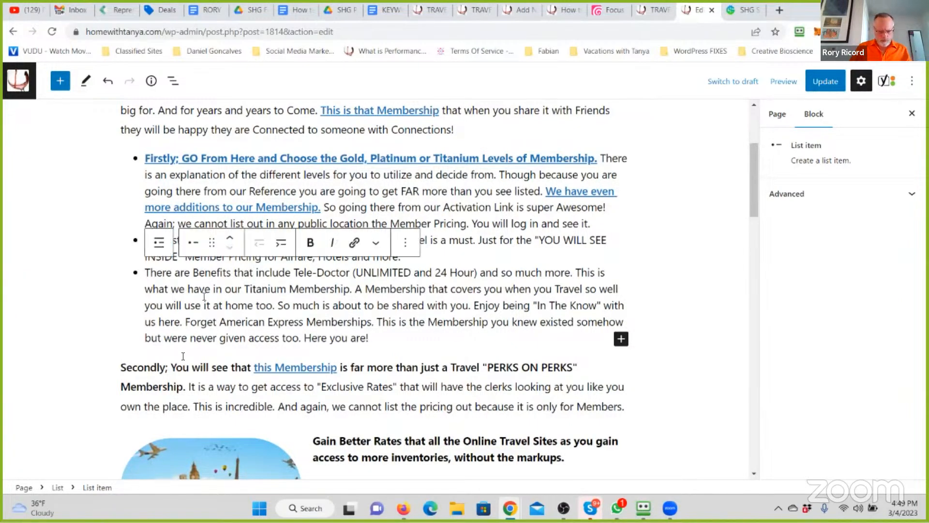
- Bold "Here you are!" and link it to the copied savingshighwayglobal.com membership address, set to open in a new tab
{"action": "left_click_drag", "start_coordinate": [376, 338], "coordinate": [304, 338]}
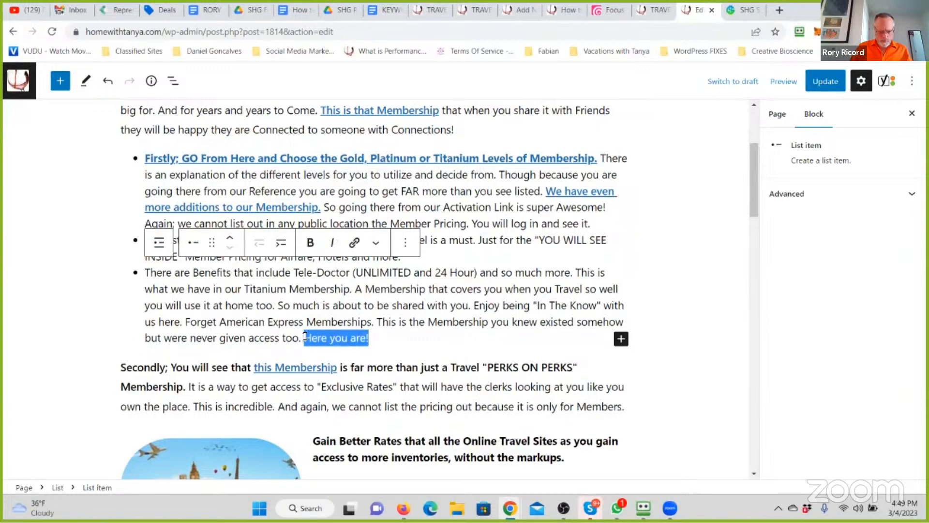
{"action": "left_click", "coordinate": [310, 242]}
{"action": "left_click", "coordinate": [360, 243]}
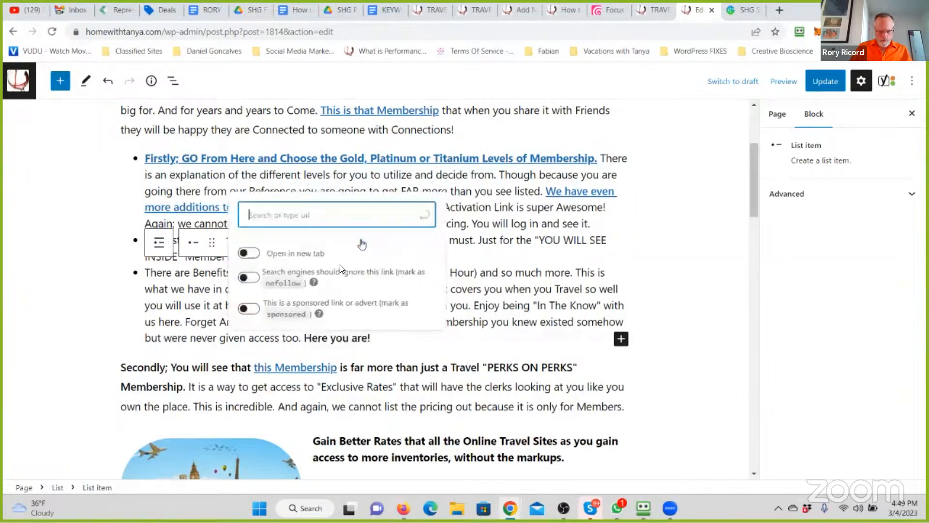
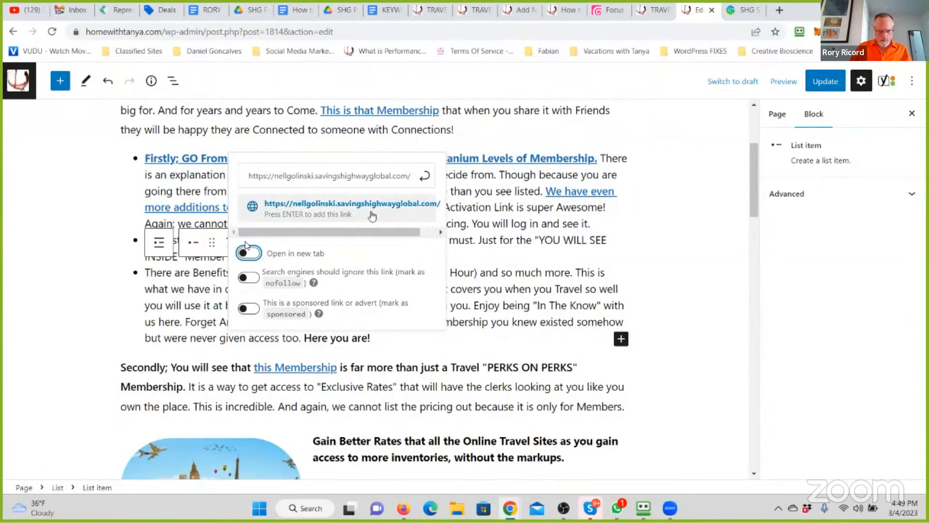
{"action": "left_click", "coordinate": [253, 252]}
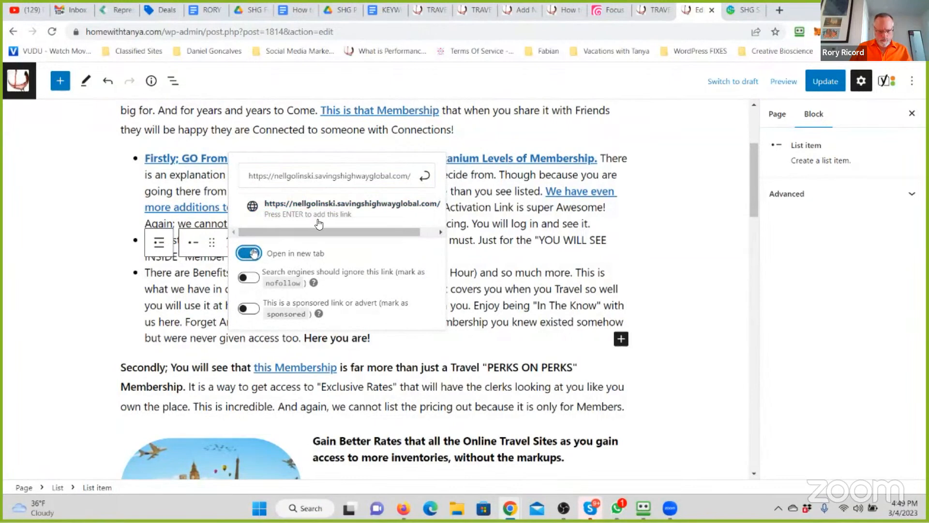
{"action": "left_click", "coordinate": [424, 176]}
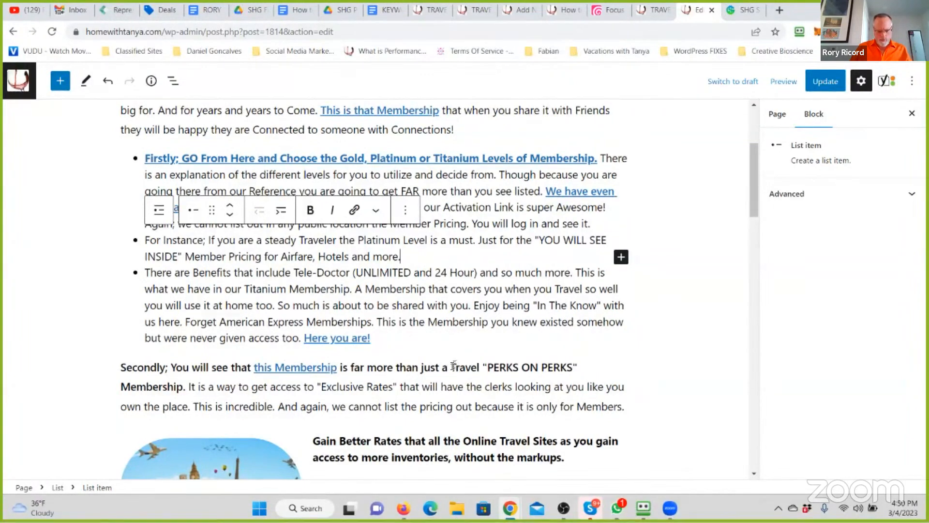
- In the bold sentence starting "Secondly;", insert "So good we cannot list it" in quotation marks before "Travel"
{"action": "left_click", "coordinate": [454, 367]}
{"action": "type", "text": "\"So good "}
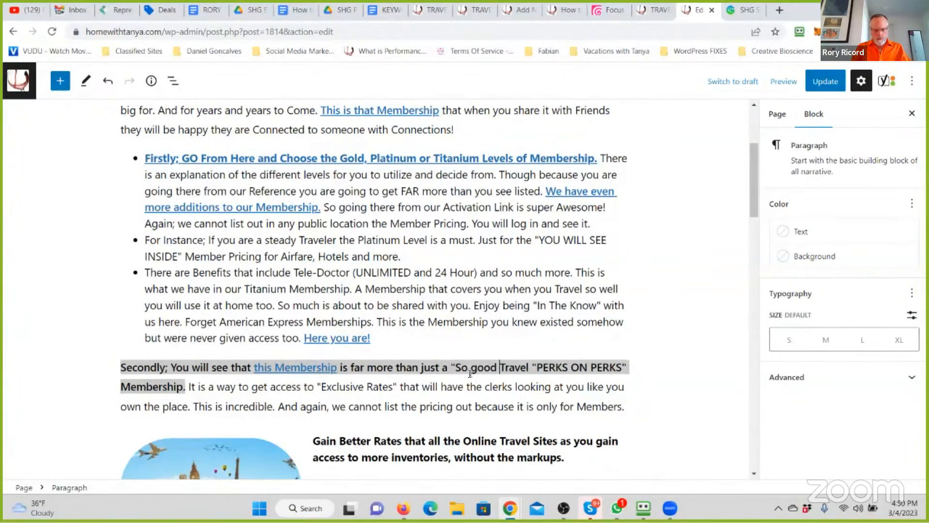
{"action": "type", "text": "we cannot list"}
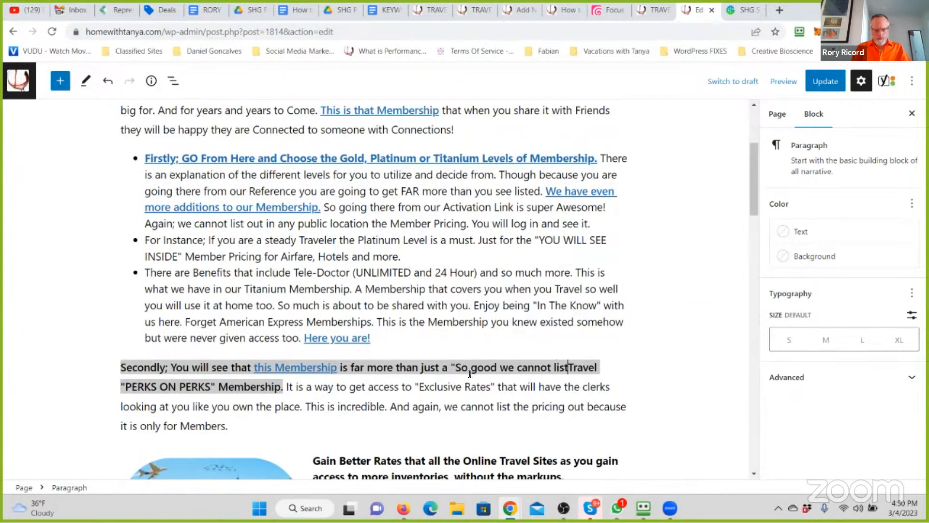
{"action": "type", "text": " it\""}
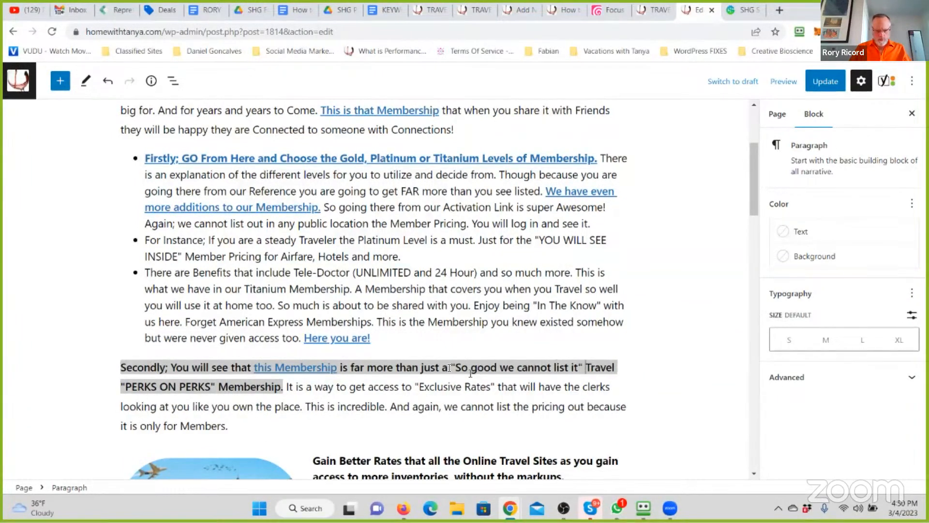
{"action": "left_click", "coordinate": [484, 420]}
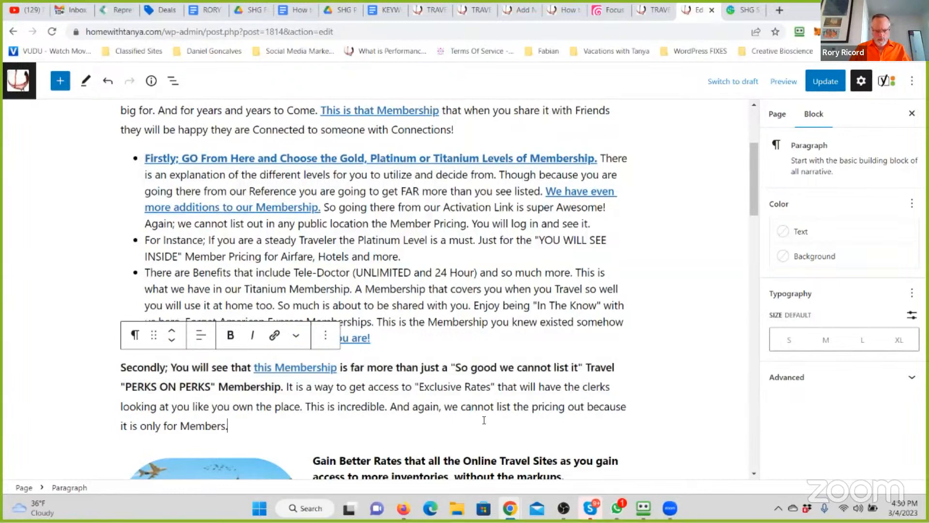
- Replace "Exclusive" with "Member Only" before "Rates" in the "Secondly" paragraph
{"action": "left_click", "coordinate": [369, 386]}
{"action": "left_click_drag", "start_coordinate": [420, 386], "coordinate": [461, 381]}
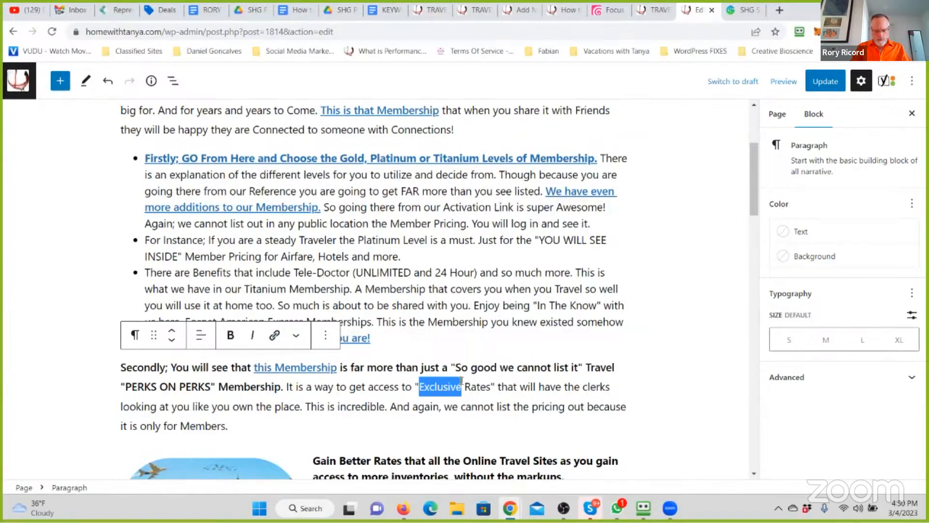
{"action": "type", "text": "Member Only"}
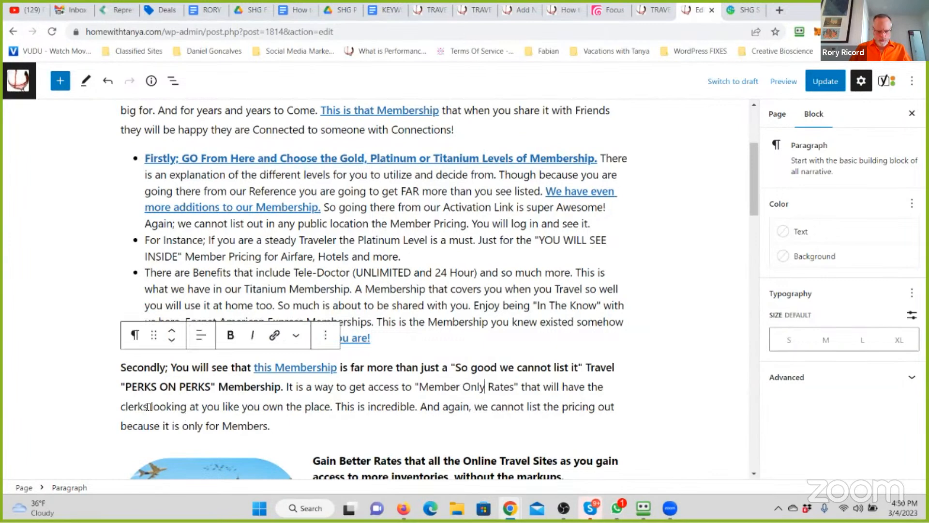
- Replace "clerks" with the correctly spelled "Concierge's" in the "Secondly" paragraph
{"action": "left_click_drag", "start_coordinate": [147, 406], "coordinate": [106, 401]}
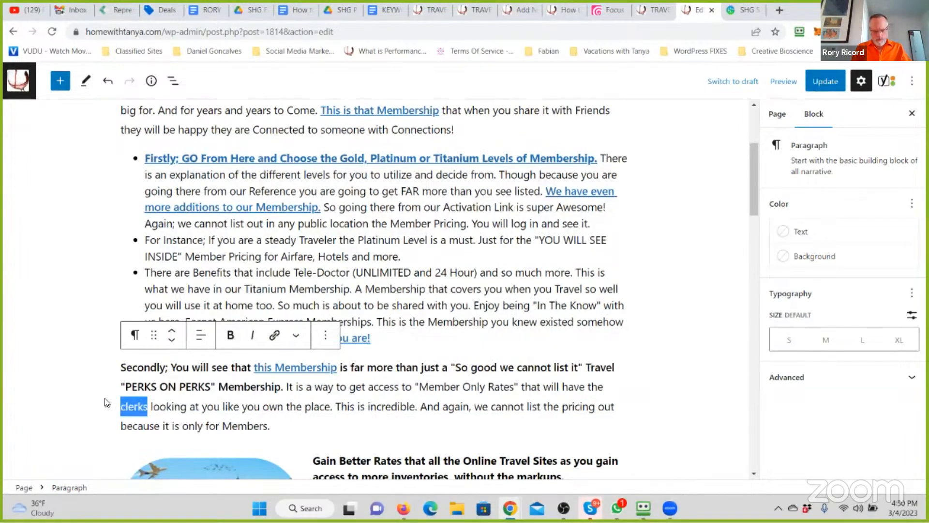
{"action": "type", "text": "Conceirge's"}
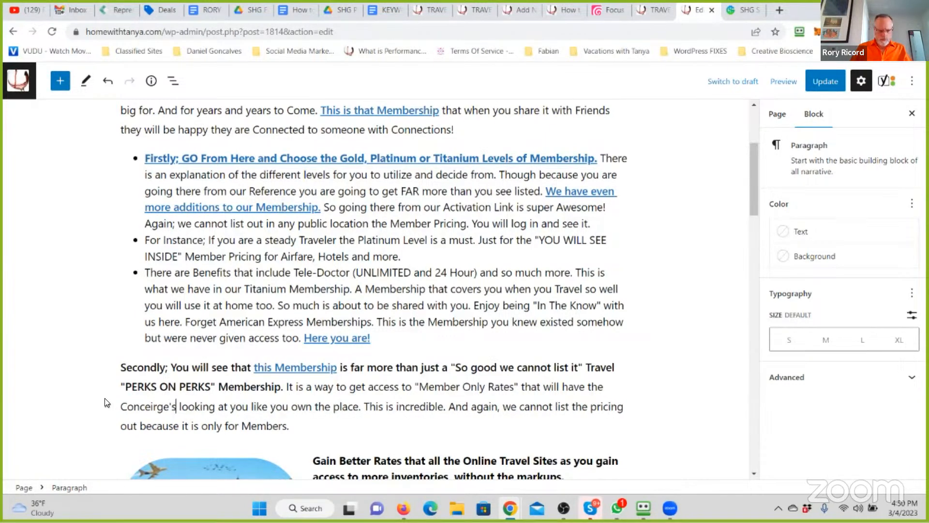
{"action": "right_click", "coordinate": [144, 404]}
{"action": "left_click", "coordinate": [186, 219]}
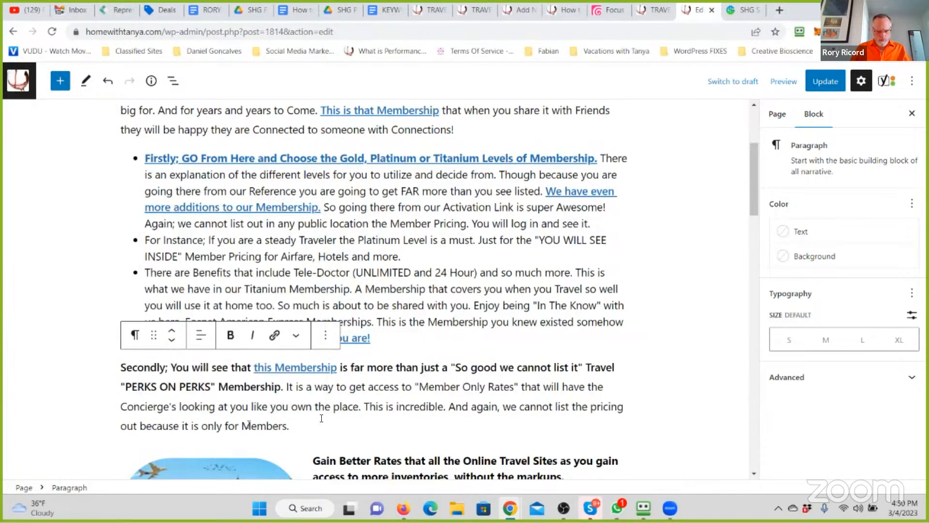
- Replace "like you own the place" with "like your Dad Owns the Airline or Hotel" and delete the paragraph's remaining sentences after it
{"action": "left_click_drag", "start_coordinate": [359, 407], "coordinate": [251, 408]}
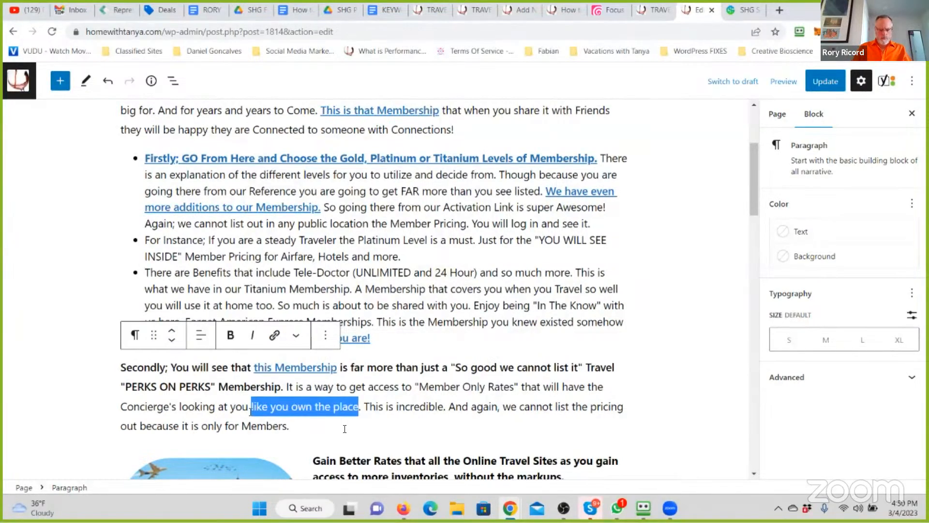
{"action": "key", "text": "BackSpace"}
{"action": "type", "text": "like your Dad Owns"}
{"action": "type", "text": " the Pl"}
{"action": "key", "text": "BackSpace"}
{"action": "key", "text": "BackSpace"}
{"action": "key", "text": "BackSpace"}
{"action": "key", "text": "BackSpace"}
{"action": "key", "text": "BackSpace"}
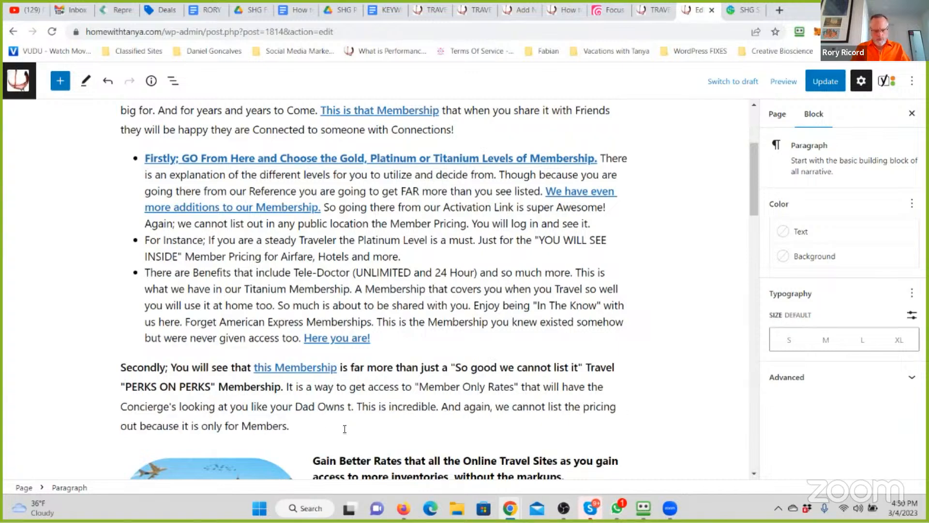
{"action": "type", "text": "Airline or Hote"}
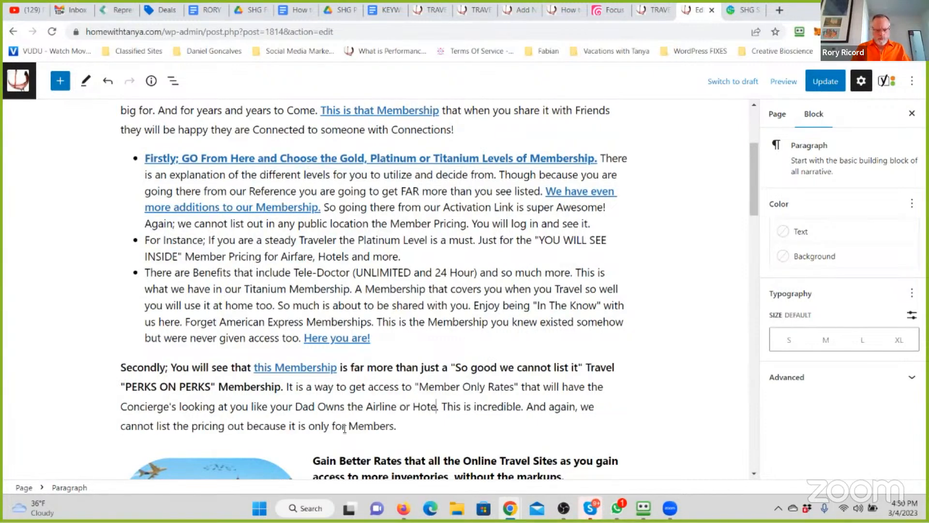
{"action": "type", "text": "l"}
{"action": "left_click_drag", "start_coordinate": [395, 426], "coordinate": [445, 405]}
{"action": "key", "text": "BackSpace"}
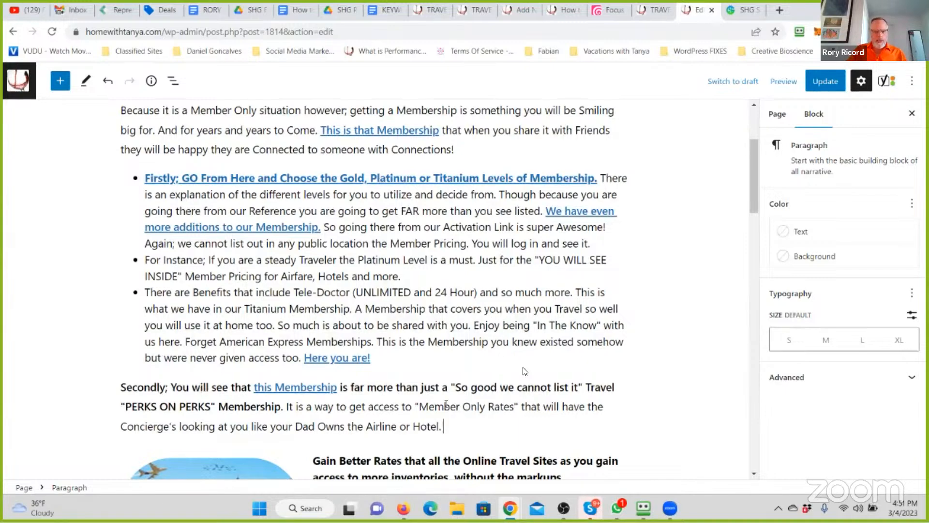
- Replace the "Gain Better Rates" heading beside the landmarks image with "Membership has its PERKS"
{"action": "scroll", "coordinate": [571, 204], "scroll_direction": "down", "scroll_amount": 3}
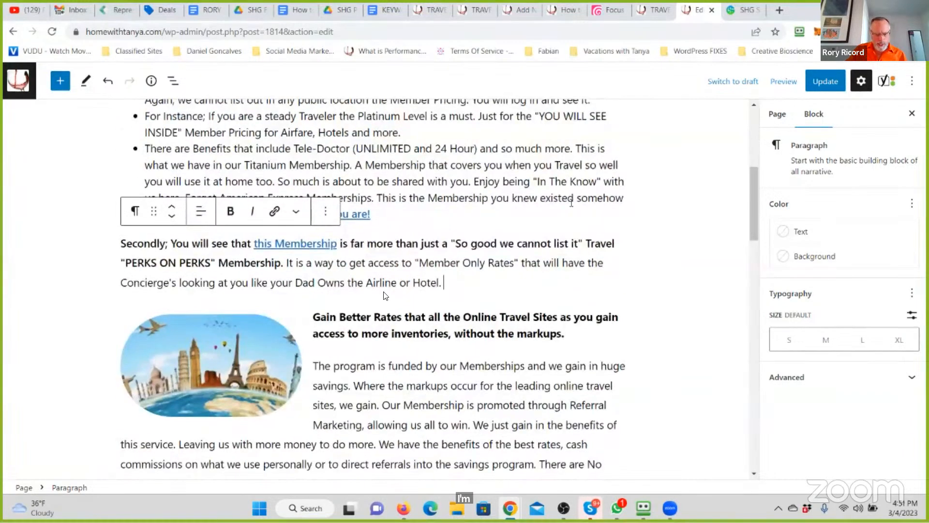
{"action": "left_click", "coordinate": [569, 332]}
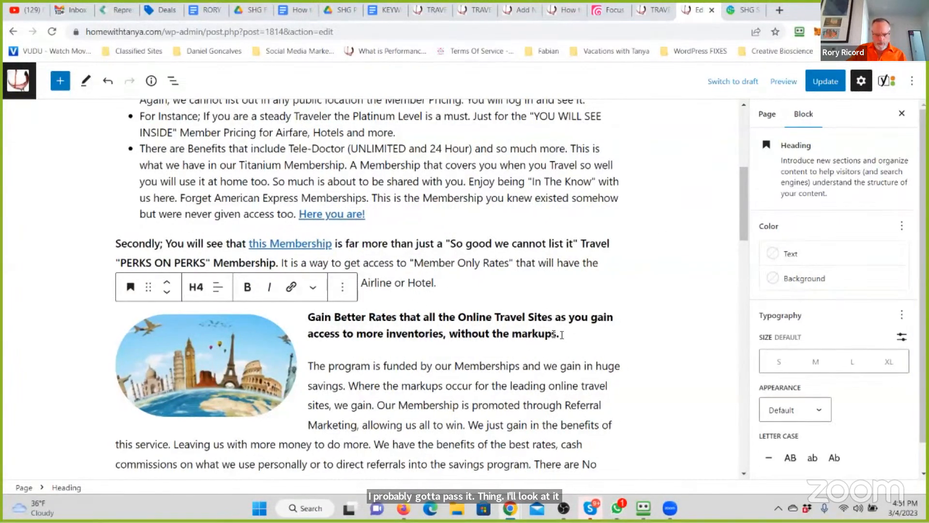
{"action": "left_click_drag", "start_coordinate": [554, 333], "coordinate": [316, 317]}
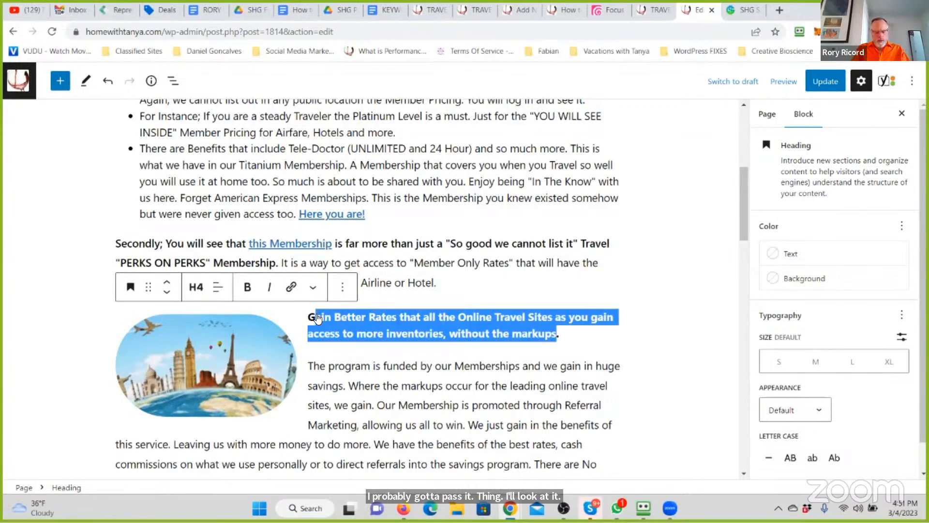
{"action": "scroll", "coordinate": [317, 319], "scroll_direction": "up", "scroll_amount": 1}
{"action": "type", "text": "Memberhips"}
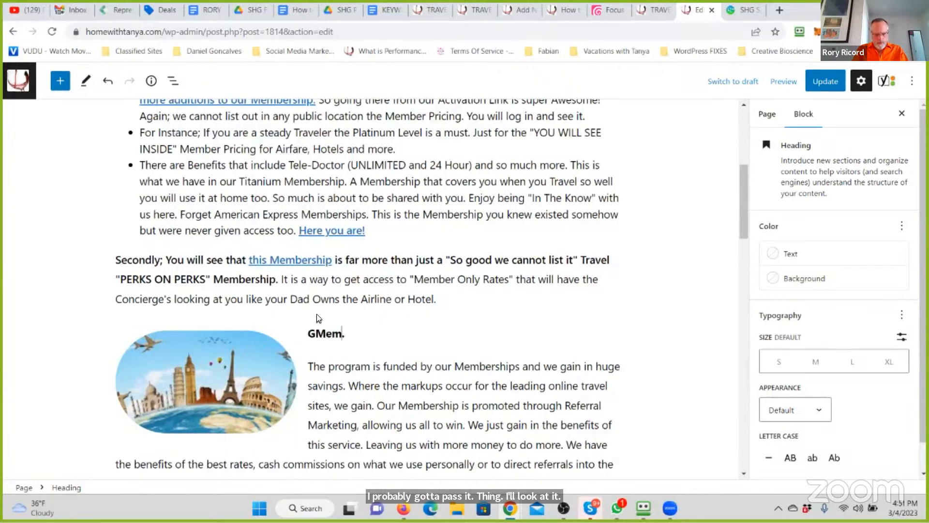
{"action": "key", "text": "BackSpace"}
{"action": "key", "text": "BackSpace"}
{"action": "key", "text": "BackSpace"}
{"action": "key", "text": "BackSpace"}
{"action": "key", "text": "BackSpace"}
{"action": "type", "text": "shi"}
{"action": "type", "text": "p has its "}
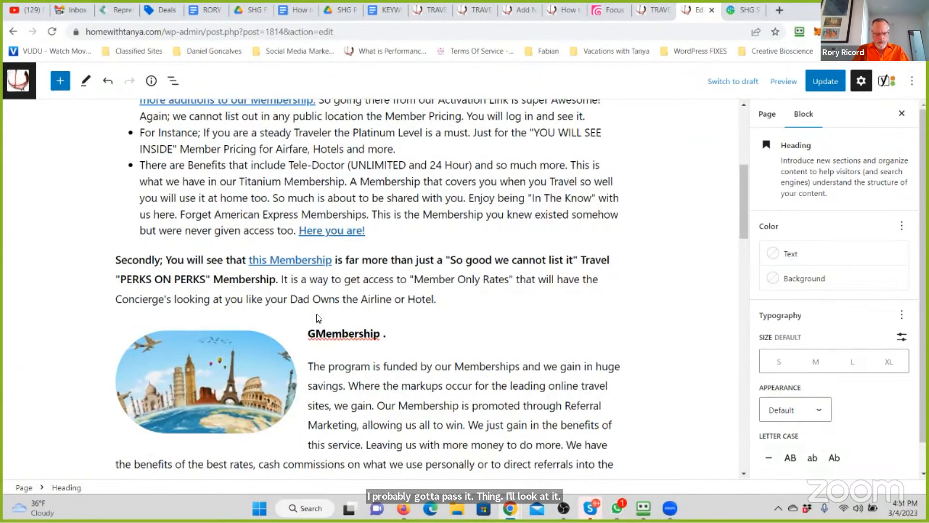
{"action": "type", "text": "PERKS>"}
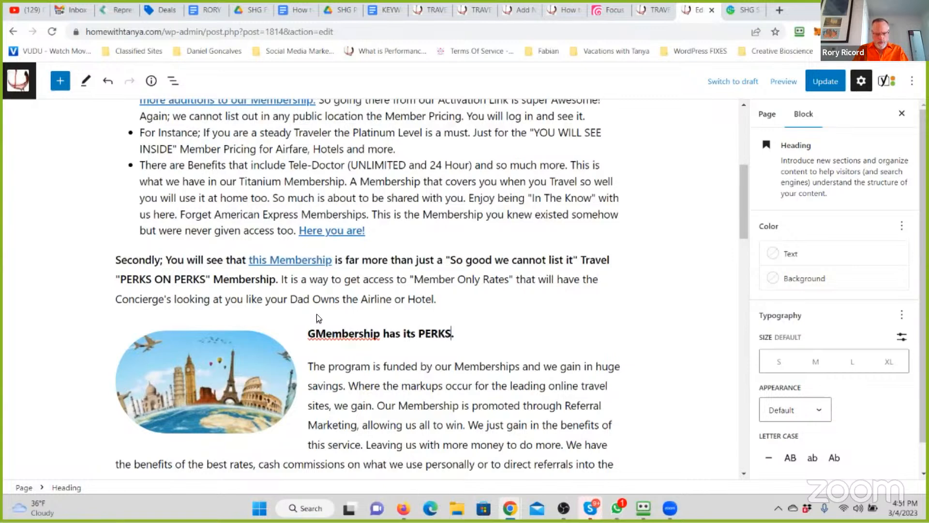
{"action": "key", "text": "BackSpace"}
- Extend the heading with "And here that is such an Understatement." and remove the stray "G" at its start
{"action": "type", "text": ". A"}
{"action": "type", "text": "nd here that is "}
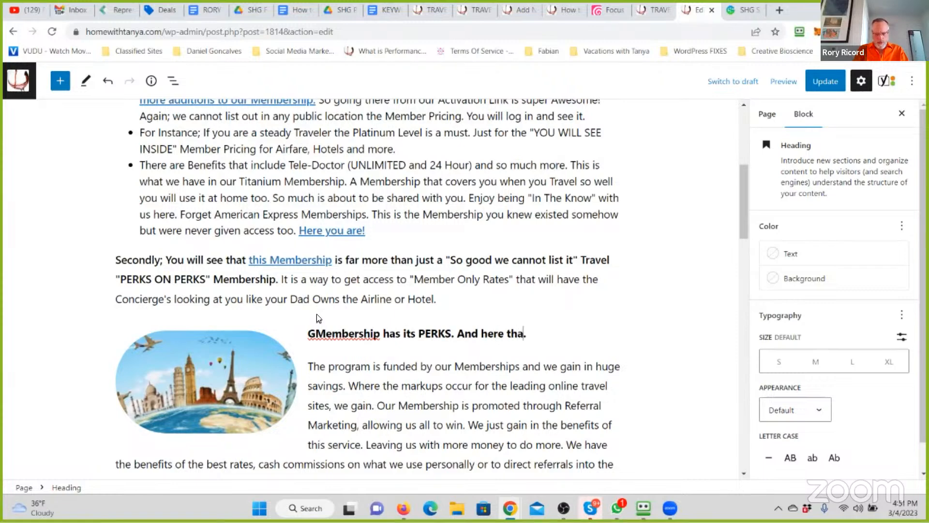
{"action": "type", "text": "so "}
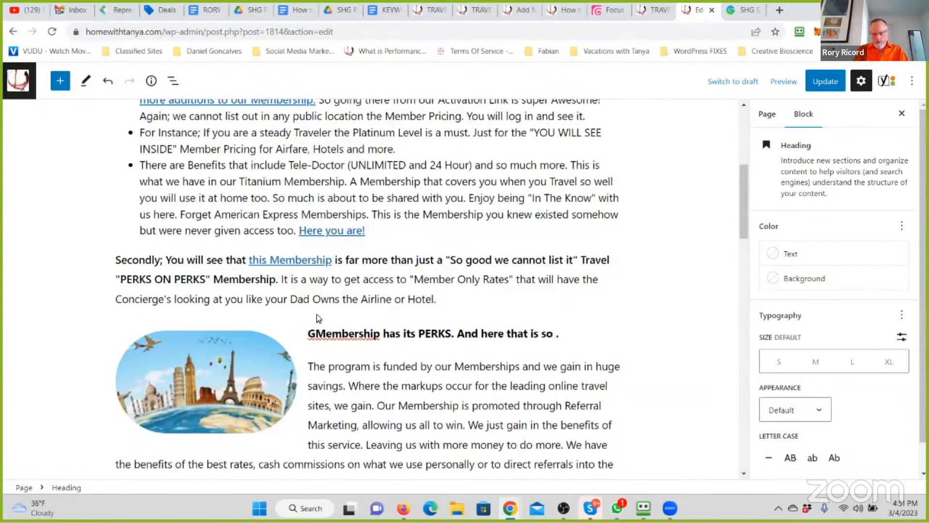
{"action": "type", "text": "mu"}
{"action": "key", "text": "BackSpace"}
{"action": "key", "text": "BackSpace"}
{"action": "type", "text": "uch an Understament"}
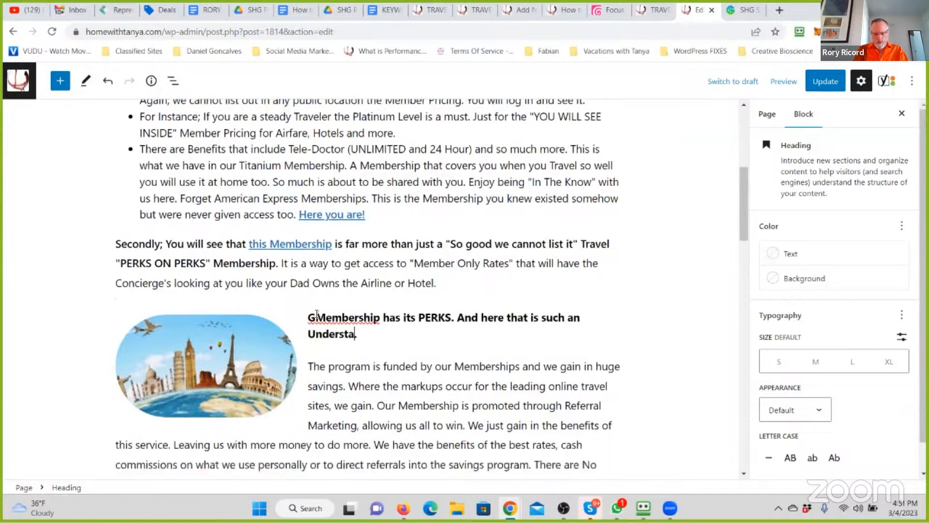
{"action": "key", "text": "BackSpace"}
{"action": "key", "text": "BackSpace"}
{"action": "key", "text": "BackSpace"}
{"action": "key", "text": "BackSpace"}
{"action": "type", "text": "ement"}
{"action": "key", "text": "BackSpace"}
{"action": "key", "text": "BackSpace"}
{"action": "key", "text": "BackSpace"}
{"action": "key", "text": "BackSpace"}
{"action": "key", "text": "BackSpace"}
{"action": "type", "text": "tement"}
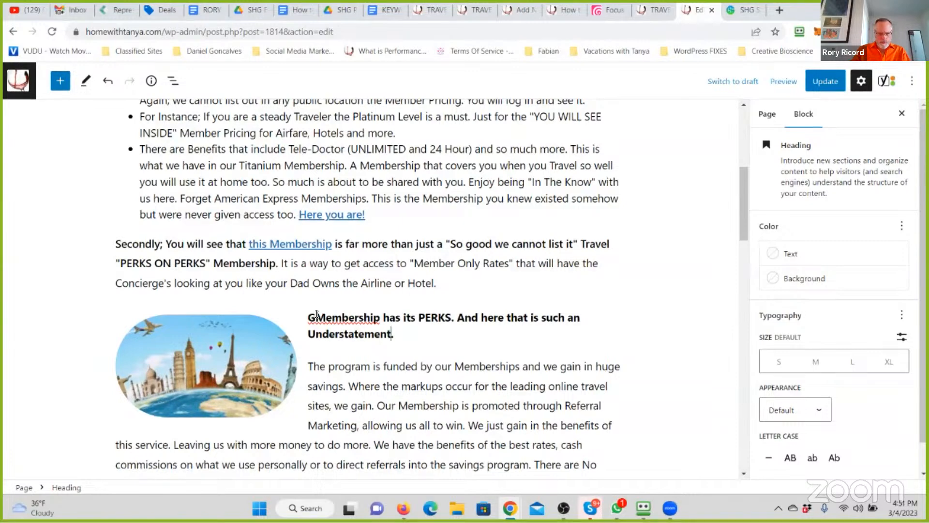
{"action": "left_click", "coordinate": [316, 313]}
{"action": "key", "text": "BackSpace"}
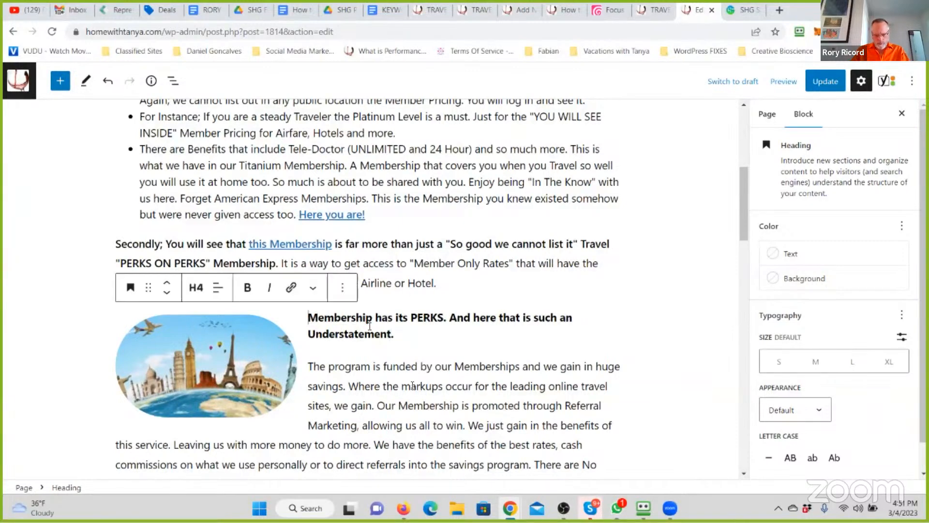
- Replace the whole "The program is funded" paragraph under the heading with "Because this is for Members Only"
{"action": "left_click", "coordinate": [412, 381]}
{"action": "scroll", "coordinate": [412, 378], "scroll_direction": "down", "scroll_amount": 3}
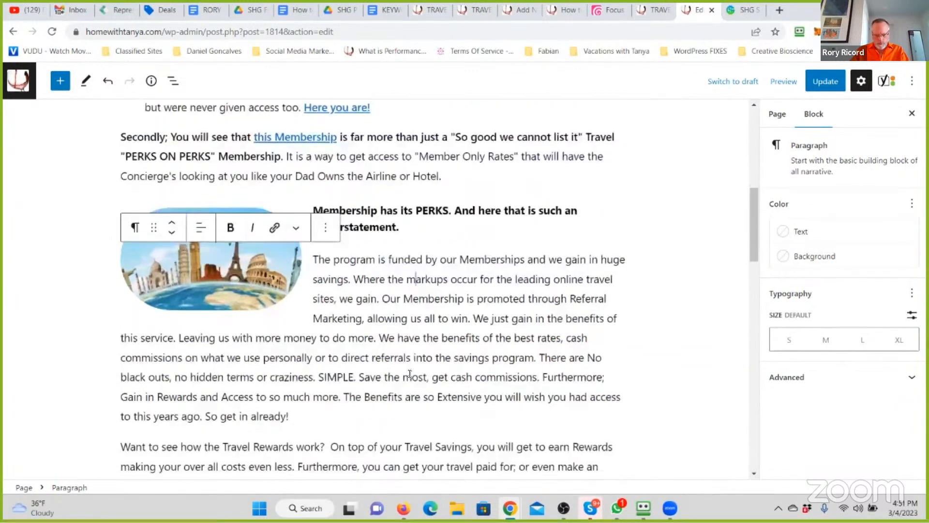
{"action": "left_click_drag", "start_coordinate": [315, 414], "coordinate": [313, 264]}
{"action": "type", "text": "B"}
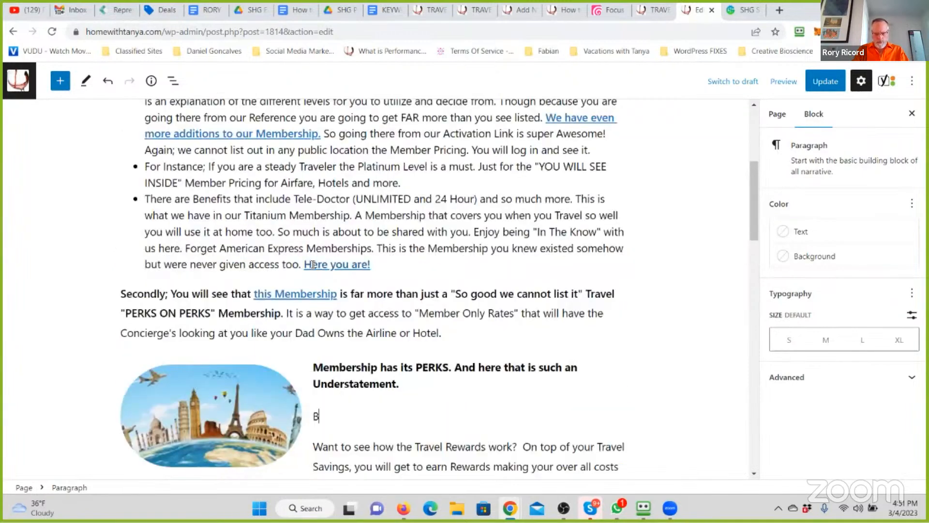
{"action": "type", "text": "ecause this is "}
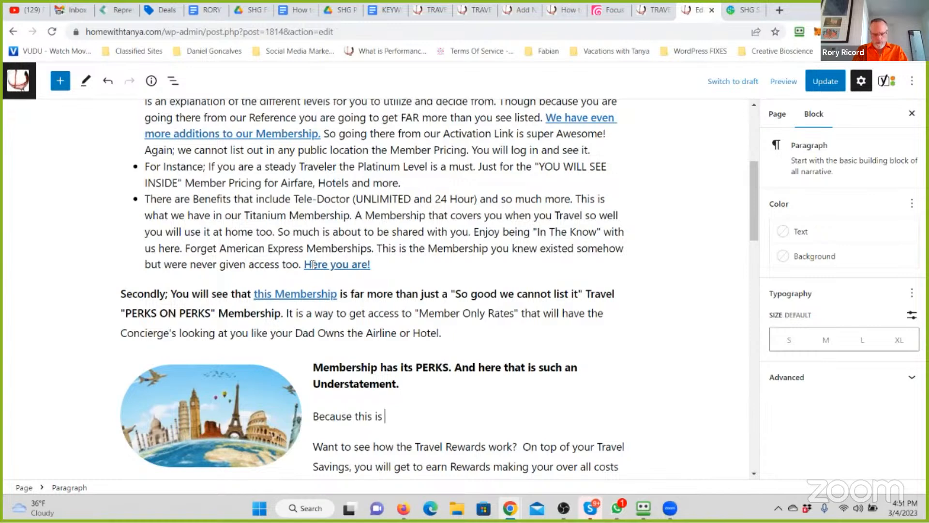
{"action": "type", "text": "for Members Only. Once youa r"}
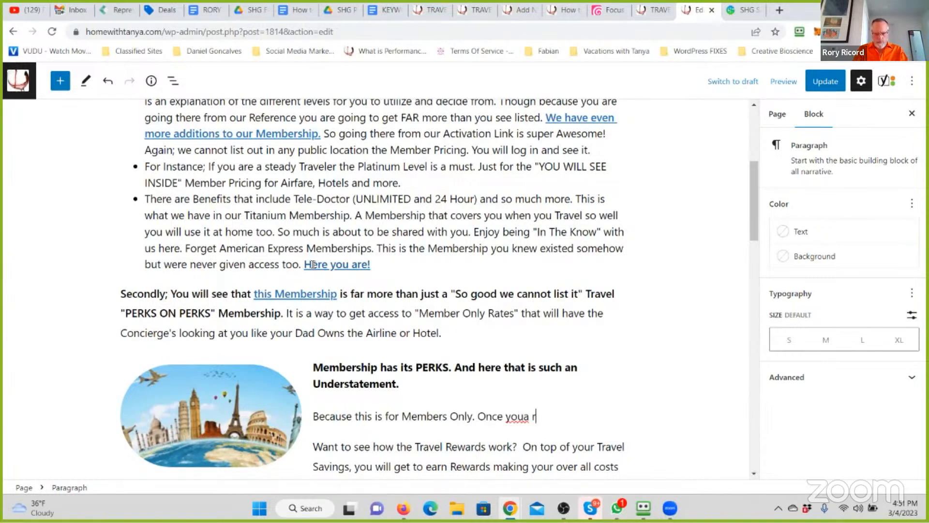
- After "Members Only.", add "Once you are logged into your account you will have access to the Perks and "Member Only" pricing and access."
{"action": "key", "text": "BackSpace"}
{"action": "key", "text": "BackSpace"}
{"action": "key", "text": "BackSpace"}
{"action": "type", "text": "are lo"}
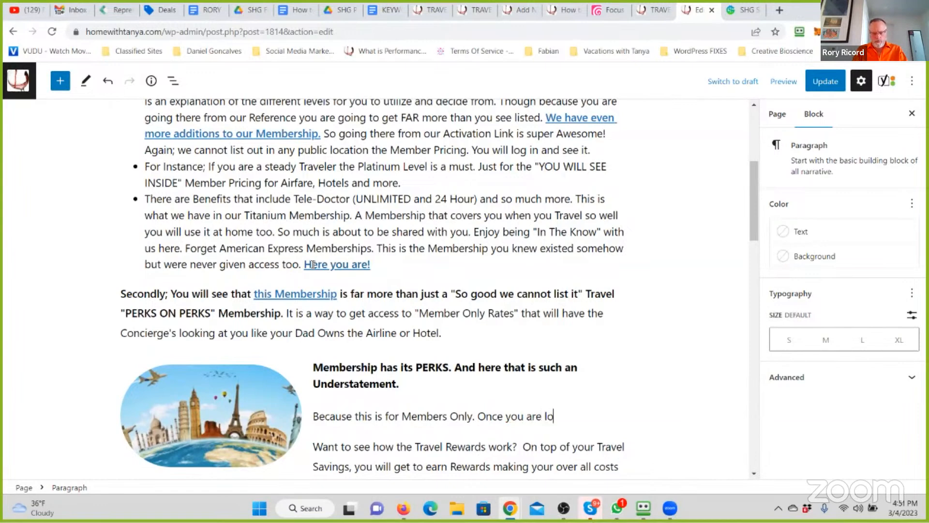
{"action": "type", "text": "gged into your acc"}
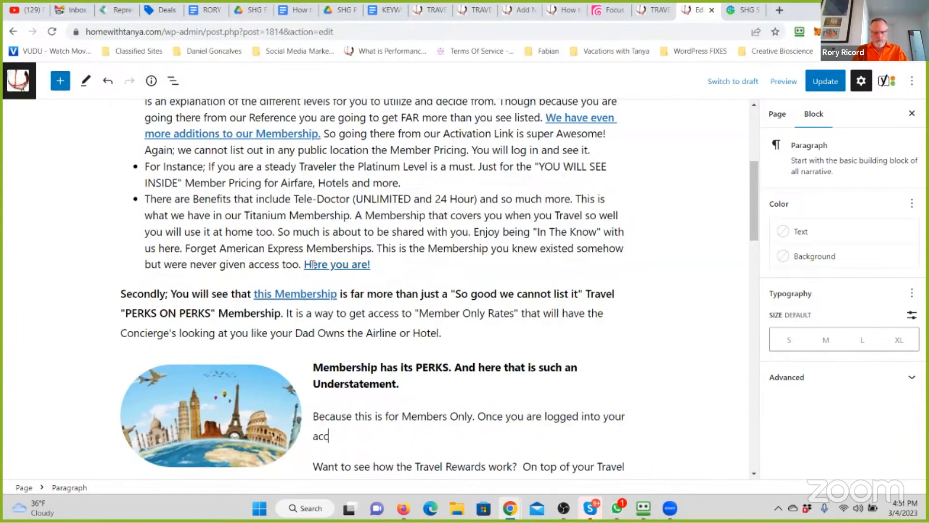
{"action": "type", "text": "ount you will h"}
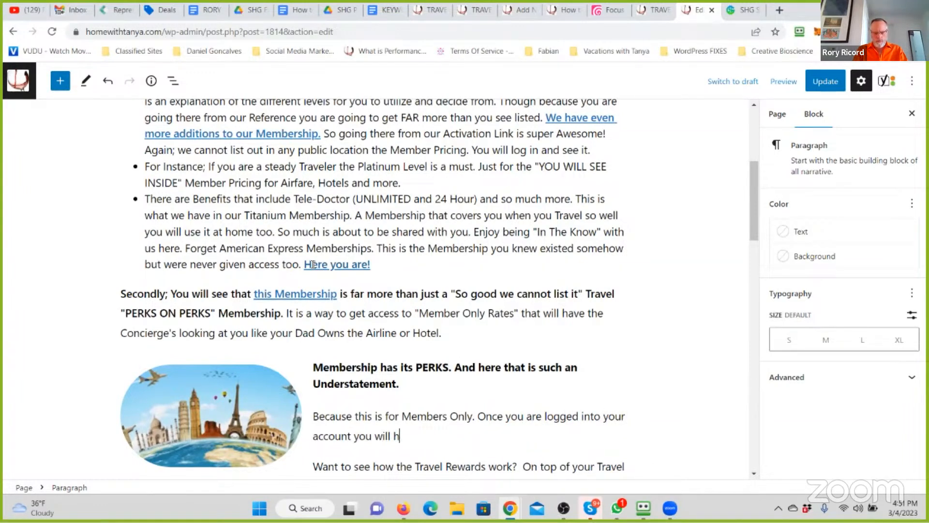
{"action": "type", "text": "ave access to the Pe"}
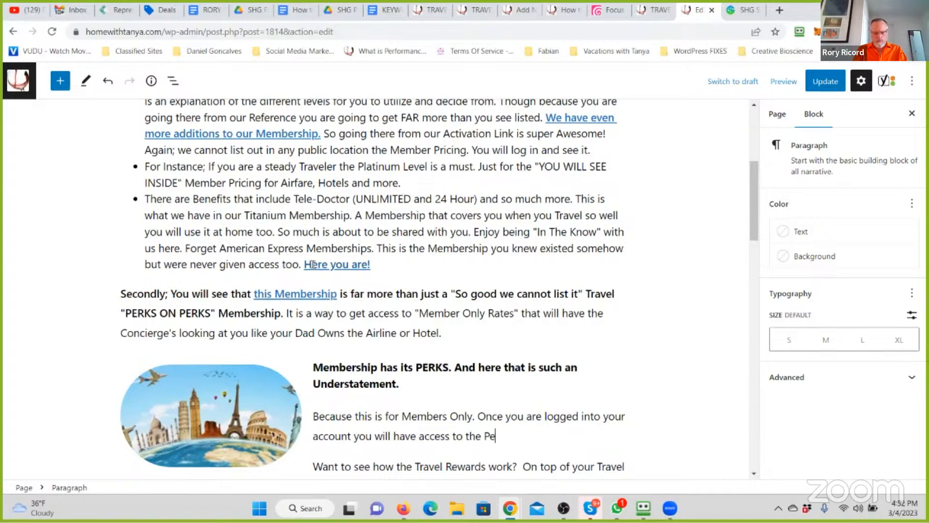
{"action": "type", "text": "rks and \"Member O"}
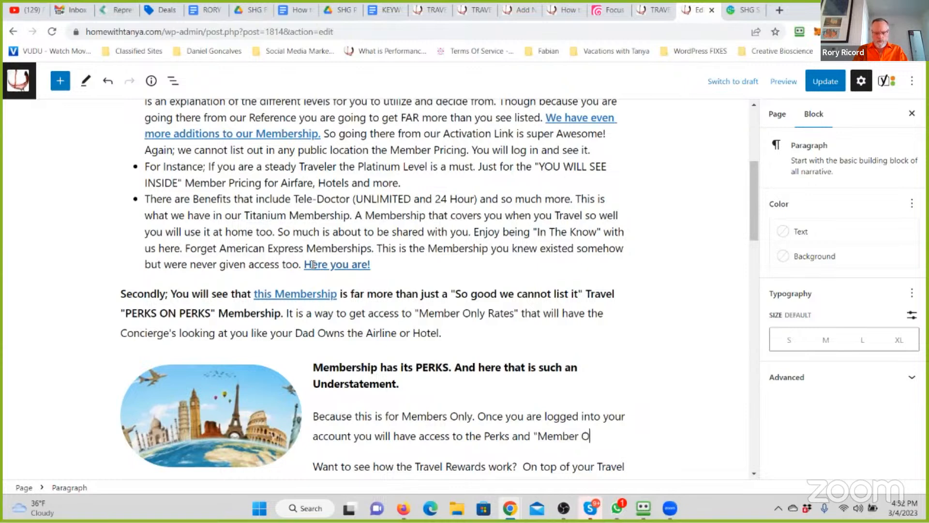
{"action": "type", "text": "nly\" pricing and access. This is"}
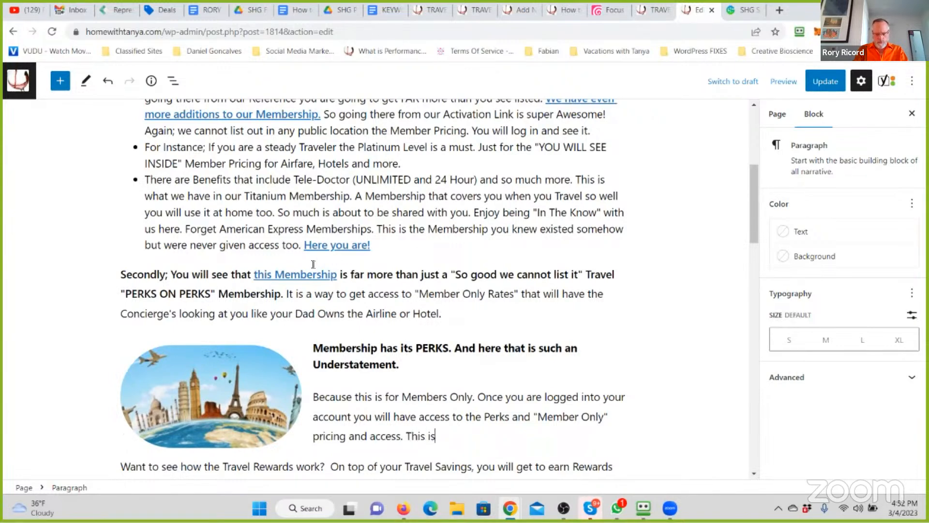
- Replace the stray "This is" after "pricing and access." with "Just remember, we can never publish our Pricing. It is that "Incredible"."
{"action": "key", "text": "BackSpace"}
{"action": "key", "text": "BackSpace"}
{"action": "key", "text": "BackSpace"}
{"action": "key", "text": "BackSpace"}
{"action": "key", "text": "BackSpace"}
{"action": "key", "text": "BackSpace"}
{"action": "key", "text": "BackSpace"}
{"action": "type", "text": "Just remember, we can never"}
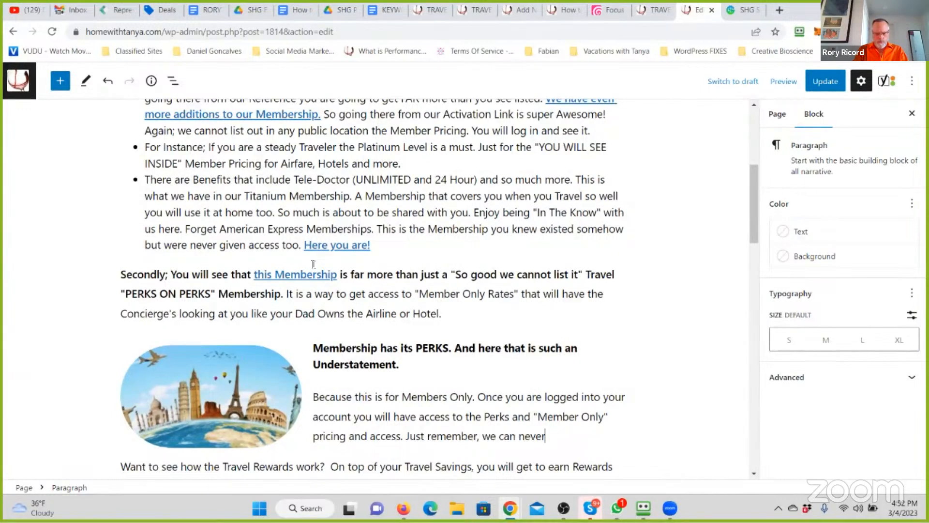
{"action": "type", "text": " publish our Pro"}
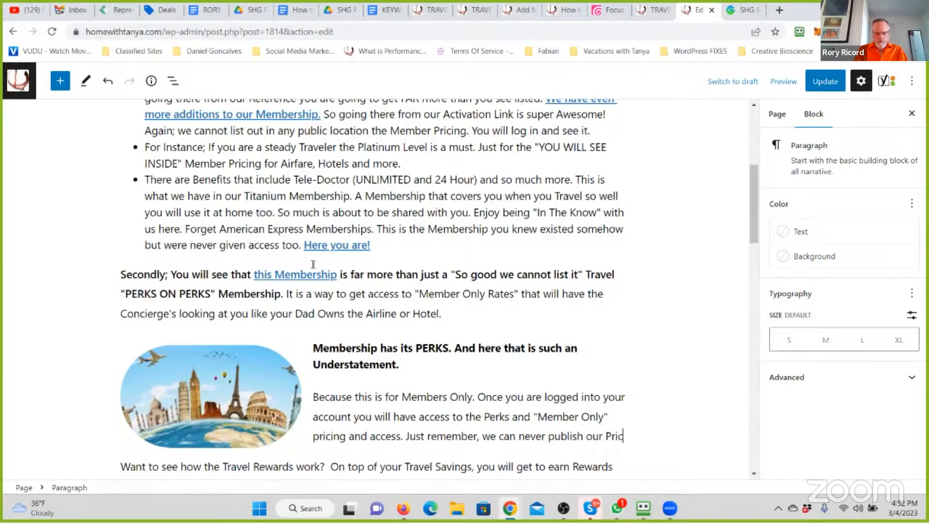
{"action": "type", "text": "cing. It is that "}
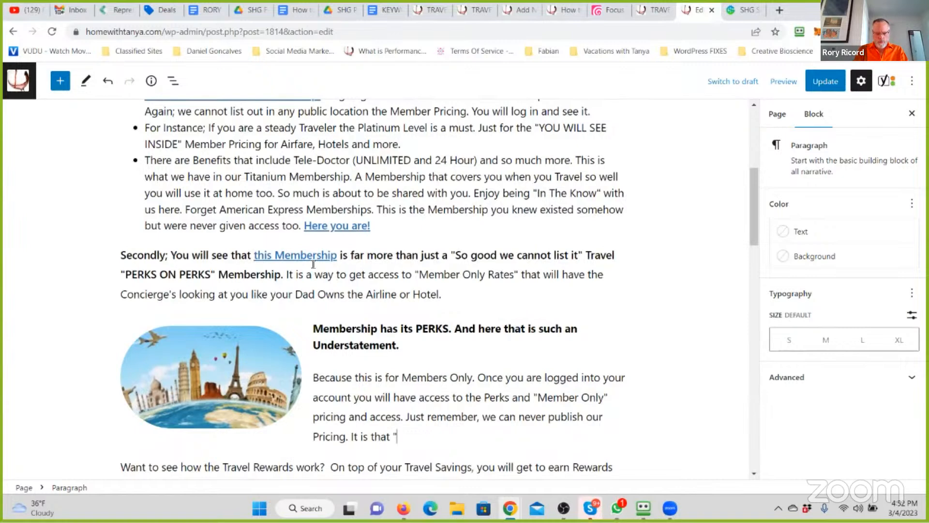
{"action": "type", "text": "\"INC"}
{"action": "key", "text": "BackSpace"}
{"action": "key", "text": "BackSpace"}
{"action": "key", "text": "BackSpace"}
{"action": "type", "text": "Incredible\". We all love it, use it, and"}
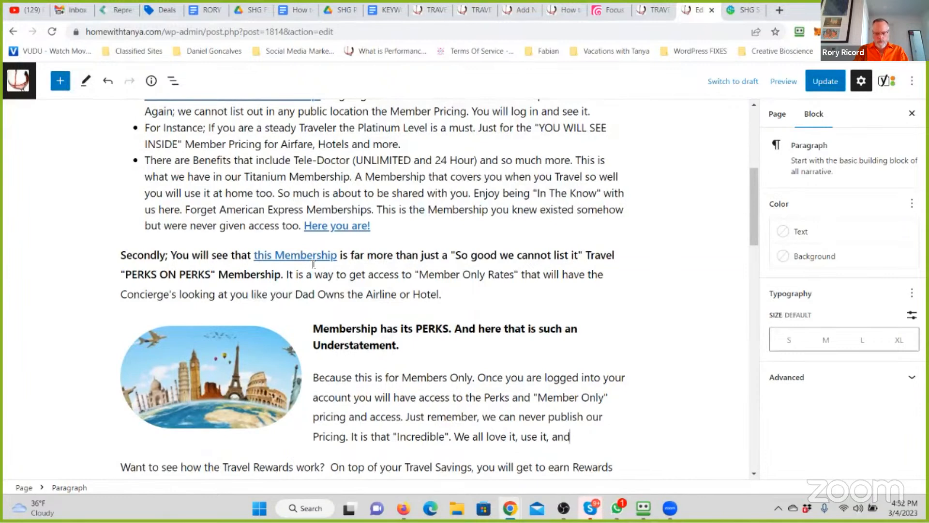
{"action": "type", "text": " are sharin git with our"}
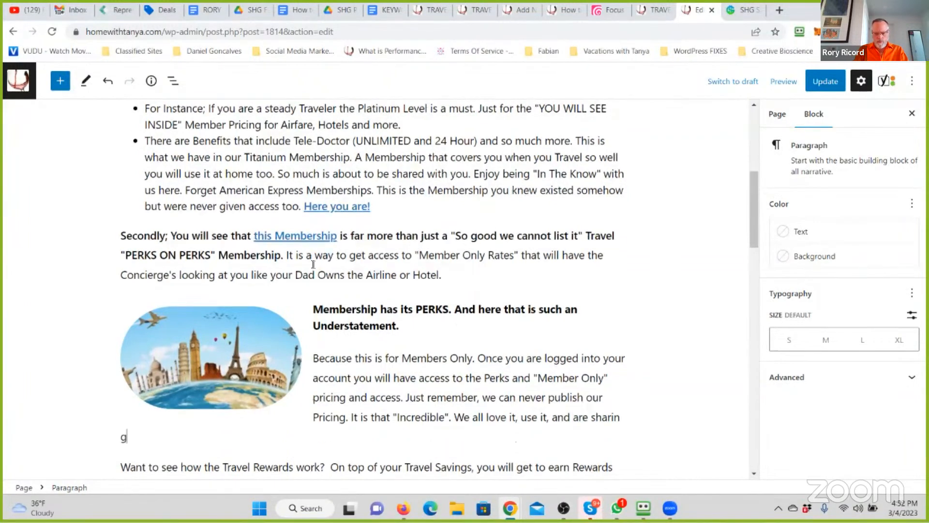
- Continue the Members Only paragraph with "We all love it, use it, and are sharing it with our Friends, Family, Colleagues and"
{"action": "key", "text": "BackSpace"}
{"action": "key", "text": "BackSpace"}
{"action": "key", "text": "BackSpace"}
{"action": "key", "text": "BackSpace"}
{"action": "key", "text": "BackSpace"}
{"action": "key", "text": "BackSpace"}
{"action": "key", "text": "BackSpace"}
{"action": "key", "text": "BackSpace"}
{"action": "key", "text": "BackSpace"}
{"action": "key", "text": "BackSpace"}
{"action": "key", "text": "BackSpace"}
{"action": "key", "text": "BackSpace"}
{"action": "key", "text": "BackSpace"}
{"action": "key", "text": "BackSpace"}
{"action": "type", "text": "g it with our Friendd an"}
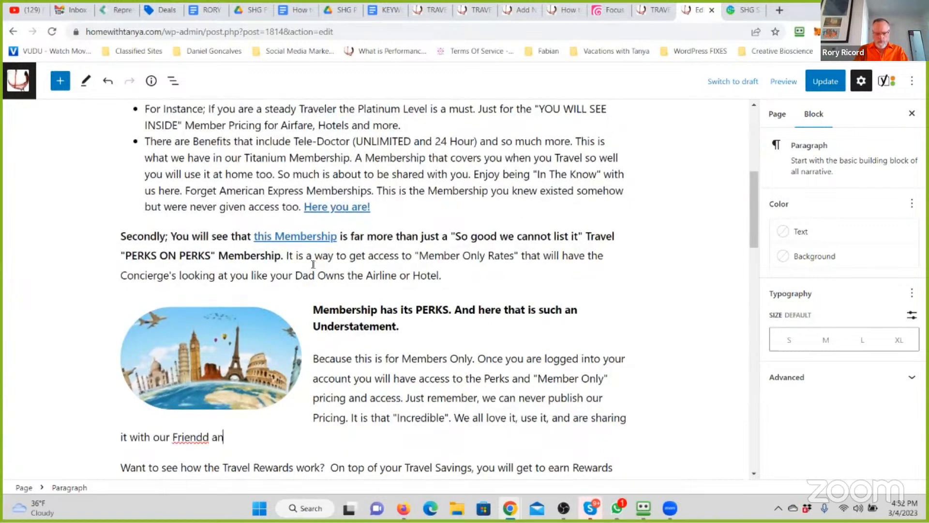
{"action": "key", "text": "BackSpace"}
{"action": "type", "text": "s, Family, Colleagues and"}
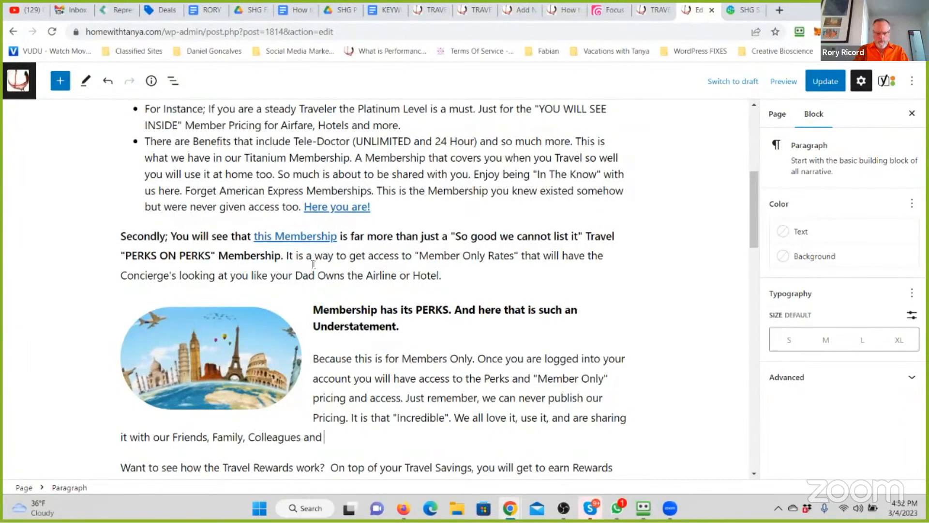
{"action": "type", "text": " Love"}
- Finish the sentence after "Colleagues and" with "those we want to help."
{"action": "key", "text": "BackSpace"}
{"action": "key", "text": "BackSpace"}
{"action": "key", "text": "BackSpace"}
{"action": "key", "text": "BackSpace"}
{"action": "key", "text": "BackSpace"}
{"action": "key", "text": "BackSpace"}
{"action": "type", "text": "d"}
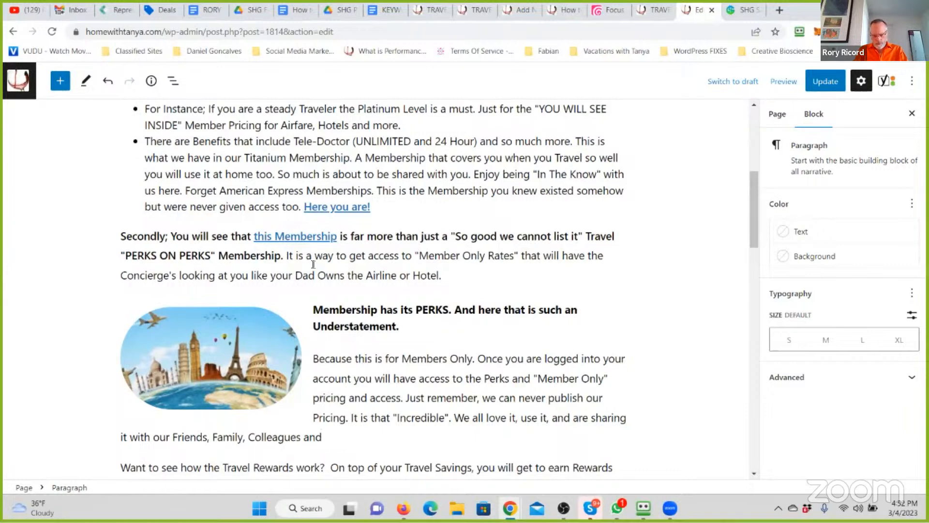
{"action": "type", "text": " thosee "}
{"action": "type", "text": " w"}
{"action": "key", "text": "BackSpace"}
{"action": "type", "text": "we"}
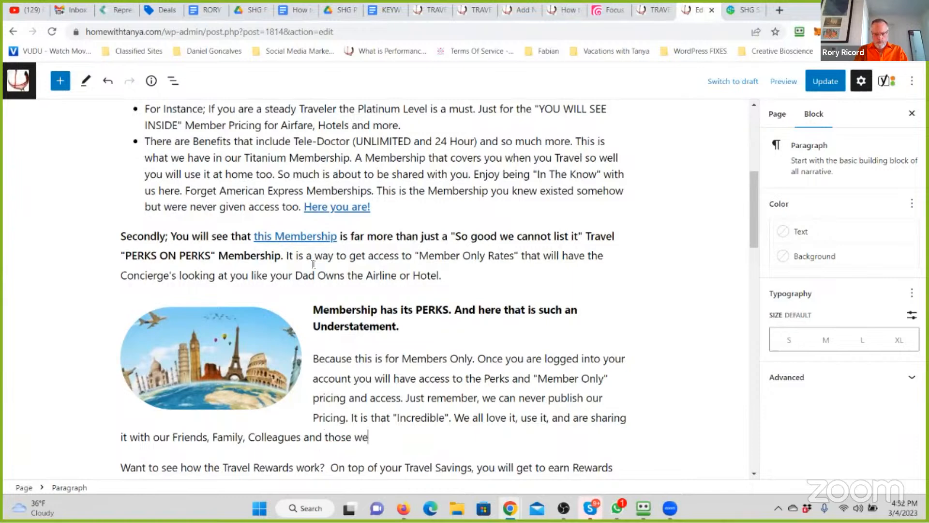
{"action": "type", "text": " want to help. See having this Membership allows for "}
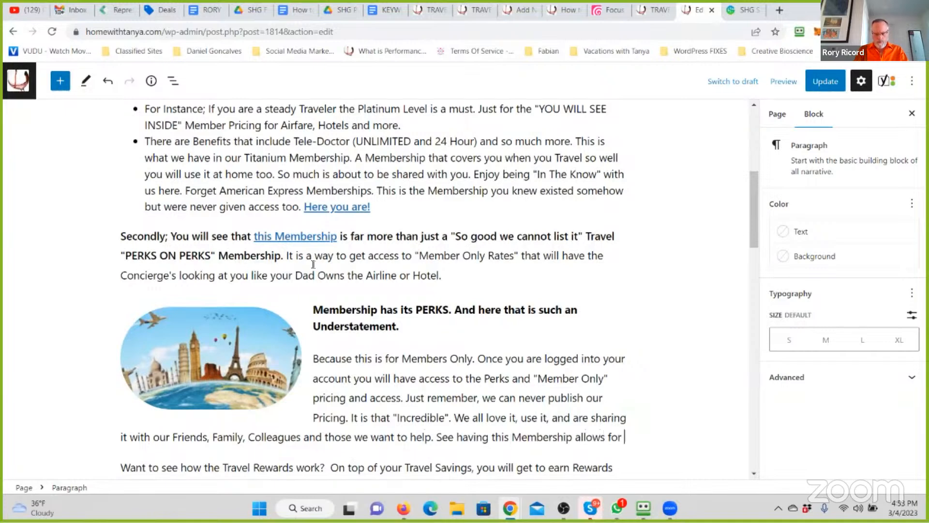
{"action": "type", "text": "your Trav"}
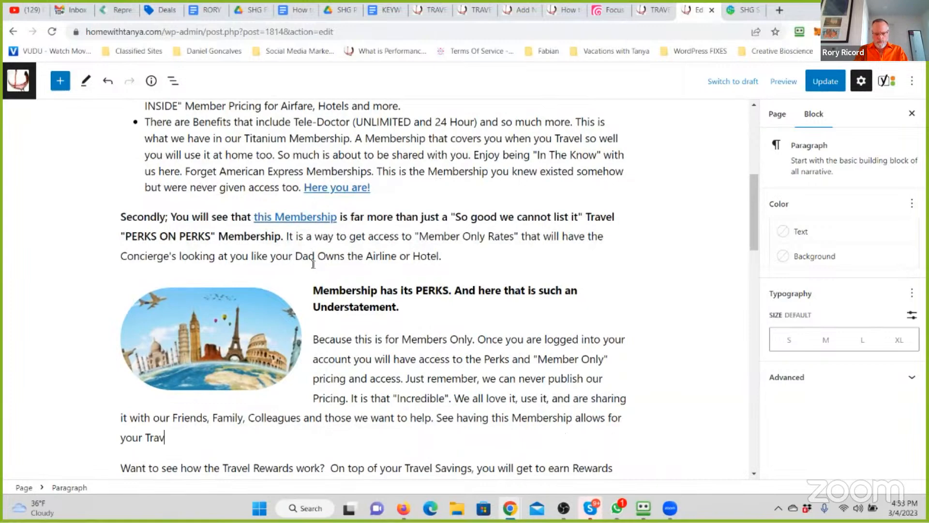
{"action": "type", "text": "el Budgets to go "}
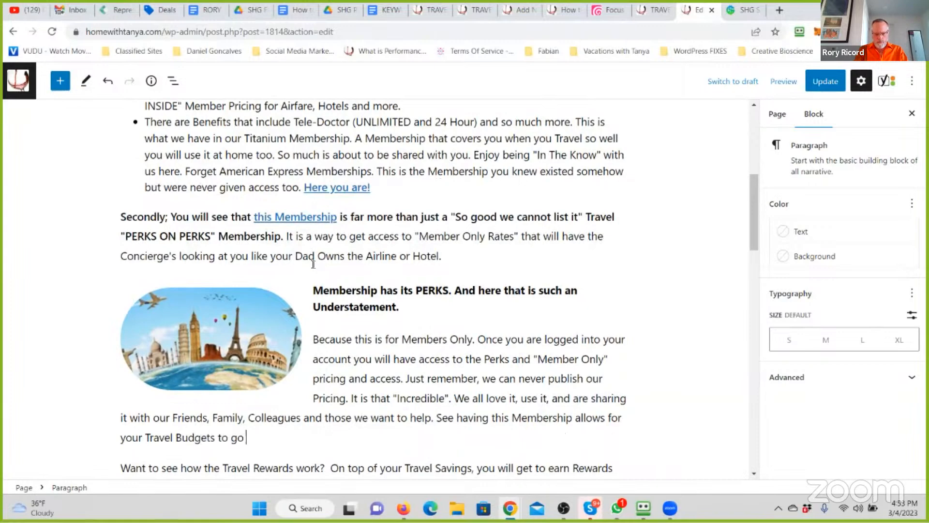
{"action": "type", "text": "Farther. For better access"}
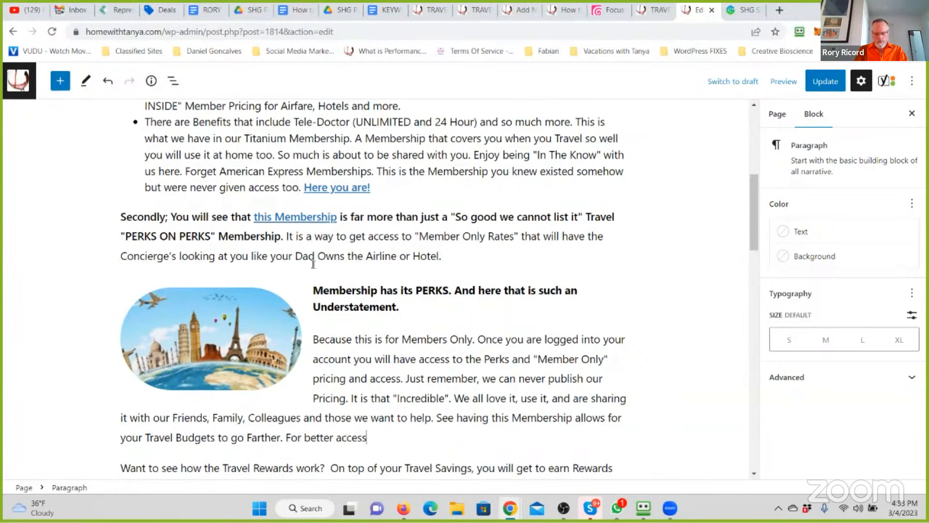
{"action": "type", "text": " to Services and Levels of Service."}
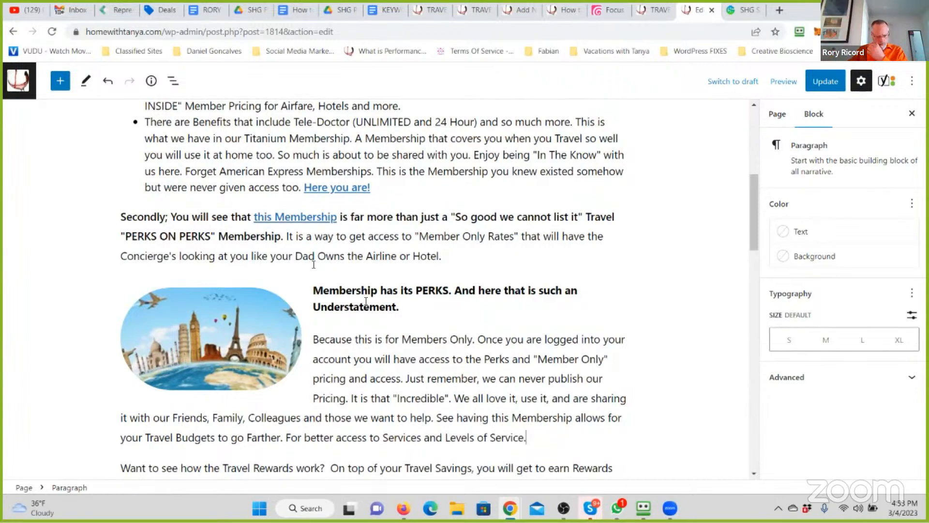
- Insert "Even" before "Earn Cash" in the linked "Enroll, Save and Earn Cash" heading
{"action": "scroll", "coordinate": [310, 291], "scroll_direction": "down", "scroll_amount": 3}
{"action": "left_click", "coordinate": [296, 363]}
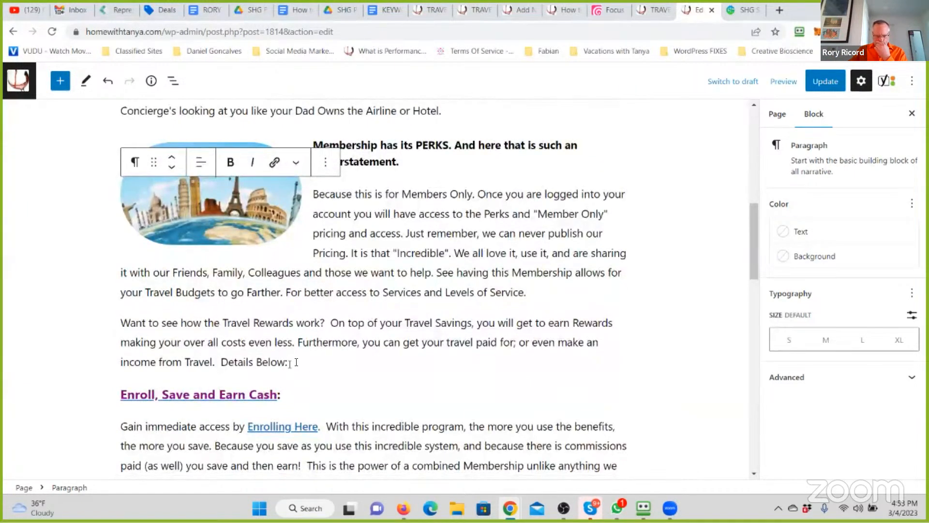
{"action": "left_click", "coordinate": [208, 397]}
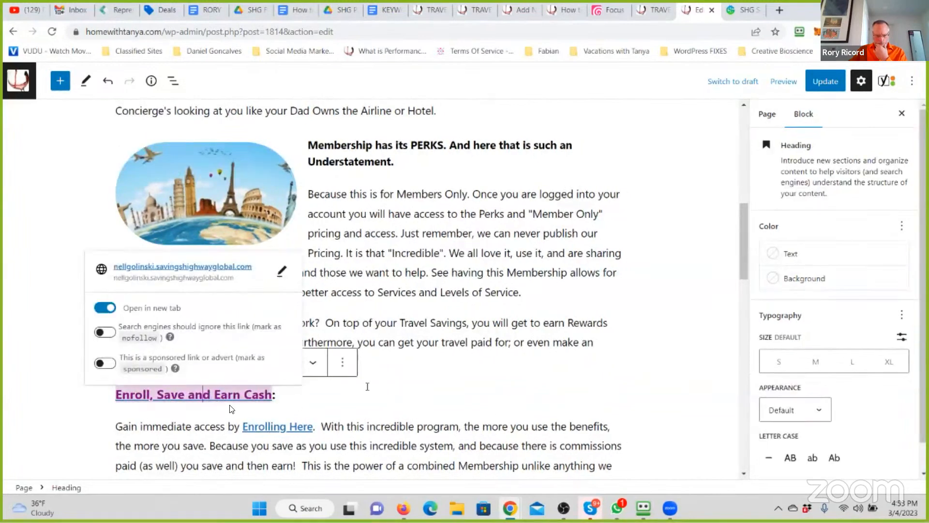
{"action": "left_click", "coordinate": [397, 383]}
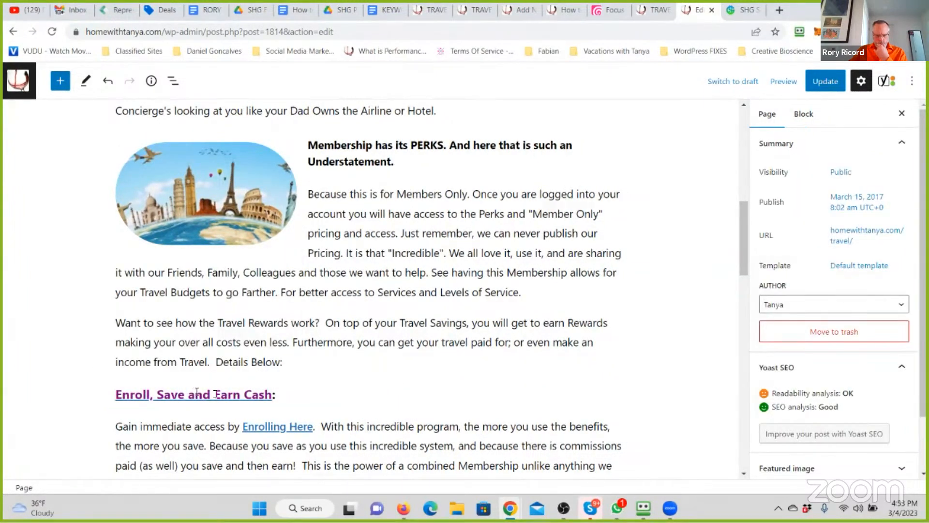
{"action": "left_click", "coordinate": [256, 397]}
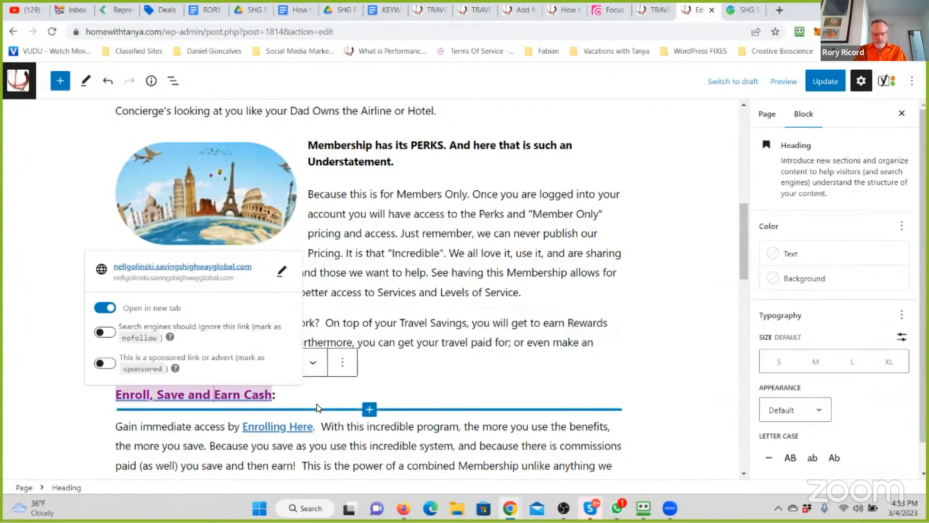
{"action": "type", "text": "Even"}
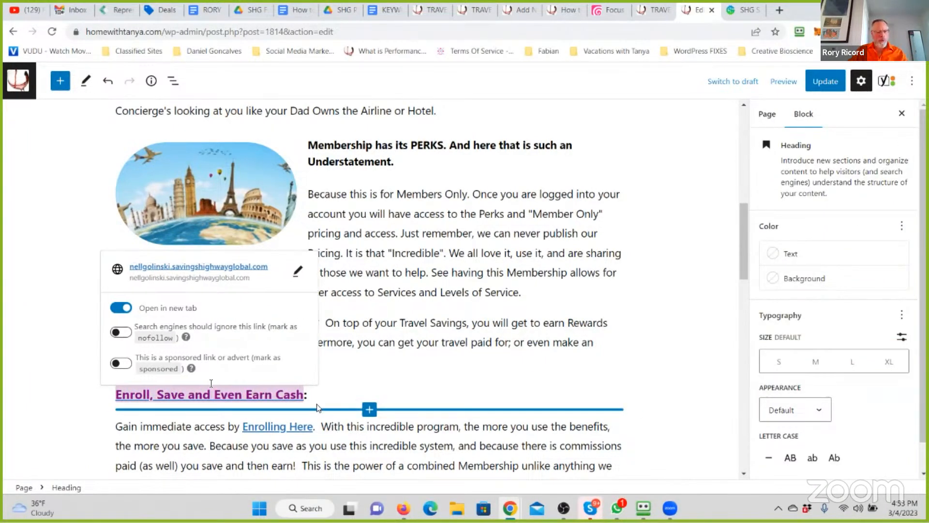
- Insert "Simply;" before "Gain immediate access" in the paragraph under the Enroll heading
{"action": "left_click", "coordinate": [422, 323]}
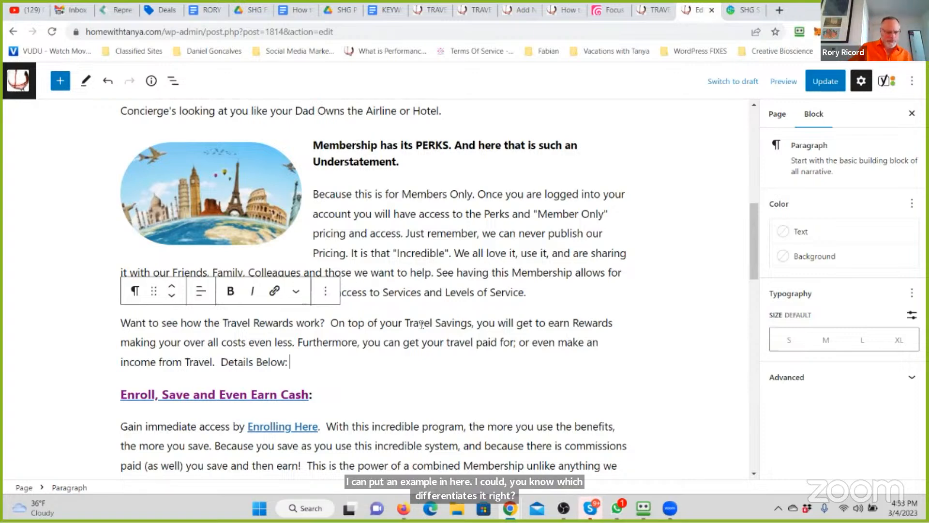
{"action": "scroll", "coordinate": [211, 346], "scroll_direction": "down", "scroll_amount": 5}
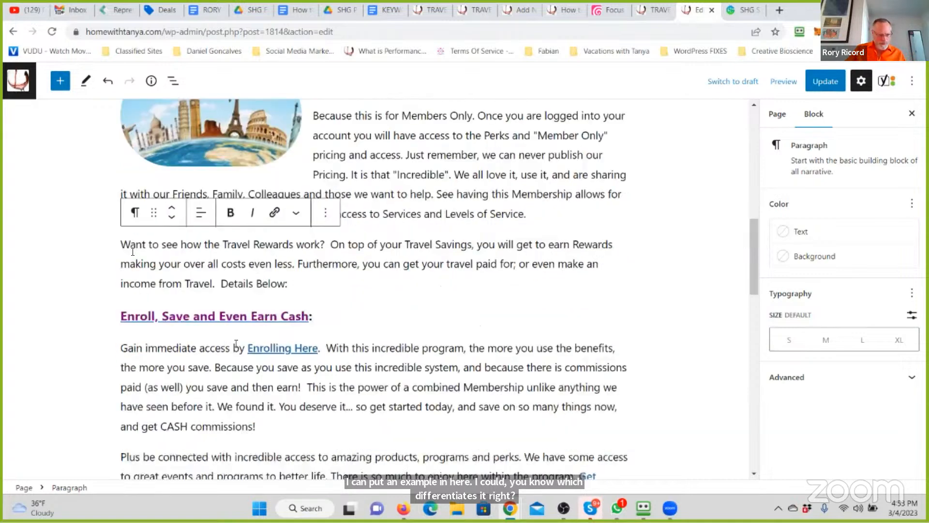
{"action": "left_click", "coordinate": [122, 205]}
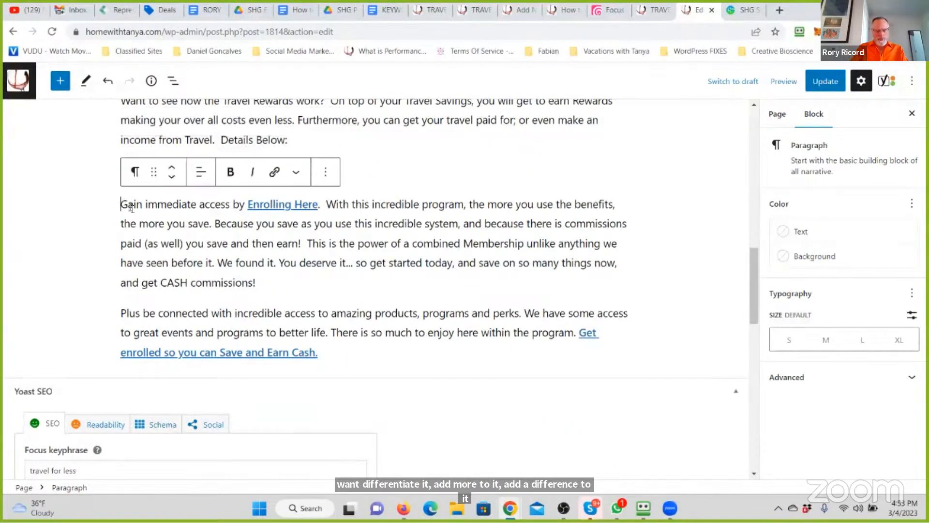
{"action": "type", "text": "Sim0"}
{"action": "key", "text": "BackSpace"}
{"action": "type", "text": "ply;"}
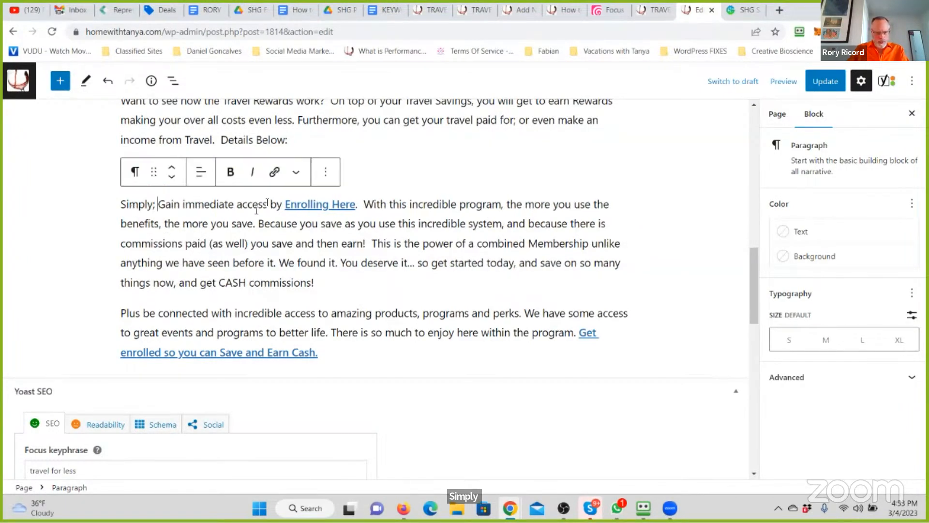
- Replace "by" before the "Enrolling Here" link with "to your new way of Travel by"
{"action": "double_click", "coordinate": [274, 202]}
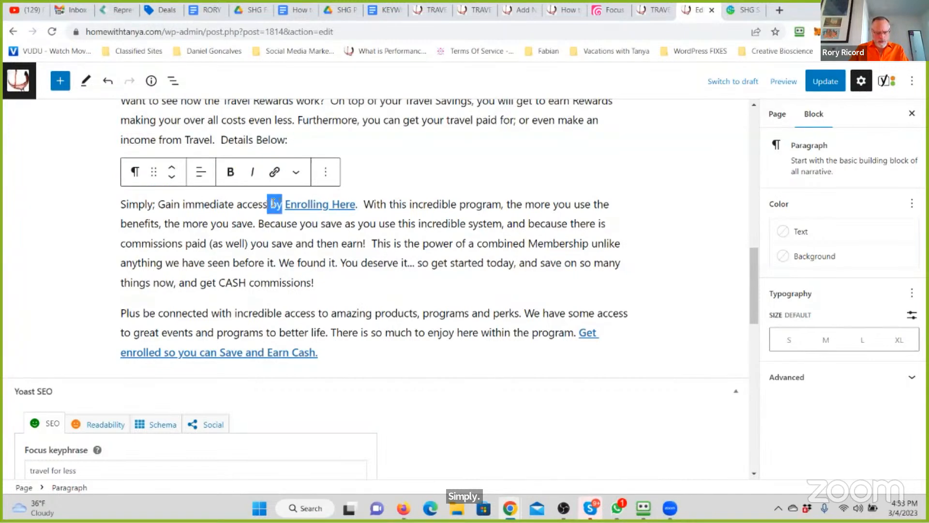
{"action": "type", "text": "to your "}
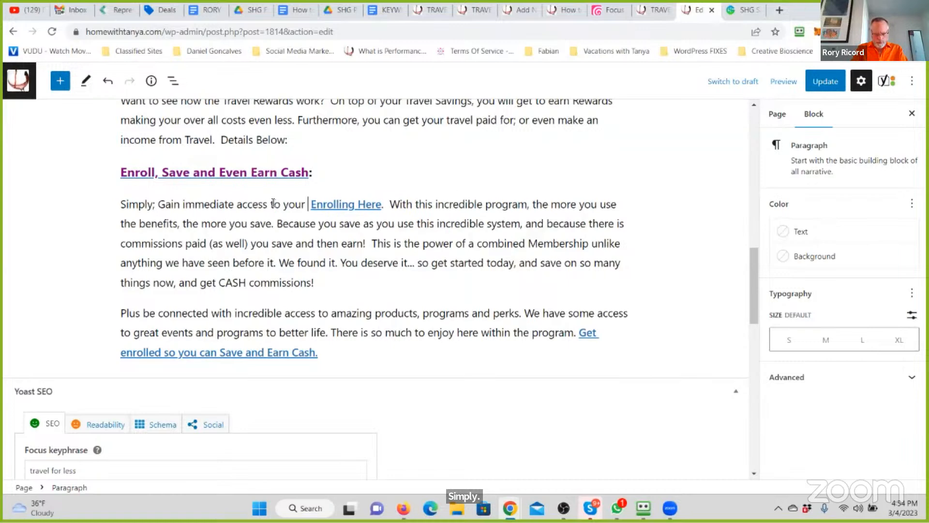
{"action": "type", "text": "new way of Tra"}
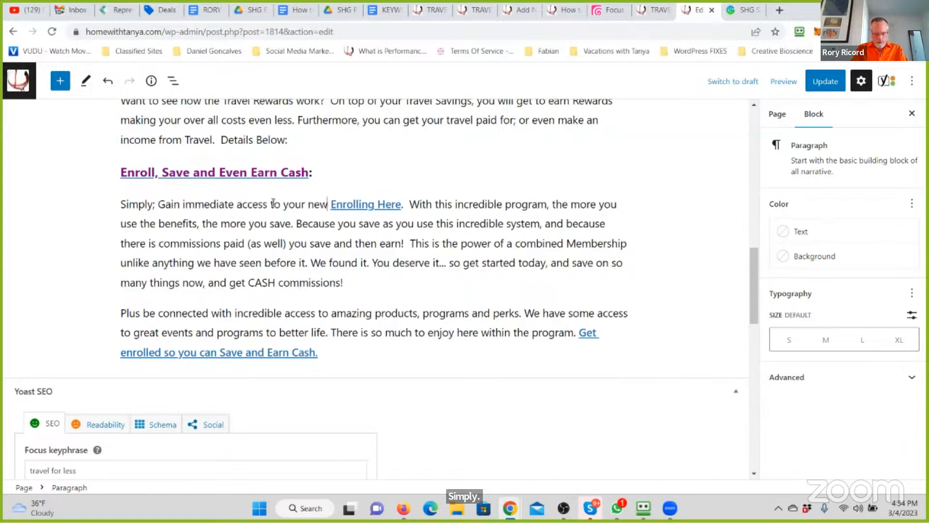
{"action": "type", "text": "vel"}
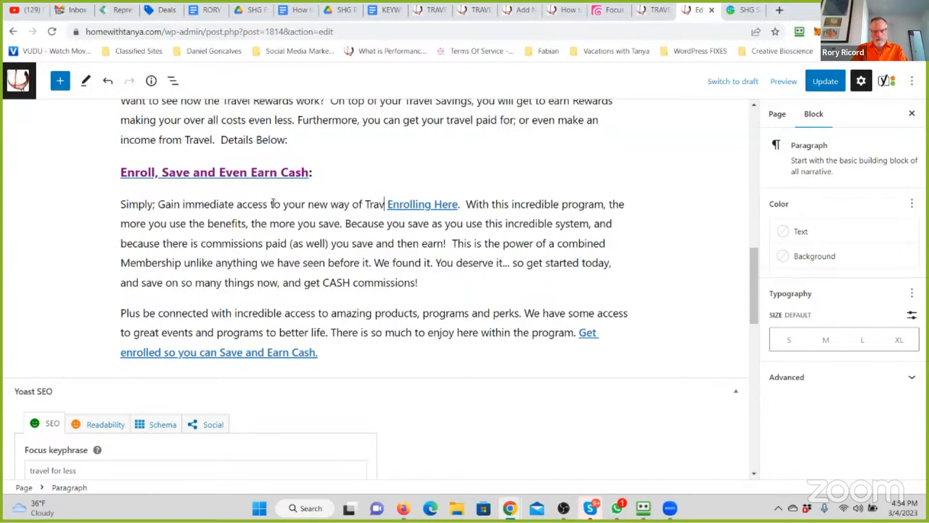
{"action": "type", "text": " by"}
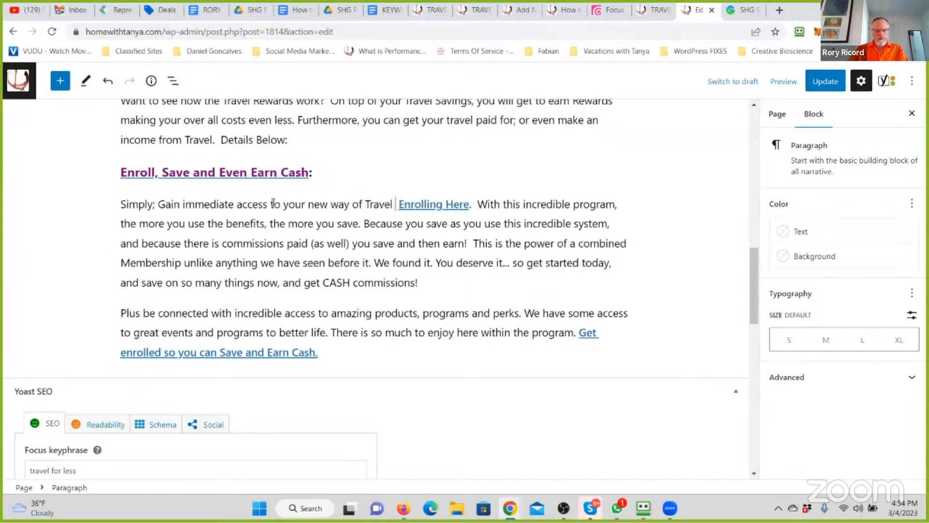
- Replace the text after the "Enrolling Here" link with "And as you understand the level of access and exclusive pricing and Member Benefits; it gets even better."
{"action": "left_click_drag", "start_coordinate": [509, 283], "coordinate": [490, 209]}
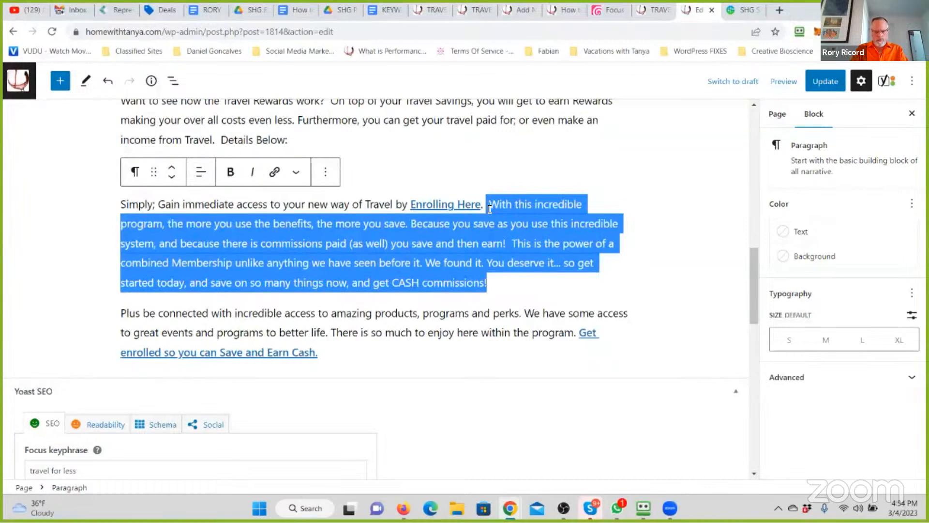
{"action": "type", "text": "And as you und"}
{"action": "type", "text": "and the "}
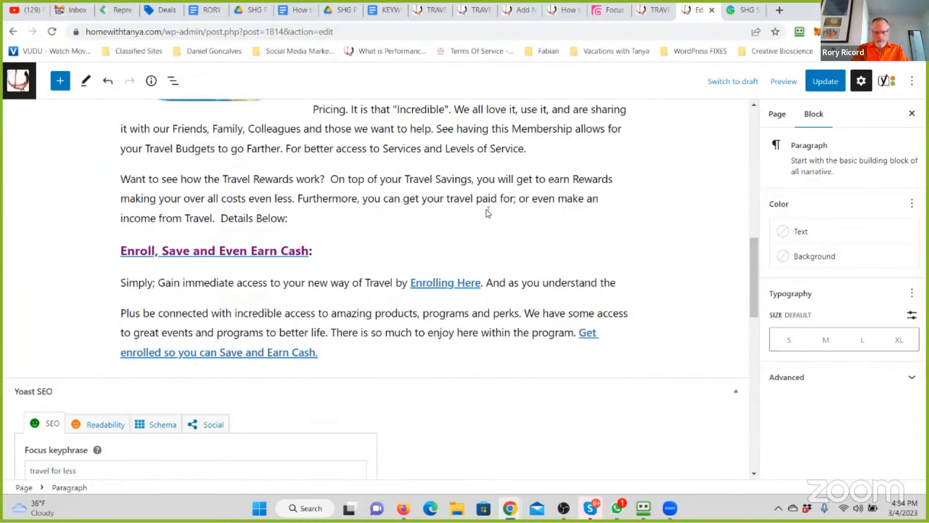
{"action": "type", "text": "level of access and"}
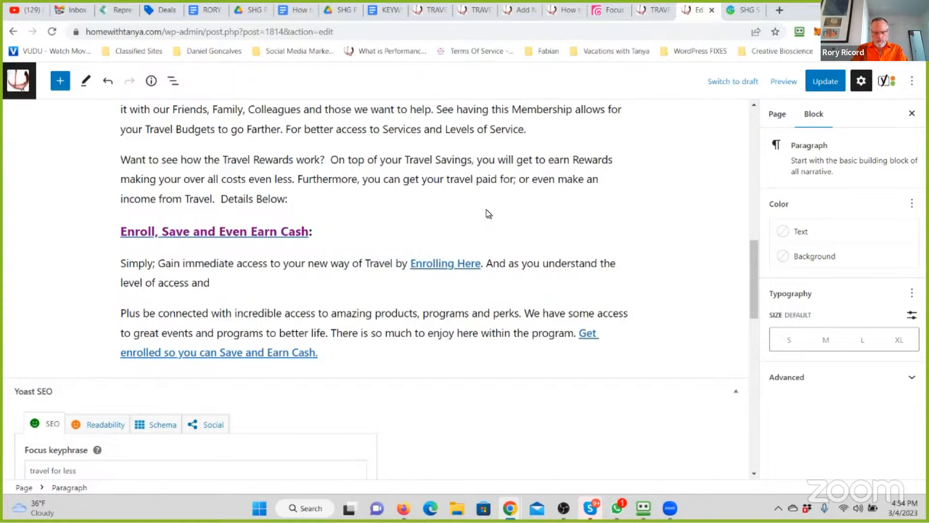
{"action": "type", "text": " exs"}
{"action": "type", "text": "lusive pricing and"}
{"action": "type", "text": " Member Be"}
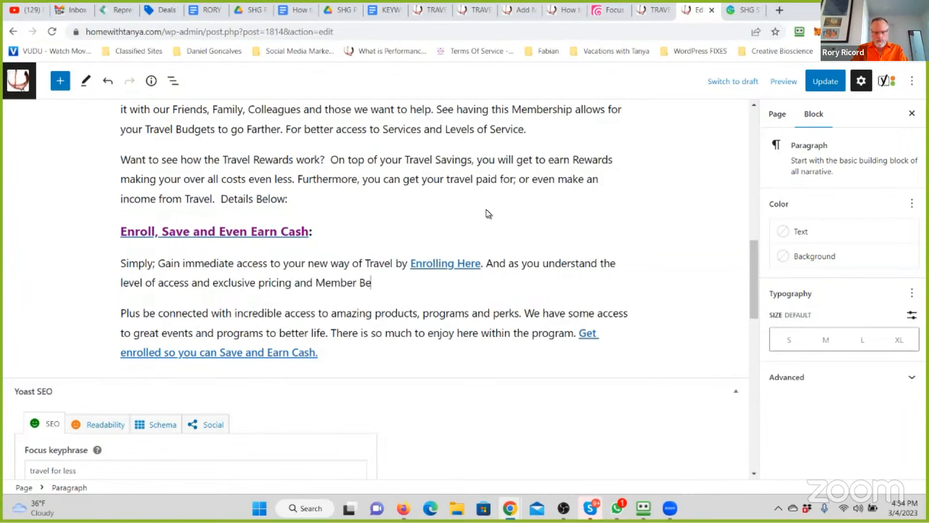
{"action": "type", "text": "nefits; it ge"}
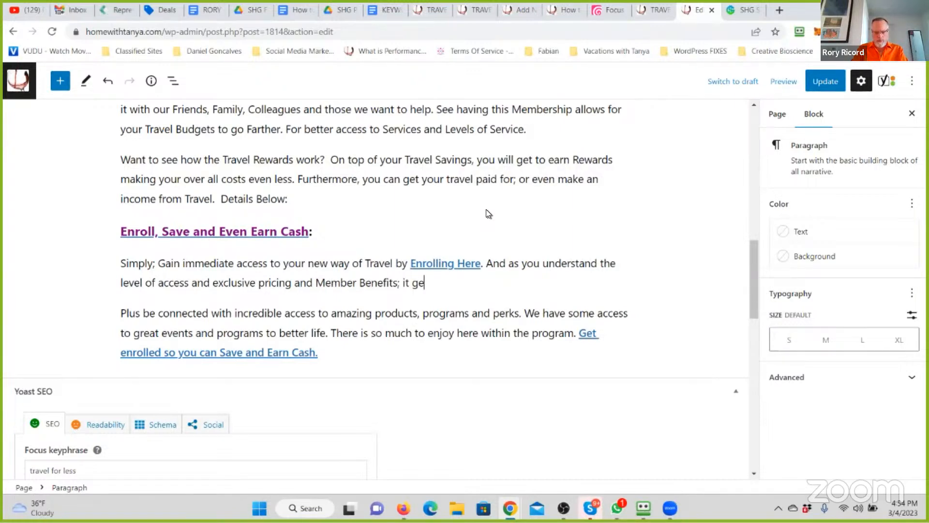
{"action": "type", "text": "ts even better. "}
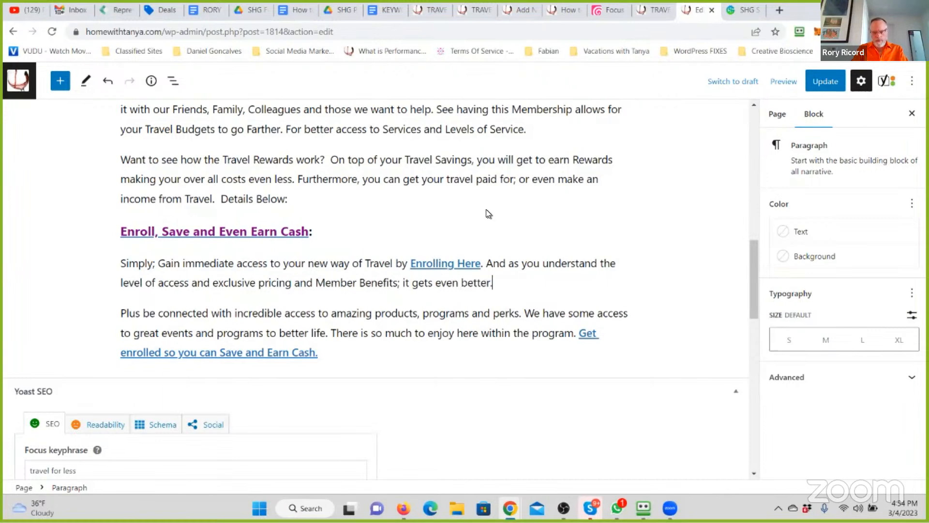
{"action": "type", "text": "Due to the Refe"}
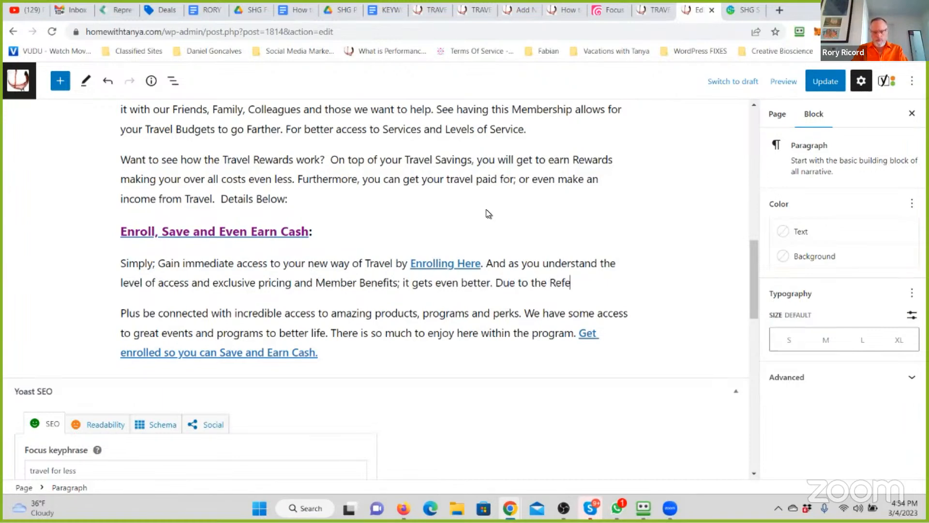
{"action": "type", "text": "rral Marketing "}
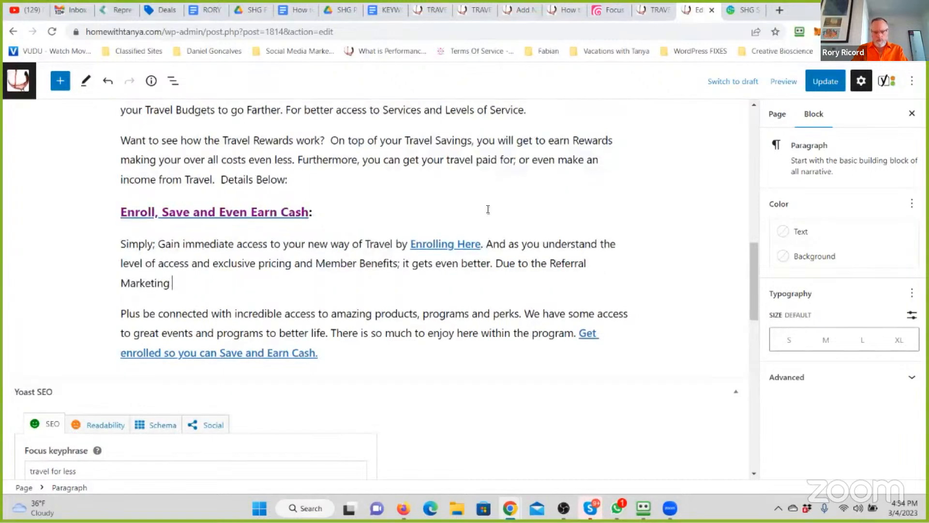
{"action": "type", "text": "aspect; you can "}
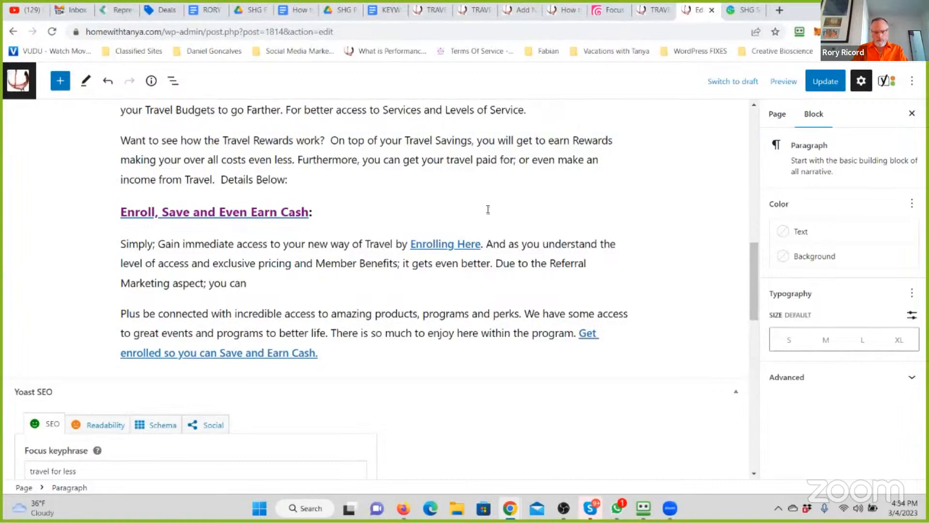
{"action": "type", "text": "create "}
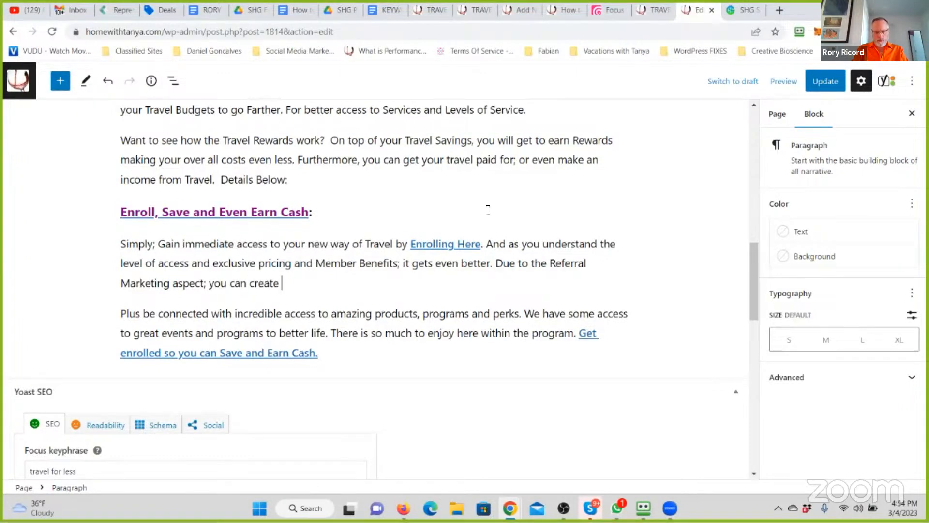
{"action": "type", "text": "an Inc"}
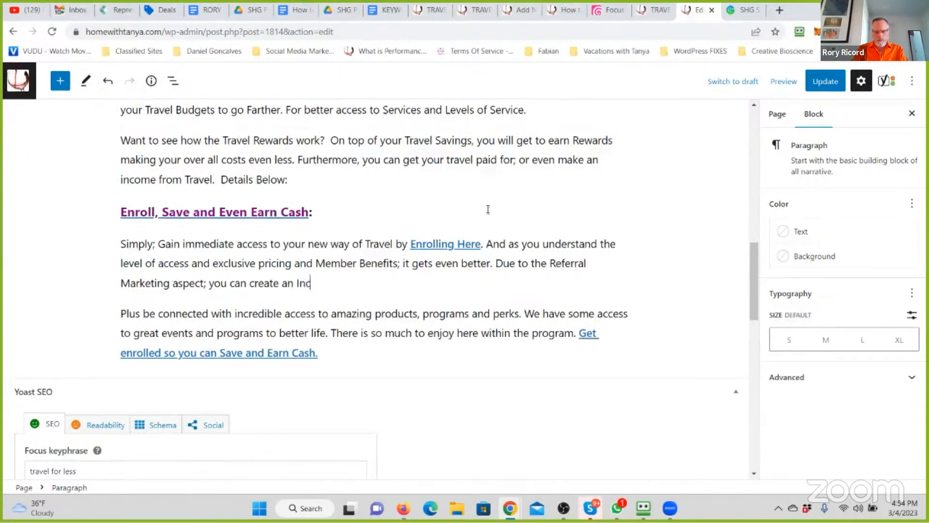
{"action": "type", "text": "ome Stream "}
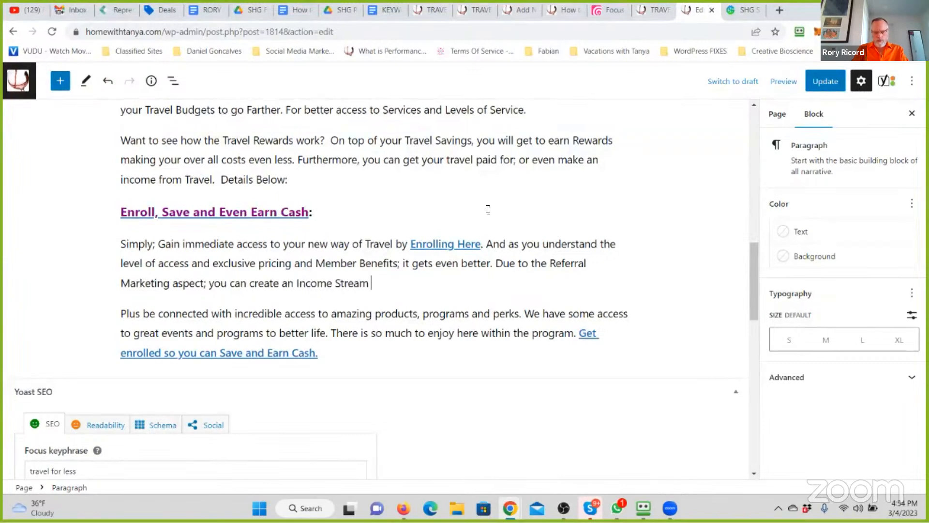
{"action": "type", "text": "with the Program"}
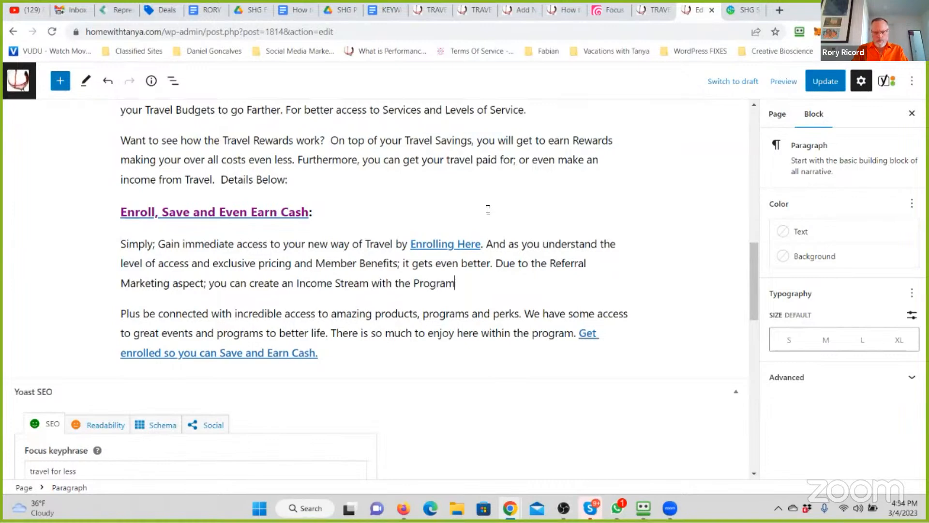
{"action": "type", "text": ". There are a"}
- Continue the paragraph under the Enroll heading with 'Take a cost, say Travel. Access a Membership that makes it Super "Affordable"'
{"action": "key", "text": "BackSpace"}
{"action": "key", "text": "BackSpace"}
{"action": "key", "text": "BackSpace"}
{"action": "key", "text": "BackSpace"}
{"action": "key", "text": "BackSpace"}
{"action": "key", "text": "BackSpace"}
{"action": "key", "text": "BackSpace"}
{"action": "key", "text": "BackSpace"}
{"action": "key", "text": "BackSpace"}
{"action": "type", "text": "Take a co"}
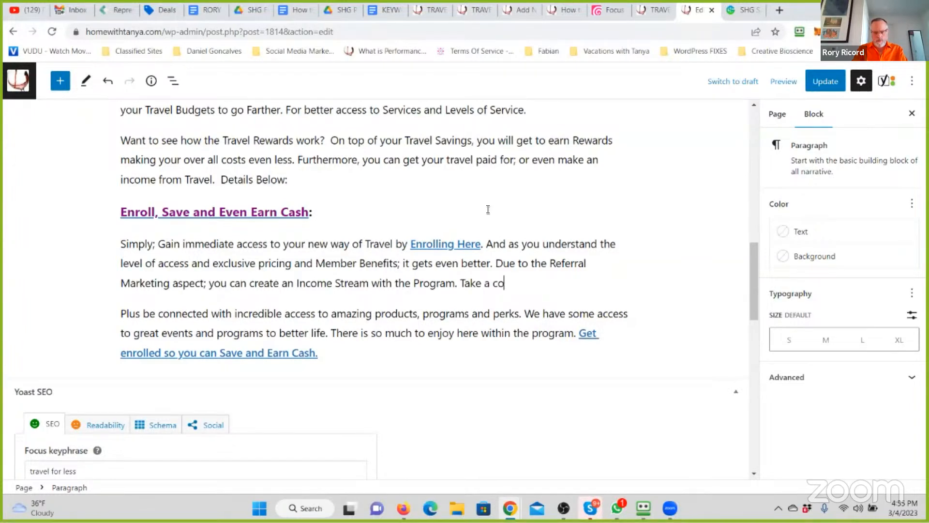
{"action": "type", "text": "st, say Travel. Access "}
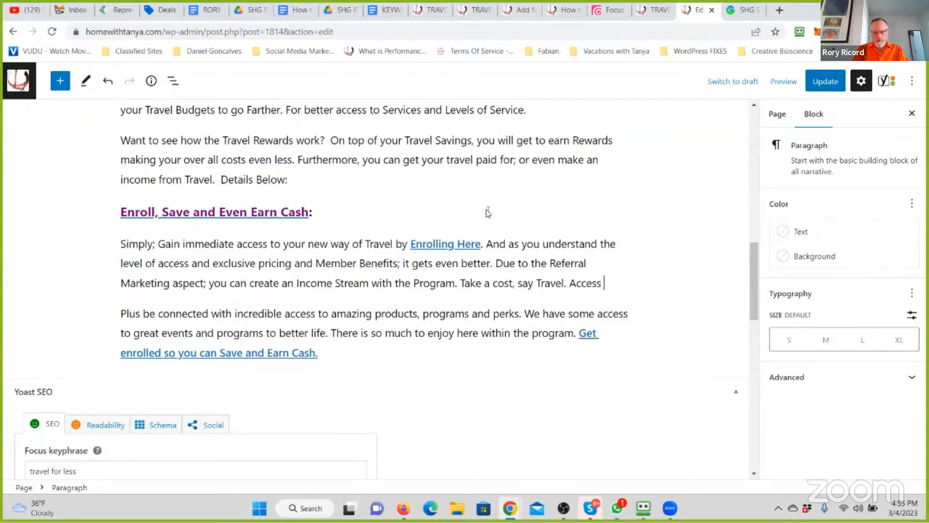
{"action": "type", "text": "a Membership "}
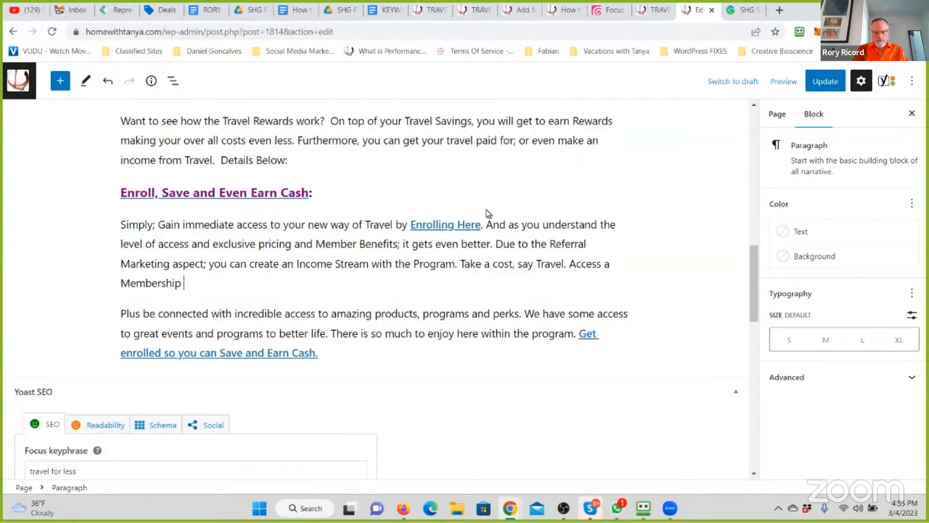
{"action": "type", "text": "that makes it S"}
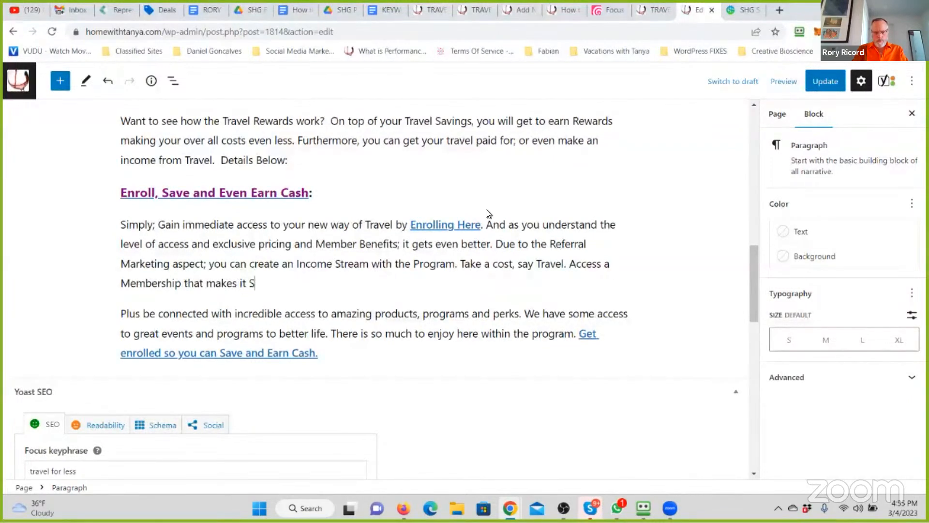
{"action": "type", "text": "uper \"Affordabel\""}
{"action": "key", "text": "BackSpace"}
{"action": "key", "text": "BackSpace"}
{"action": "key", "text": "BackSpace"}
{"action": "key", "text": "BackSpace"}
{"action": "type", "text": "le\". And even"}
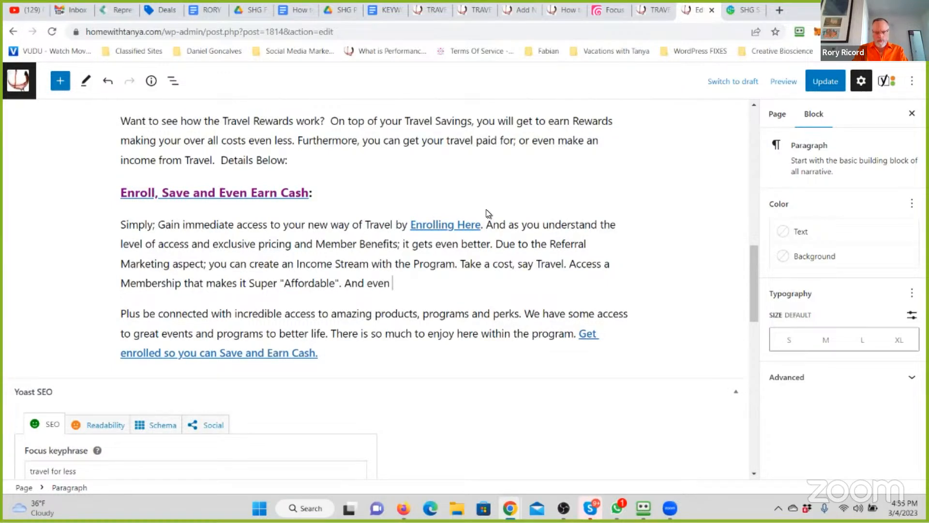
{"action": "type", "text": " have access to earn"}
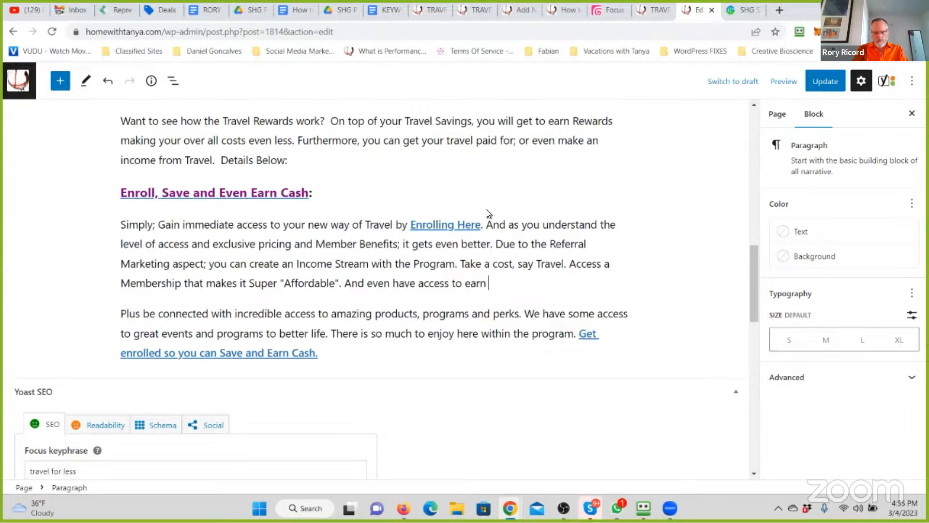
{"action": "type", "text": " with it. Take an expen"}
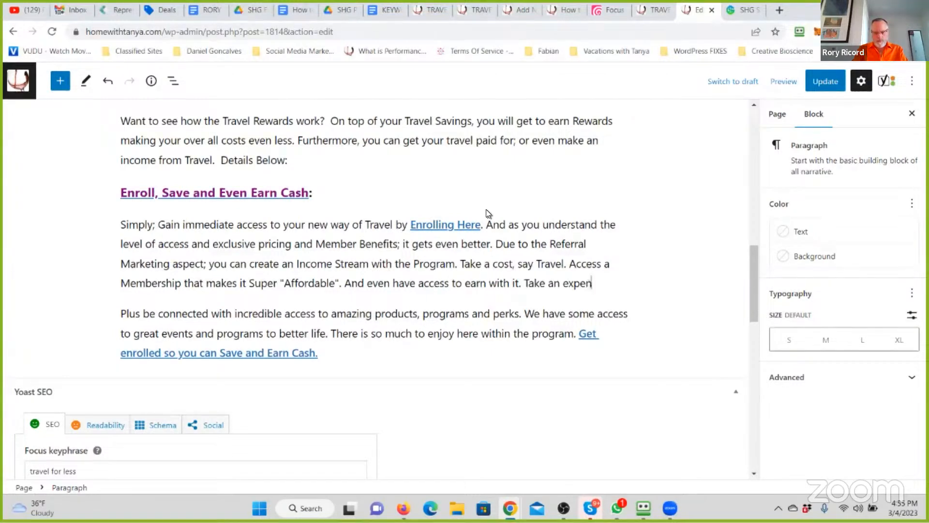
{"action": "type", "text": "se and create Cash "}
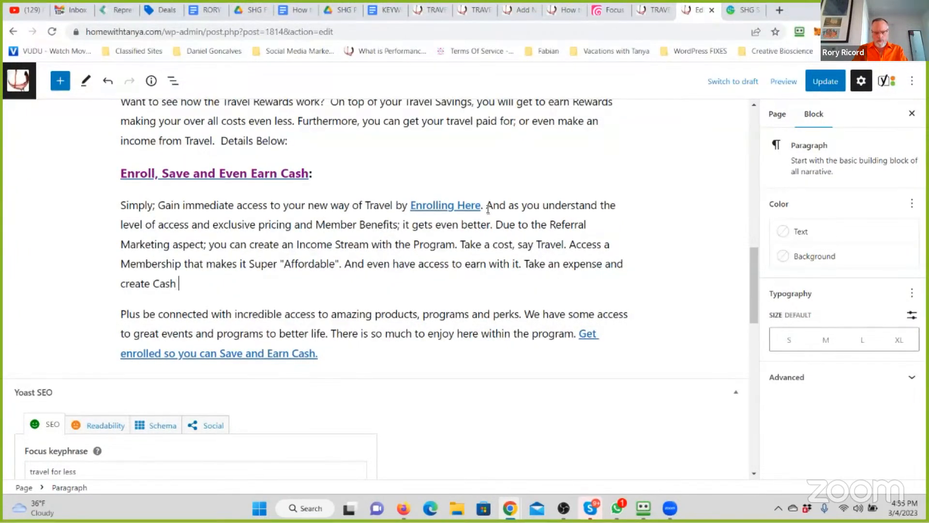
{"action": "type", "text": "Flow with it."}
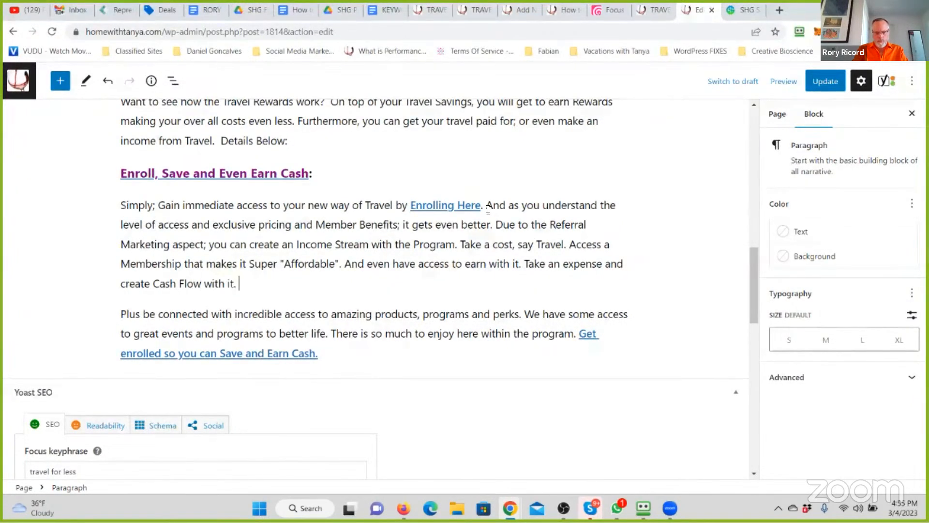
{"action": "type", "text": " This is a trul"}
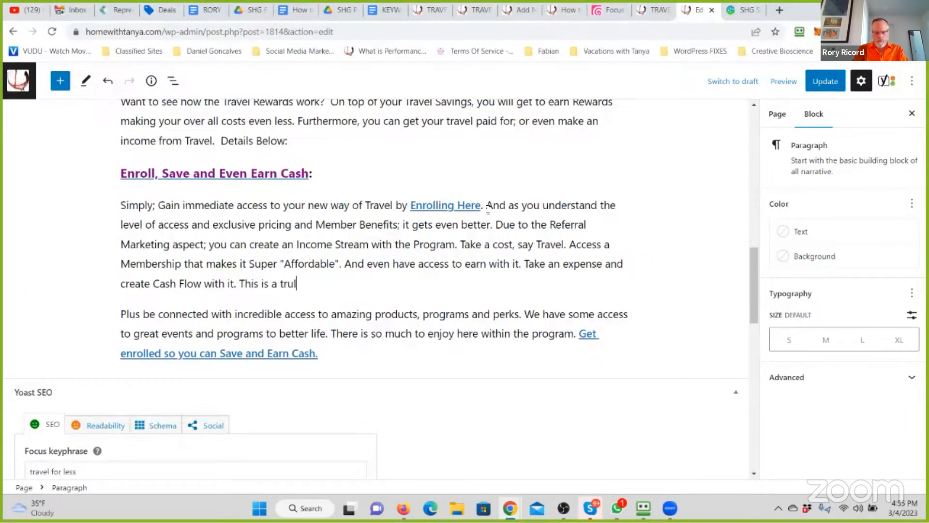
{"action": "type", "text": "y remarkabl"}
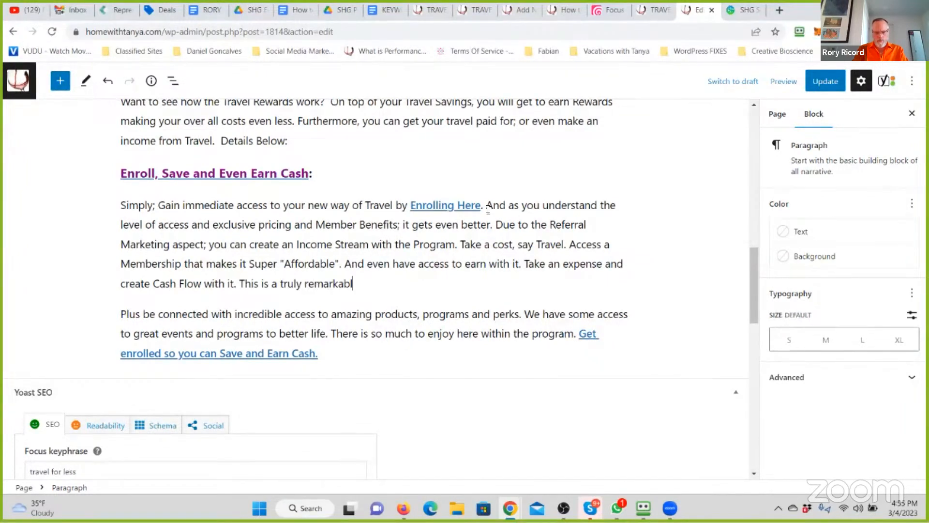
{"action": "type", "text": "e Membership P"}
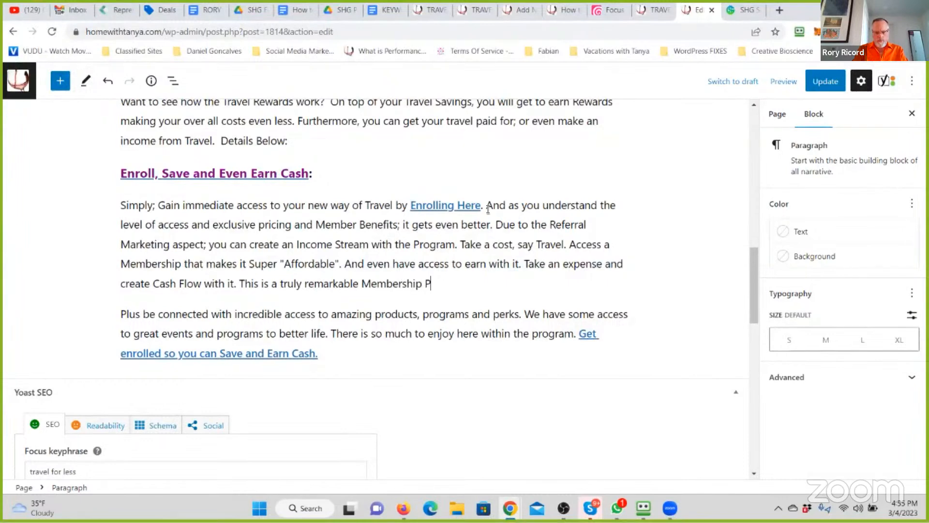
{"action": "type", "text": "rogram."}
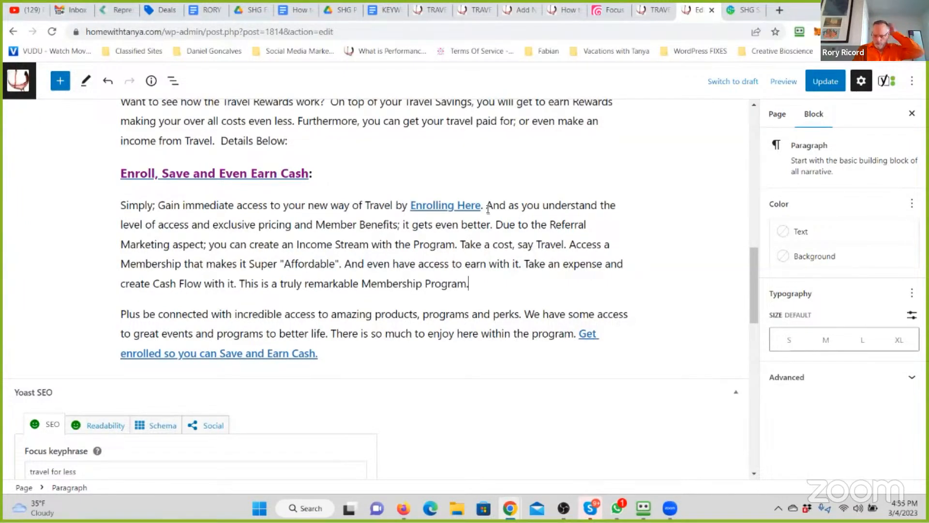
- Replace "Plus be" at the start of the last paragraph with "In Addition; Be"
{"action": "left_click", "coordinate": [124, 312]}
{"action": "type", "text": "In Ad"}
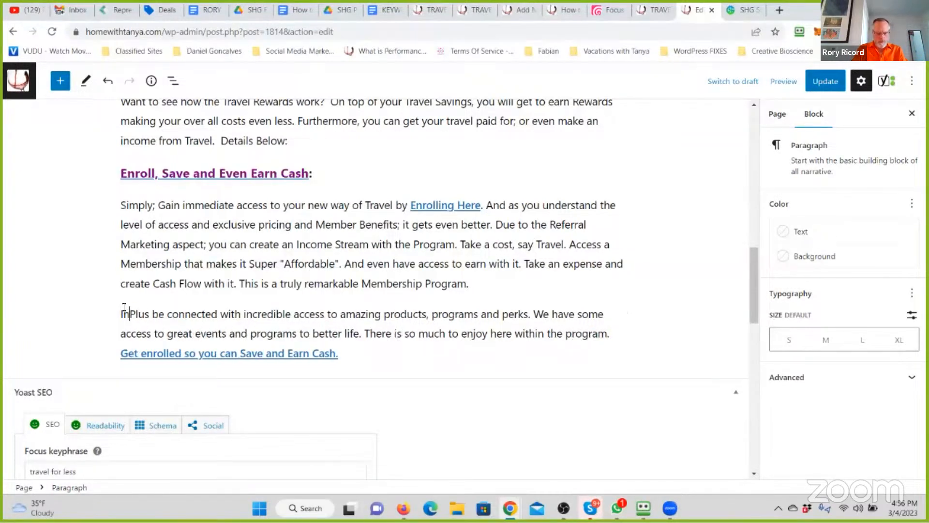
{"action": "type", "text": "dition;"}
{"action": "key", "text": "Delete"}
{"action": "key", "text": "Delete"}
{"action": "key", "text": "Delete"}
{"action": "key", "text": "Delete"}
{"action": "key", "text": "Delete"}
{"action": "key", "text": "Delete"}
{"action": "key", "text": "Delete"}
{"action": "key", "text": "Delete"}
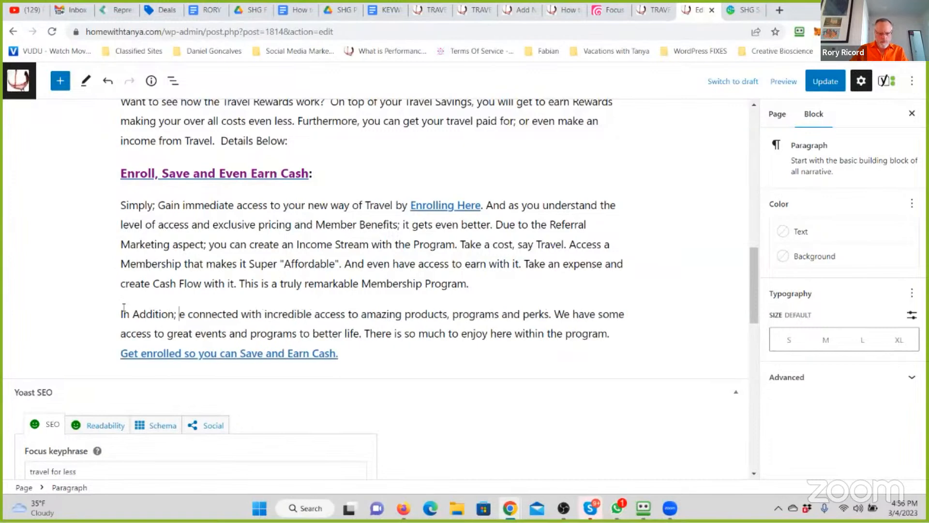
{"action": "type", "text": "Be"}
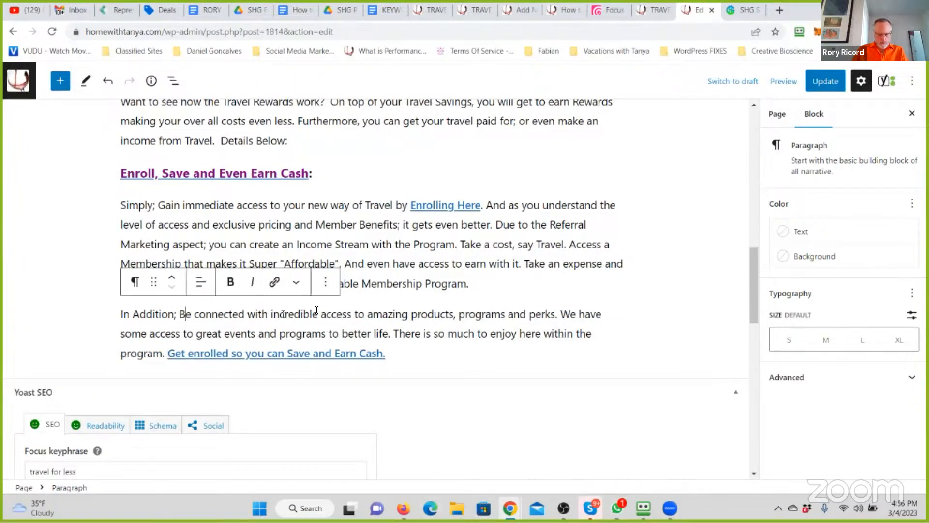
{"action": "mouse_move", "coordinate": [318, 314]}
{"action": "left_mouse_down"}
{"action": "mouse_move", "coordinate": [293, 314]}
{"action": "mouse_move", "coordinate": [301, 314]}
{"action": "left_mouse_up"}
{"action": "left_click", "coordinate": [352, 313]}
{"action": "key", "text": "BackSpace"}
{"action": "type", "text": "."}
- Insert "here in a few simple steps" after "Get enrolled" in the last paragraph's link text
{"action": "left_click", "coordinate": [234, 353]}
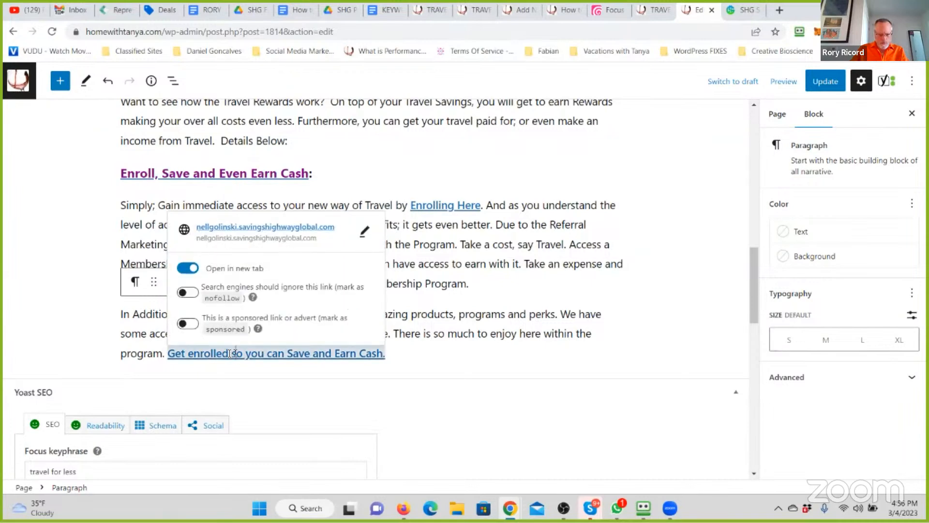
{"action": "type", "text": "here in "}
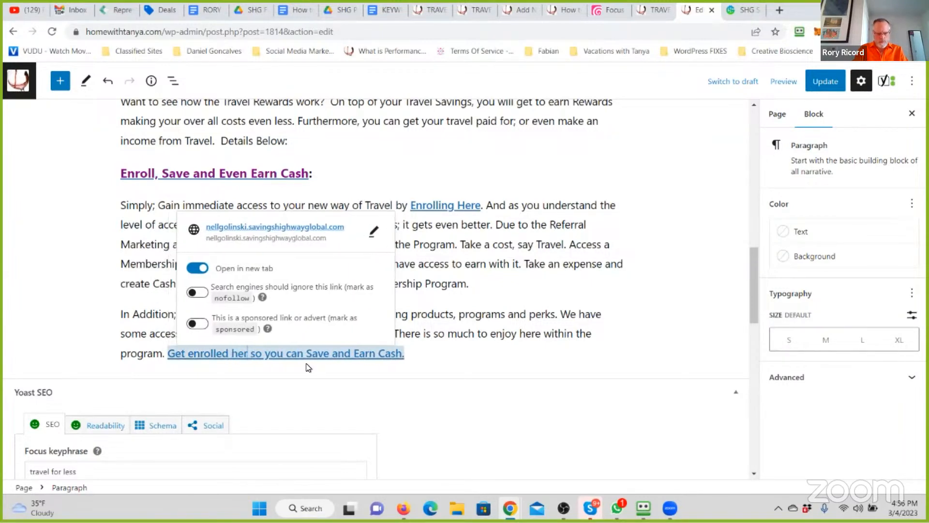
{"action": "type", "text": "a few simple s"}
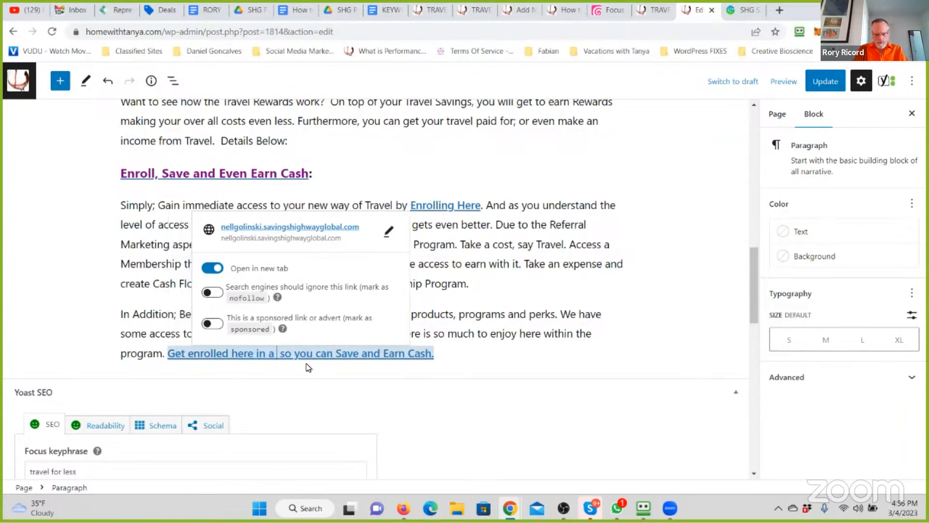
{"action": "type", "text": "teps"}
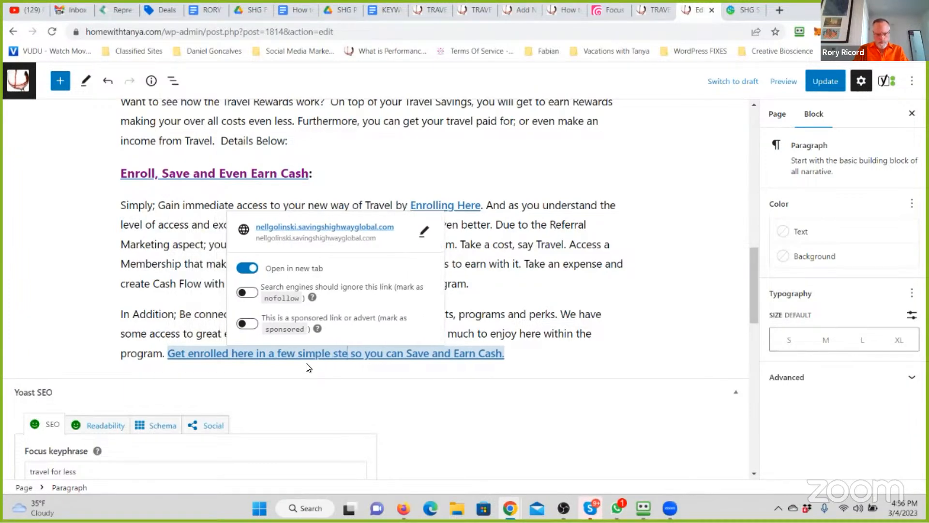
- Replace the text between "In Addition;" and the enrollment link in the last paragraph with "the Access and Benefits you"
{"action": "left_click", "coordinate": [164, 354]}
{"action": "left_click_drag", "start_coordinate": [162, 353], "coordinate": [287, 335]}
{"action": "left_click_drag", "start_coordinate": [351, 338], "coordinate": [278, 346]}
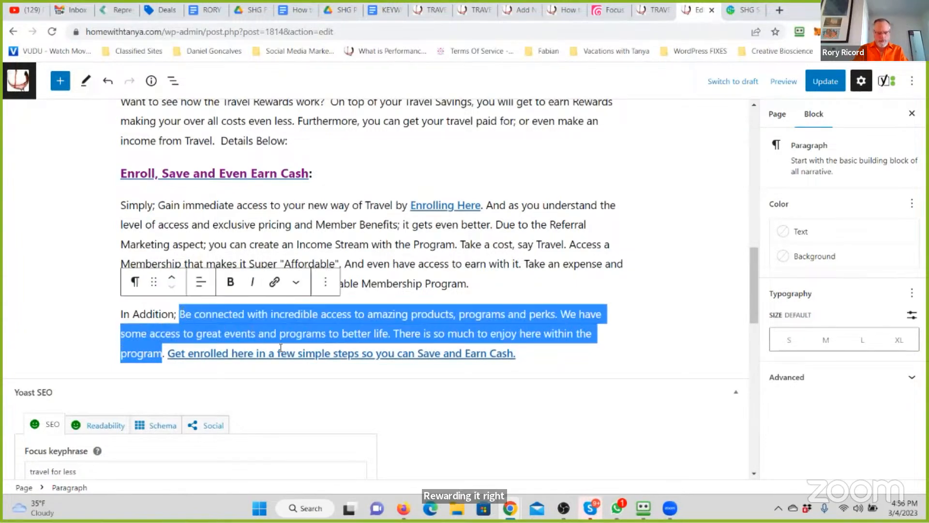
{"action": "type", "text": "the ac"}
{"action": "key", "text": "BackSpace"}
{"action": "key", "text": "BackSpace"}
{"action": "type", "text": "Access and Ve"}
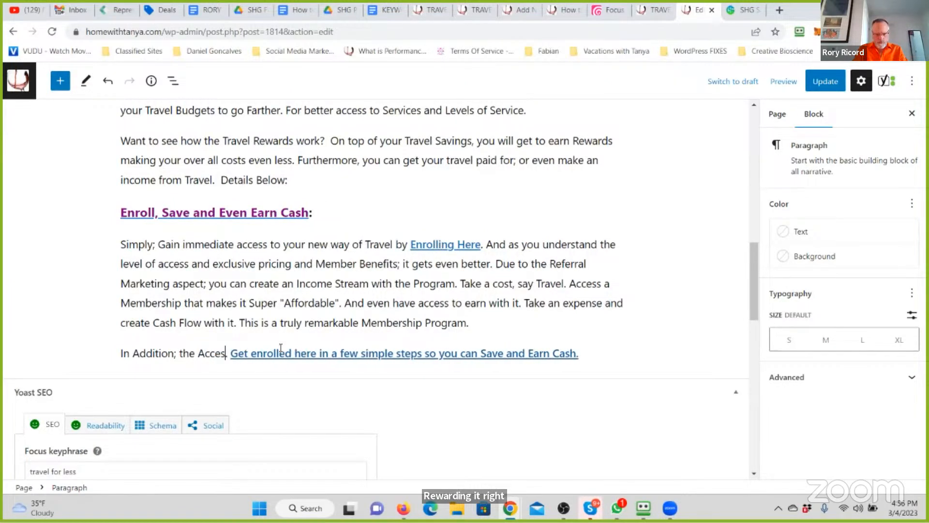
{"action": "key", "text": "BackSpace"}
{"action": "key", "text": "BackSpace"}
{"action": "type", "text": "Benefits you "}
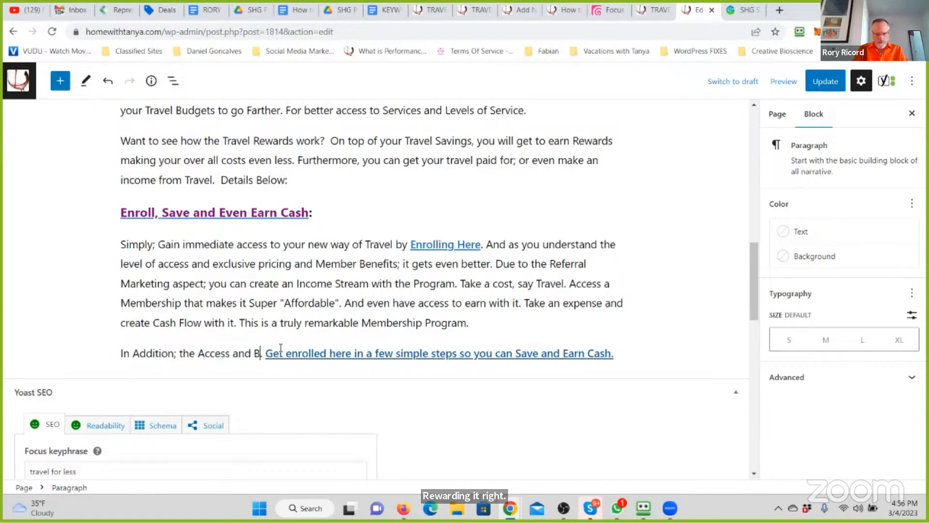
{"action": "type", "text": "are about to ree"}
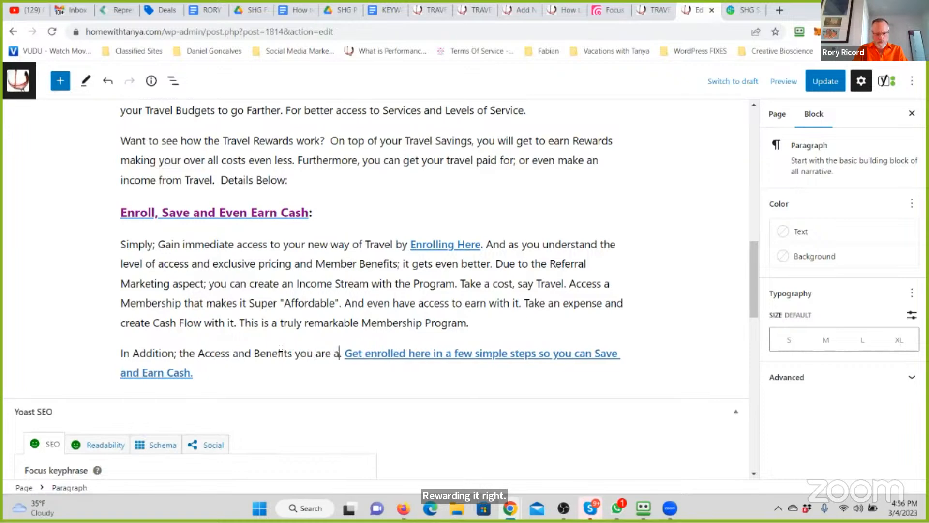
- Complete the sentence before the enrollment link with "are about to receive as a Member will have you floating in Joy"
{"action": "key", "text": "BackSpace"}
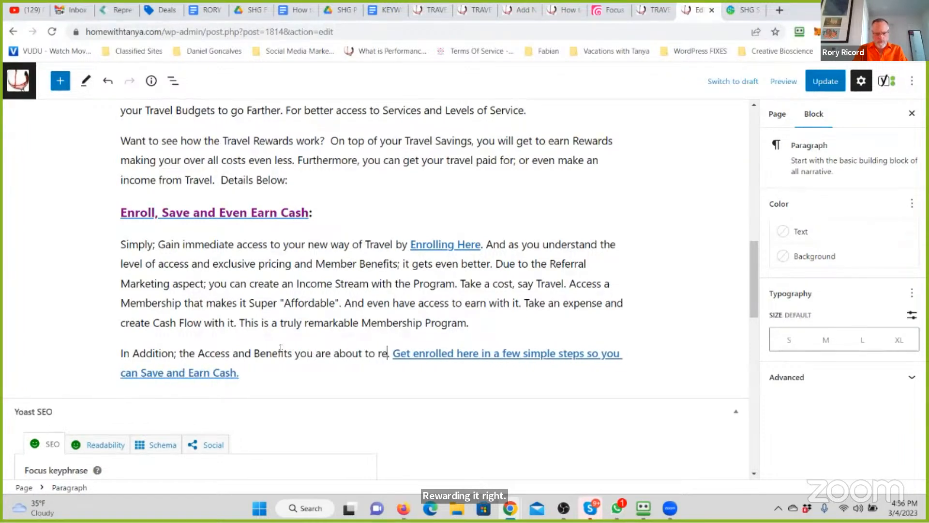
{"action": "type", "text": "ceive as a Member will "}
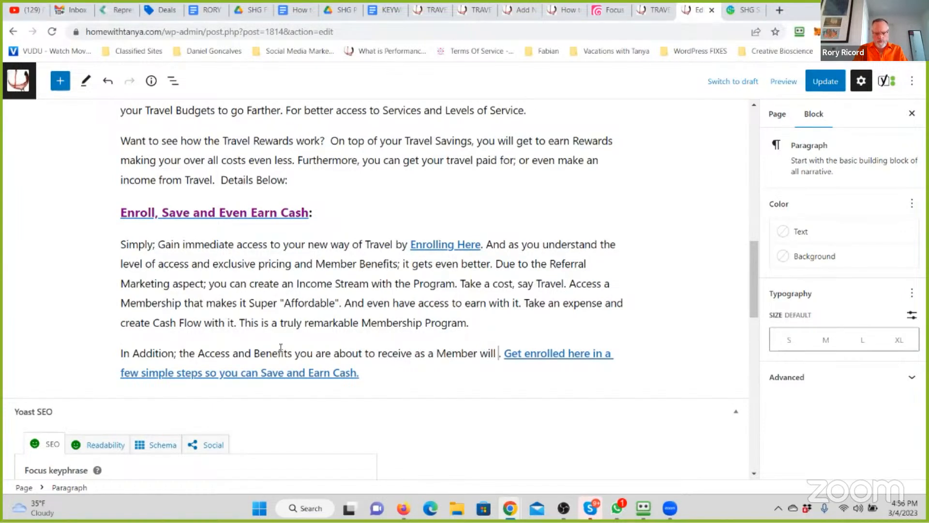
{"action": "type", "text": "mo"}
{"action": "key", "text": "BackSpace"}
{"action": "key", "text": "BackSpace"}
{"action": "type", "text": "have yo"}
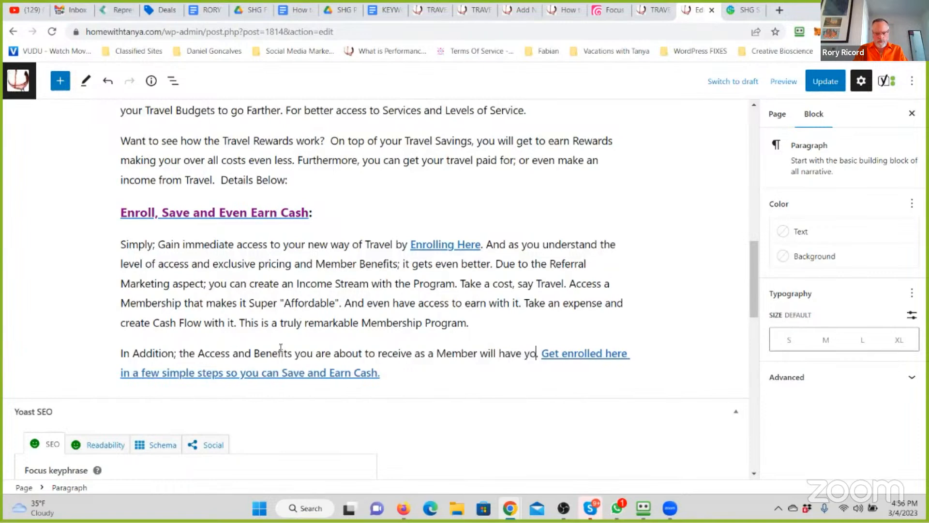
{"action": "type", "text": "u floating in "}
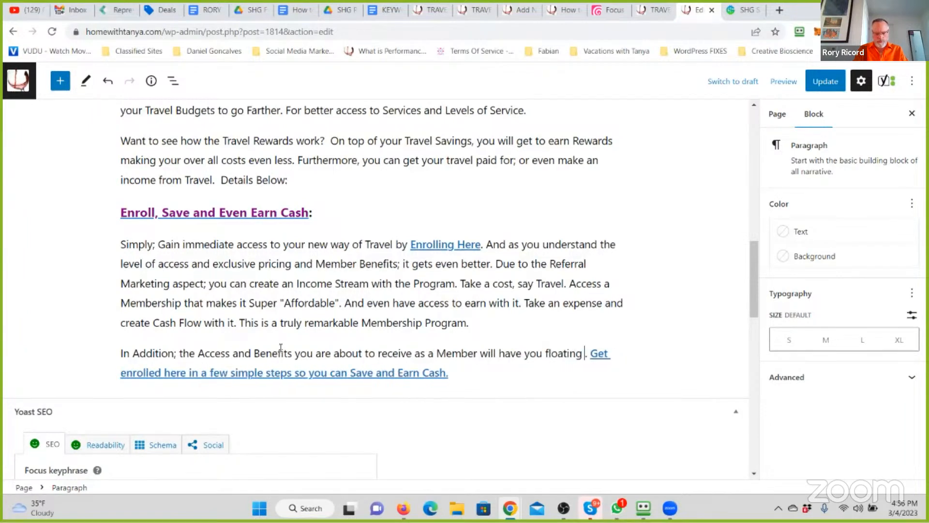
{"action": "type", "text": "Joy"}
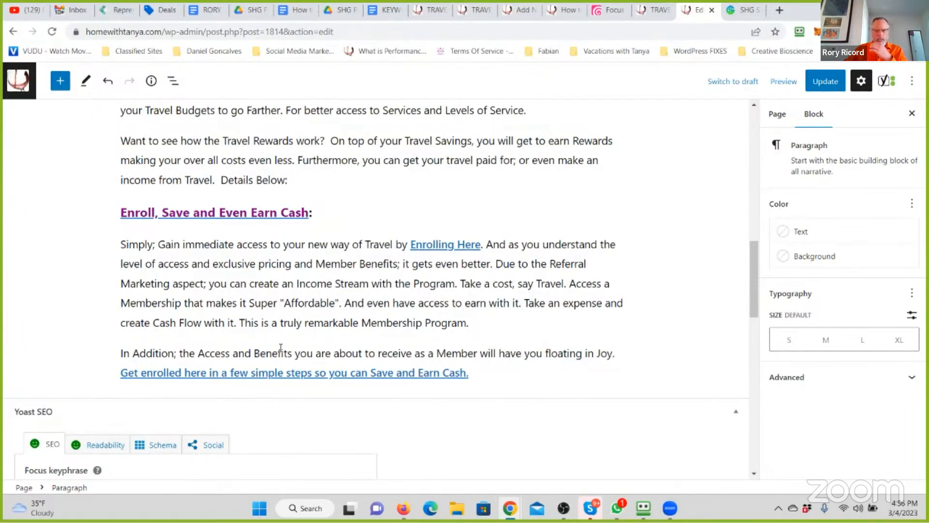
- Update the Travel For Less page and close its editor and the neighbouring travel page
{"action": "left_click", "coordinate": [822, 89]}
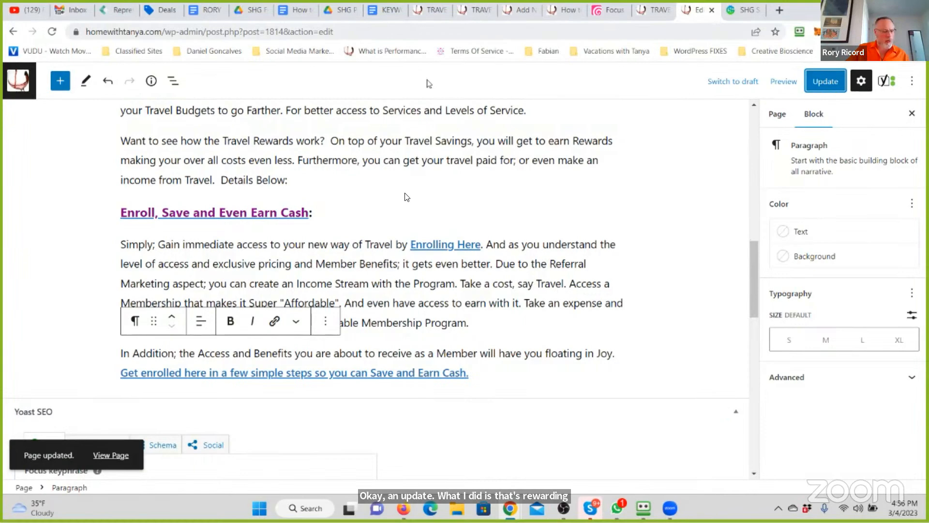
{"action": "scroll", "coordinate": [409, 192], "scroll_direction": "up", "scroll_amount": 10}
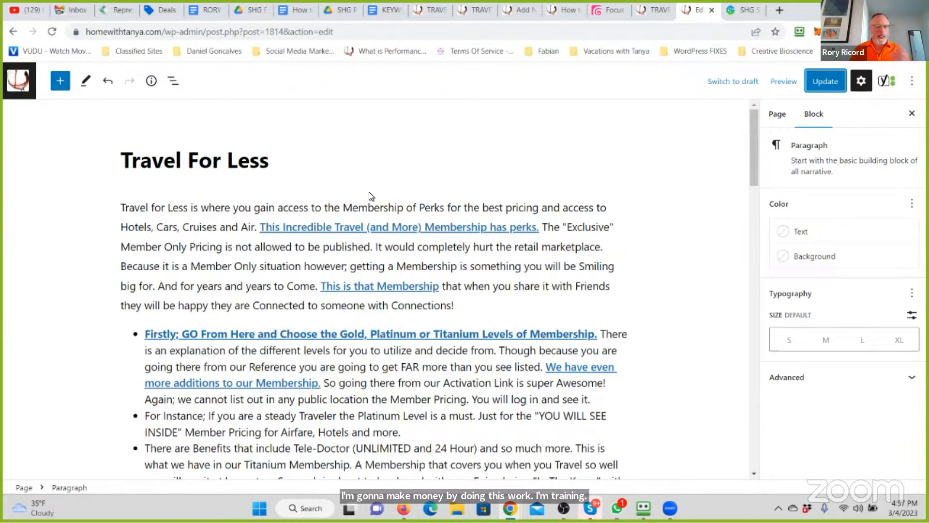
{"action": "left_click", "coordinate": [824, 85]}
{"action": "left_click", "coordinate": [712, 10]}
{"action": "left_click", "coordinate": [669, 8]}
{"action": "left_click", "coordinate": [669, 9]}
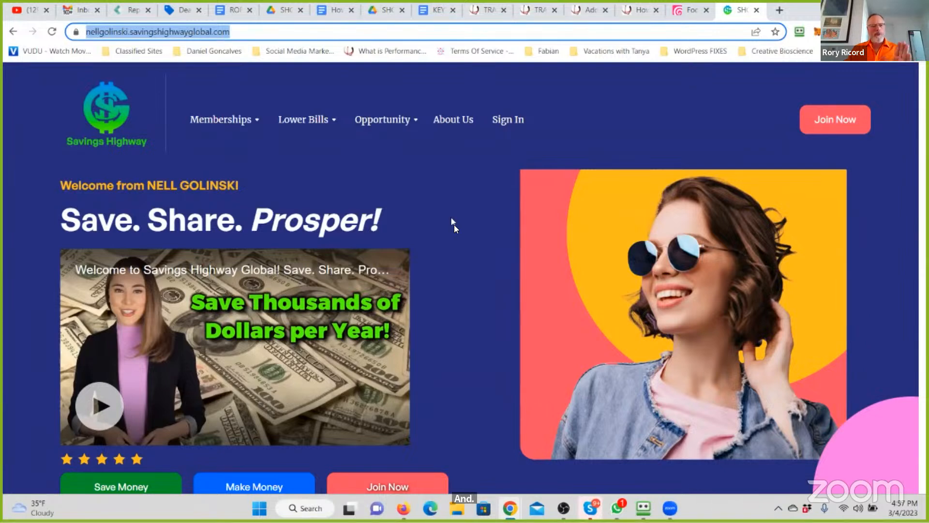
{"action": "scroll", "coordinate": [454, 226], "scroll_direction": "down", "scroll_amount": 1}
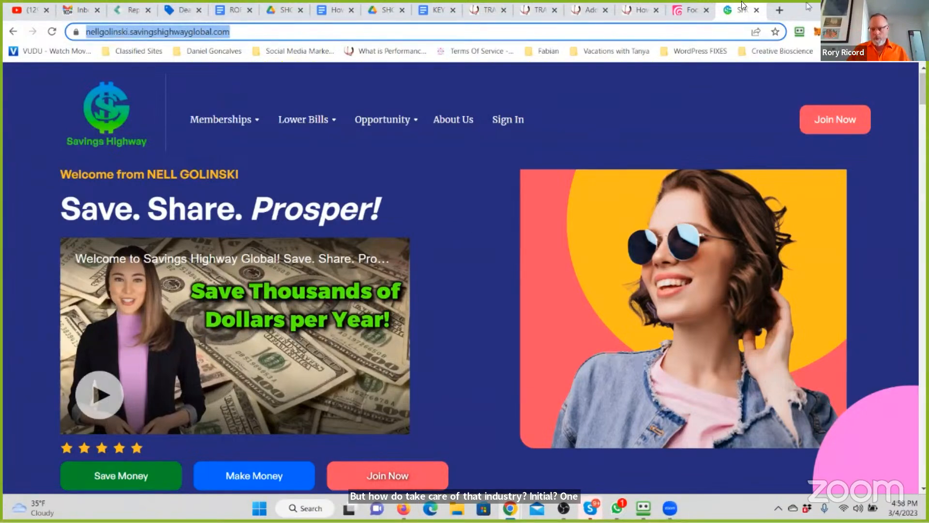
{"action": "left_click", "coordinate": [20, 9]}
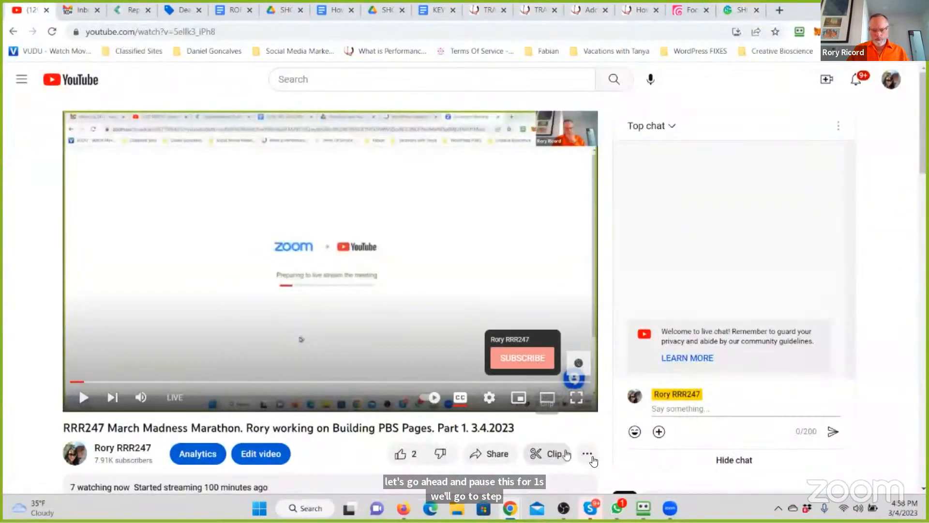
{"action": "left_click", "coordinate": [737, 9]}
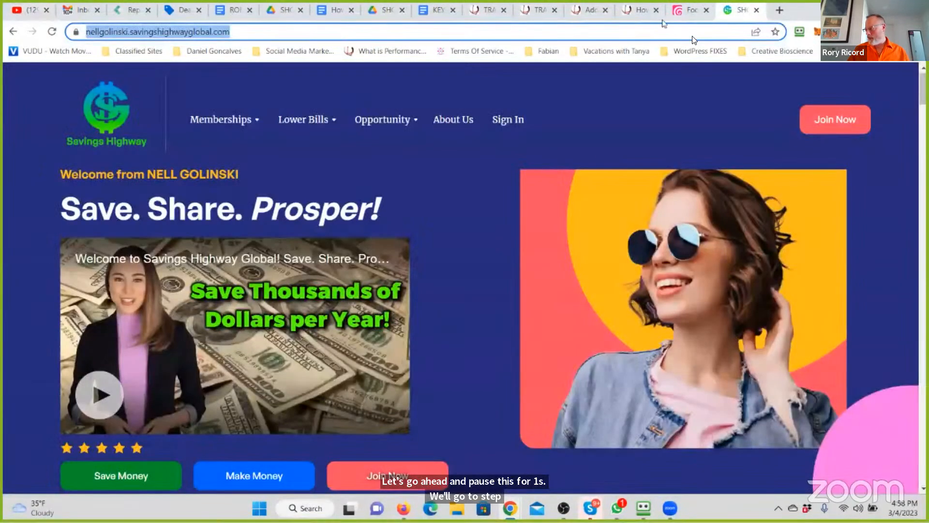